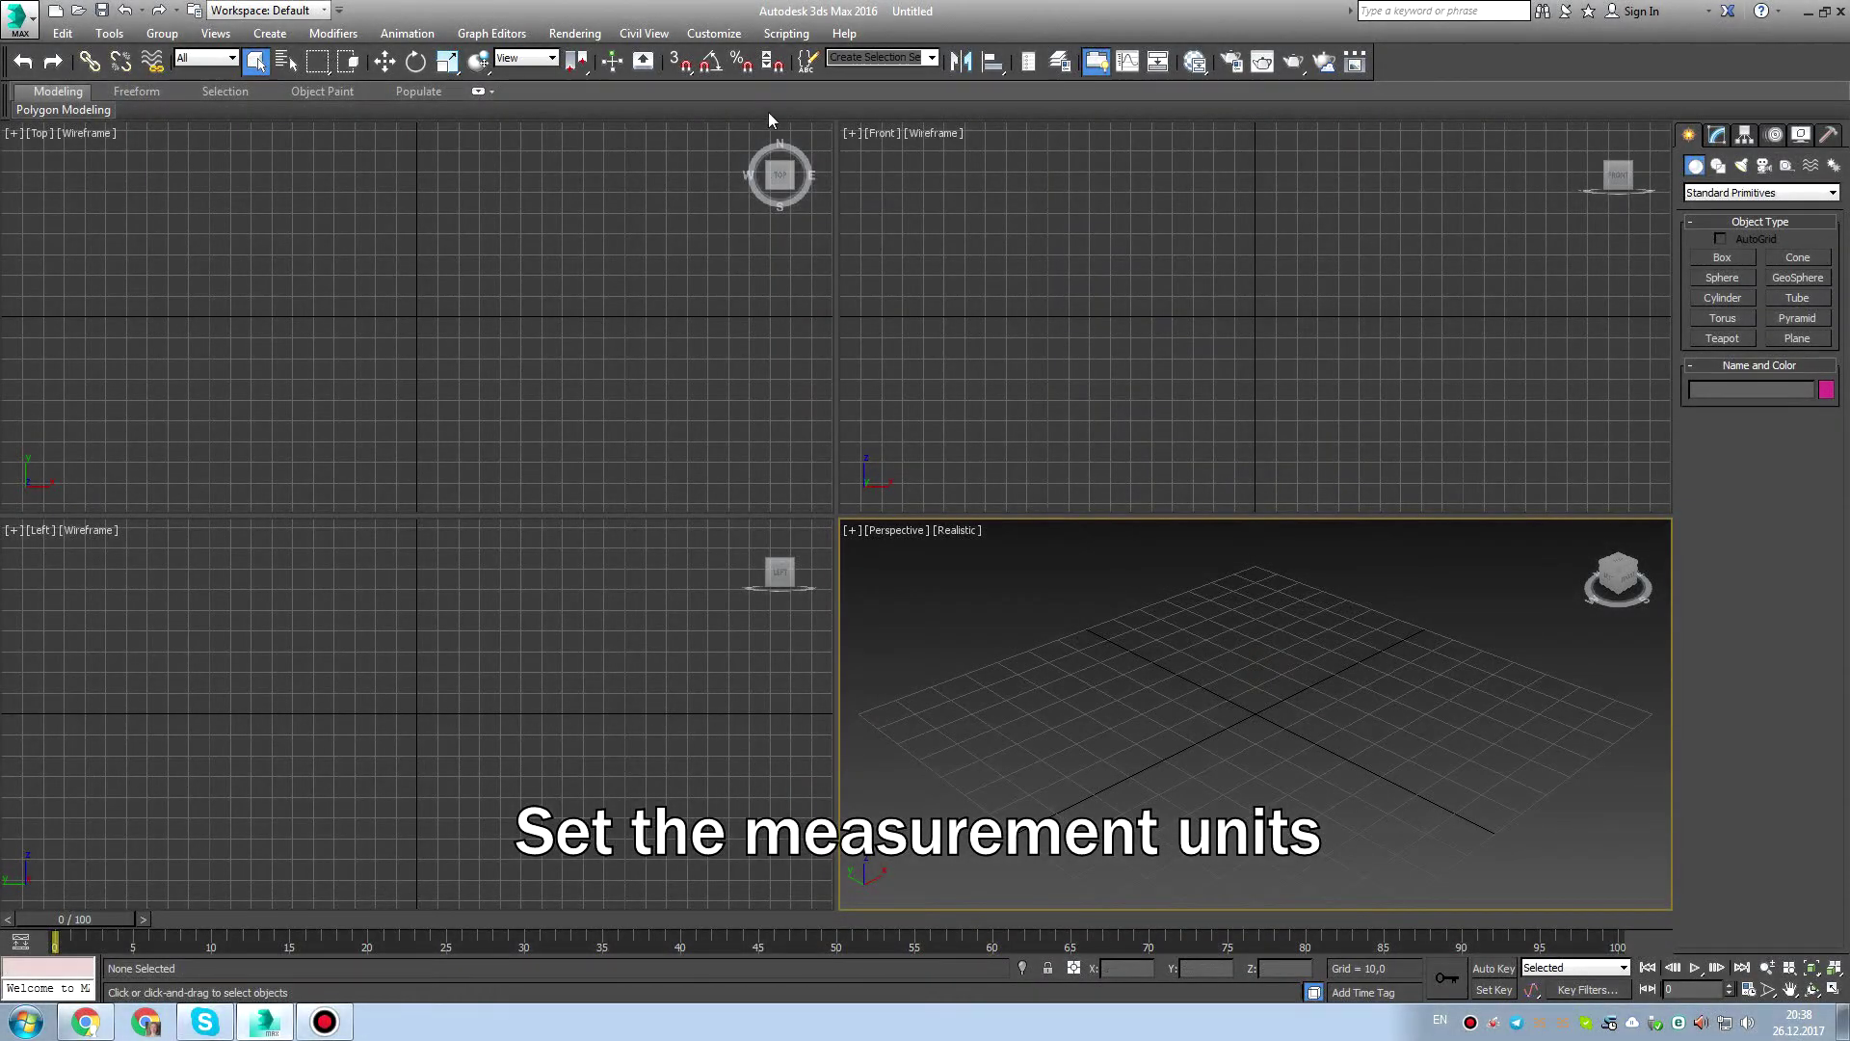
# Set the display unit scale to metric millimeters in the units setup.
pyautogui.click(721, 33)
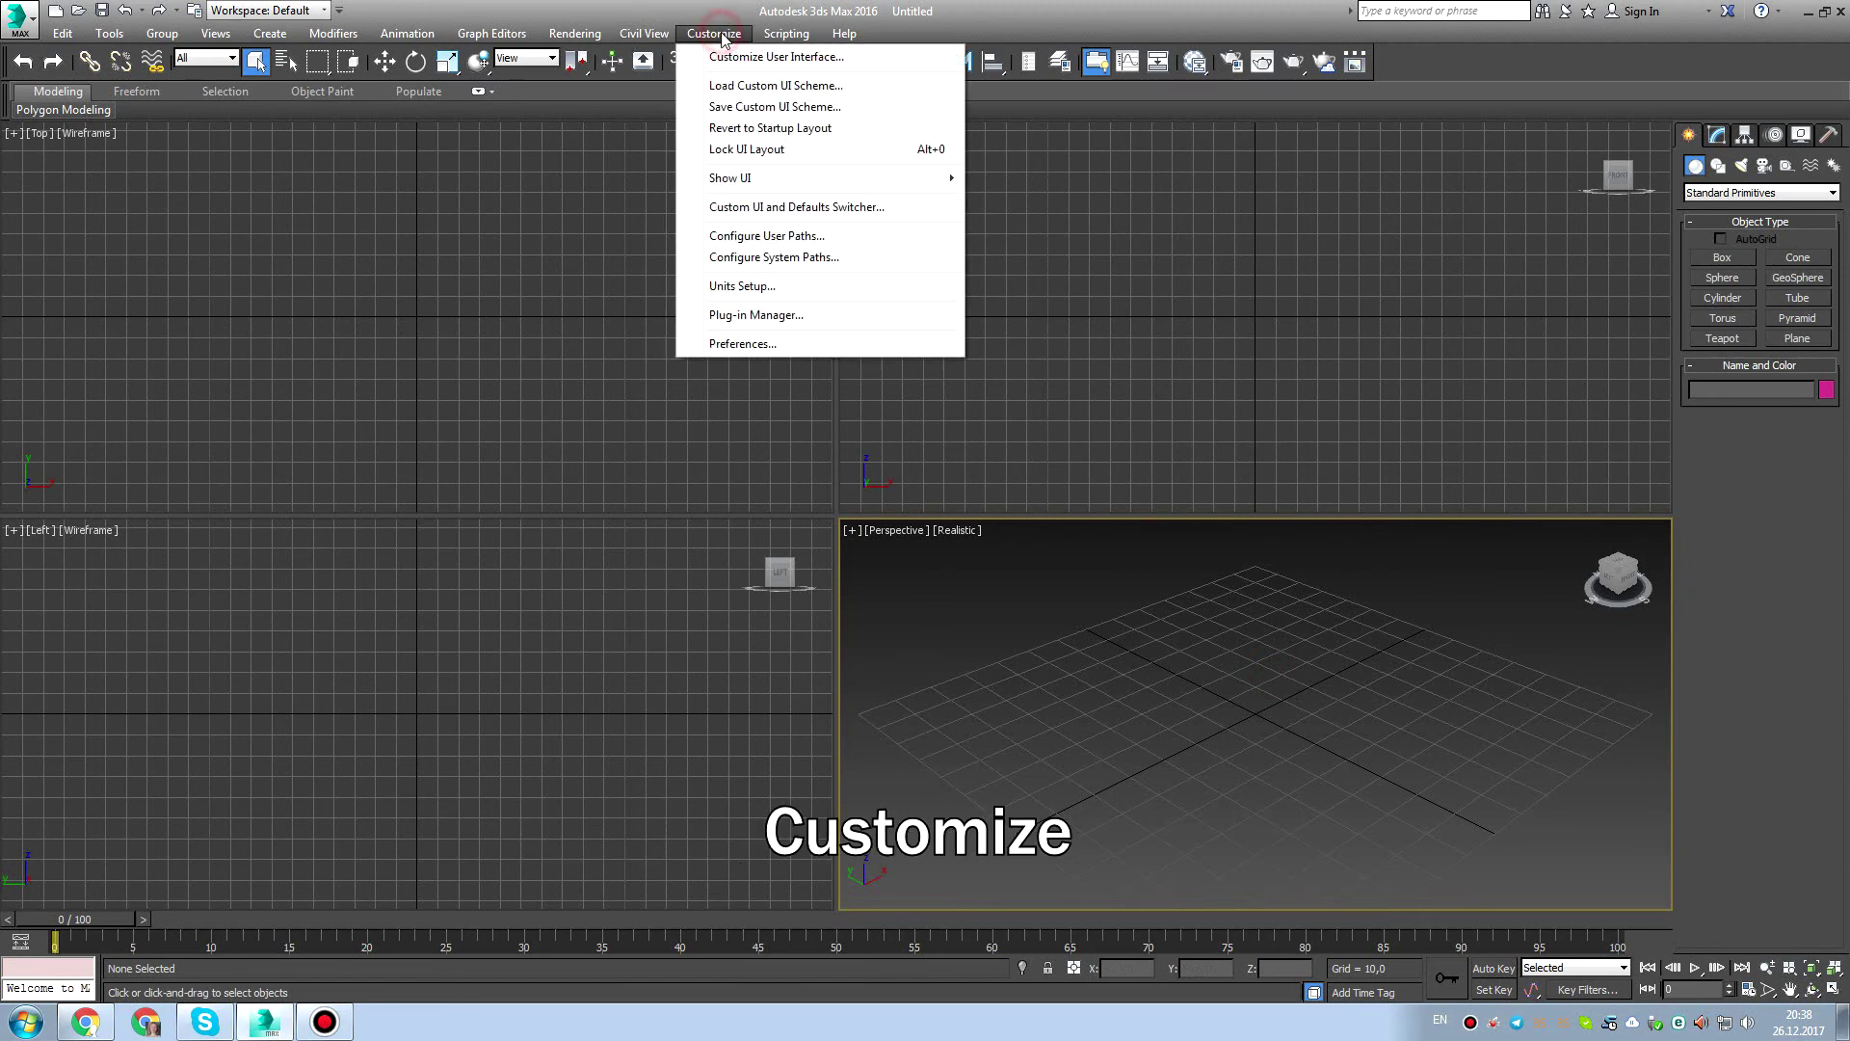
pyautogui.click(778, 288)
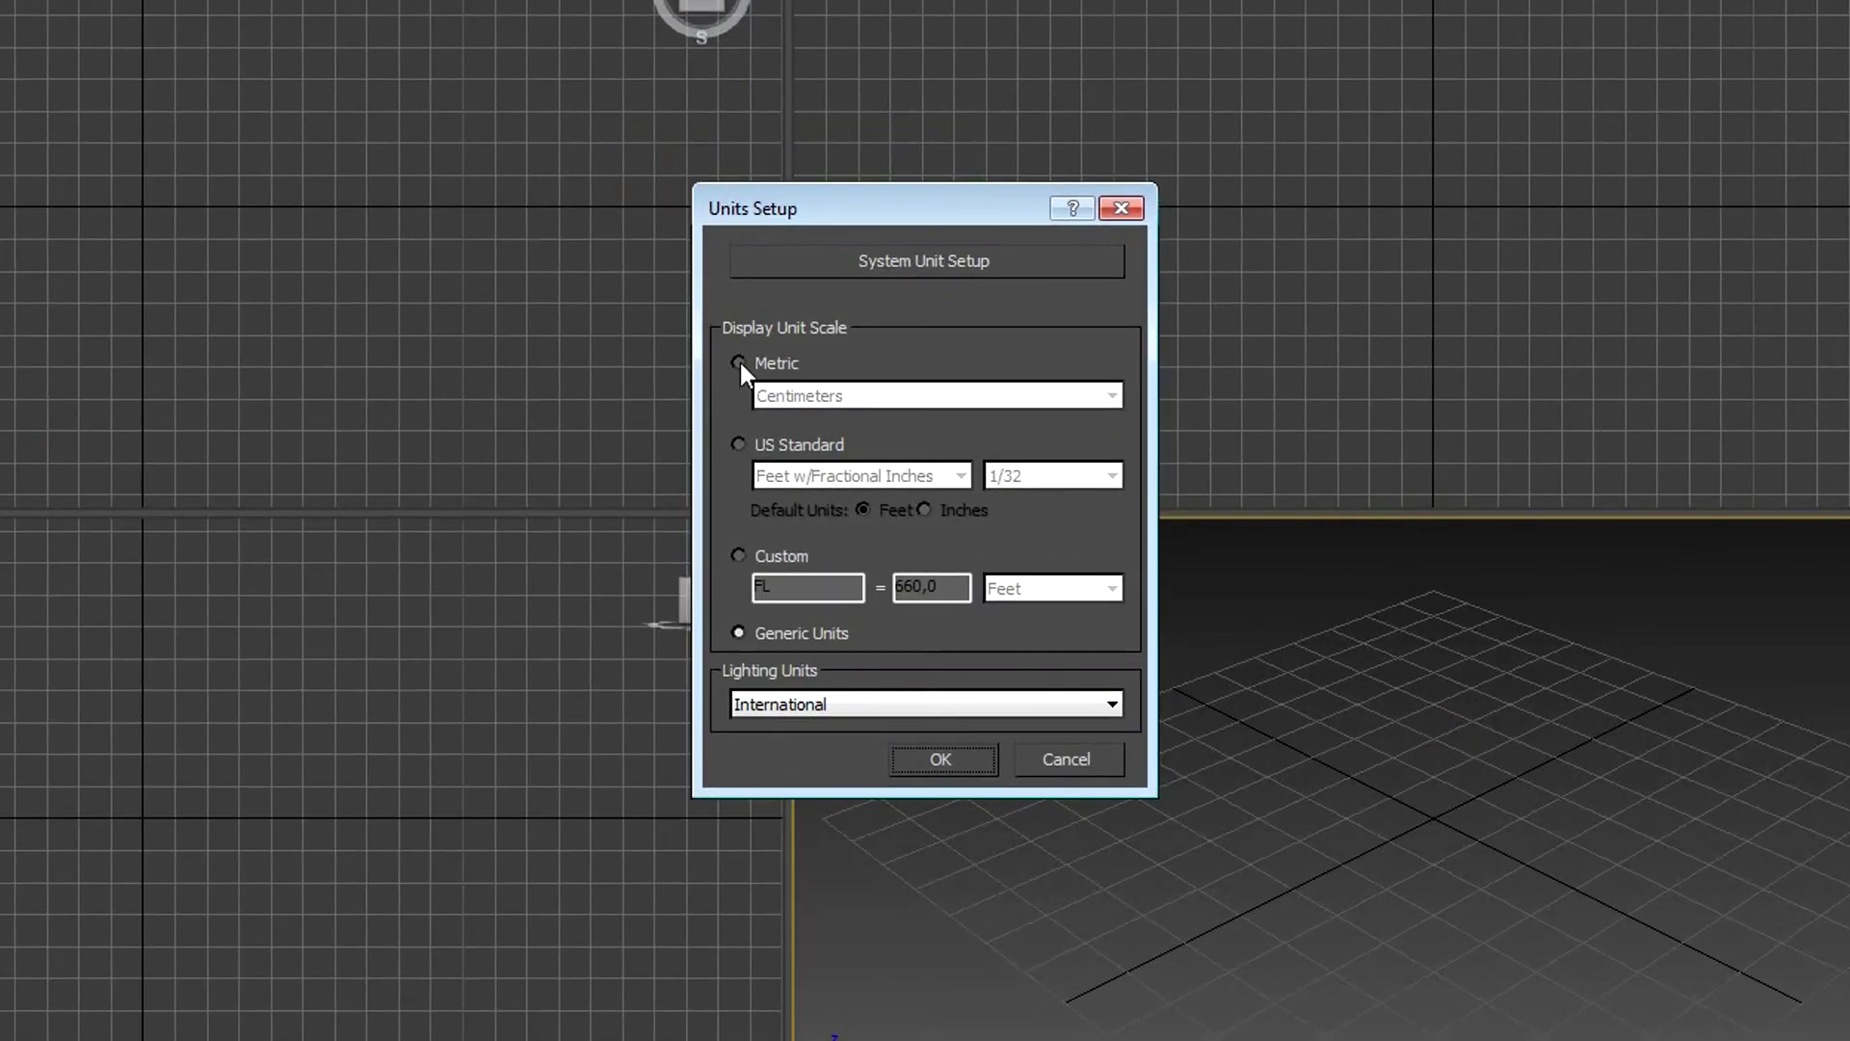
pyautogui.click(739, 363)
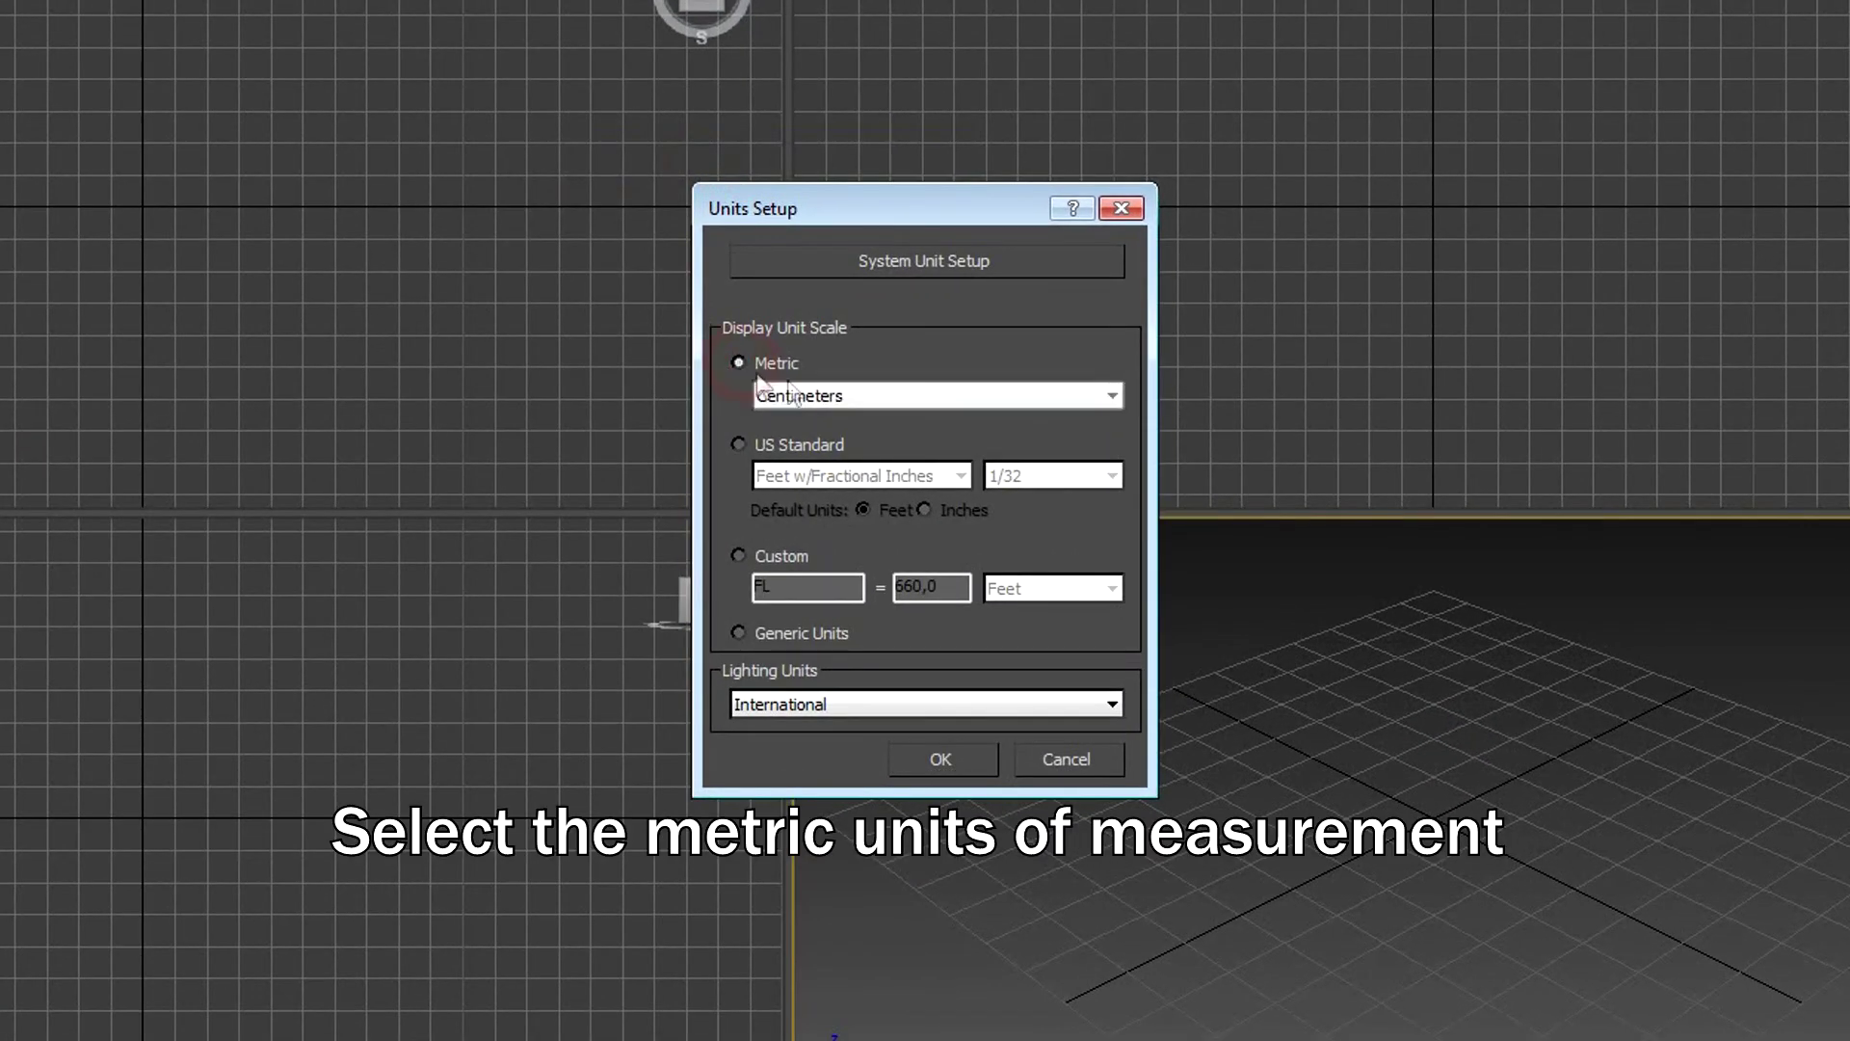
pyautogui.click(828, 398)
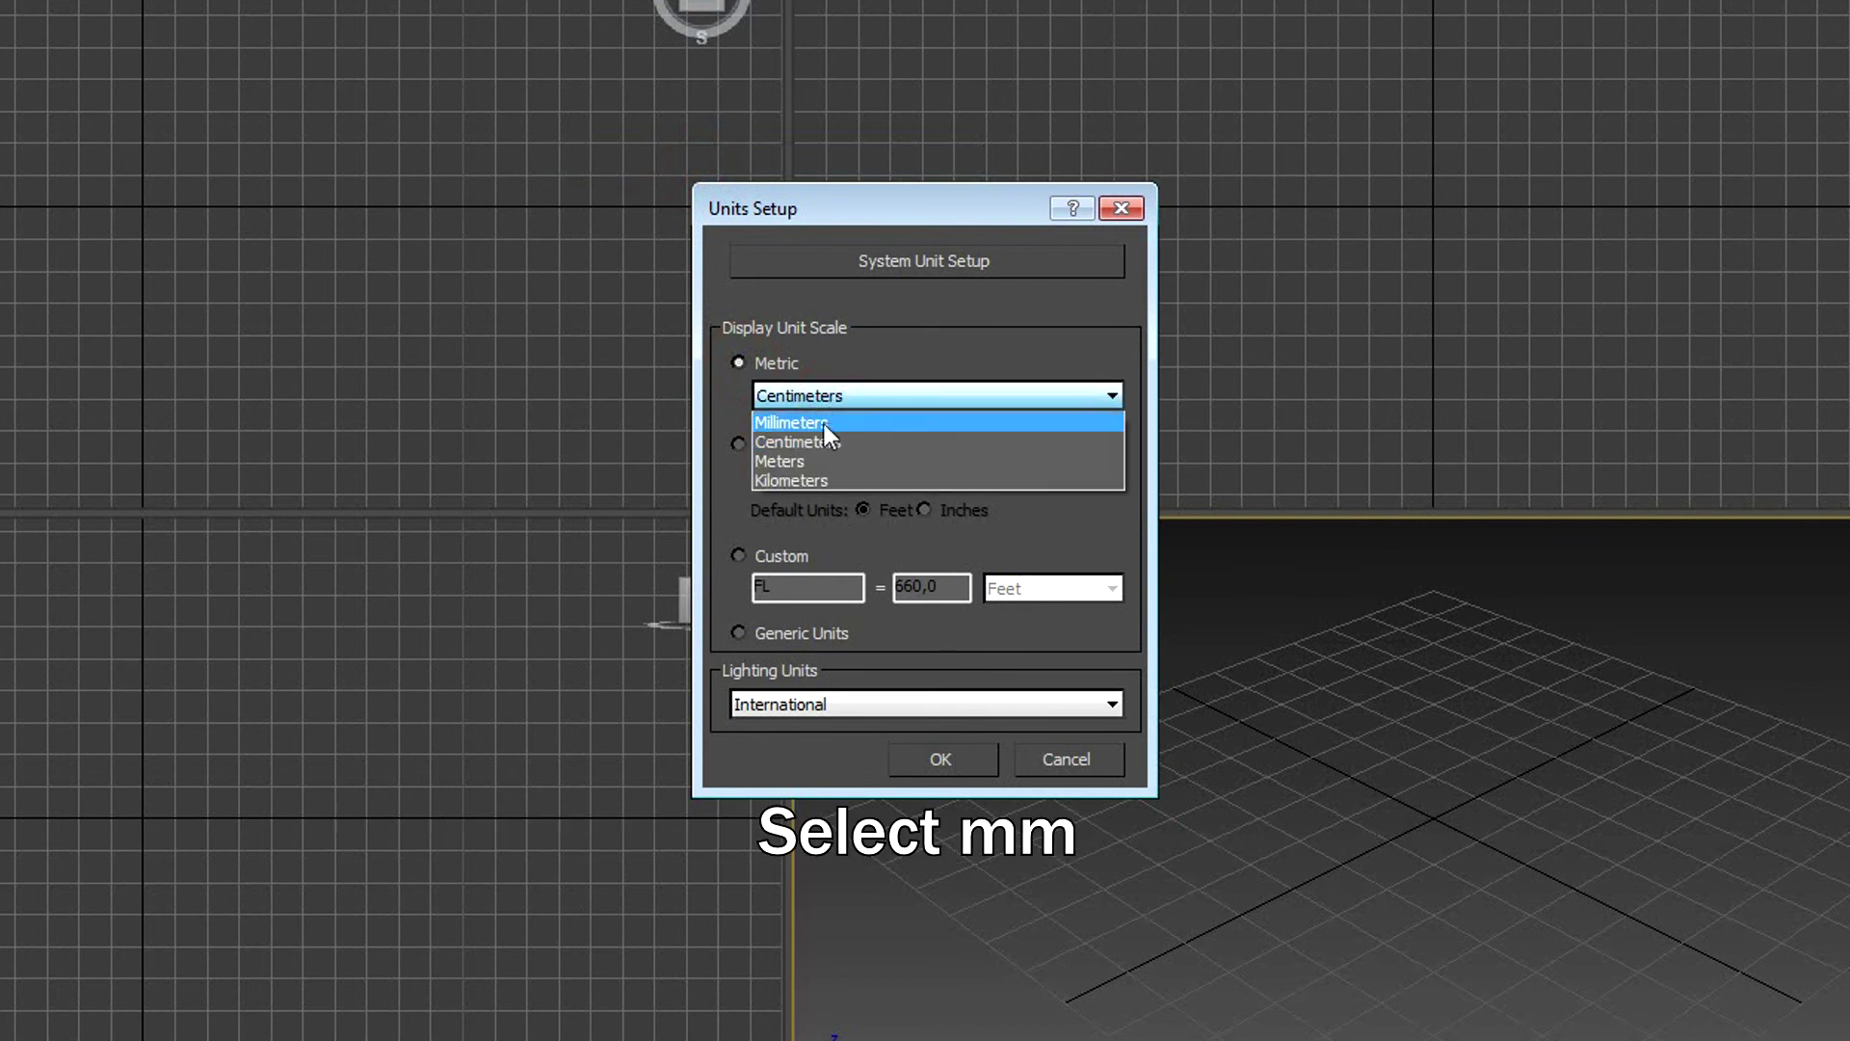
pyautogui.click(824, 424)
# Set the system unit scale to millimeters and apply the units setup.
pyautogui.click(841, 260)
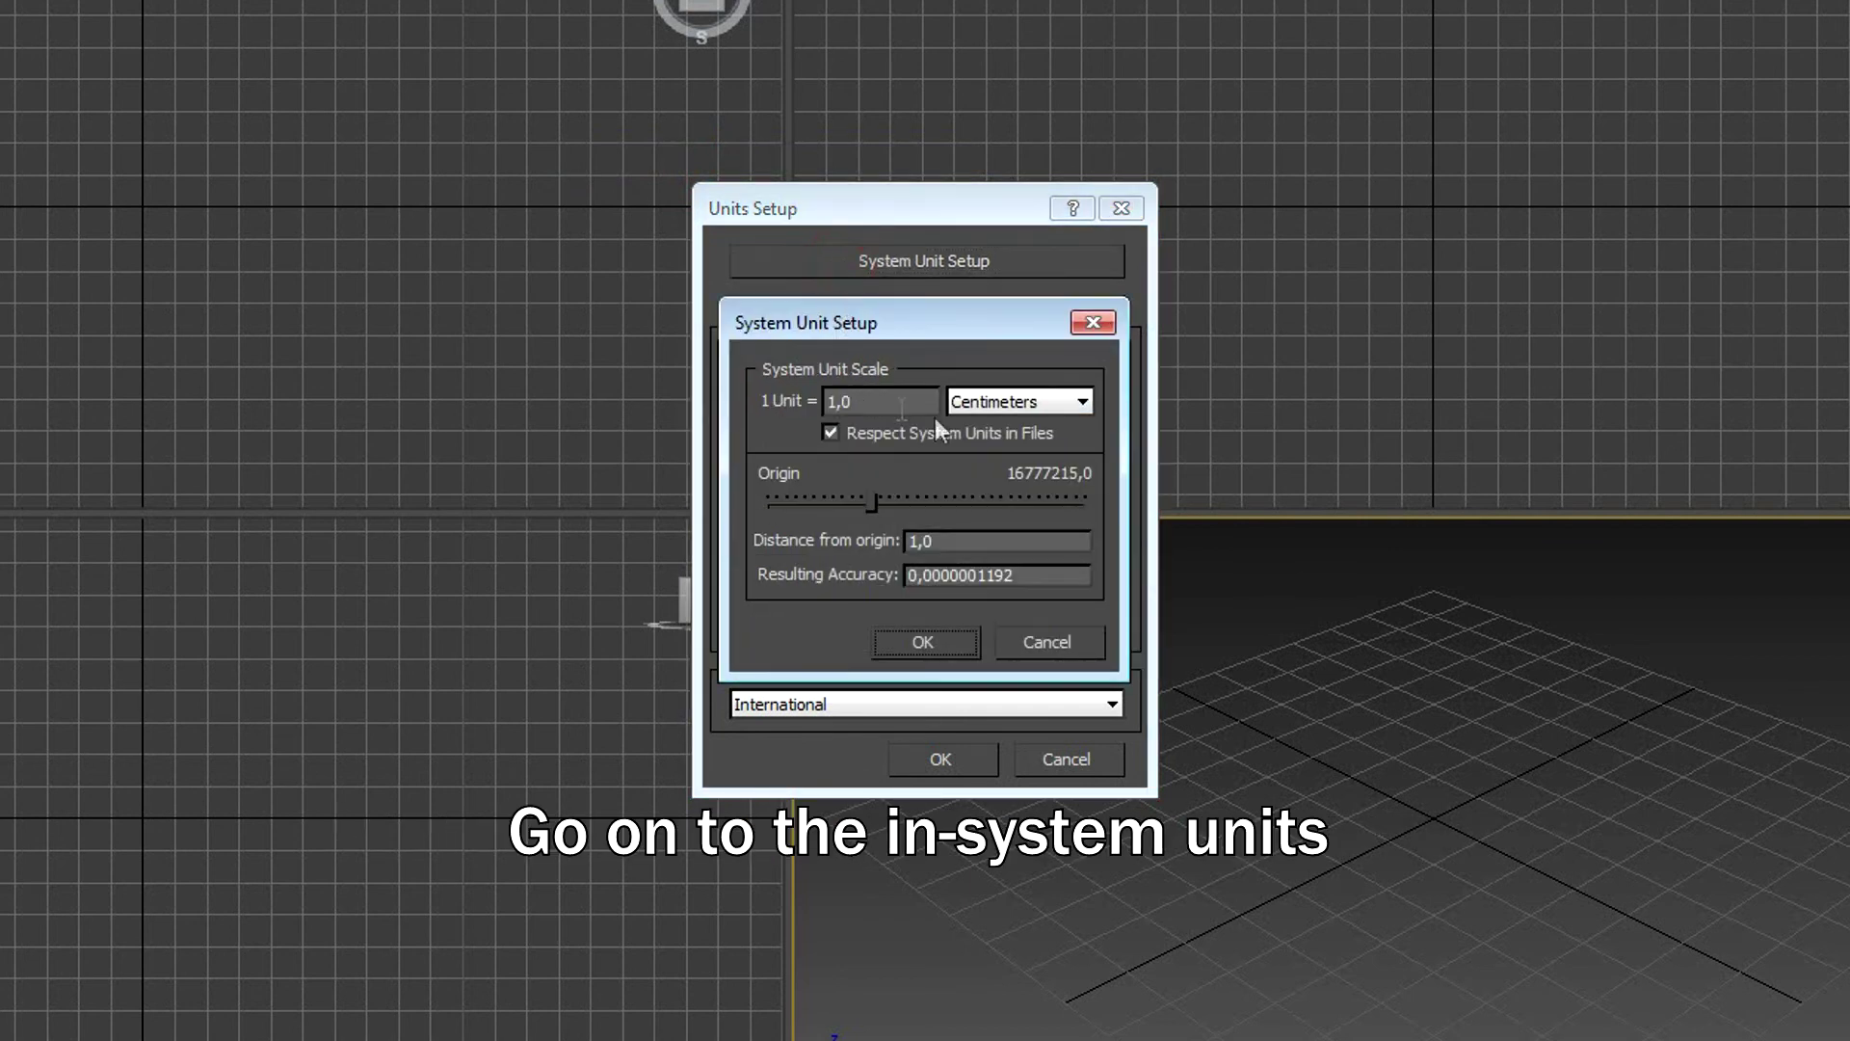
pyautogui.click(1025, 399)
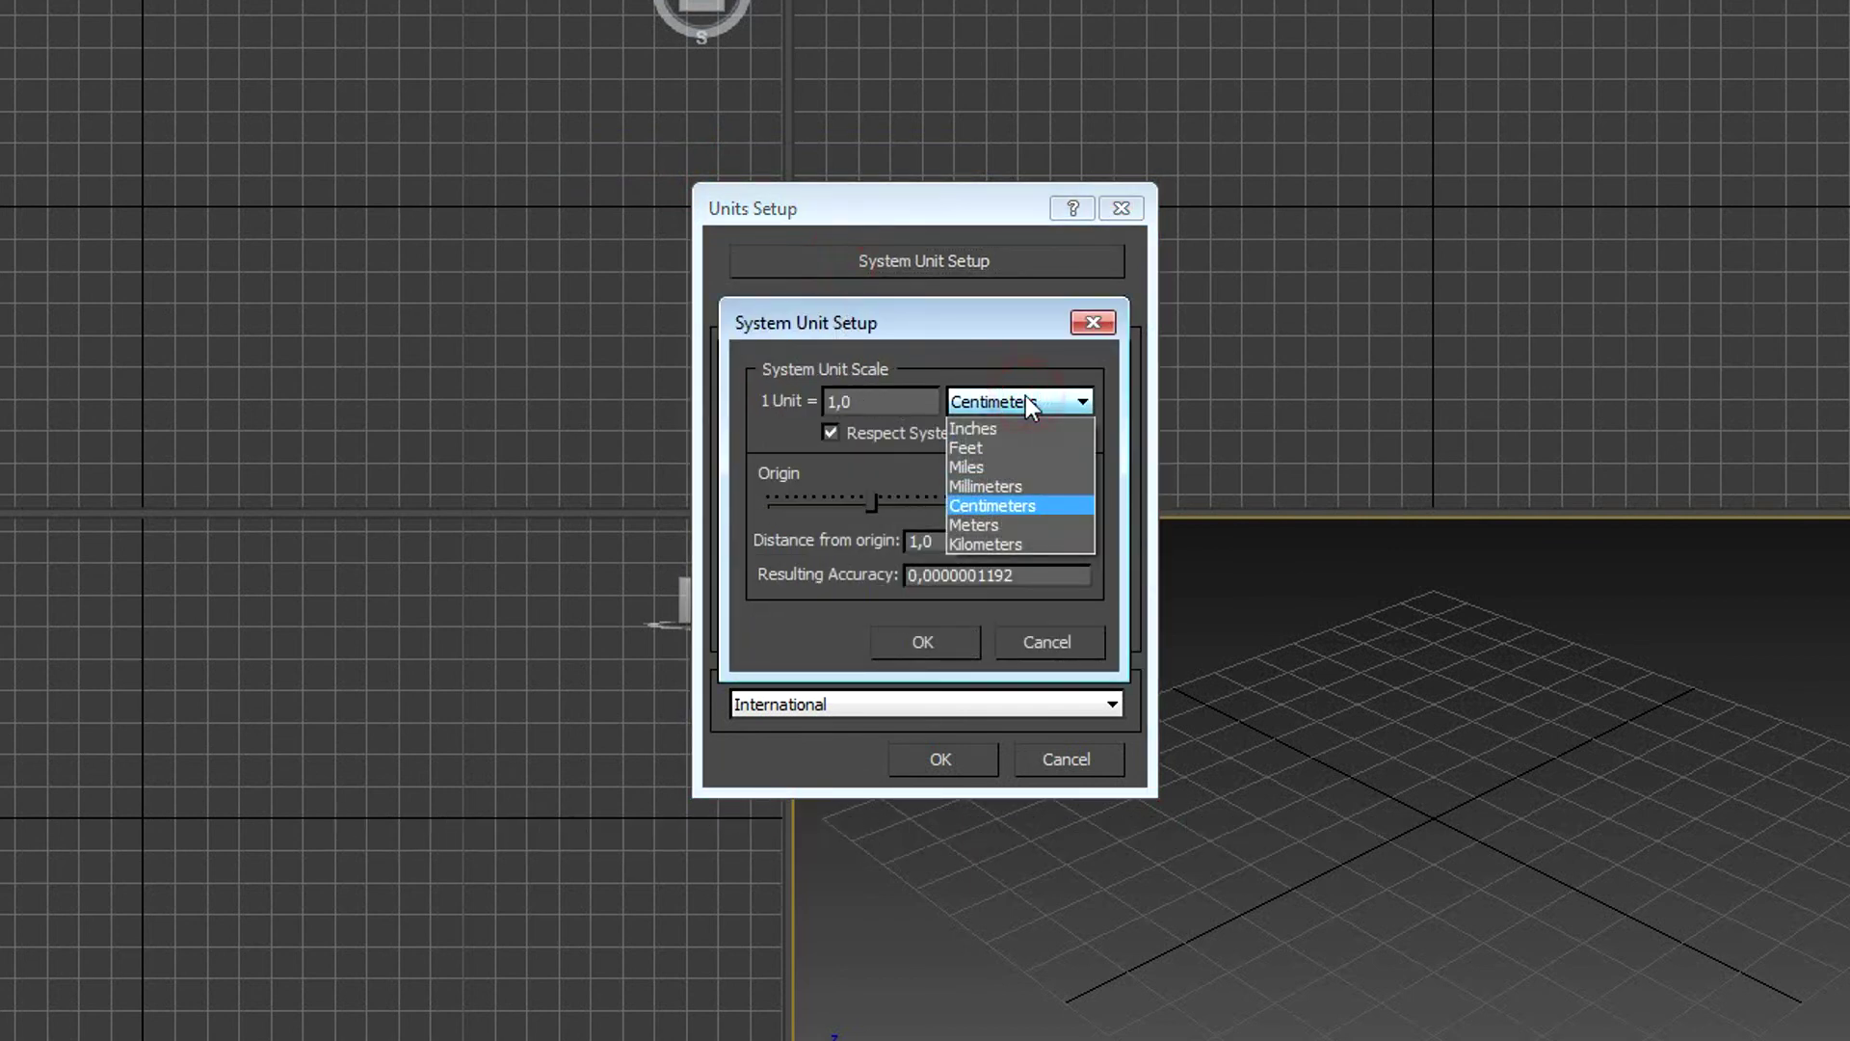
pyautogui.click(1004, 486)
pyautogui.click(935, 636)
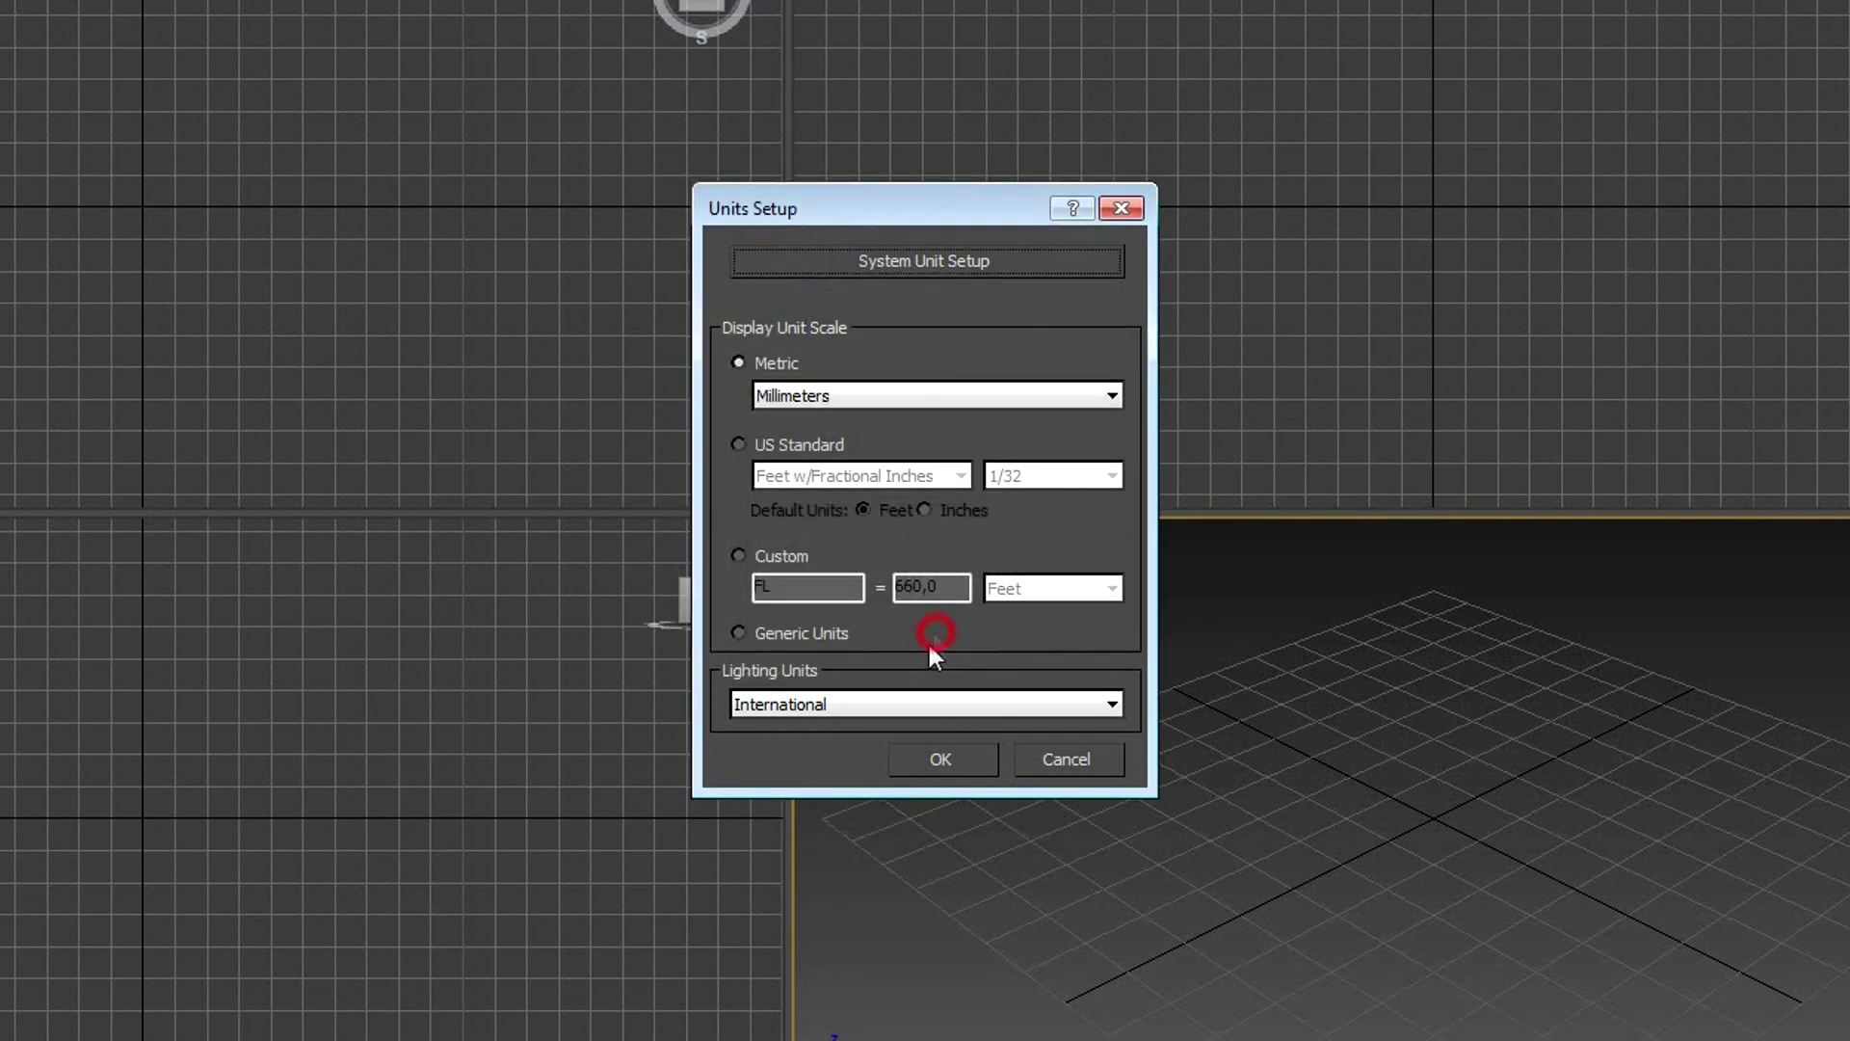
pyautogui.click(940, 761)
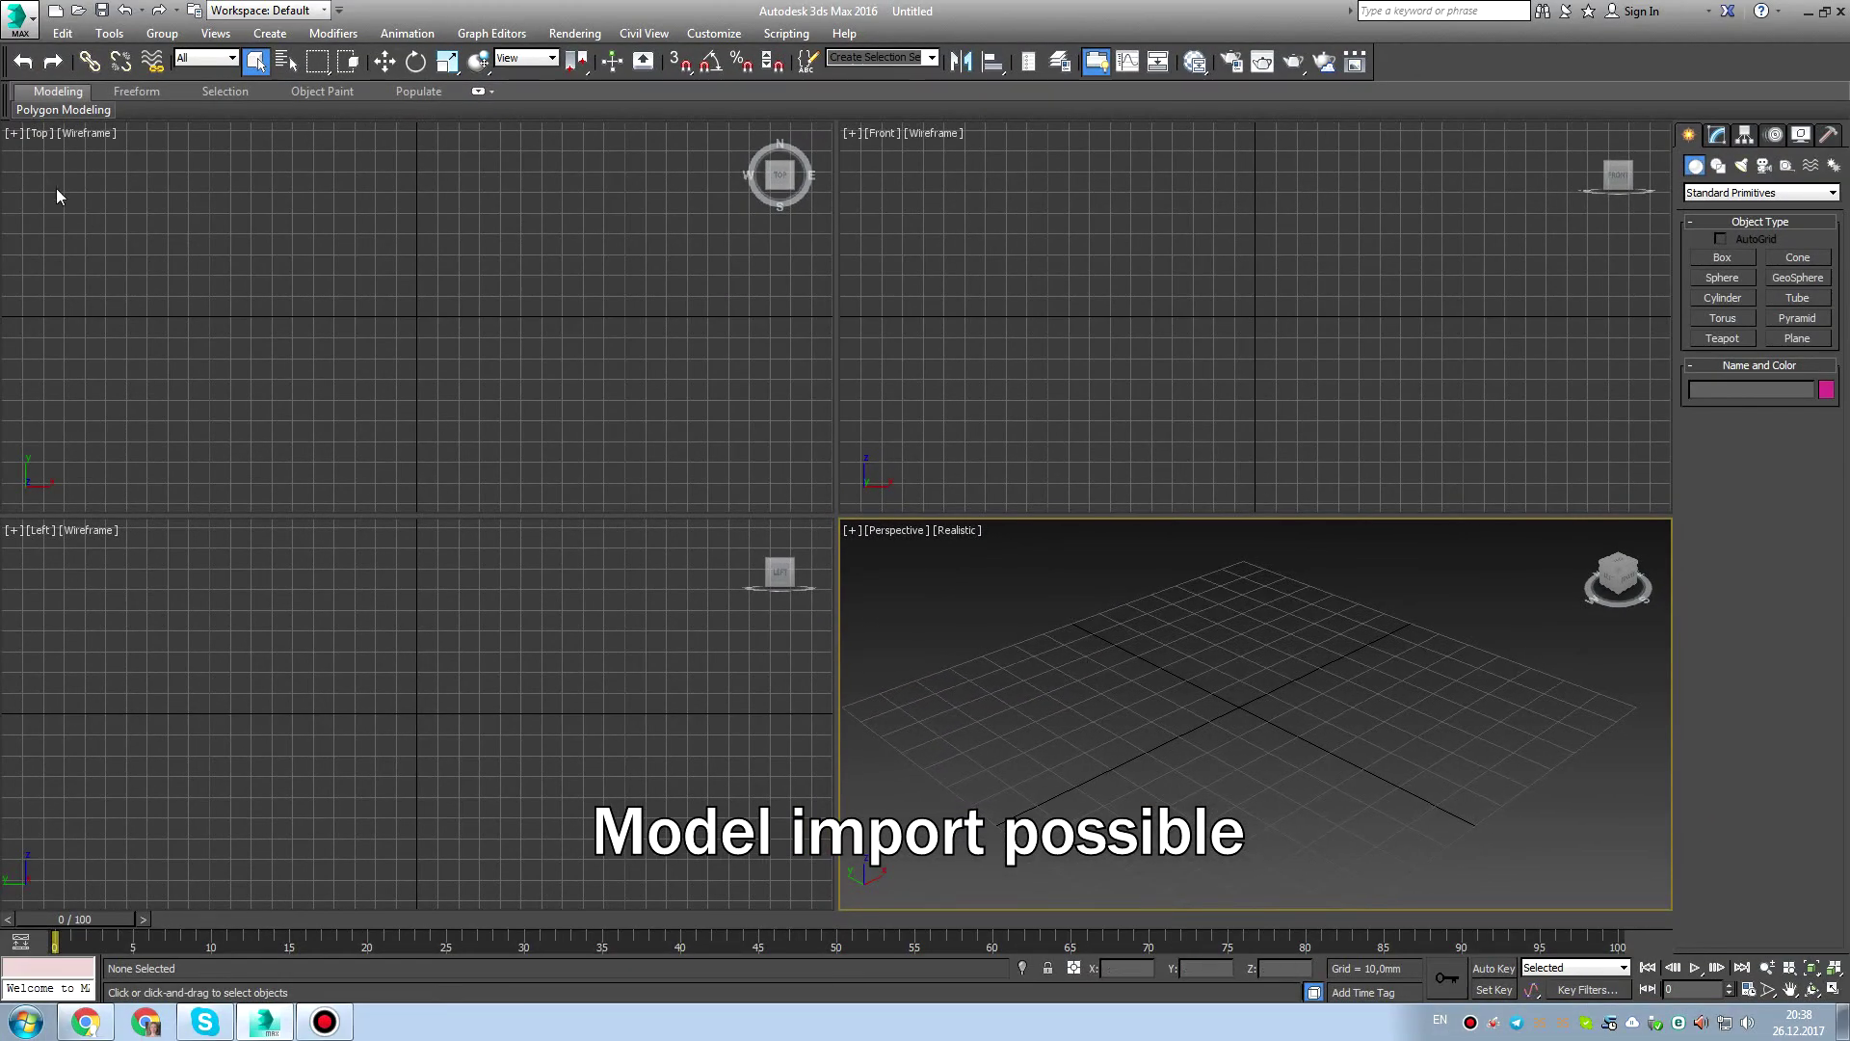
# Import tree_STL.STL from the model folder inside the desktop's tree G-code folder, using Quick Weld for the vertices.
pyautogui.click(27, 33)
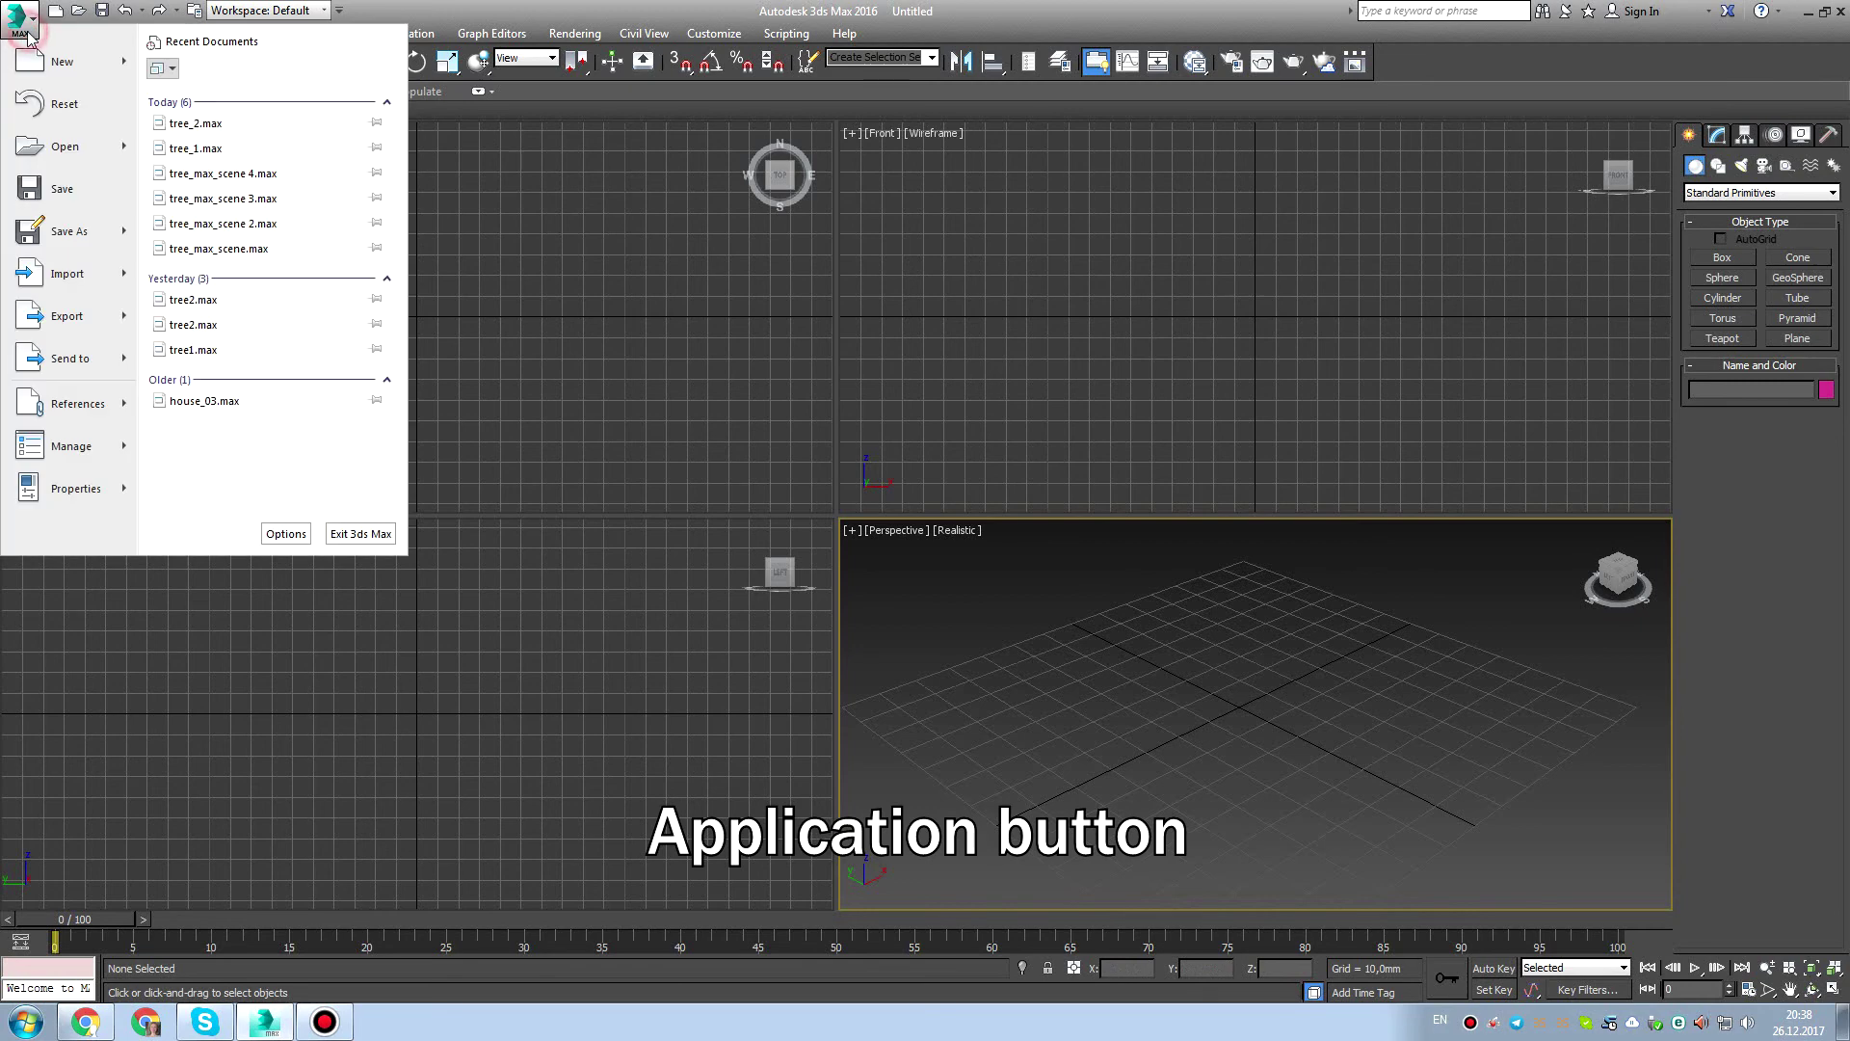
pyautogui.click(60, 281)
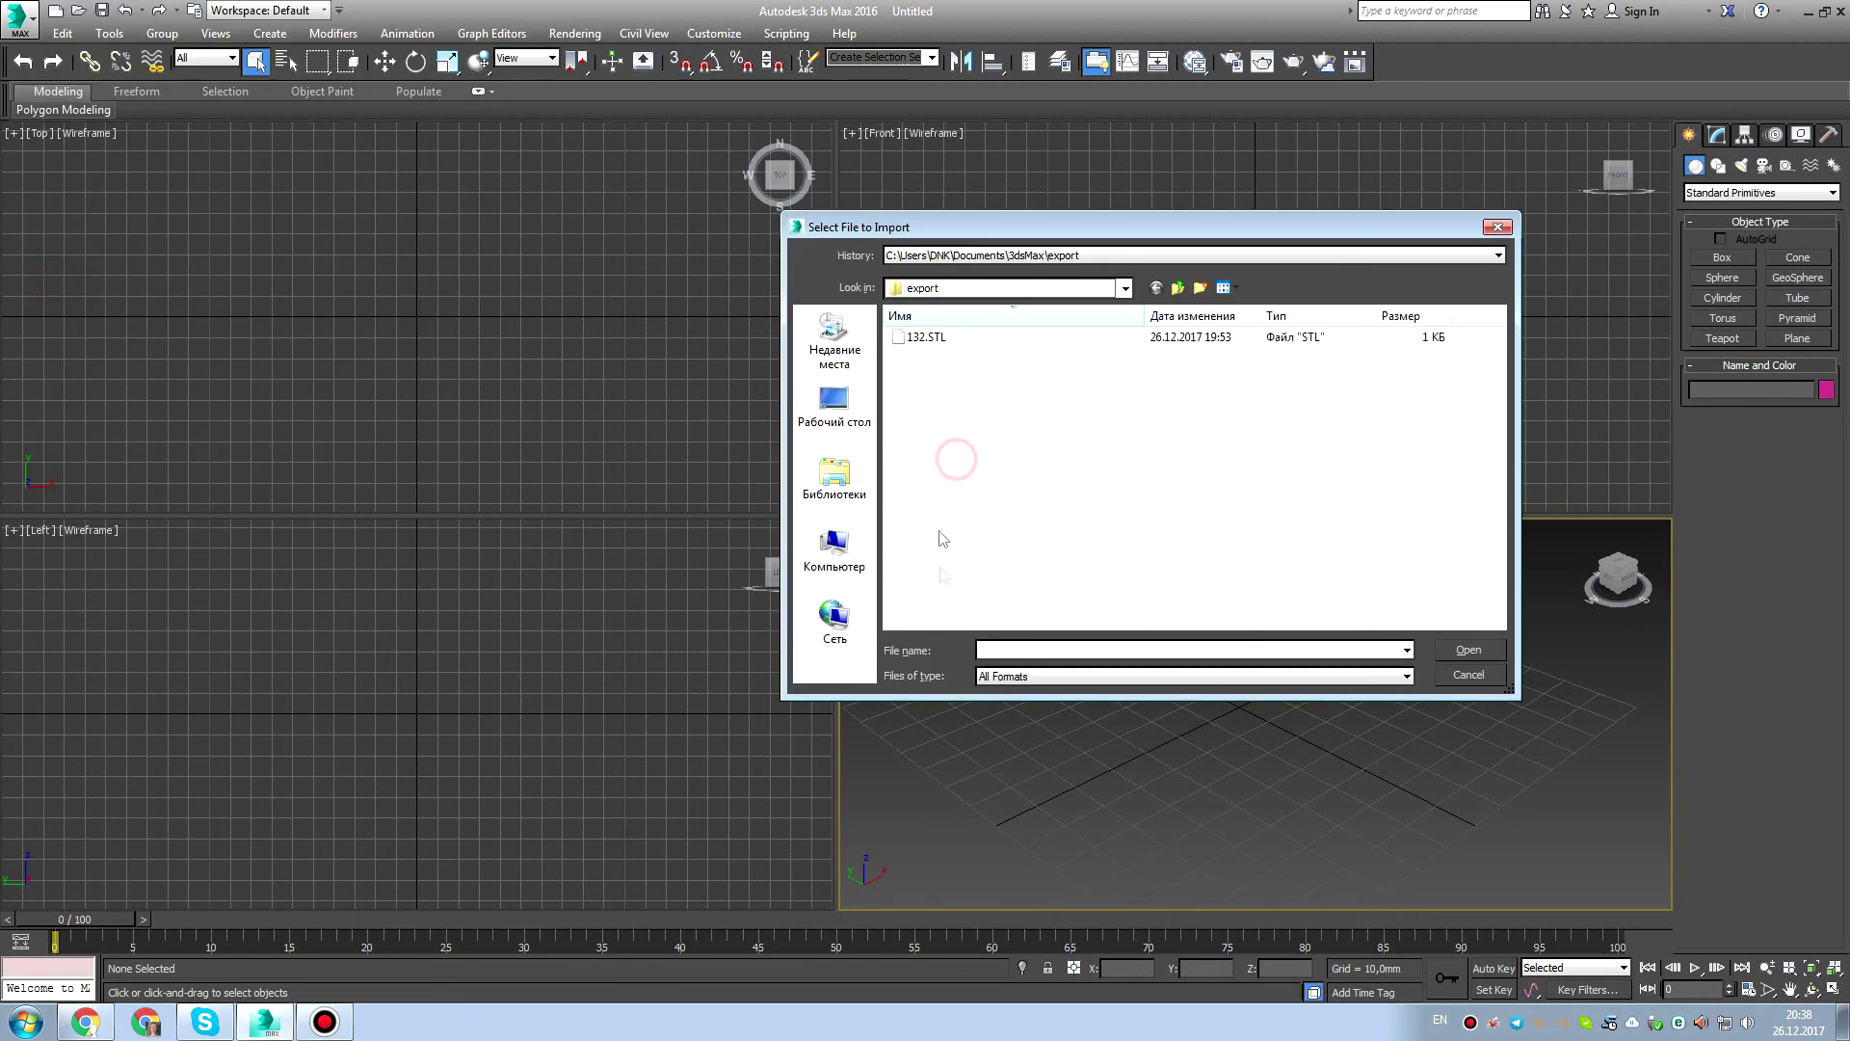
pyautogui.click(1002, 255)
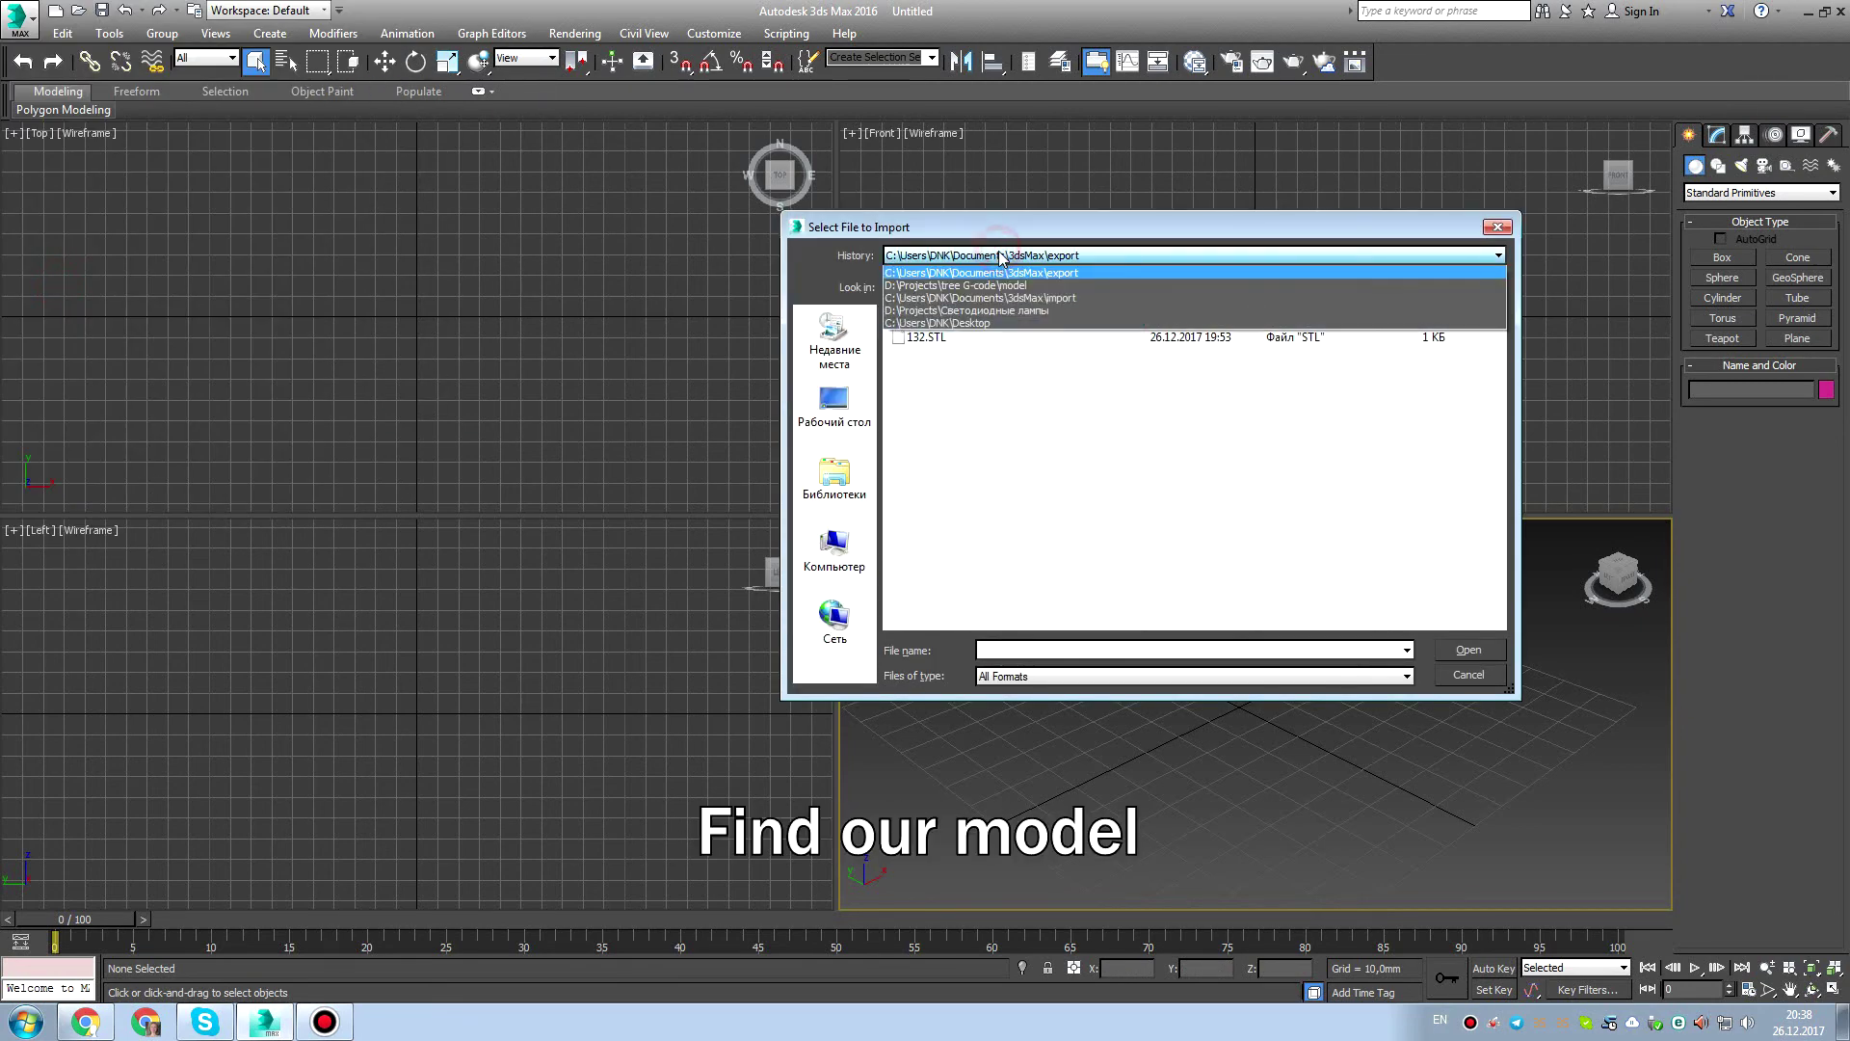
pyautogui.click(1002, 256)
pyautogui.click(998, 288)
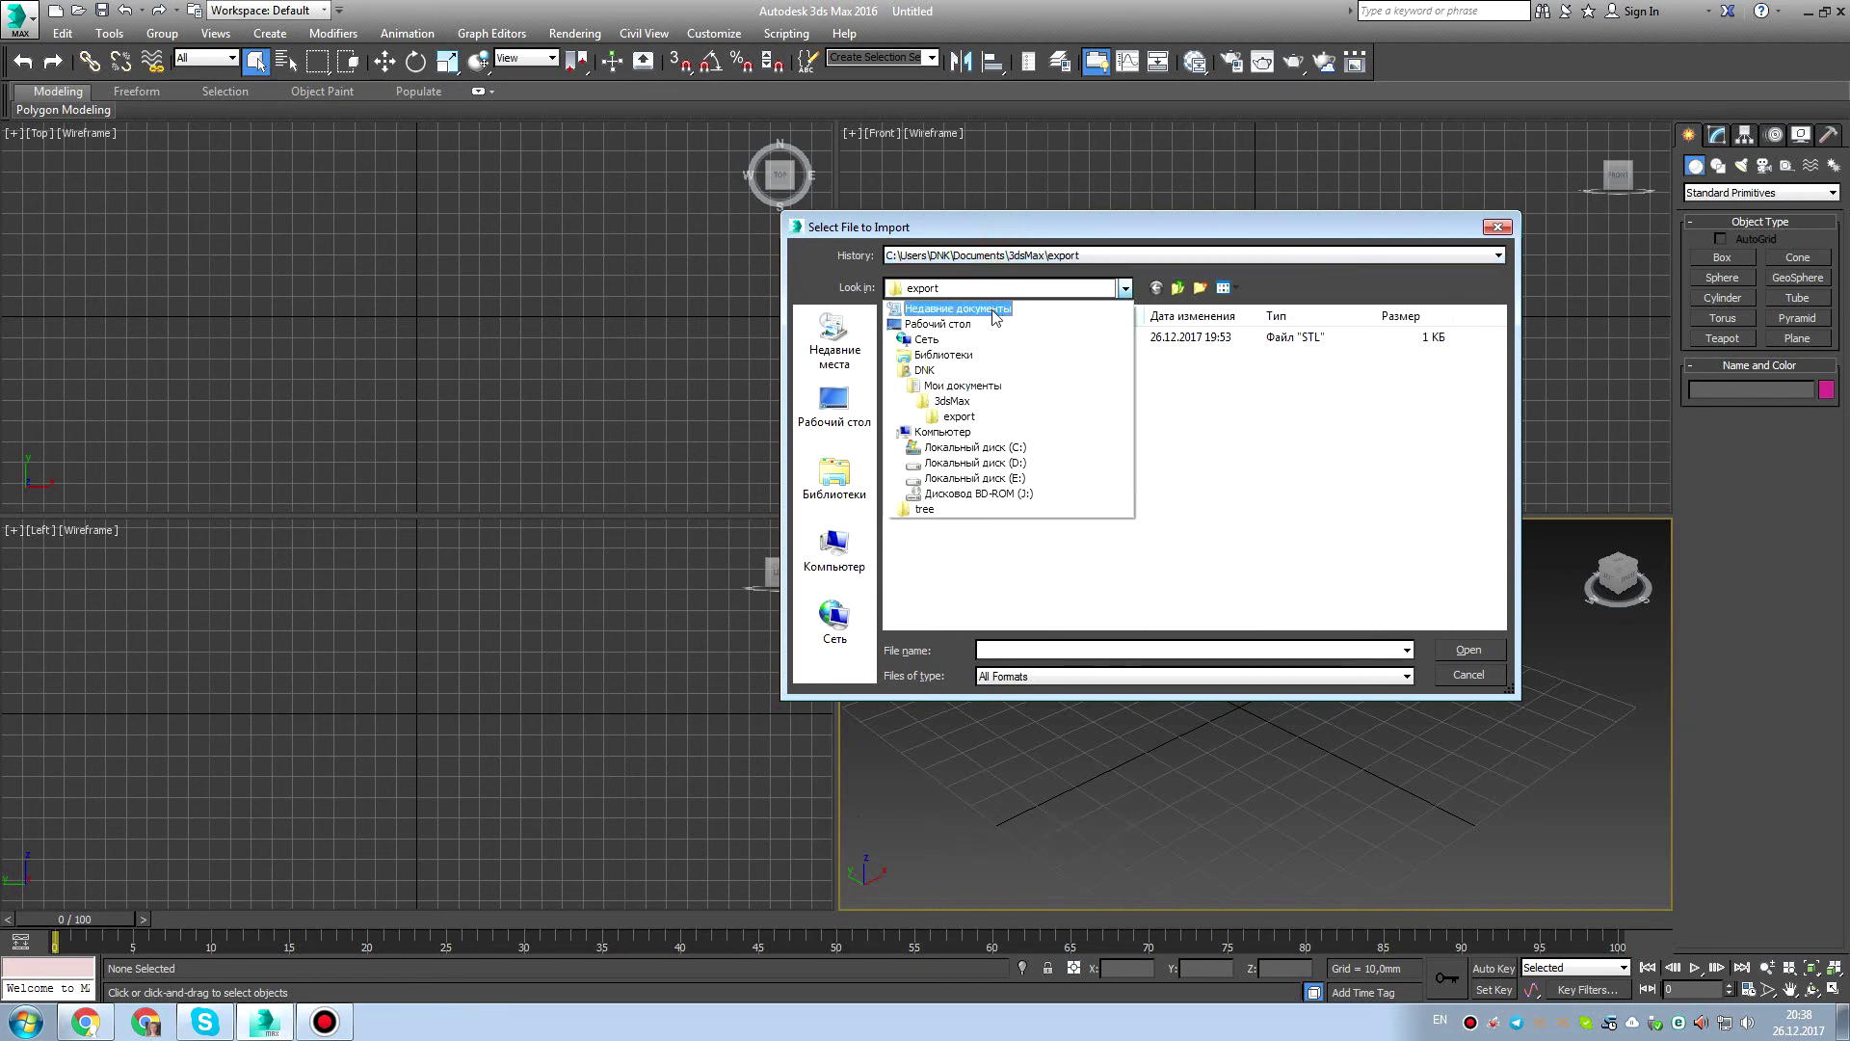
pyautogui.click(964, 324)
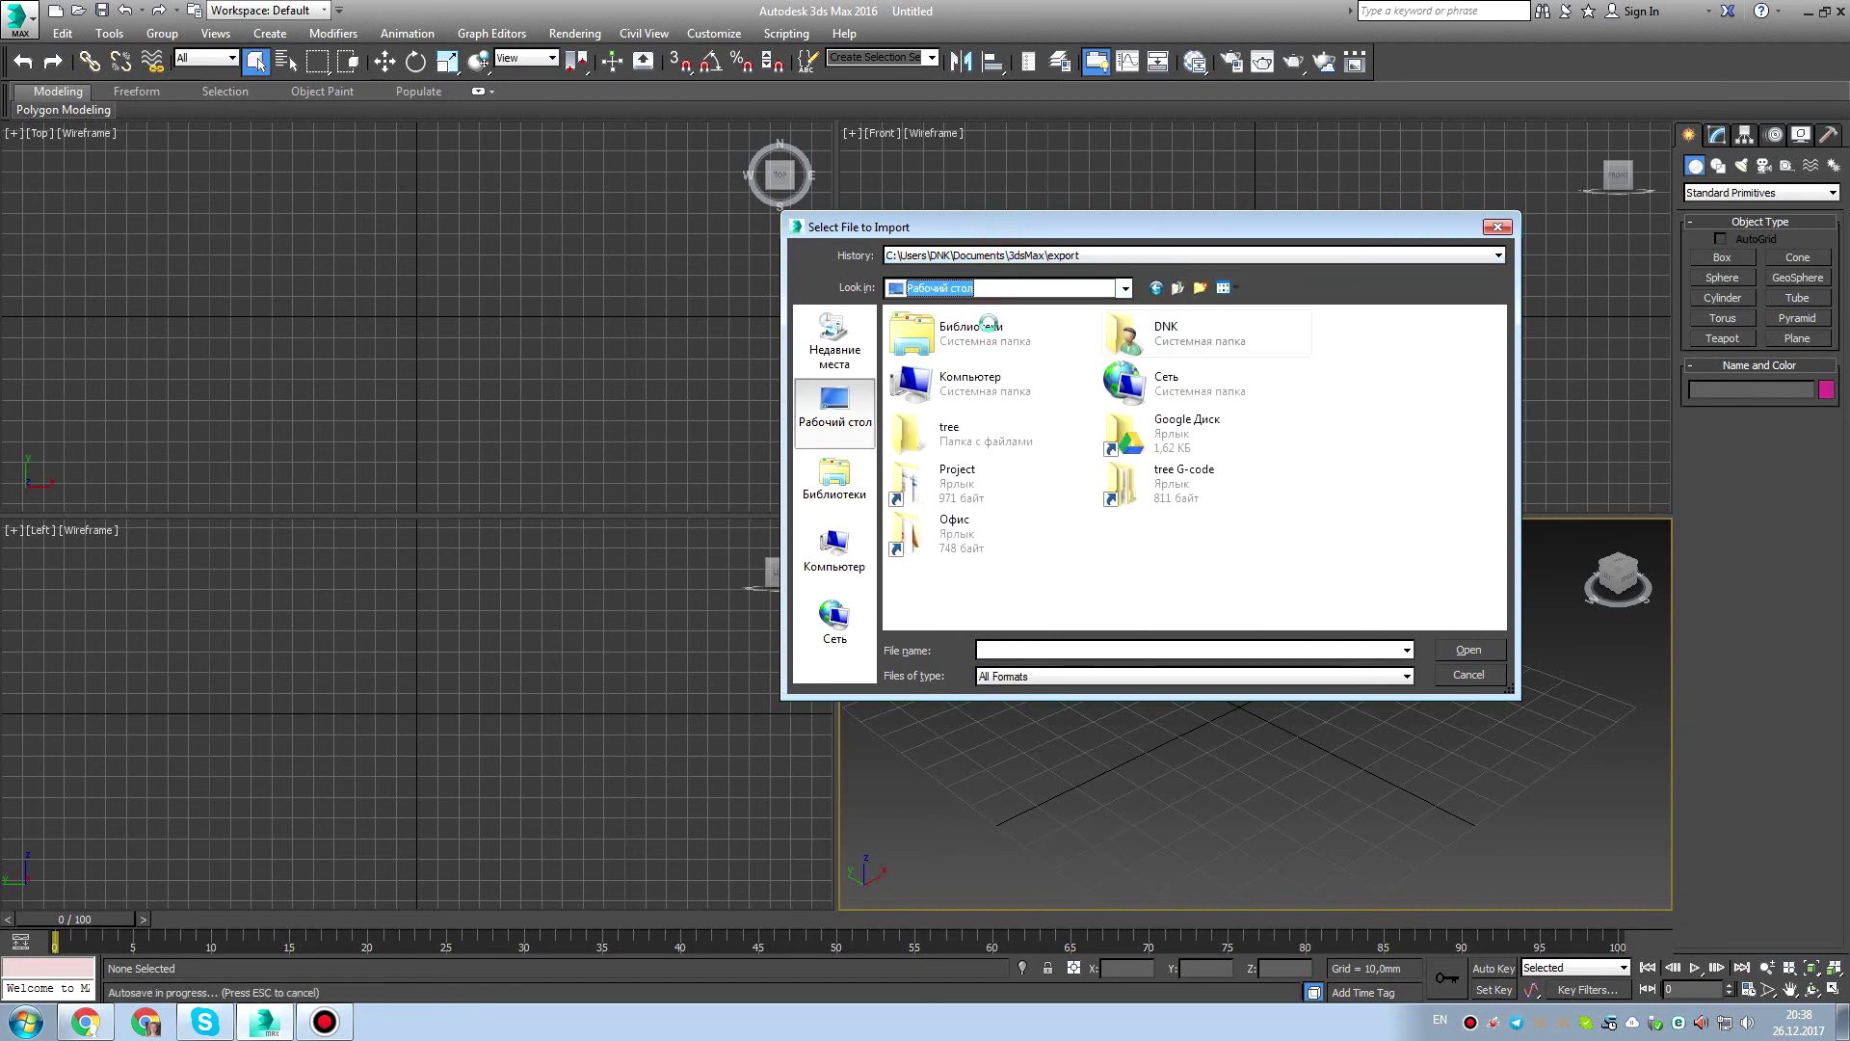
pyautogui.doubleClick(1220, 500)
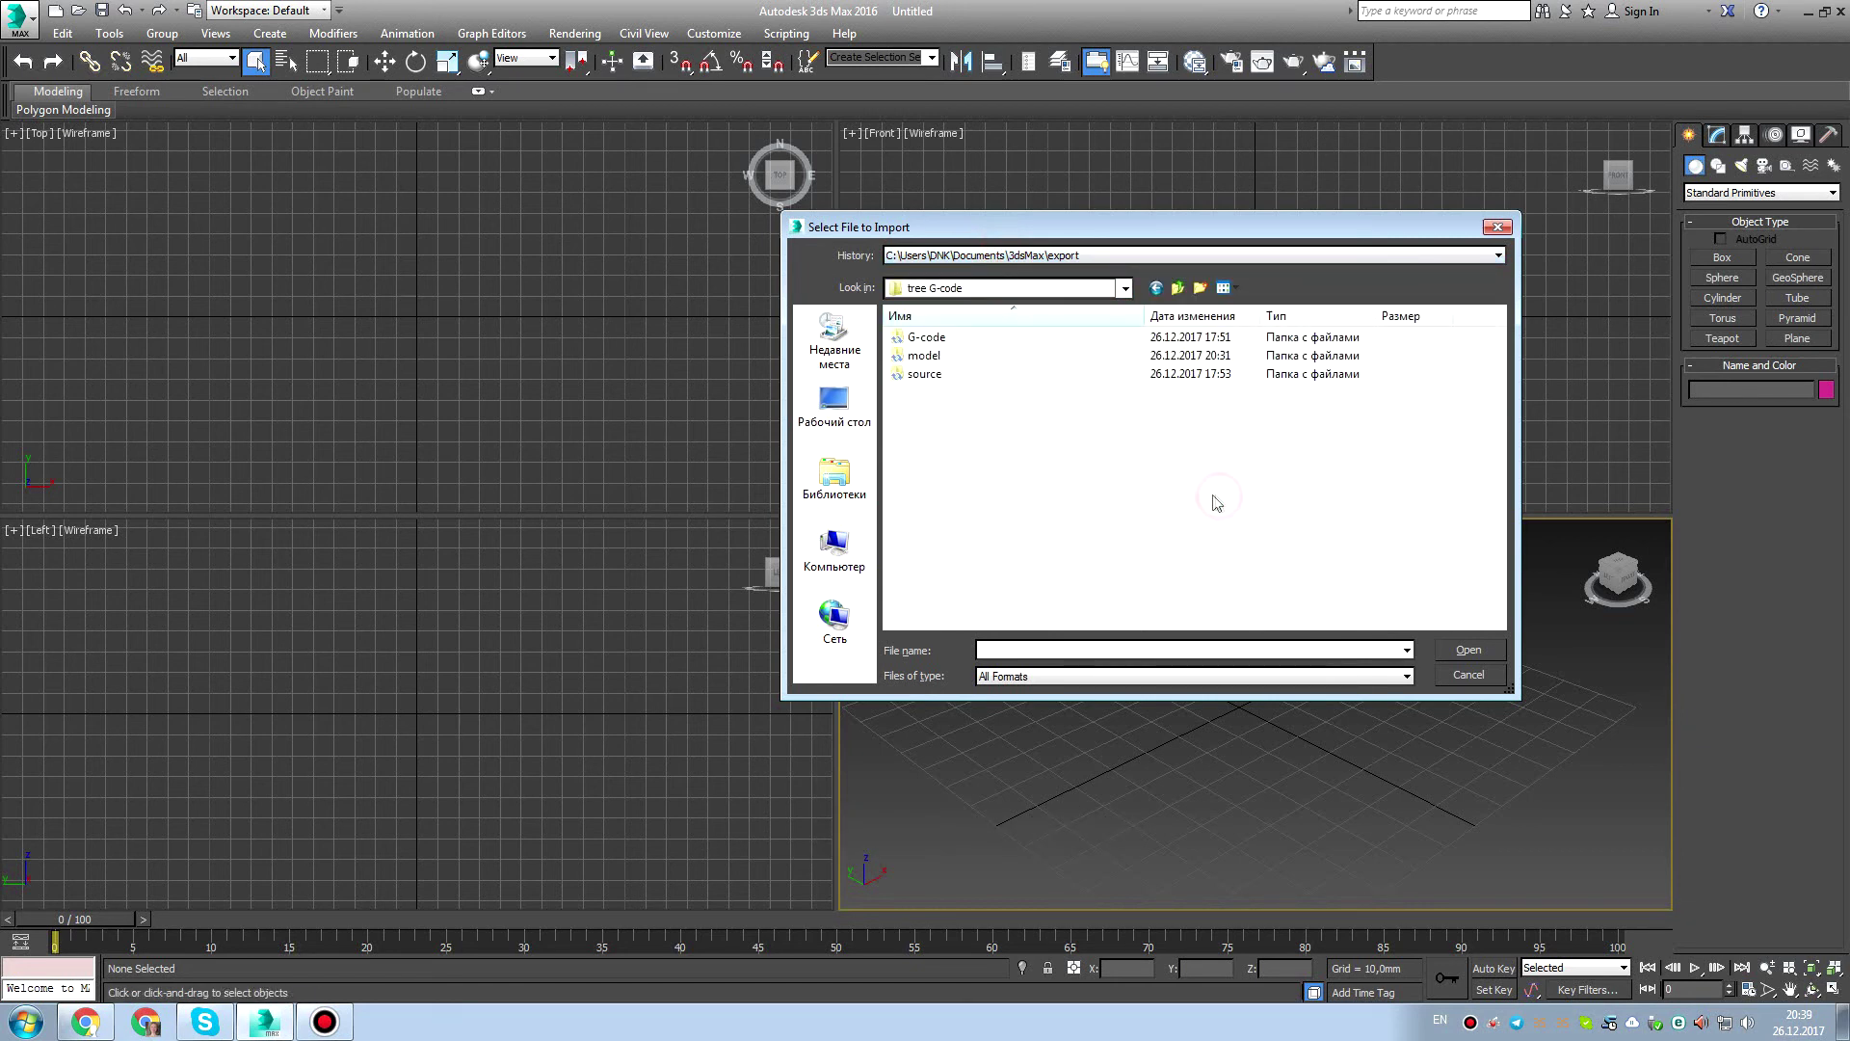
pyautogui.doubleClick(951, 356)
pyautogui.click(951, 339)
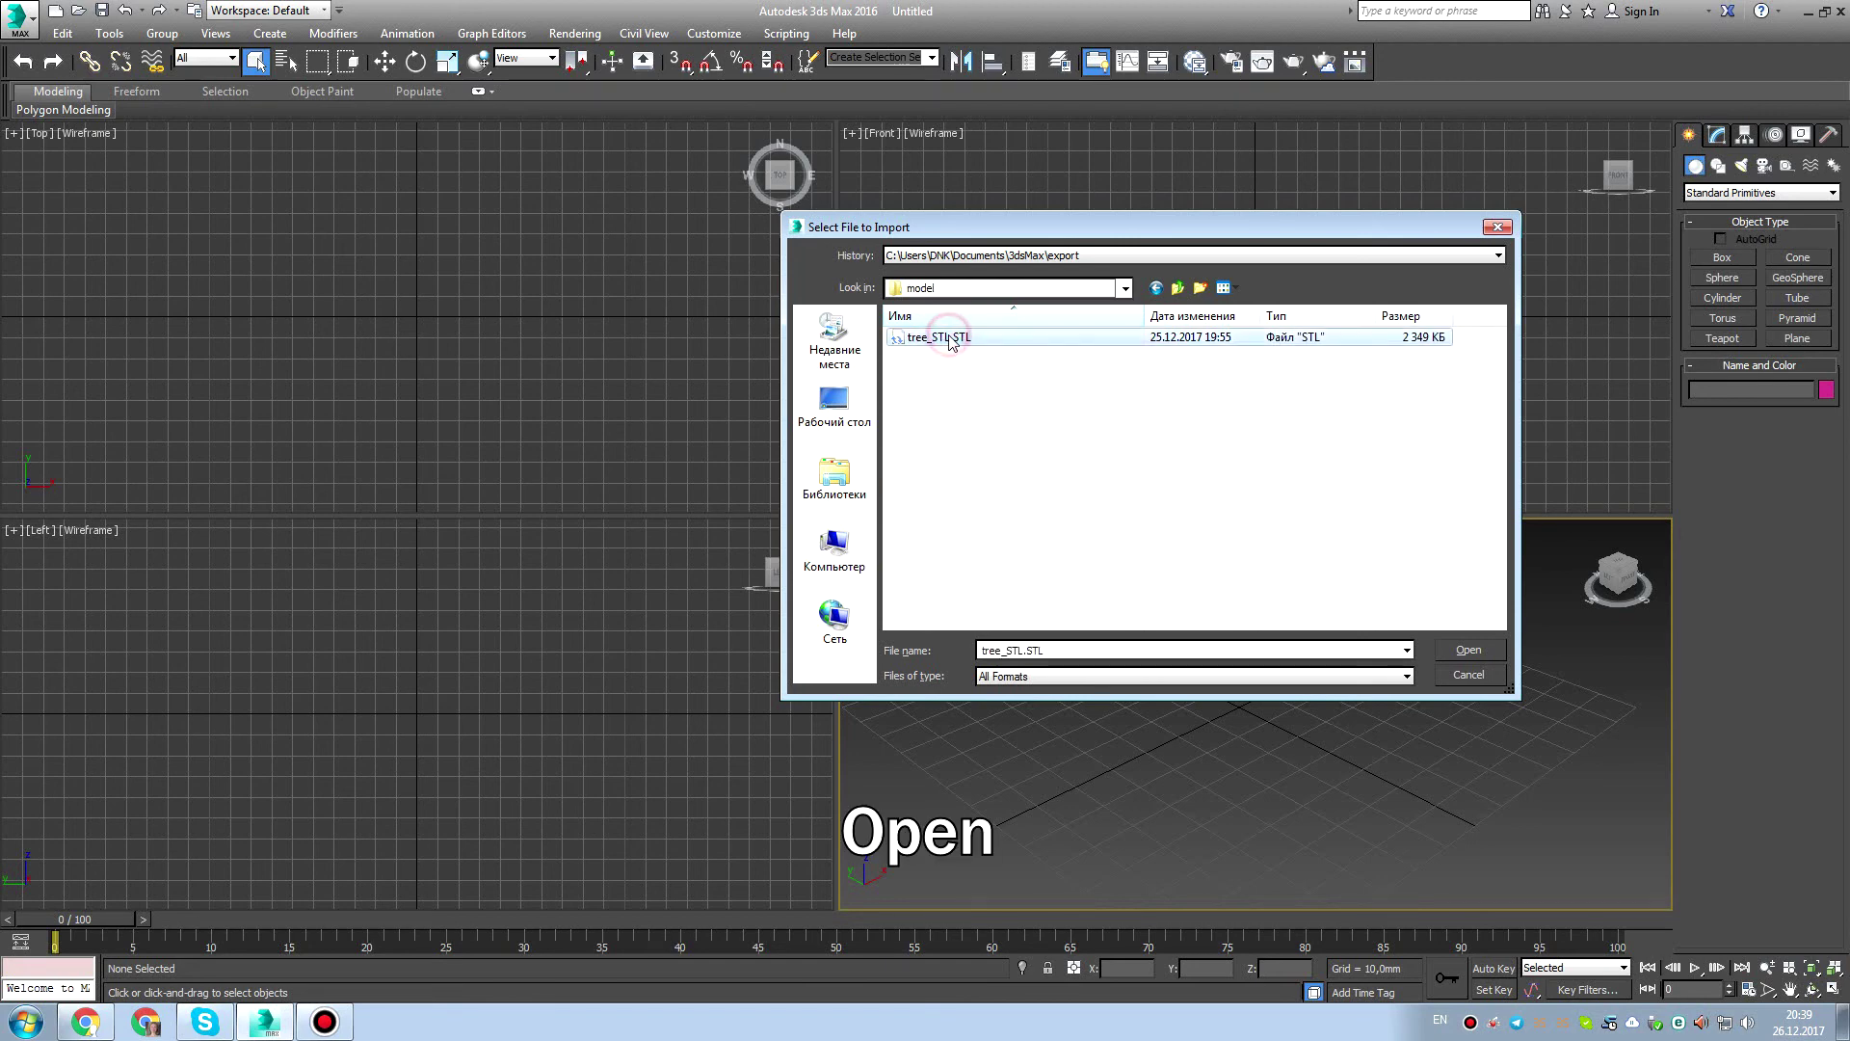
pyautogui.click(1464, 651)
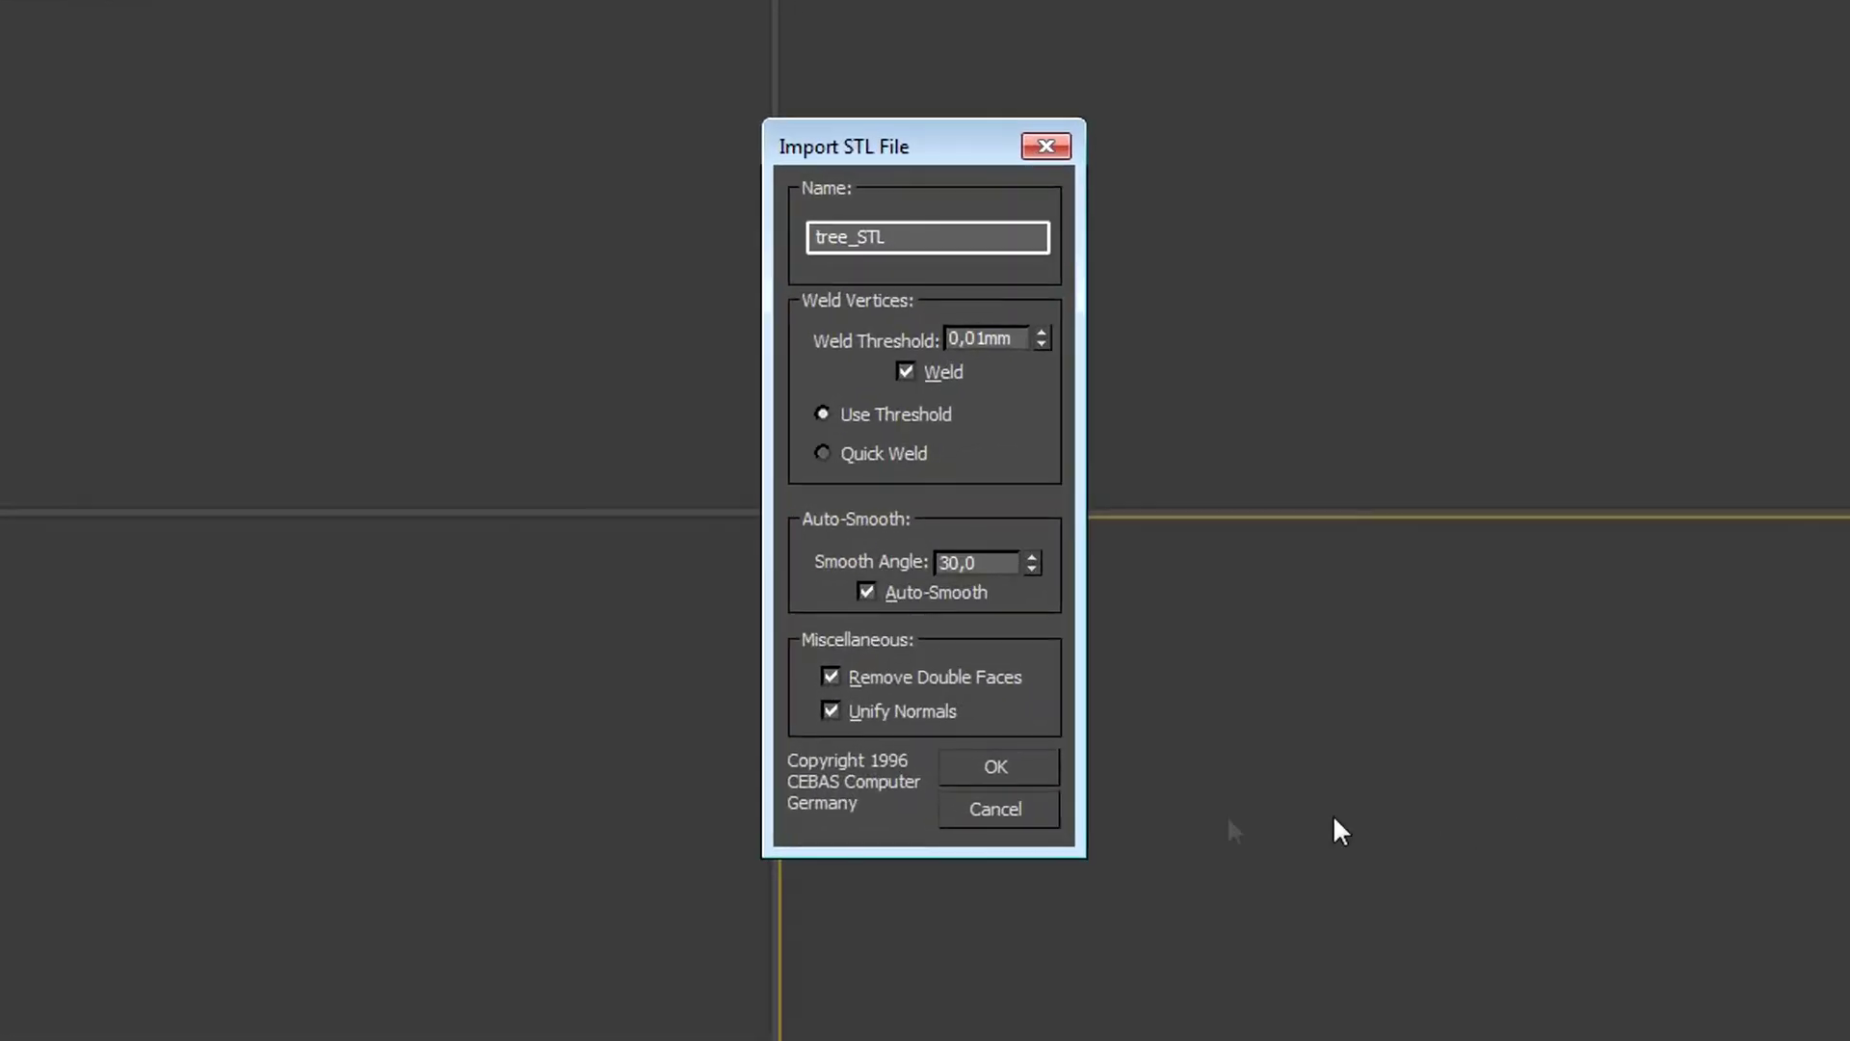
pyautogui.click(839, 457)
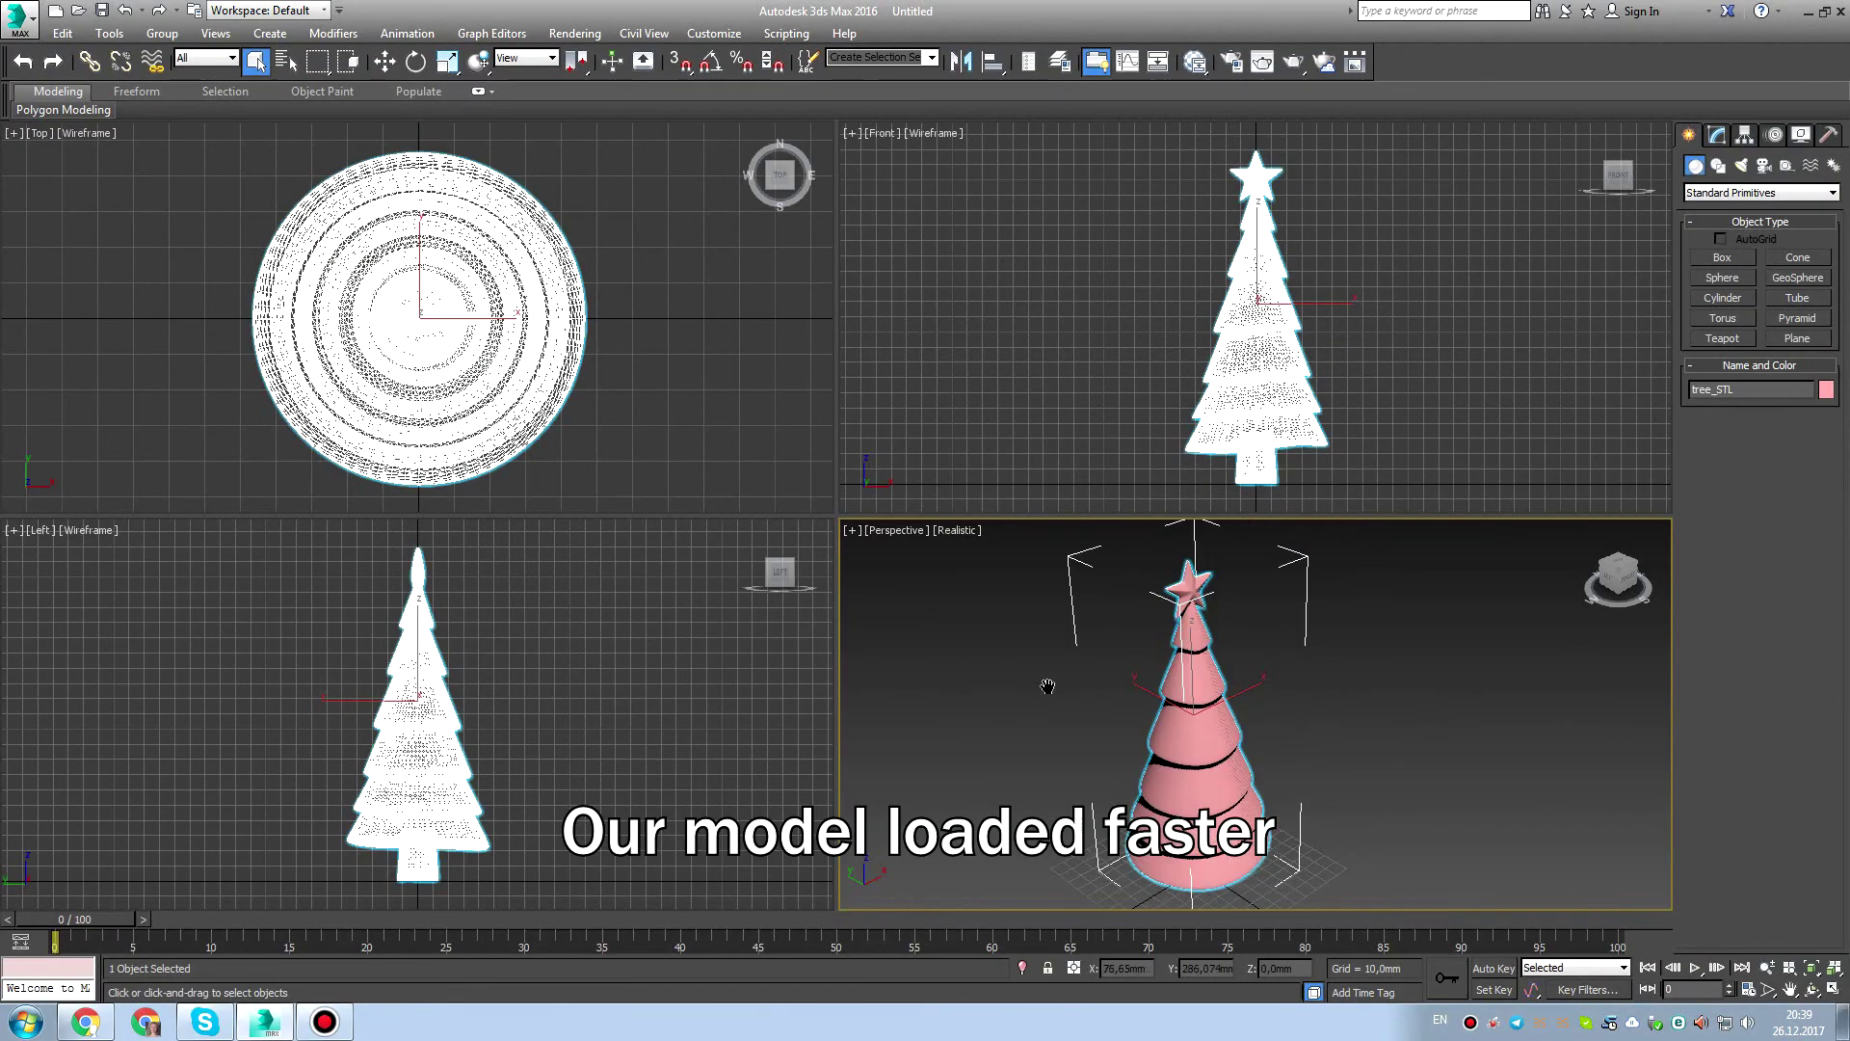
# Maximize the perspective view and examine the tree in wireframe for intersecting surfaces from the star down to the base.
pyautogui.keyDown('alt'); pyautogui.moveTo(1263, 716); pyautogui.dragTo(1332, 711, button='middle'); pyautogui.keyUp('alt')
pyautogui.click(1834, 989)
pyautogui.press('F3')
pyautogui.moveTo(1188, 647); pyautogui.dragTo(1260, 900, button='middle')
pyautogui.scroll(2, 1272, 719)
pyautogui.scroll(4, 1205, 839)
pyautogui.moveTo(1072, 666); pyautogui.dragTo(1188, 809, button='middle')
pyautogui.moveTo(1113, 631); pyautogui.dragTo(1192, 670, button='middle')
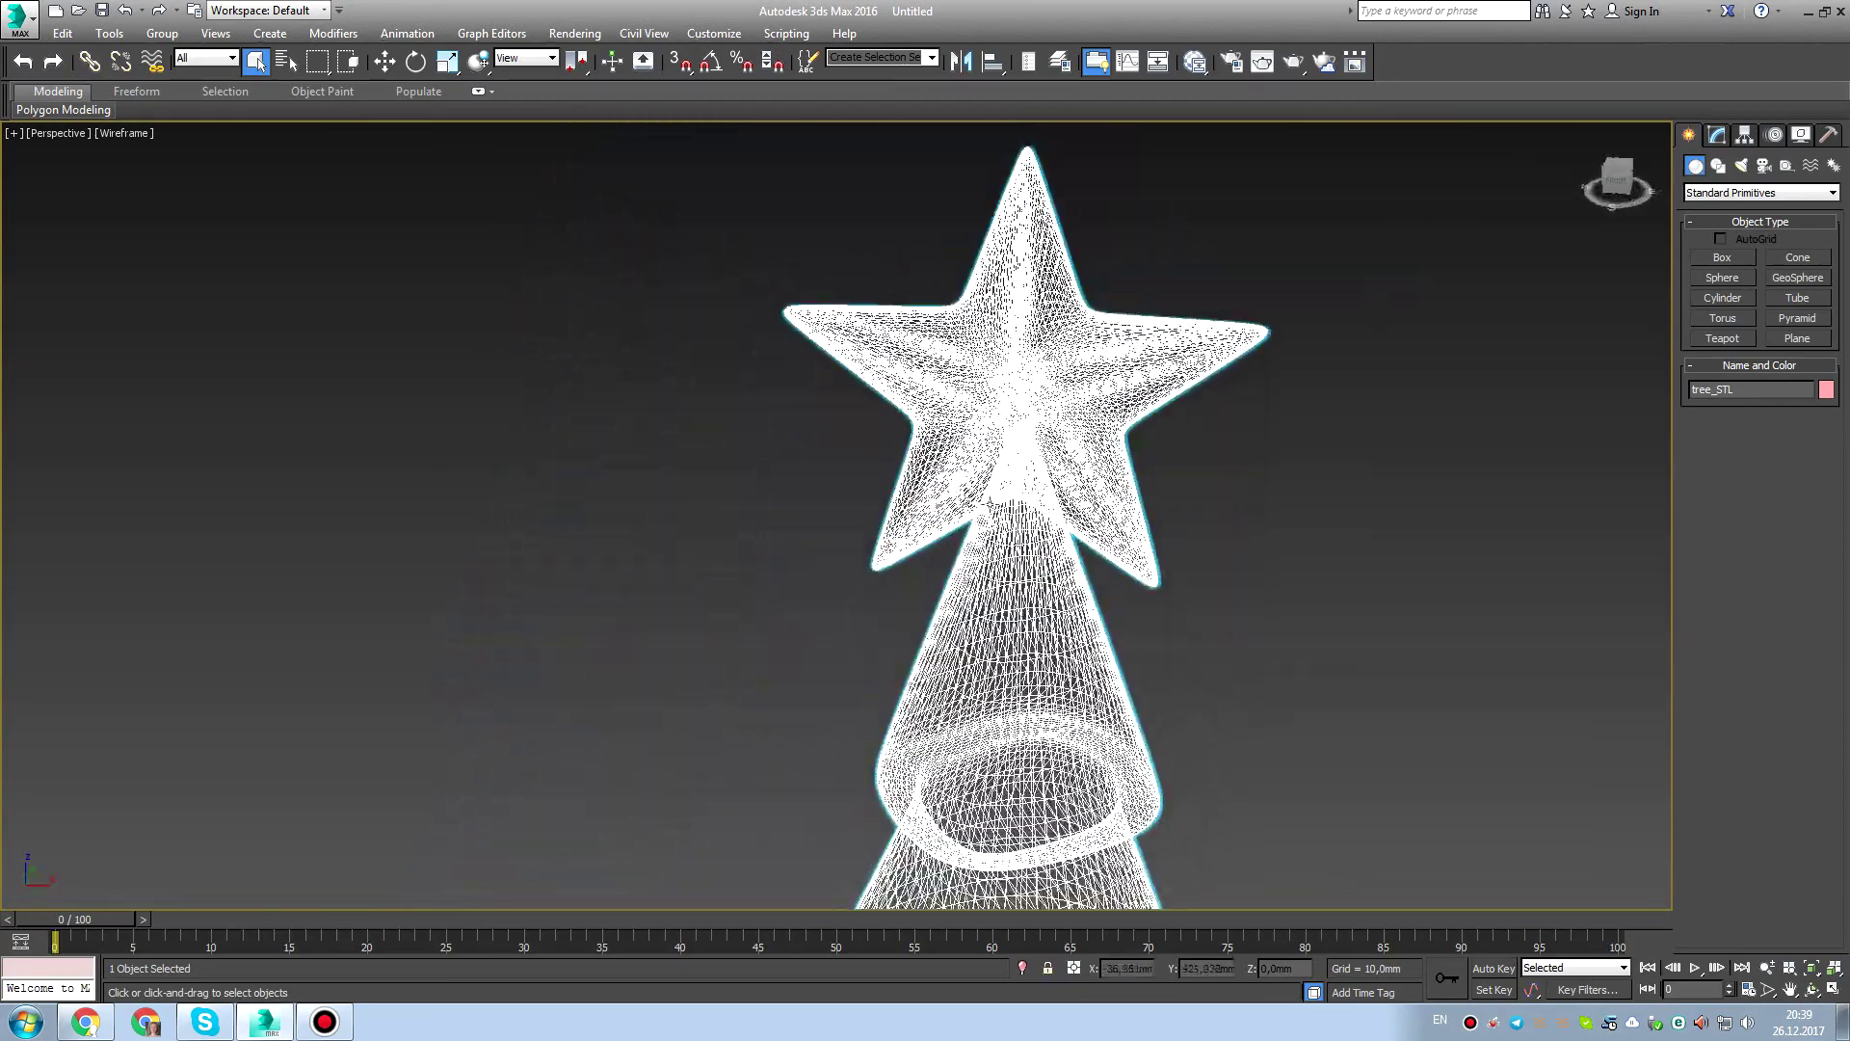
pyautogui.scroll(-5, 999, 607)
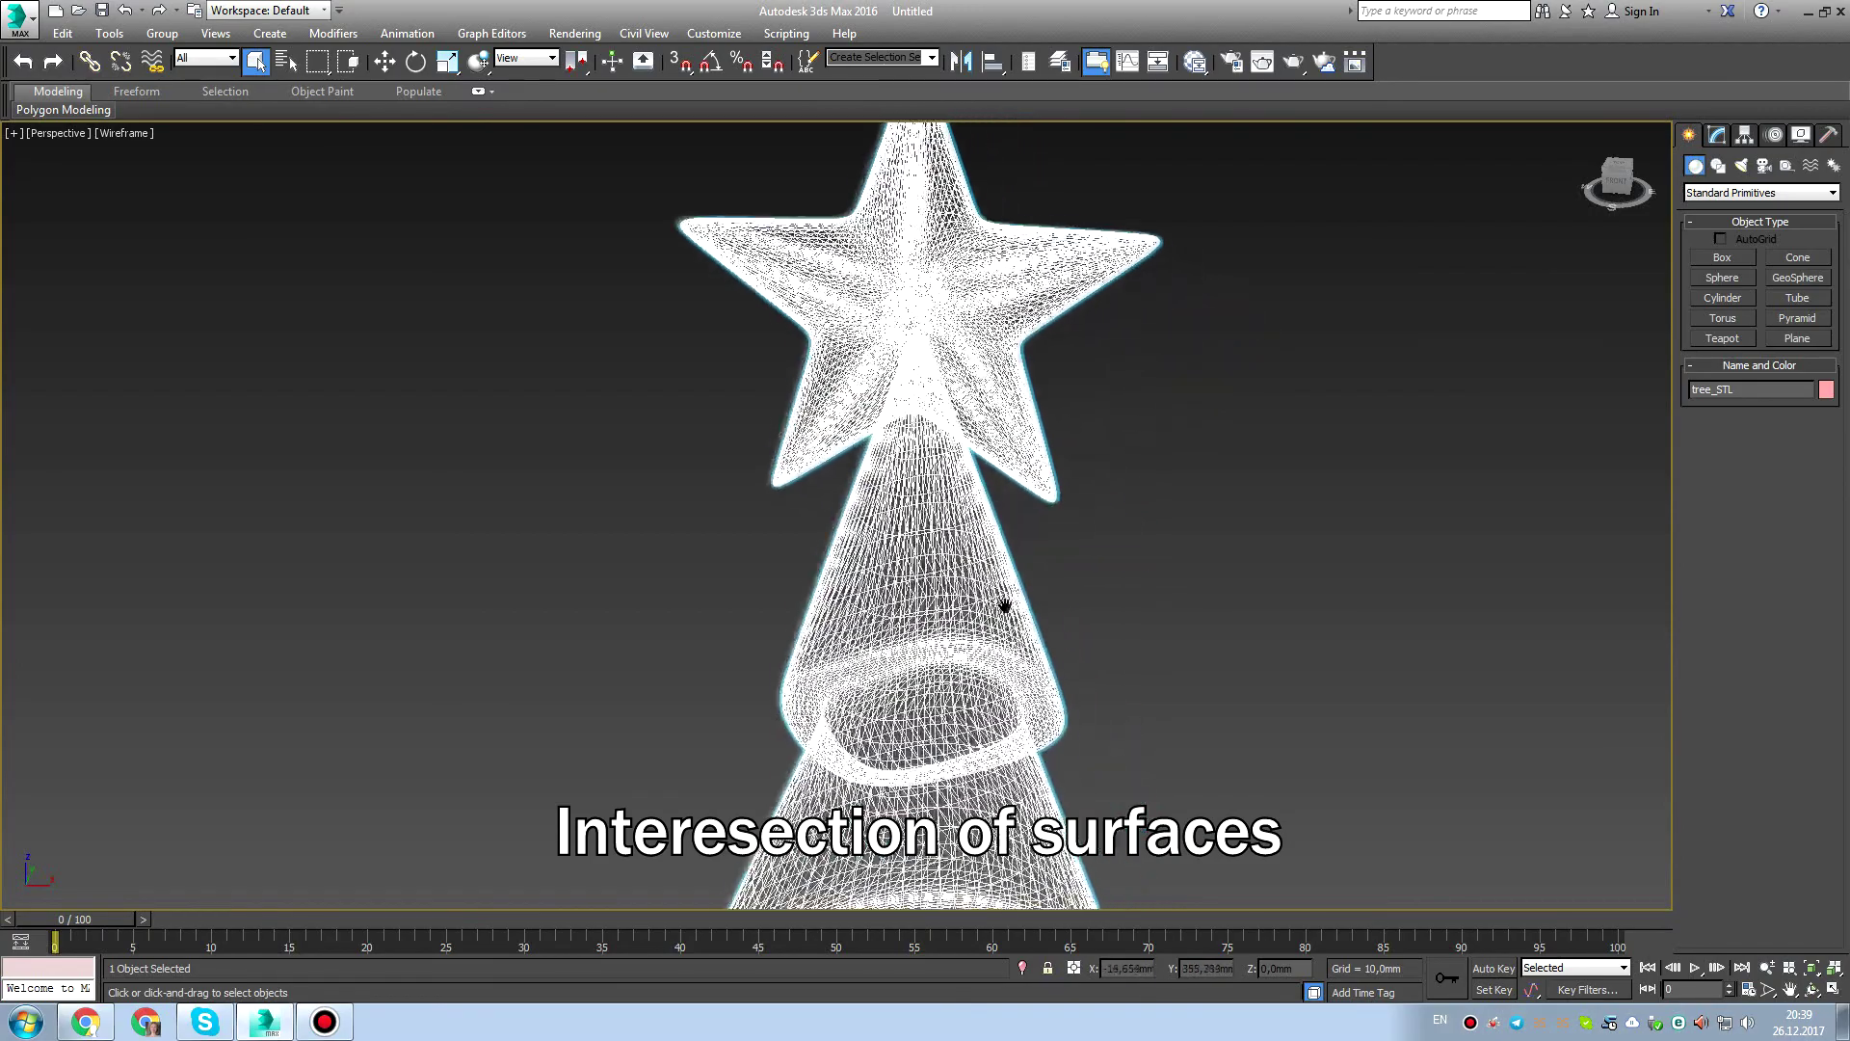
pyautogui.scroll(2, 1057, 722)
pyautogui.keyDown('alt'); pyautogui.moveTo(1048, 564); pyautogui.dragTo(1040, 644, button='middle'); pyautogui.keyUp('alt')
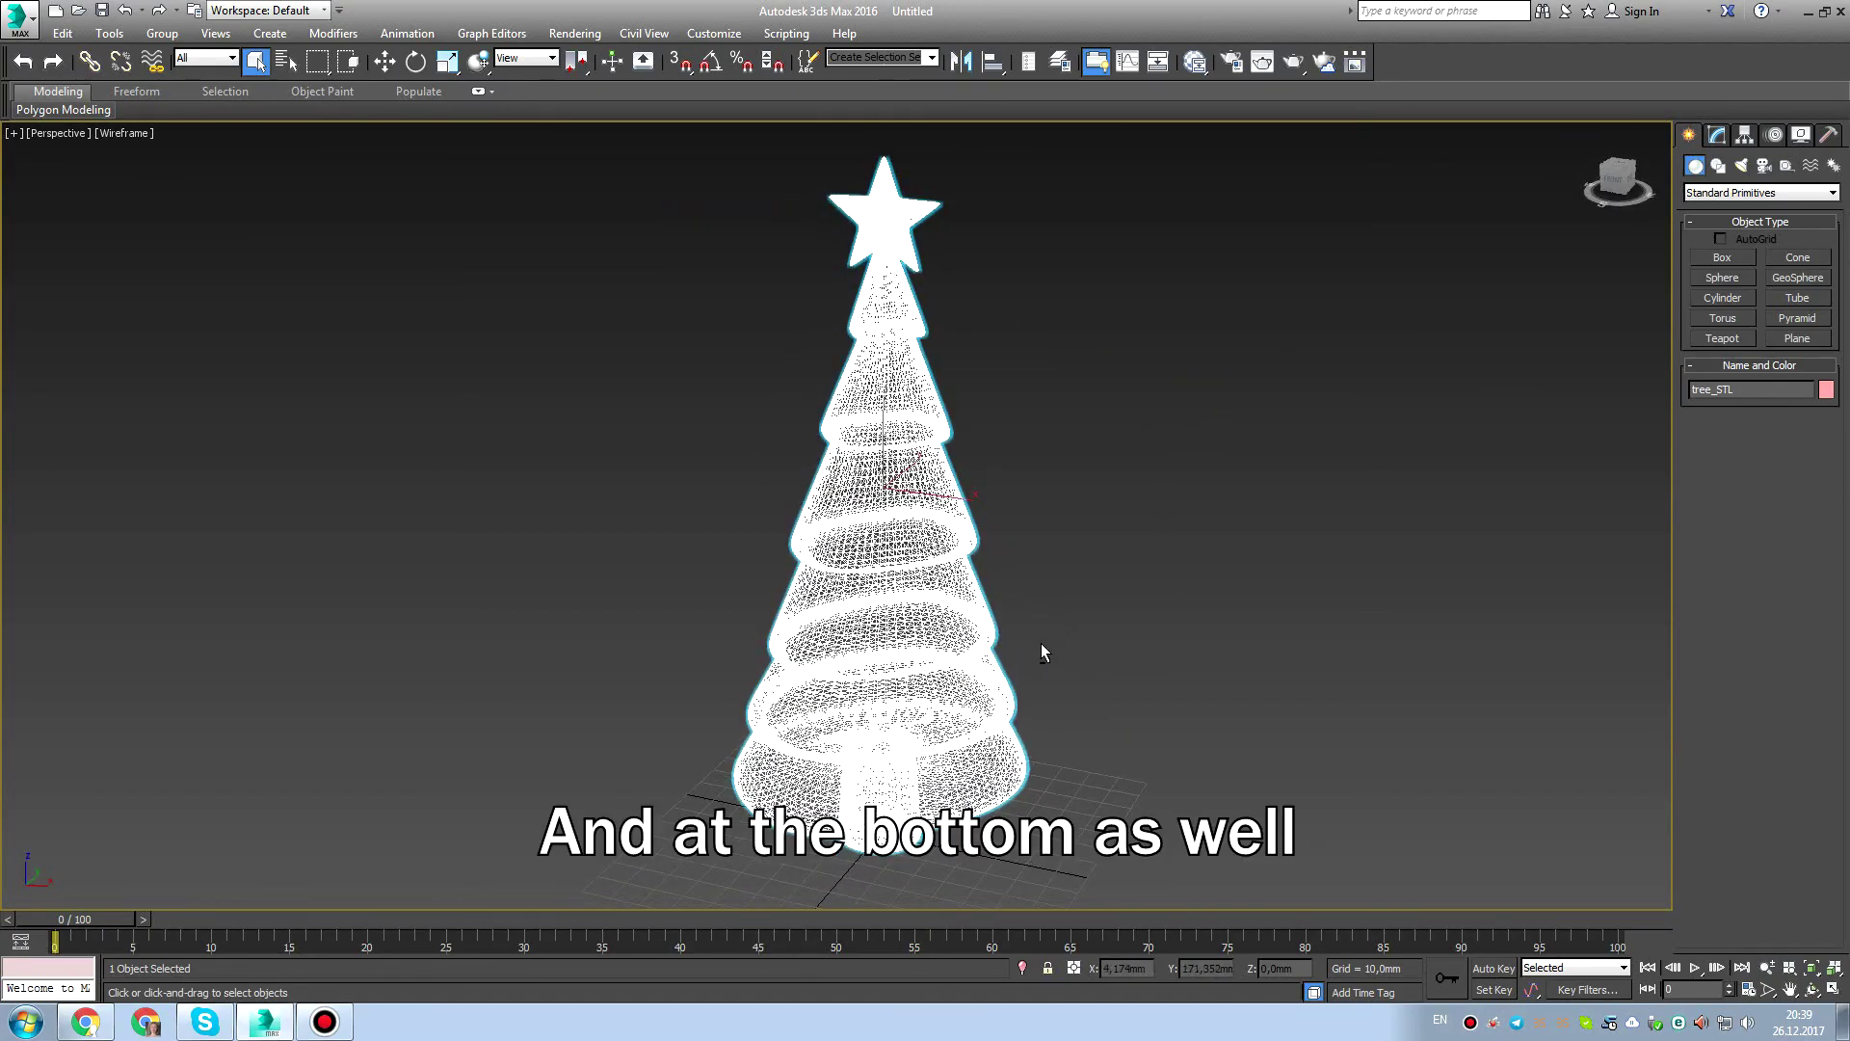
pyautogui.moveTo(943, 601)
pyautogui.mouseDown(button='middle')
pyautogui.moveTo(937, 645)
pyautogui.moveTo(948, 433)
pyautogui.mouseUp(button='middle')
pyautogui.press('F3')
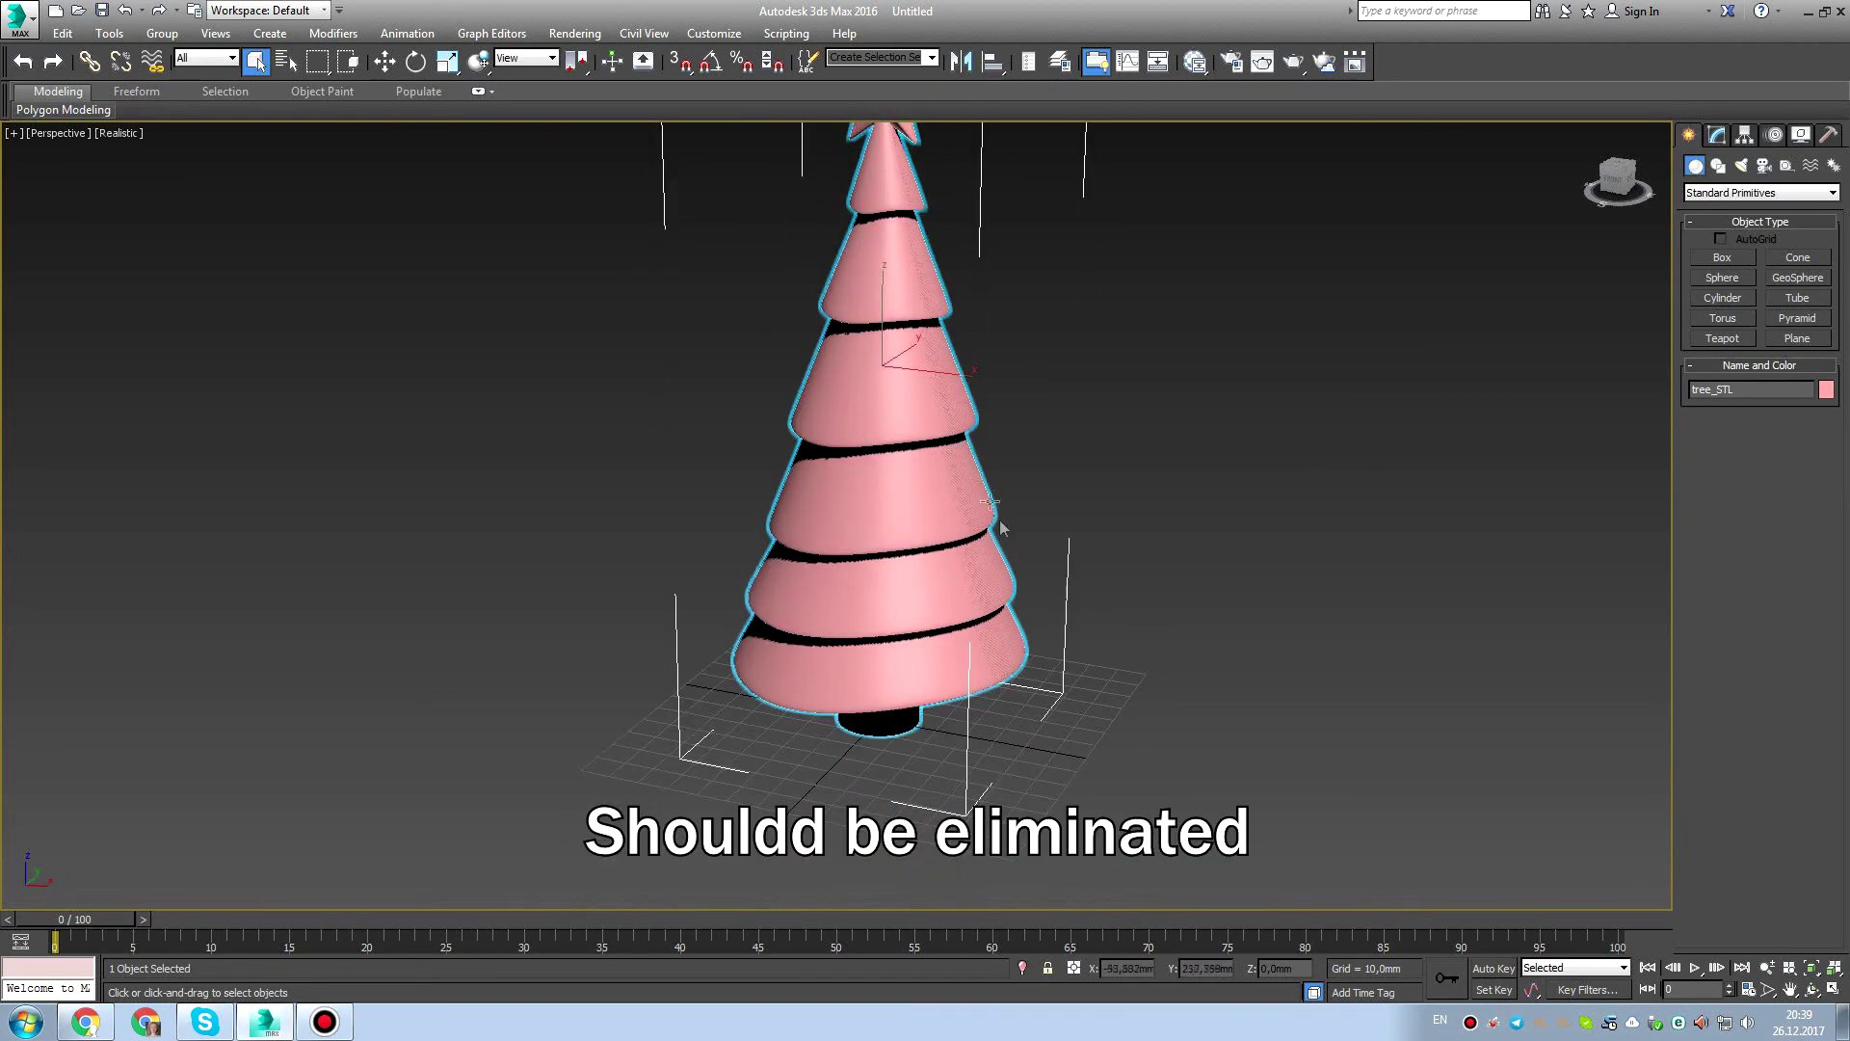
# Select the trunk element of the tree mesh and detach it as a separate object.
pyautogui.click(1716, 135)
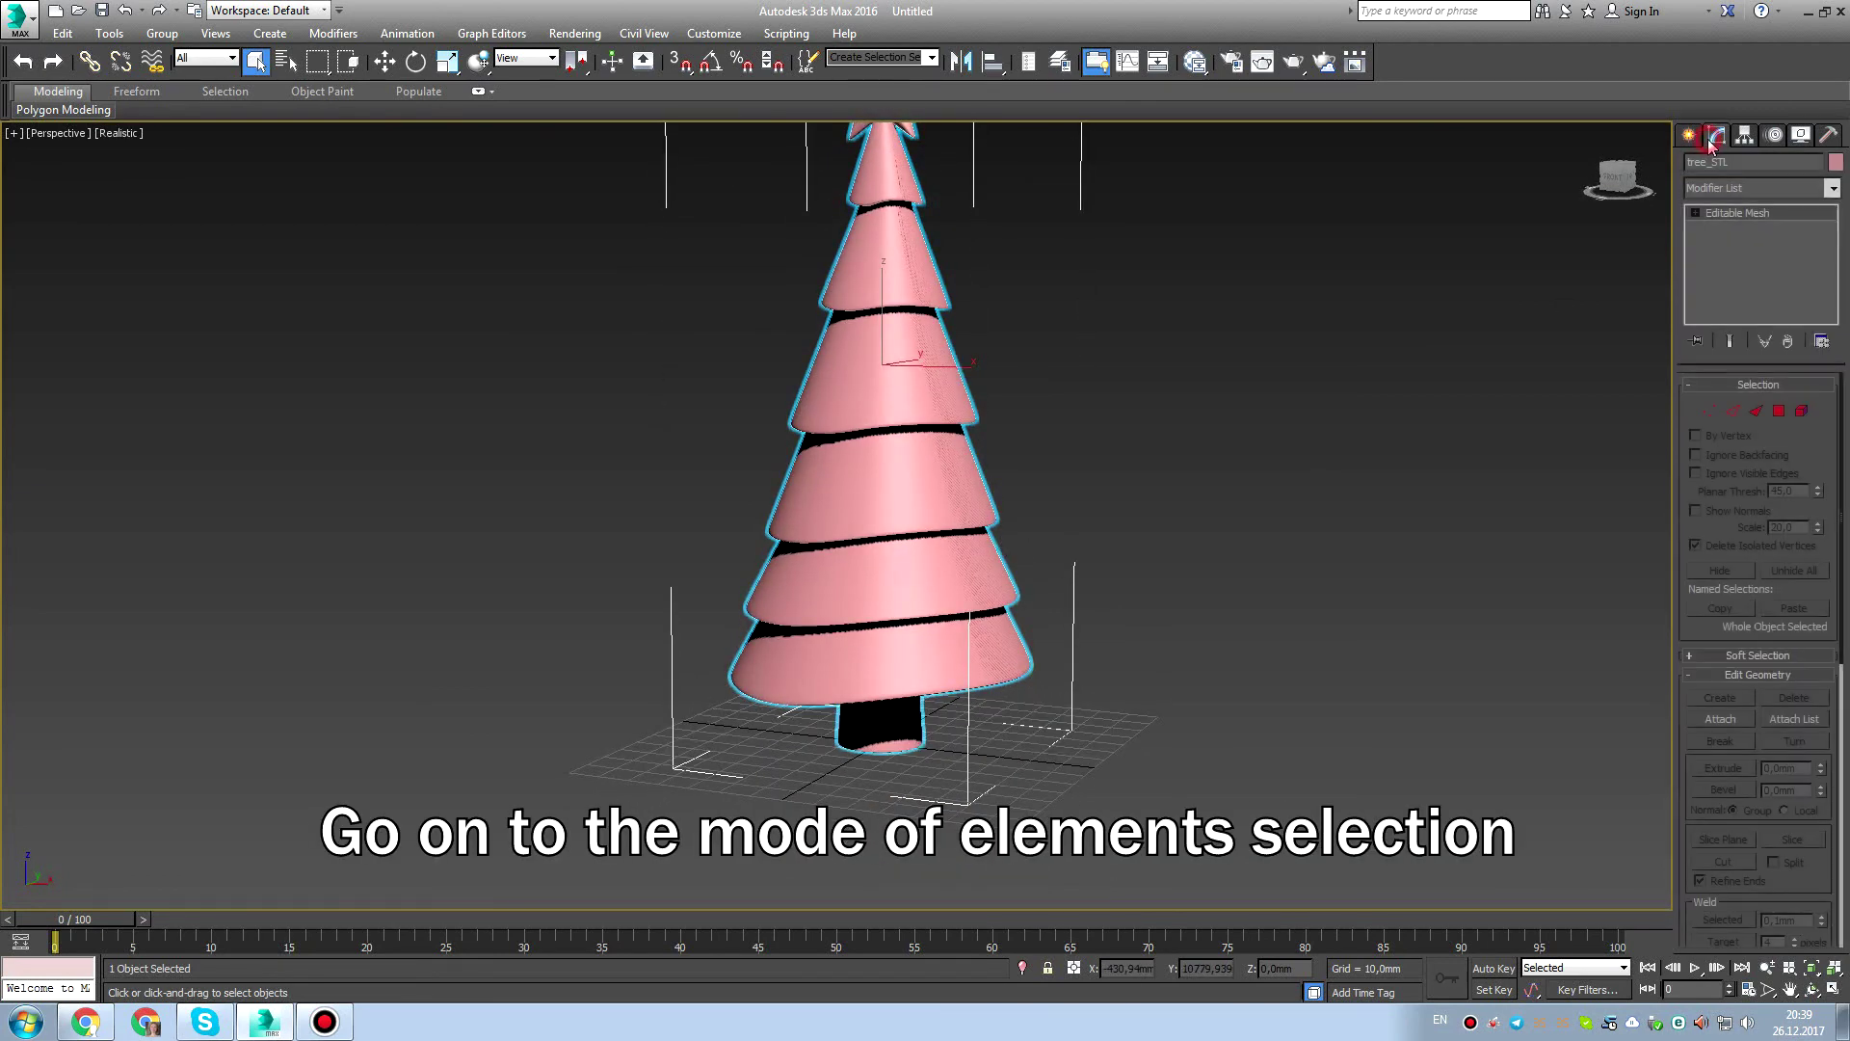
pyautogui.click(1801, 410)
pyautogui.click(893, 729)
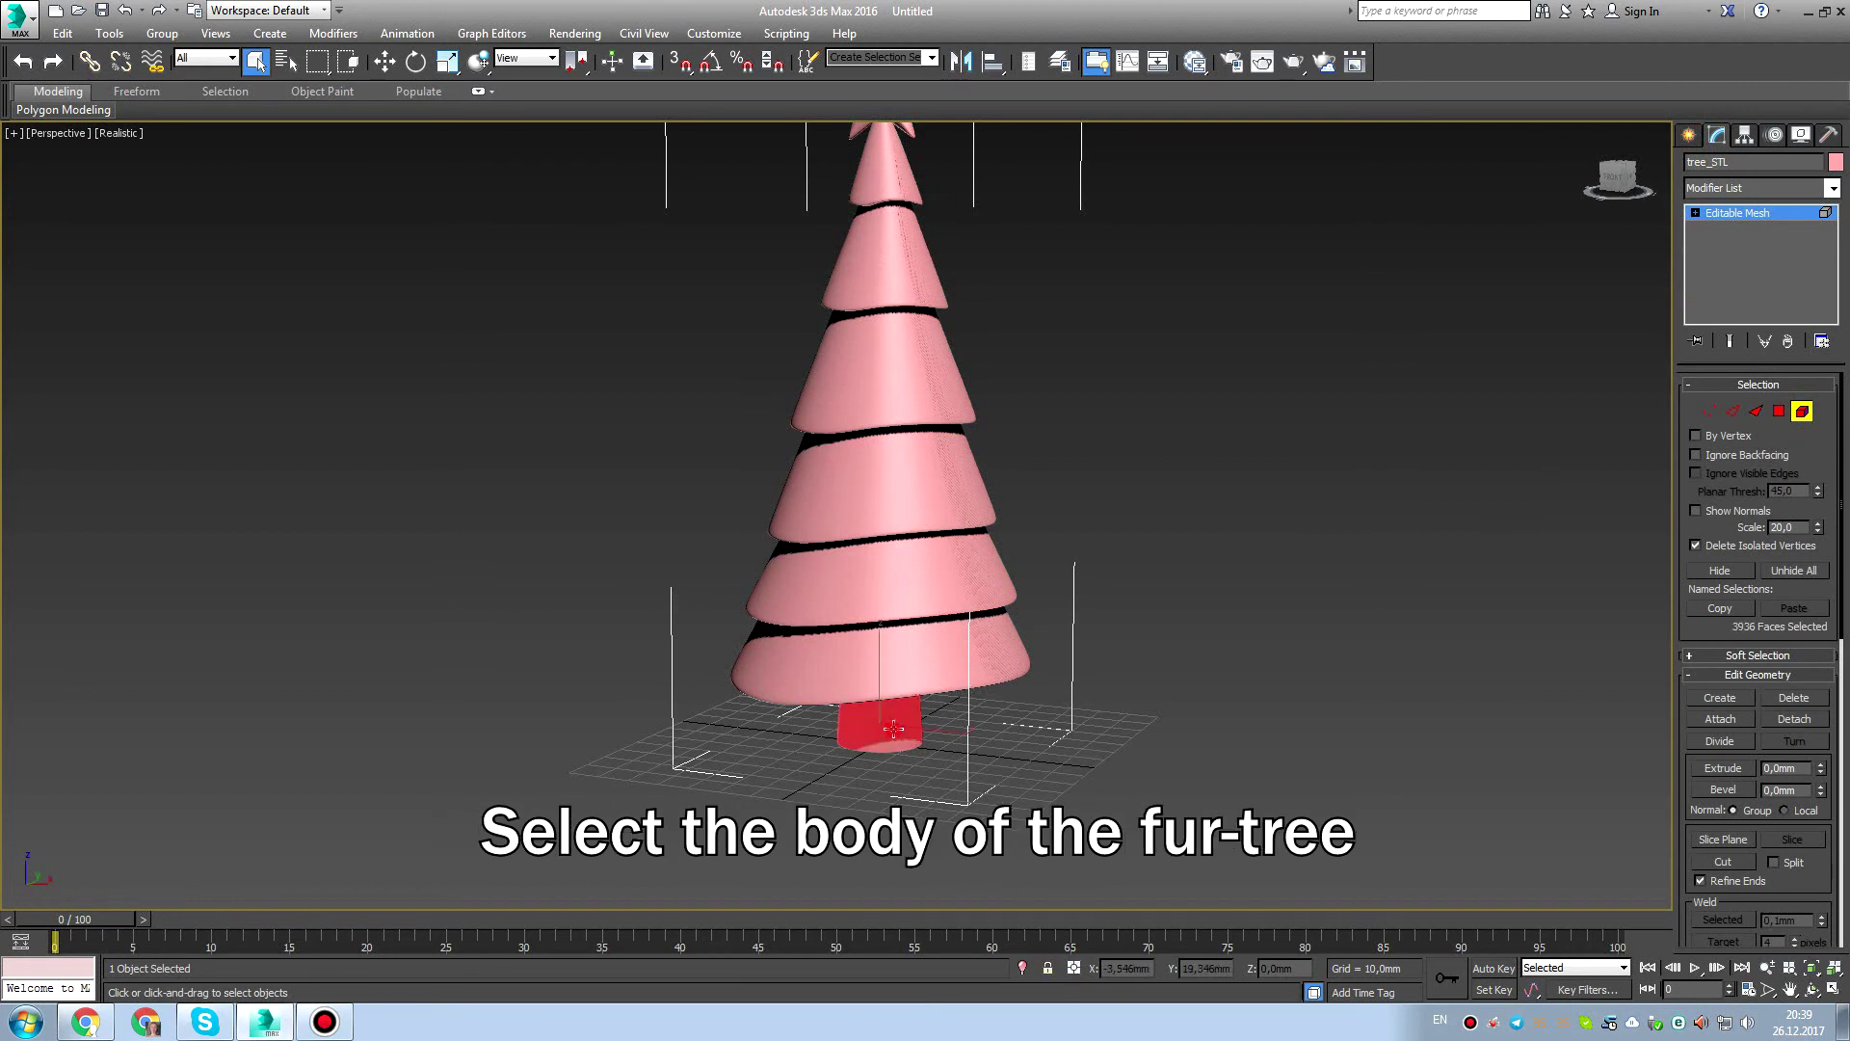
pyautogui.click(1792, 720)
pyautogui.press('Return')
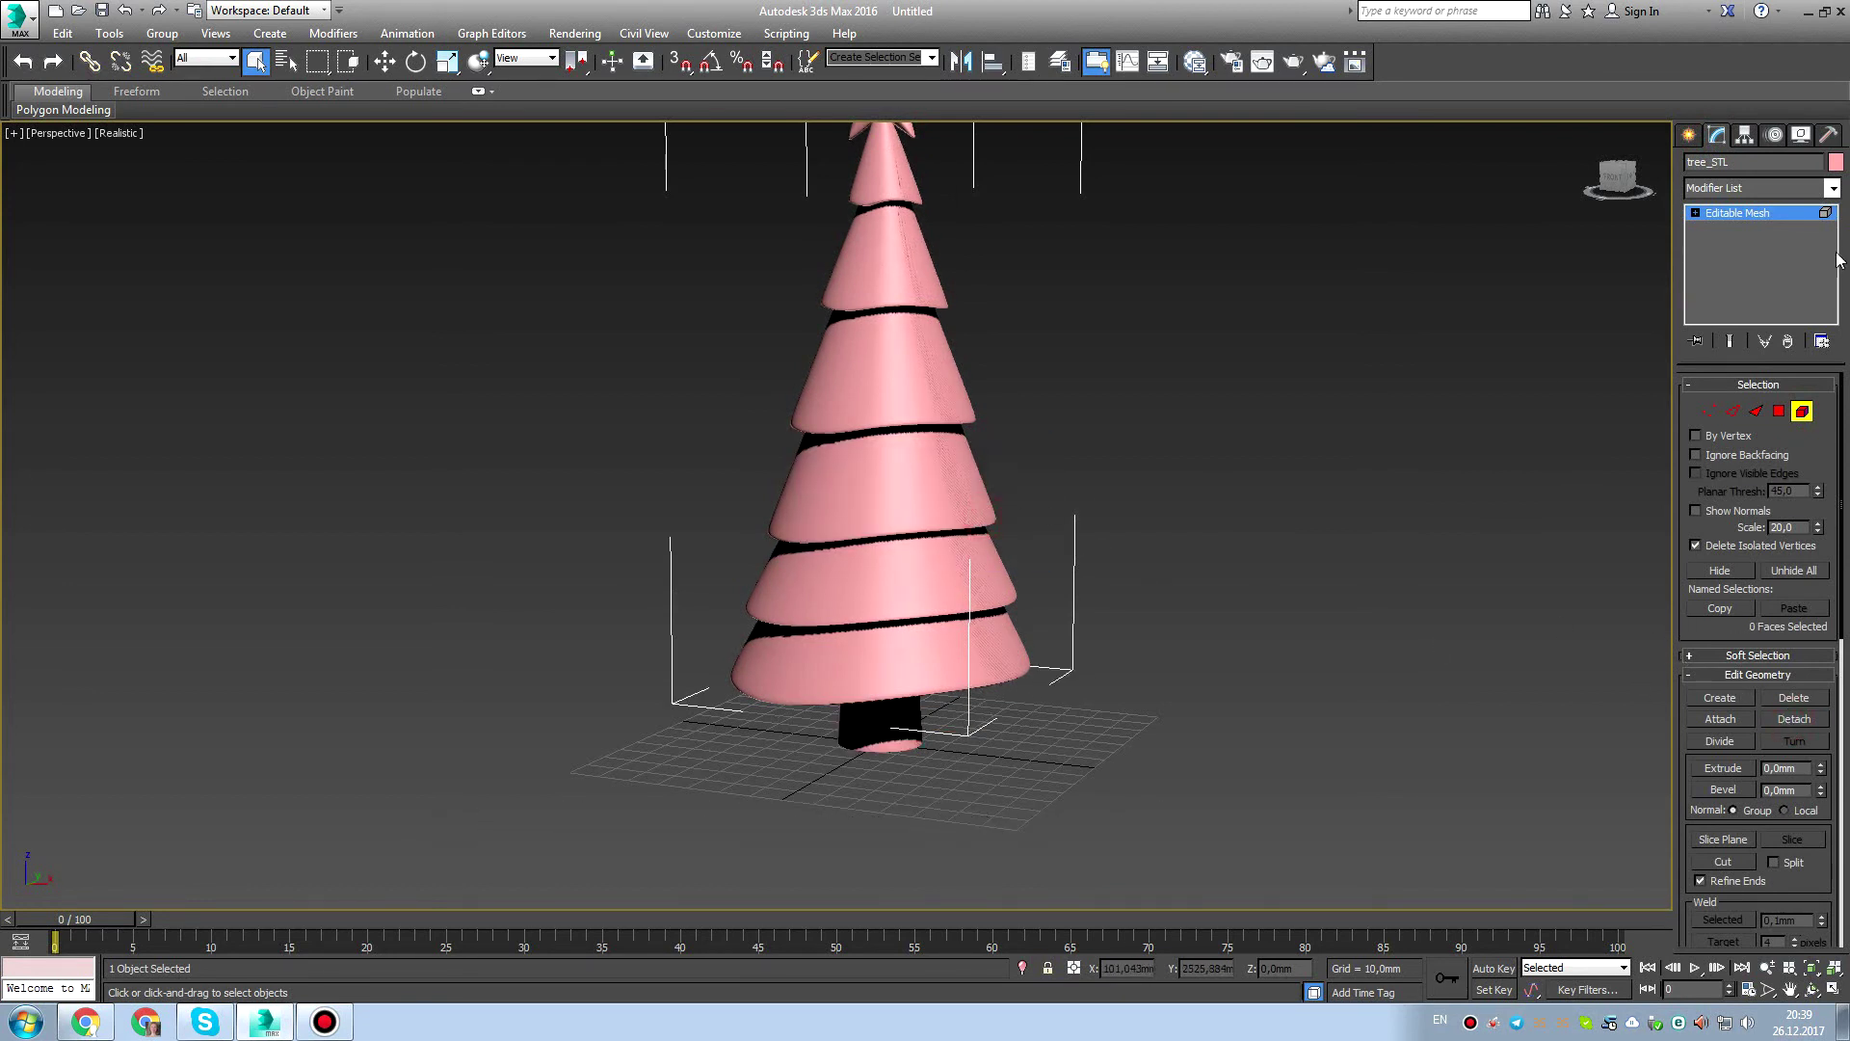
# Leave element selection, select the detached trunk and hide every other object.
pyautogui.click(1783, 215)
pyautogui.click(1496, 384)
pyautogui.click(877, 727)
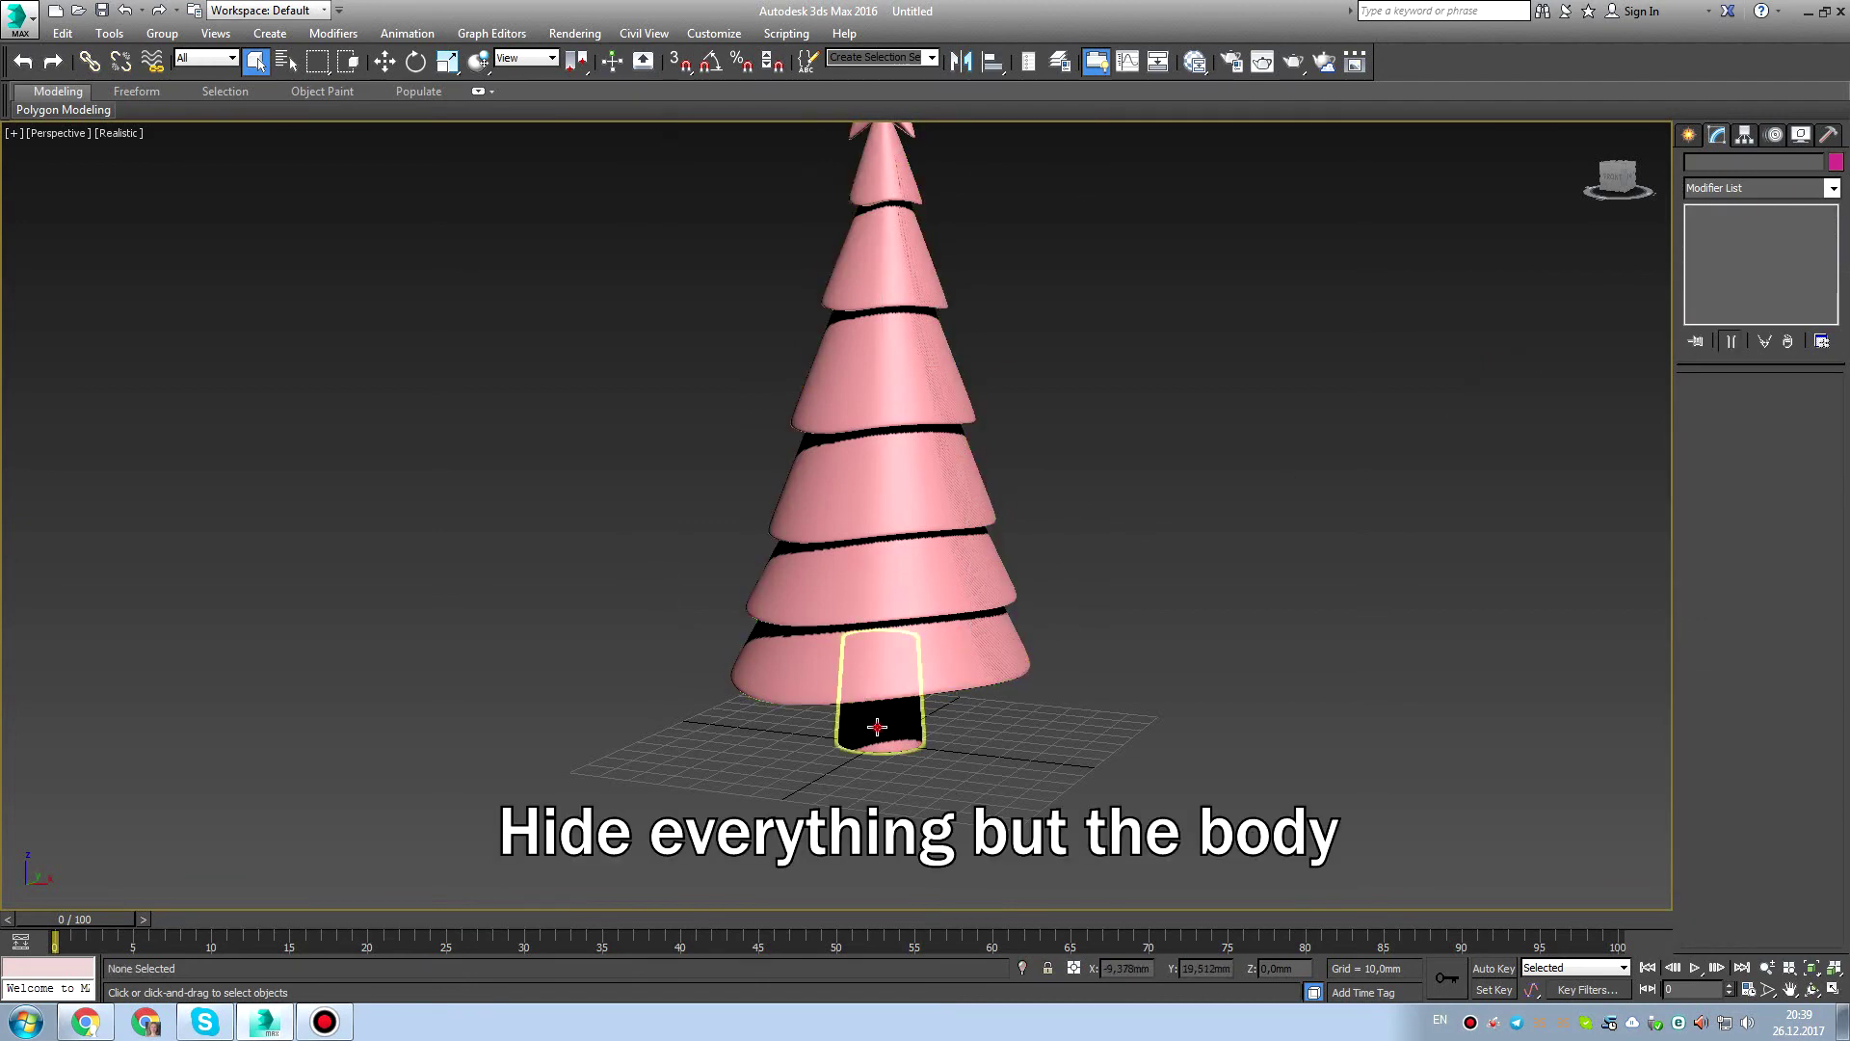
pyautogui.rightClick(877, 727)
pyautogui.click(1010, 638)
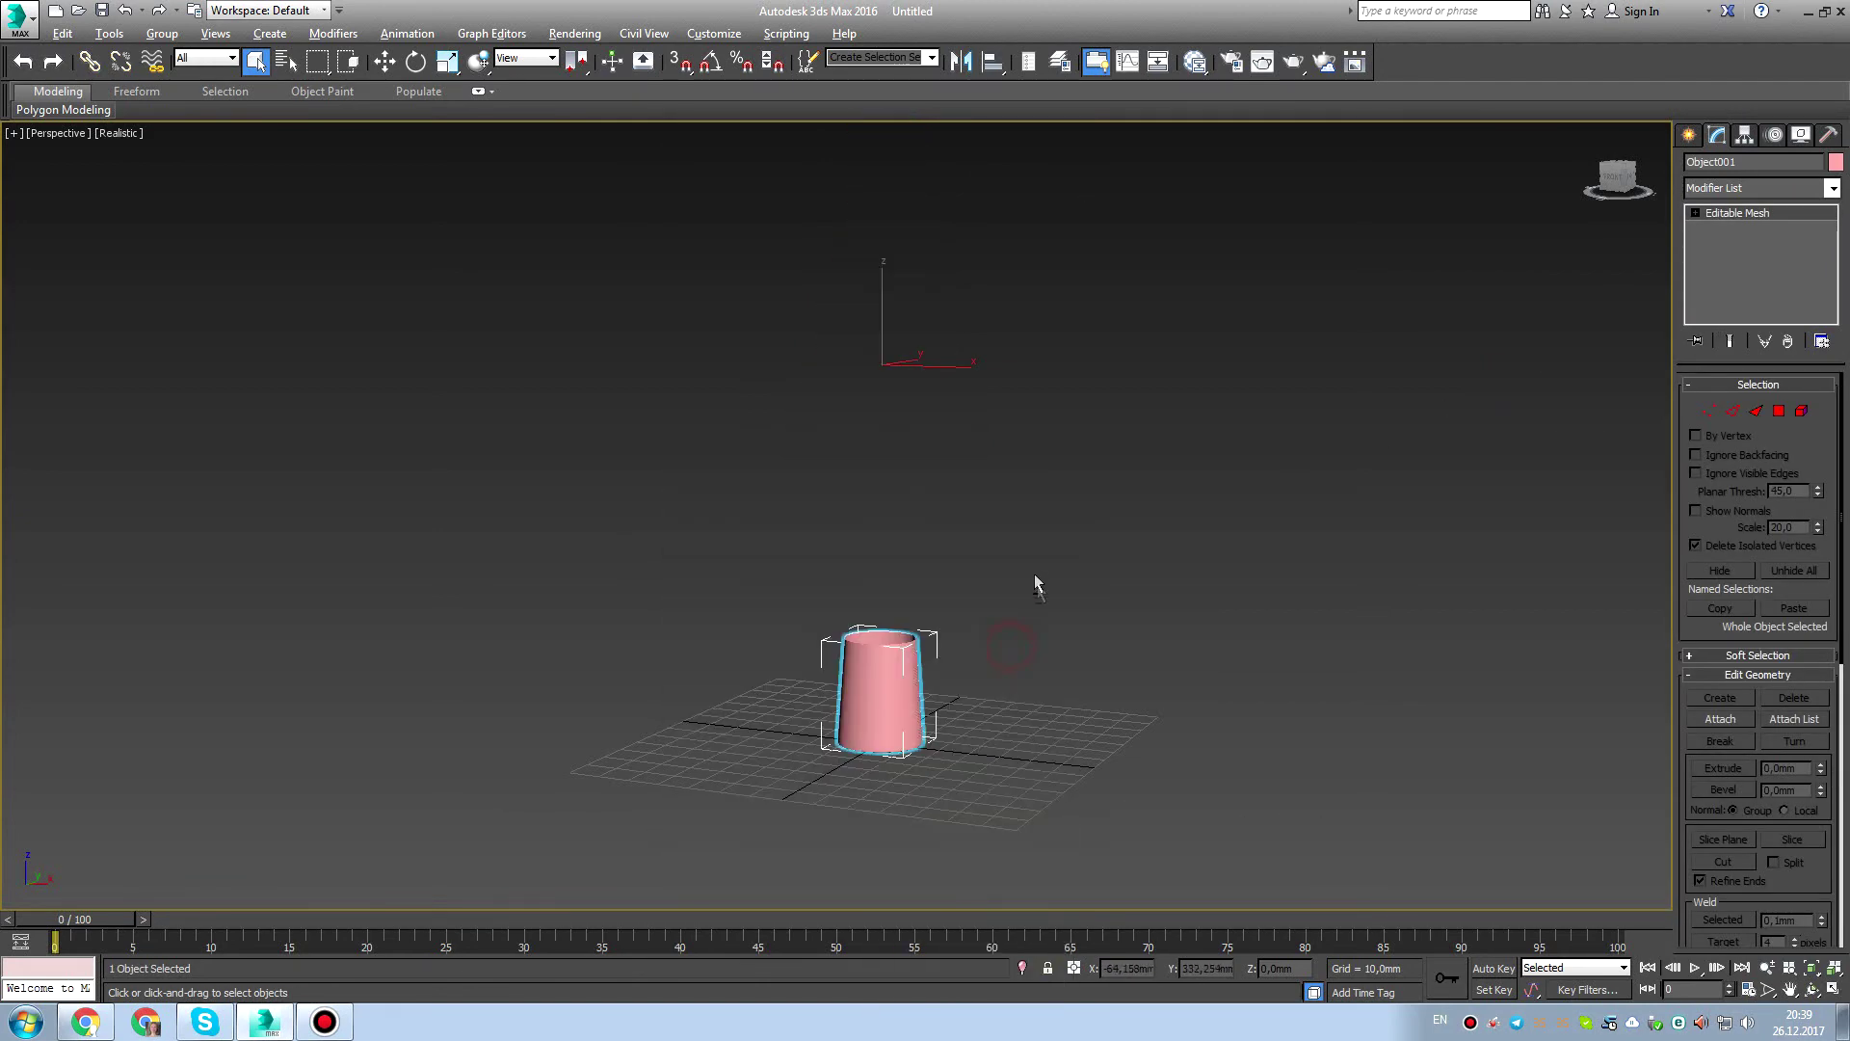
# Close the trunk's open ends with a Cap Holes modifier and unhide all objects.
pyautogui.keyDown('alt'); pyautogui.moveTo(1033, 574); pyautogui.dragTo(1033, 623, button='middle'); pyautogui.keyUp('alt')
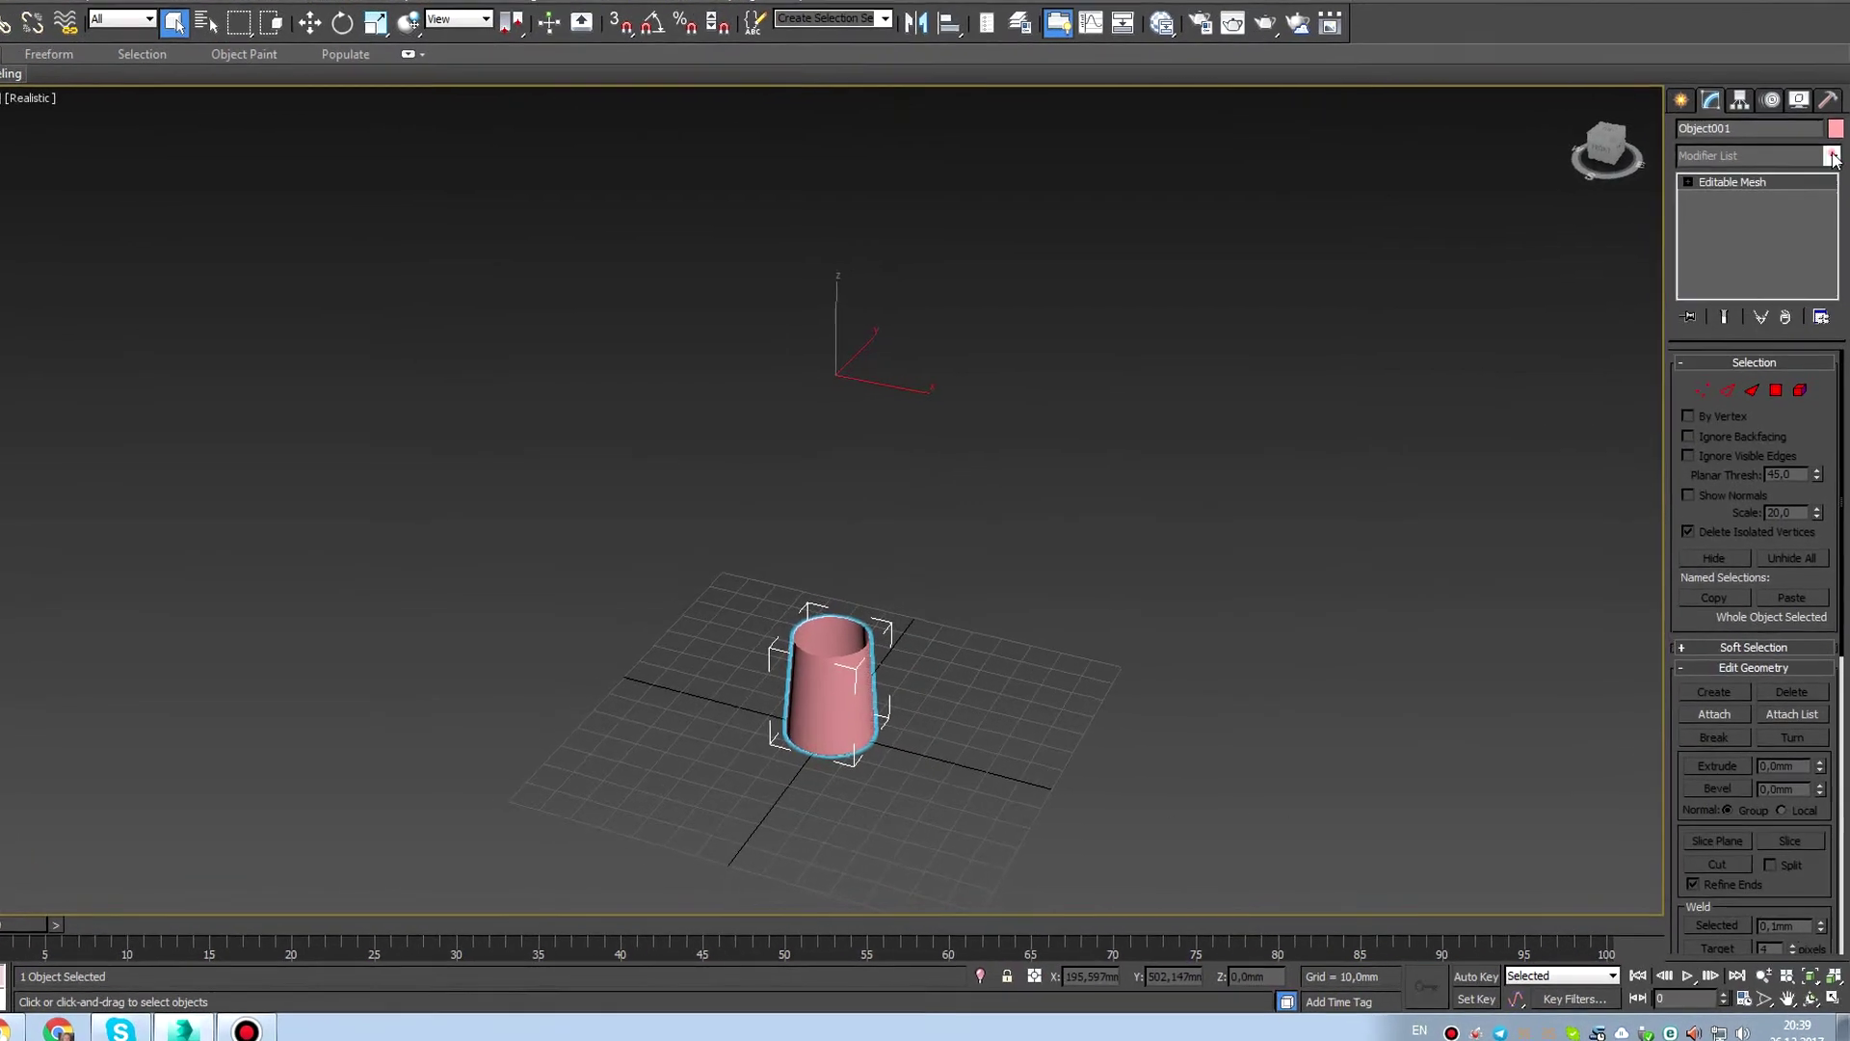
pyautogui.click(1832, 188)
pyautogui.moveTo(1832, 239); pyautogui.dragTo(1839, 319)
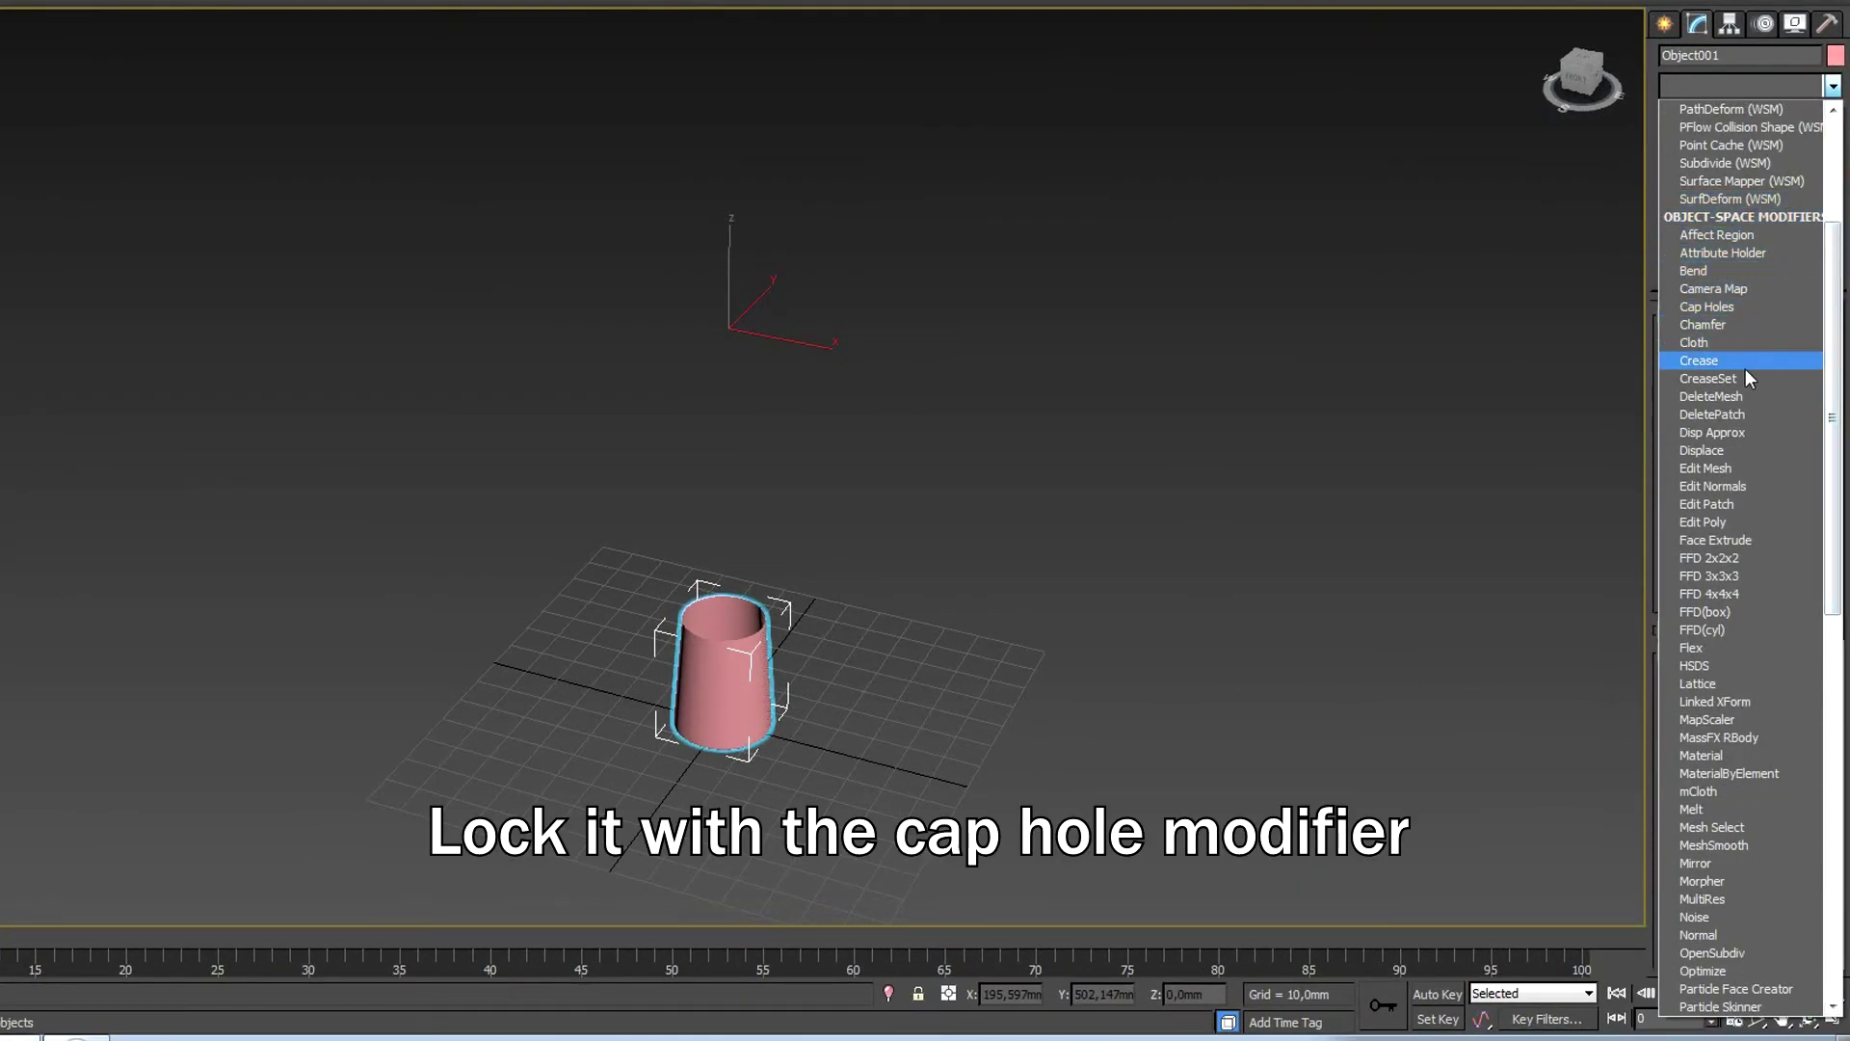
pyautogui.click(1760, 308)
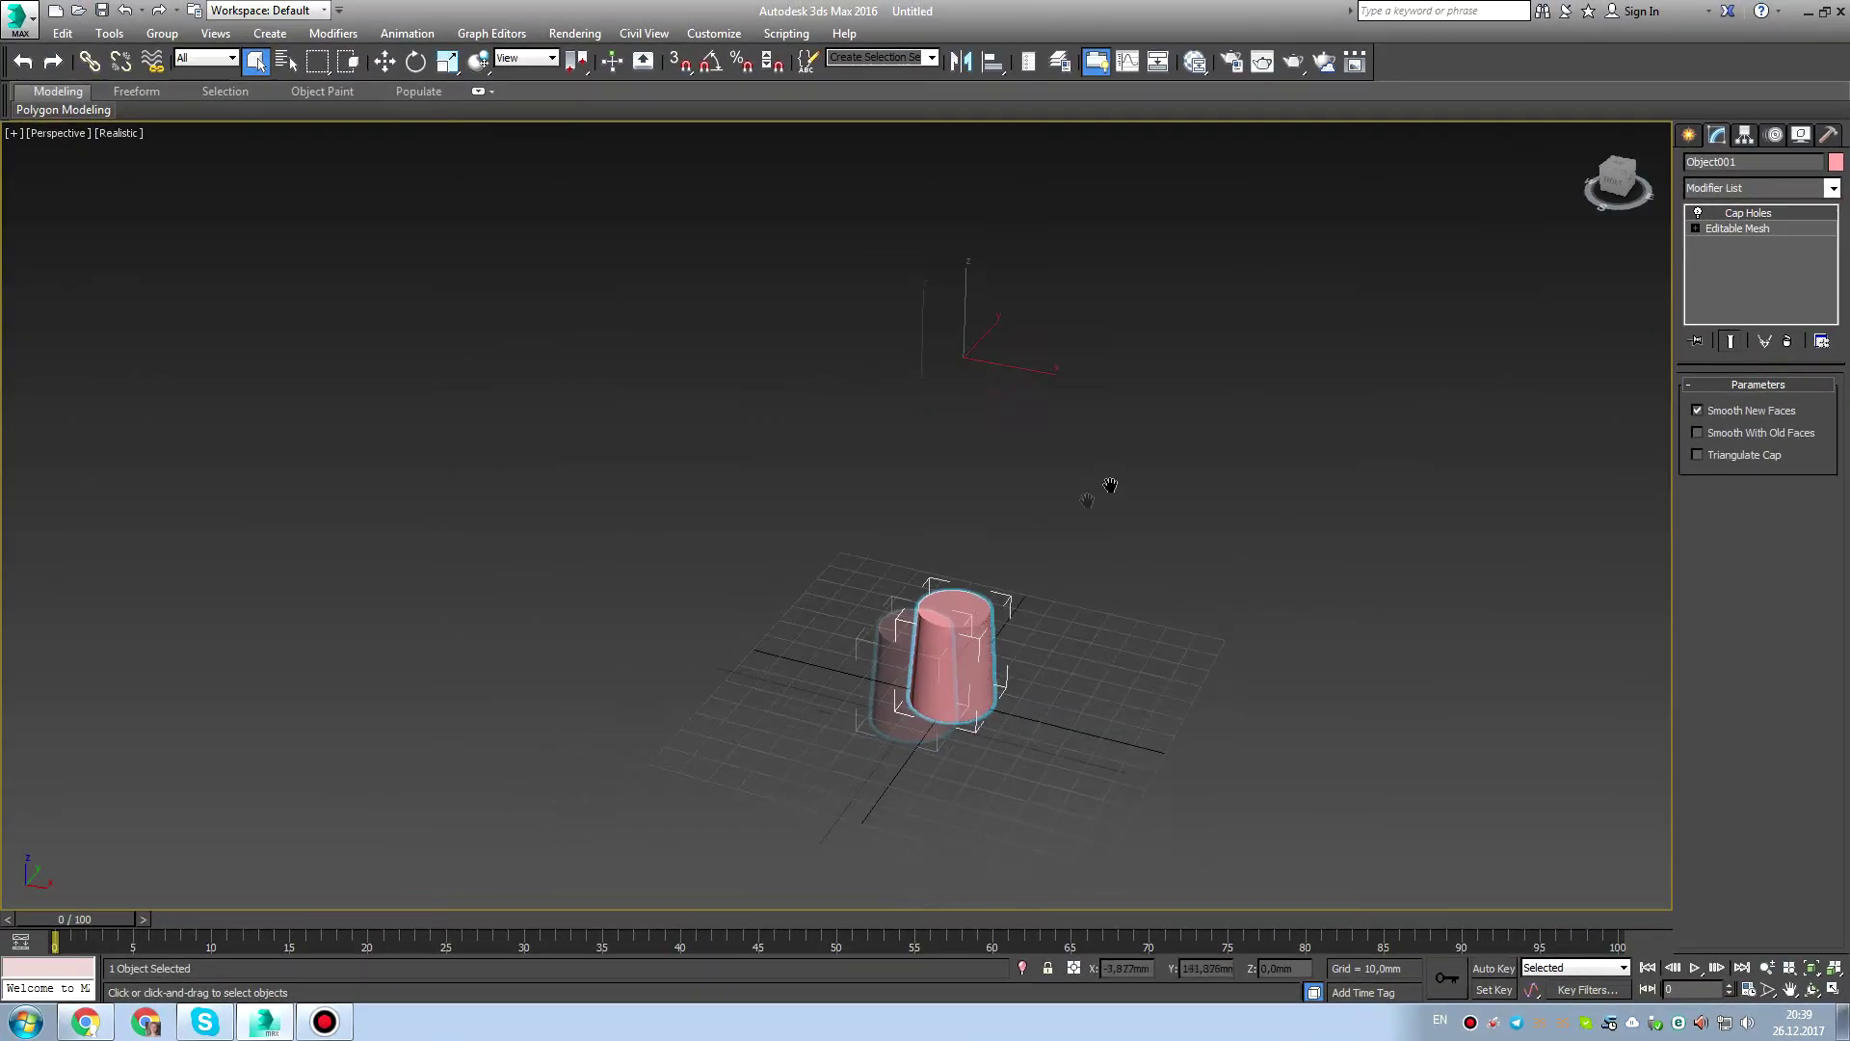
pyautogui.scroll(3, 1110, 485)
pyautogui.rightClick(1108, 569)
pyautogui.click(1163, 489)
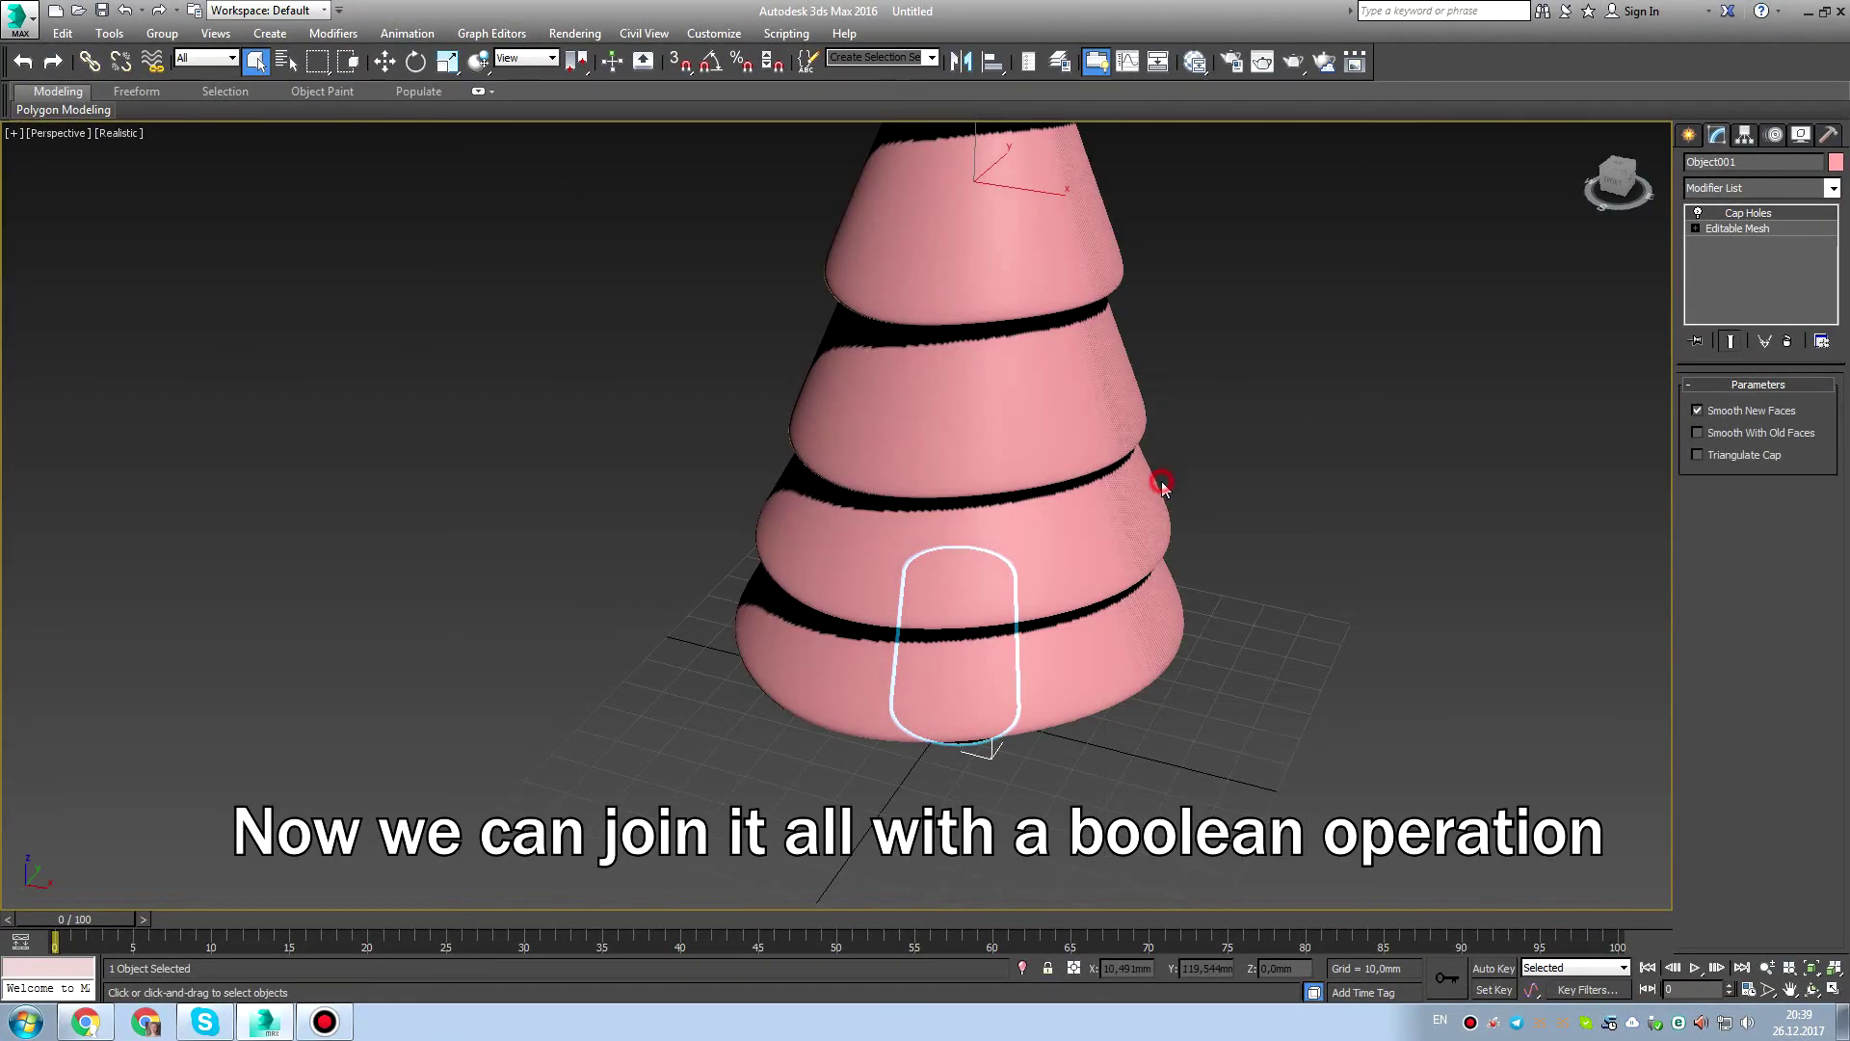
# Join the trunk to the tree body as a ProBoolean compound object using the Union operation.
pyautogui.scroll(-3, 1147, 470)
pyautogui.click(1099, 435)
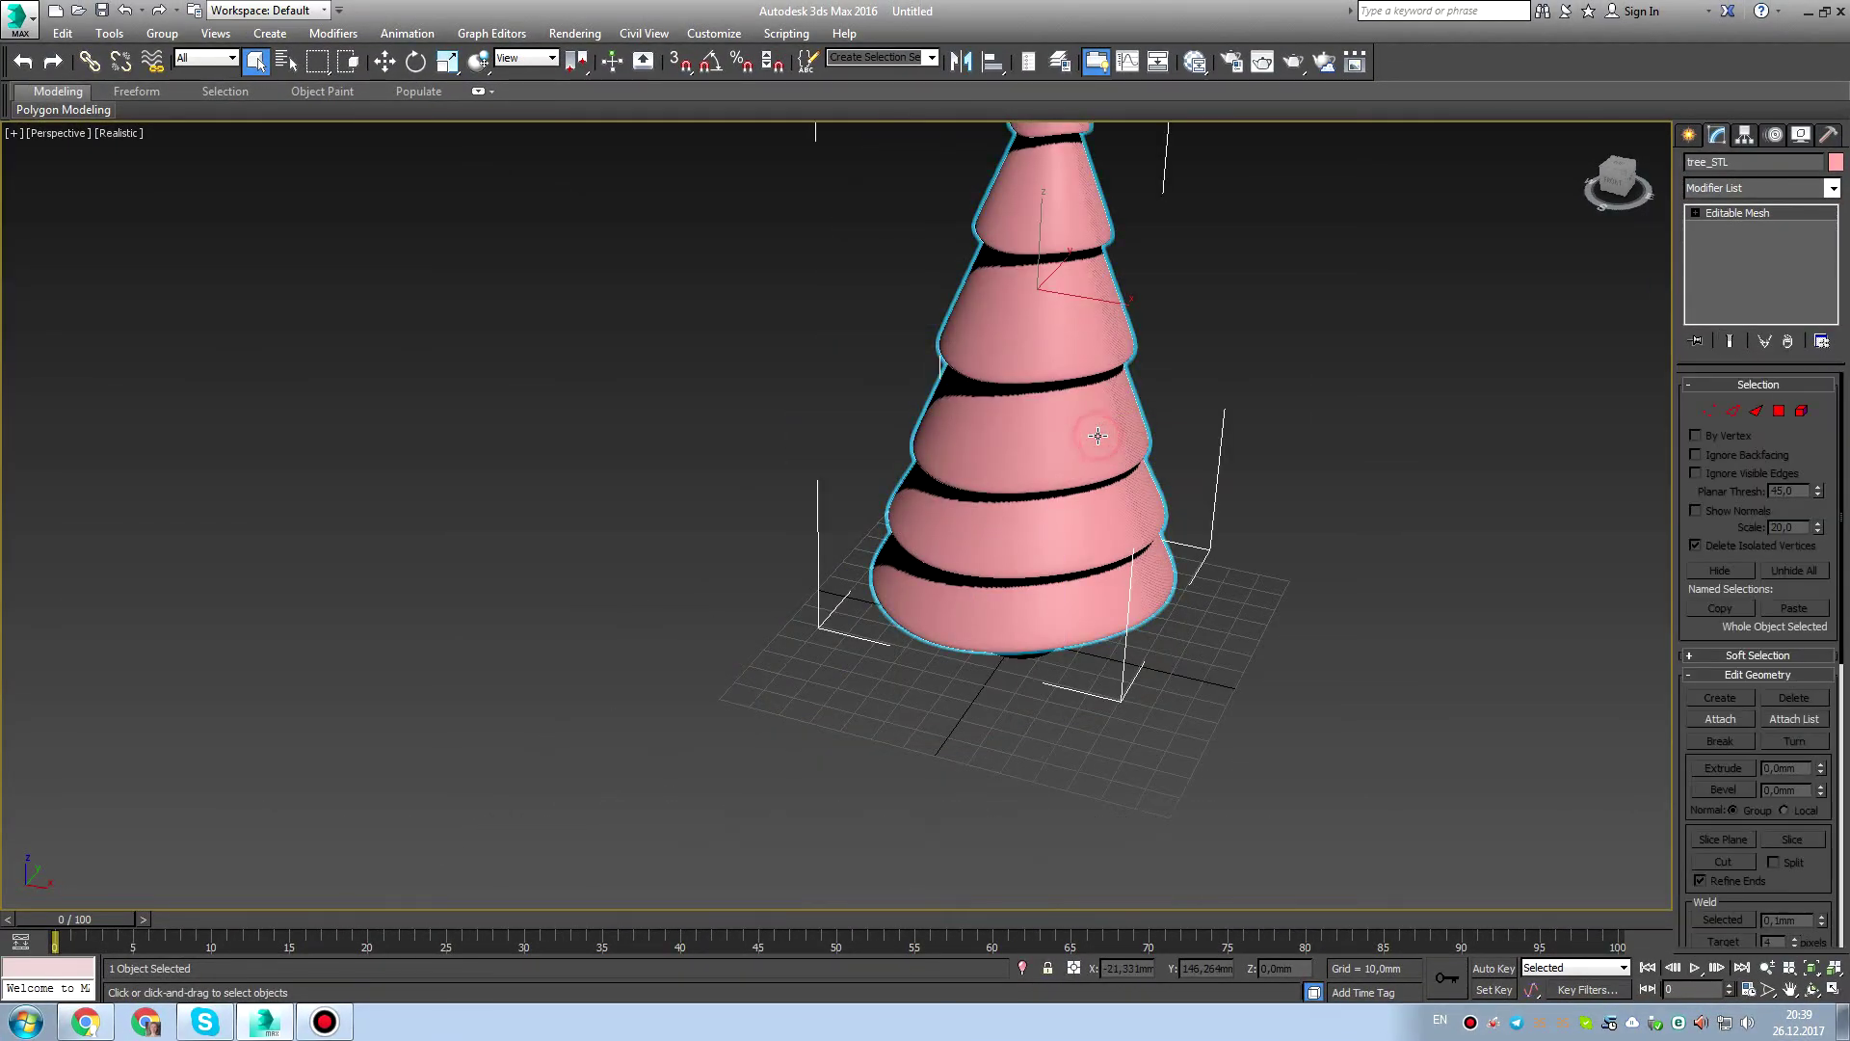
pyautogui.click(1688, 134)
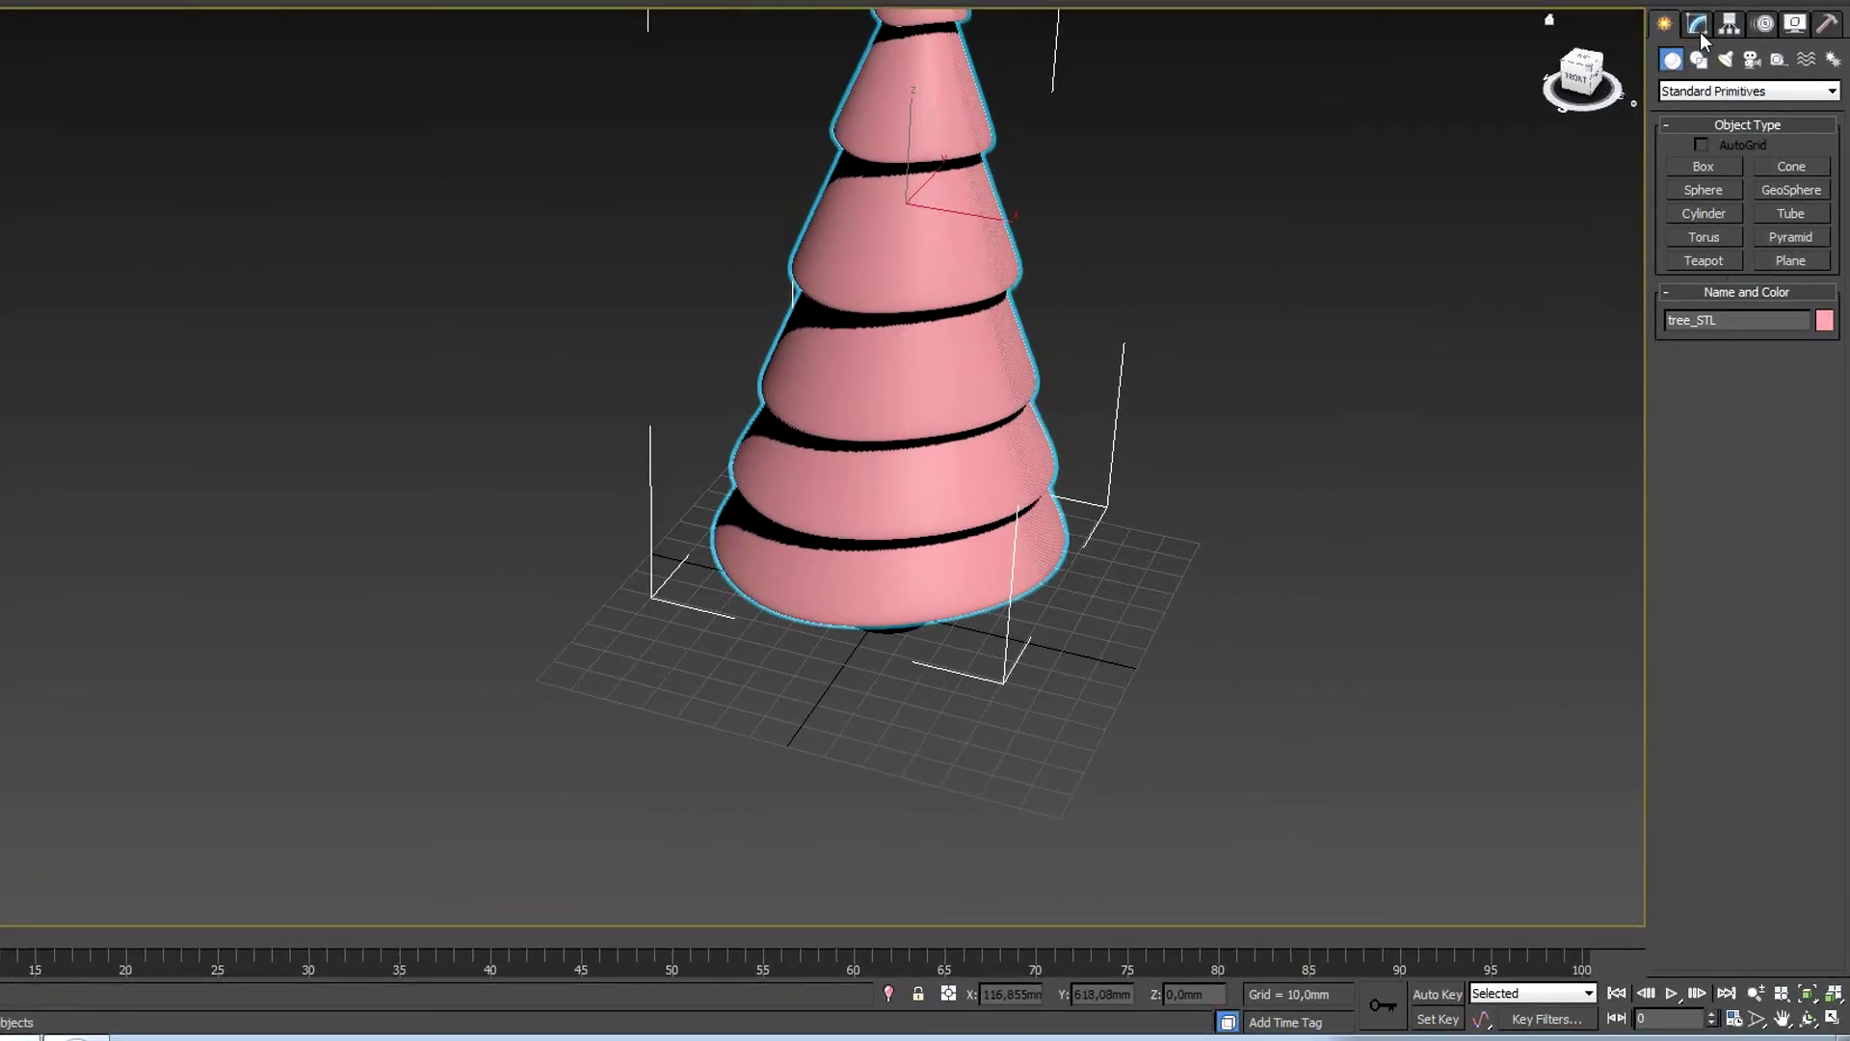
pyautogui.click(1748, 90)
pyautogui.click(1695, 136)
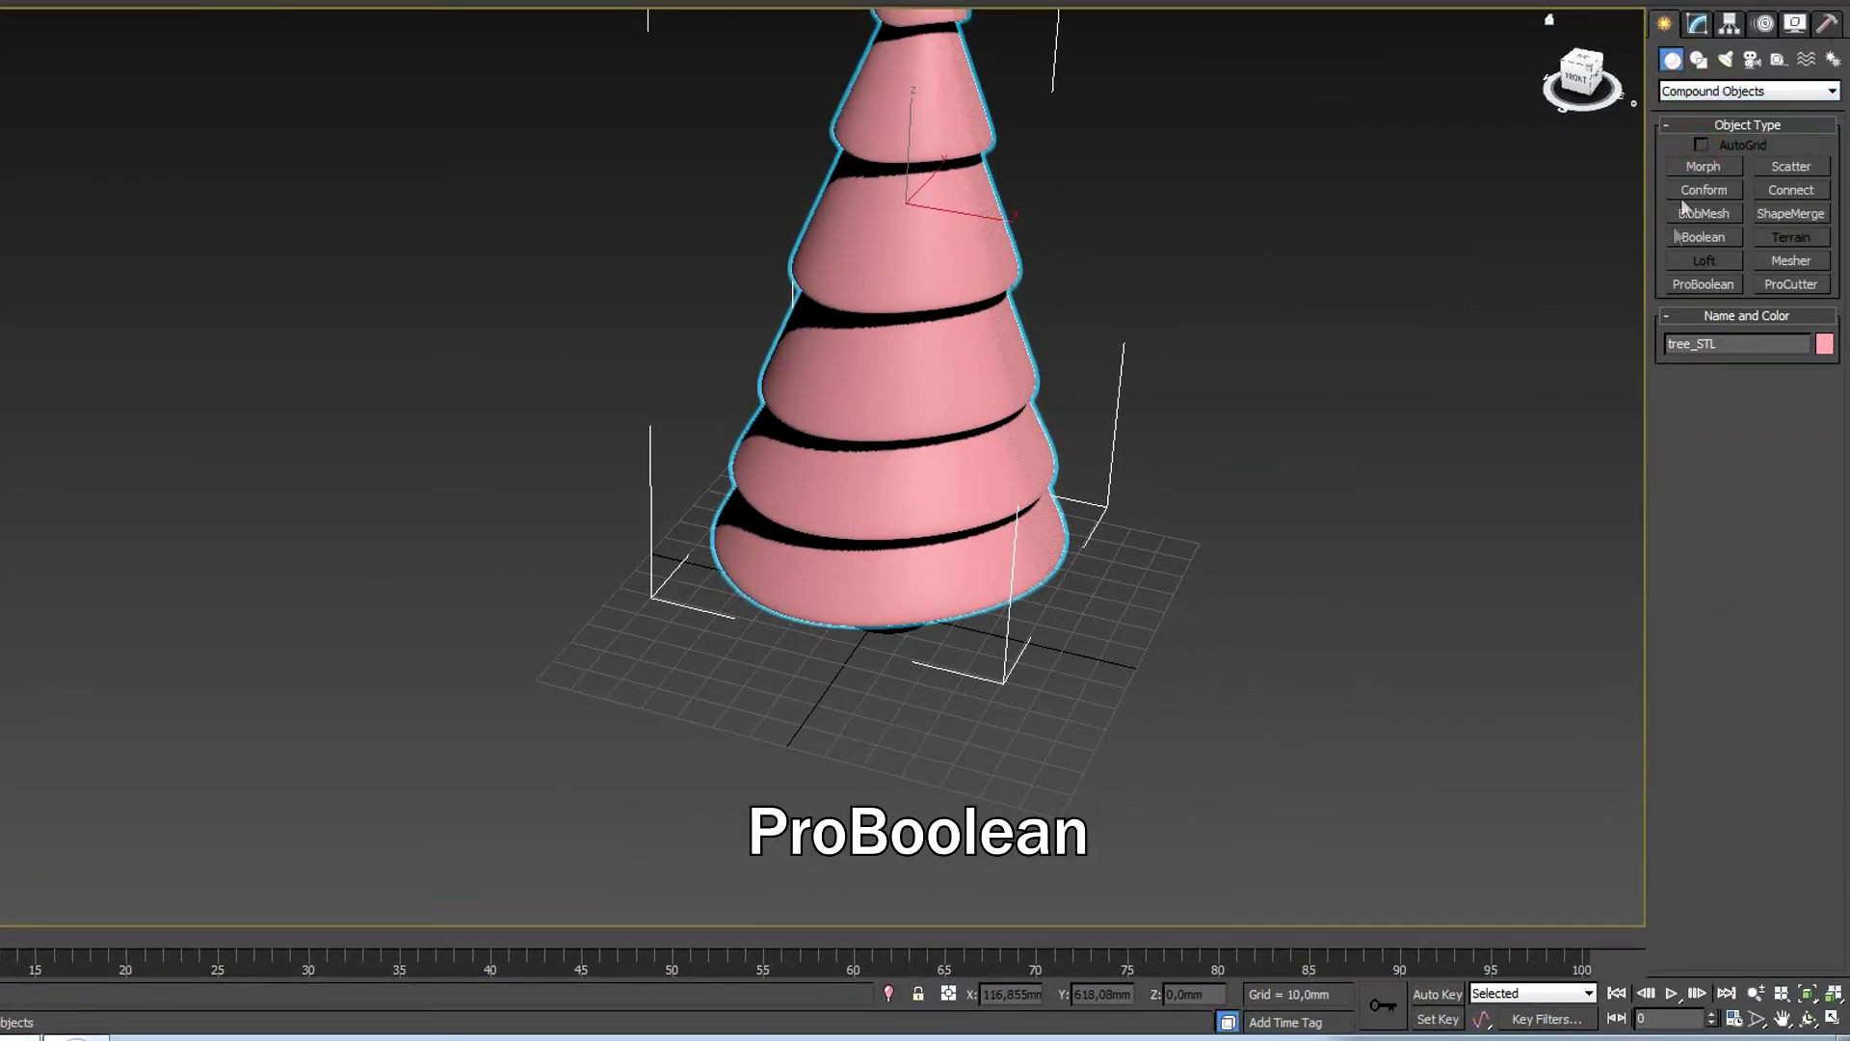
pyautogui.click(1704, 285)
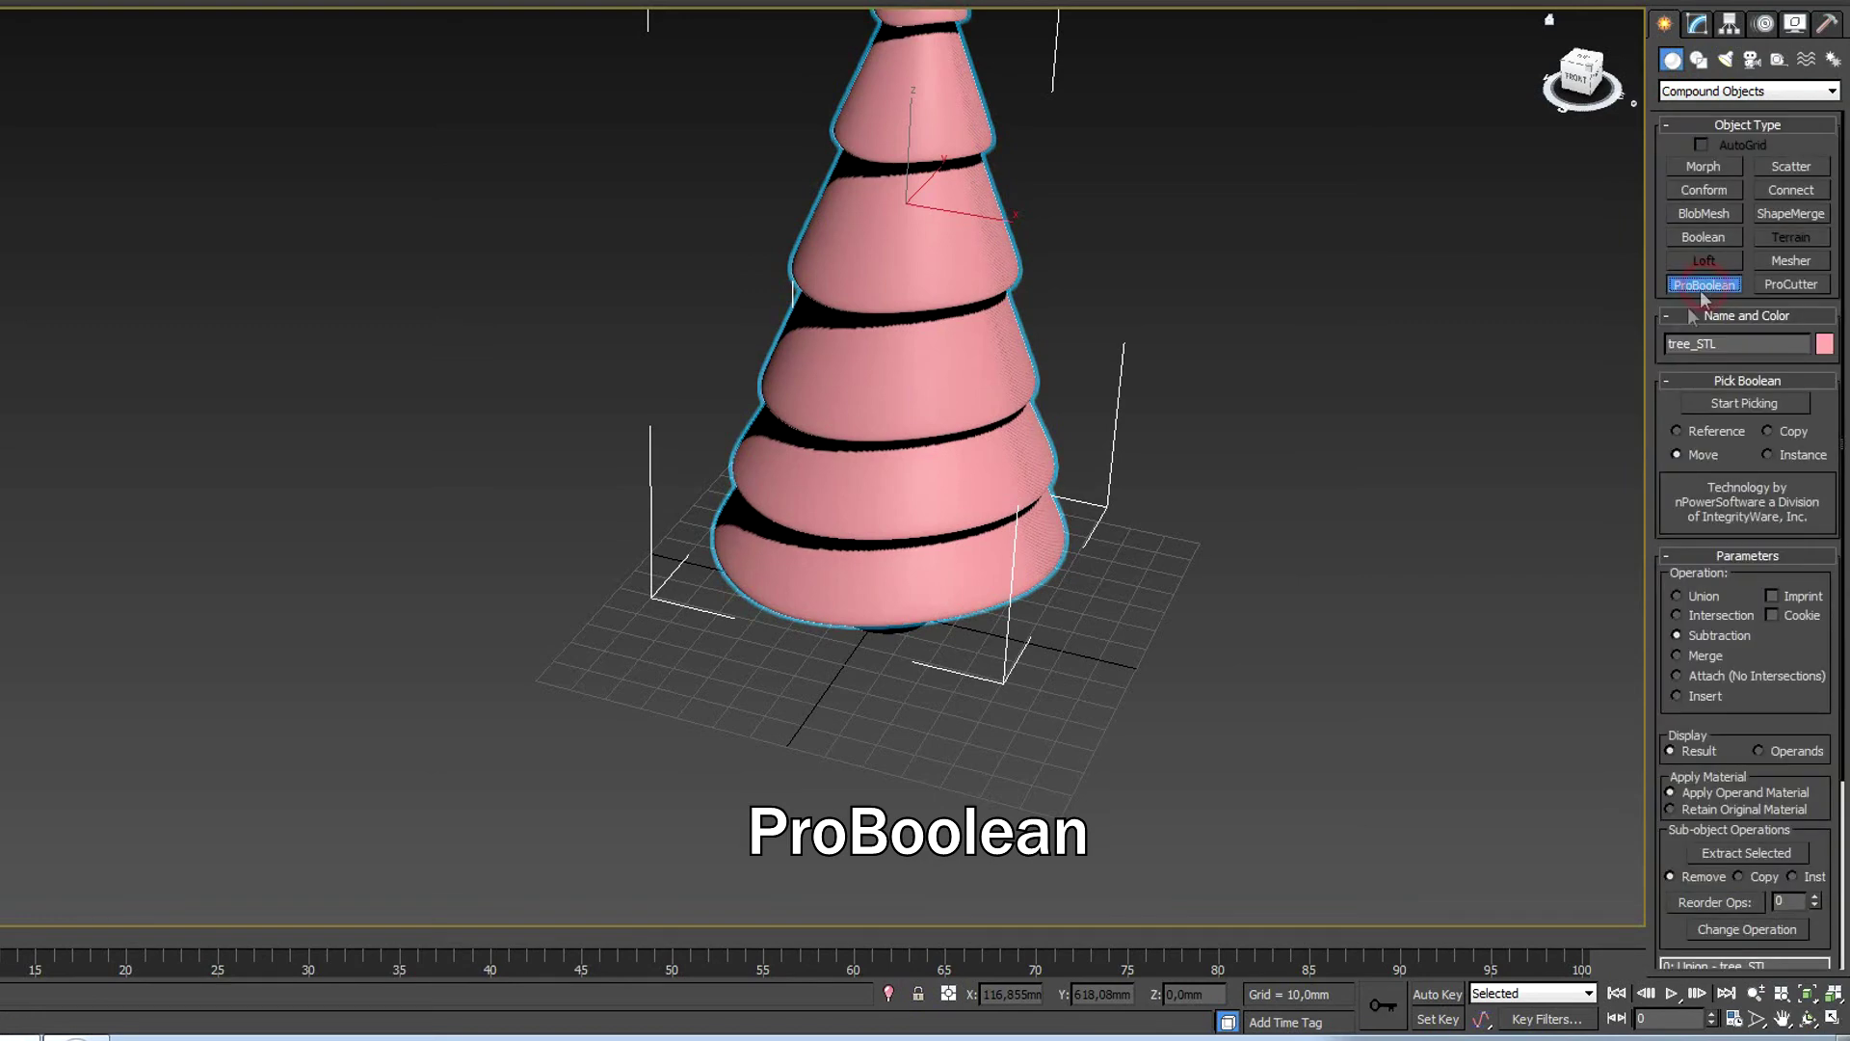
pyautogui.click(1677, 596)
pyautogui.click(1727, 403)
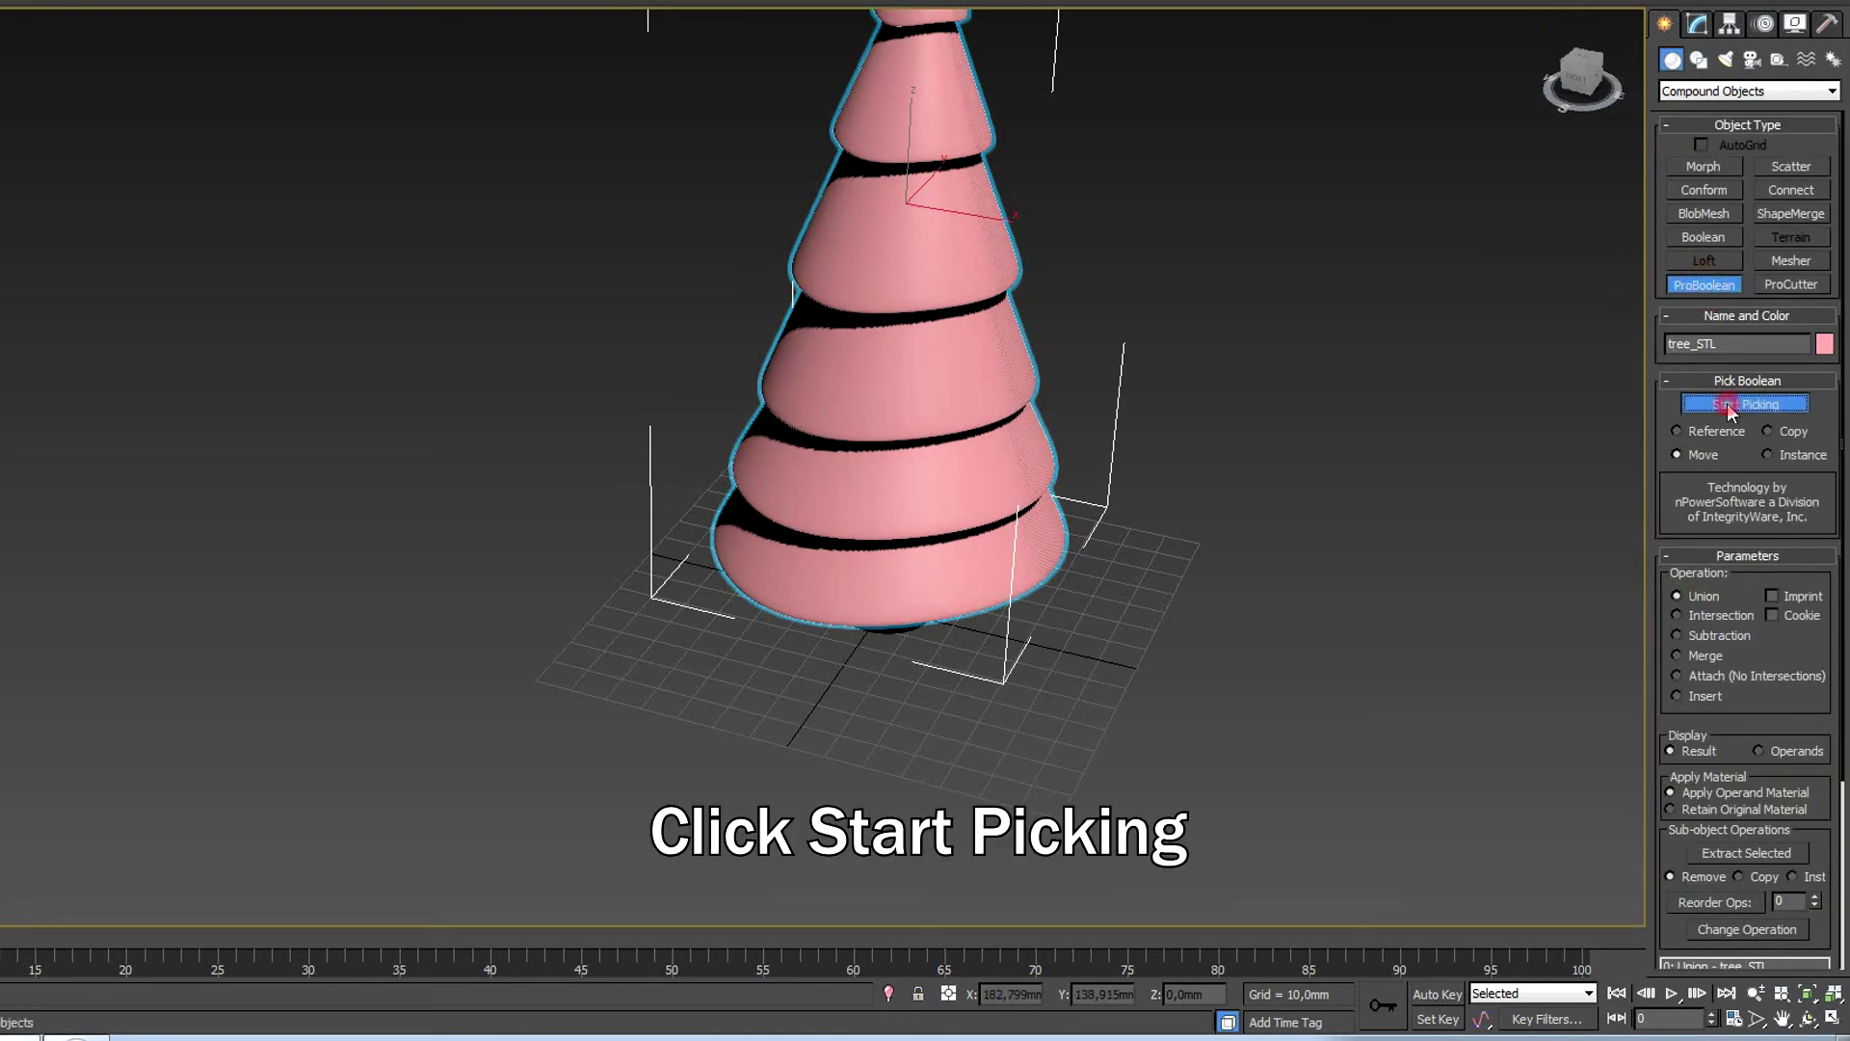
pyautogui.moveTo(1226, 253); pyautogui.dragTo(1252, 409, button='middle')
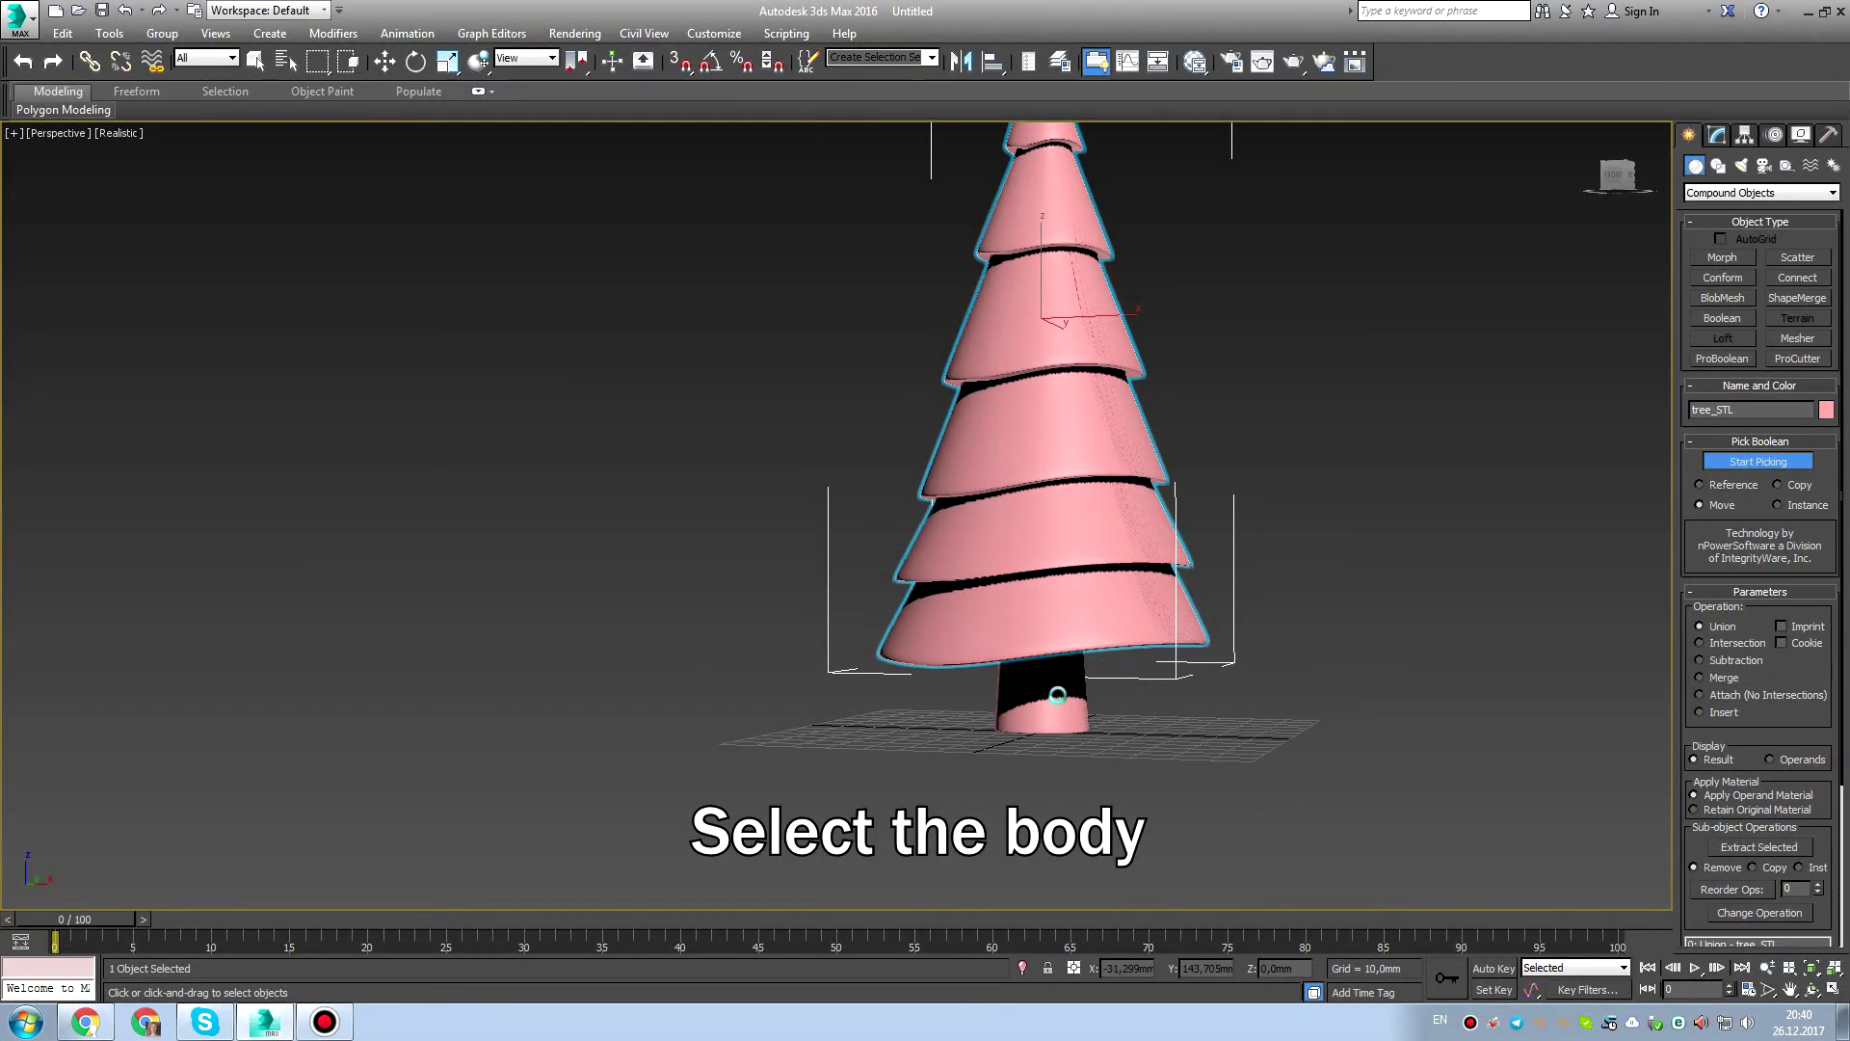
pyautogui.click(1057, 695)
# Examine the joined tree in wireframe for intersecting surfaces at the trunk and the star, and return to realistic shading.
pyautogui.press('F3')
pyautogui.scroll(5, 1095, 665)
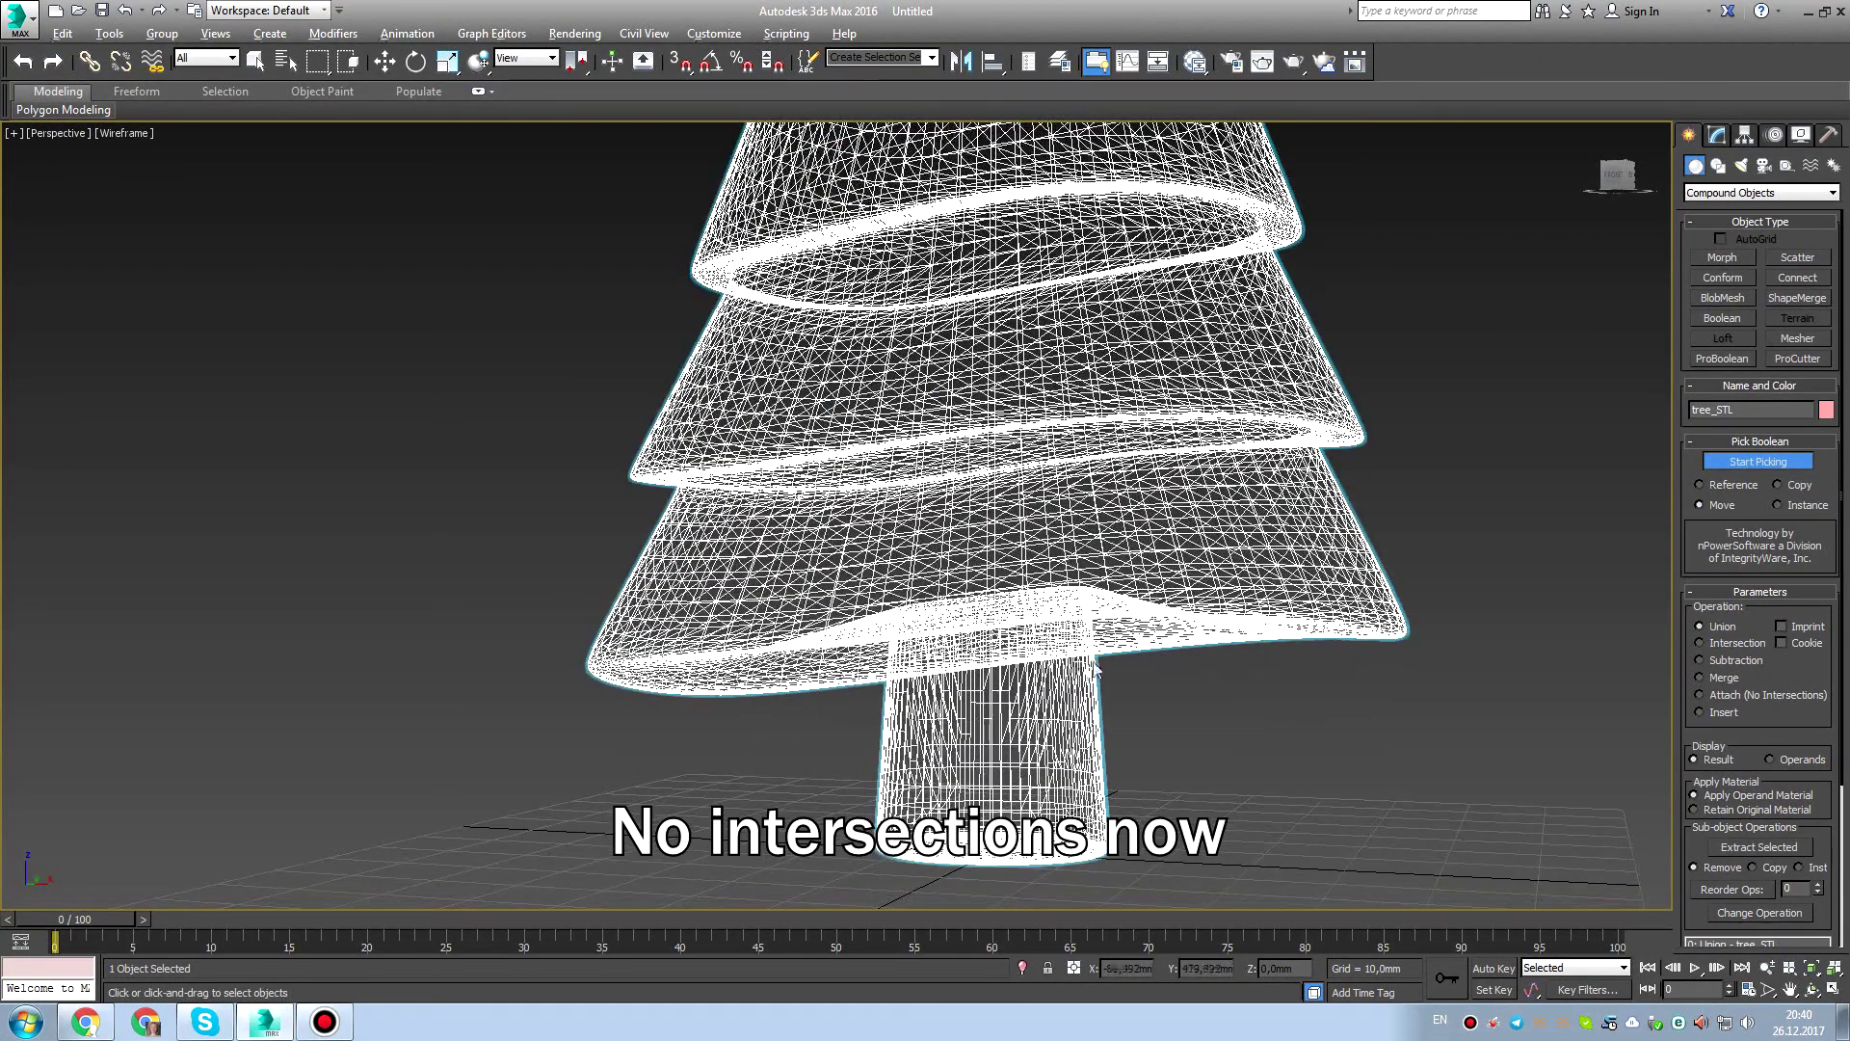
pyautogui.keyDown('alt'); pyautogui.moveTo(1094, 668); pyautogui.dragTo(1108, 617, button='middle'); pyautogui.keyUp('alt')
pyautogui.scroll(-6, 1118, 459)
pyautogui.moveTo(1118, 240); pyautogui.dragTo(1120, 459, button='middle')
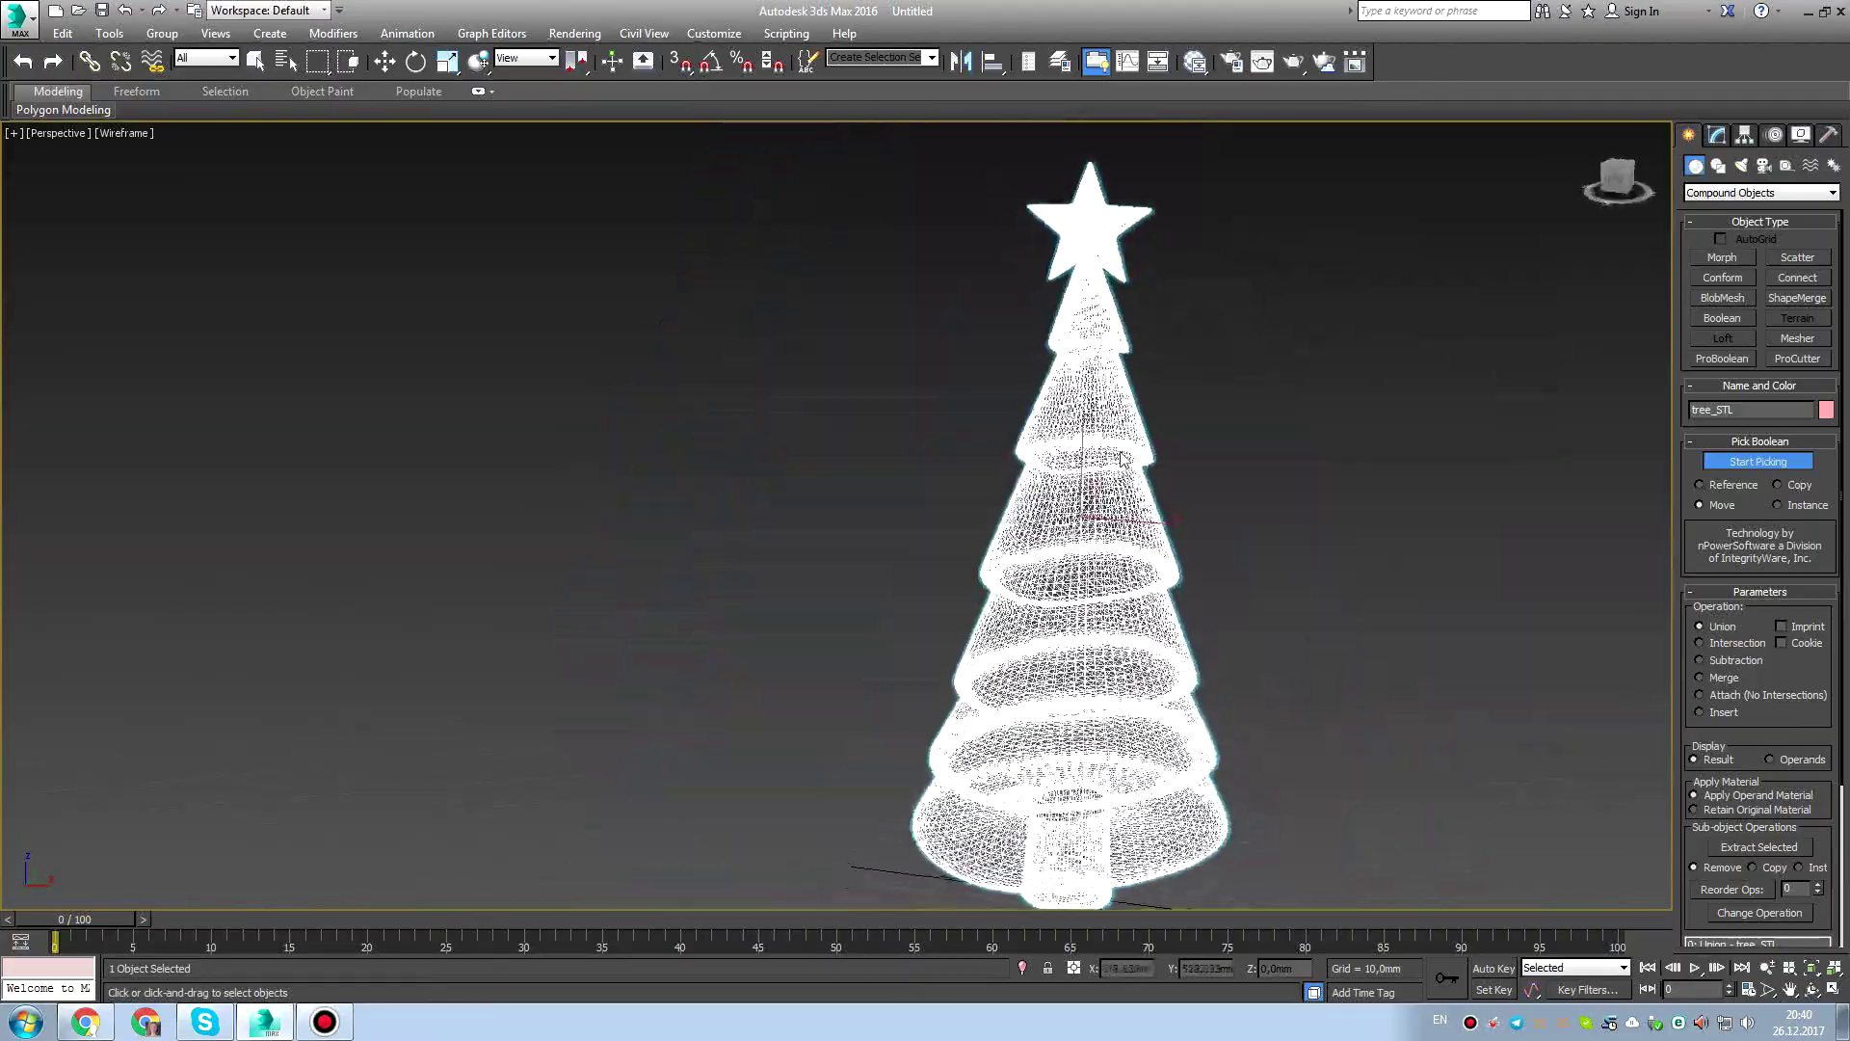
pyautogui.scroll(8, 1190, 725)
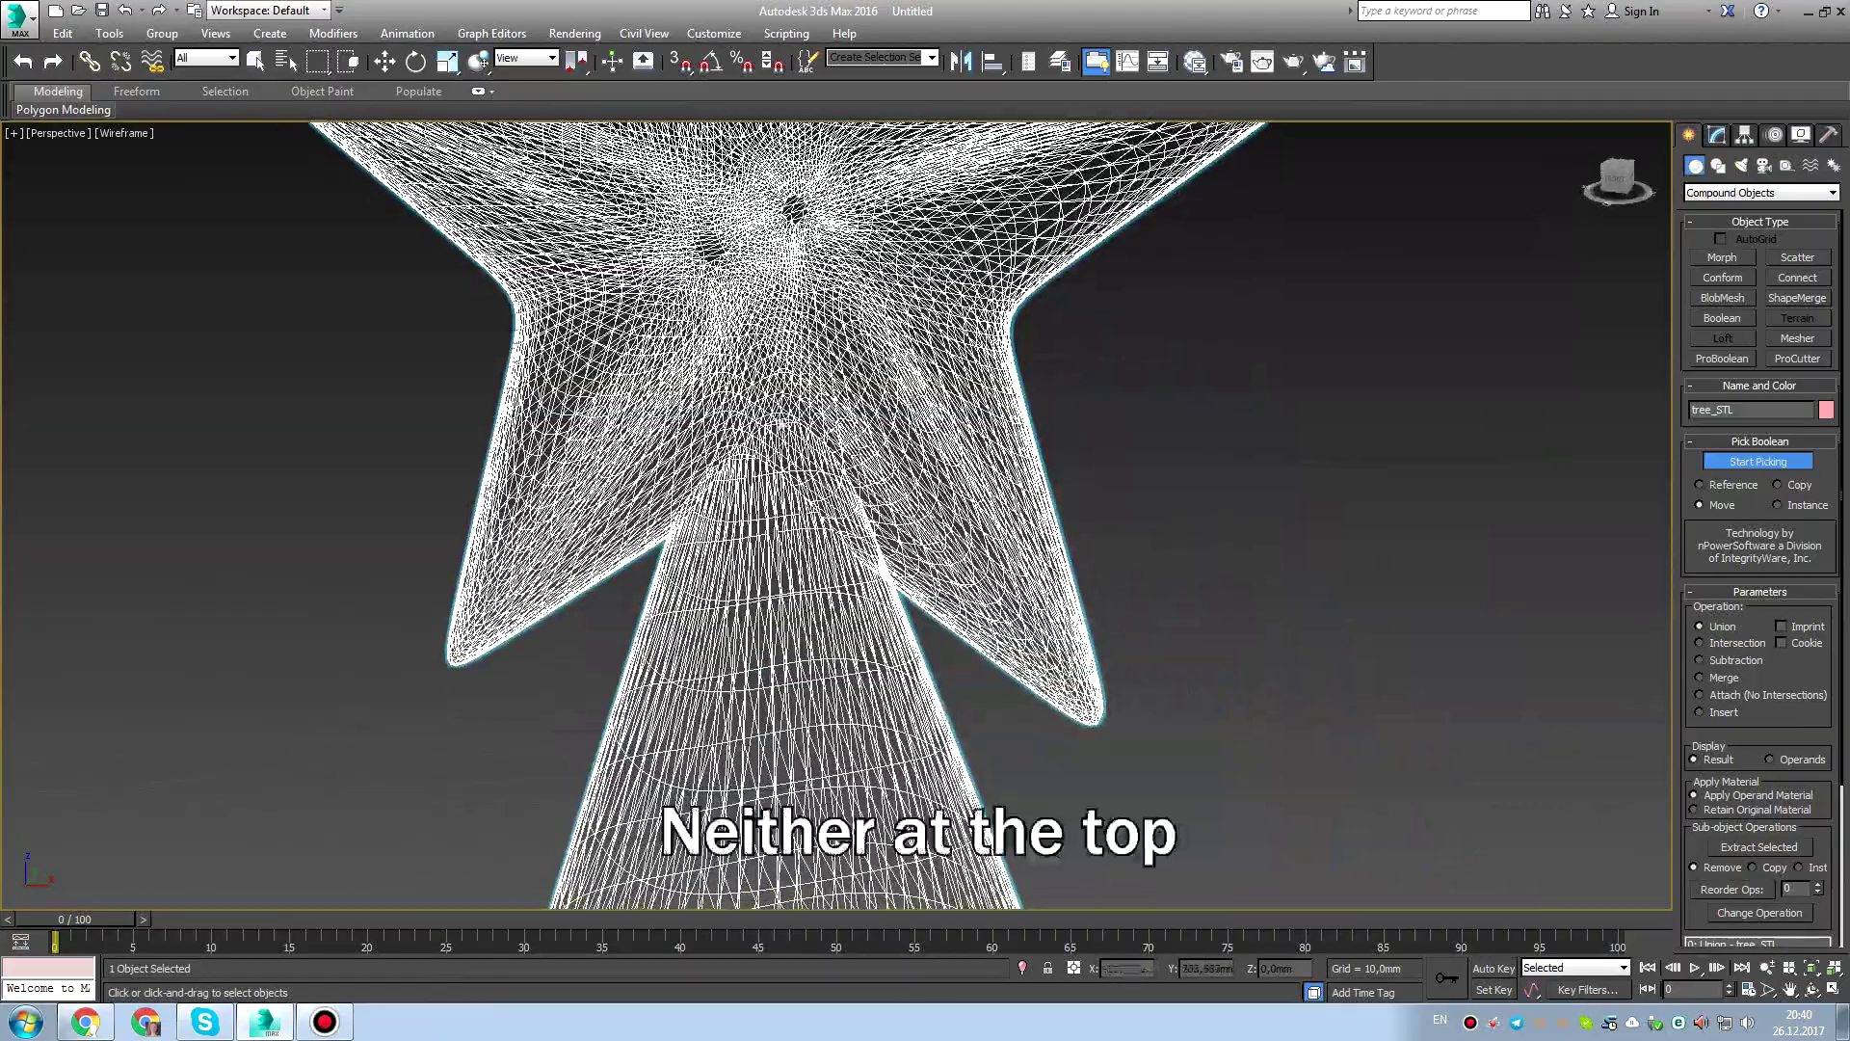
pyautogui.scroll(-5, 825, 467)
pyautogui.keyDown('alt'); pyautogui.moveTo(834, 475); pyautogui.dragTo(656, 471, button='middle'); pyautogui.keyUp('alt')
pyautogui.scroll(-8, 834, 376)
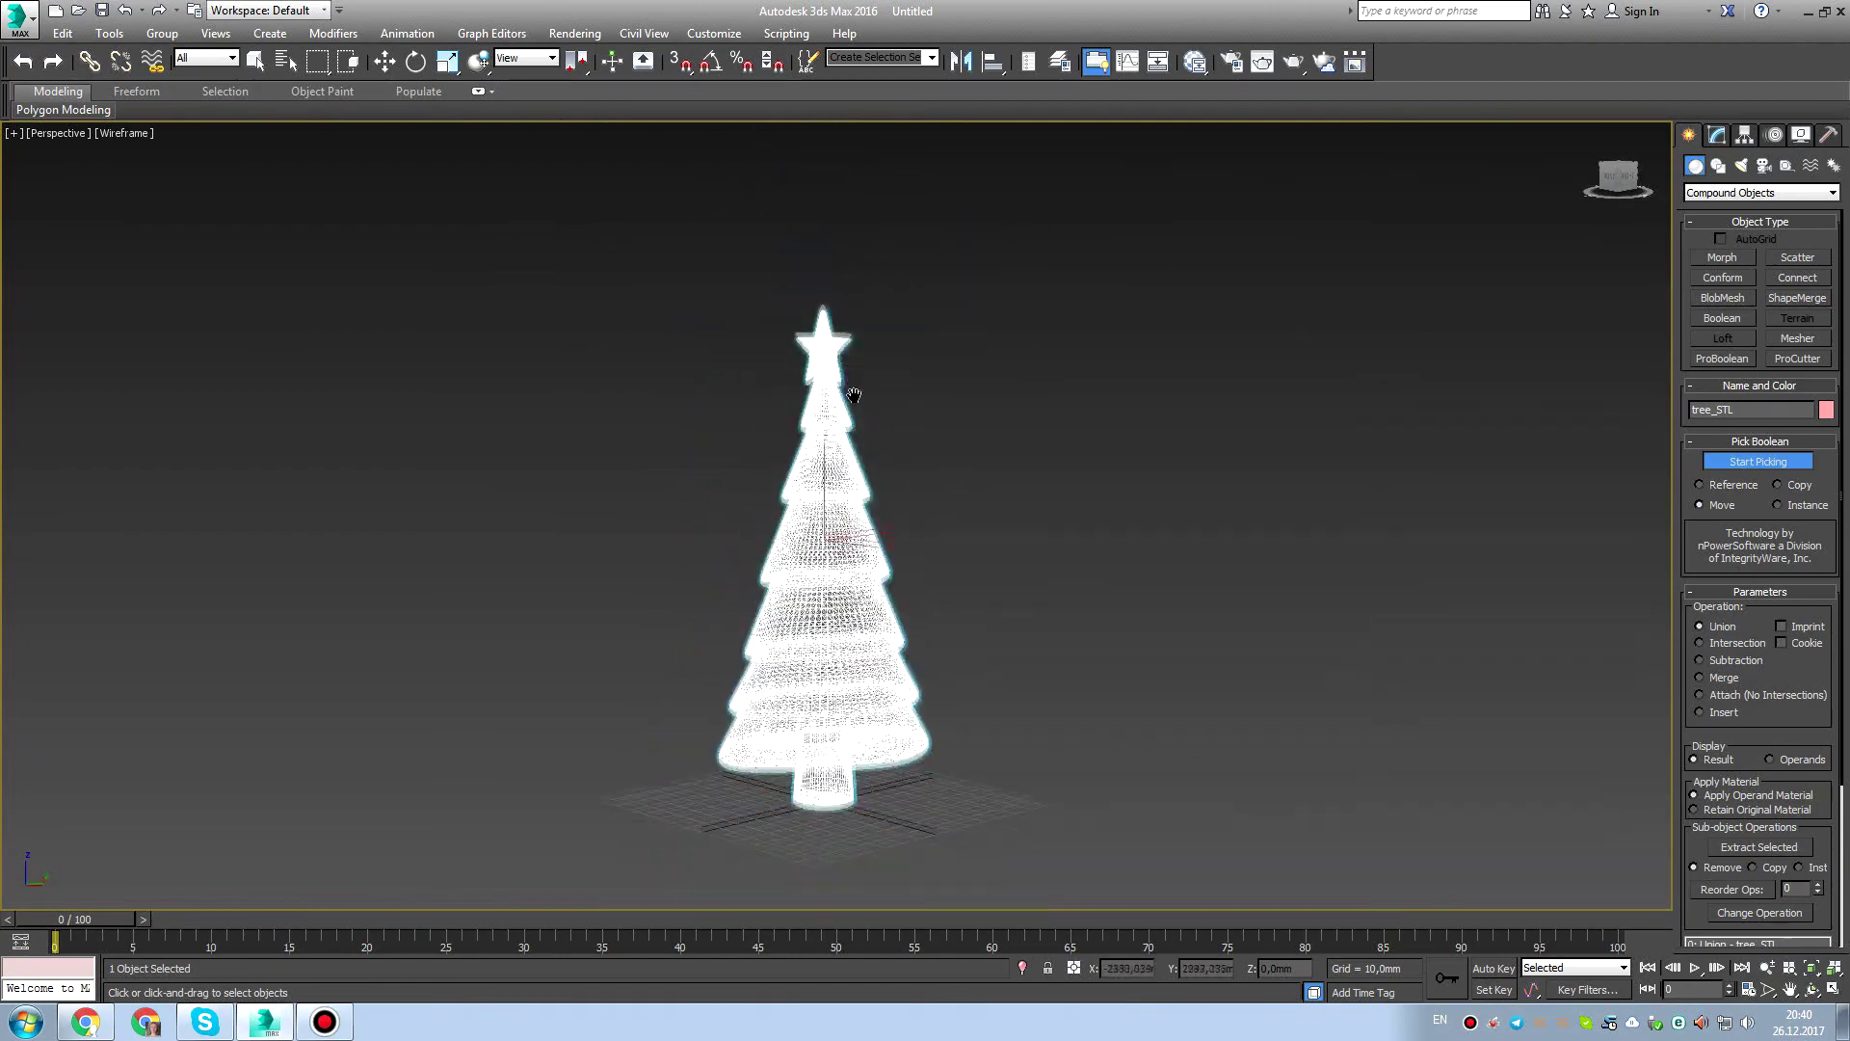
pyautogui.moveTo(850, 400); pyautogui.dragTo(868, 446, button='middle')
pyautogui.press('F3')
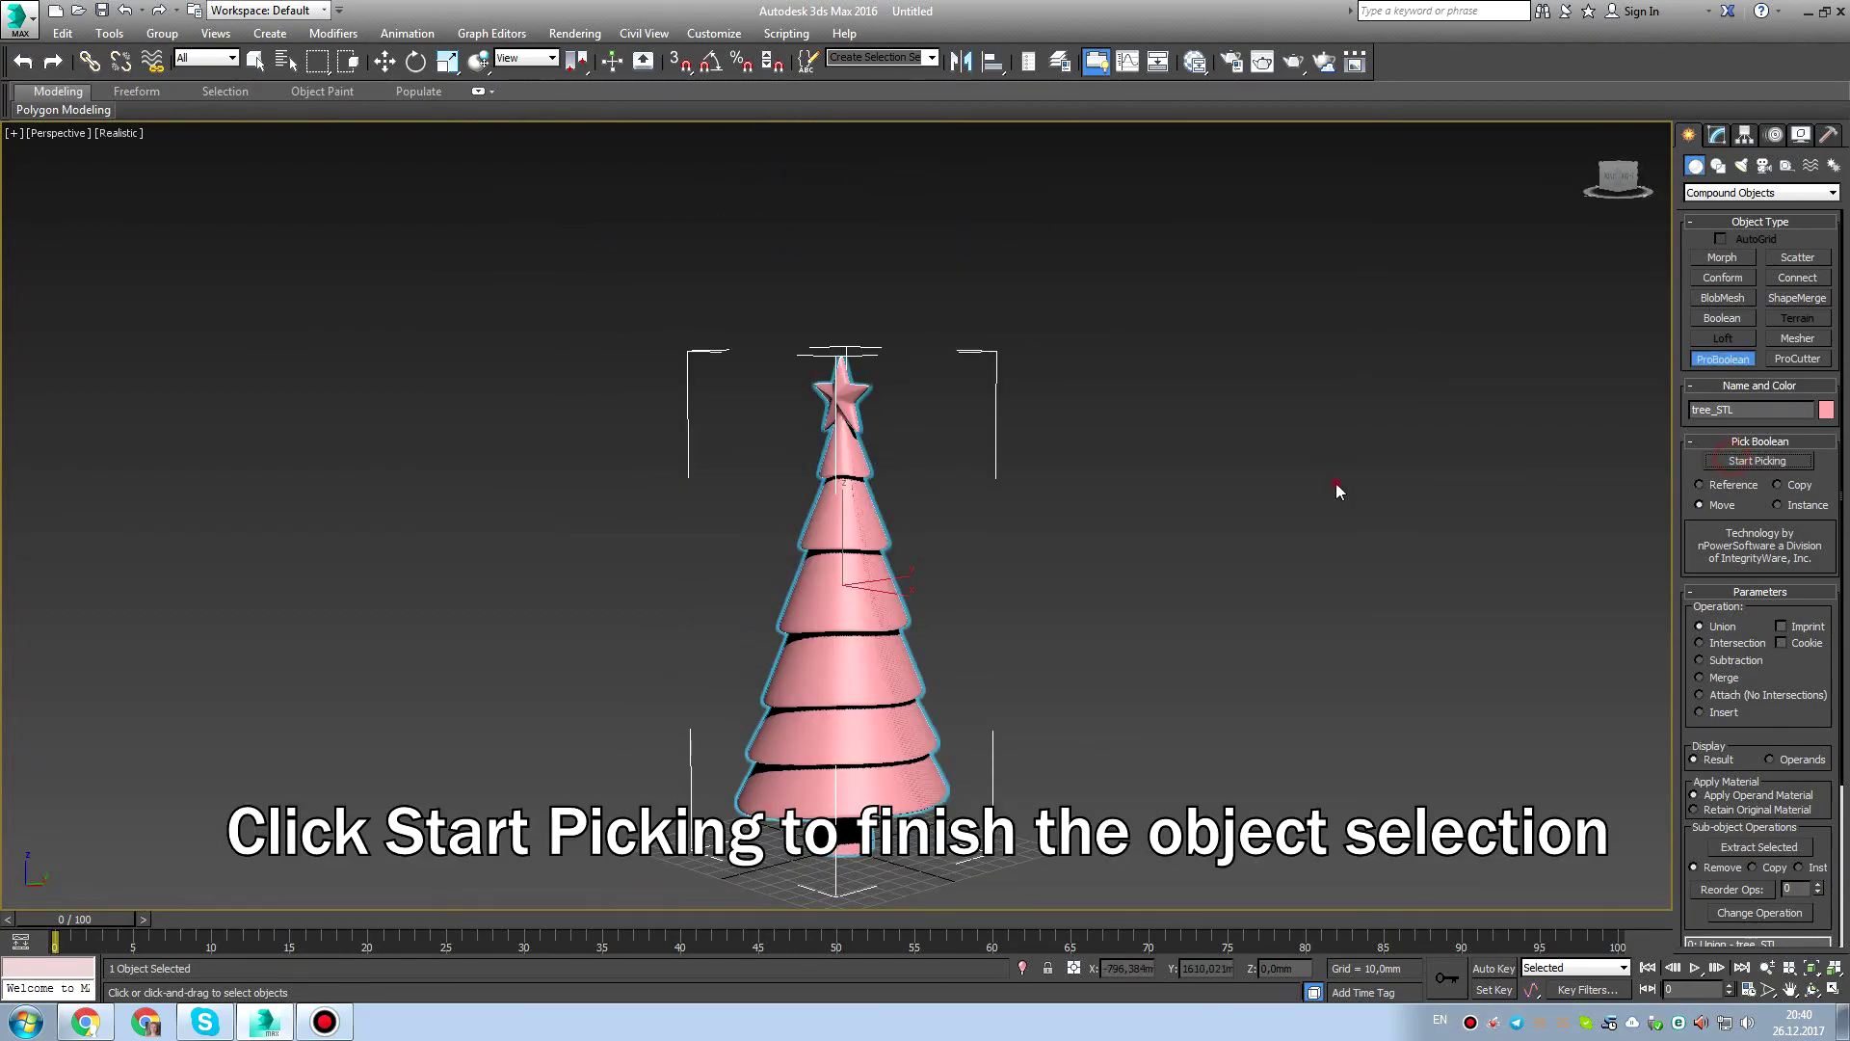
# Finish picking operands, leave the ProBoolean command and deselect the tree.
pyautogui.keyDown('alt'); pyautogui.moveTo(1176, 483); pyautogui.dragTo(1265, 446, button='middle'); pyautogui.keyUp('alt')
pyautogui.rightClick(1168, 514)
pyautogui.click(1259, 482)
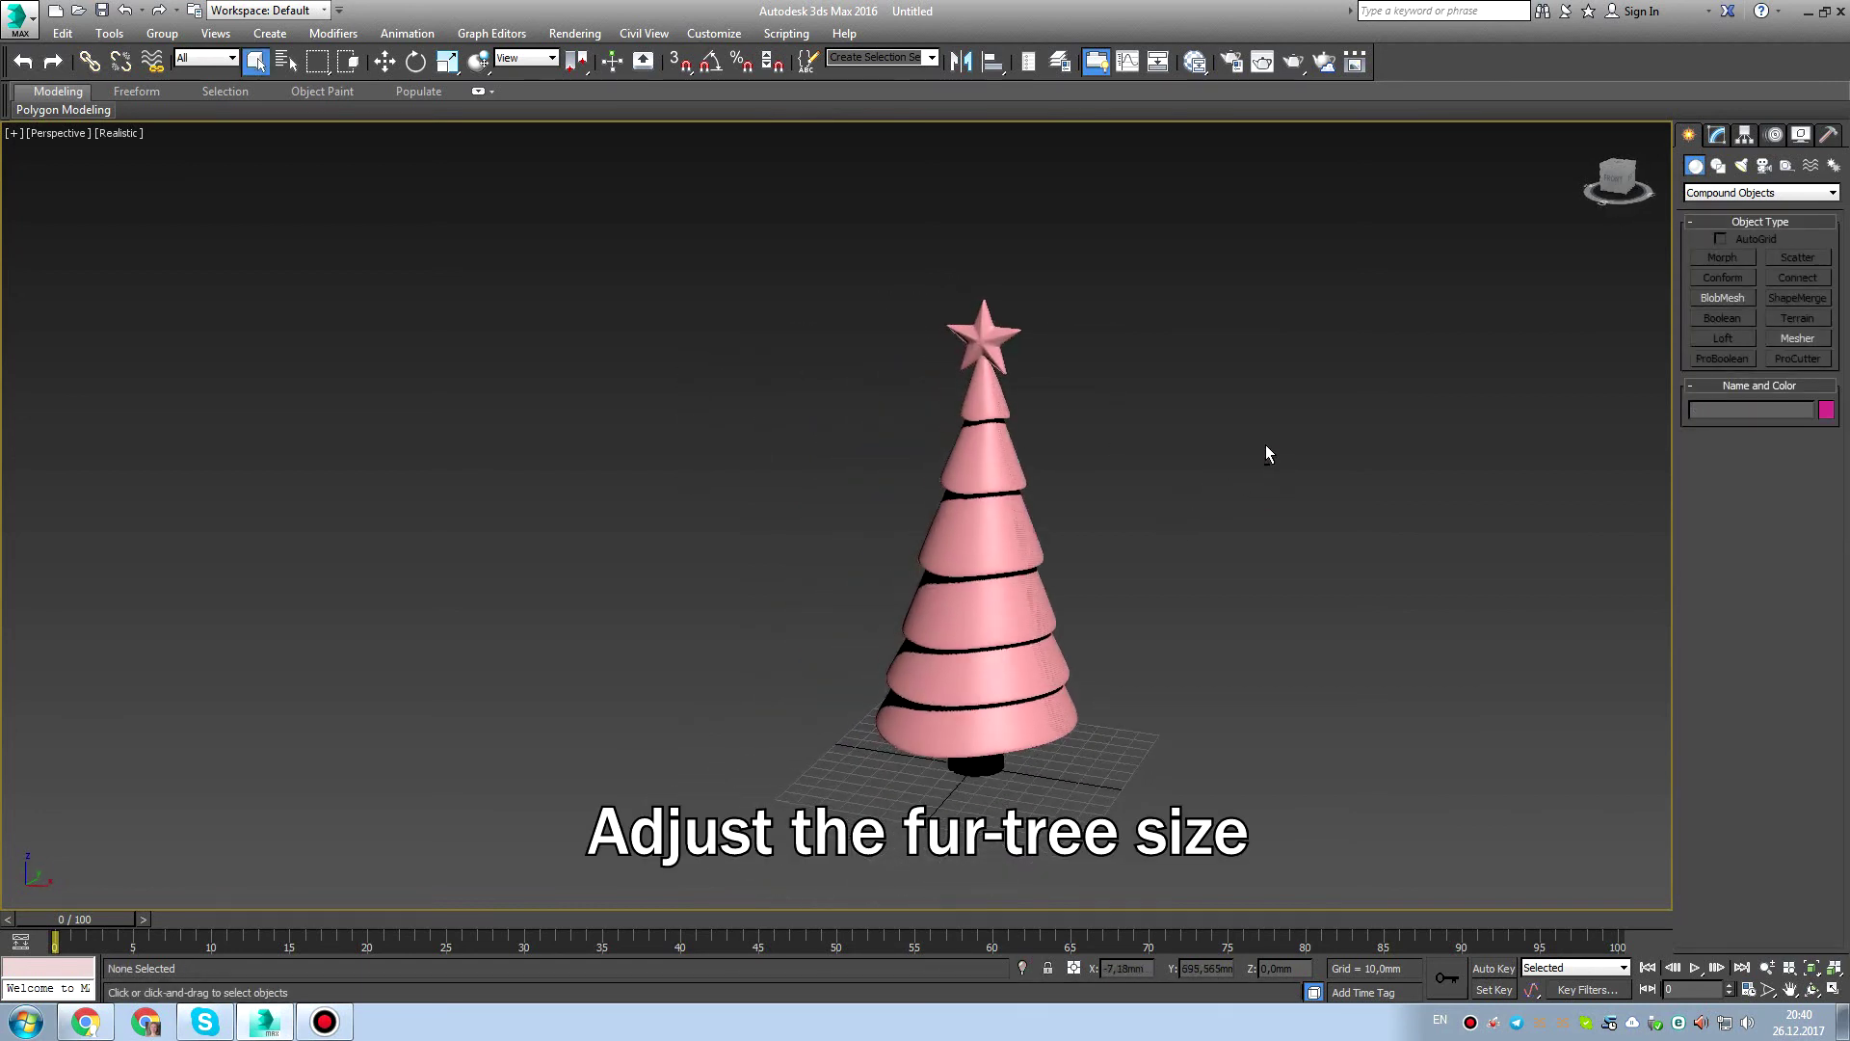
# Create a standard box about 99 mm long and 103 mm wide around the tree's base and set its height to 100 mm.
pyautogui.click(955, 589)
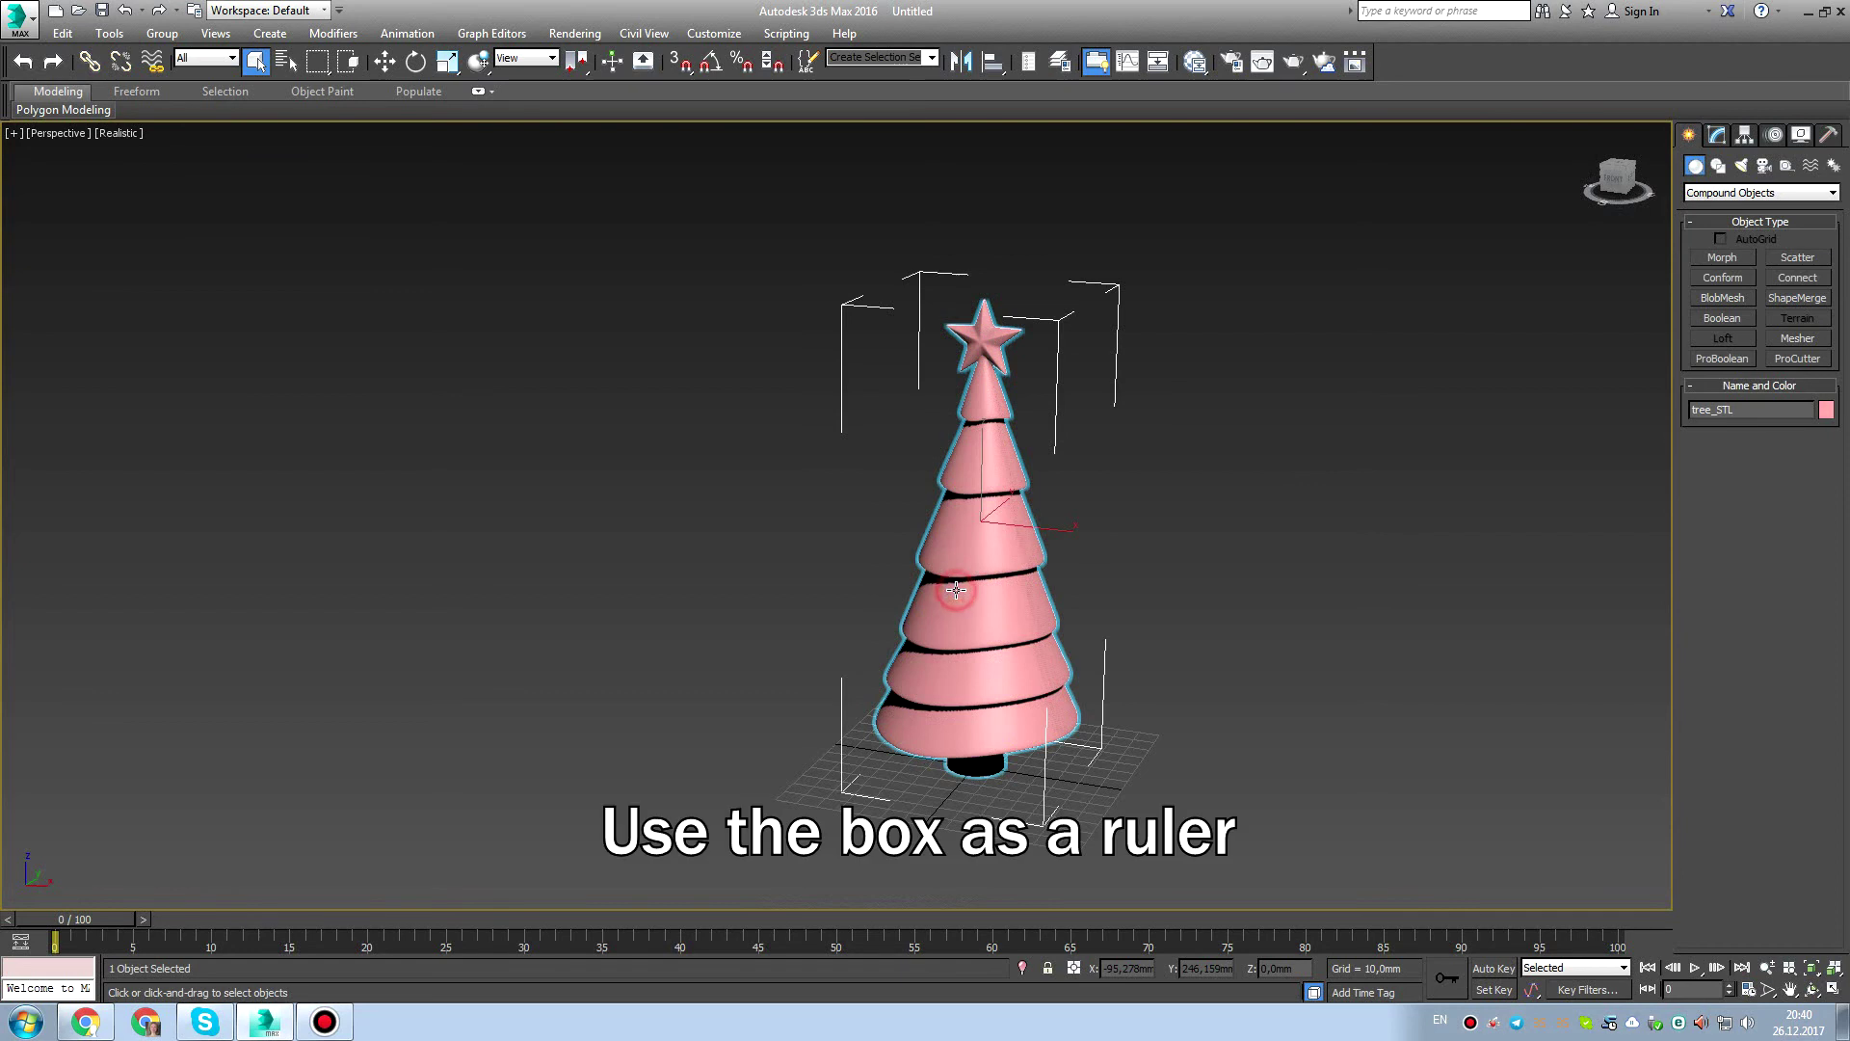
pyautogui.click(1712, 193)
pyautogui.click(1713, 207)
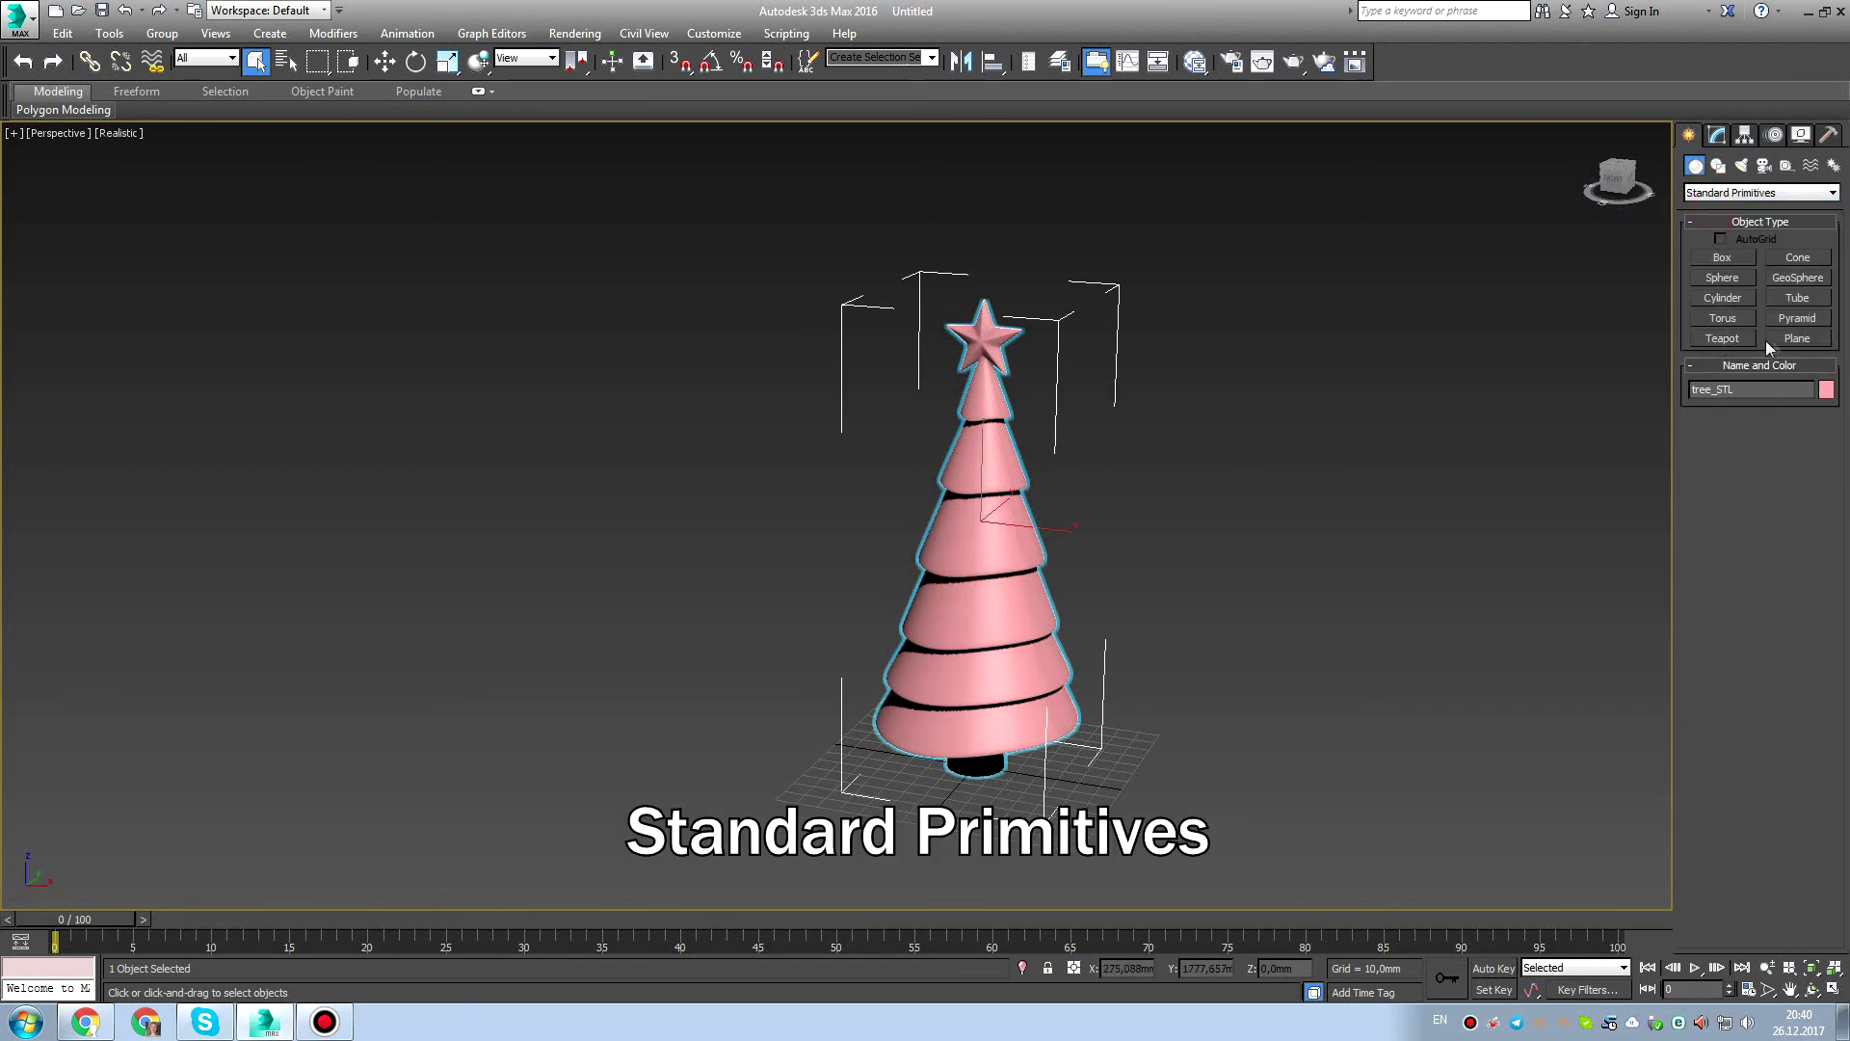
pyautogui.click(1731, 260)
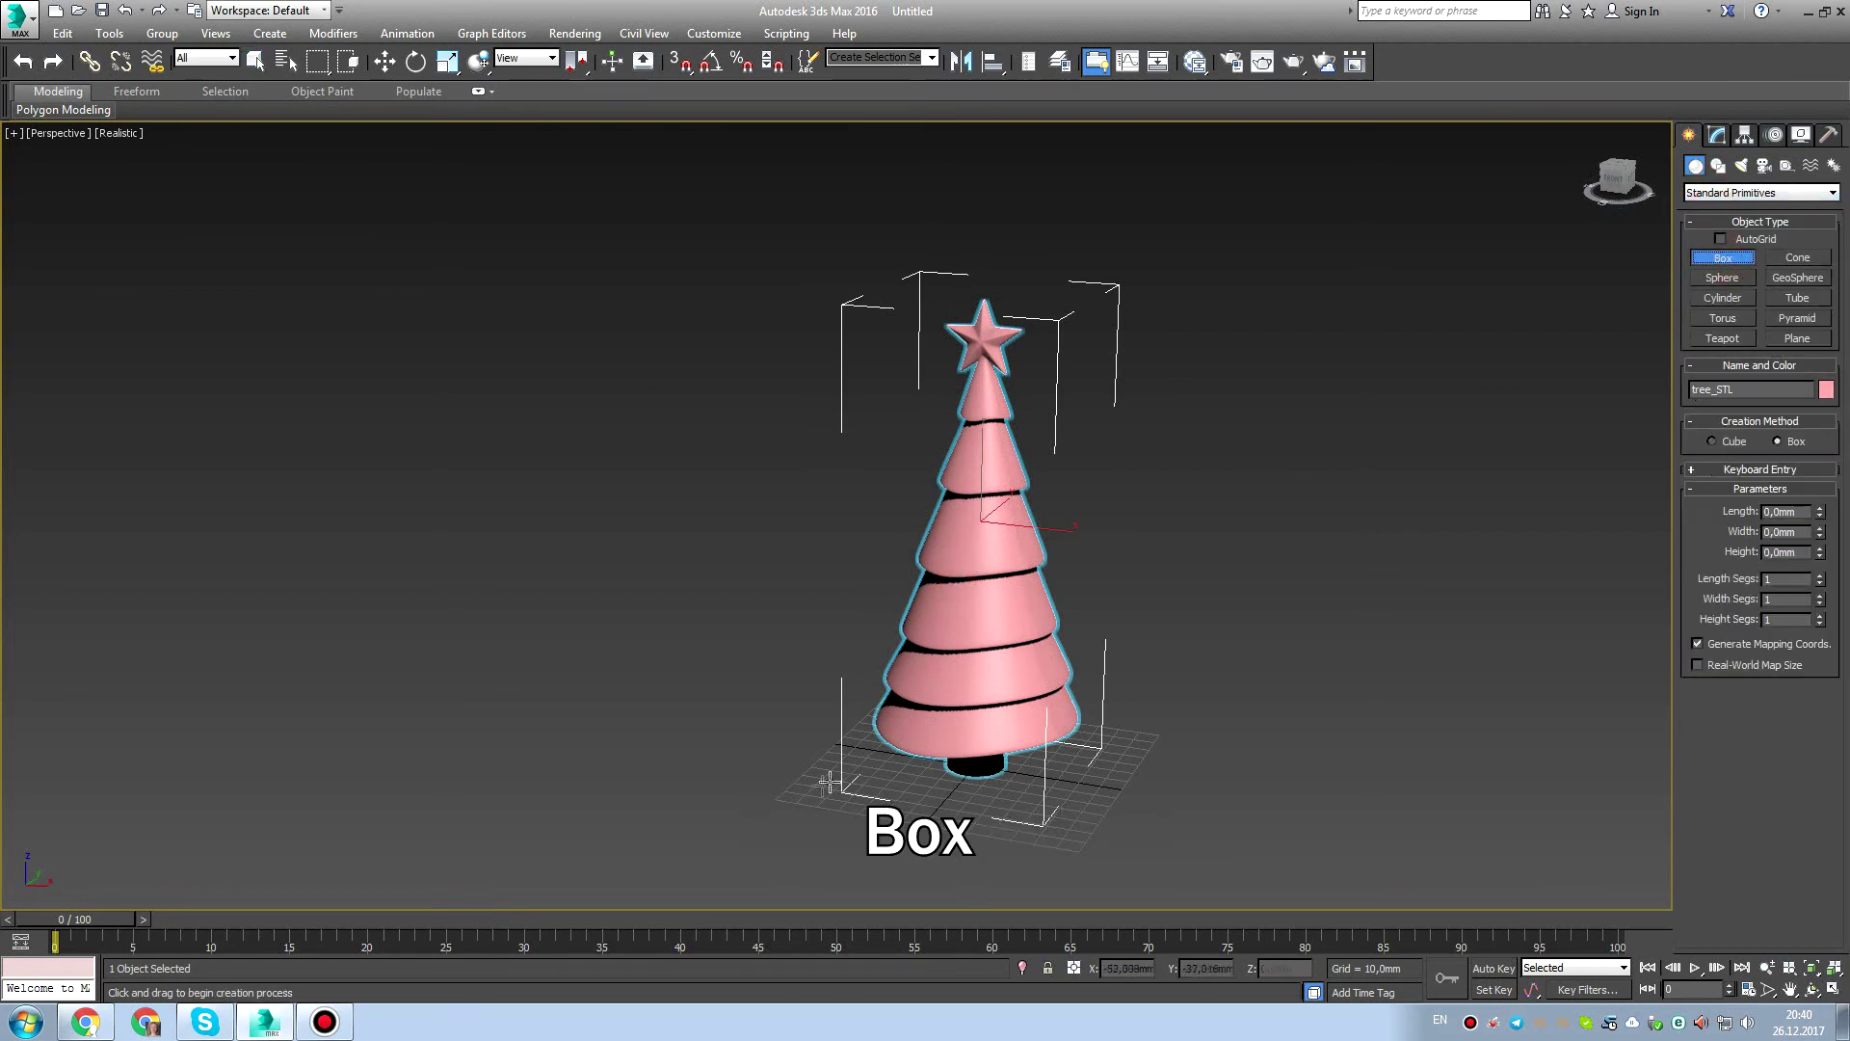
pyautogui.moveTo(878, 768); pyautogui.dragTo(1118, 742)
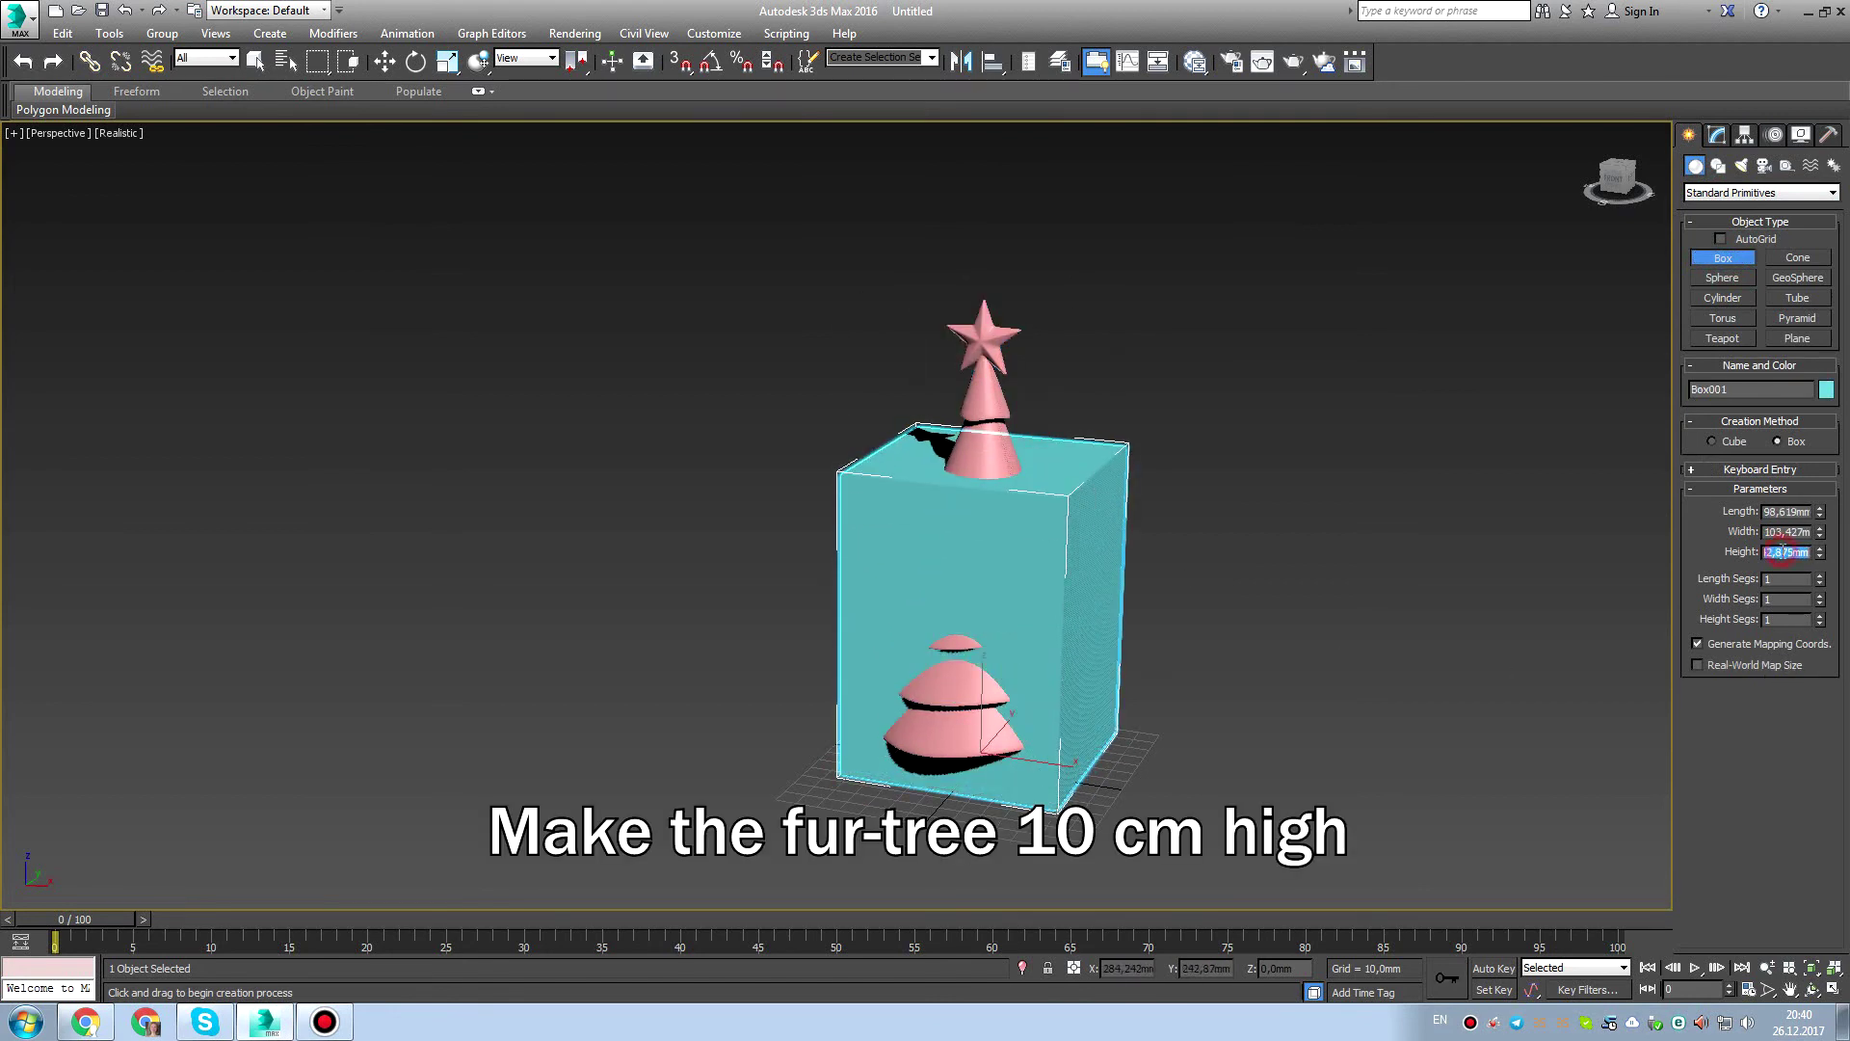
pyautogui.write('100')
pyautogui.press('Return')
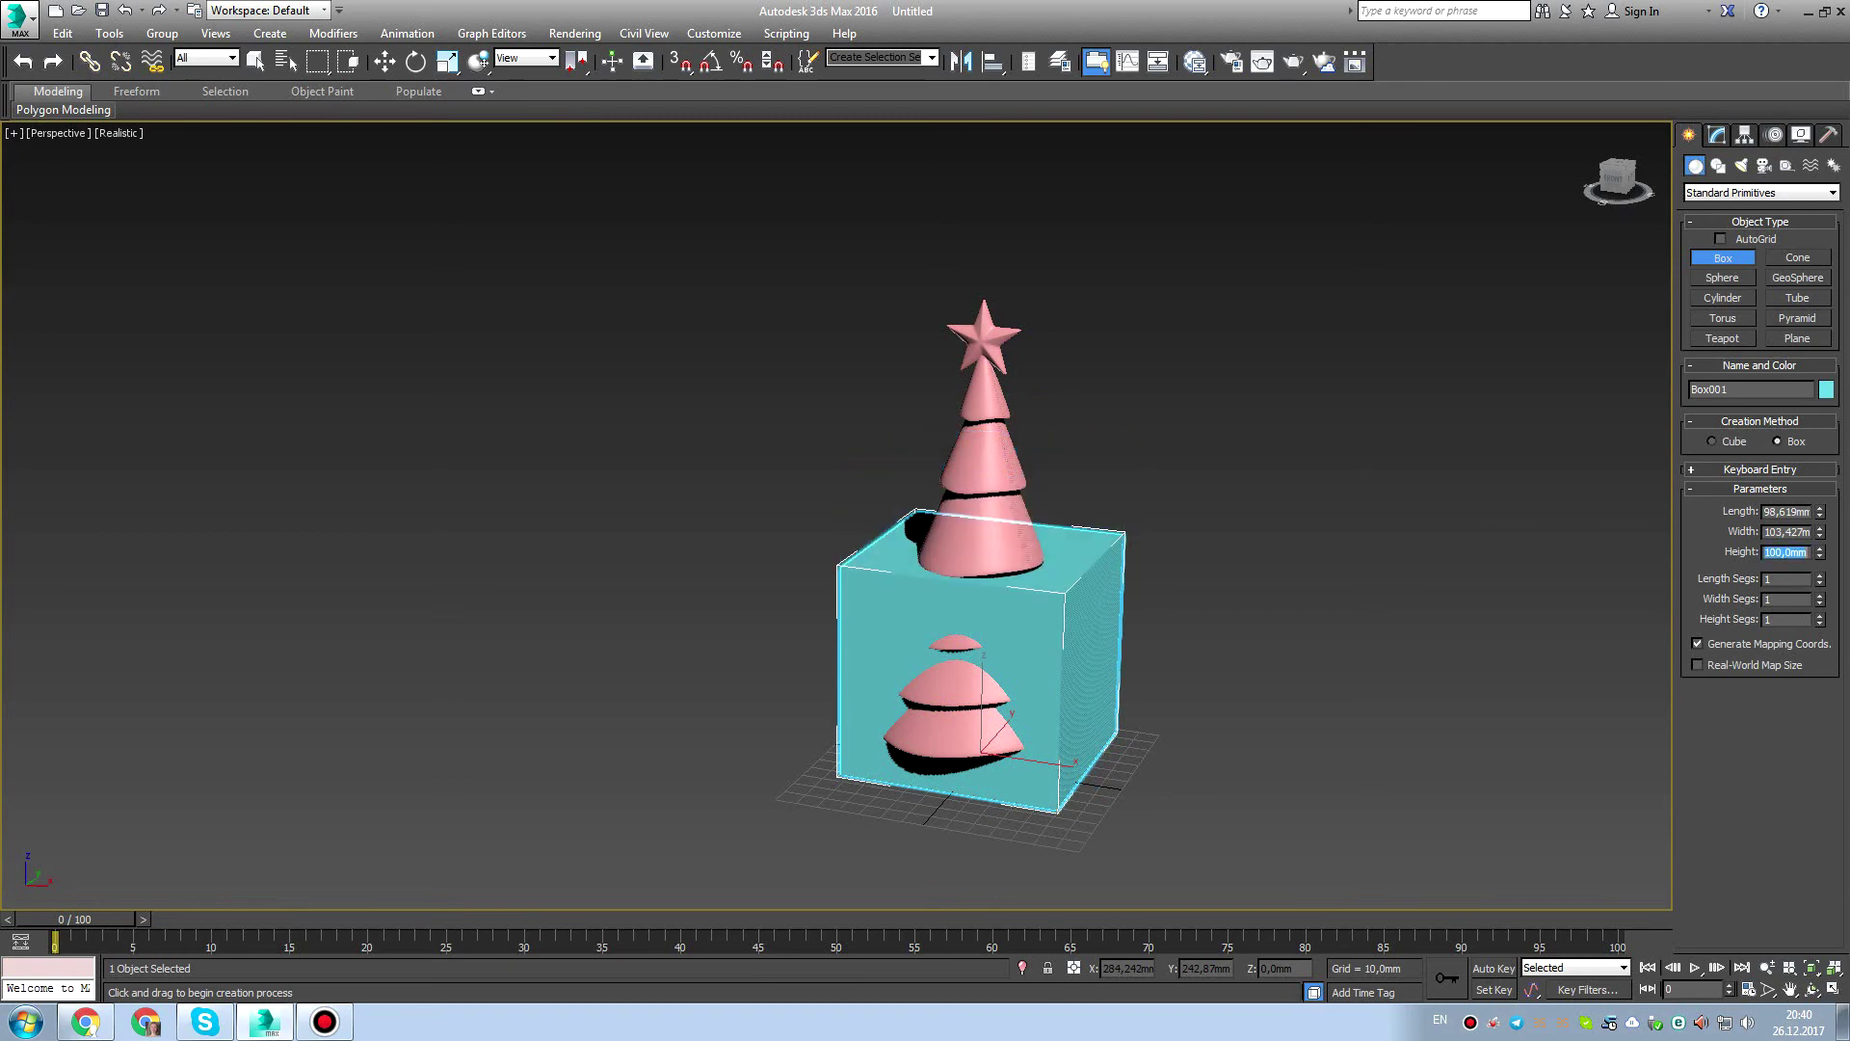
# Restore the four-viewport layout, leave box creation and select the tree.
pyautogui.moveTo(1376, 635); pyautogui.dragTo(1276, 636, button='middle')
pyautogui.click(1835, 987)
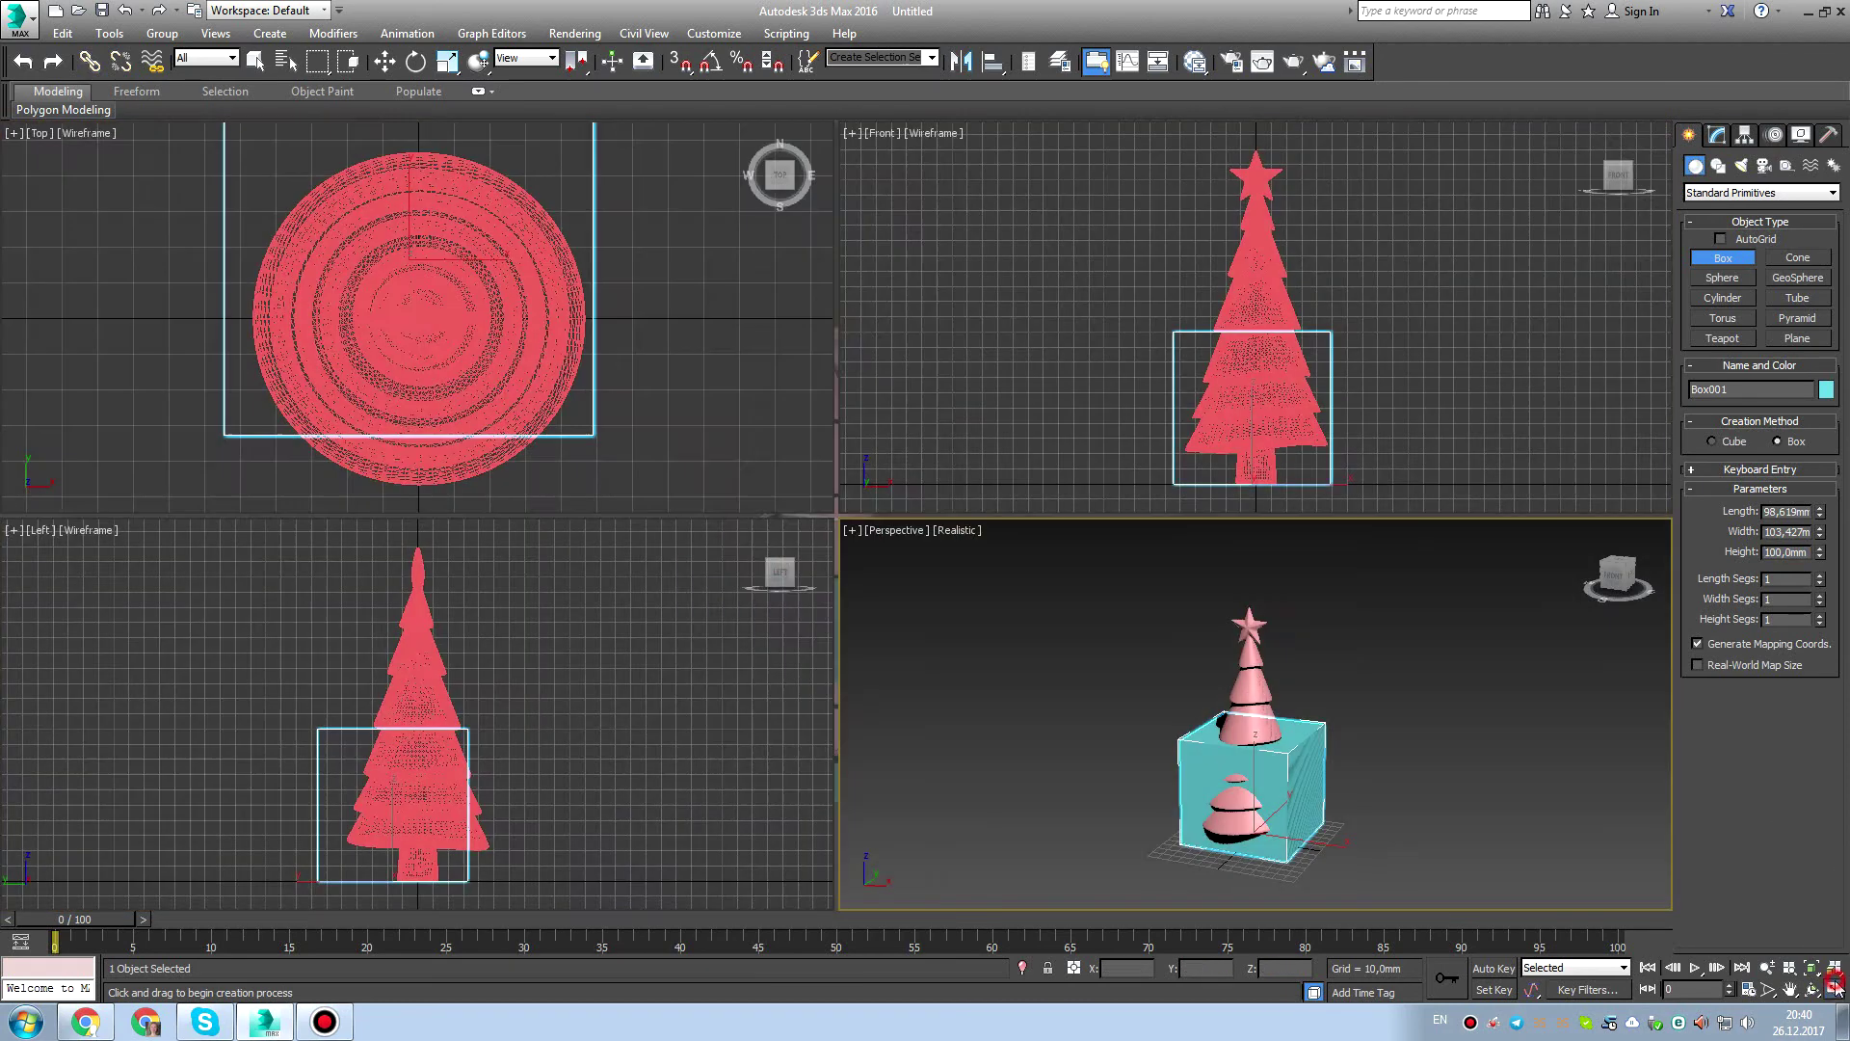
pyautogui.moveTo(1400, 322); pyautogui.dragTo(1383, 300, button='middle')
pyautogui.moveTo(1369, 727); pyautogui.dragTo(1351, 736, button='middle')
pyautogui.press('q')
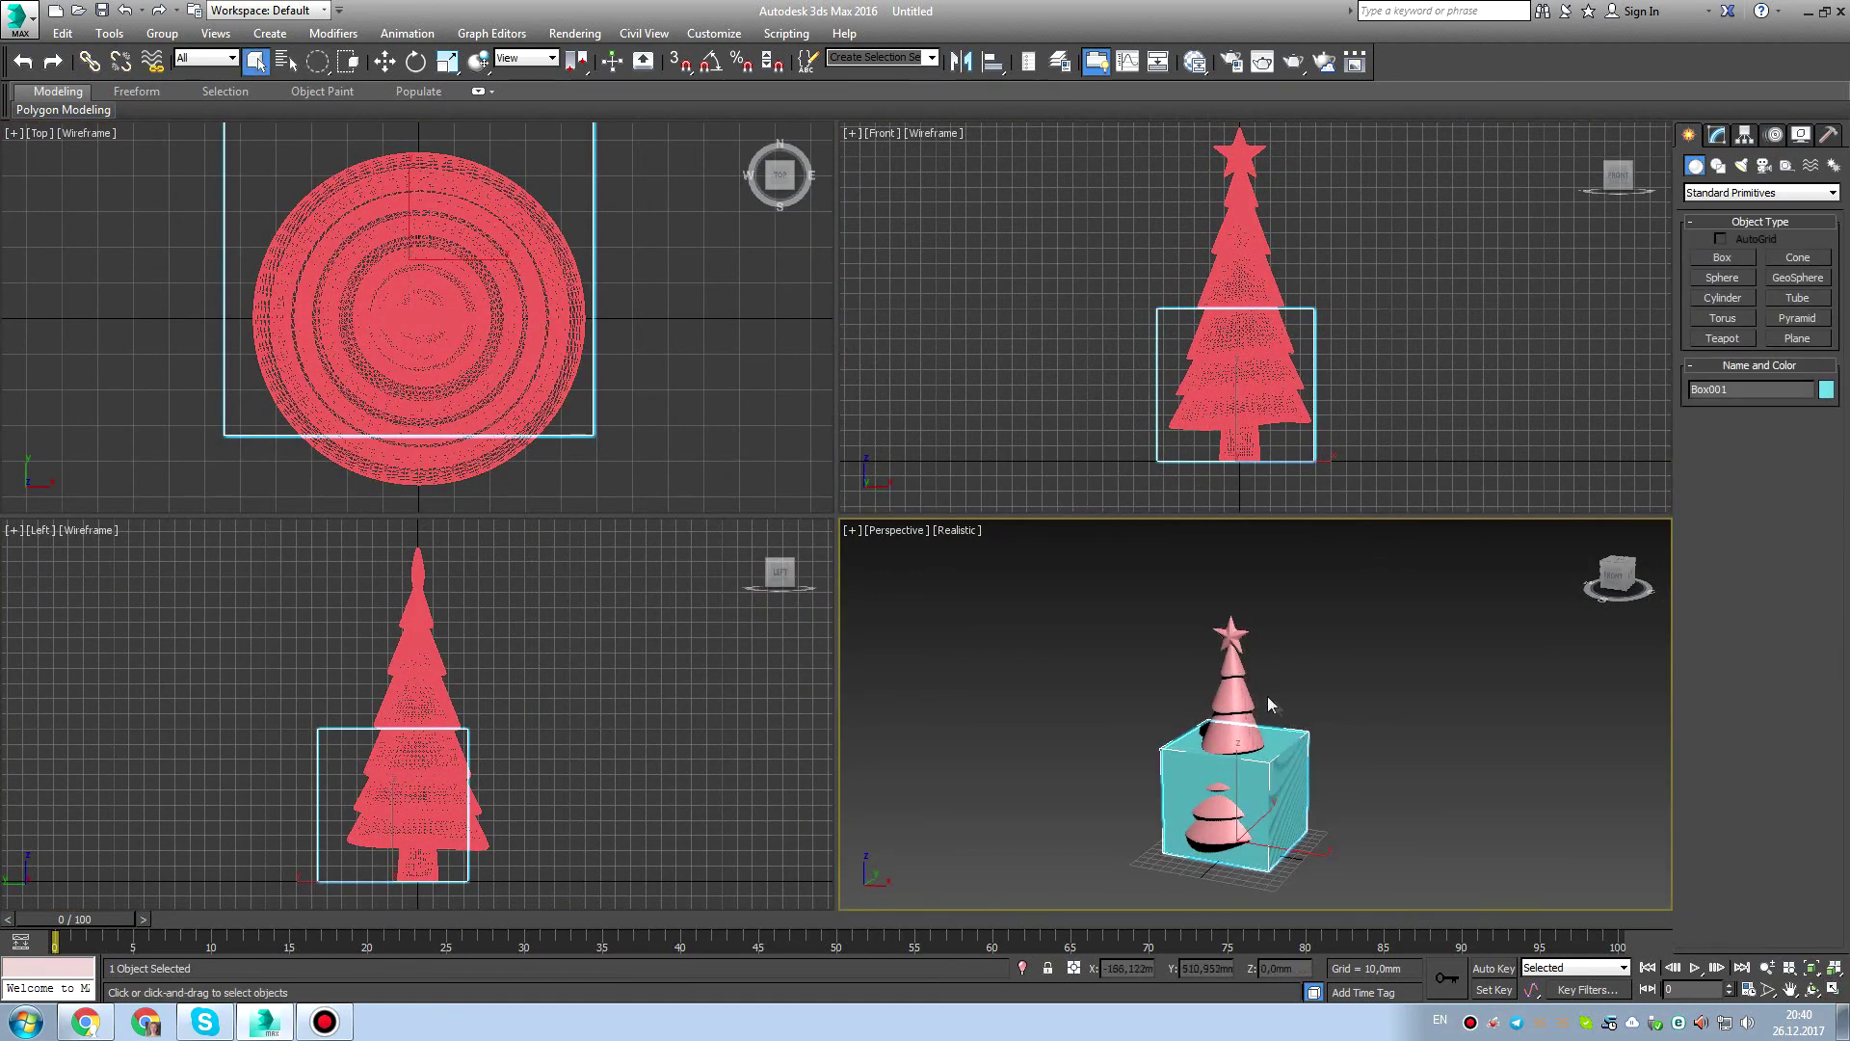
pyautogui.click(1239, 703)
pyautogui.scroll(3, 1327, 795)
# Try to scale the tree uniformly to about 80 percent around its central pivot, and undo the scaling.
pyautogui.press('e')
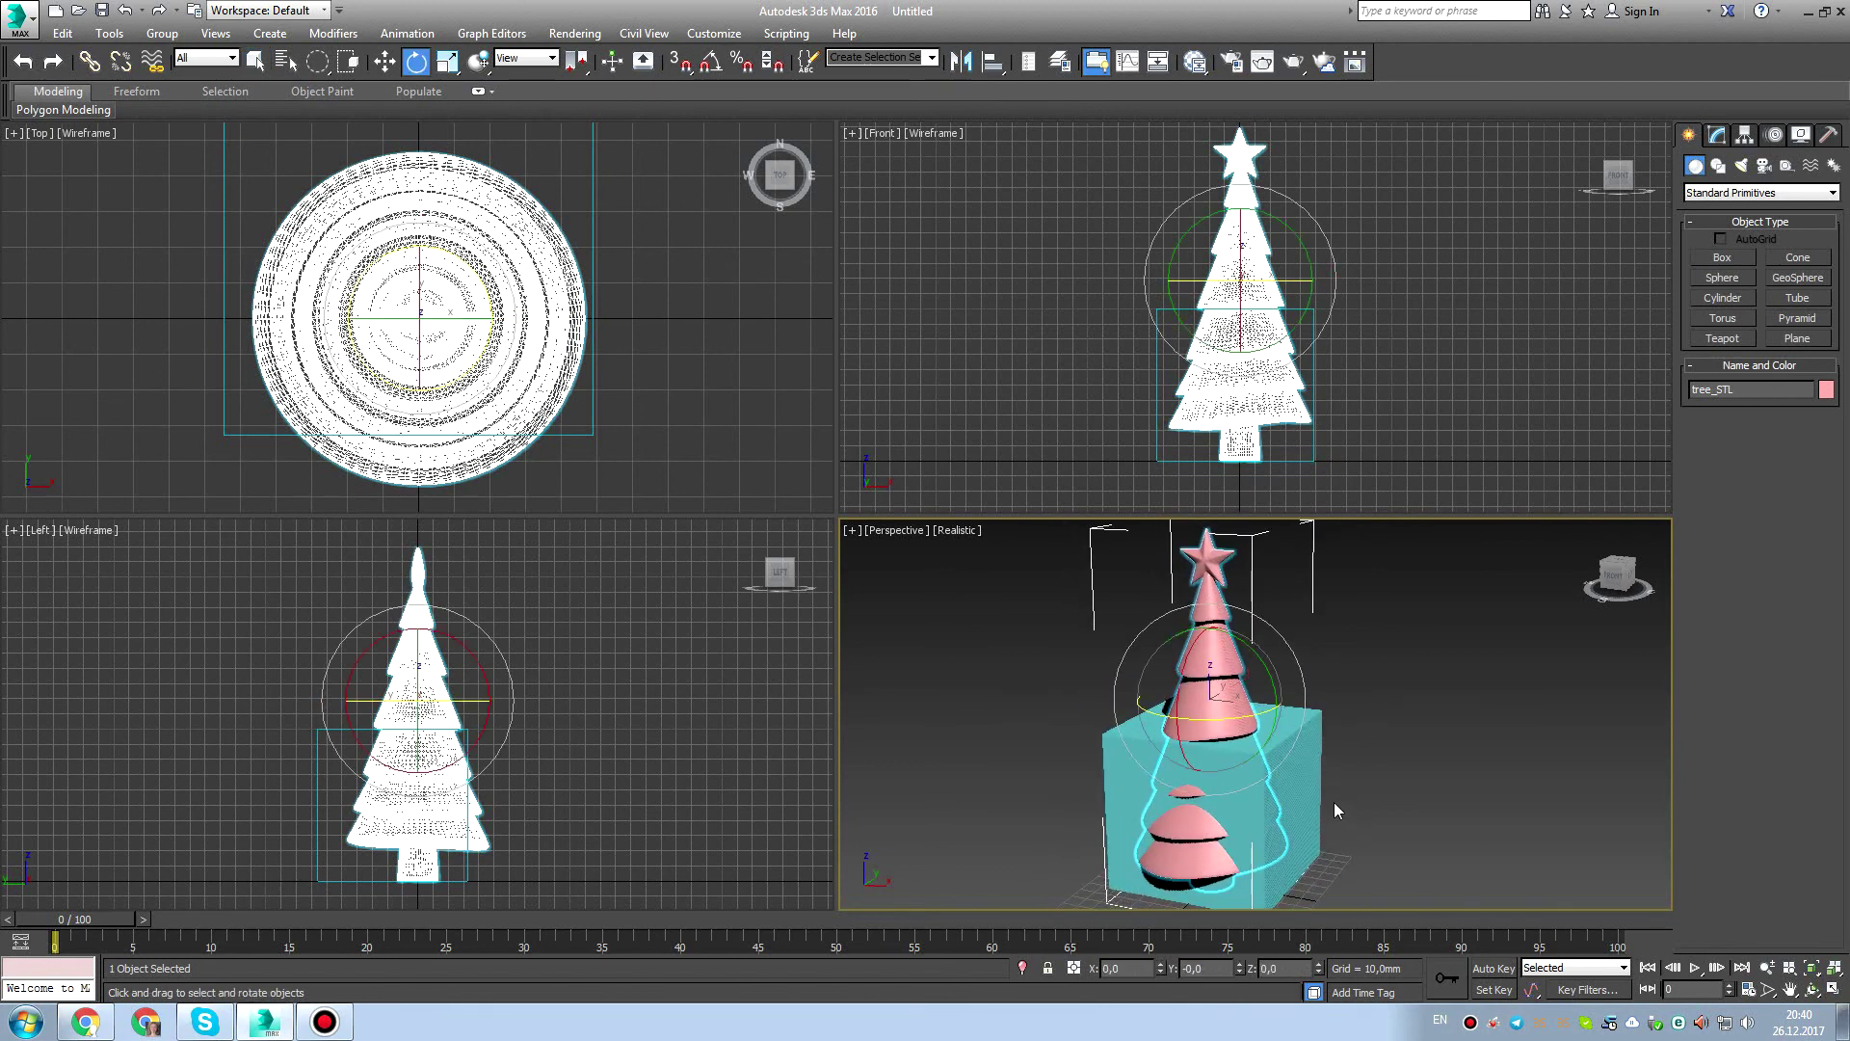
pyautogui.press('r')
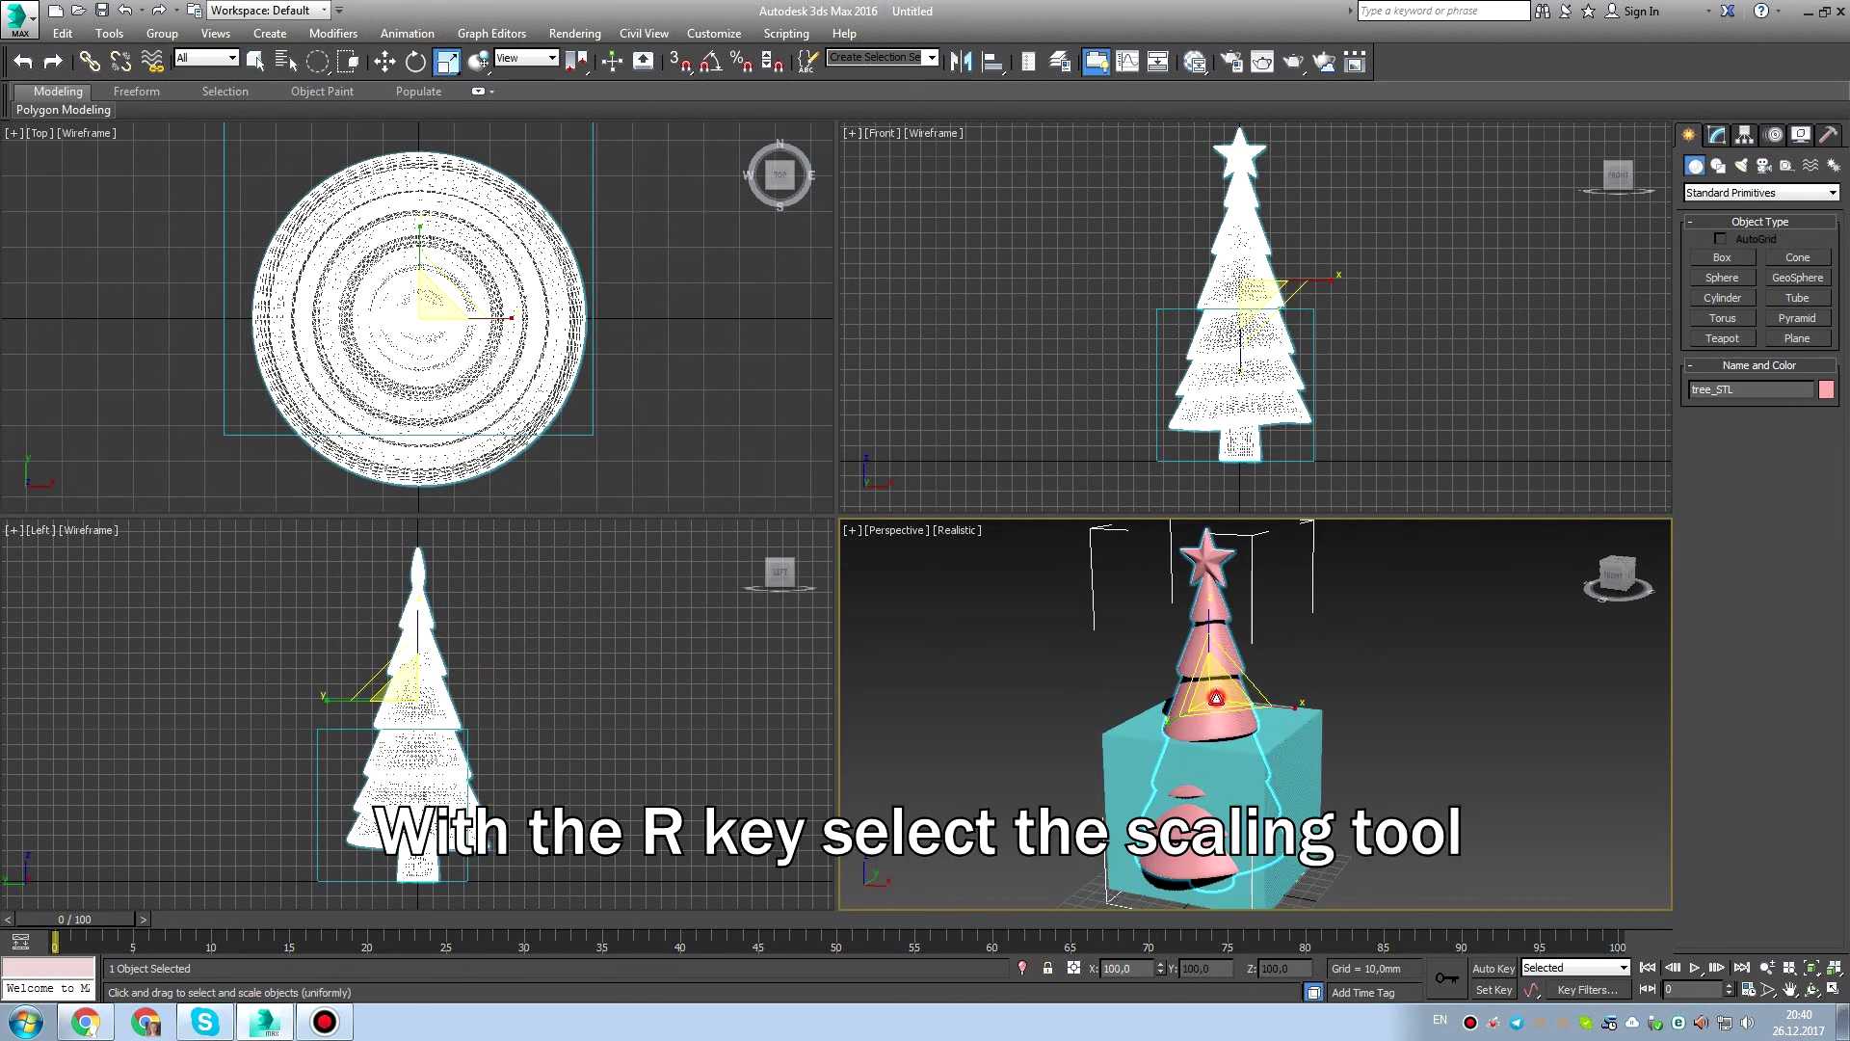
pyautogui.moveTo(1216, 697); pyautogui.dragTo(1250, 745)
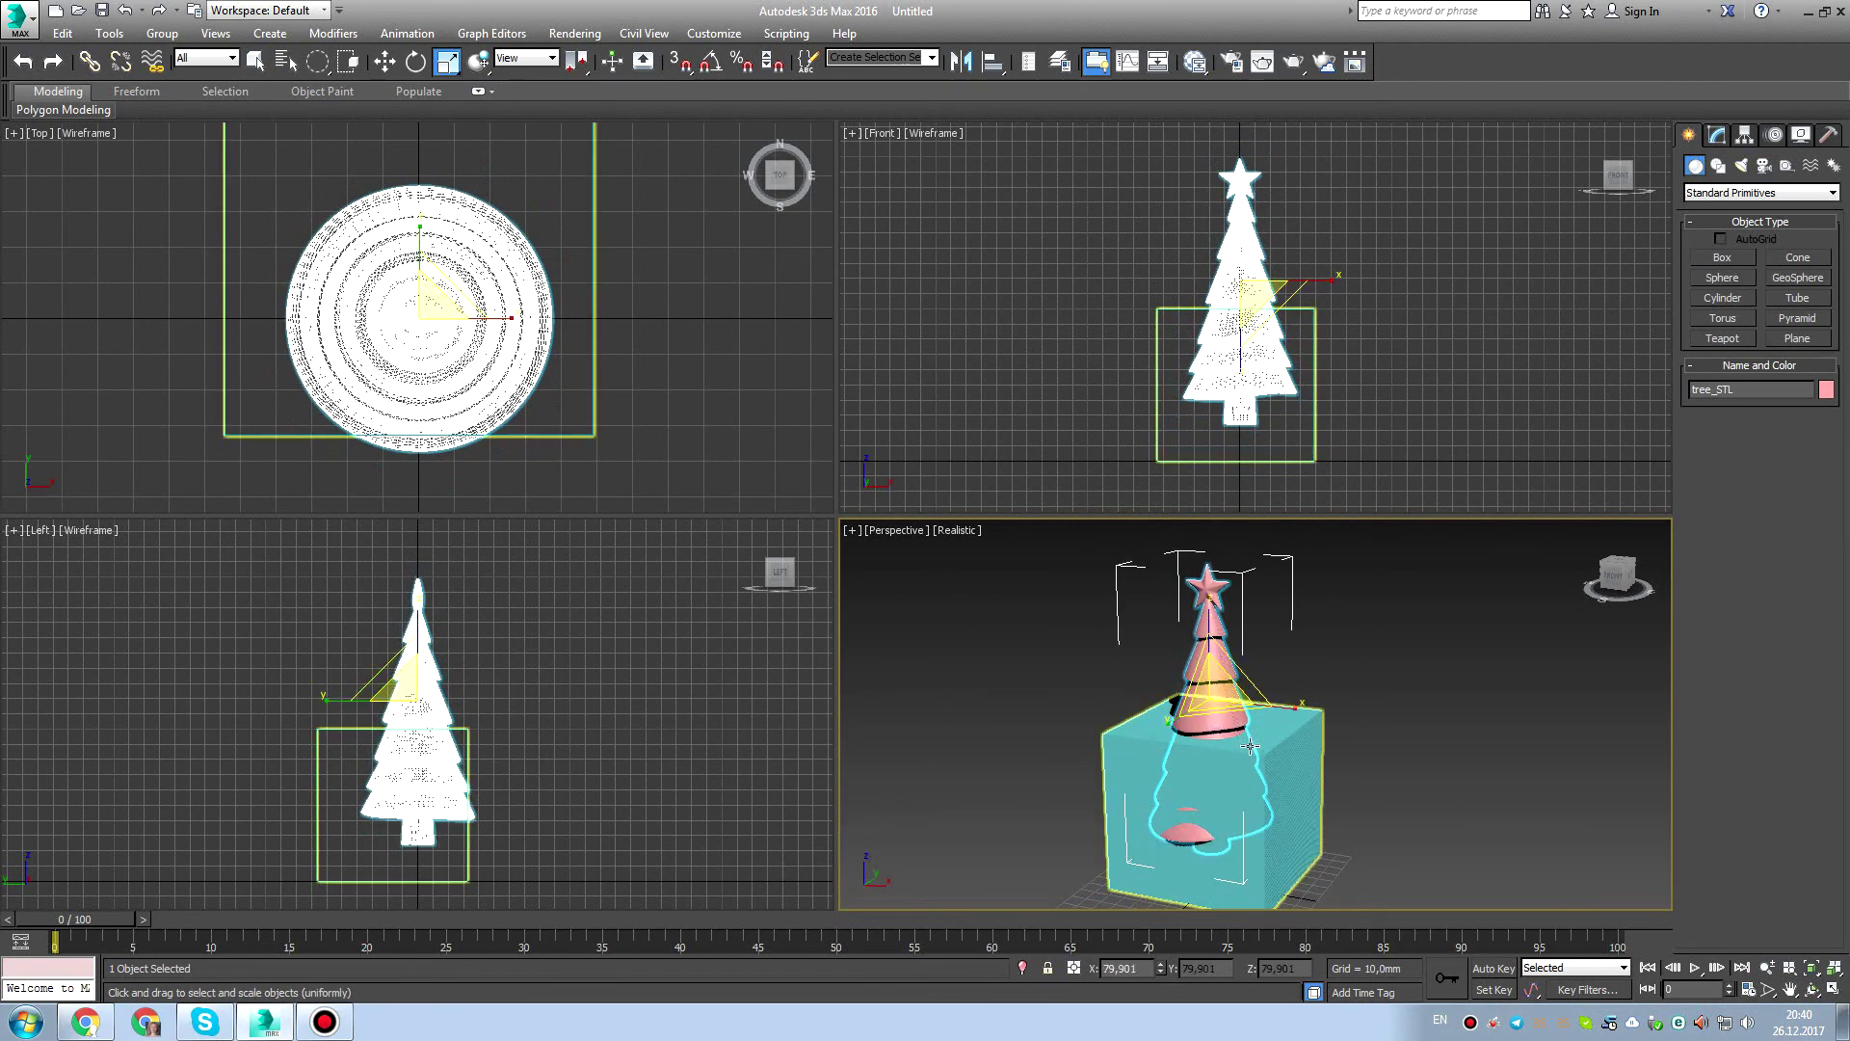
pyautogui.hotkey('ctrl', 'z')
# Move only the tree's pivot down to the trunk's base at absolute Z 0 mm, and leave pivot adjustment.
pyautogui.moveTo(1306, 738); pyautogui.dragTo(1277, 719, button='middle')
pyautogui.click(1742, 137)
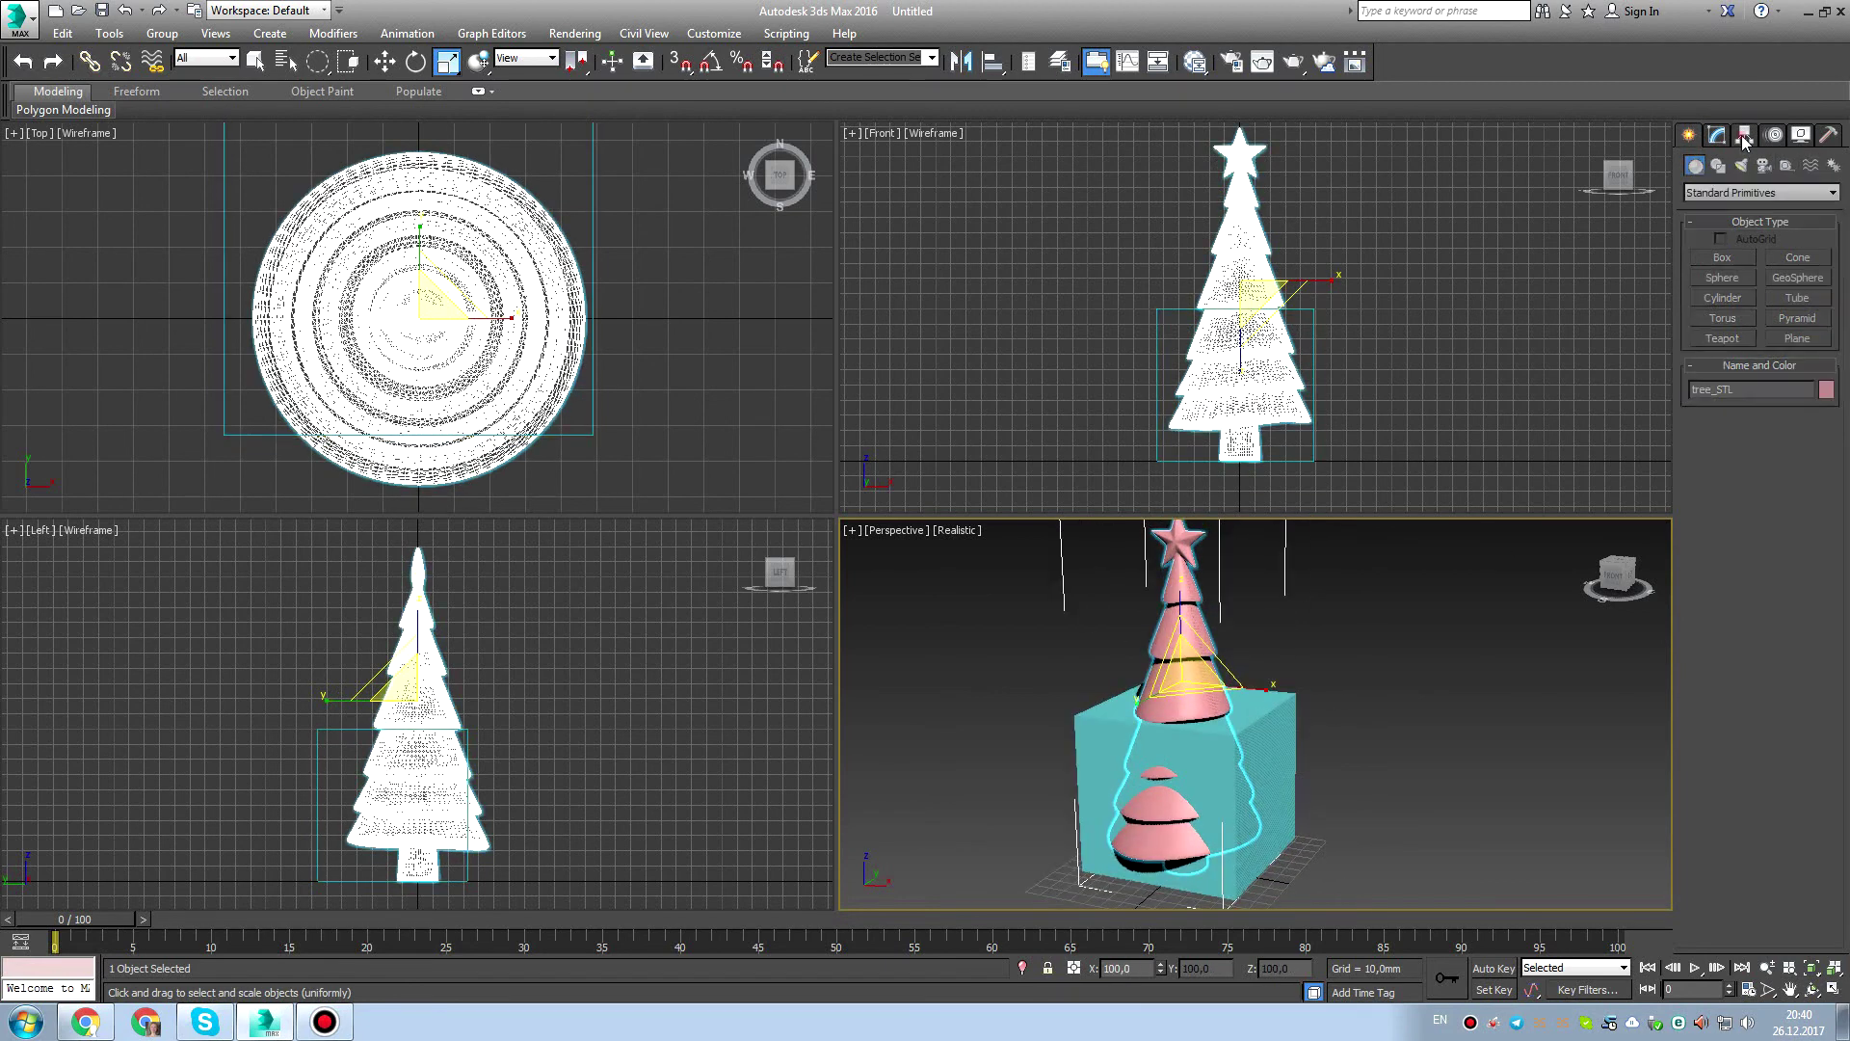
pyautogui.click(1744, 135)
pyautogui.moveTo(1534, 197); pyautogui.dragTo(1510, 190, button='middle')
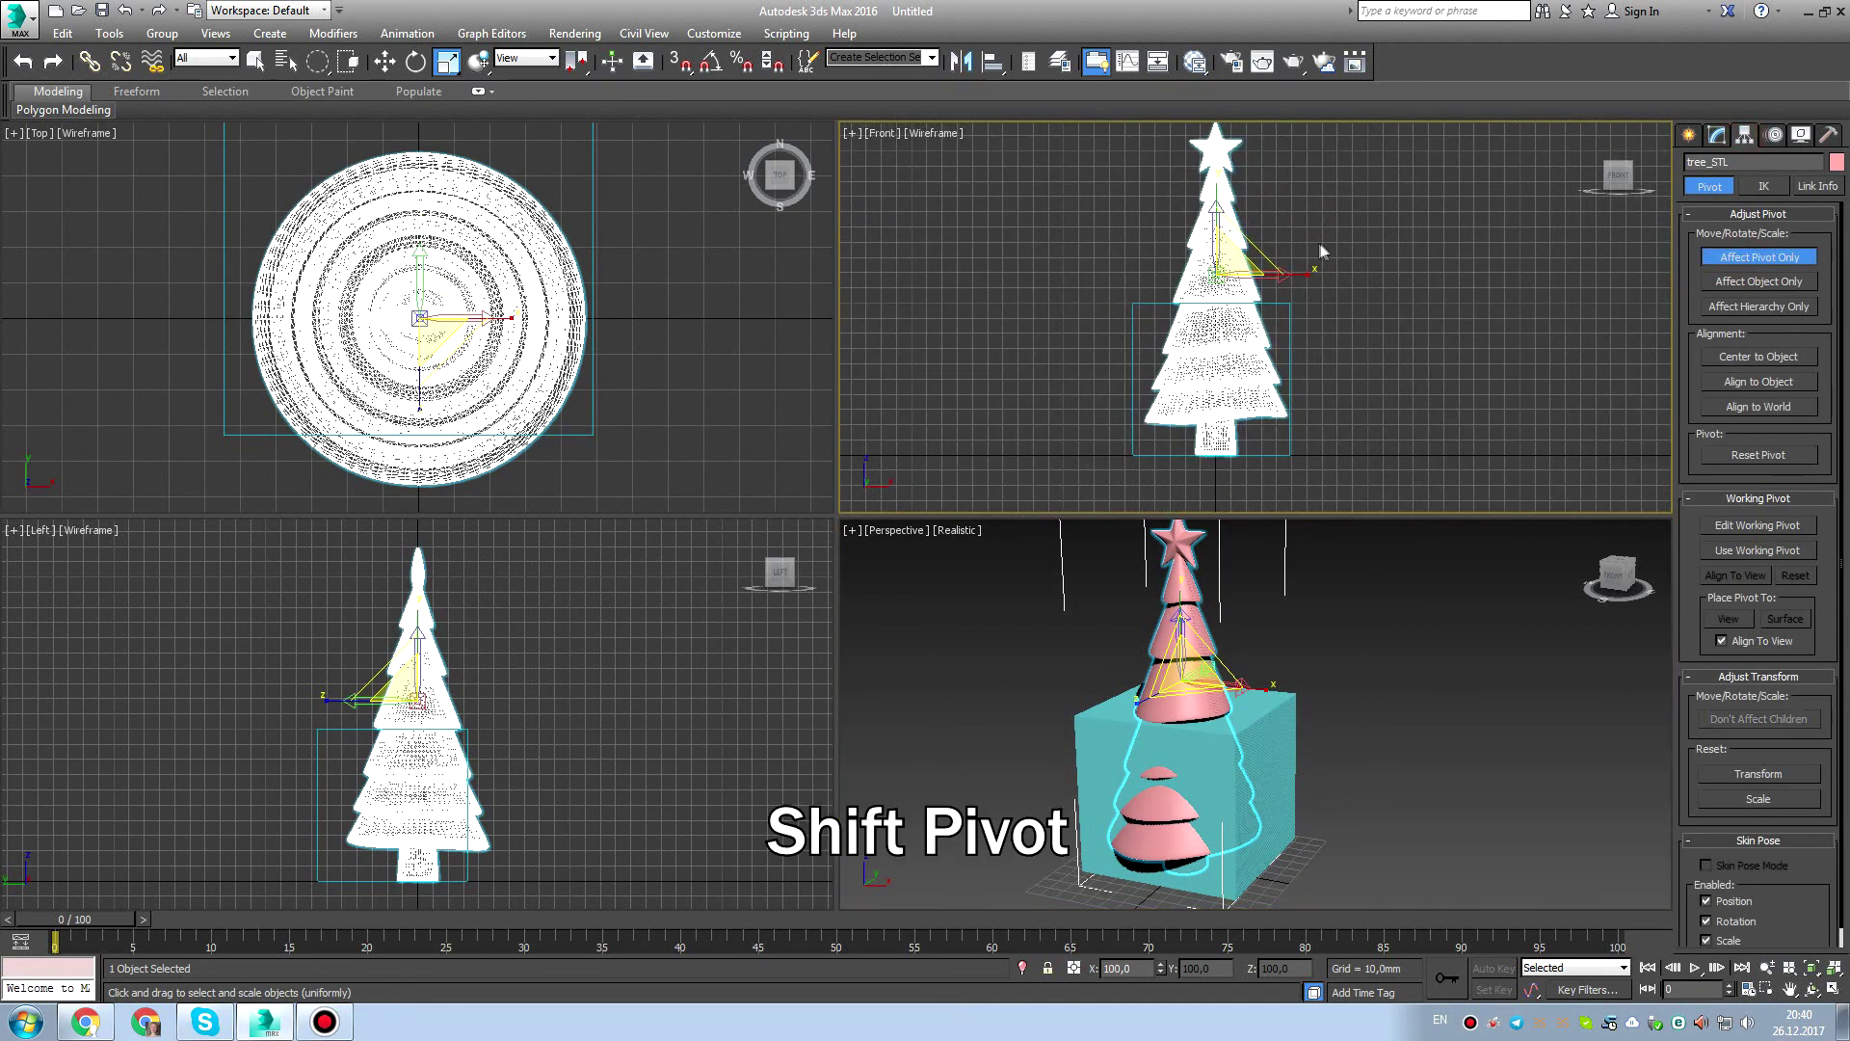
pyautogui.press('w')
pyautogui.moveTo(1234, 231); pyautogui.dragTo(1245, 338)
pyautogui.rightClick(384, 60)
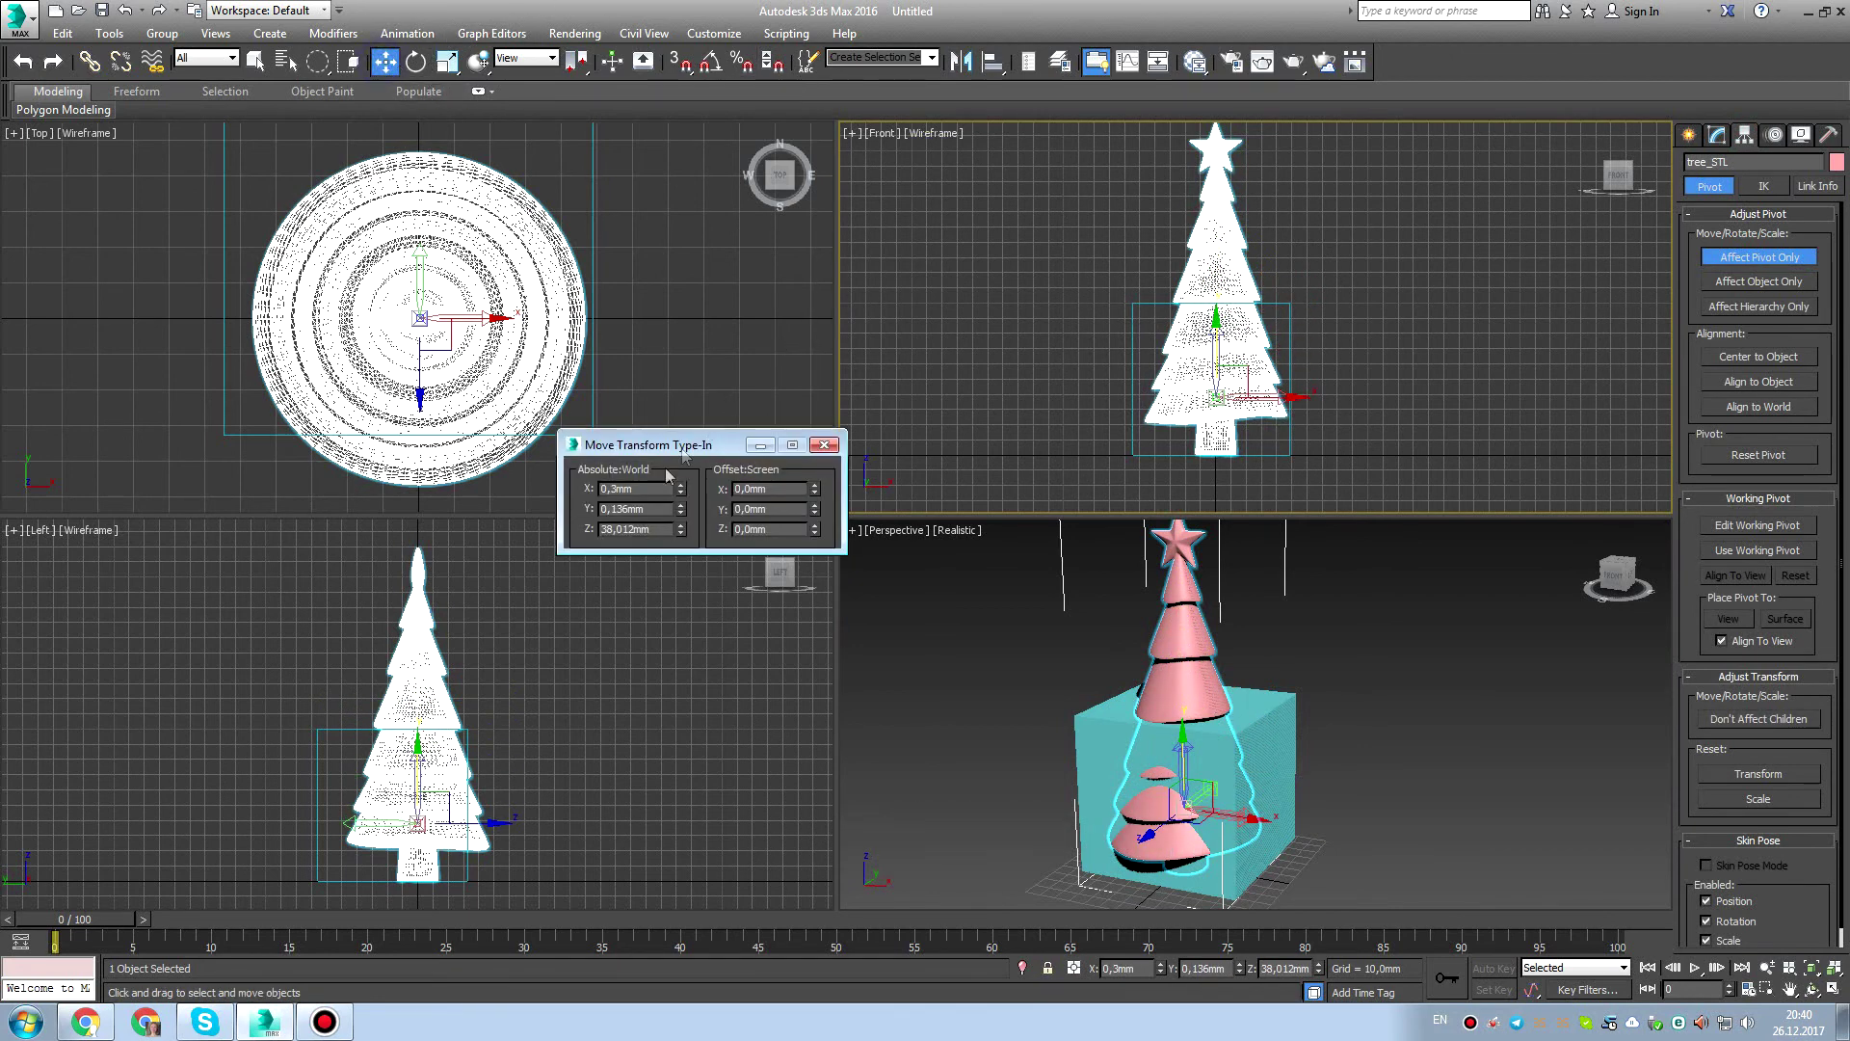
pyautogui.write('0')
pyautogui.press('Return')
pyautogui.click(659, 511)
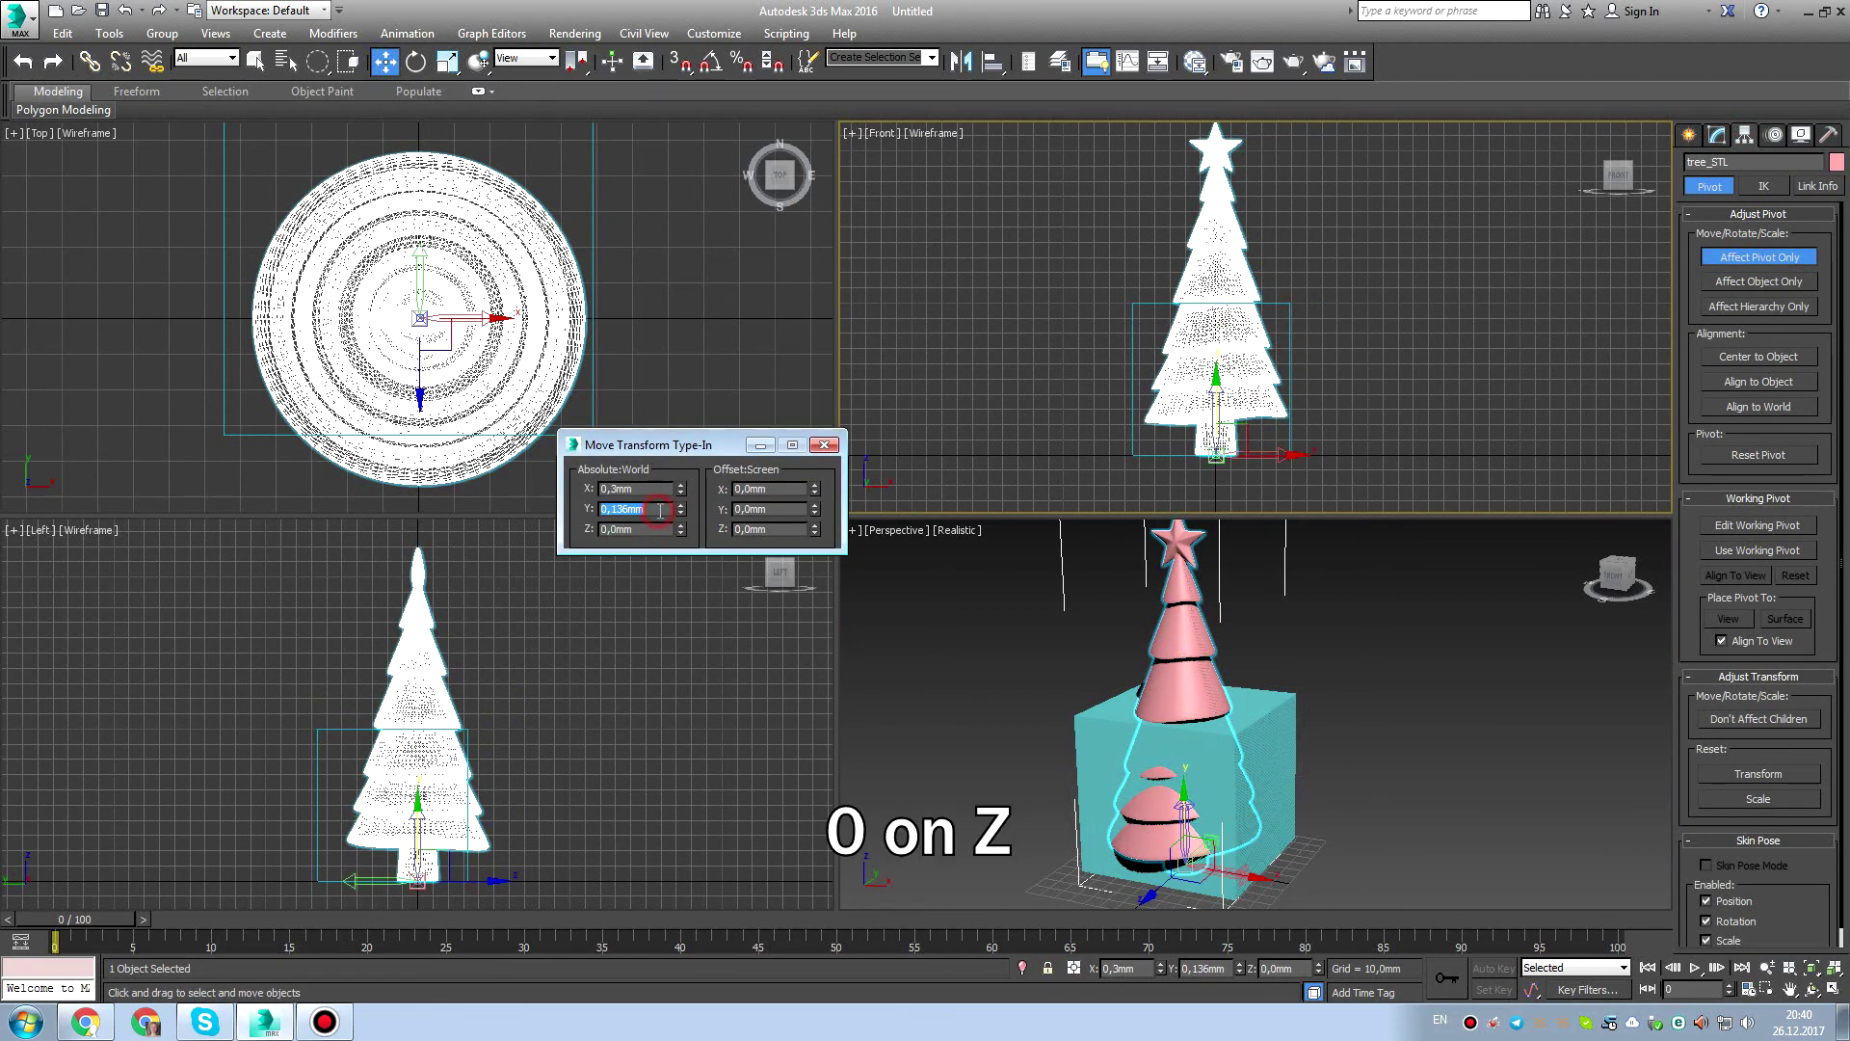
pyautogui.click(821, 445)
pyautogui.click(1757, 263)
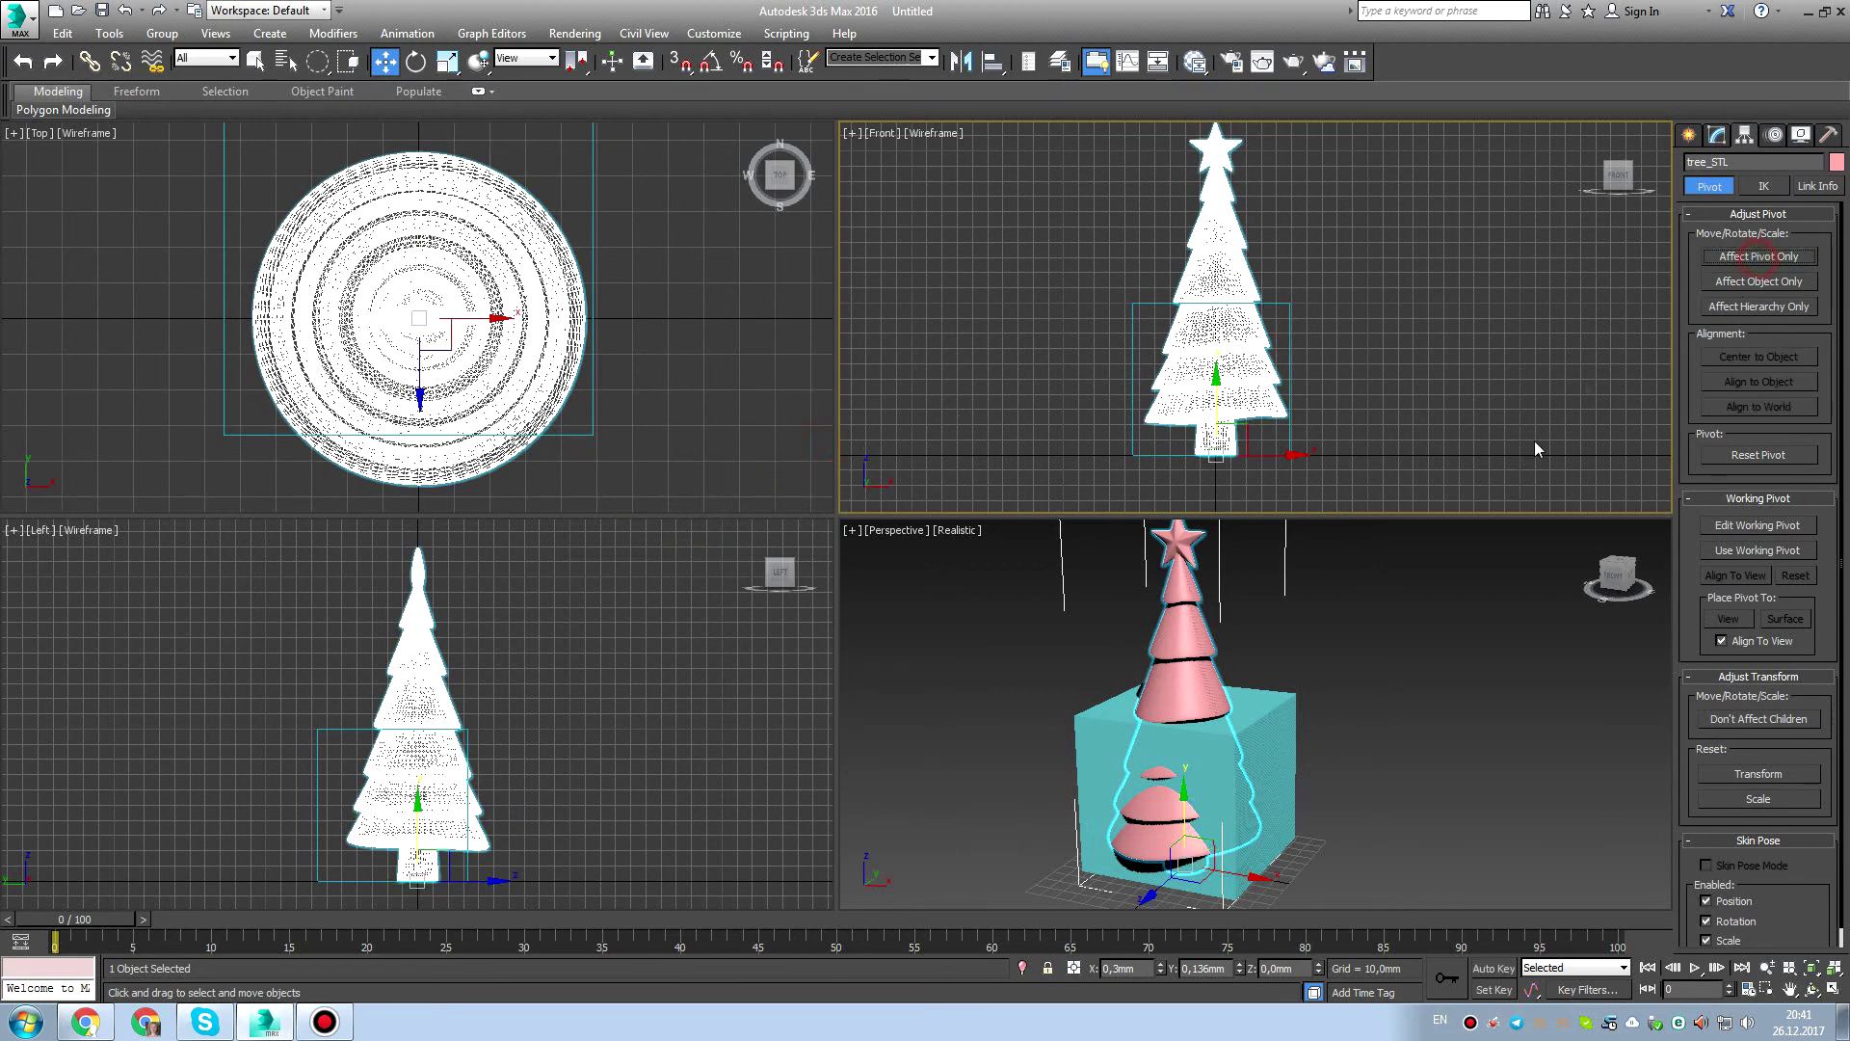
# Scale the tree uniformly from its base to about 45.5 percent so its height approximately matches the box.
pyautogui.moveTo(1419, 571); pyautogui.dragTo(1402, 604, button='middle')
pyautogui.press('e')
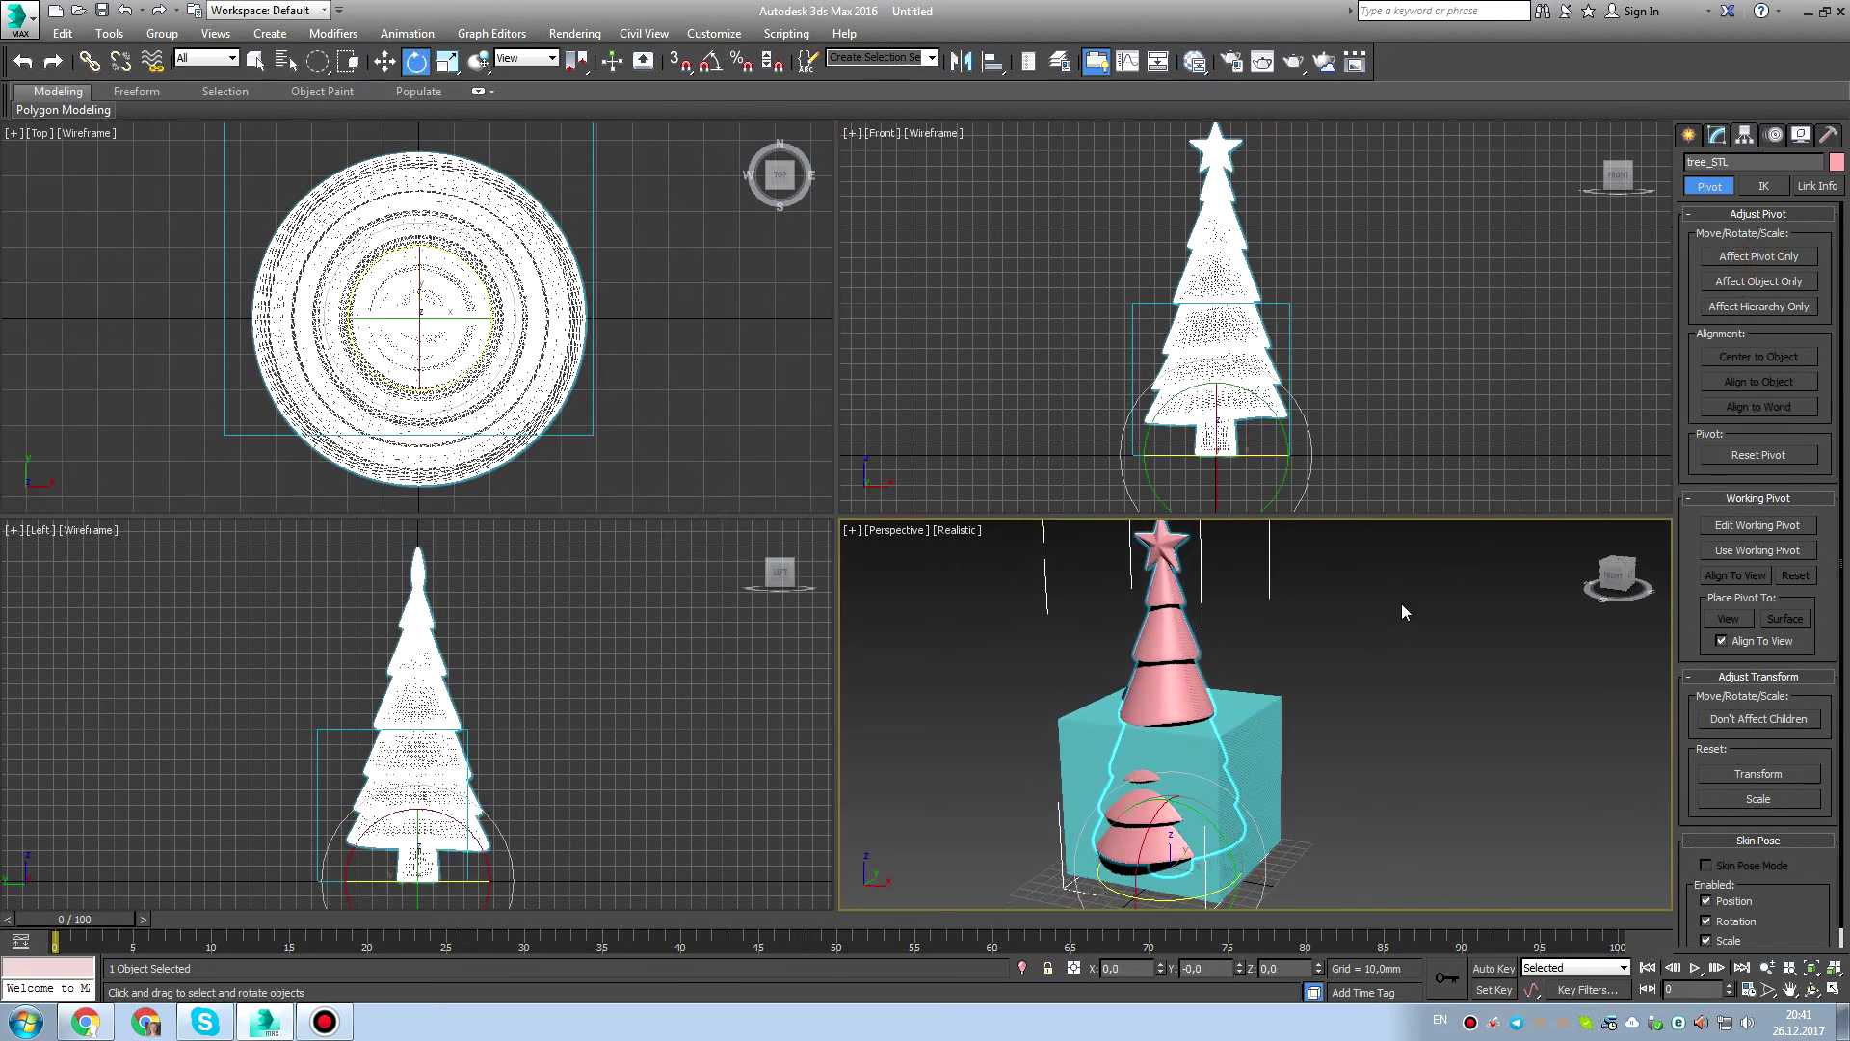
pyautogui.press('r')
pyautogui.keyDown('alt'); pyautogui.moveTo(1316, 749); pyautogui.dragTo(1329, 711, button='middle'); pyautogui.keyUp('alt')
pyautogui.scroll(8, 1313, 403)
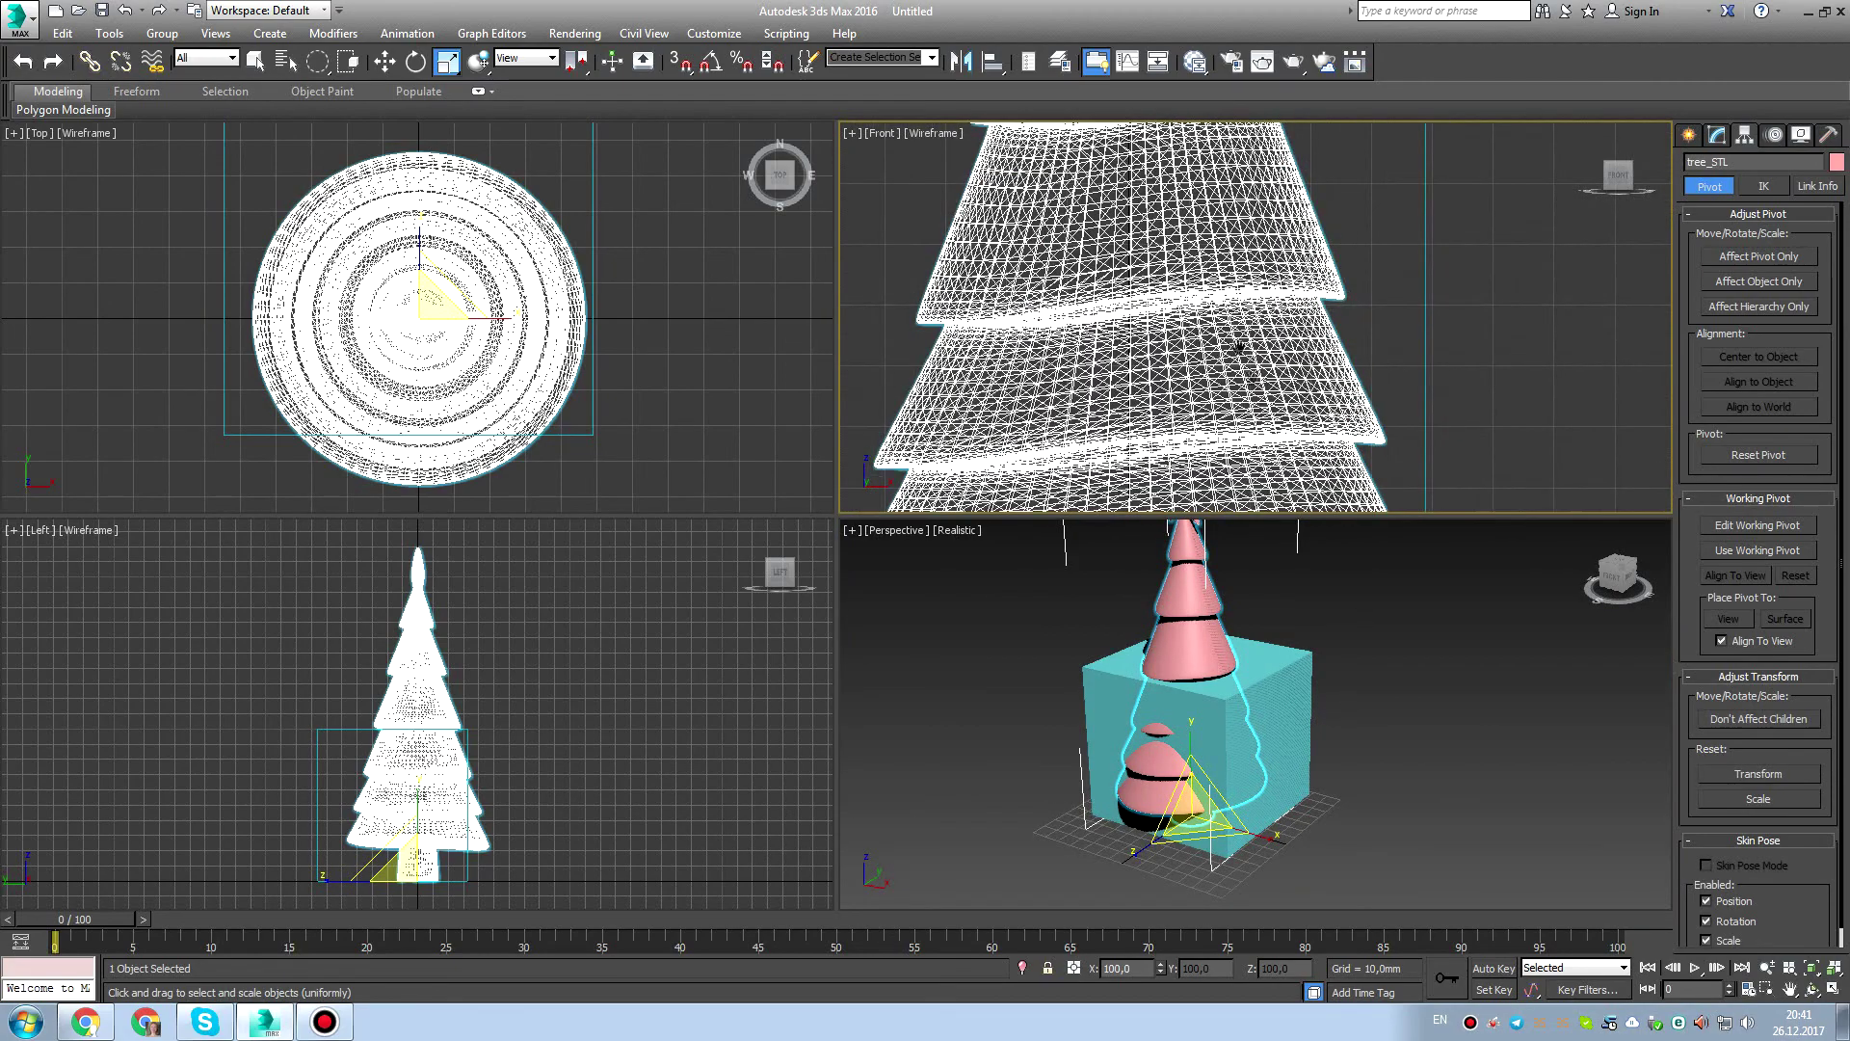
pyautogui.moveTo(1312, 402); pyautogui.dragTo(1360, 367, button='middle')
pyautogui.scroll(5, 1356, 652)
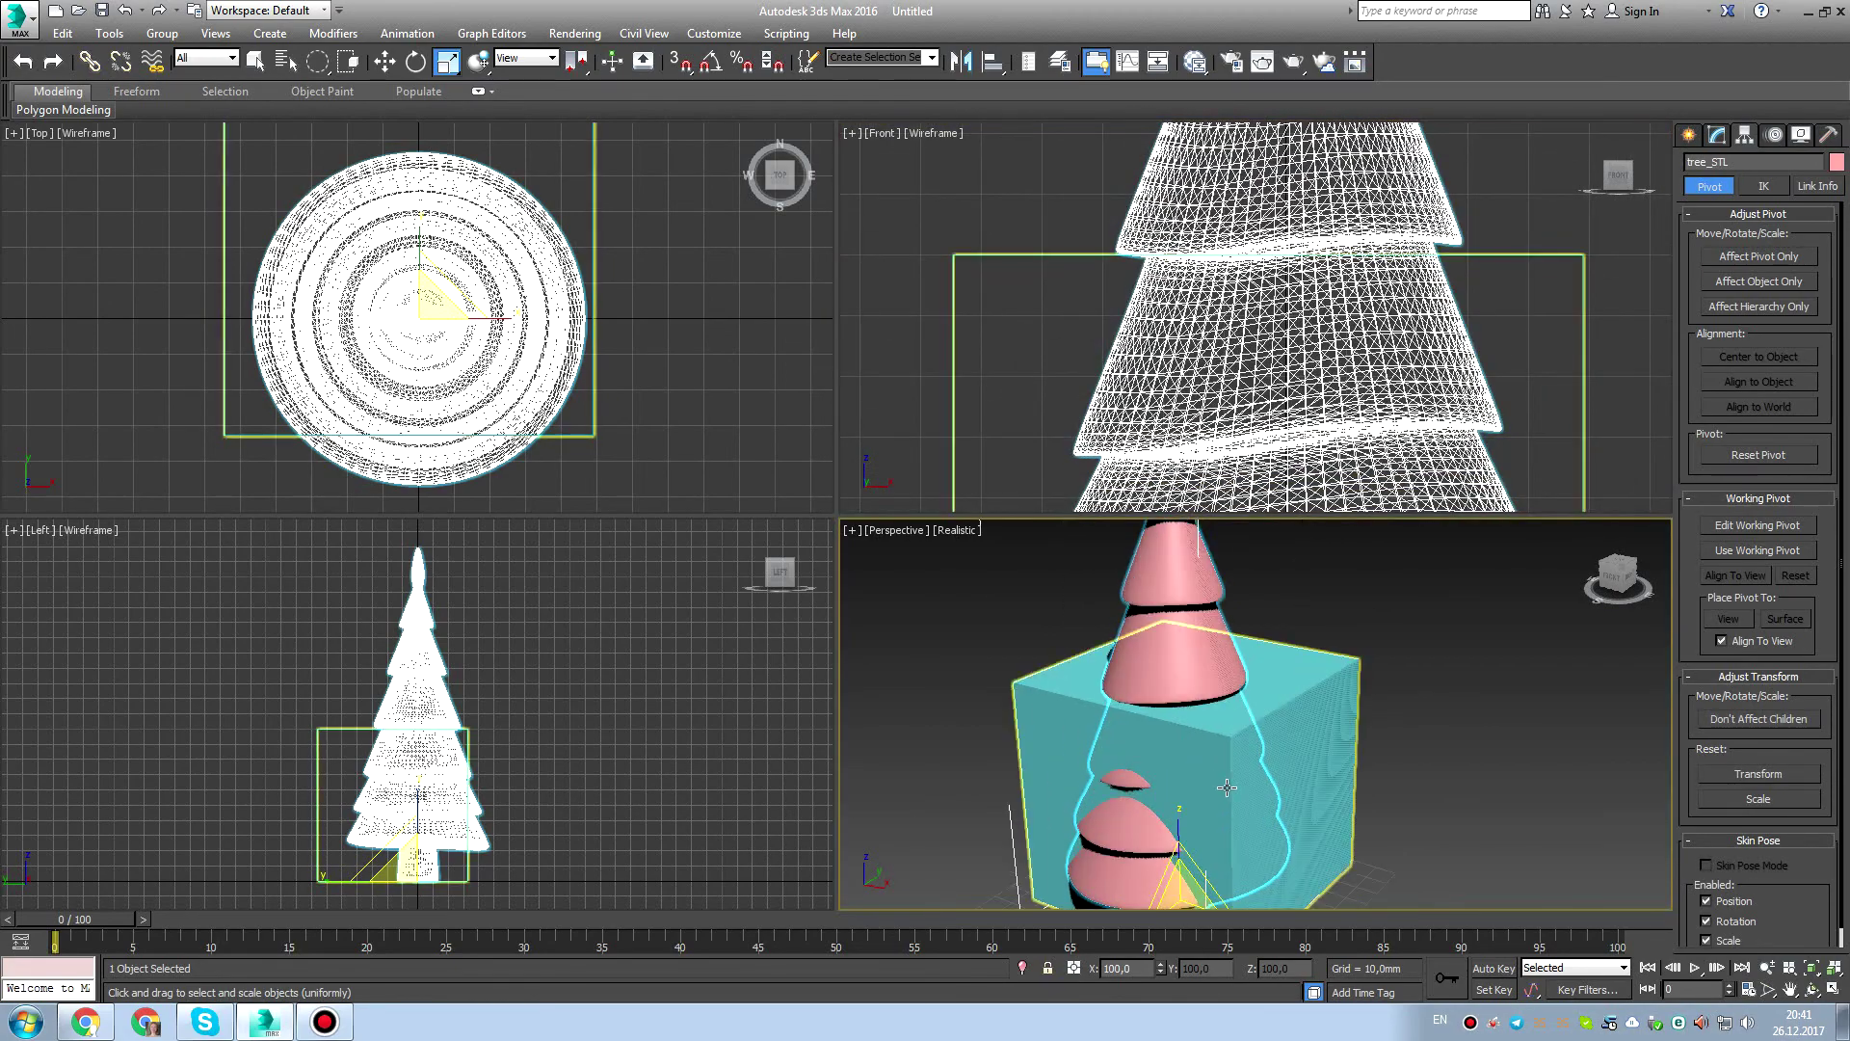
pyautogui.moveTo(1224, 846); pyautogui.dragTo(1342, 959)
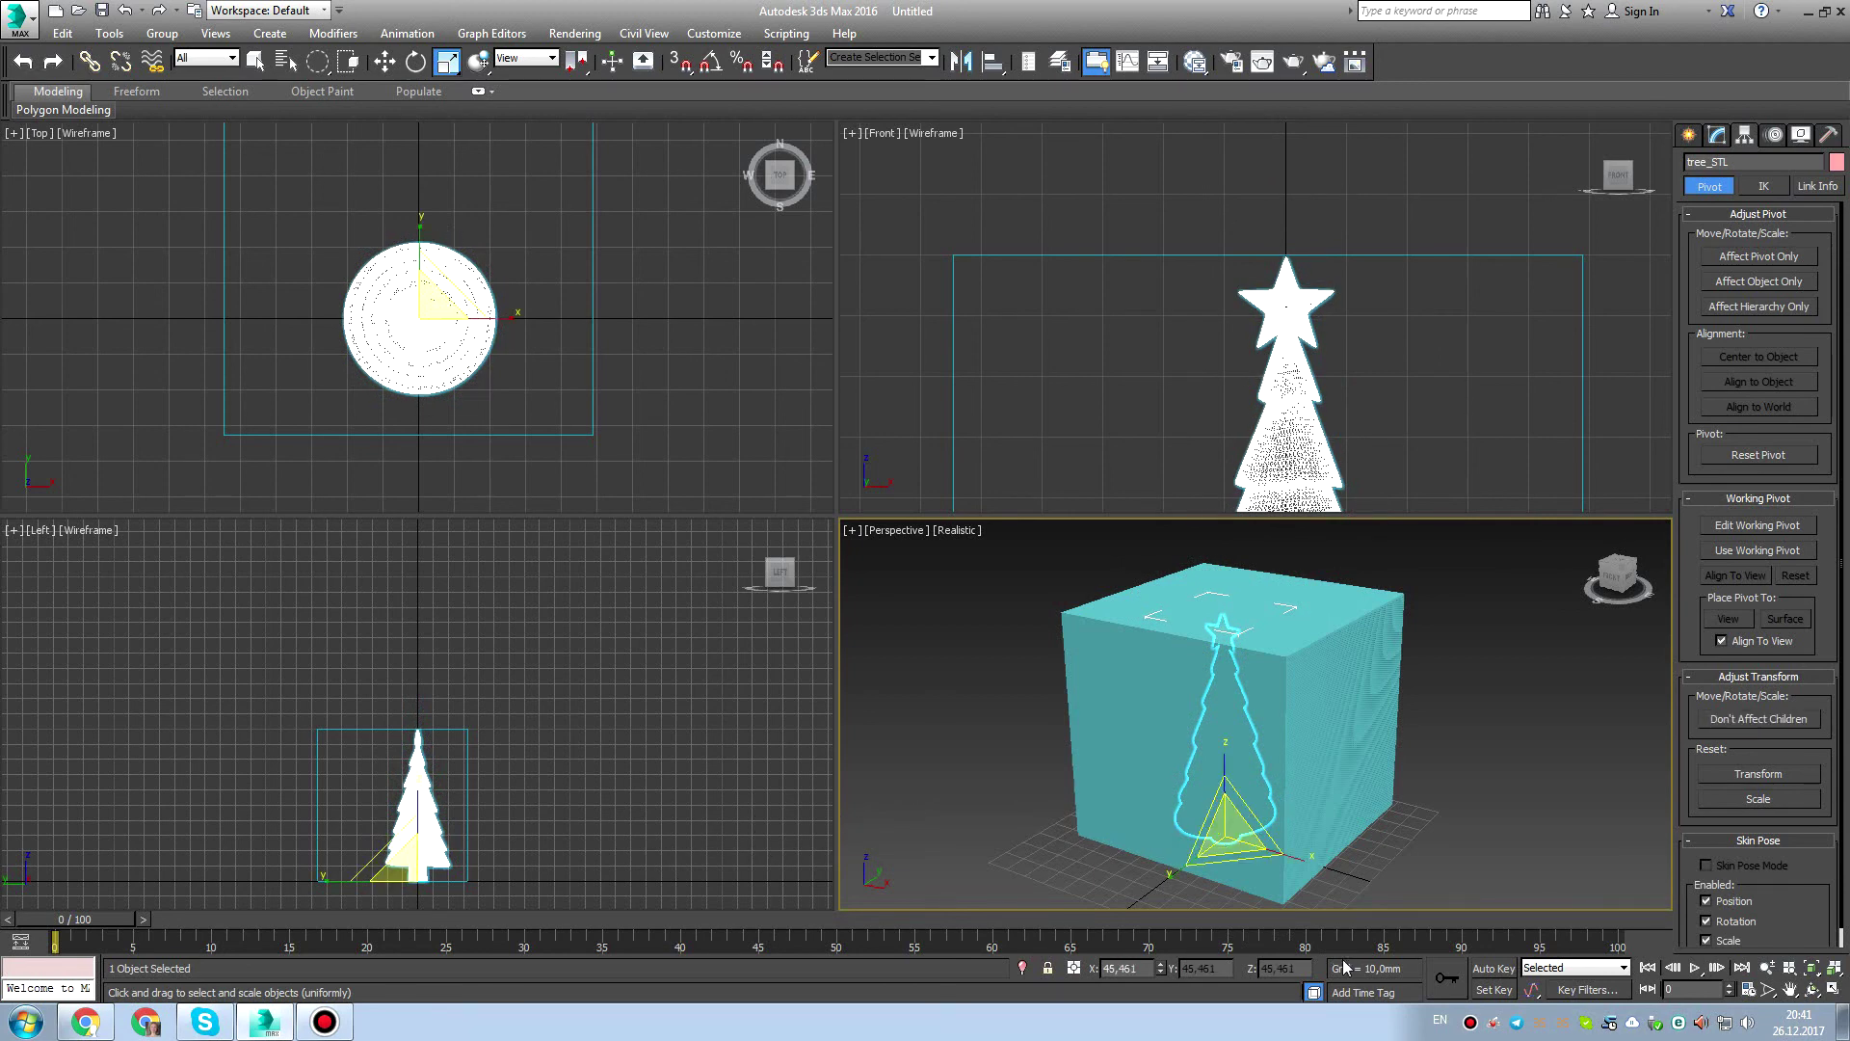
# Fine-tune the tree's uniform scale to about 45.9 percent, aligning the star's tip with the box's top edge in the front view.
pyautogui.moveTo(1403, 809); pyautogui.dragTo(1394, 846, button='middle')
pyautogui.moveTo(1371, 358)
pyautogui.mouseDown(button='middle')
pyautogui.moveTo(1384, 446)
pyautogui.moveTo(1334, 235)
pyautogui.moveTo(1363, 372)
pyautogui.mouseUp(button='middle')
pyautogui.scroll(2, 1371, 434)
pyautogui.scroll(-3, 1390, 437)
pyautogui.scroll(-2, 1368, 368)
pyautogui.moveTo(1256, 703); pyautogui.dragTo(1292, 639, button='middle')
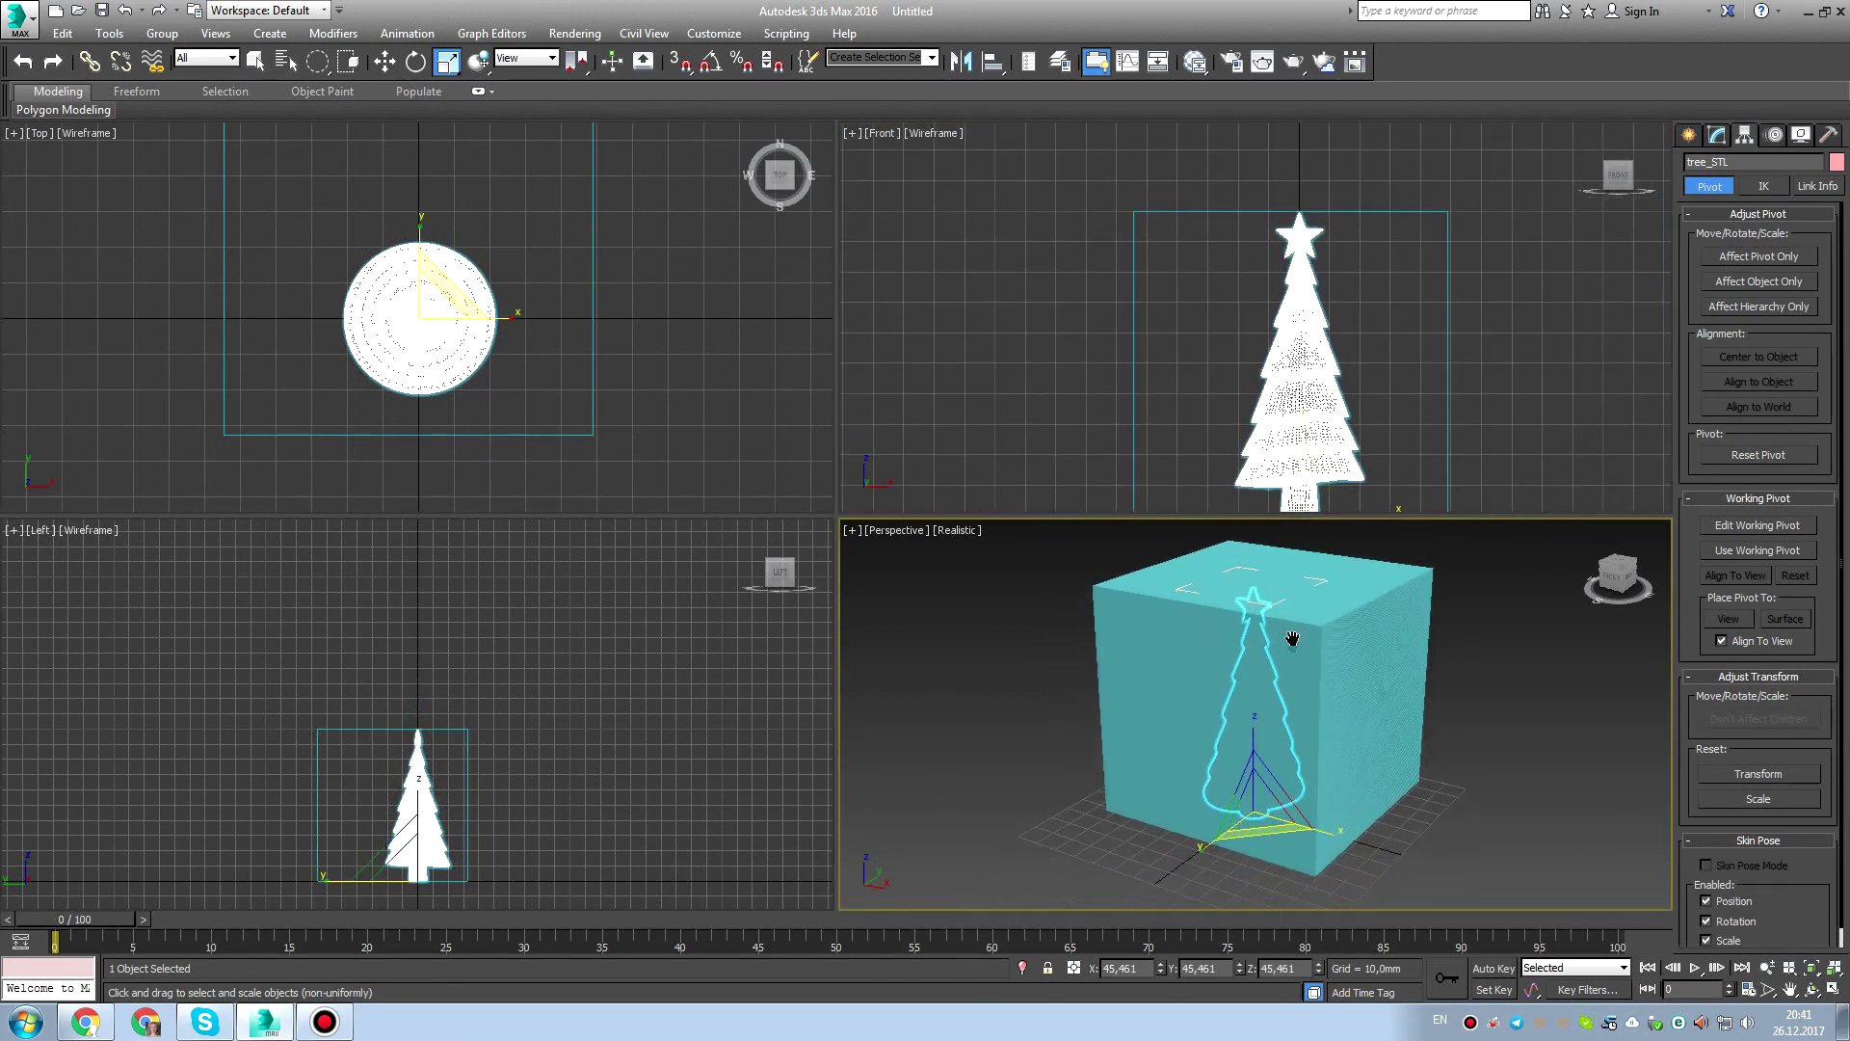
pyautogui.scroll(3, 1292, 639)
pyautogui.moveTo(1246, 877); pyautogui.dragTo(1247, 863)
pyautogui.scroll(5, 1497, 505)
pyautogui.moveTo(1498, 512); pyautogui.dragTo(1523, 530, button='middle')
pyautogui.moveTo(1335, 260); pyautogui.dragTo(1385, 473, button='middle')
pyautogui.moveTo(1369, 643); pyautogui.dragTo(1366, 630, button='middle')
pyautogui.moveTo(1256, 851); pyautogui.dragTo(1252, 854)
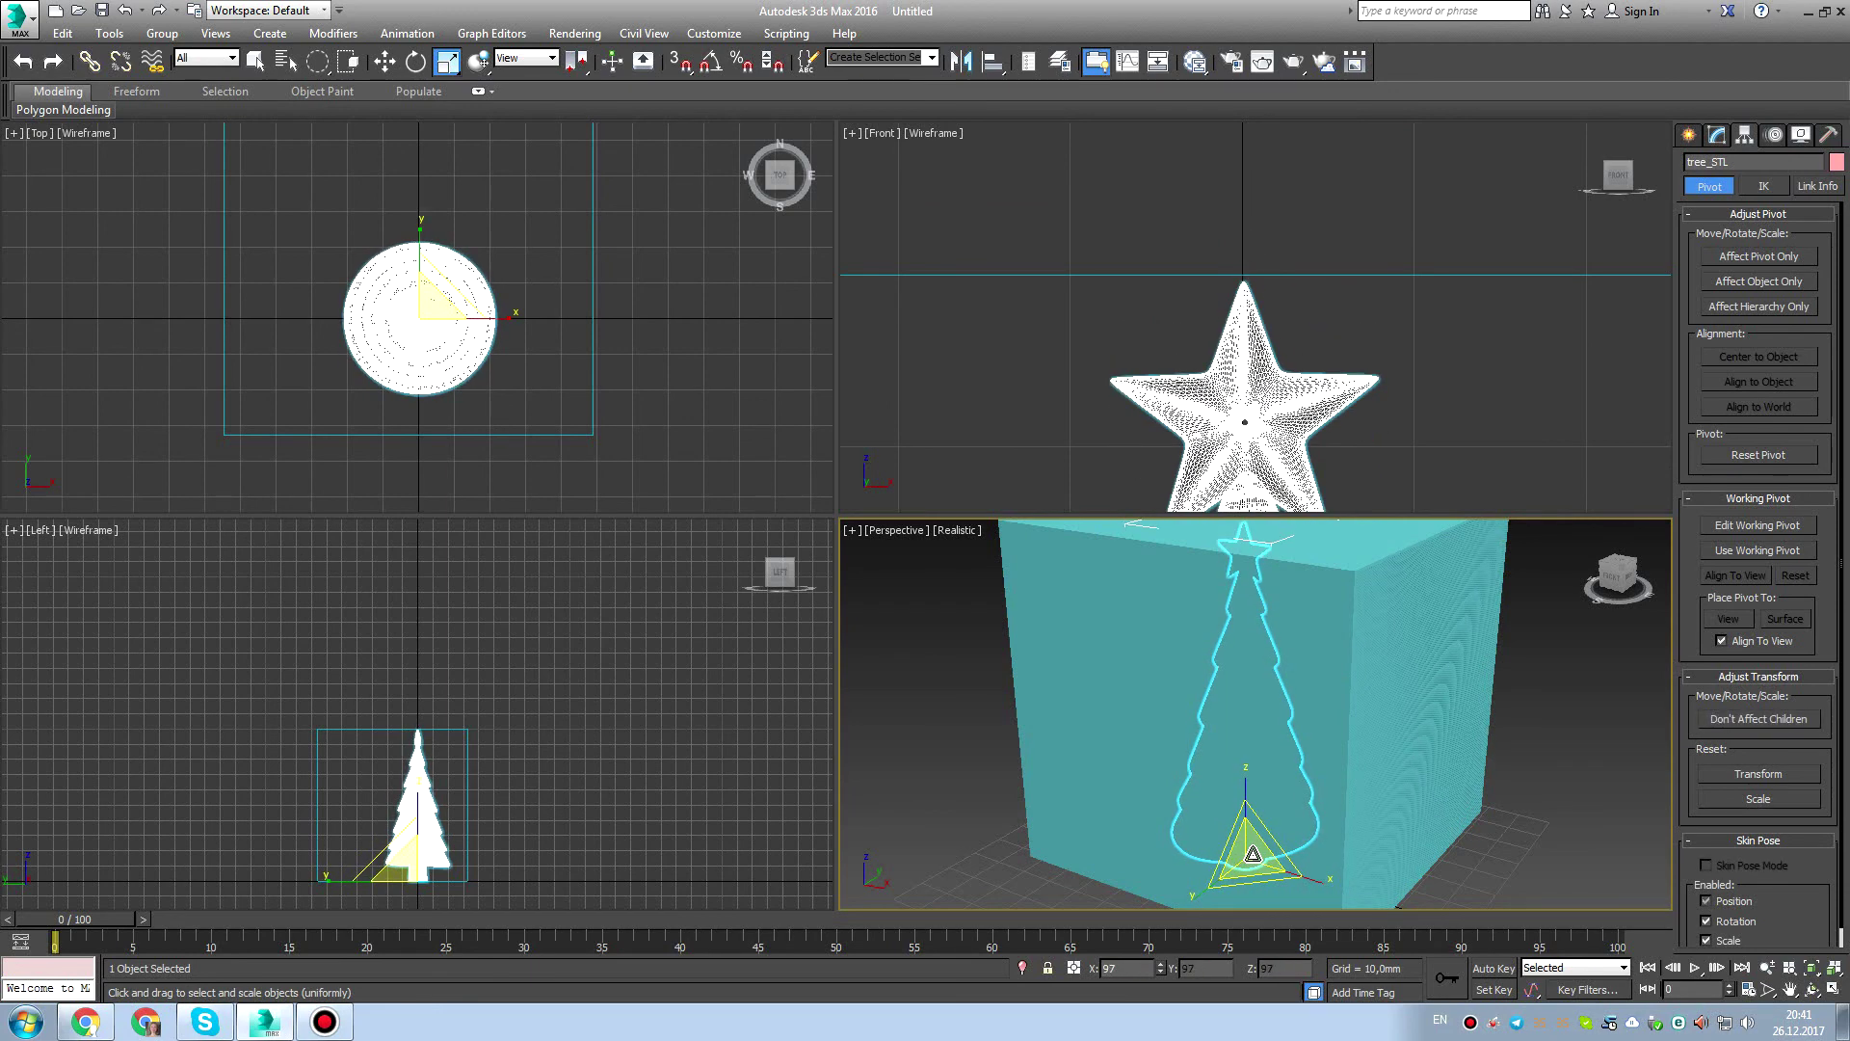
pyautogui.moveTo(1252, 853); pyautogui.dragTo(1253, 852)
pyautogui.moveTo(1358, 639); pyautogui.dragTo(1288, 674, button='middle')
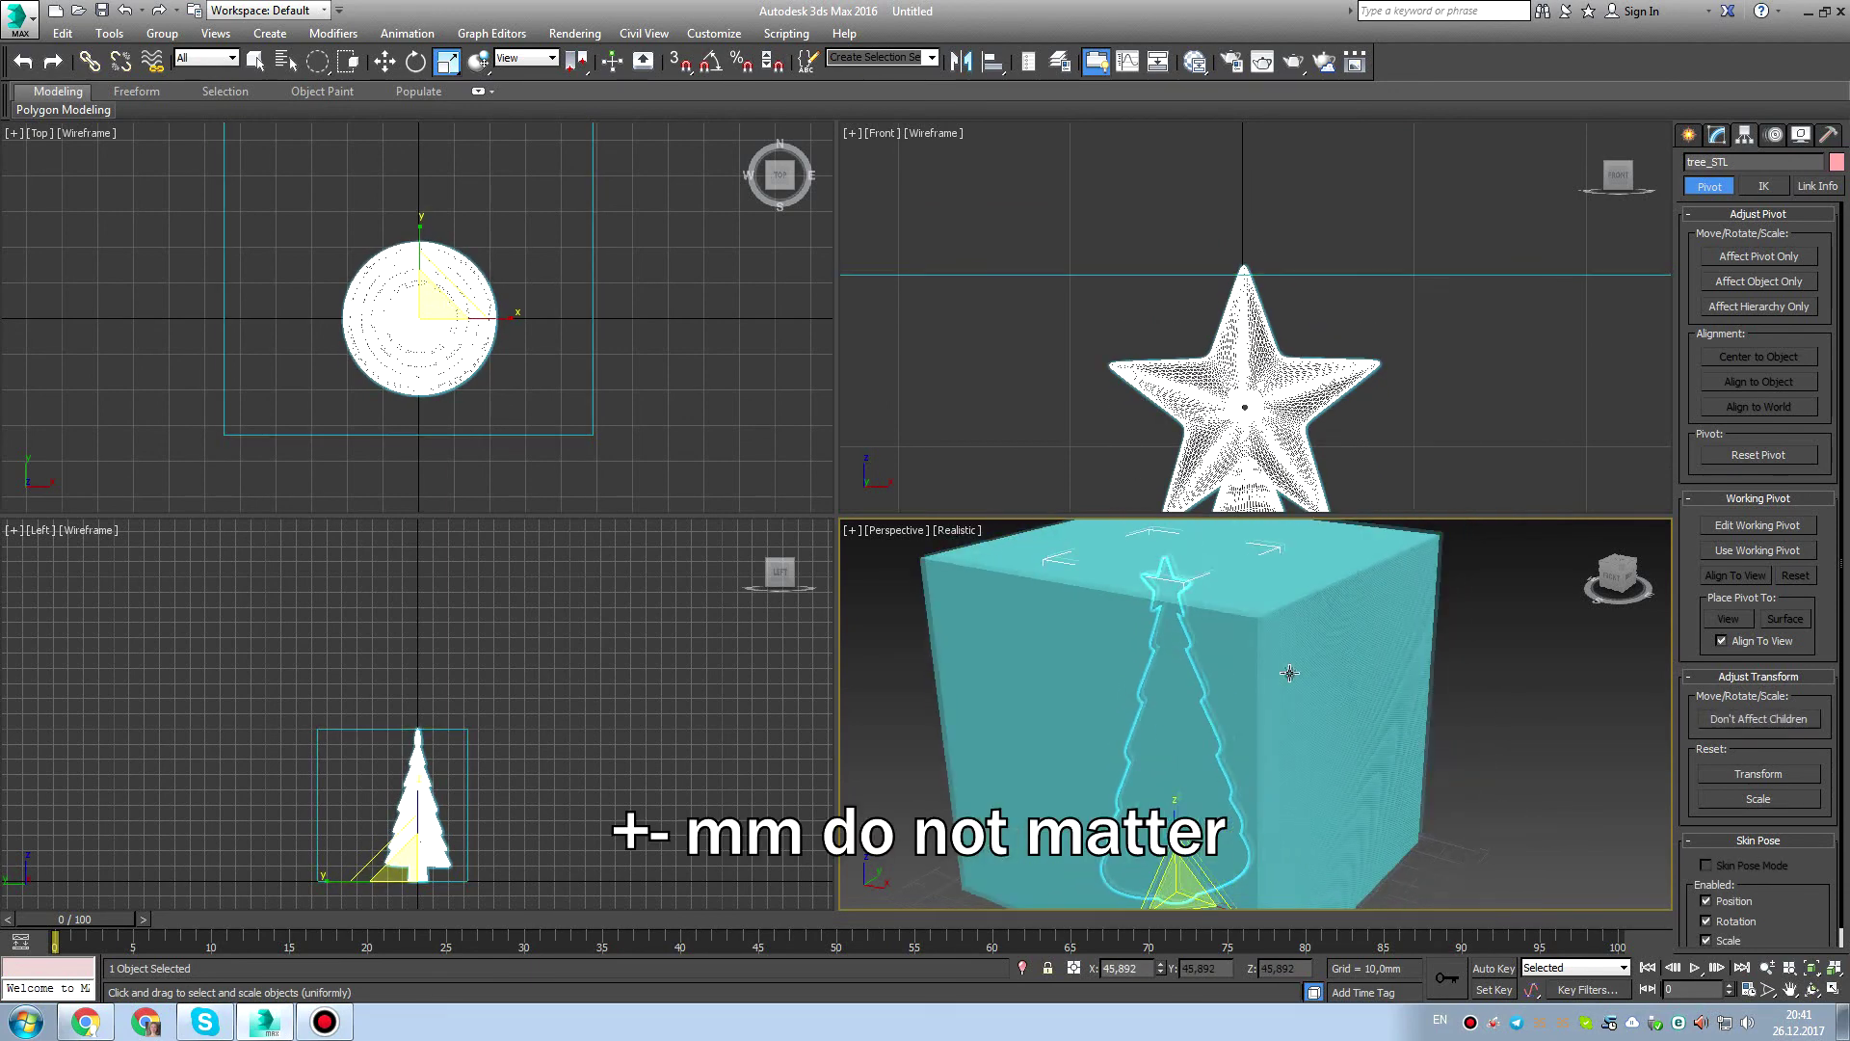
pyautogui.scroll(-5, 1288, 674)
pyautogui.moveTo(1319, 478); pyautogui.dragTo(1265, 301, button='middle')
pyautogui.scroll(-10, 1282, 372)
pyautogui.scroll(3, 1265, 300)
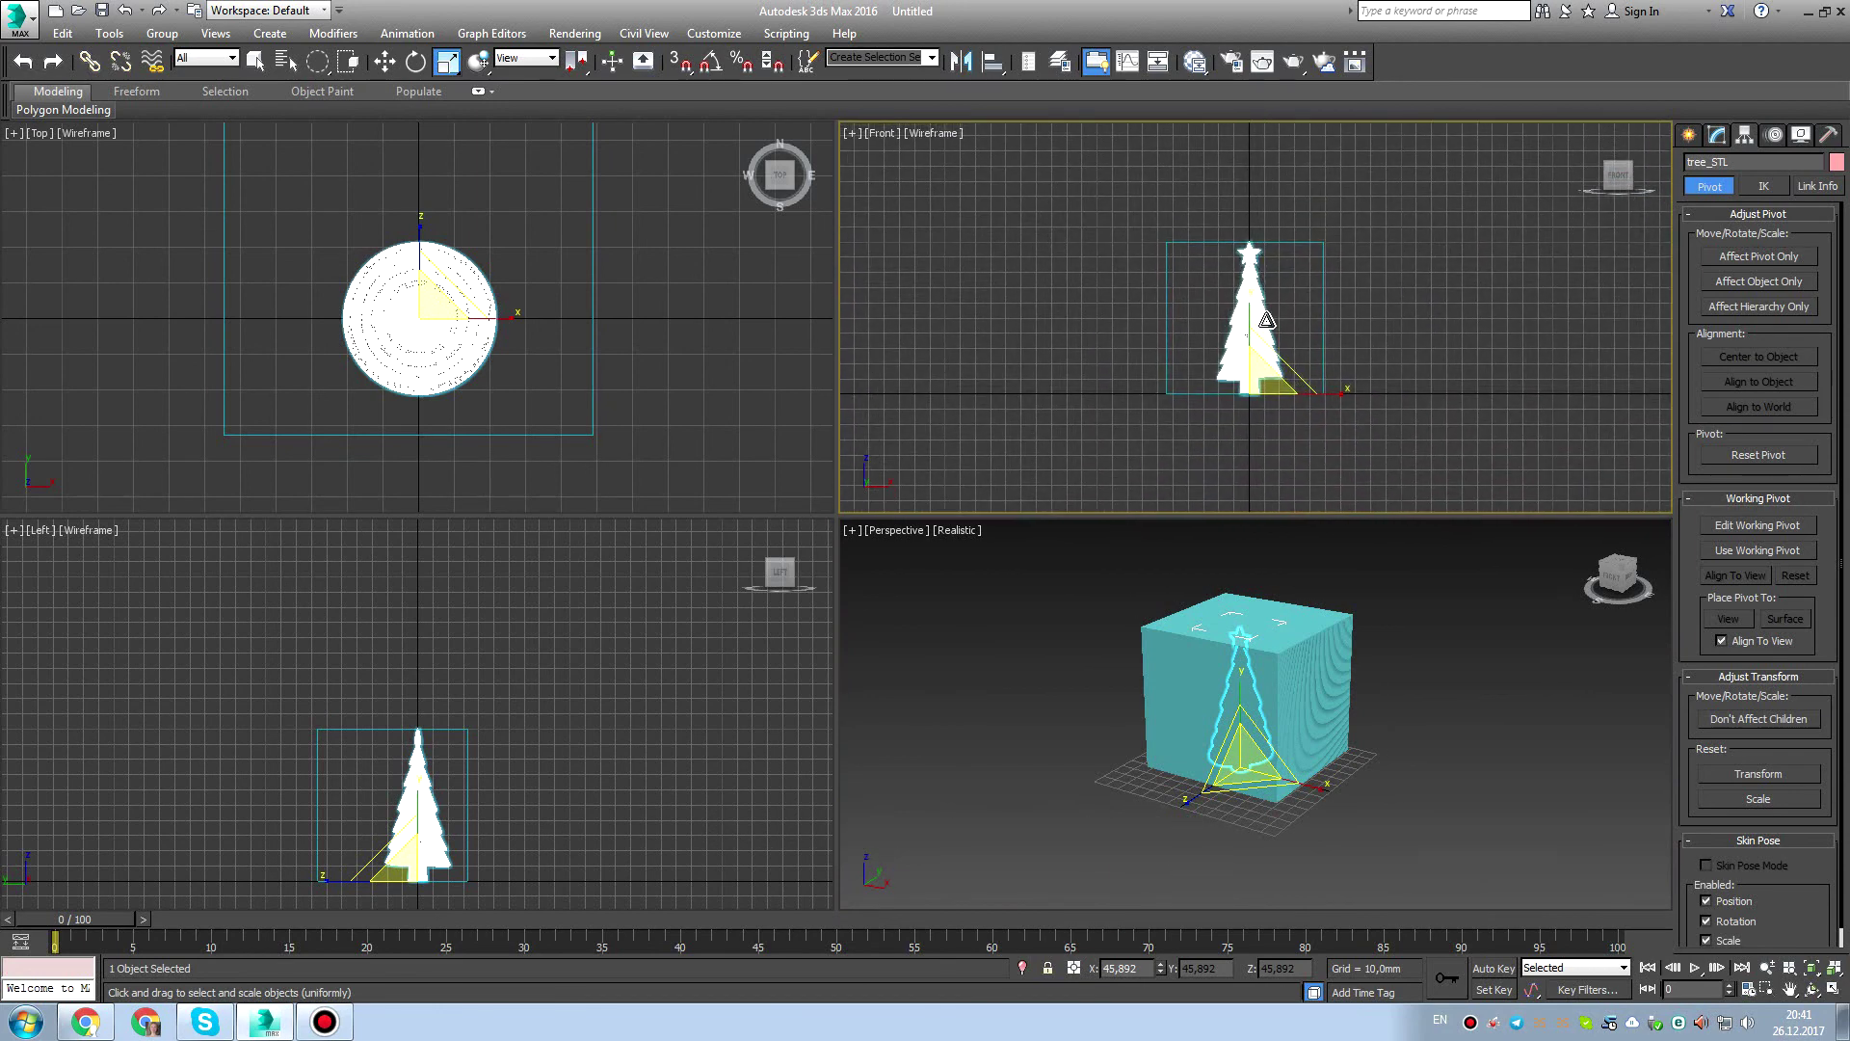
# Delete the reference box and select the tree.
pyautogui.click(1429, 649)
pyautogui.click(1347, 698)
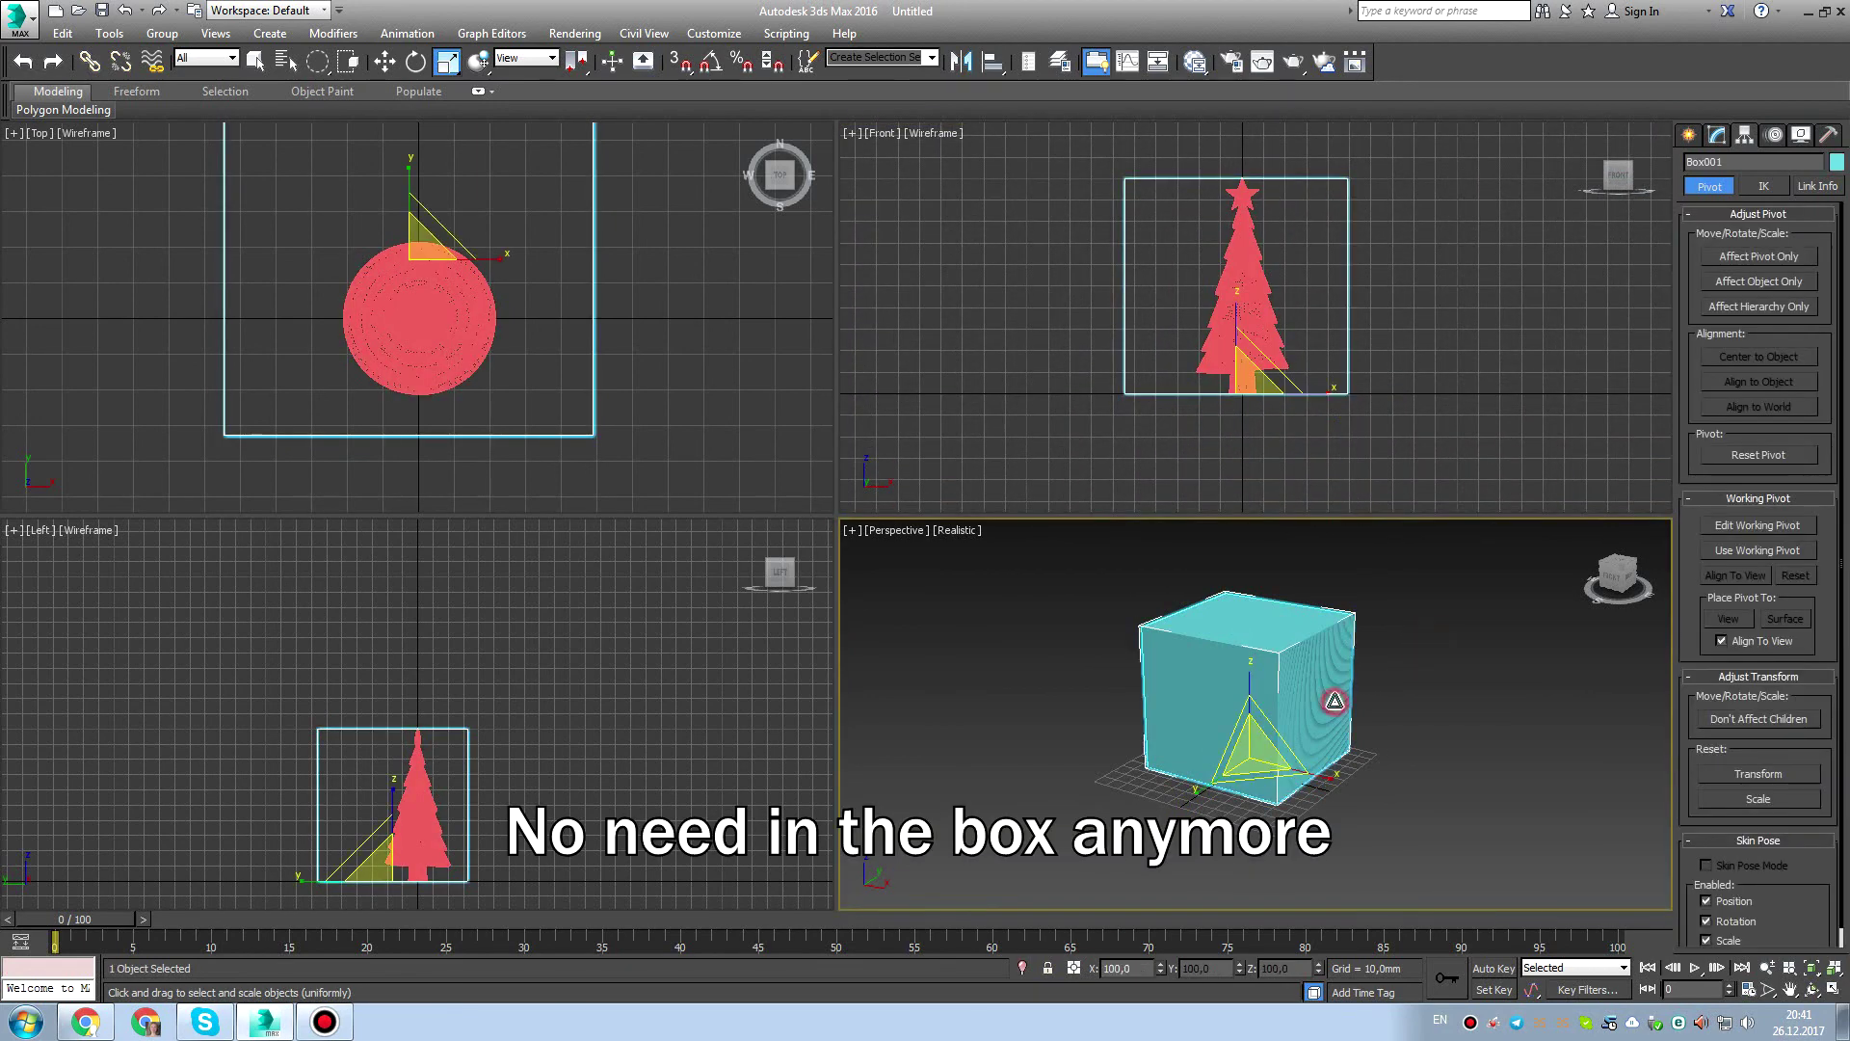
pyautogui.press('Delete')
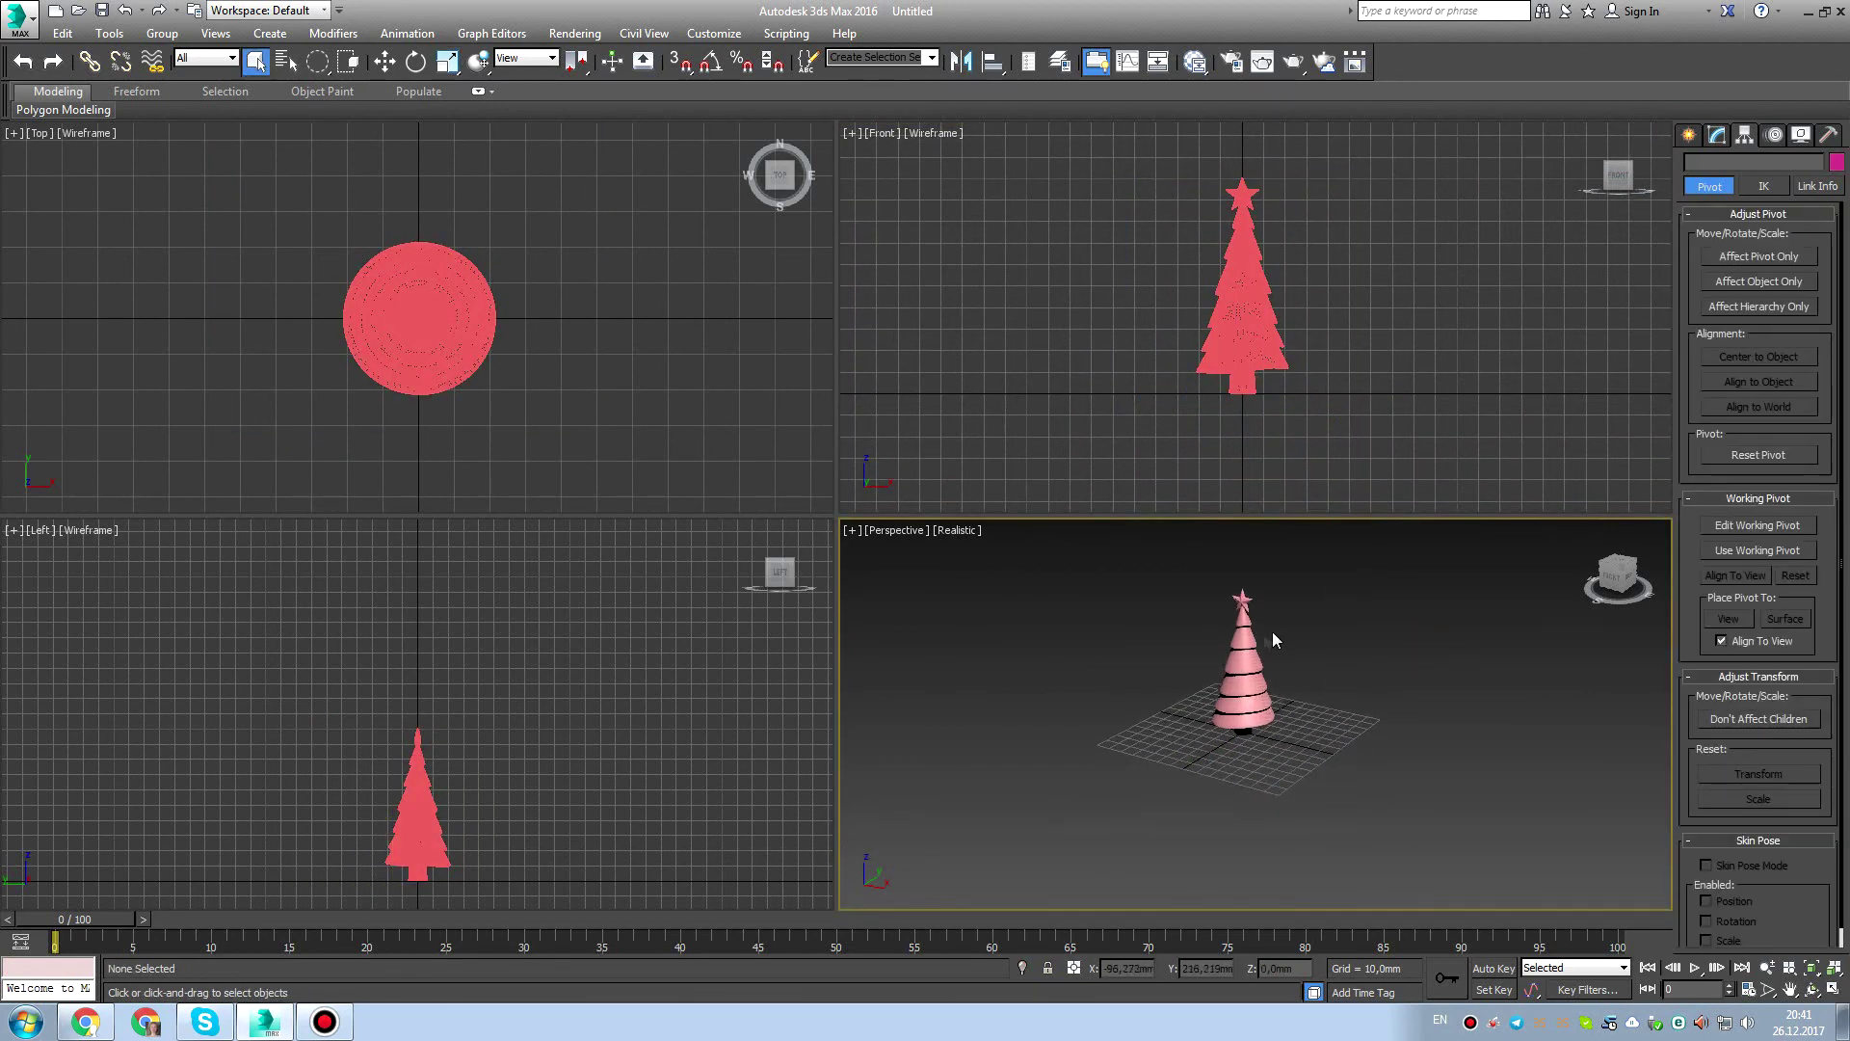
pyautogui.click(1251, 657)
pyautogui.keyDown('alt'); pyautogui.moveTo(1250, 661); pyautogui.dragTo(1291, 684, button='middle'); pyautogui.keyUp('alt')
pyautogui.scroll(4, 1306, 652)
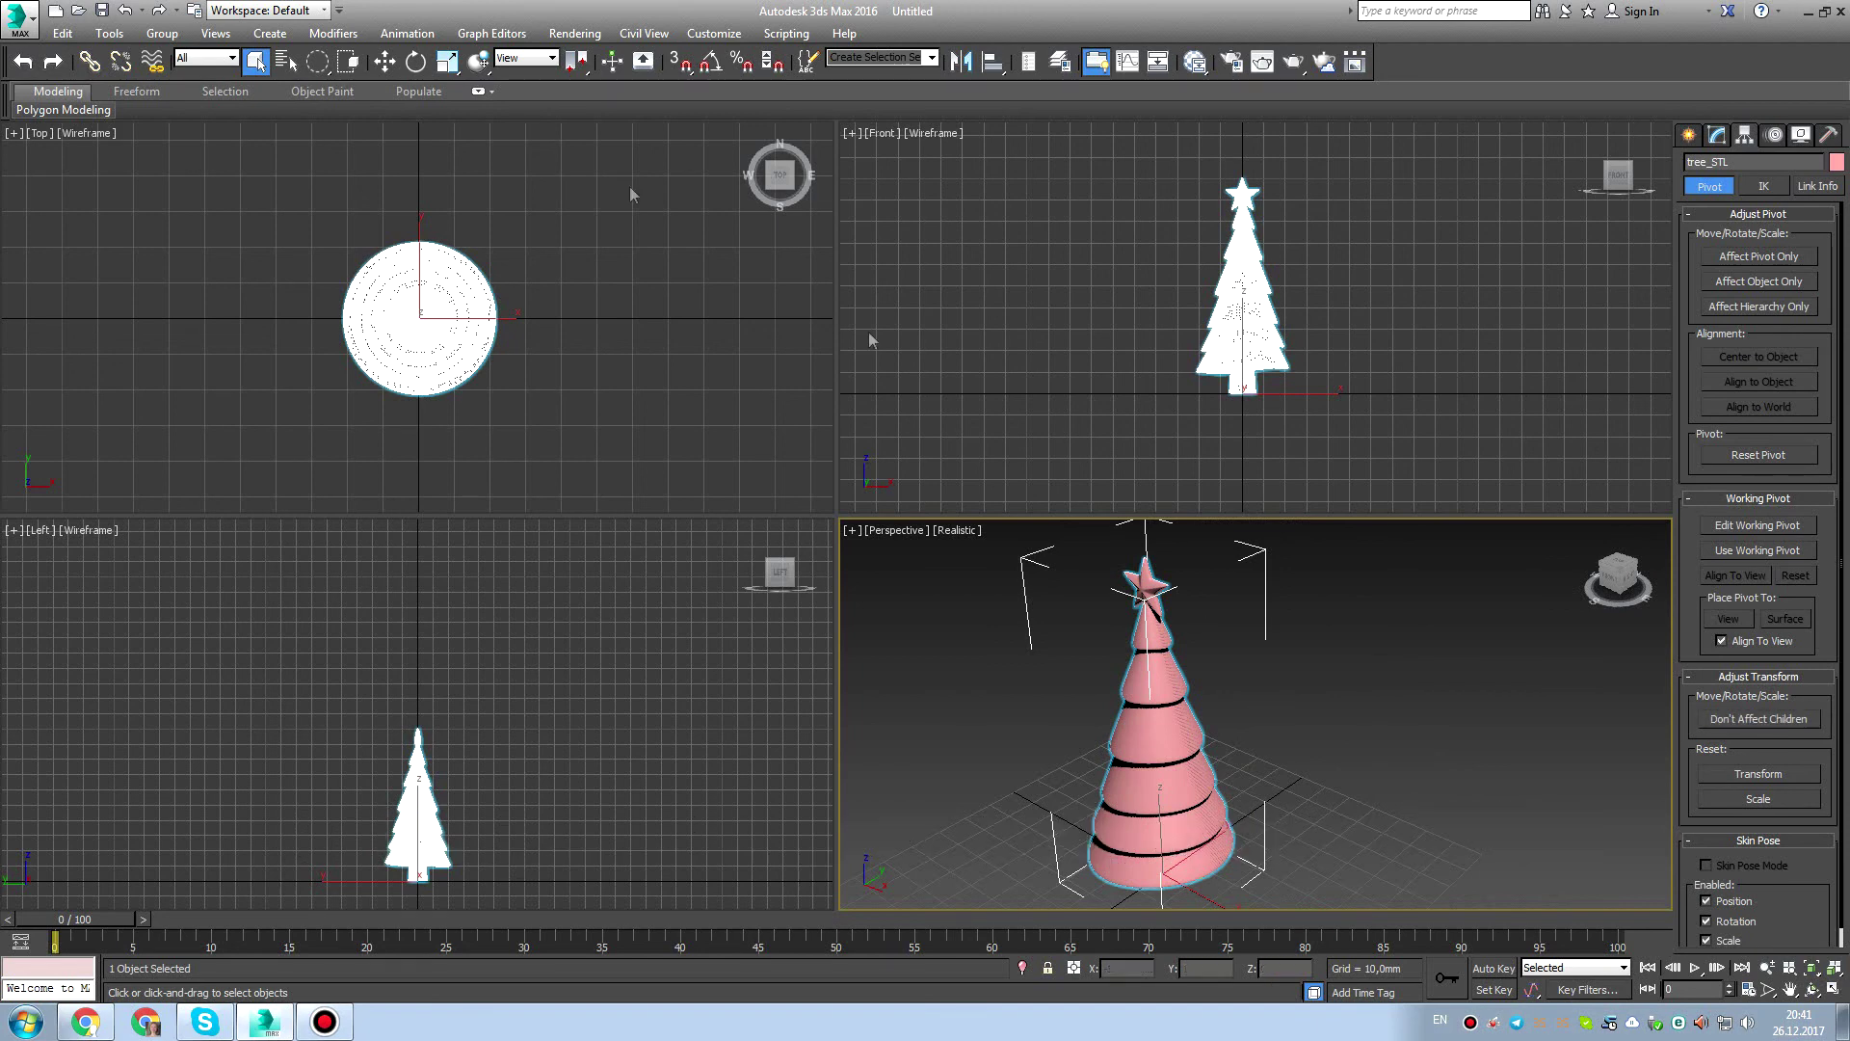
# Set the home grid spacing to 4 mm and check that Grid Points snapping is on.
pyautogui.moveTo(543, 250); pyautogui.dragTo(585, 312, button='middle')
pyautogui.rightClick(681, 66)
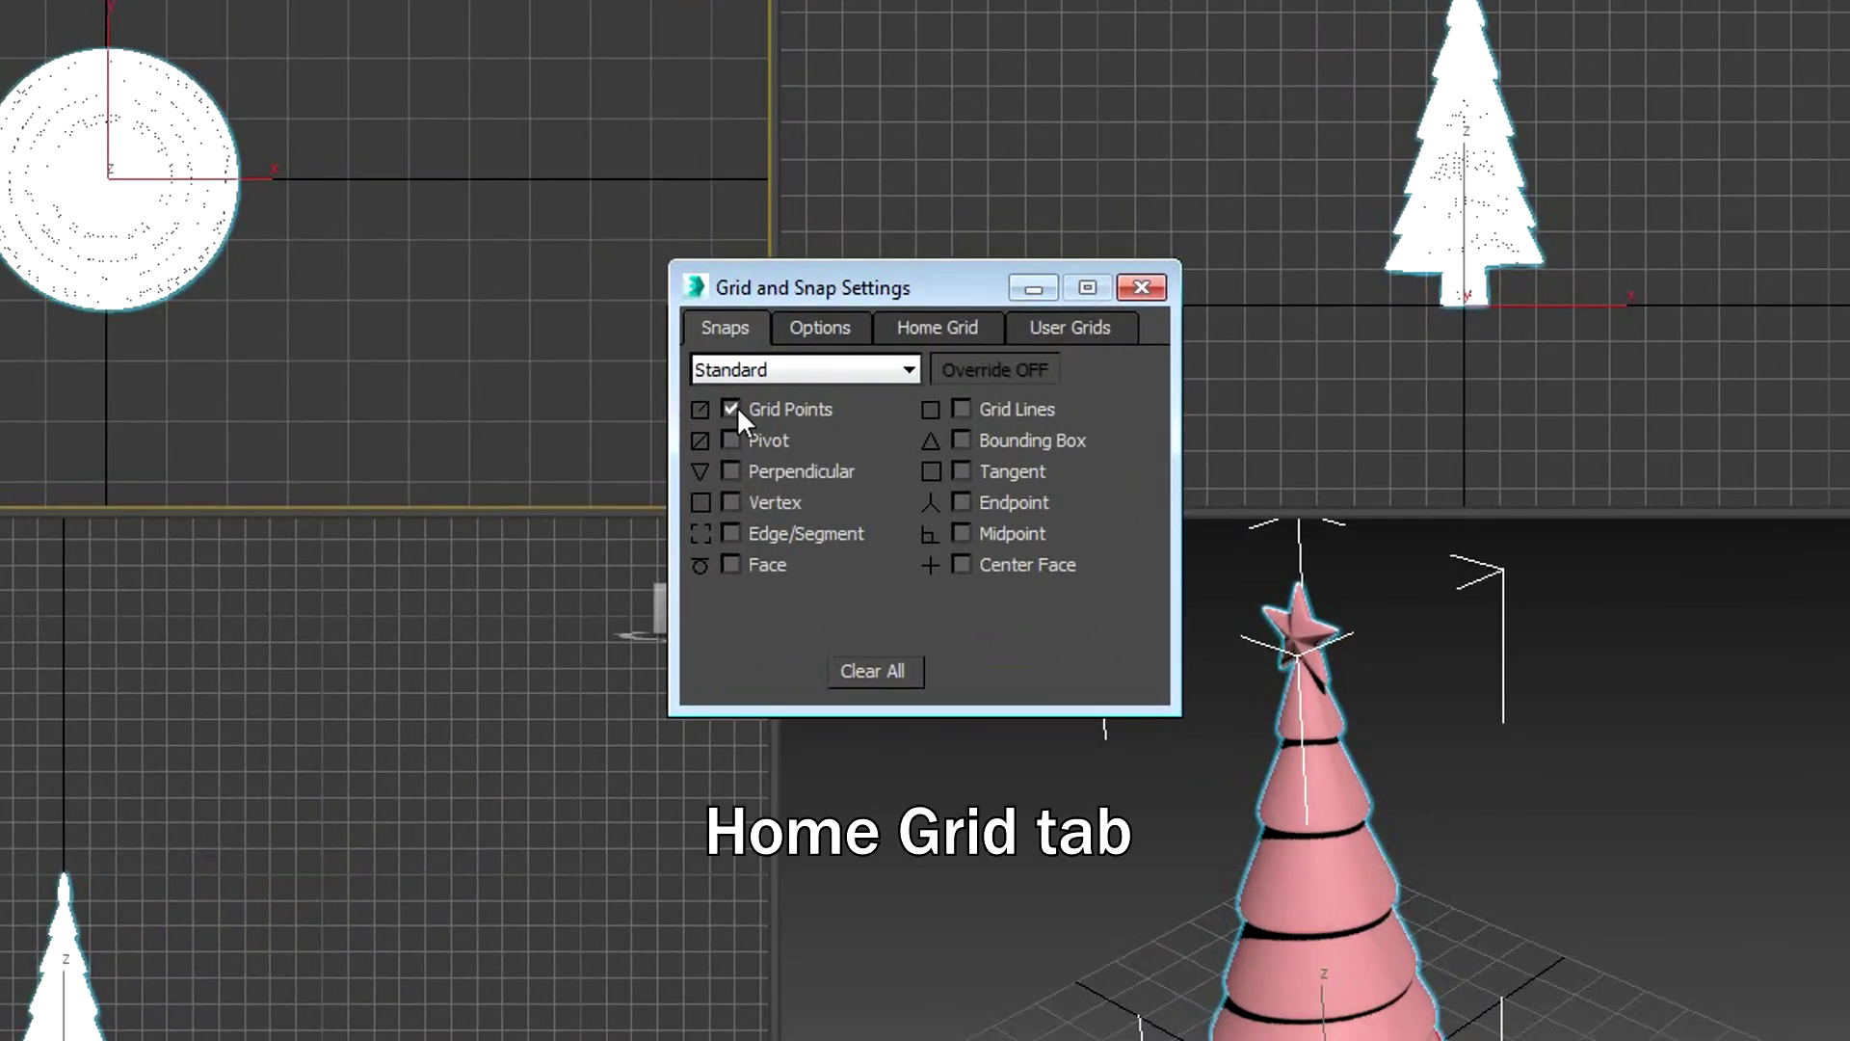
pyautogui.click(942, 325)
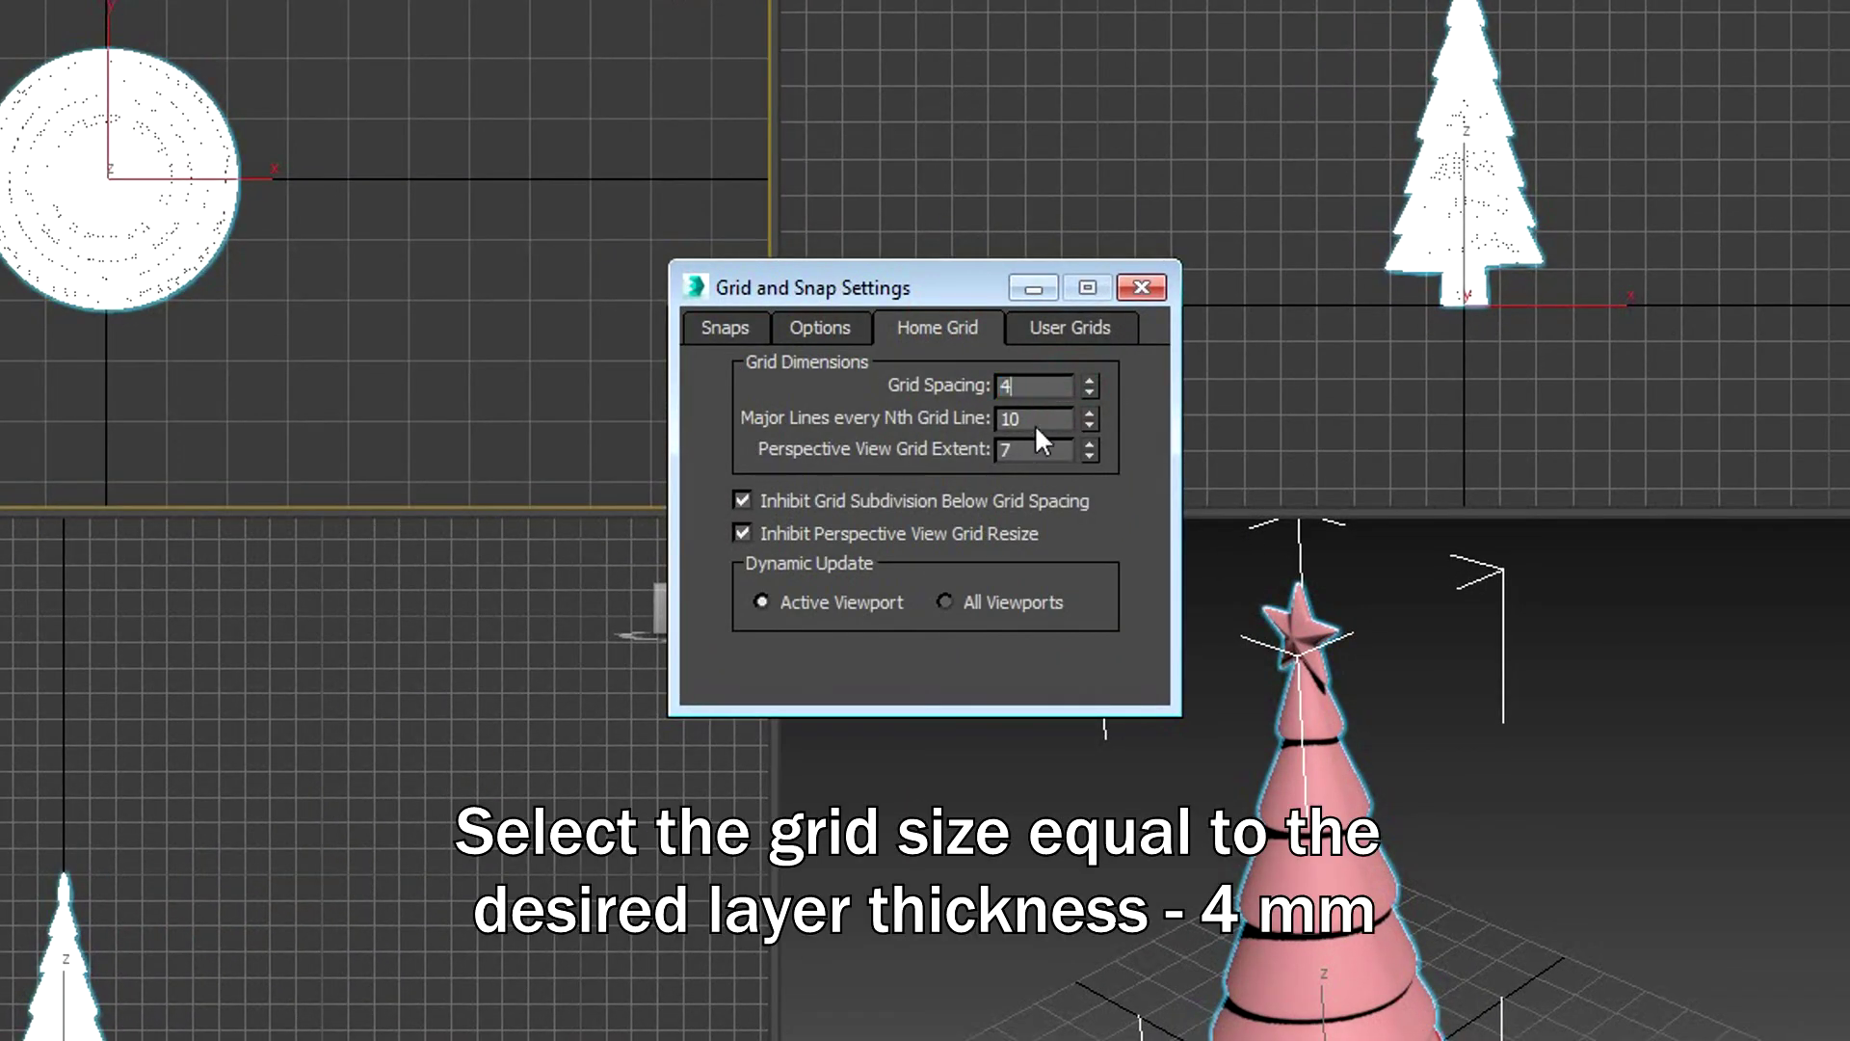
pyautogui.write('4')
pyautogui.press('Tab')
pyautogui.click(730, 329)
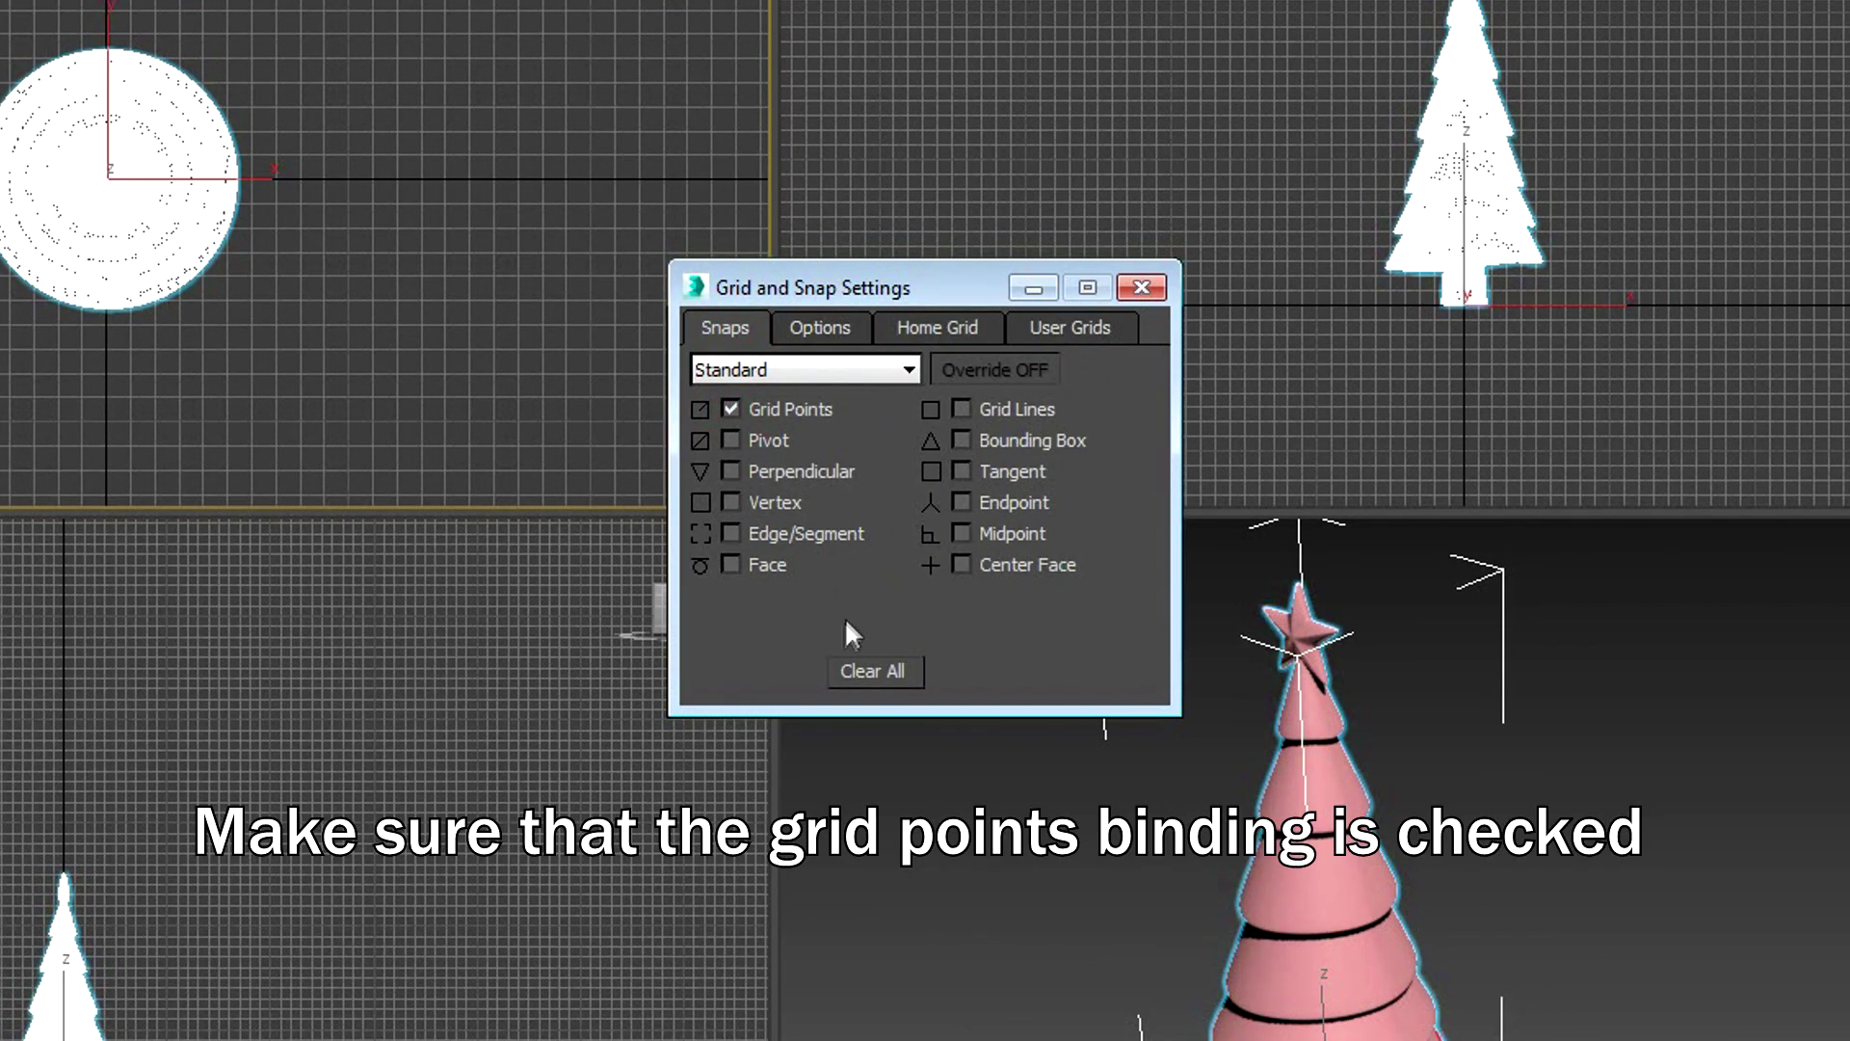
pyautogui.click(1141, 287)
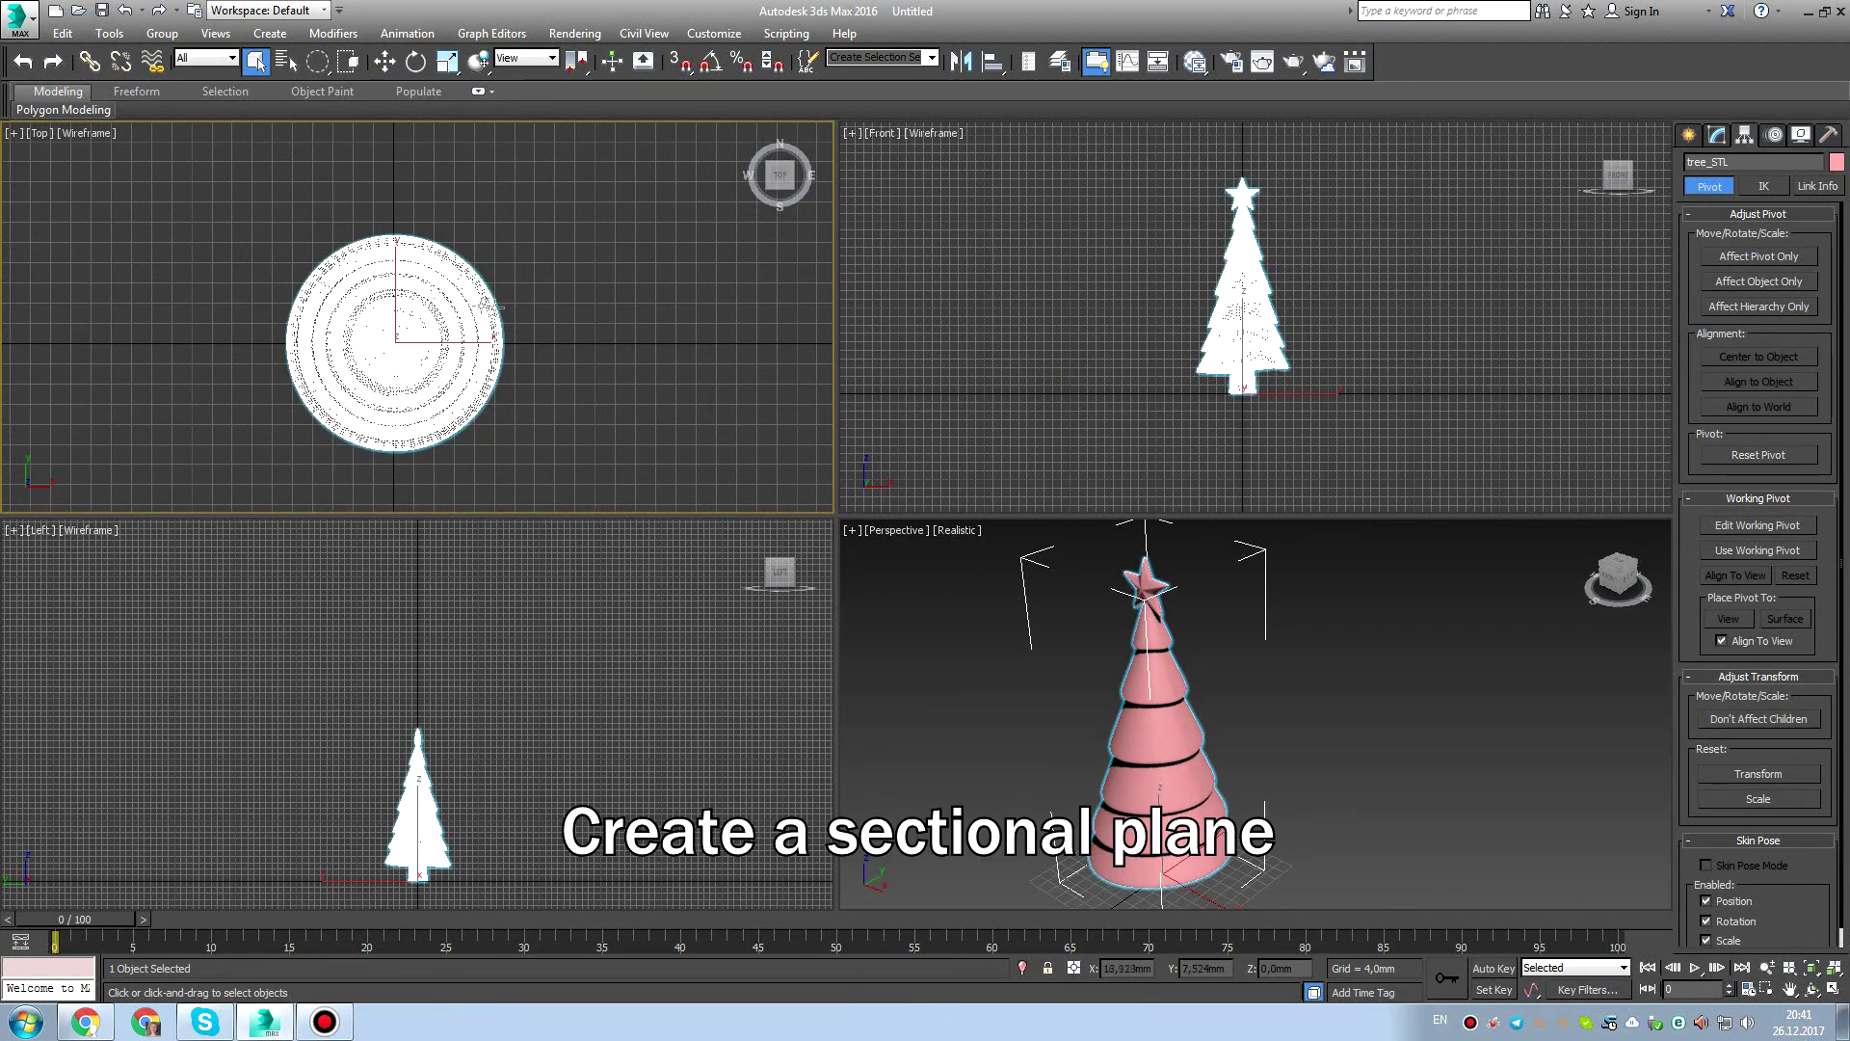
# Create a Section shape across the tree in the front view, giving a vertical cutting plane.
pyautogui.moveTo(1089, 309); pyautogui.dragTo(1075, 332, button='middle')
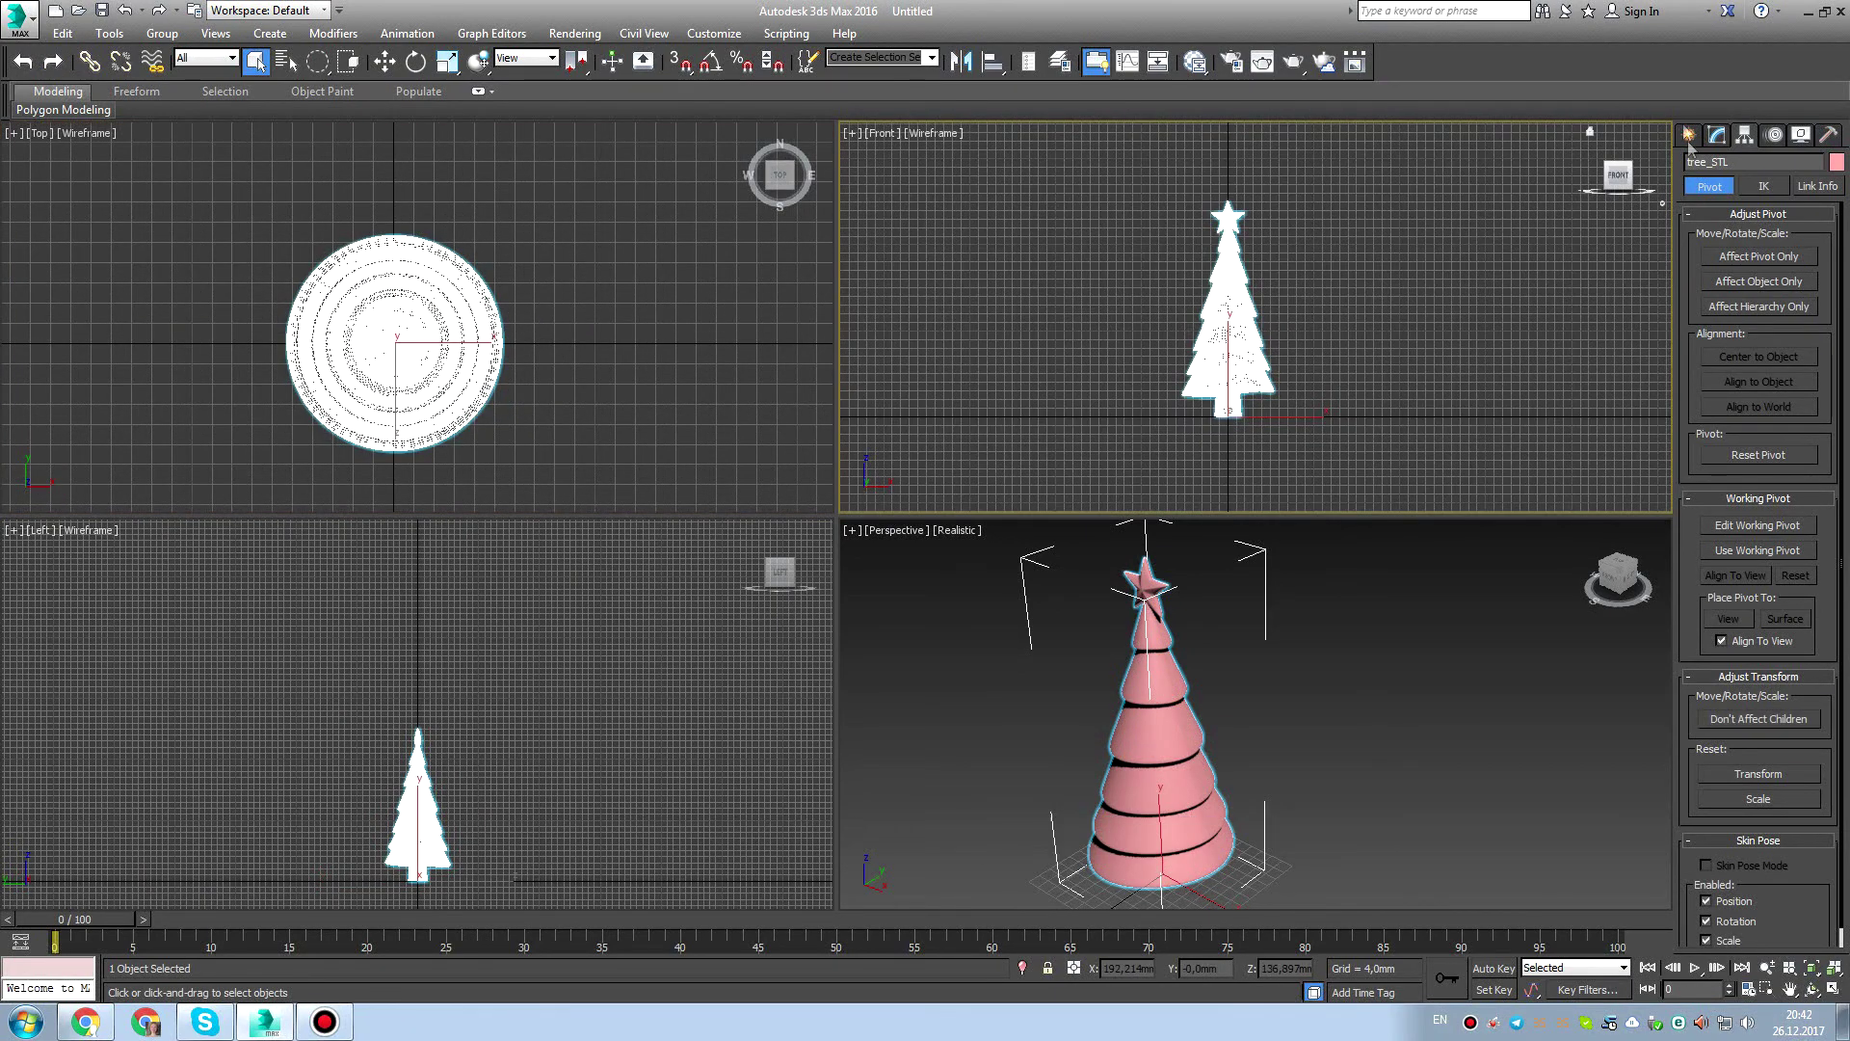
pyautogui.click(1687, 135)
pyautogui.click(1719, 170)
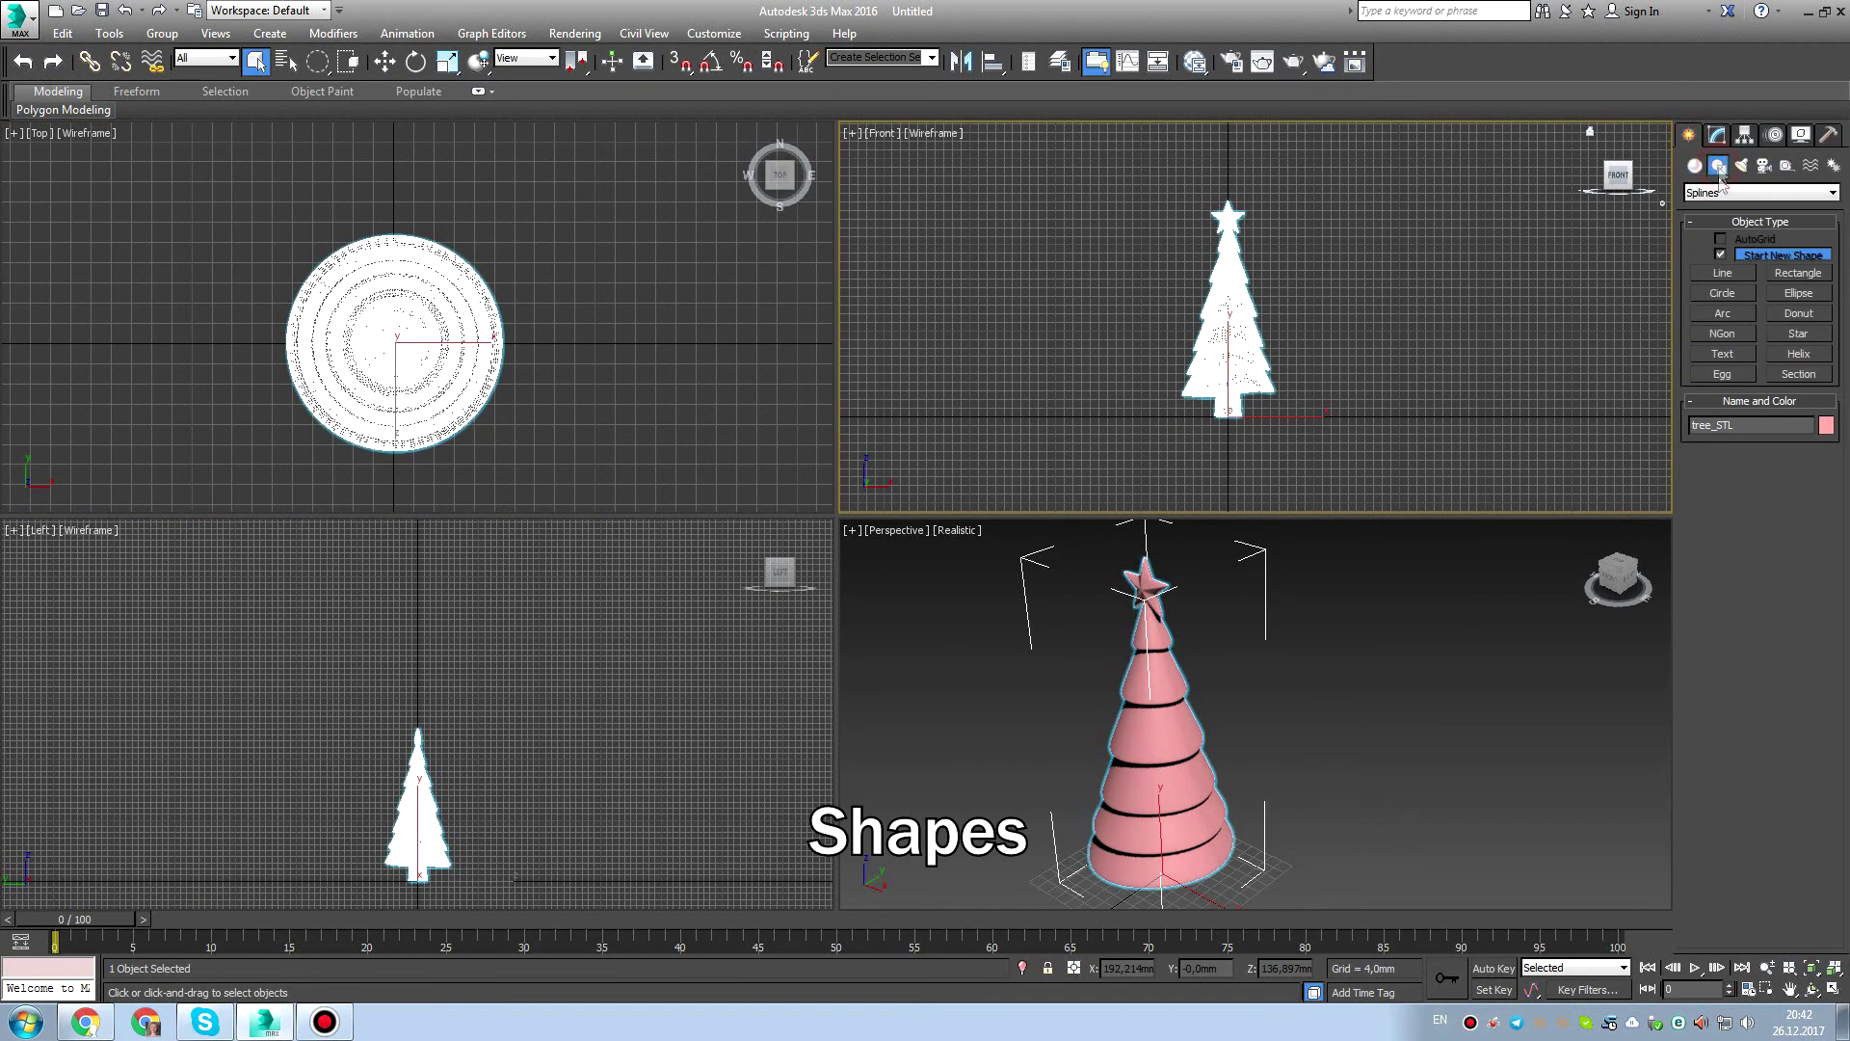
pyautogui.click(1799, 374)
pyautogui.moveTo(1102, 186); pyautogui.dragTo(1341, 385)
pyautogui.rightClick(1256, 296)
pyautogui.moveTo(1129, 162); pyautogui.dragTo(1258, 288)
# Turn on 3D snapping and move the section plane in the top view to grid point X 24, Y -20, Z 0 mm.
pyautogui.scroll(5, 579, 366)
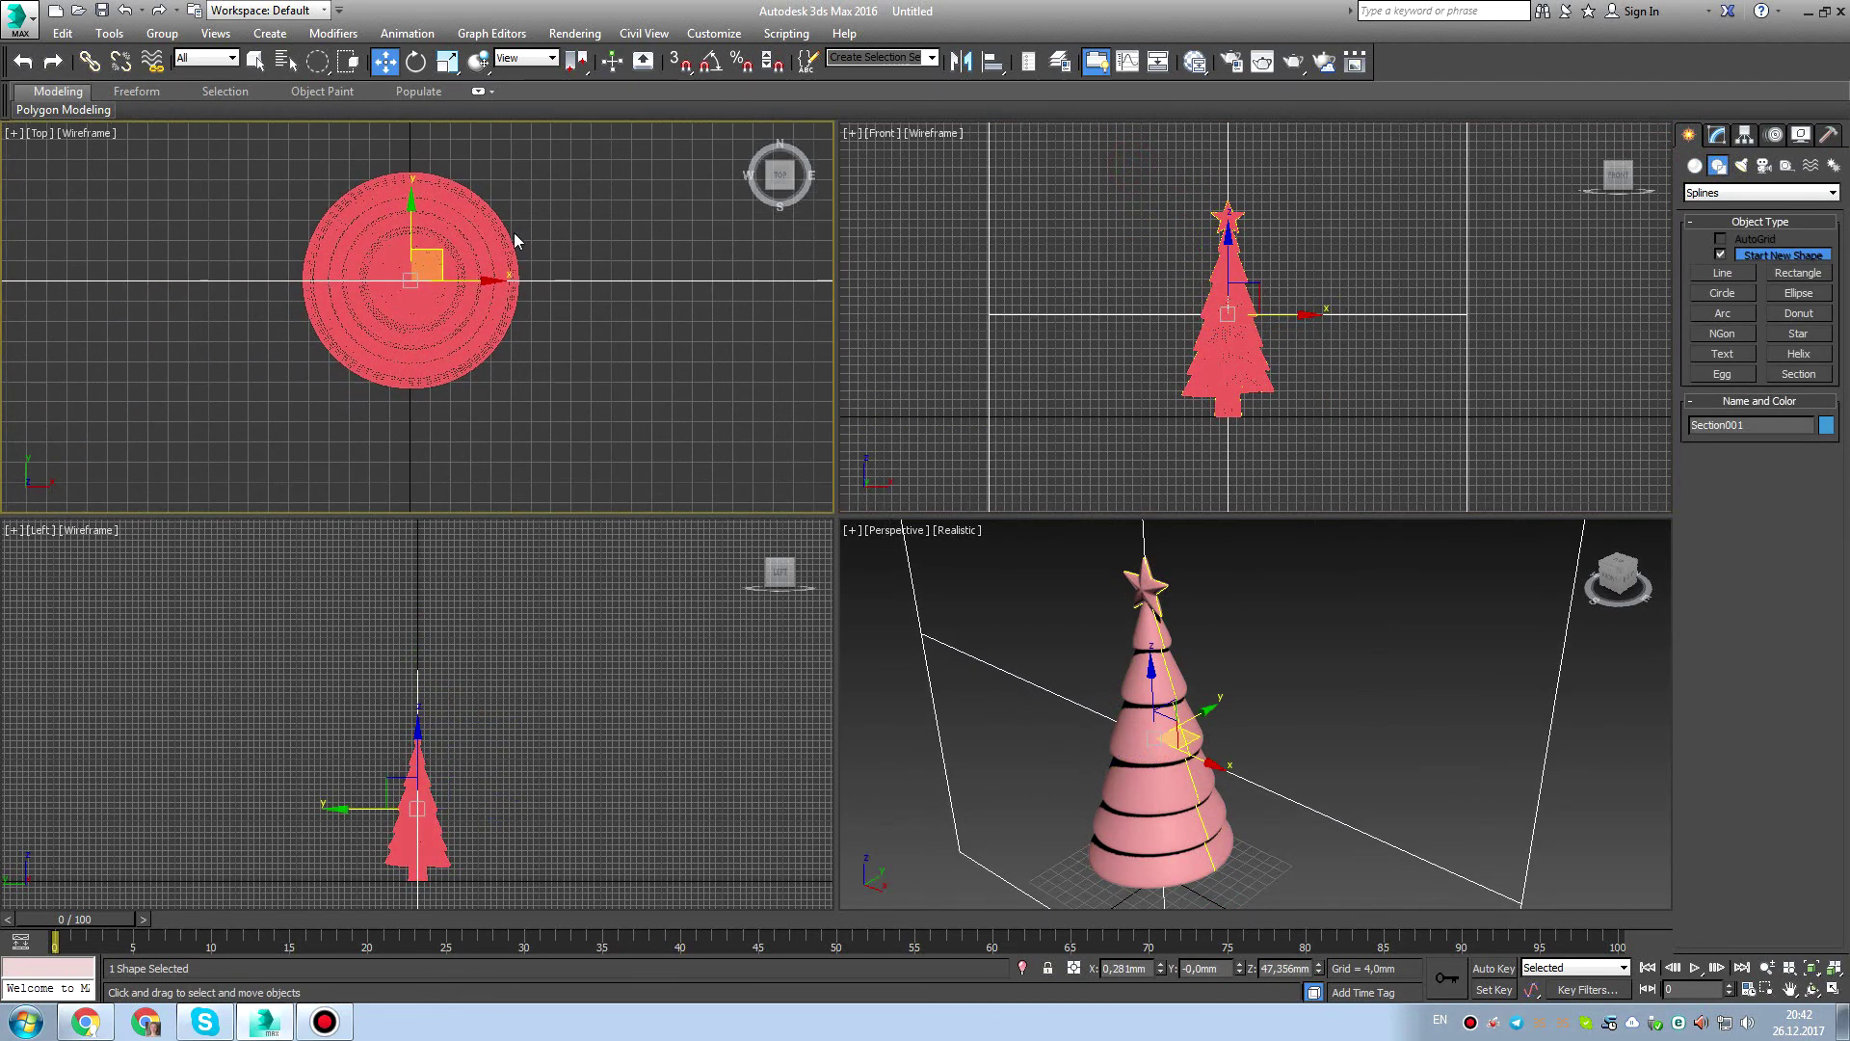
pyautogui.moveTo(628, 317); pyautogui.dragTo(627, 317, button='middle')
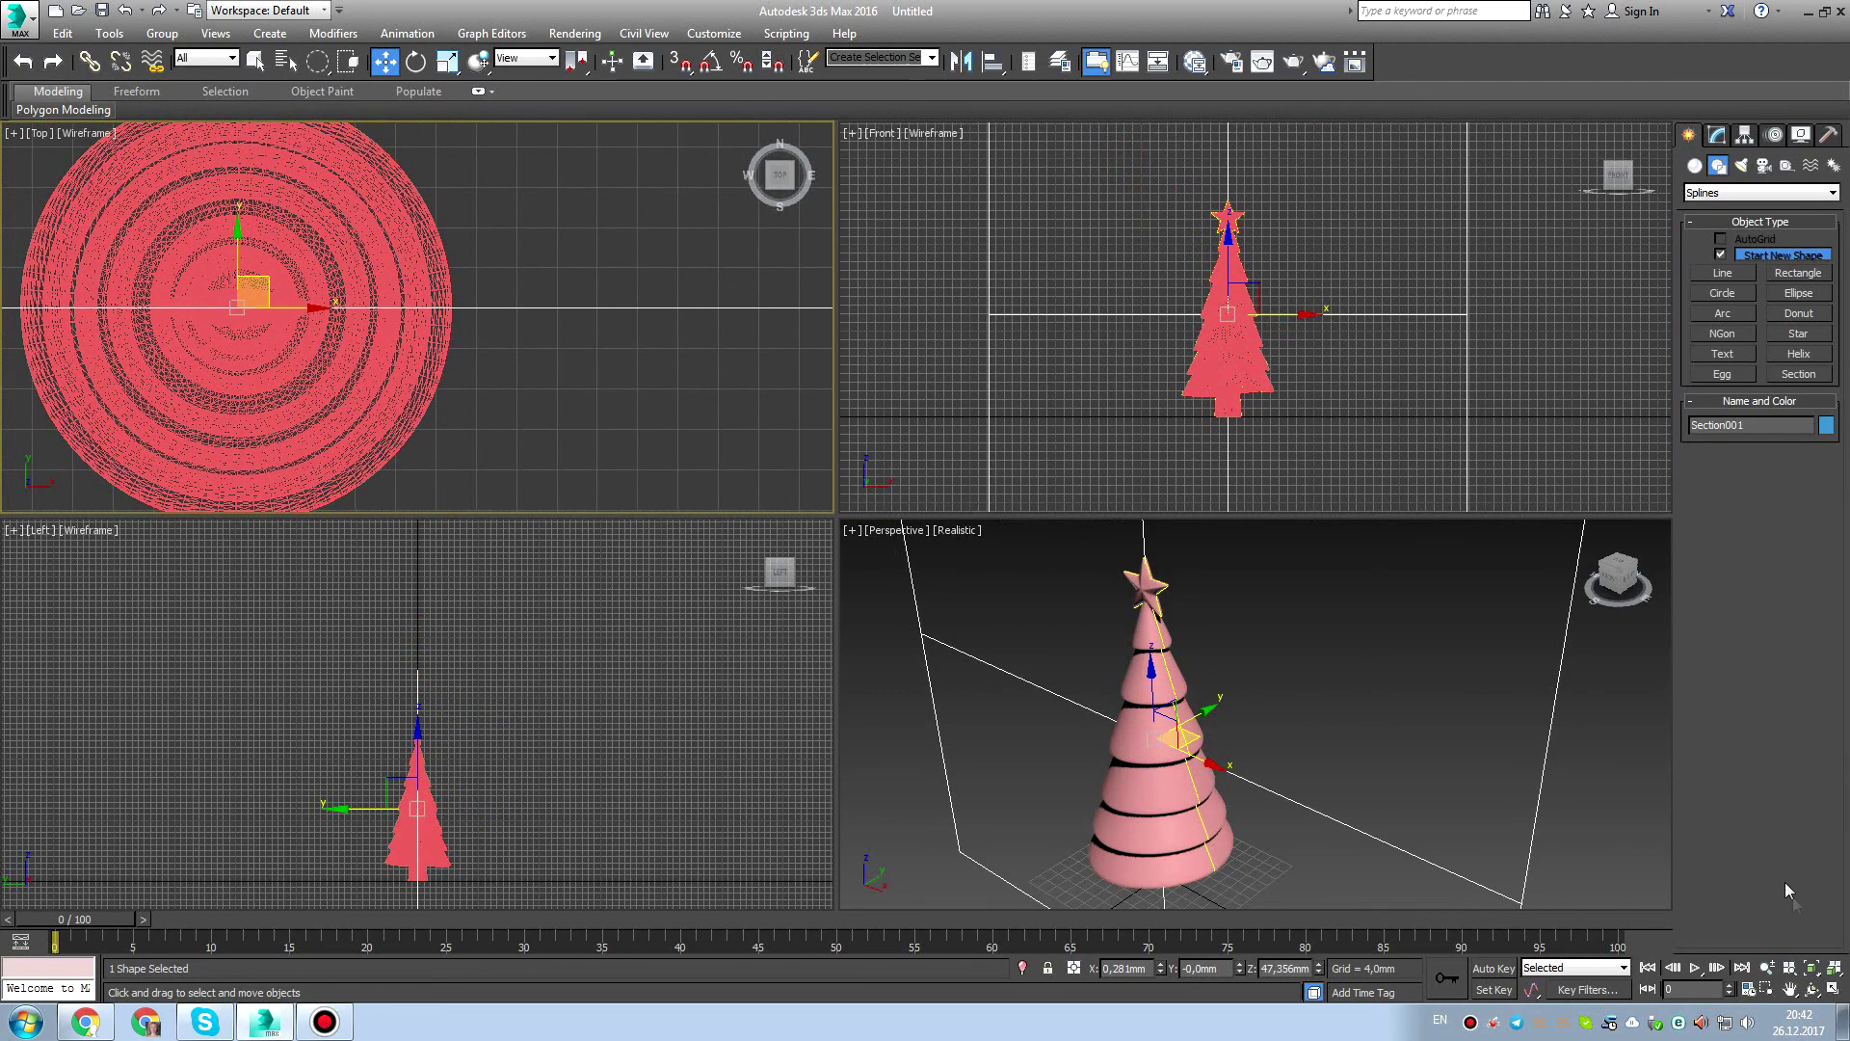
pyautogui.click(1834, 994)
pyautogui.moveTo(1257, 587); pyautogui.dragTo(1116, 600, button='middle')
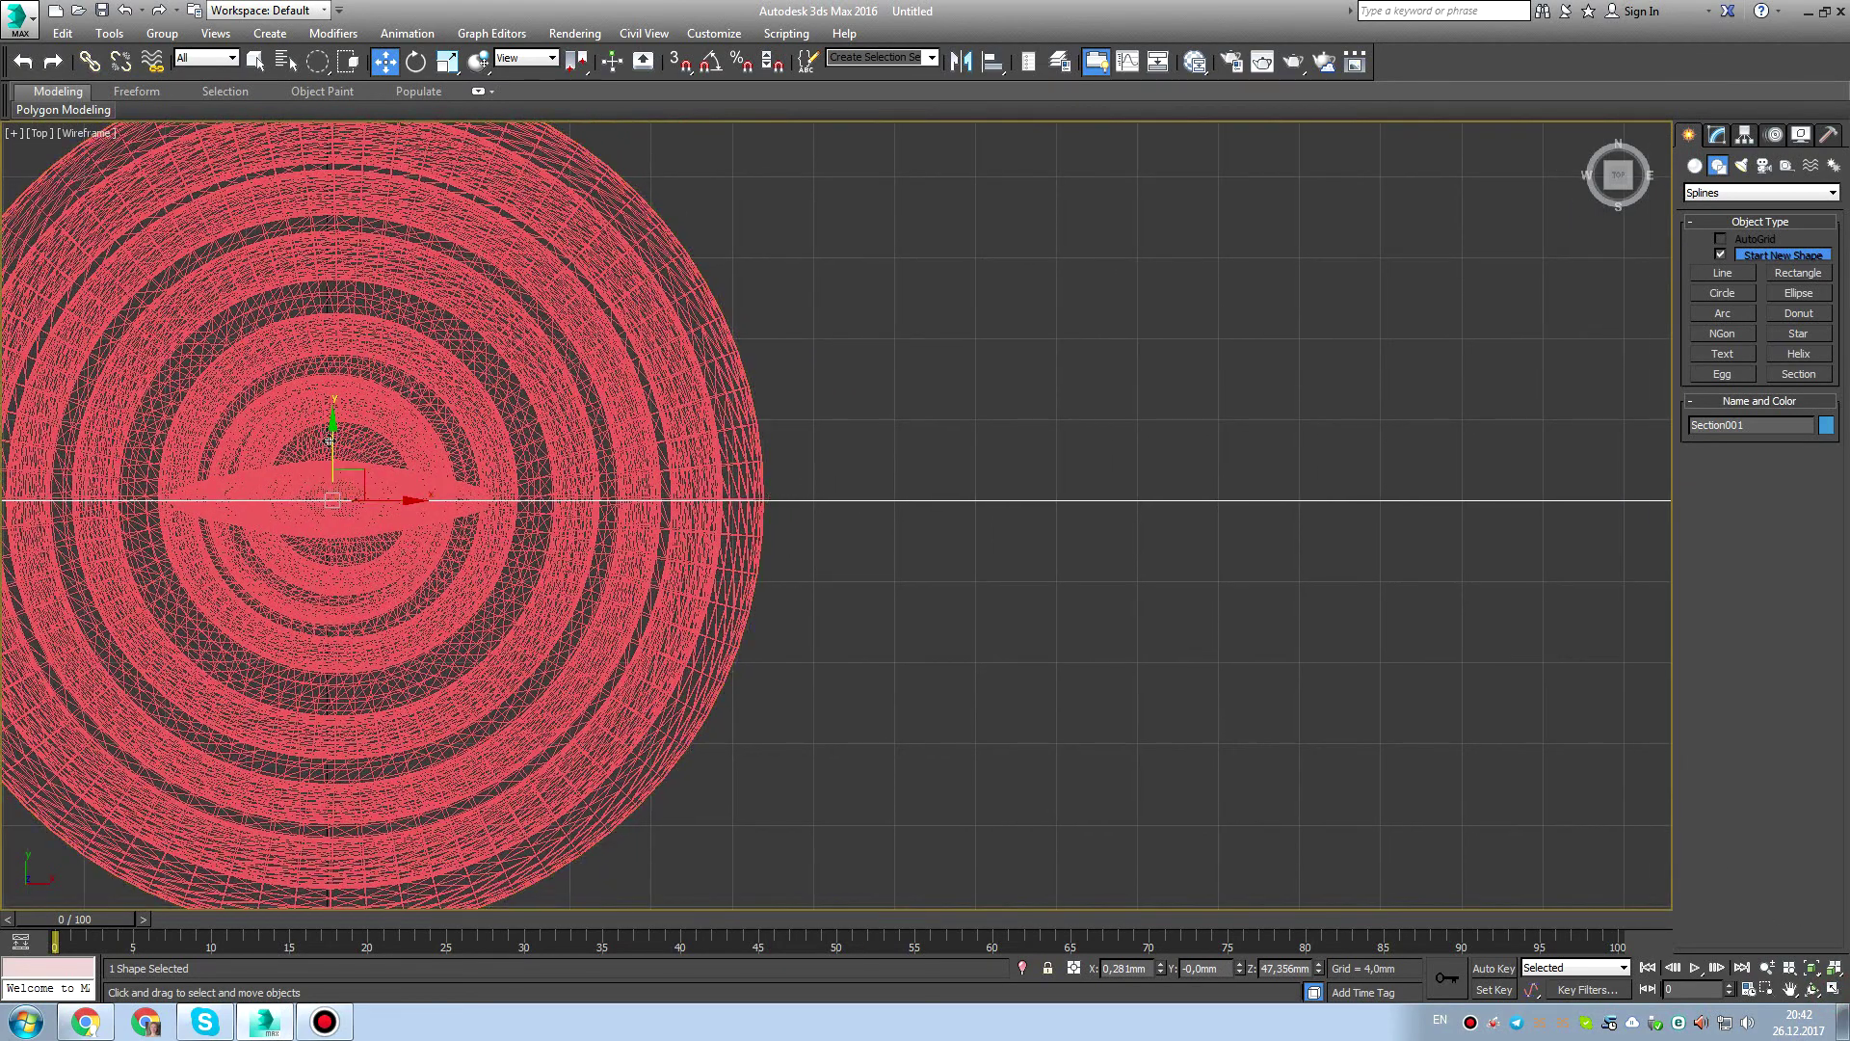
pyautogui.moveTo(755, 466); pyautogui.dragTo(754, 841)
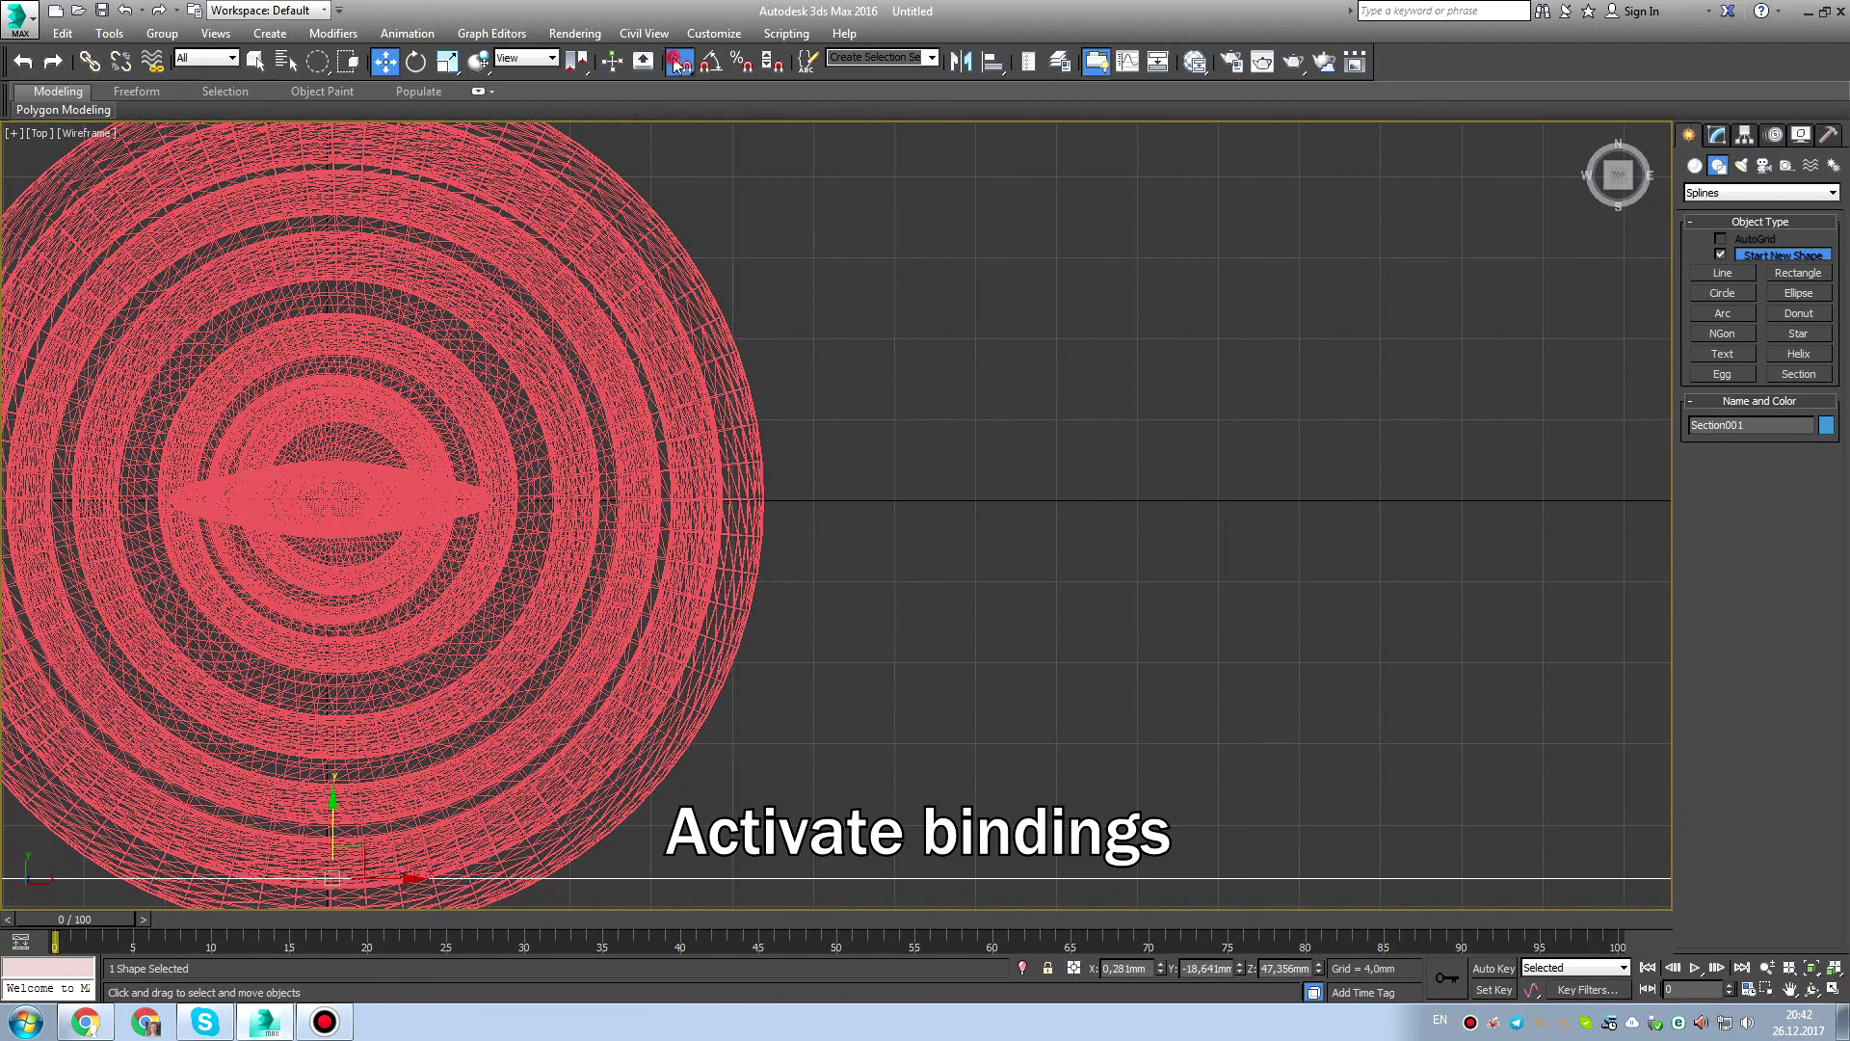
pyautogui.moveTo(842, 535); pyautogui.dragTo(942, 274, button='middle')
pyautogui.moveTo(430, 577); pyautogui.dragTo(899, 651)
# Create a cross-section shape of the tree from the section plane at Y -20 mm, using the default name.
pyautogui.click(1718, 133)
pyautogui.moveTo(1333, 352); pyautogui.dragTo(1152, 537, button='middle')
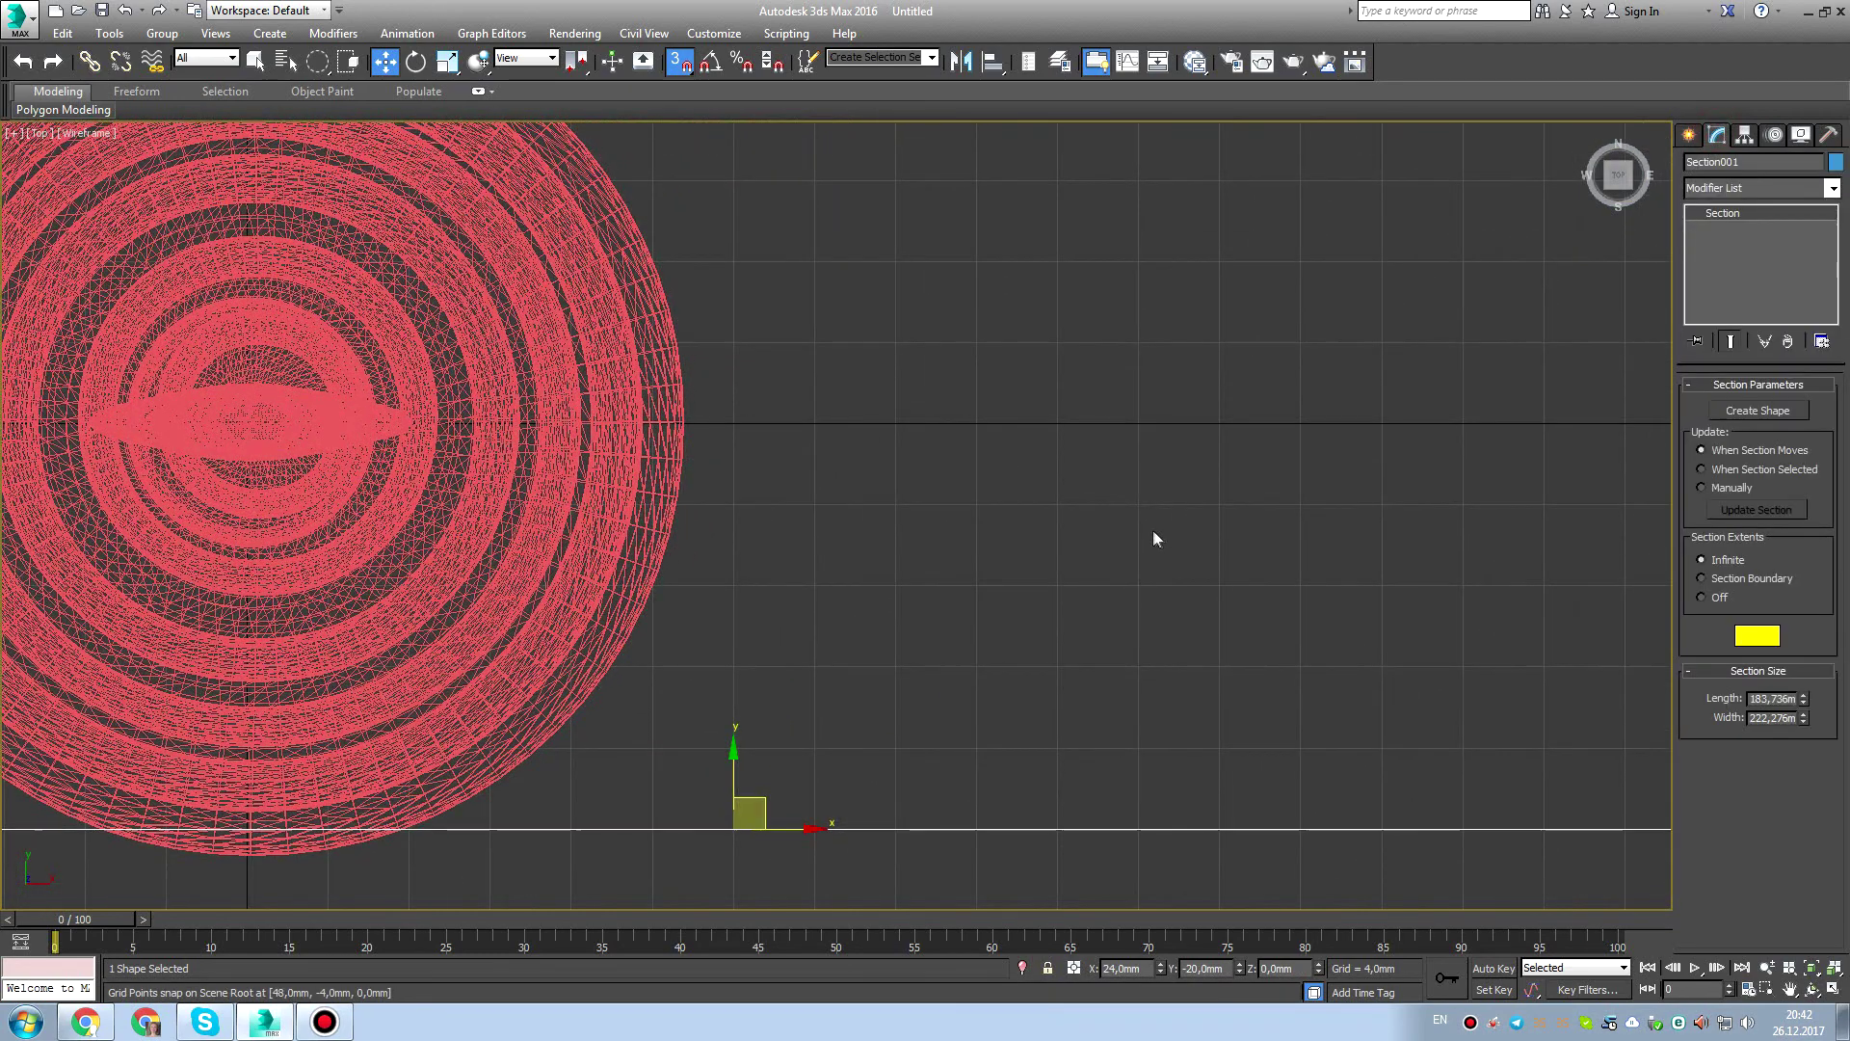
pyautogui.moveTo(1336, 457); pyautogui.dragTo(1317, 520, button='middle')
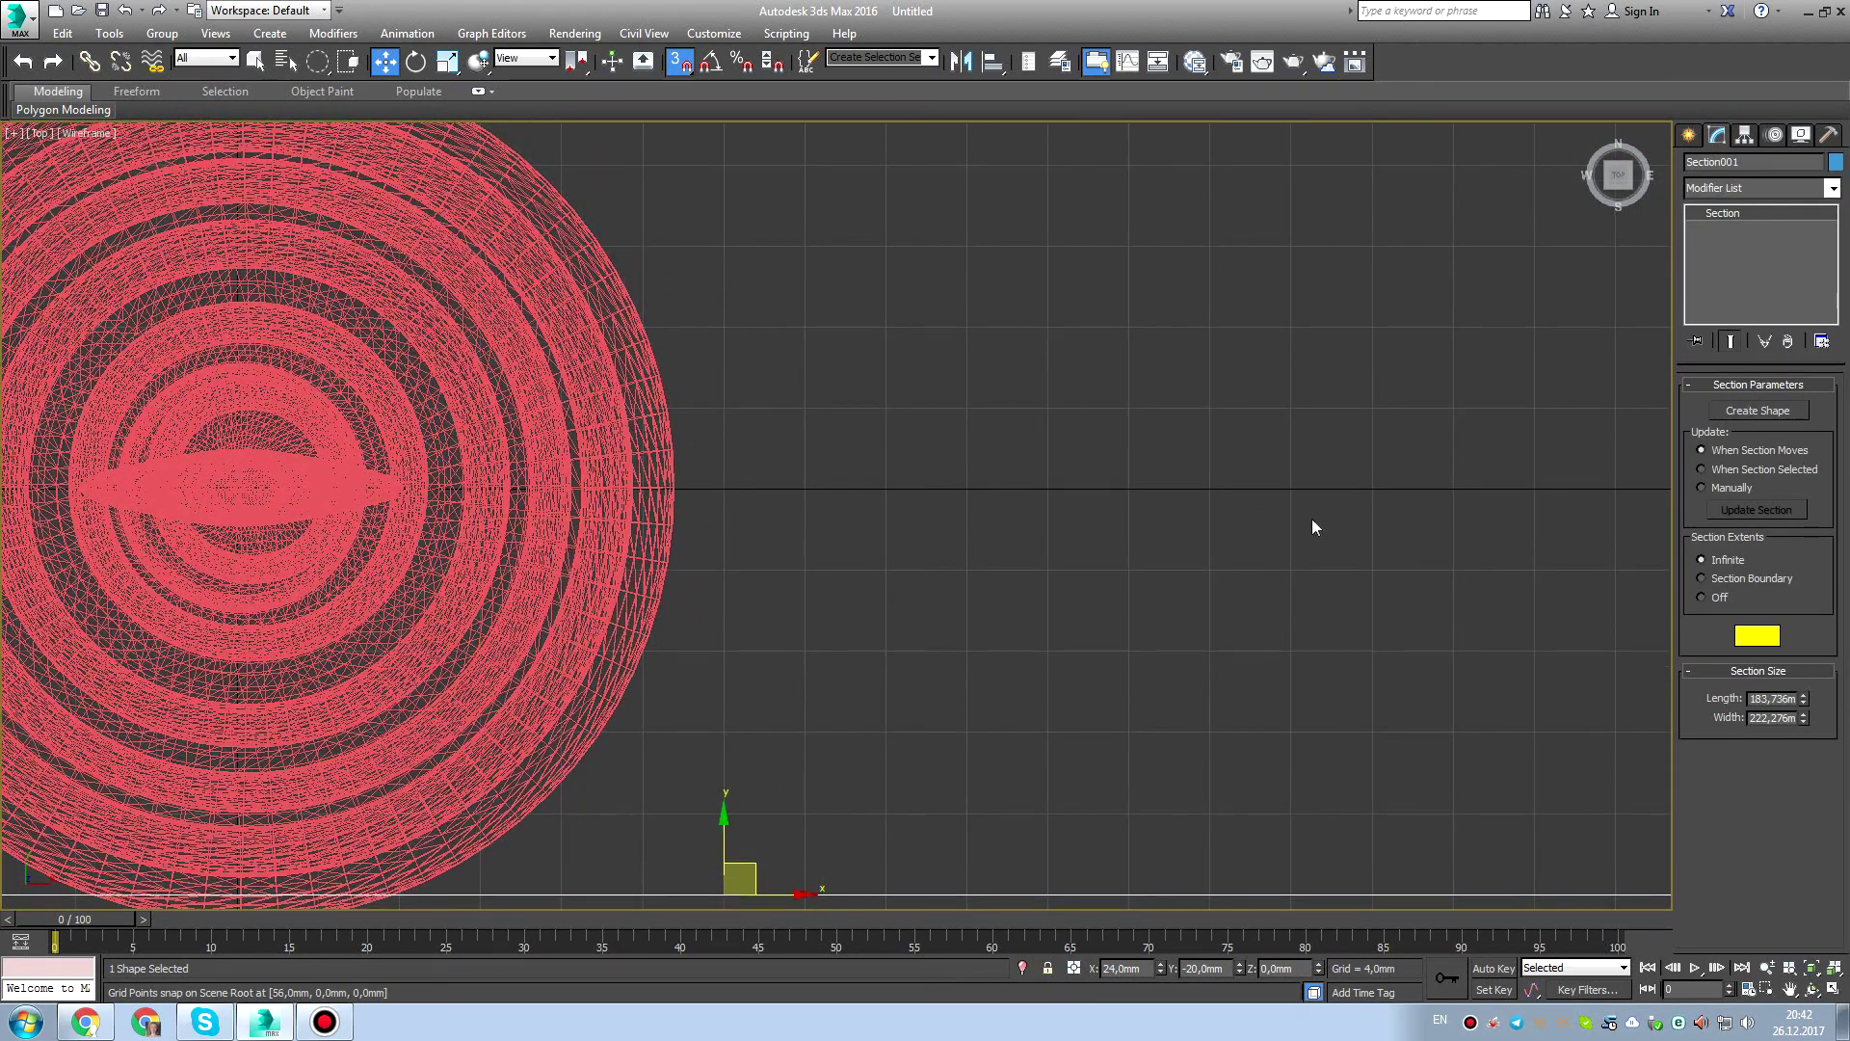
pyautogui.scroll(-2, 1308, 517)
pyautogui.moveTo(1148, 475); pyautogui.dragTo(1207, 493, button='middle')
pyautogui.click(1769, 409)
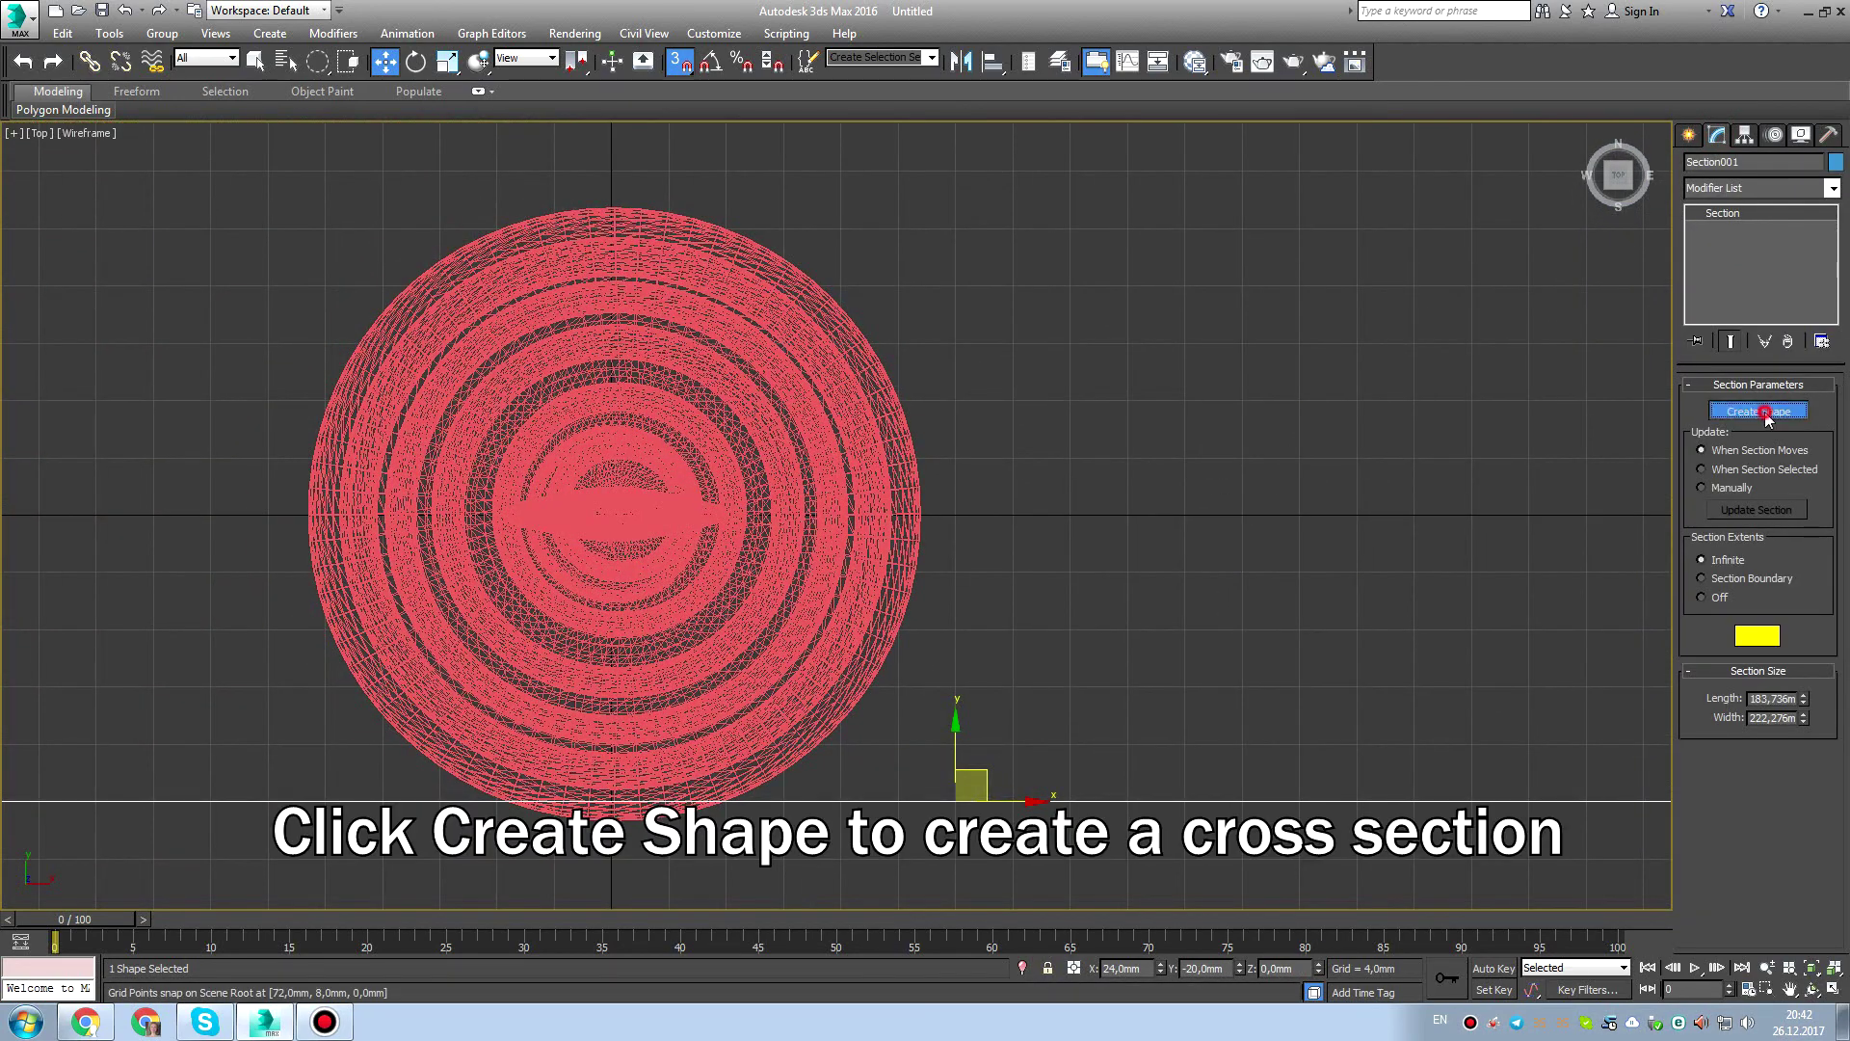
pyautogui.click(1011, 484)
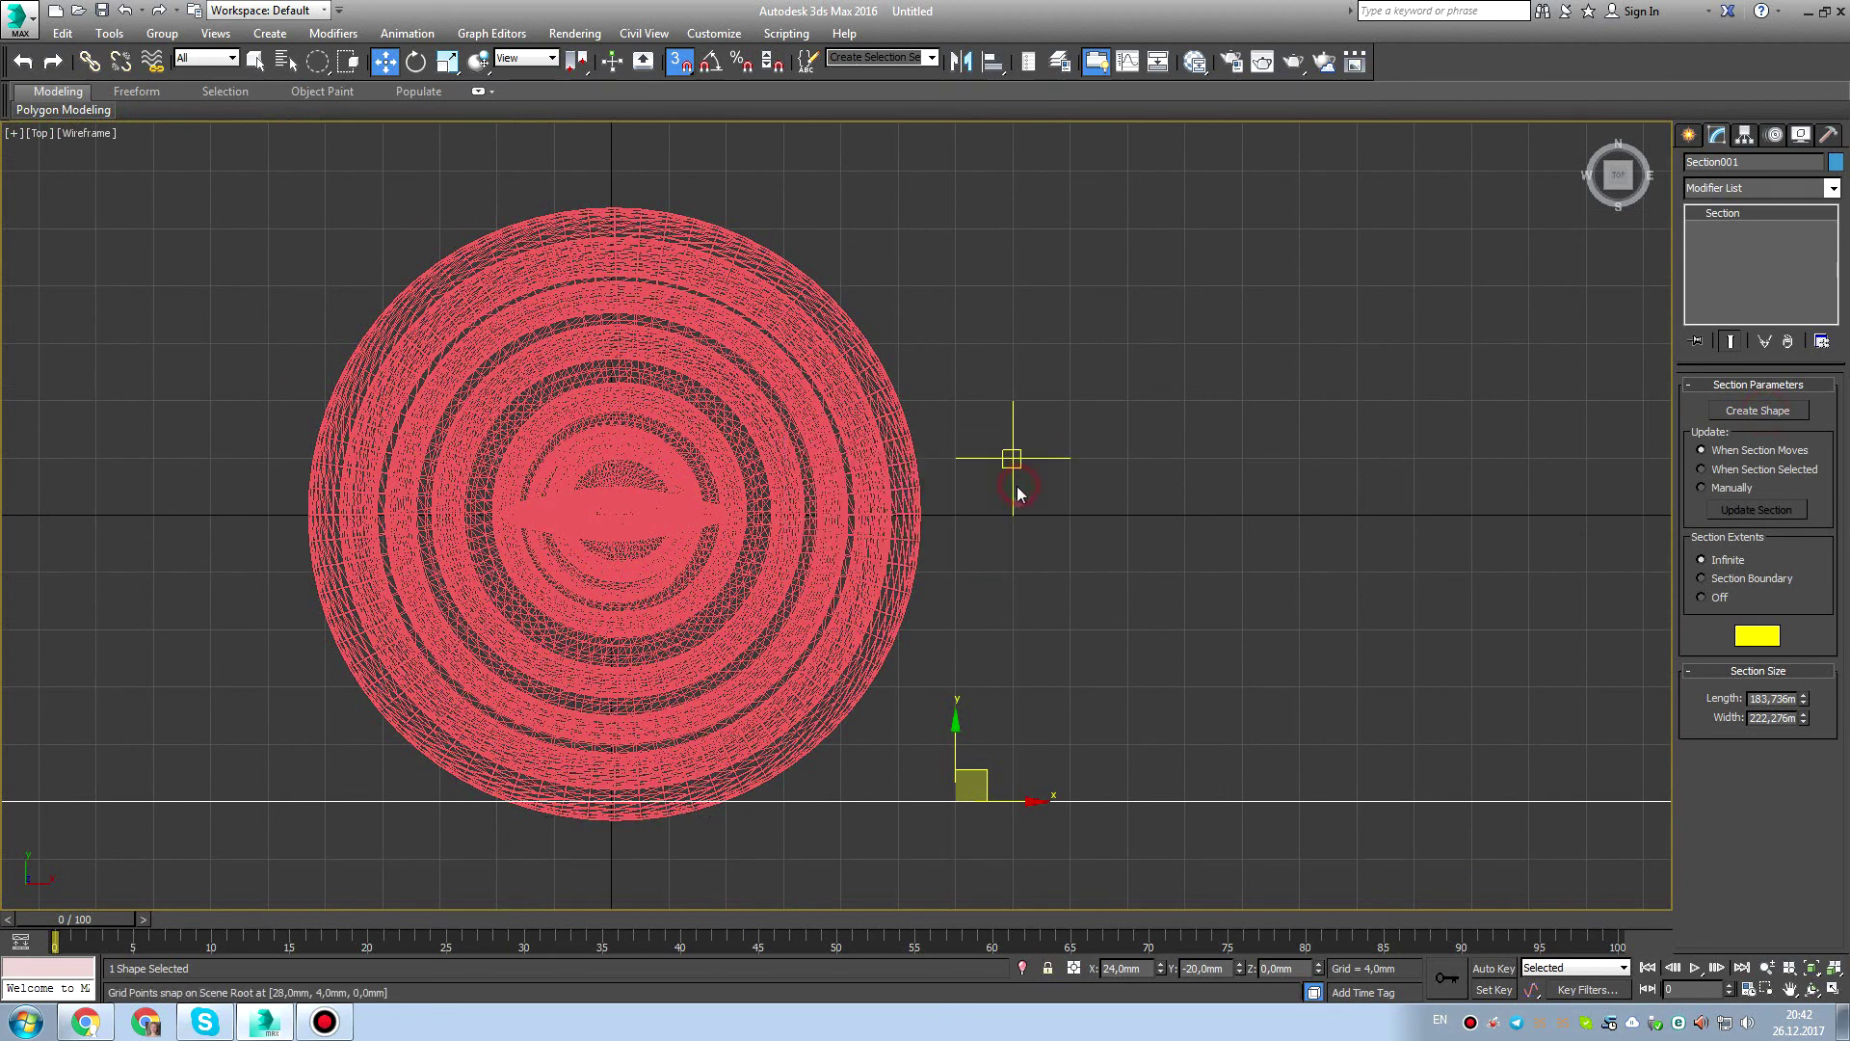
# Shift the section plane one grid square at a time and create cross-section shapes at Y -16 and -12 mm.
pyautogui.moveTo(969, 728); pyautogui.dragTo(968, 670)
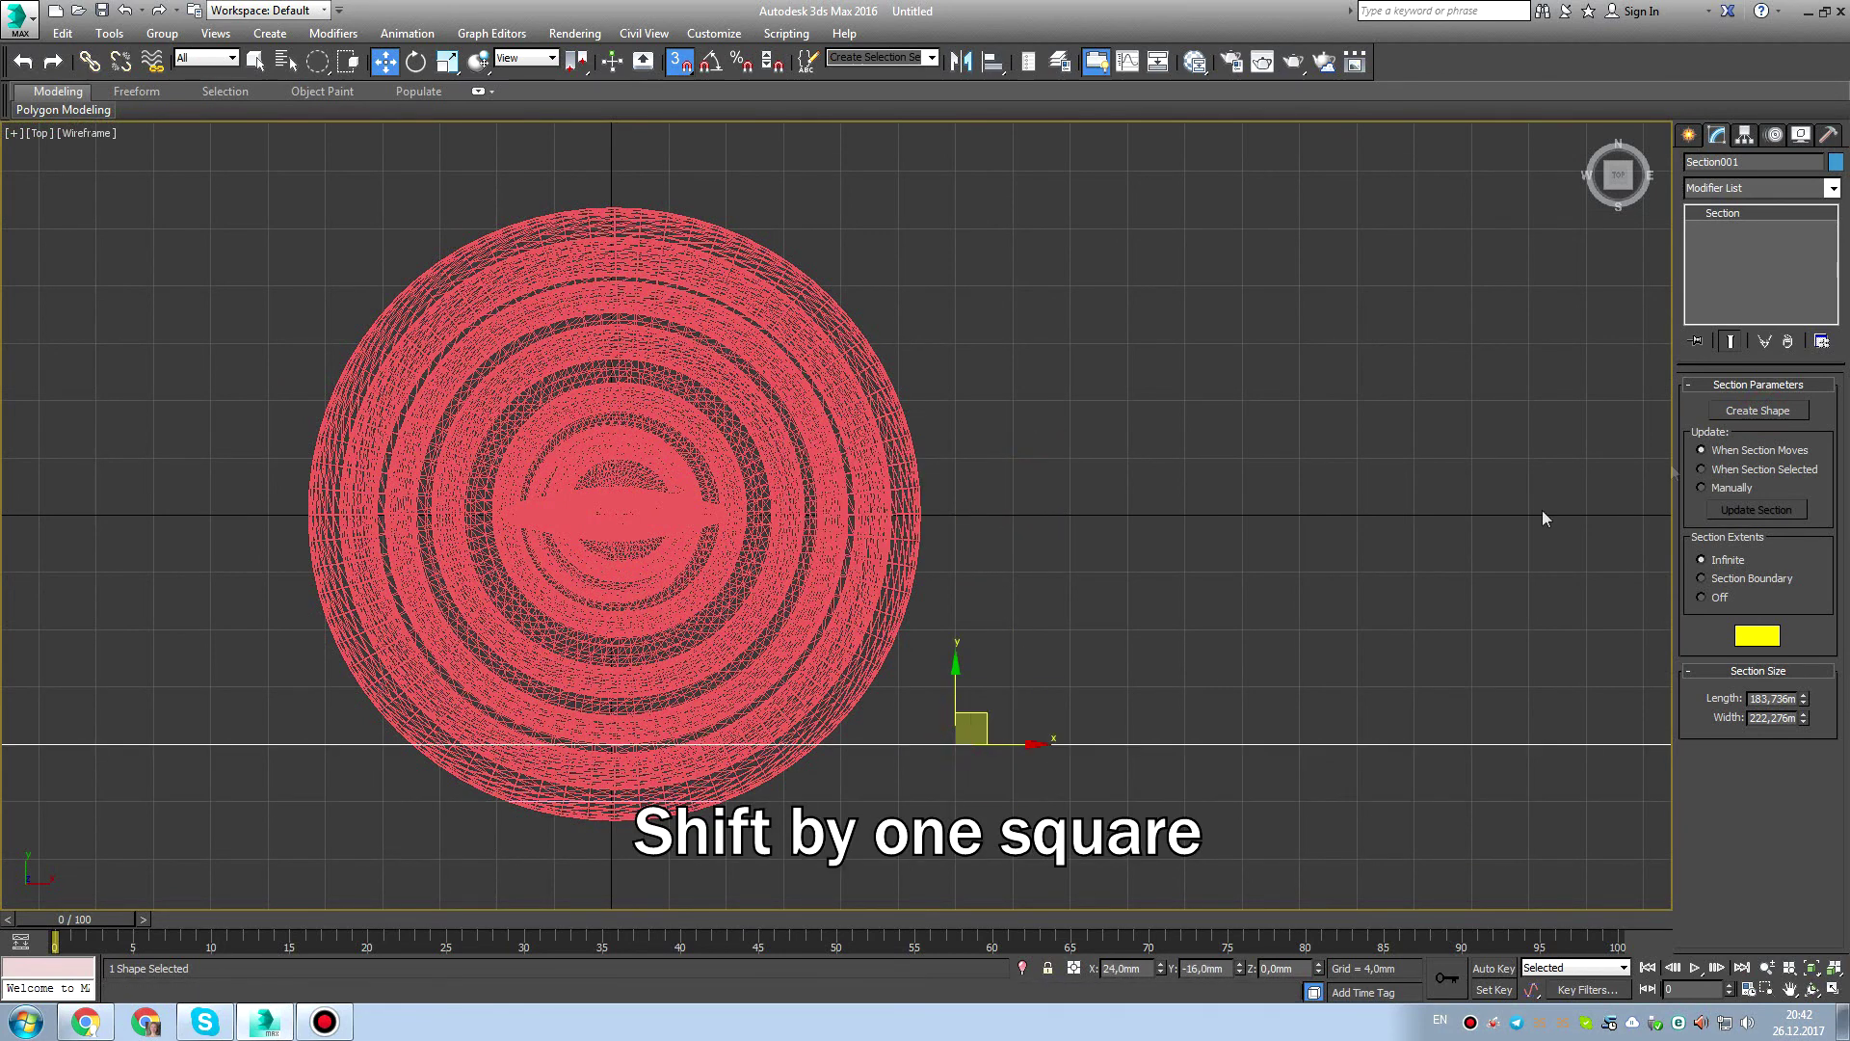
pyautogui.click(1769, 411)
pyautogui.press('Return')
pyautogui.moveTo(955, 679); pyautogui.dragTo(1002, 694)
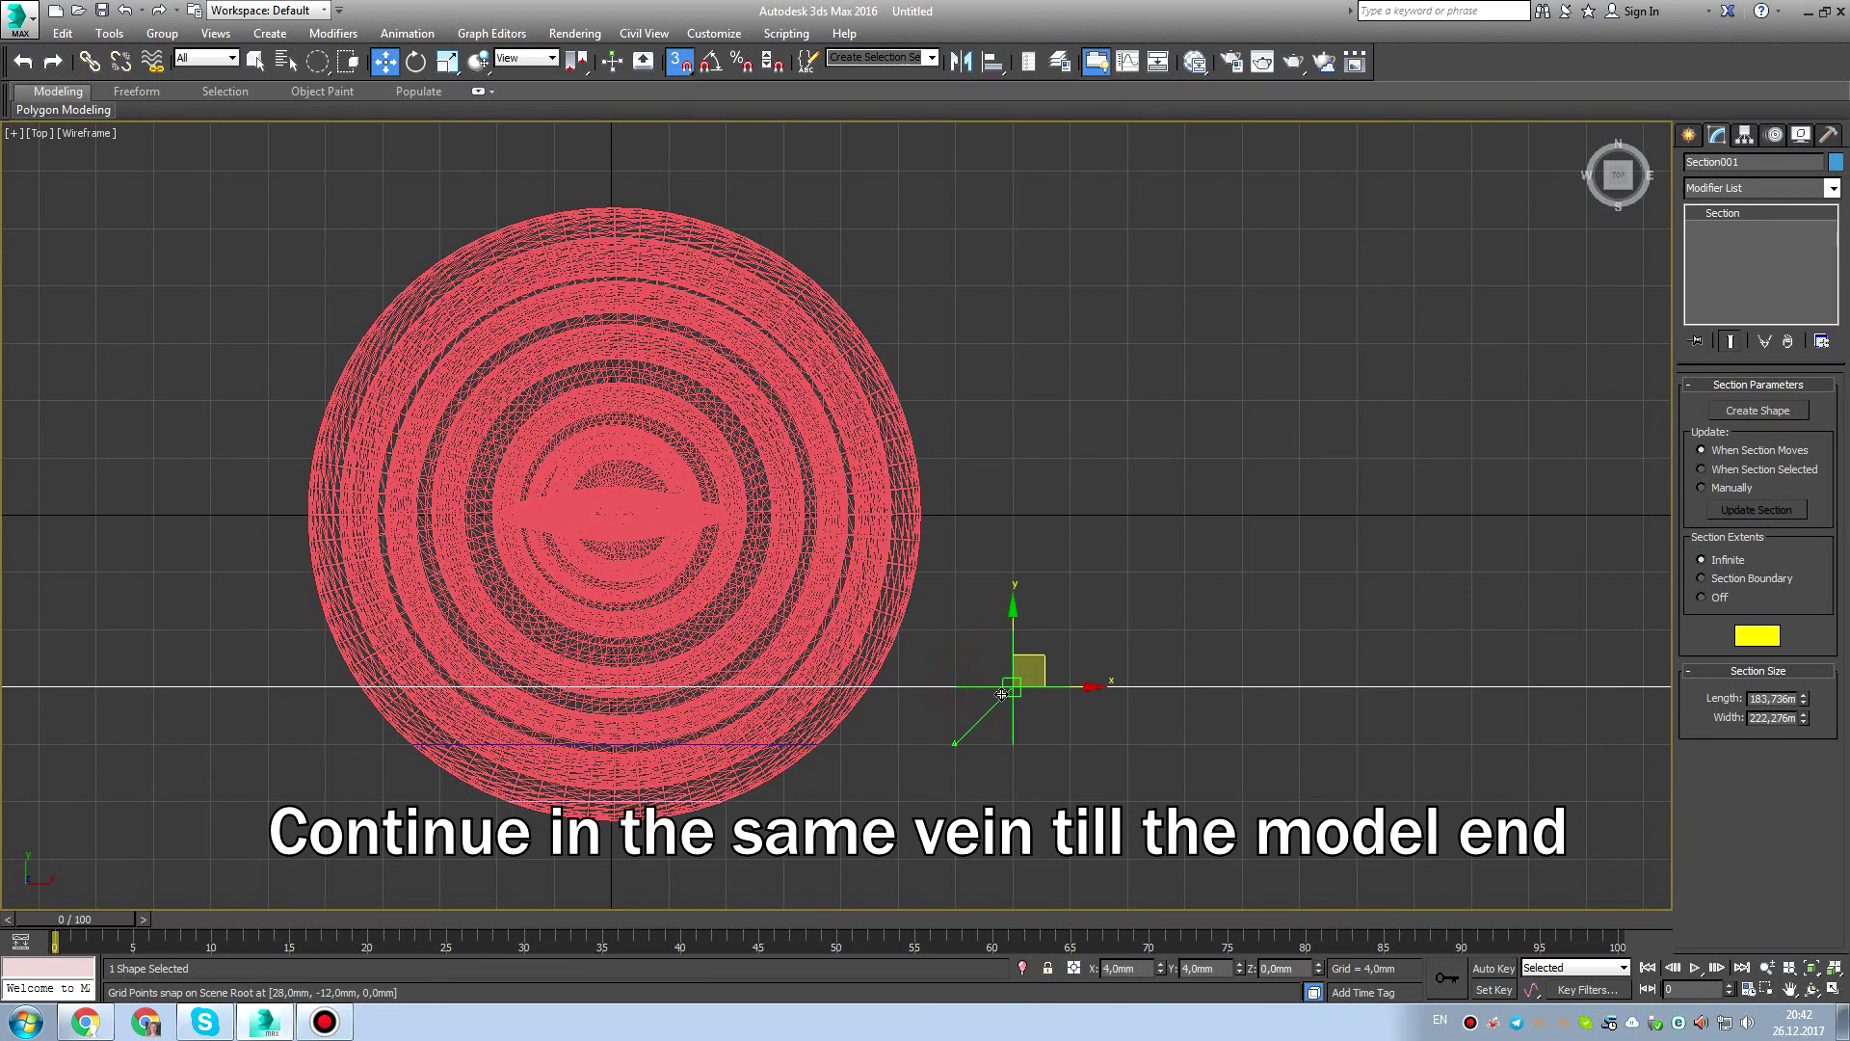
pyautogui.click(1757, 410)
pyautogui.press('Return')
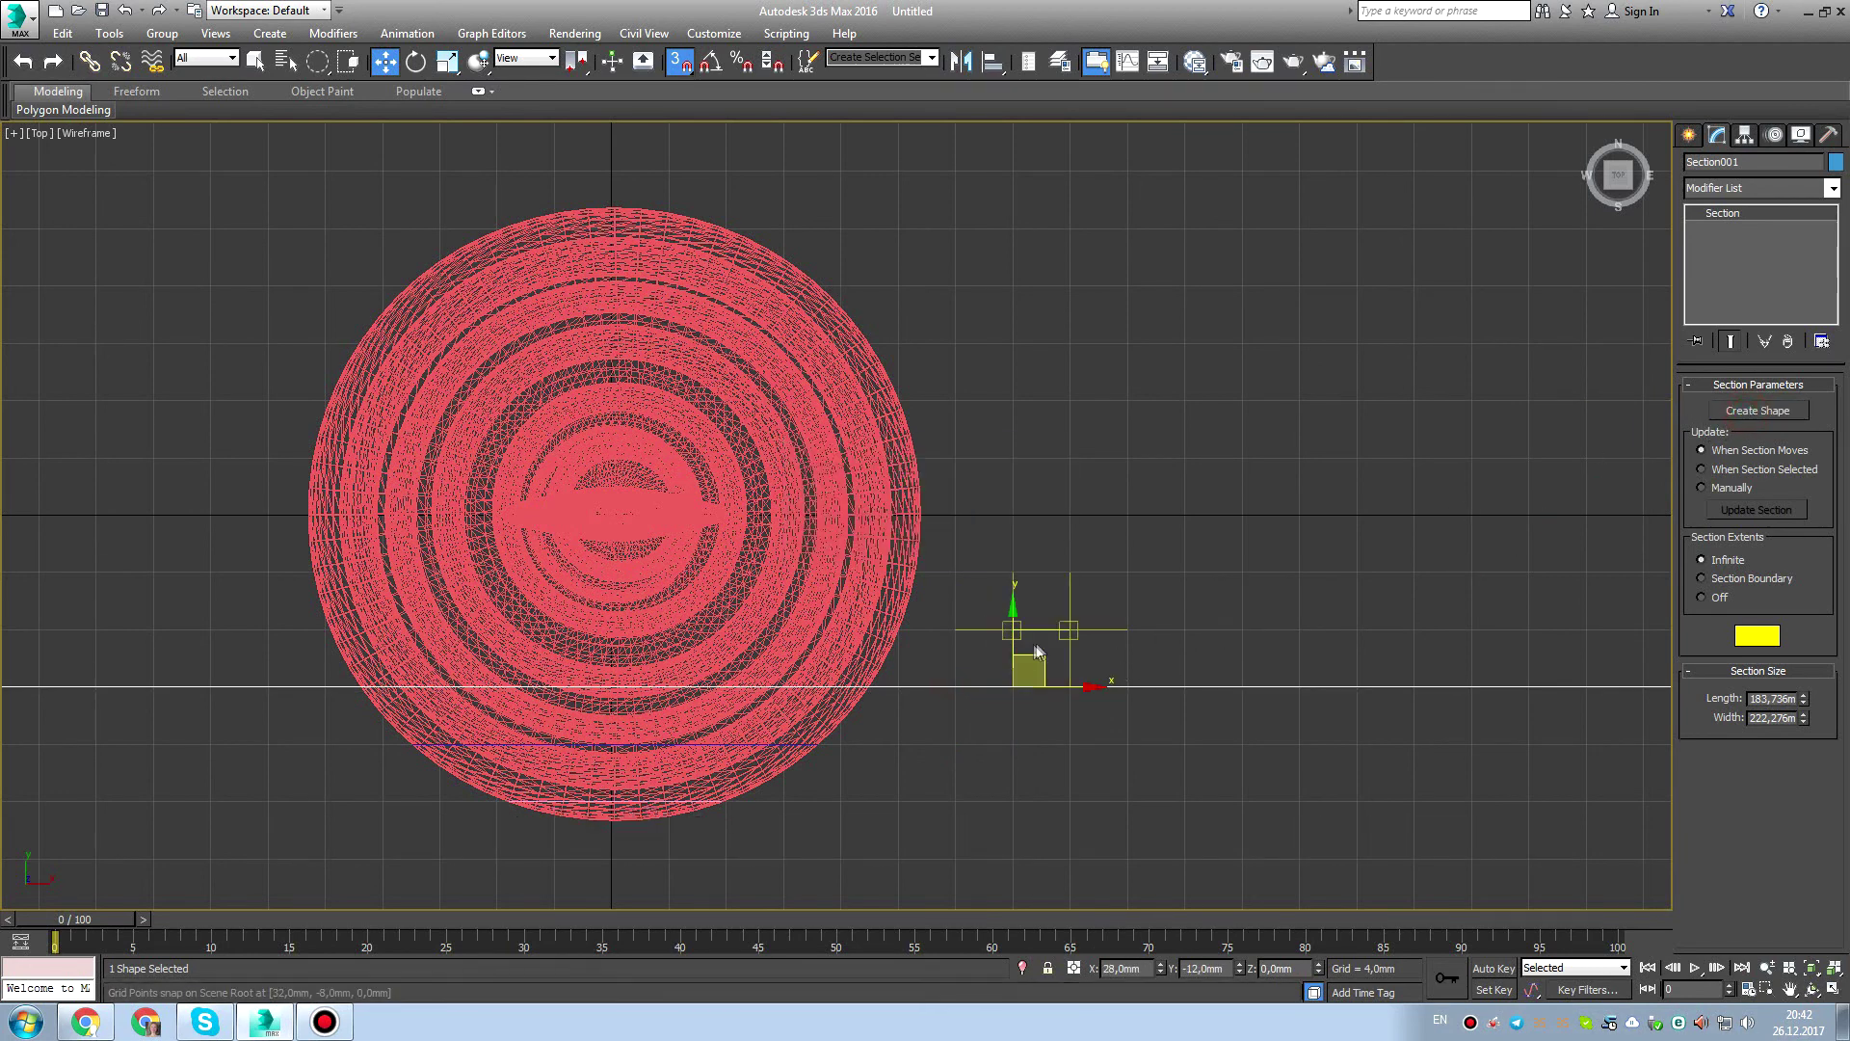
# Continue shifting the section plane in 4 mm increments and create cross-section shapes at Y -8 and -4 mm.
pyautogui.moveTo(1032, 662)
pyautogui.mouseDown()
pyautogui.moveTo(1298, 637)
pyautogui.moveTo(1356, 572)
pyautogui.mouseUp()
pyautogui.click(1784, 411)
pyautogui.press('Return')
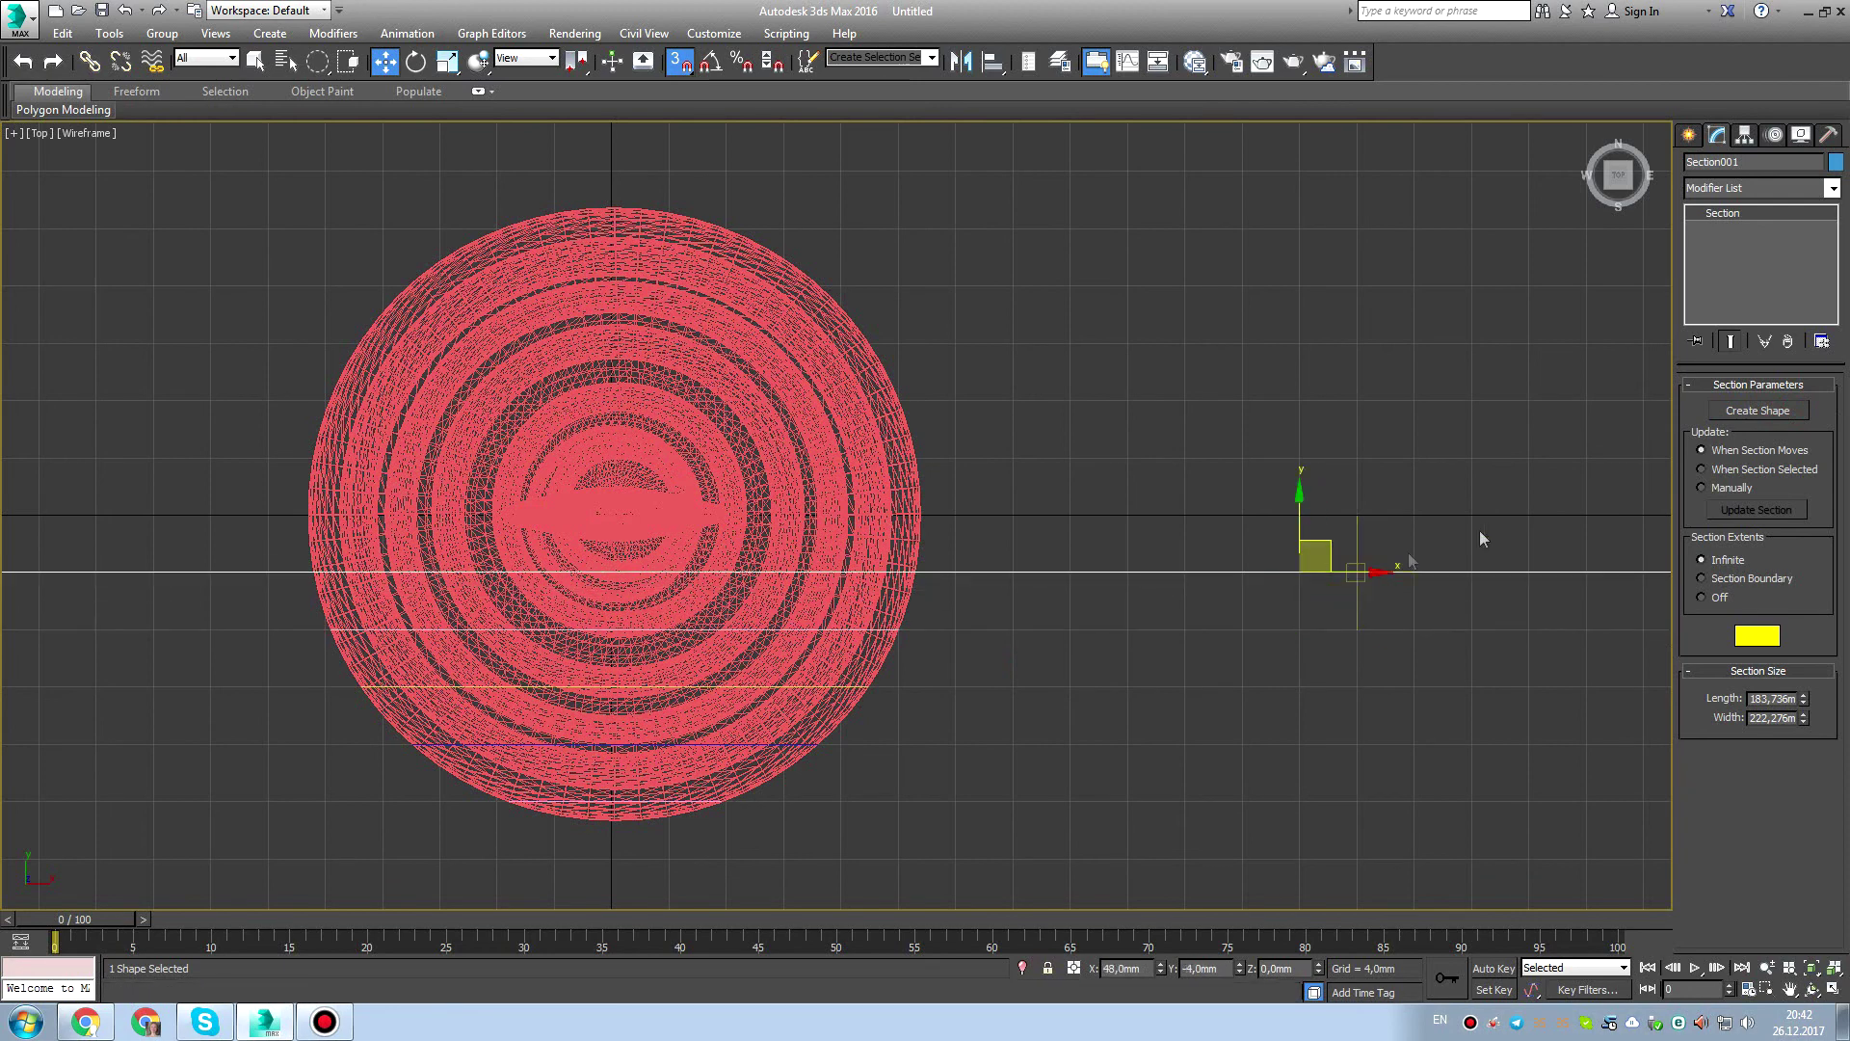
pyautogui.click(1777, 409)
pyautogui.press('Return')
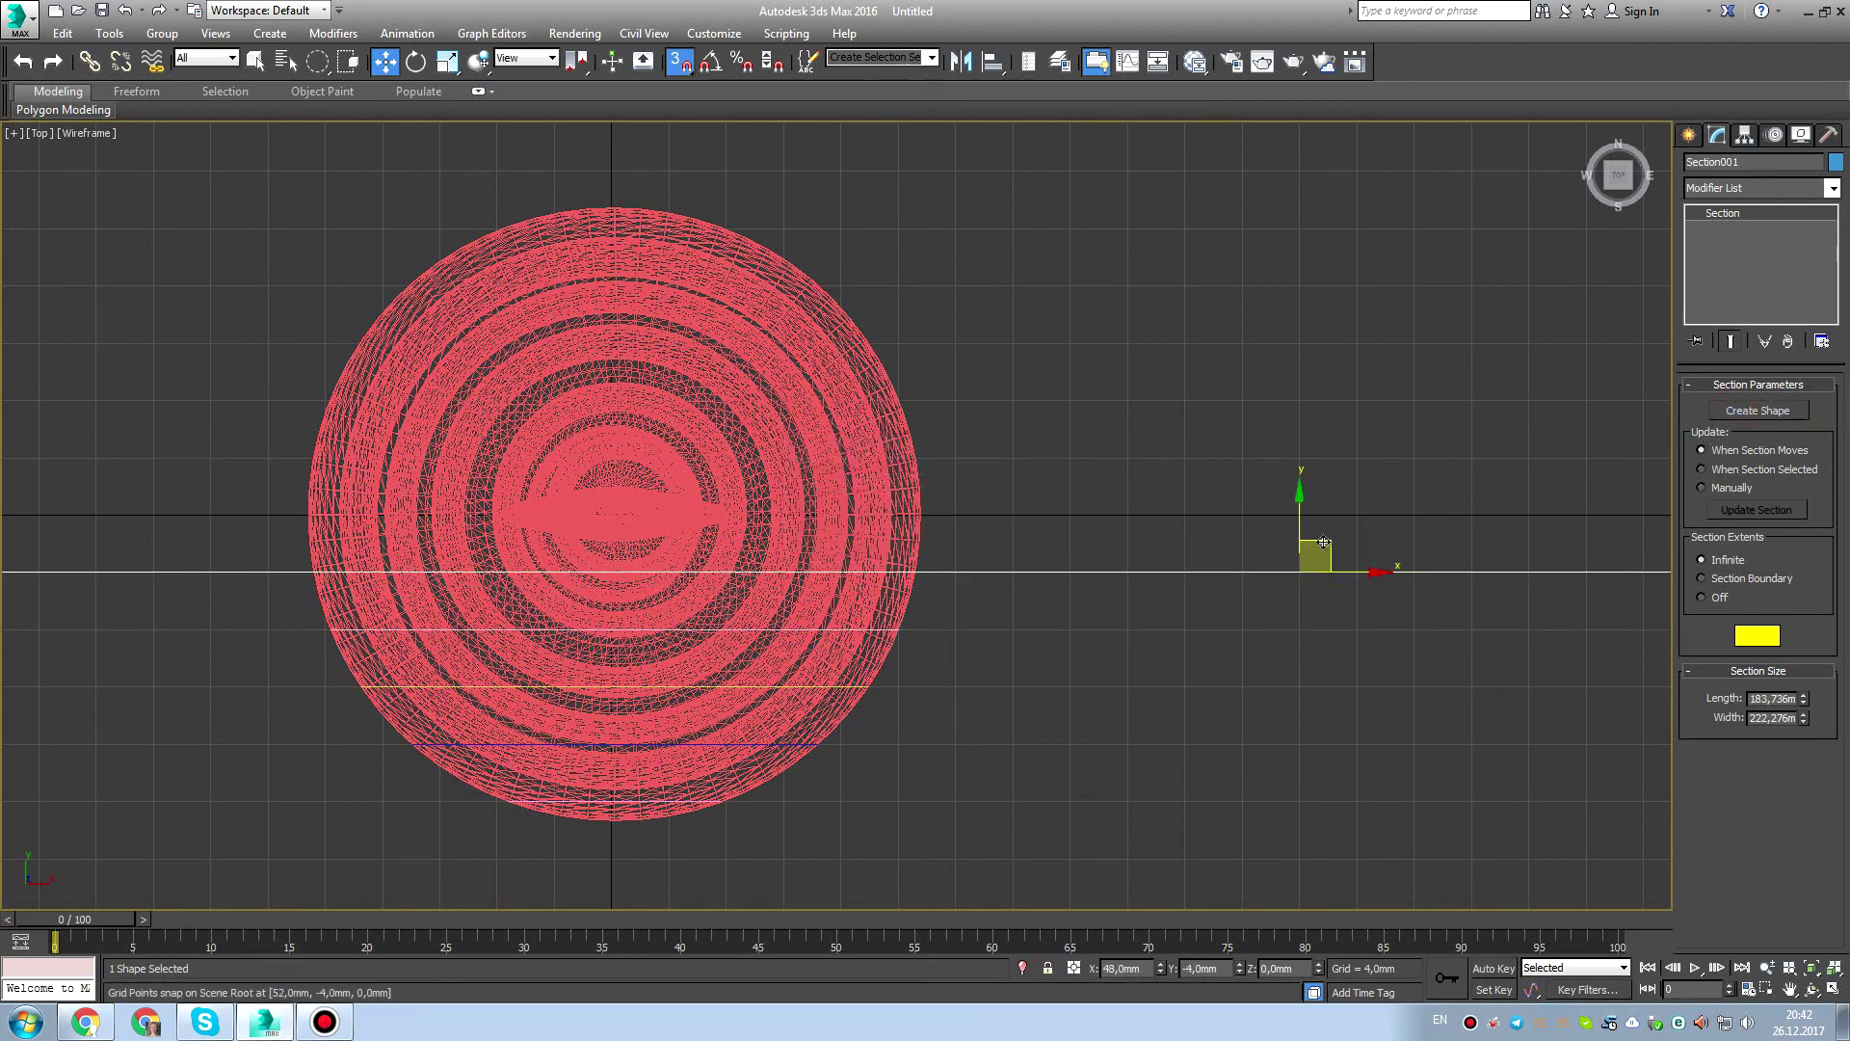
# Create cross-section shapes with the plane at Y 0 and 4 mm, and reselect the section plane.
pyautogui.moveTo(1324, 542); pyautogui.dragTo(1298, 515)
pyautogui.click(1769, 412)
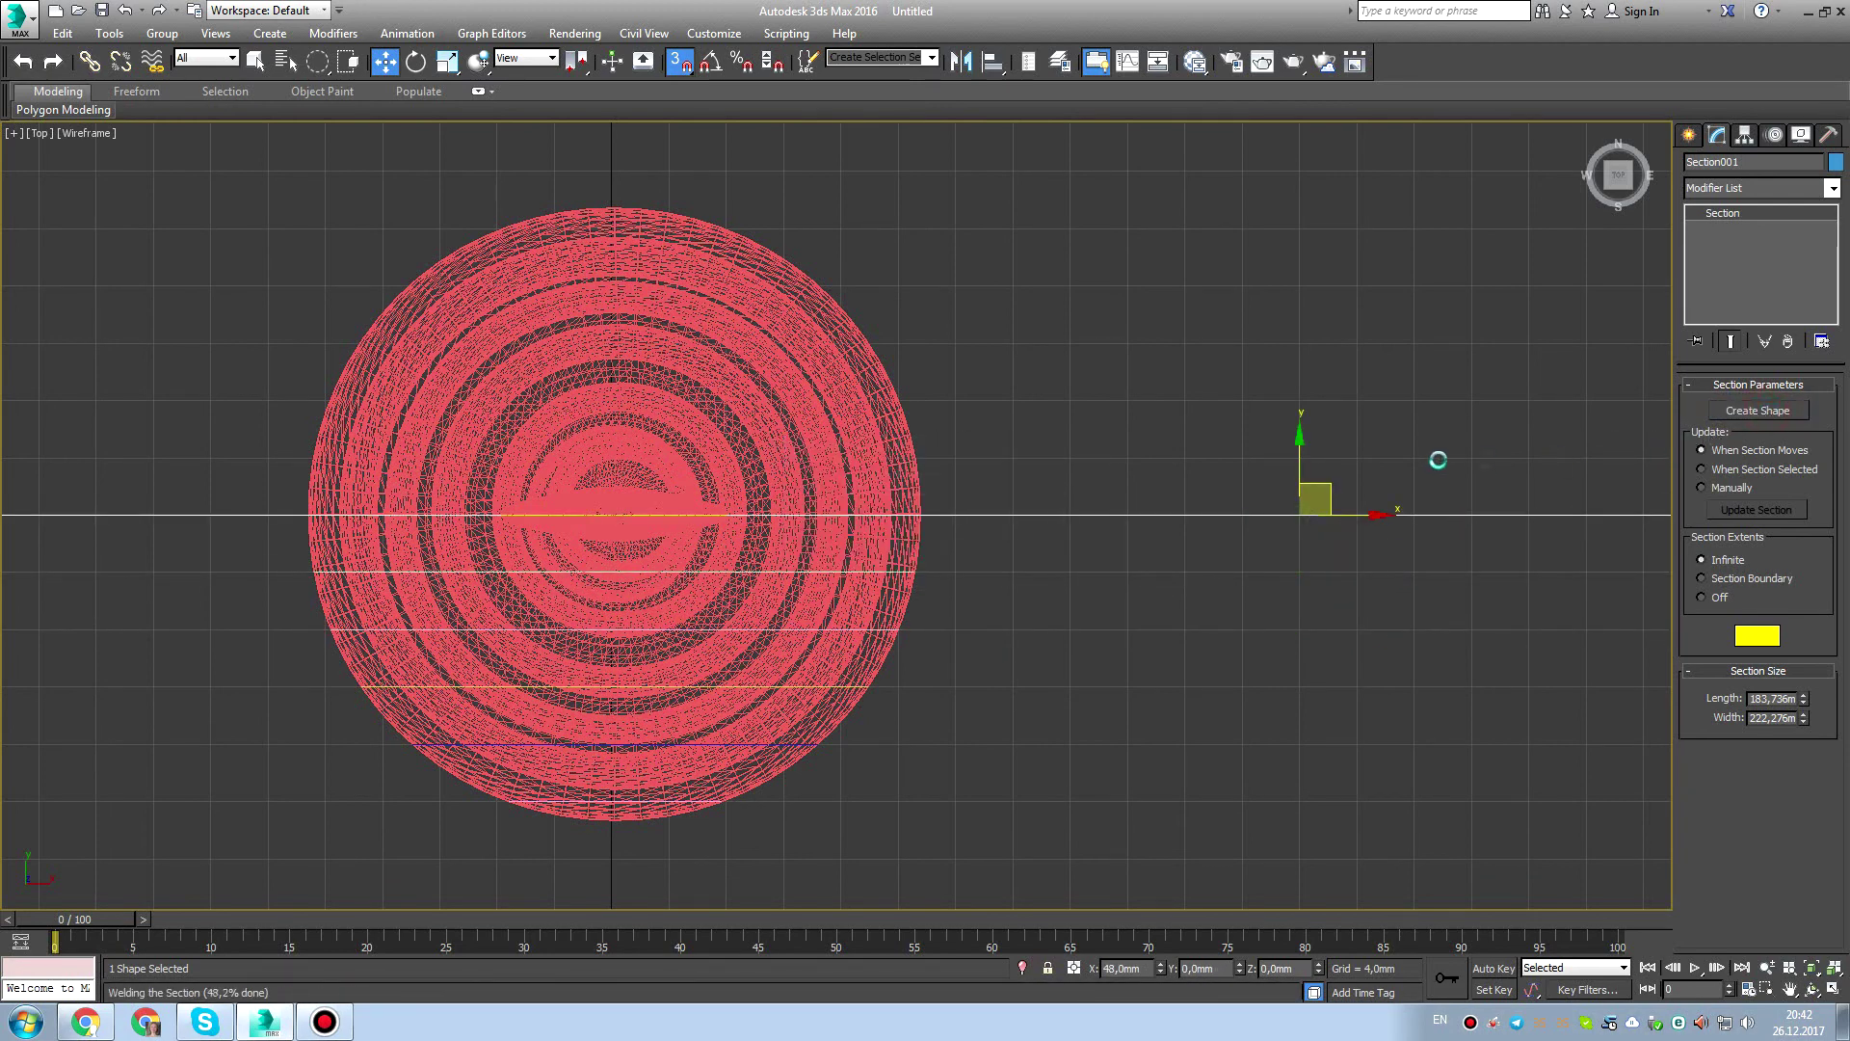
pyautogui.moveTo(1330, 492); pyautogui.dragTo(1308, 467)
pyautogui.click(1763, 414)
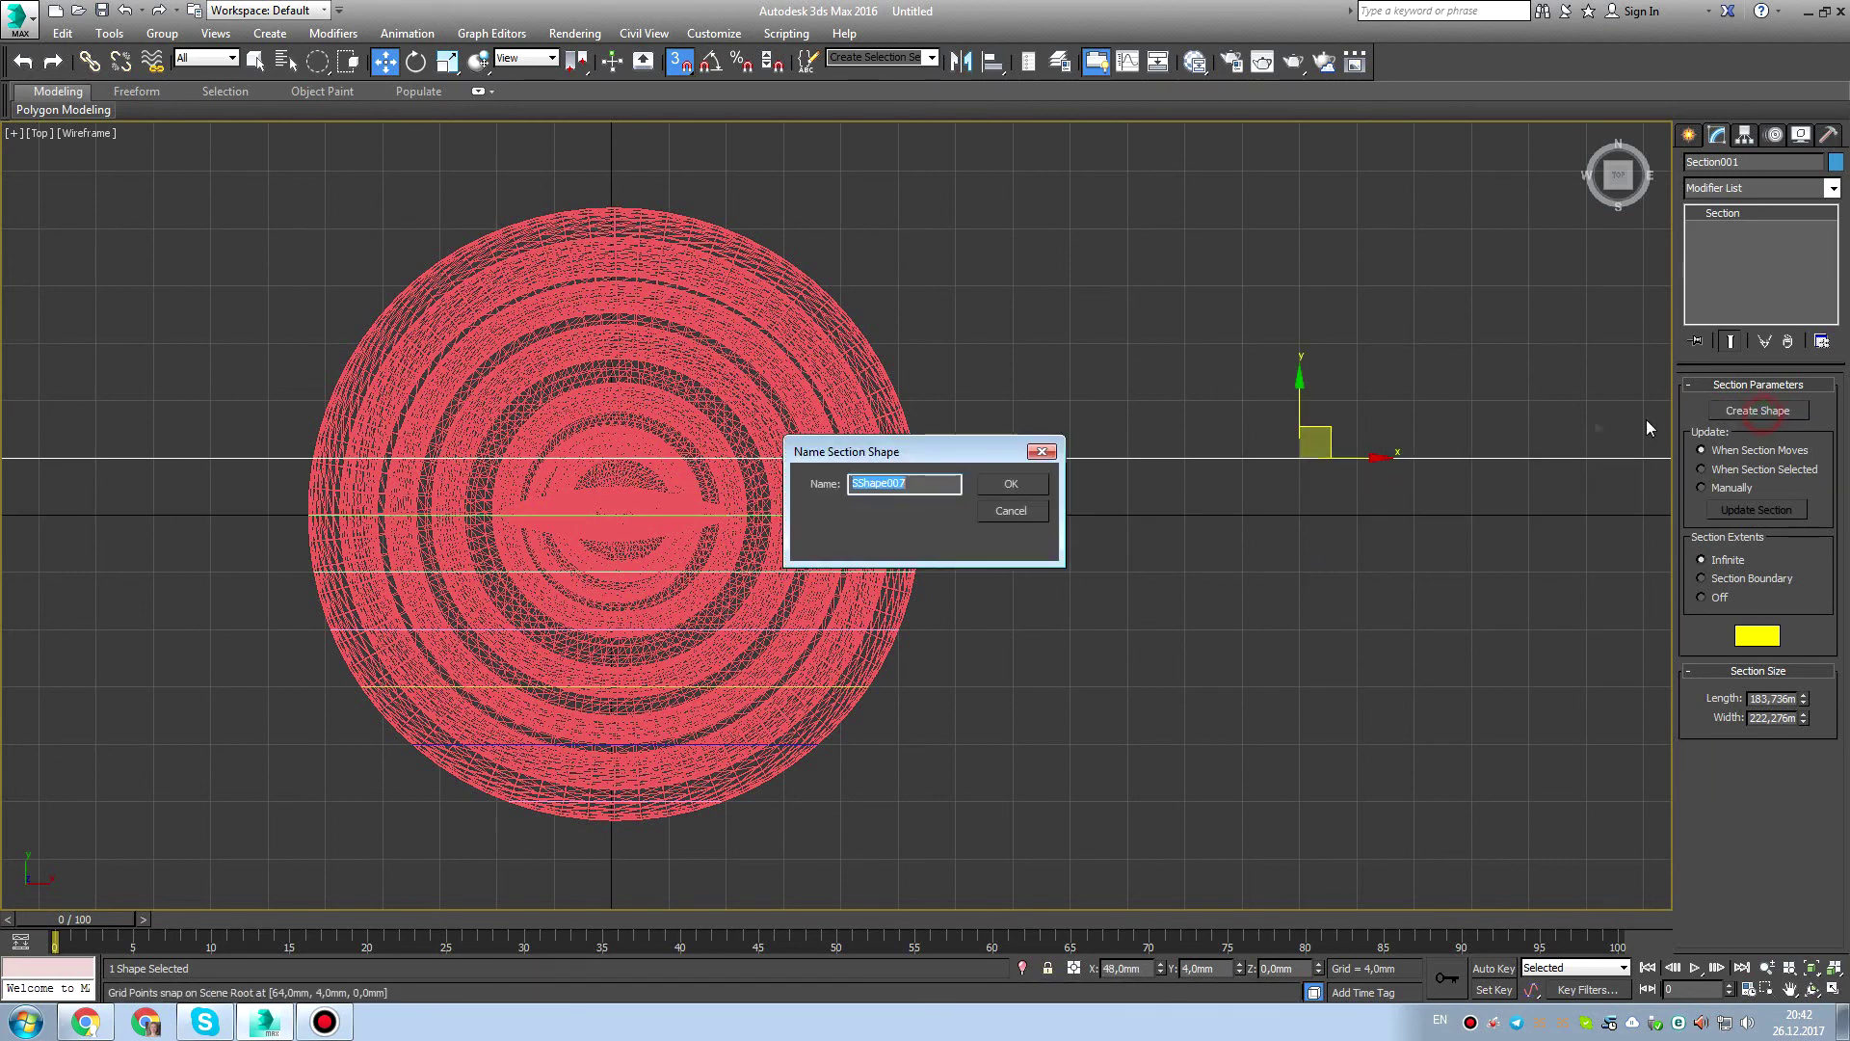
pyautogui.press('Return')
pyautogui.click(1309, 446)
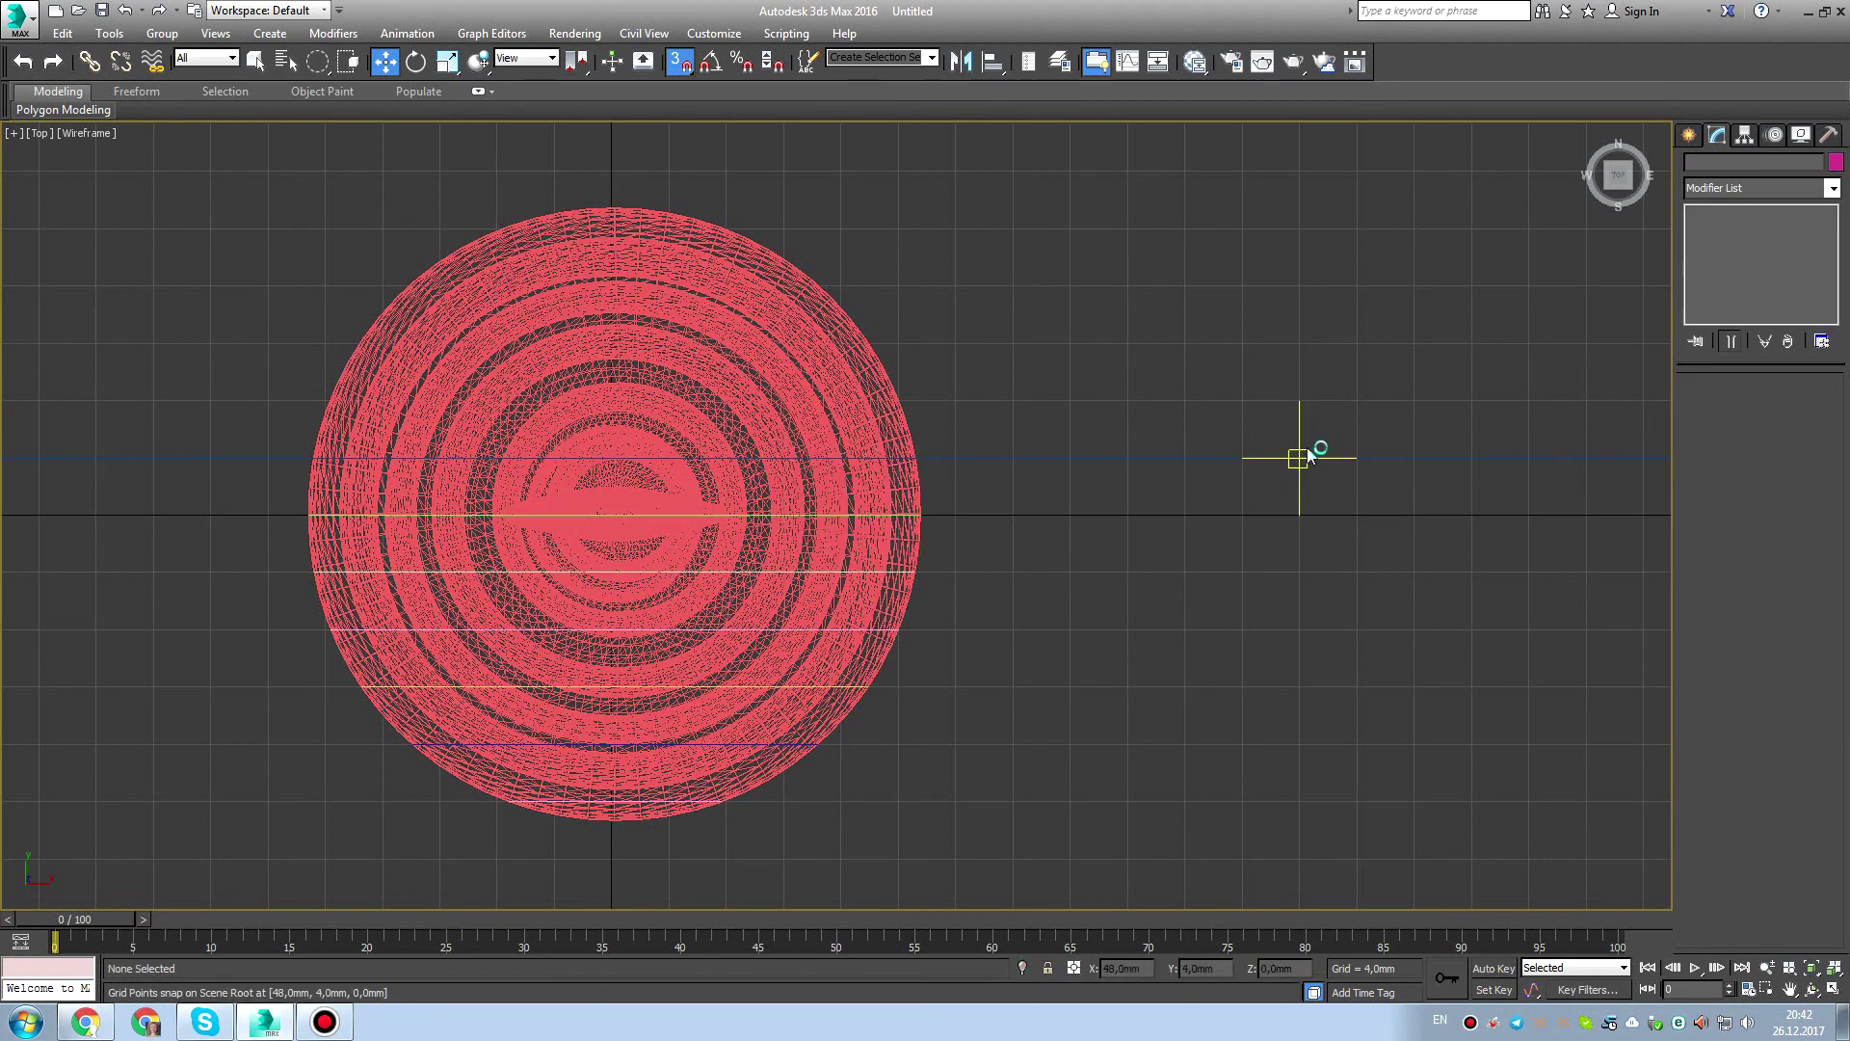
pyautogui.click(1300, 457)
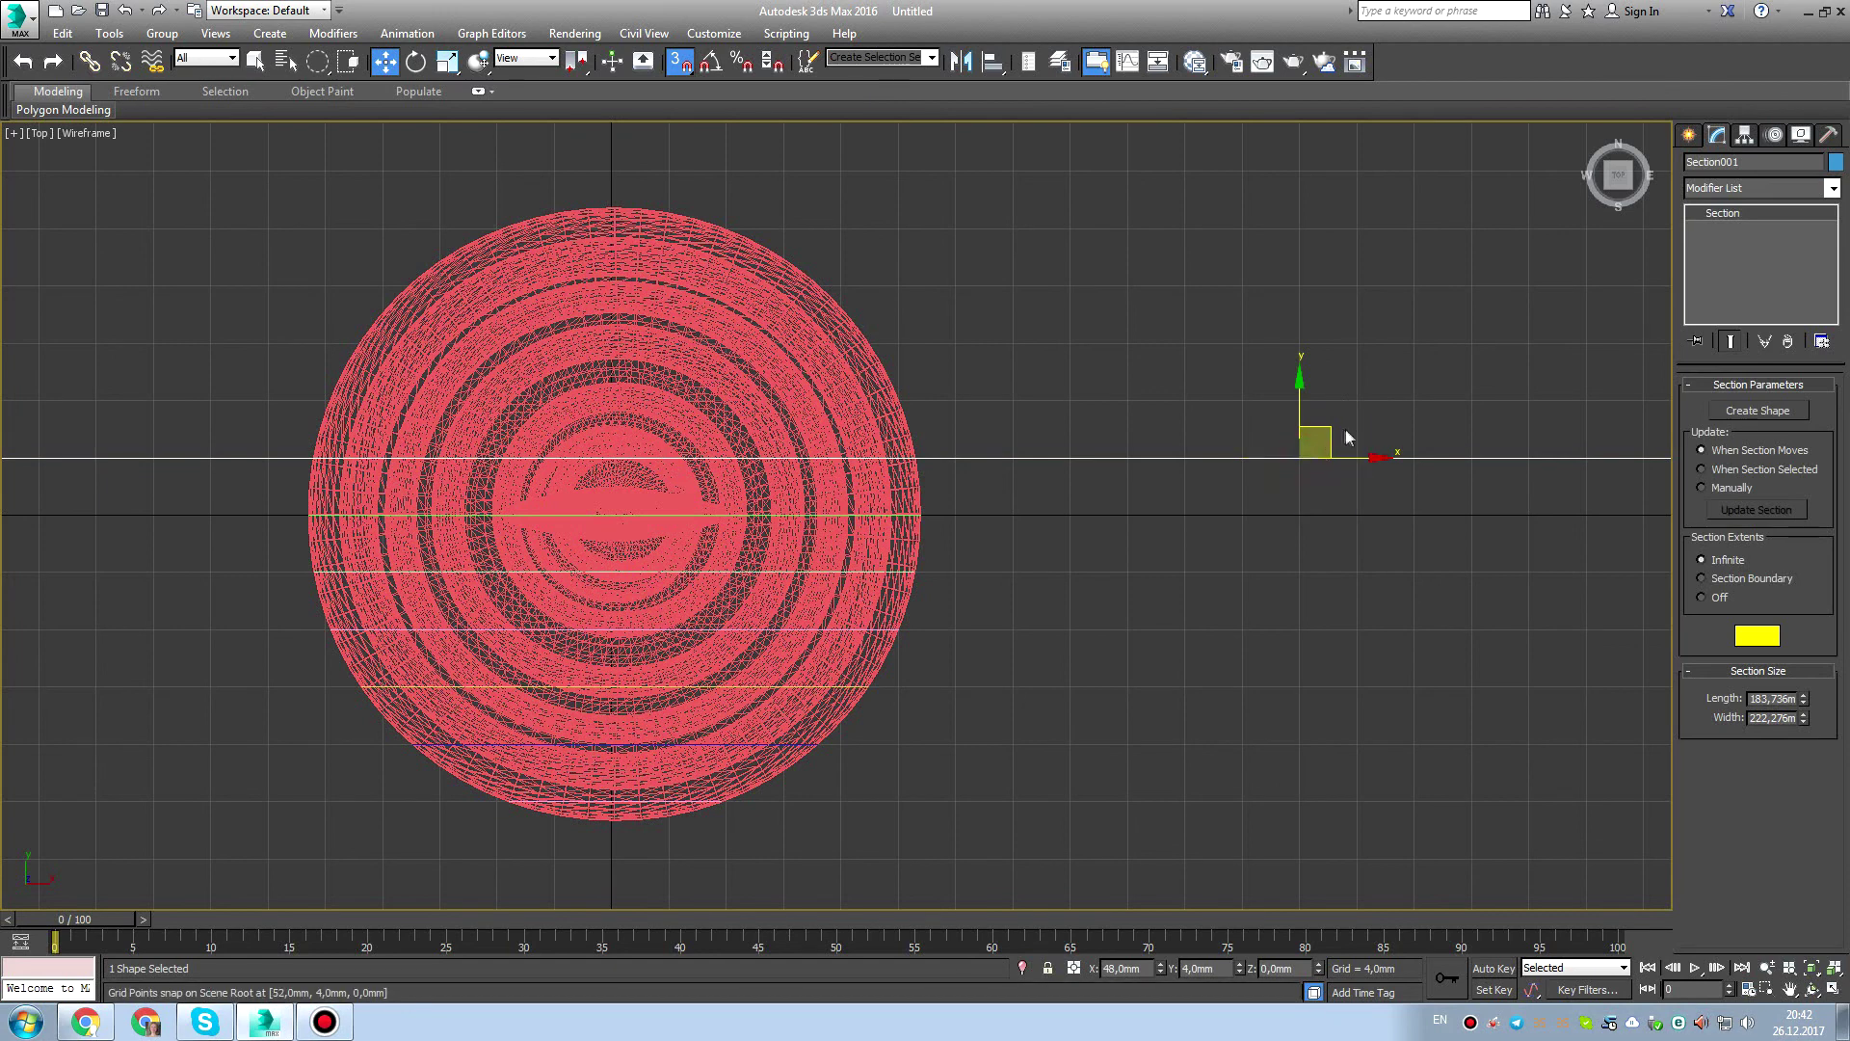
# Move the section plane to Y 8 and 12 mm, creating a cross-section shape at each position.
pyautogui.moveTo(1324, 425); pyautogui.dragTo(1297, 393)
pyautogui.click(1758, 411)
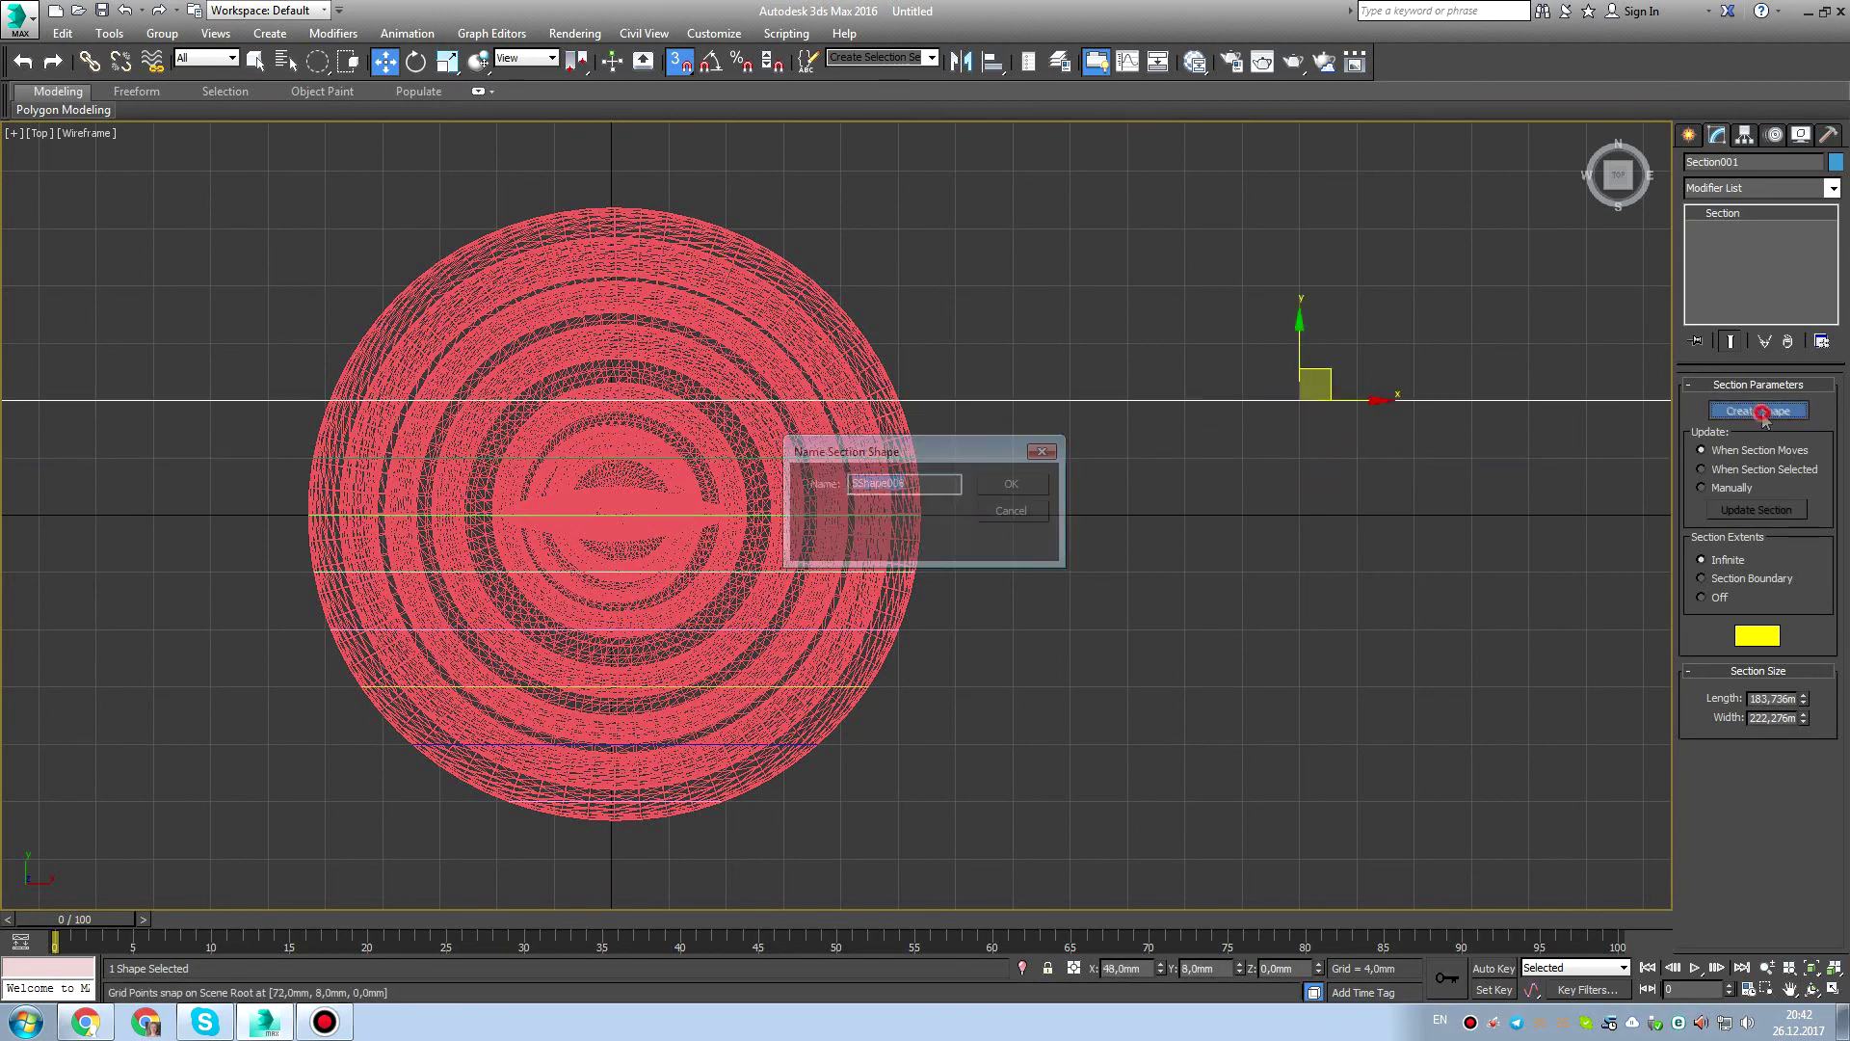
pyautogui.press('Return')
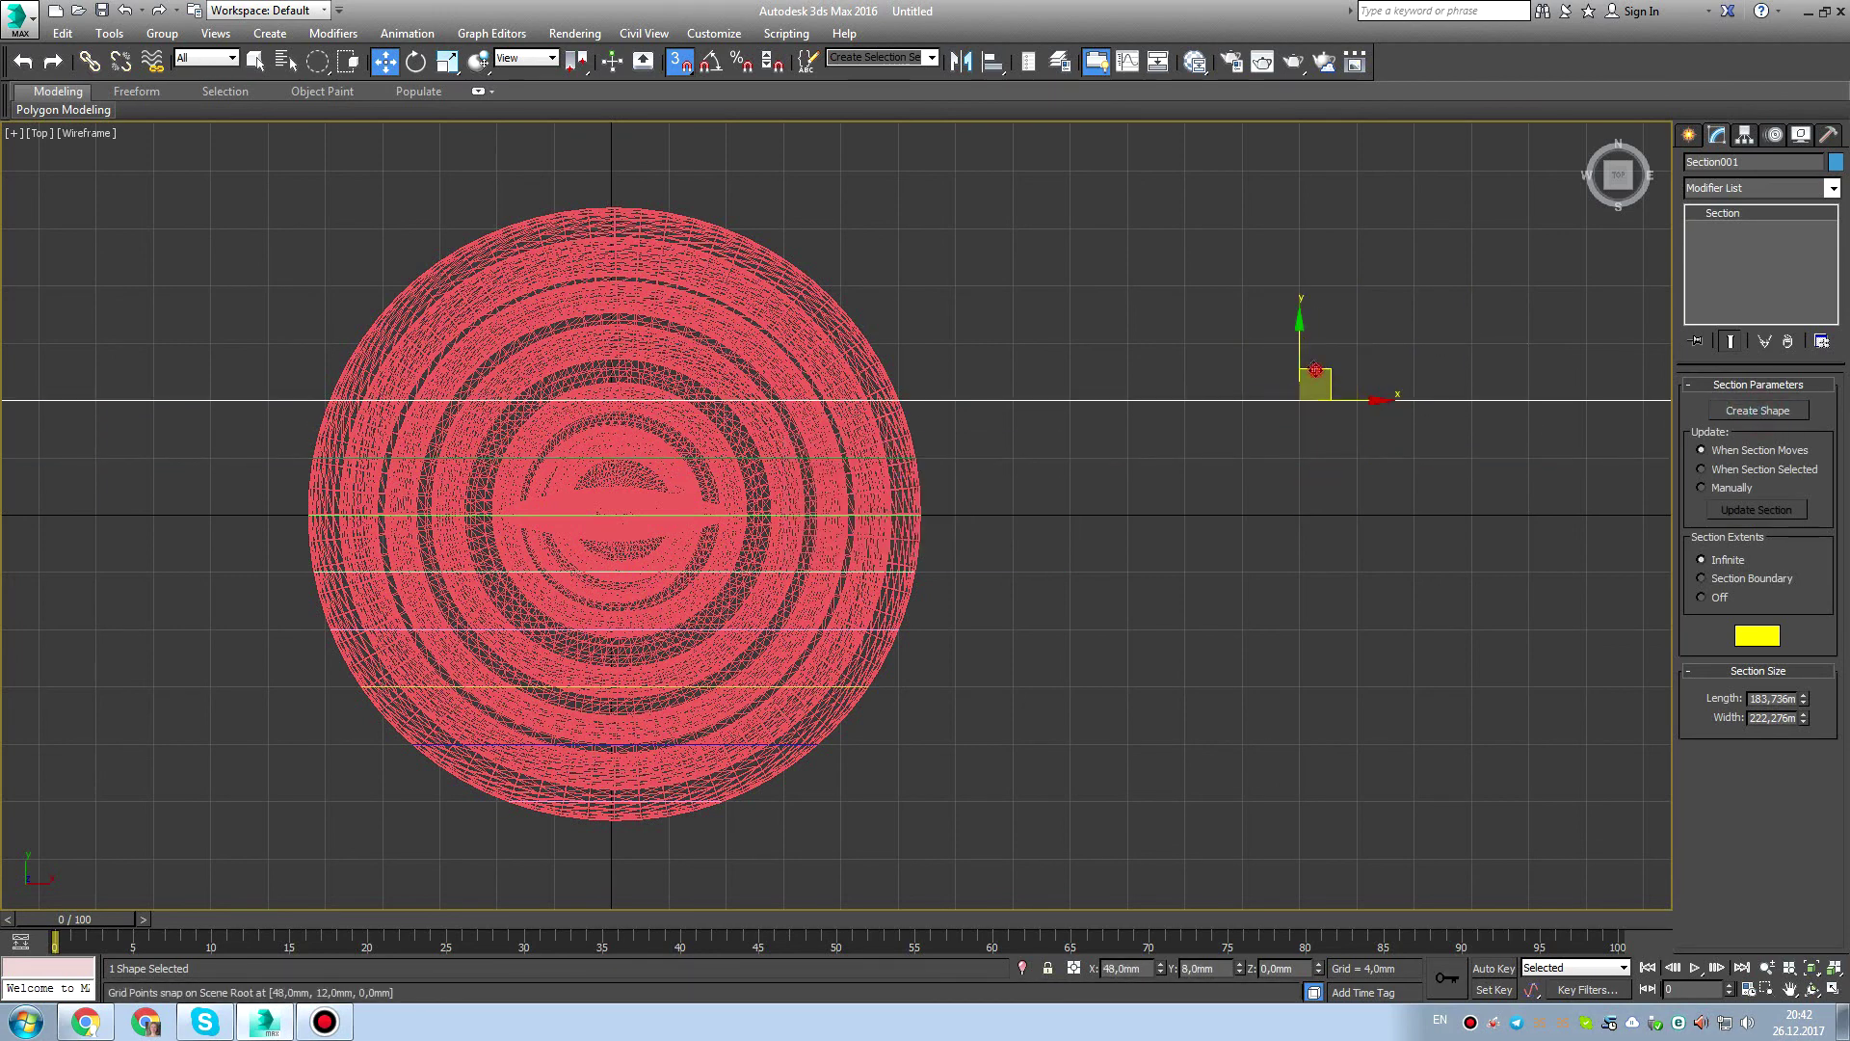
pyautogui.moveTo(1315, 370); pyautogui.dragTo(1310, 297)
pyautogui.click(1758, 410)
pyautogui.press('Return')
# Create the cross-section shape at Y 16 mm and shift the section plane to Y 20 mm.
pyautogui.click(1758, 410)
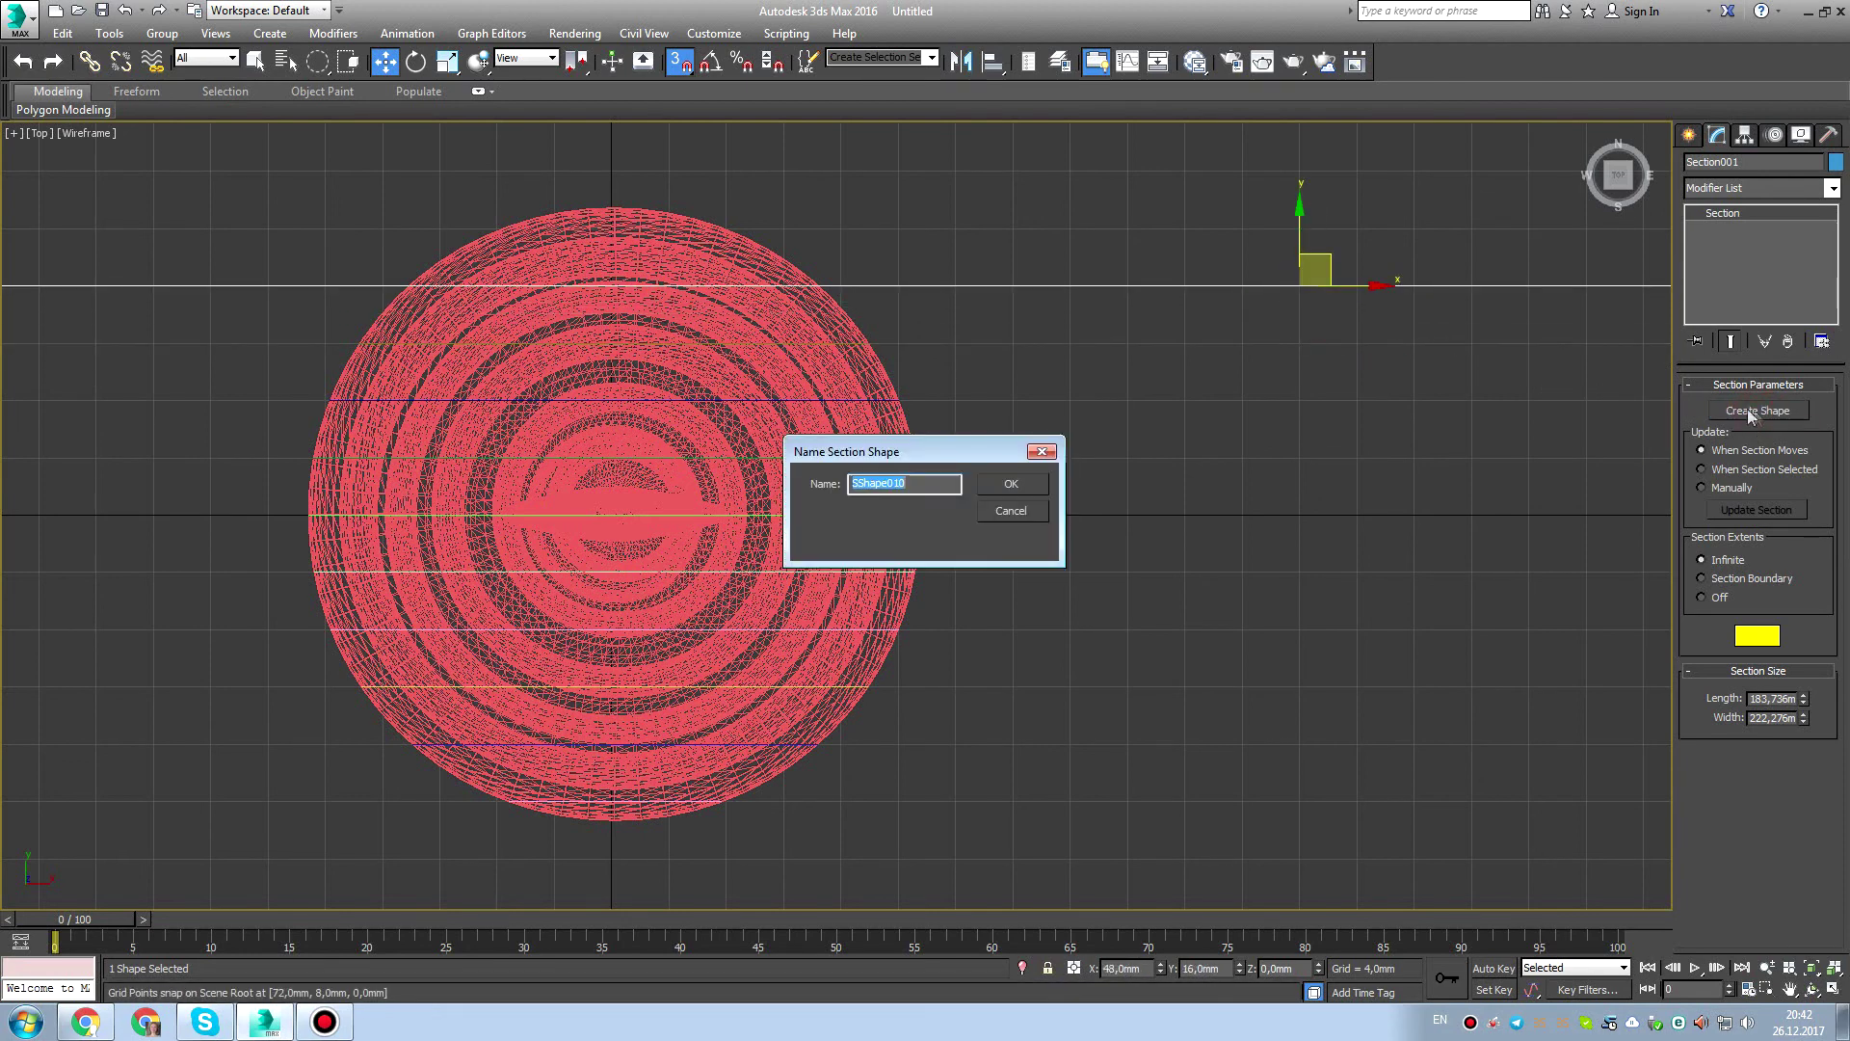
pyautogui.press('Return')
pyautogui.moveTo(1296, 280); pyautogui.dragTo(1316, 222)
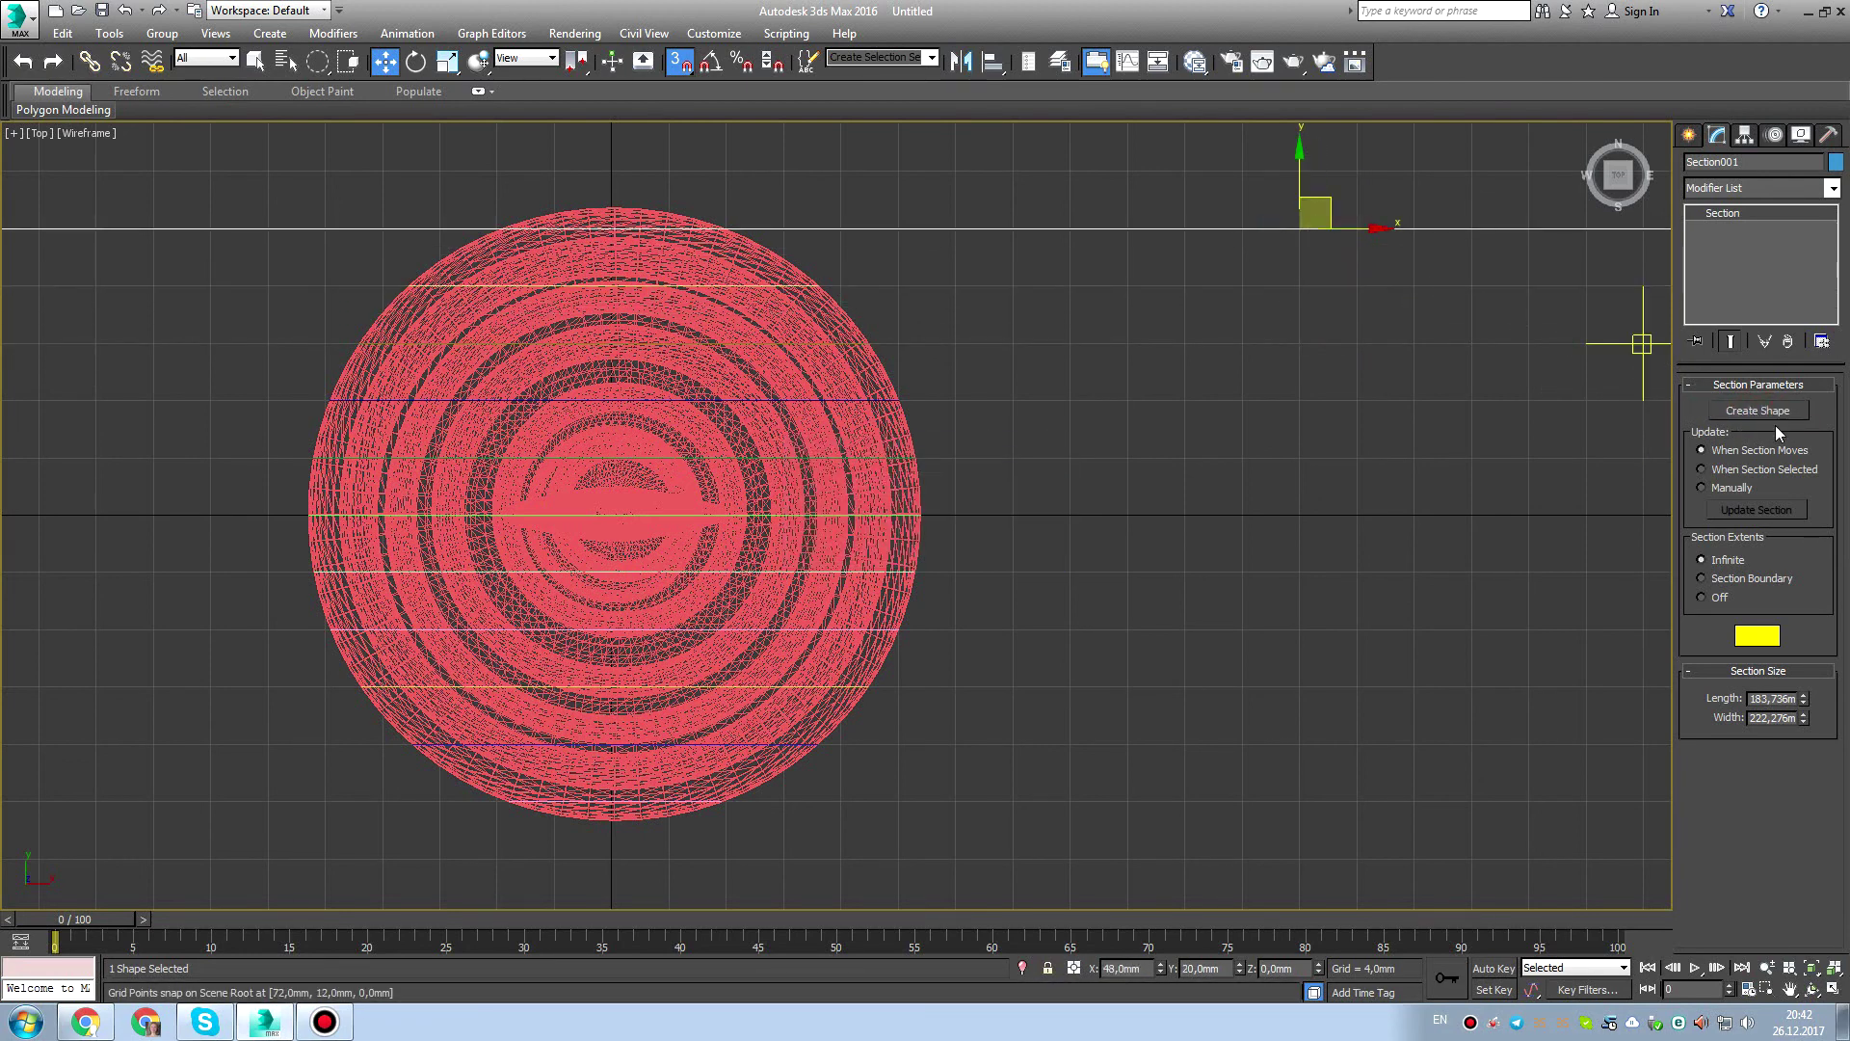
# Deselect everything and examine the cross-section contours on the tree in the top and perspective views.
pyautogui.moveTo(1556, 373); pyautogui.dragTo(1466, 508, button='middle')
pyautogui.scroll(2, 1322, 438)
pyautogui.moveTo(1369, 456); pyautogui.dragTo(1511, 512, button='middle')
pyautogui.click(1511, 513)
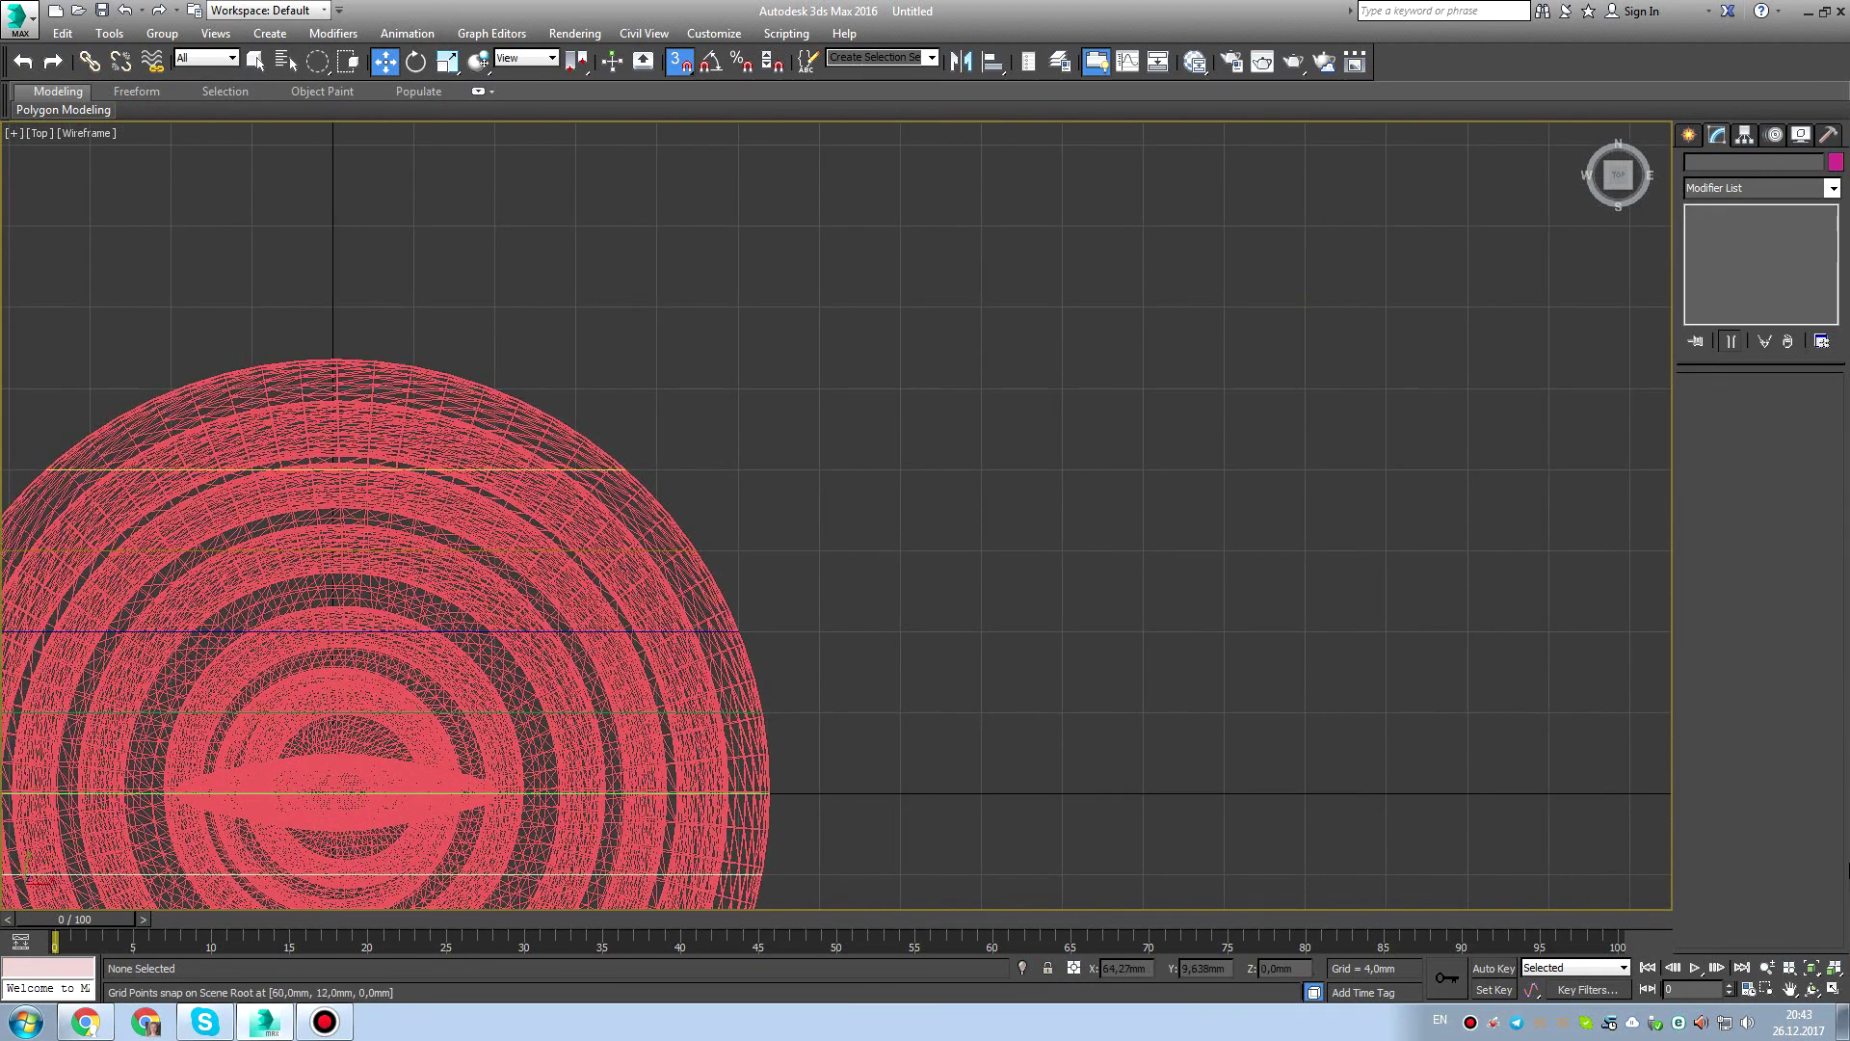
pyautogui.click(1834, 989)
pyautogui.keyDown('alt'); pyautogui.moveTo(1237, 609); pyautogui.dragTo(1137, 617, button='middle'); pyautogui.keyUp('alt')
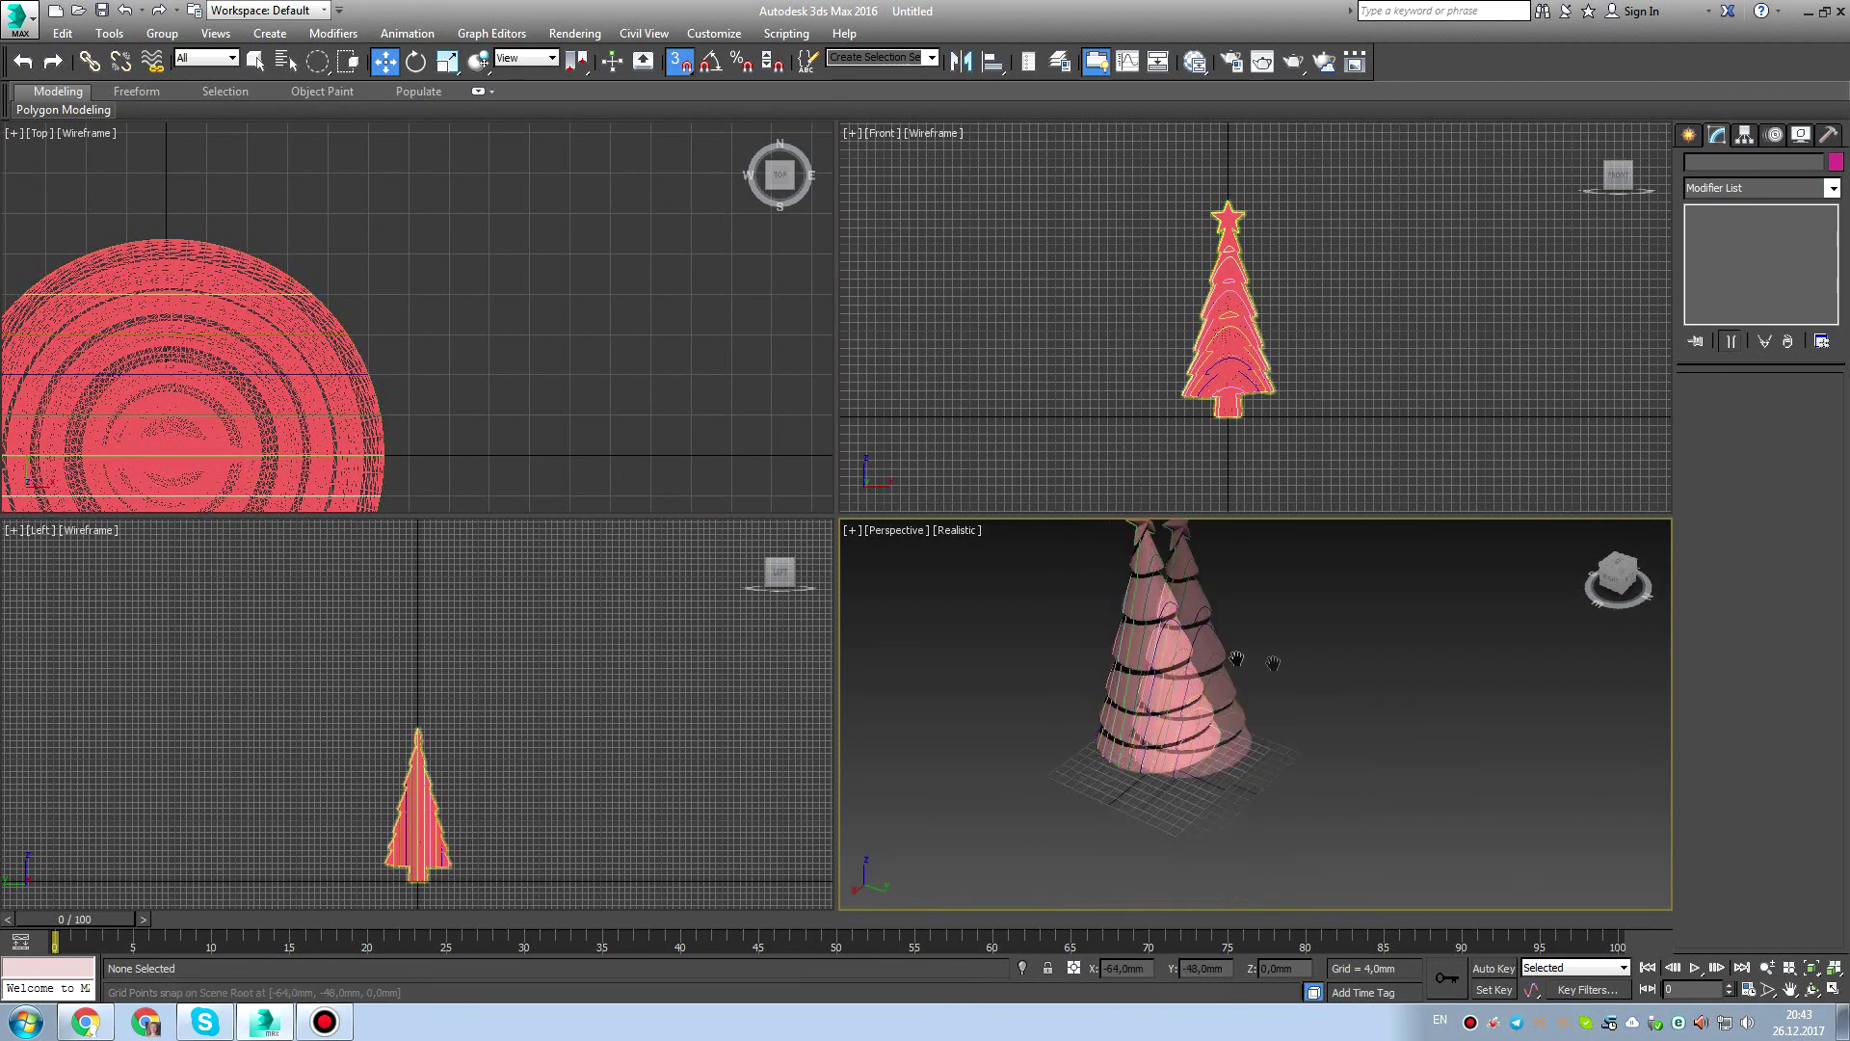
pyautogui.scroll(3, 1349, 663)
pyautogui.moveTo(1320, 627); pyautogui.dragTo(1288, 532, button='middle')
pyautogui.scroll(2, 1288, 562)
# Undo the deselection of the section plane, create the missing cross-section shape at Y 20 mm, and delete the plane.
pyautogui.hotkey('ctrl', 'z')
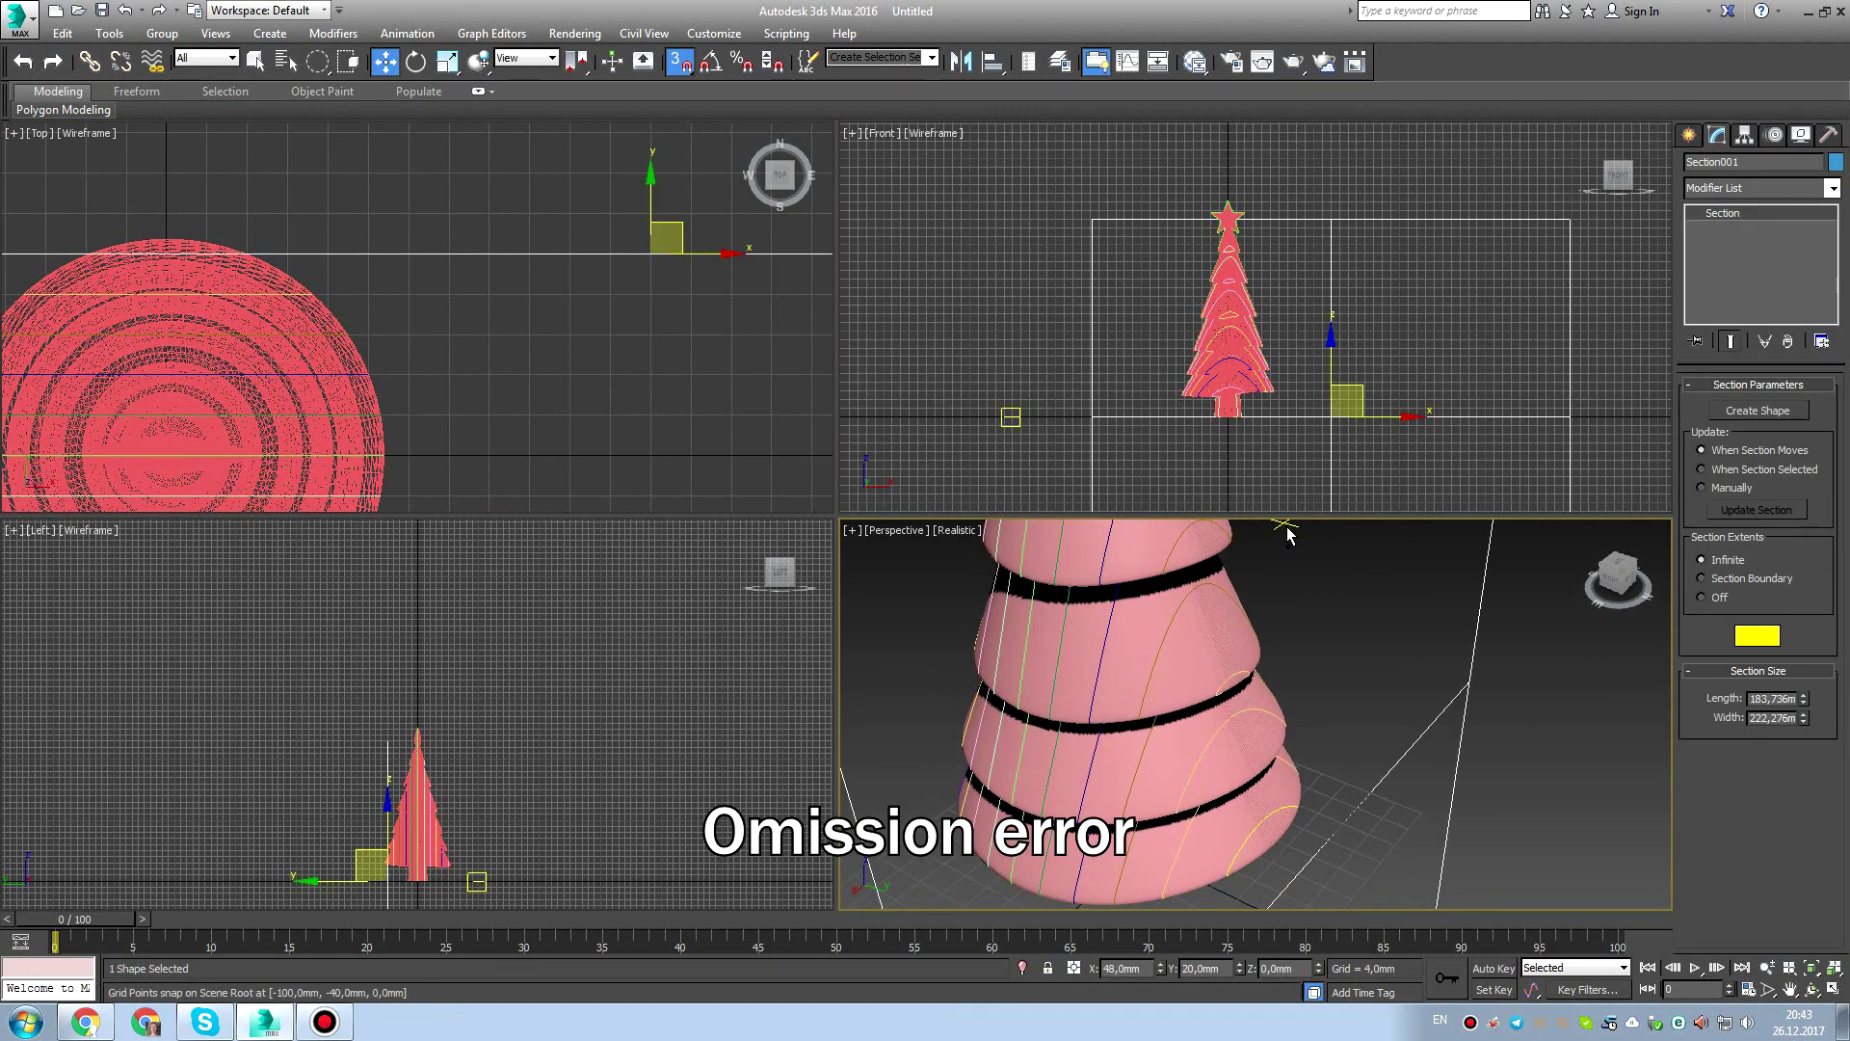
pyautogui.click(1763, 412)
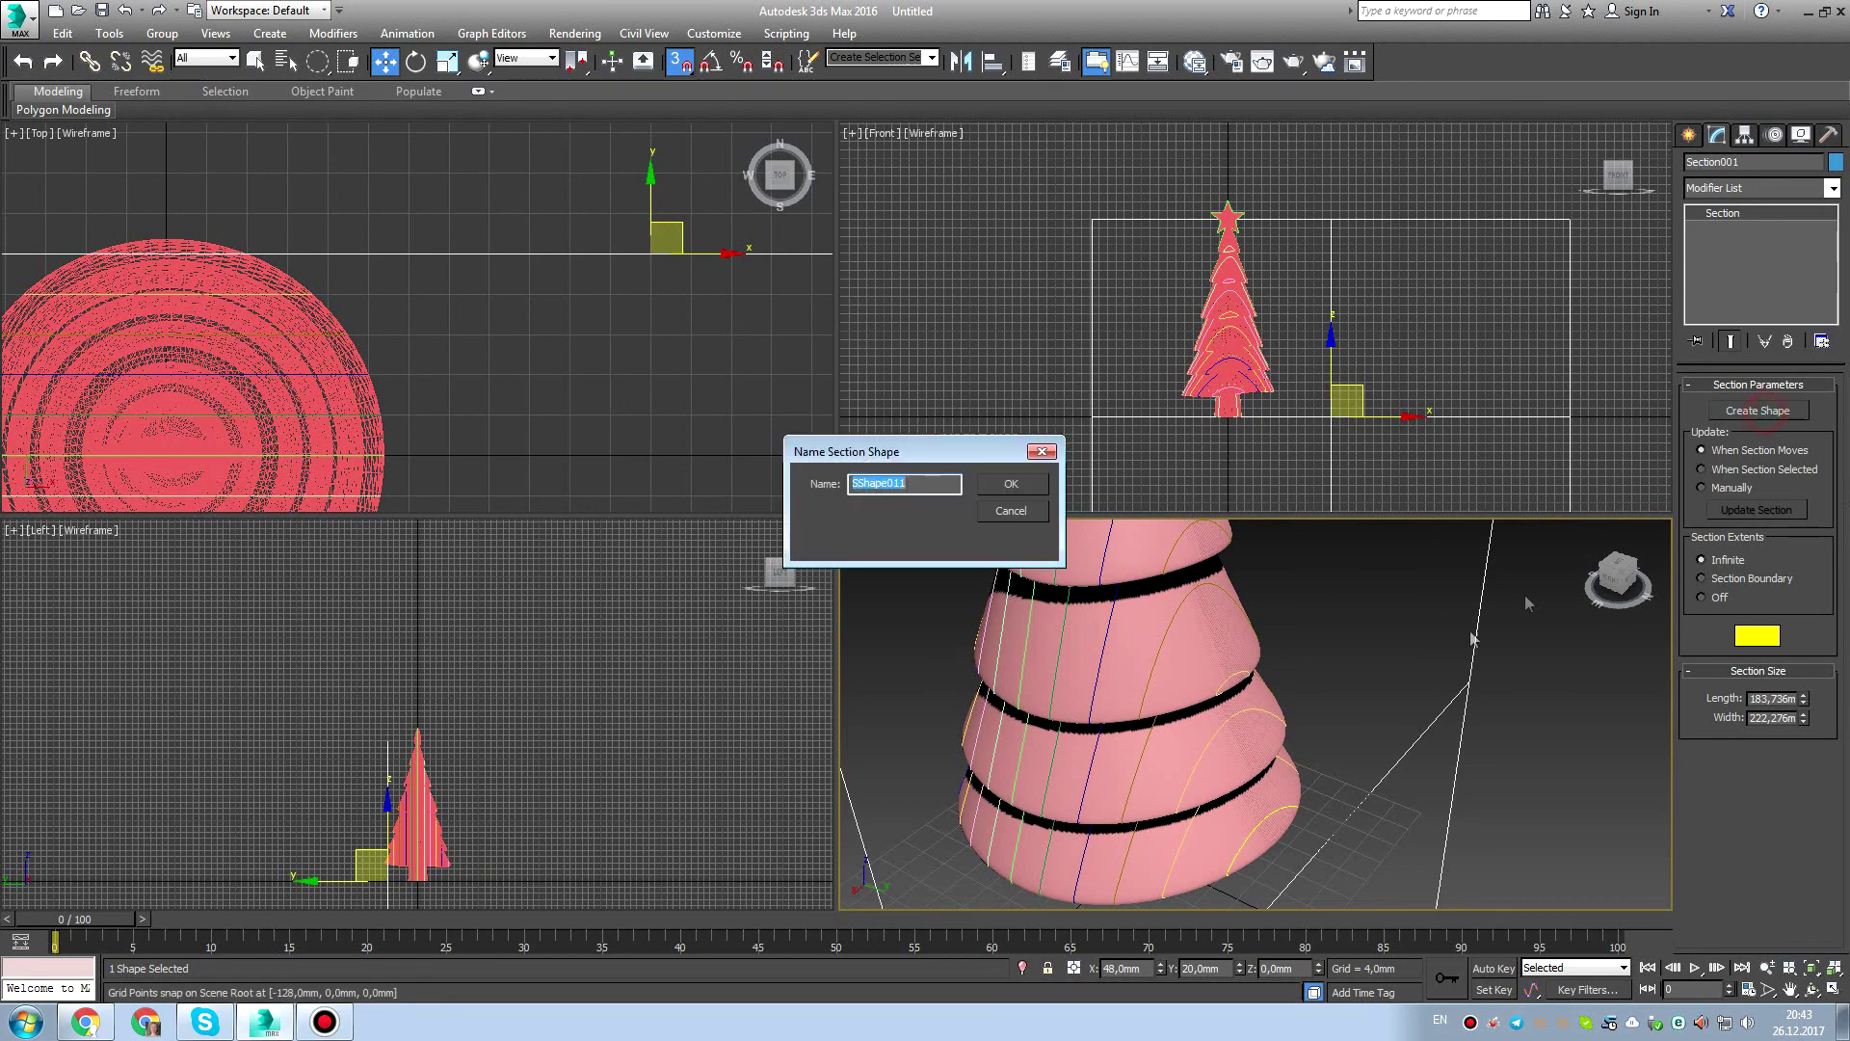
pyautogui.click(1011, 483)
pyautogui.press('Delete')
pyautogui.moveTo(1335, 646); pyautogui.dragTo(1353, 694, button='middle')
pyautogui.scroll(-3, 1344, 740)
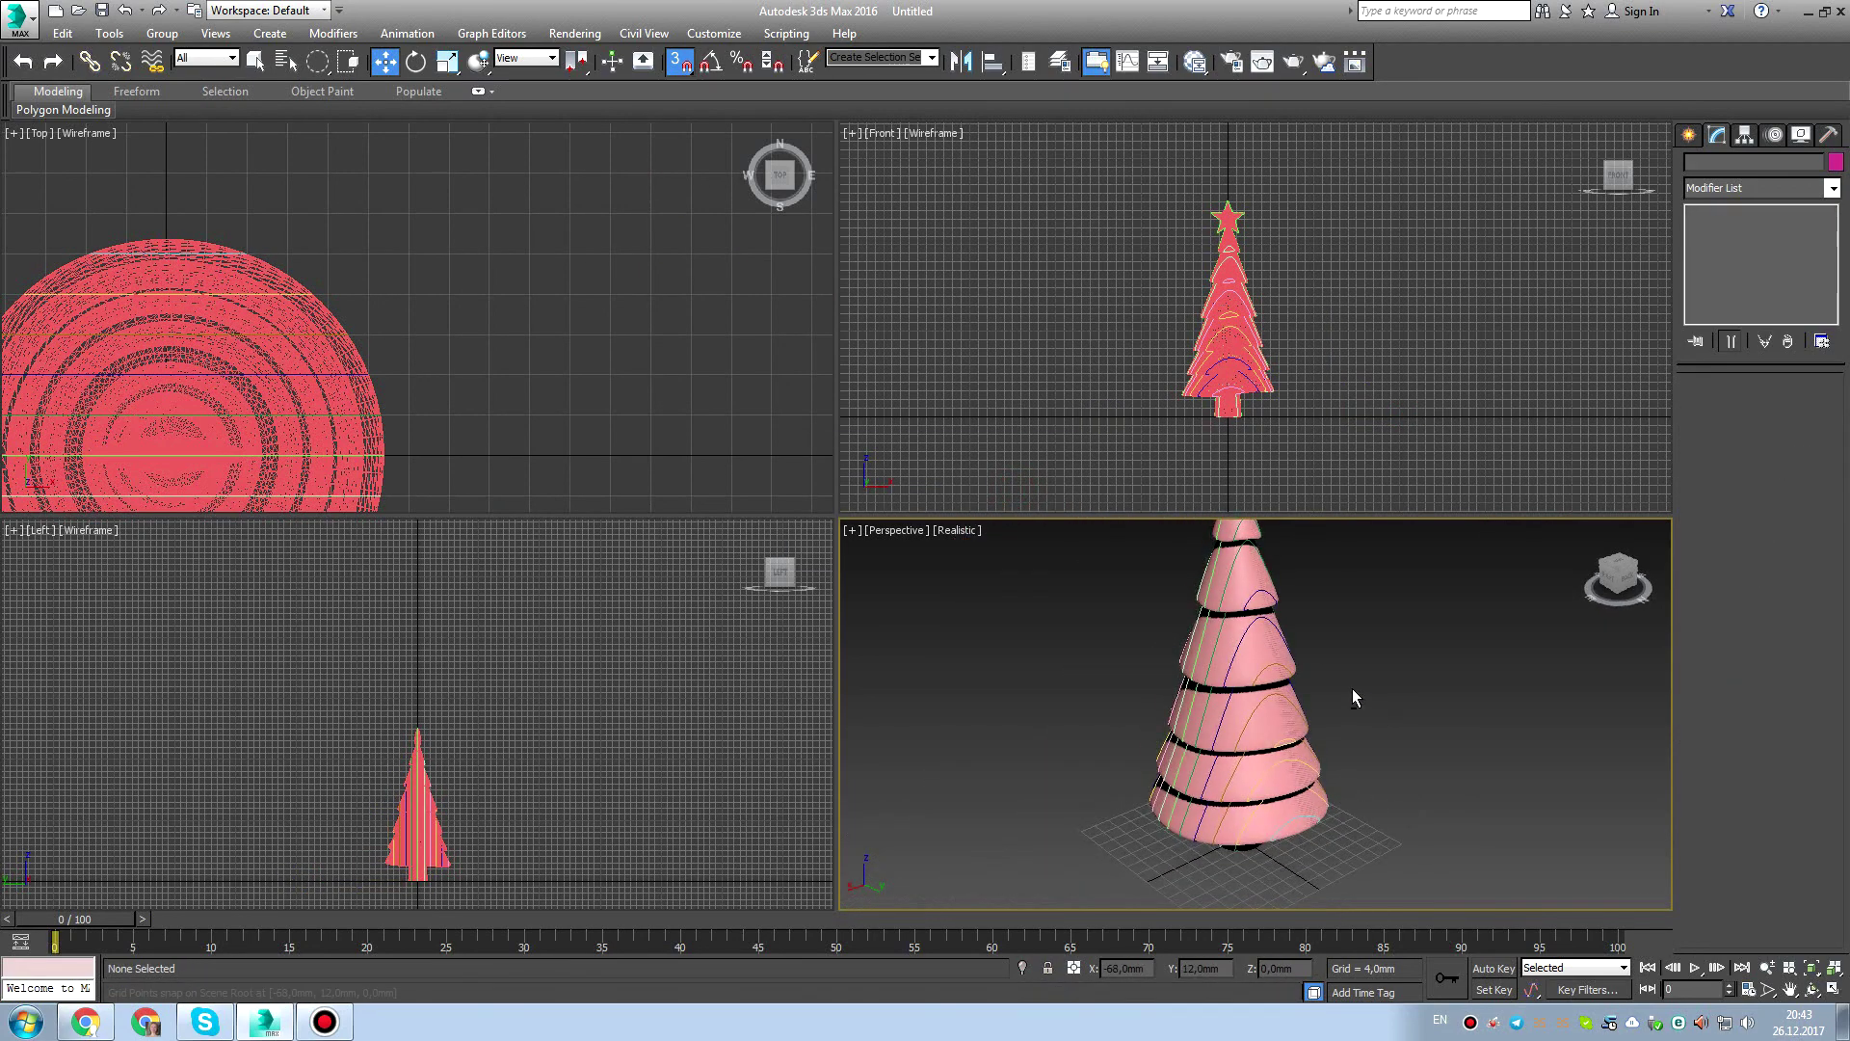
# Maximize the perspective view, turn snapping off, move the solid tree clear of the contours along X, and delete it.
pyautogui.click(1833, 988)
pyautogui.scroll(2, 1313, 682)
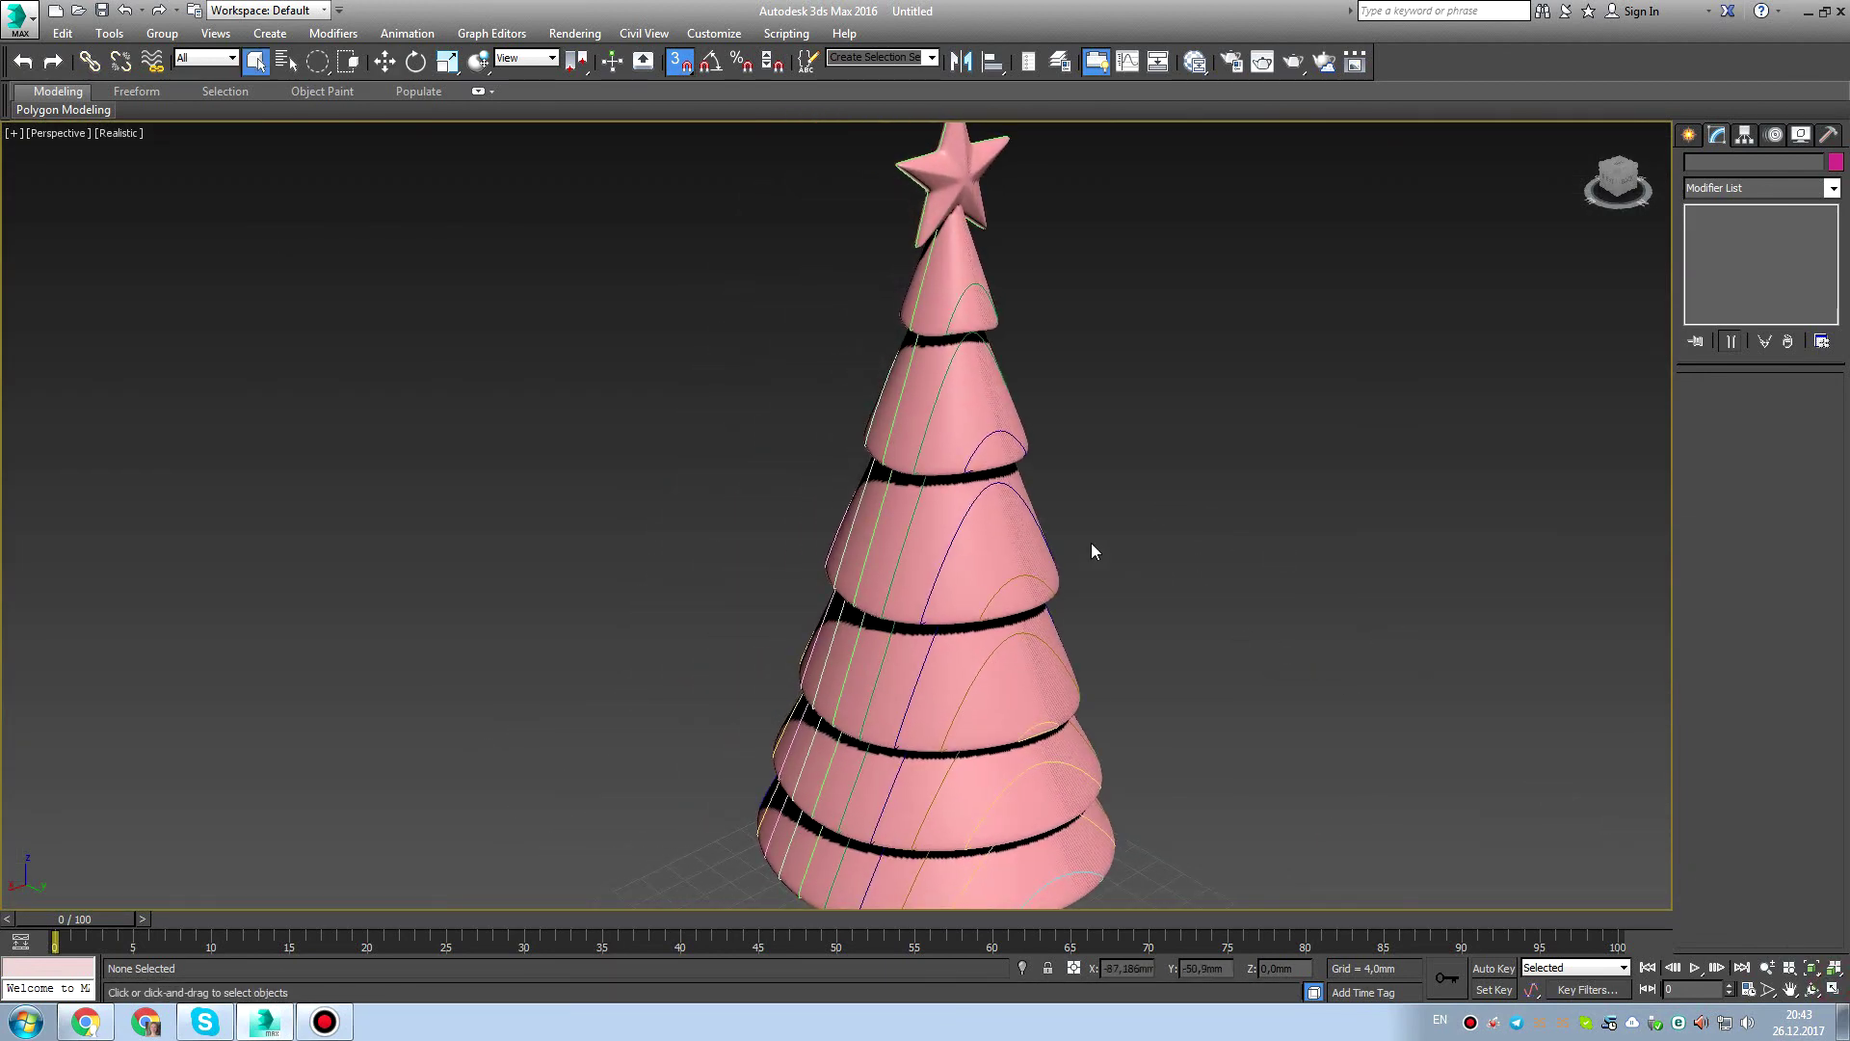
pyautogui.click(949, 514)
pyautogui.scroll(-2, 1175, 537)
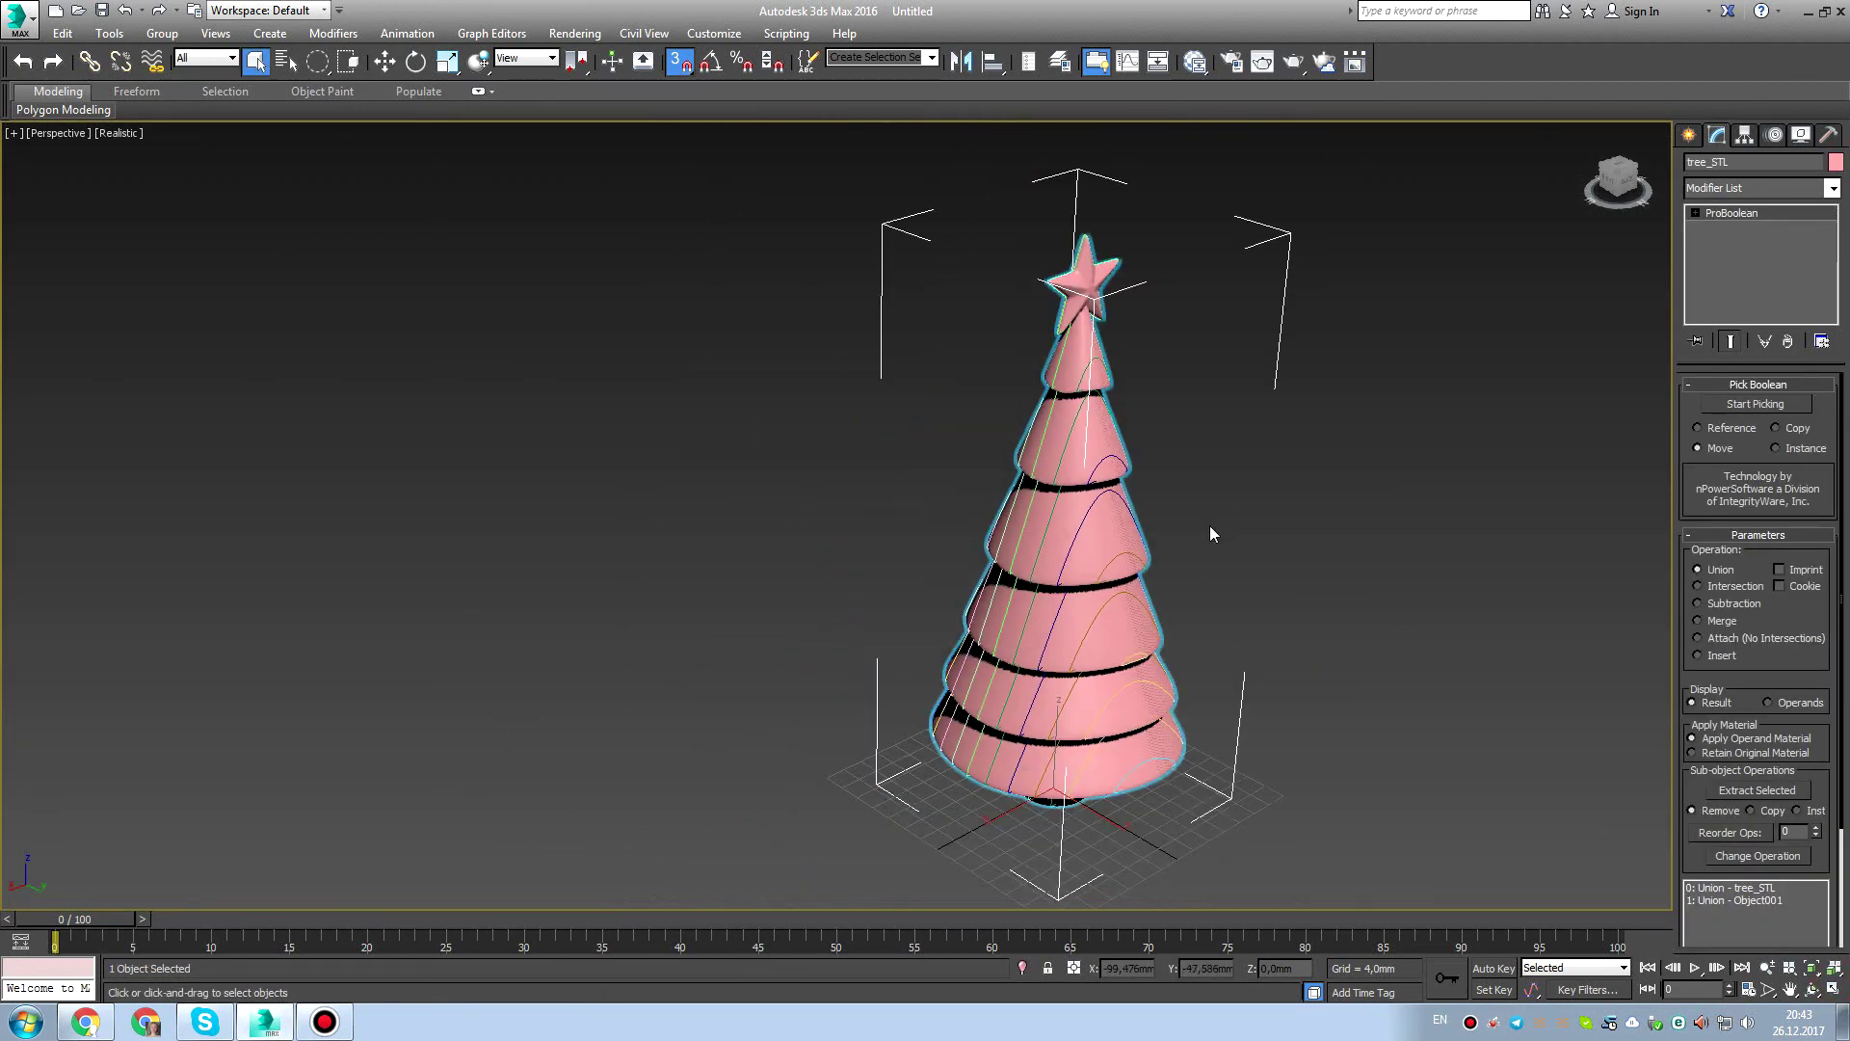
pyautogui.moveTo(1129, 528); pyautogui.dragTo(1154, 512, button='middle')
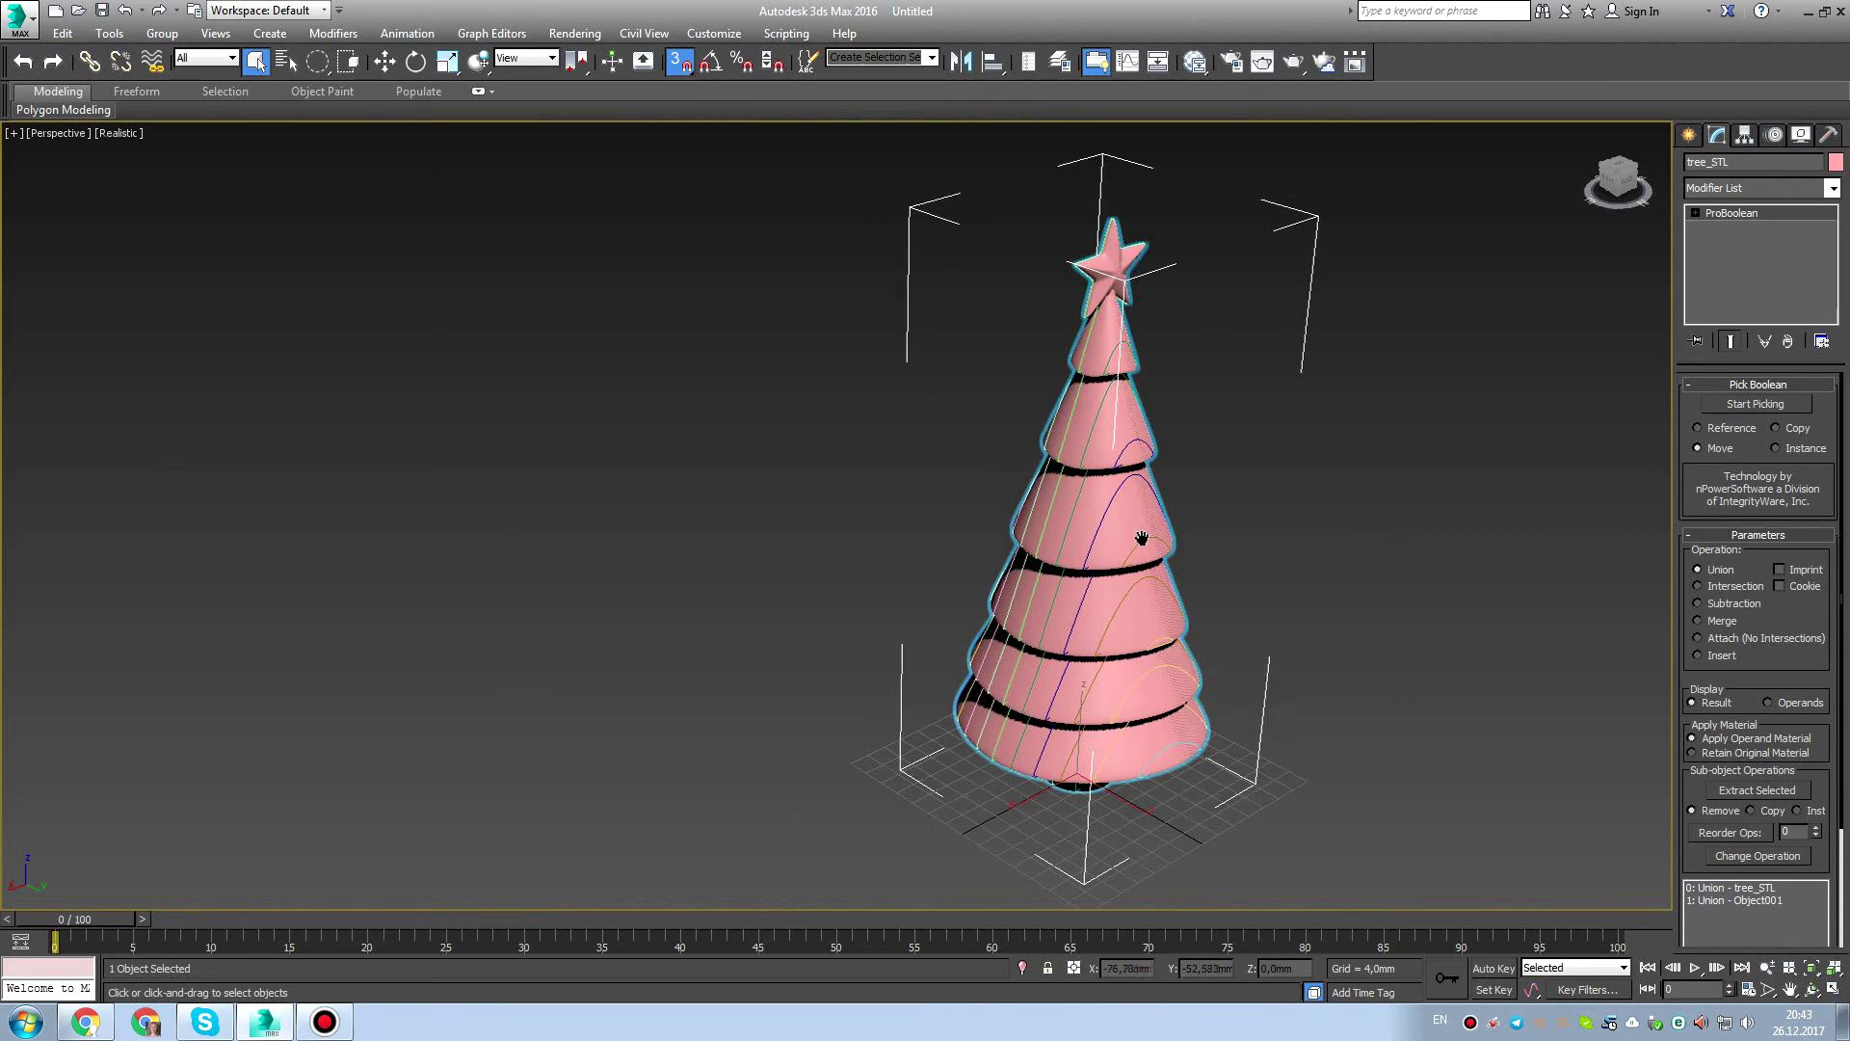
pyautogui.press('w')
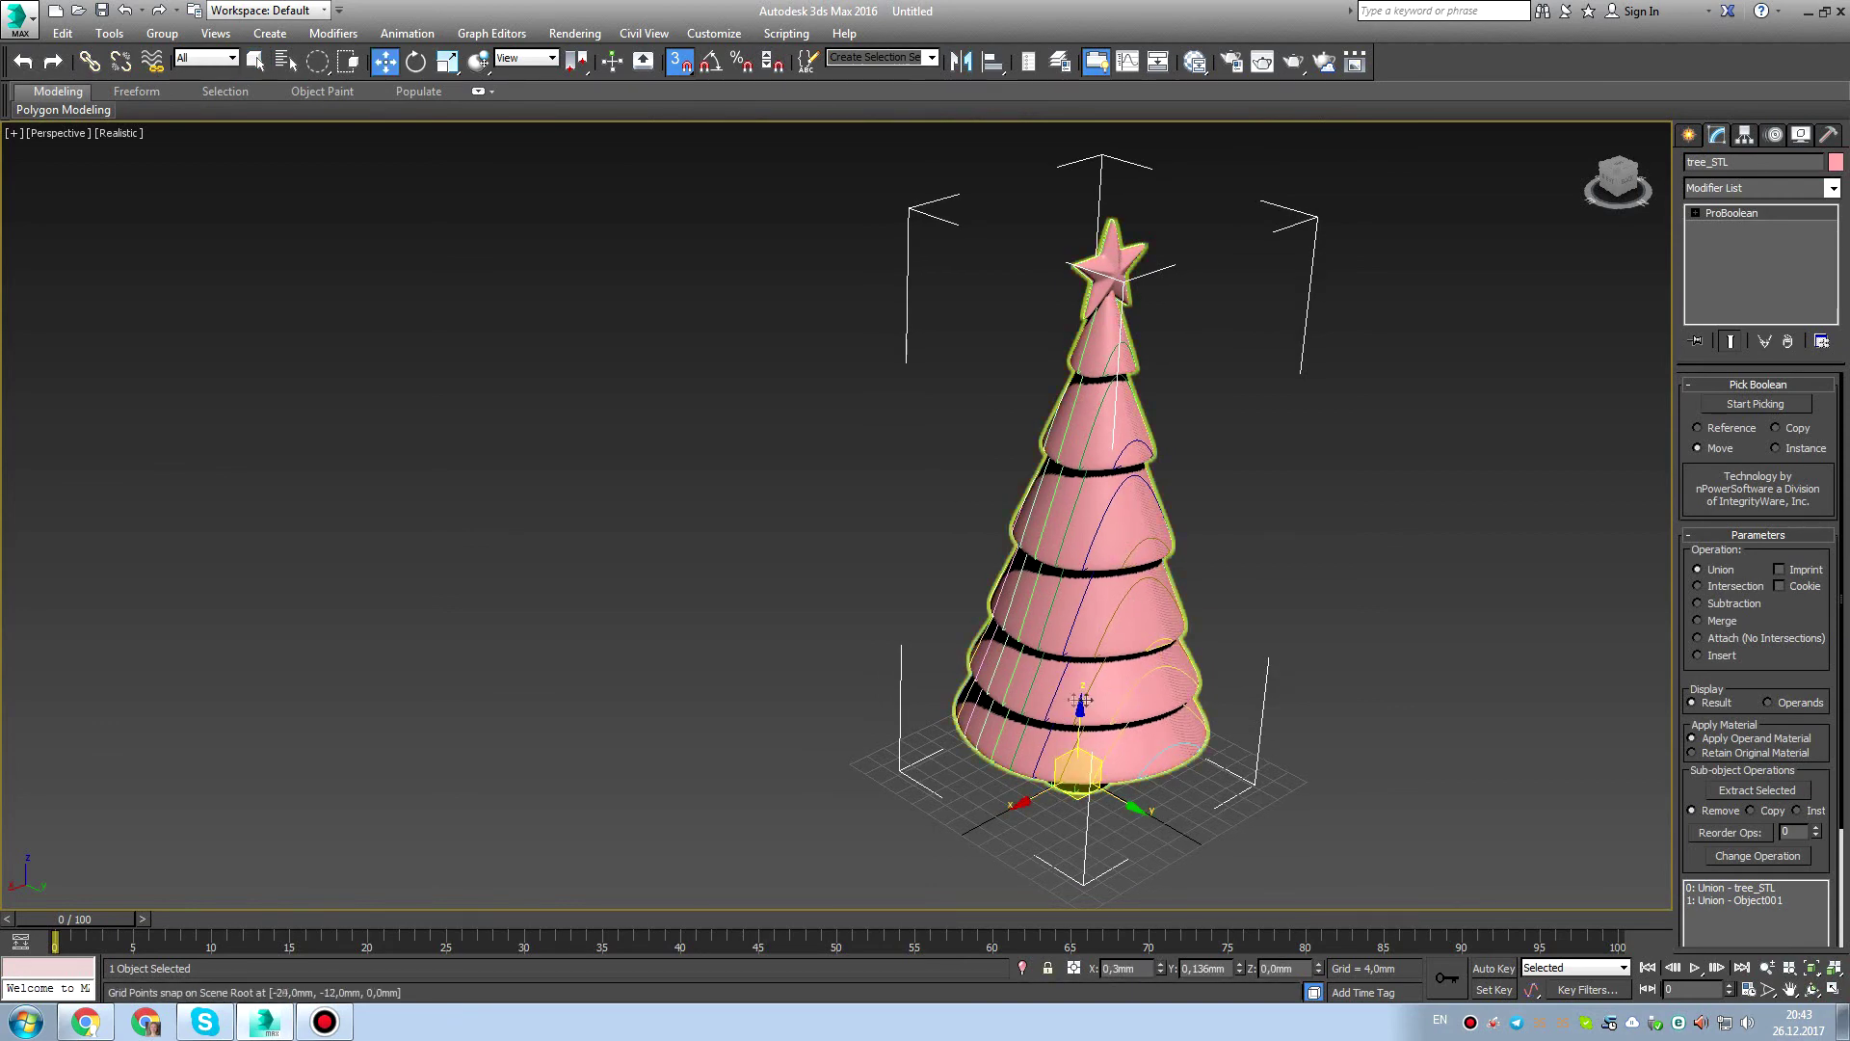
pyautogui.keyDown('alt'); pyautogui.moveTo(1070, 829); pyautogui.dragTo(991, 830, button='middle'); pyautogui.keyUp('alt')
pyautogui.click(677, 64)
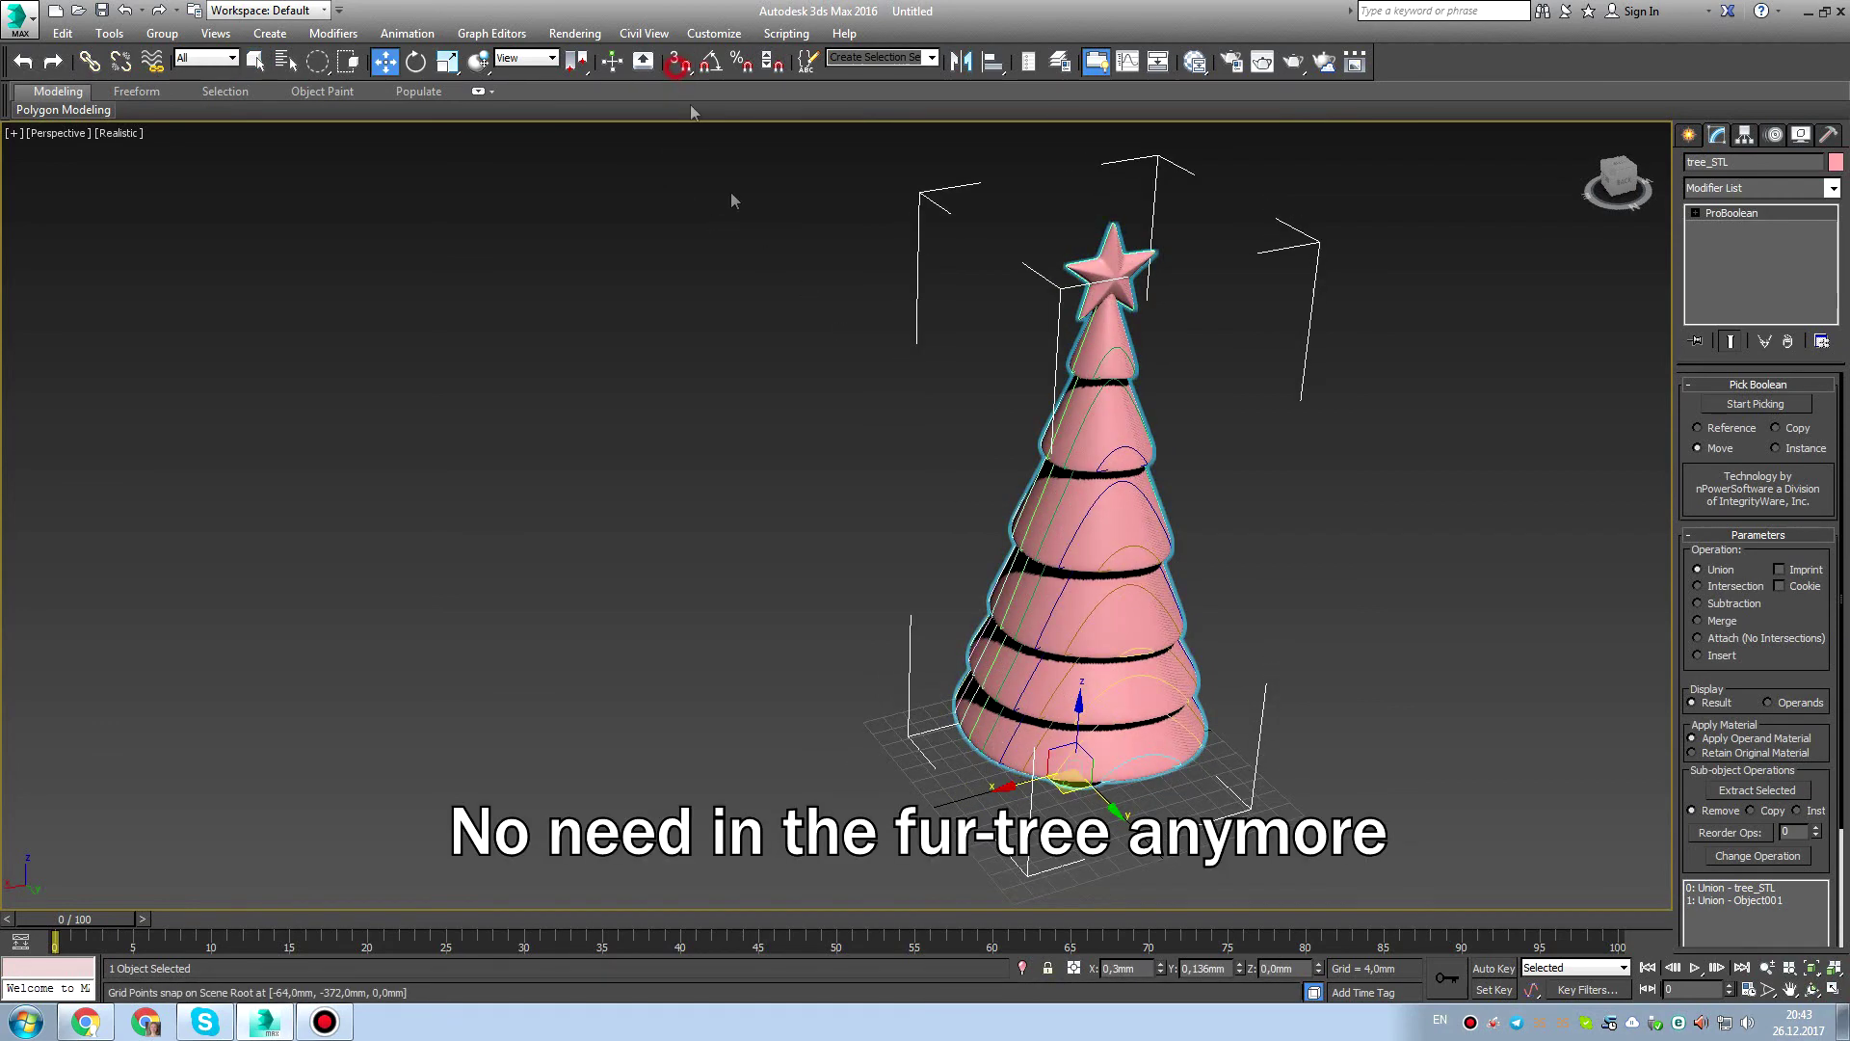
pyautogui.moveTo(1009, 782); pyautogui.dragTo(540, 792)
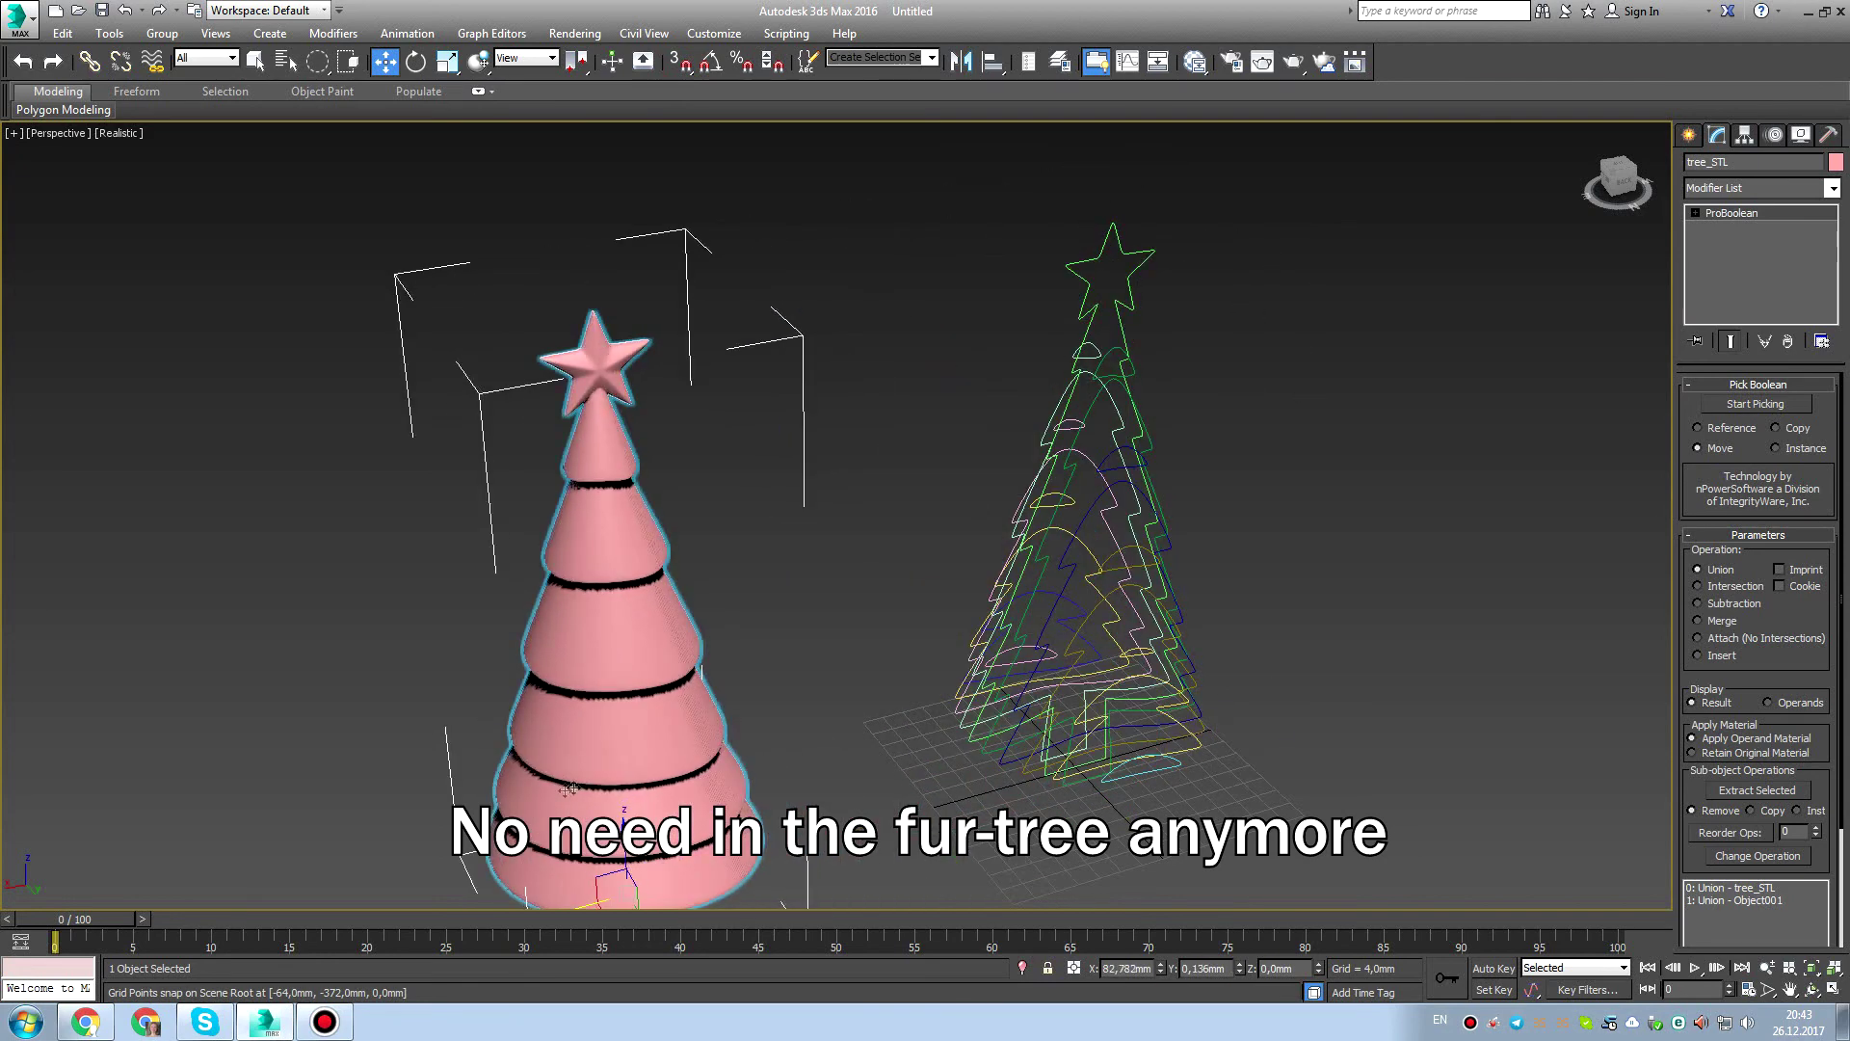
pyautogui.rightClick(604, 715)
pyautogui.click(644, 654)
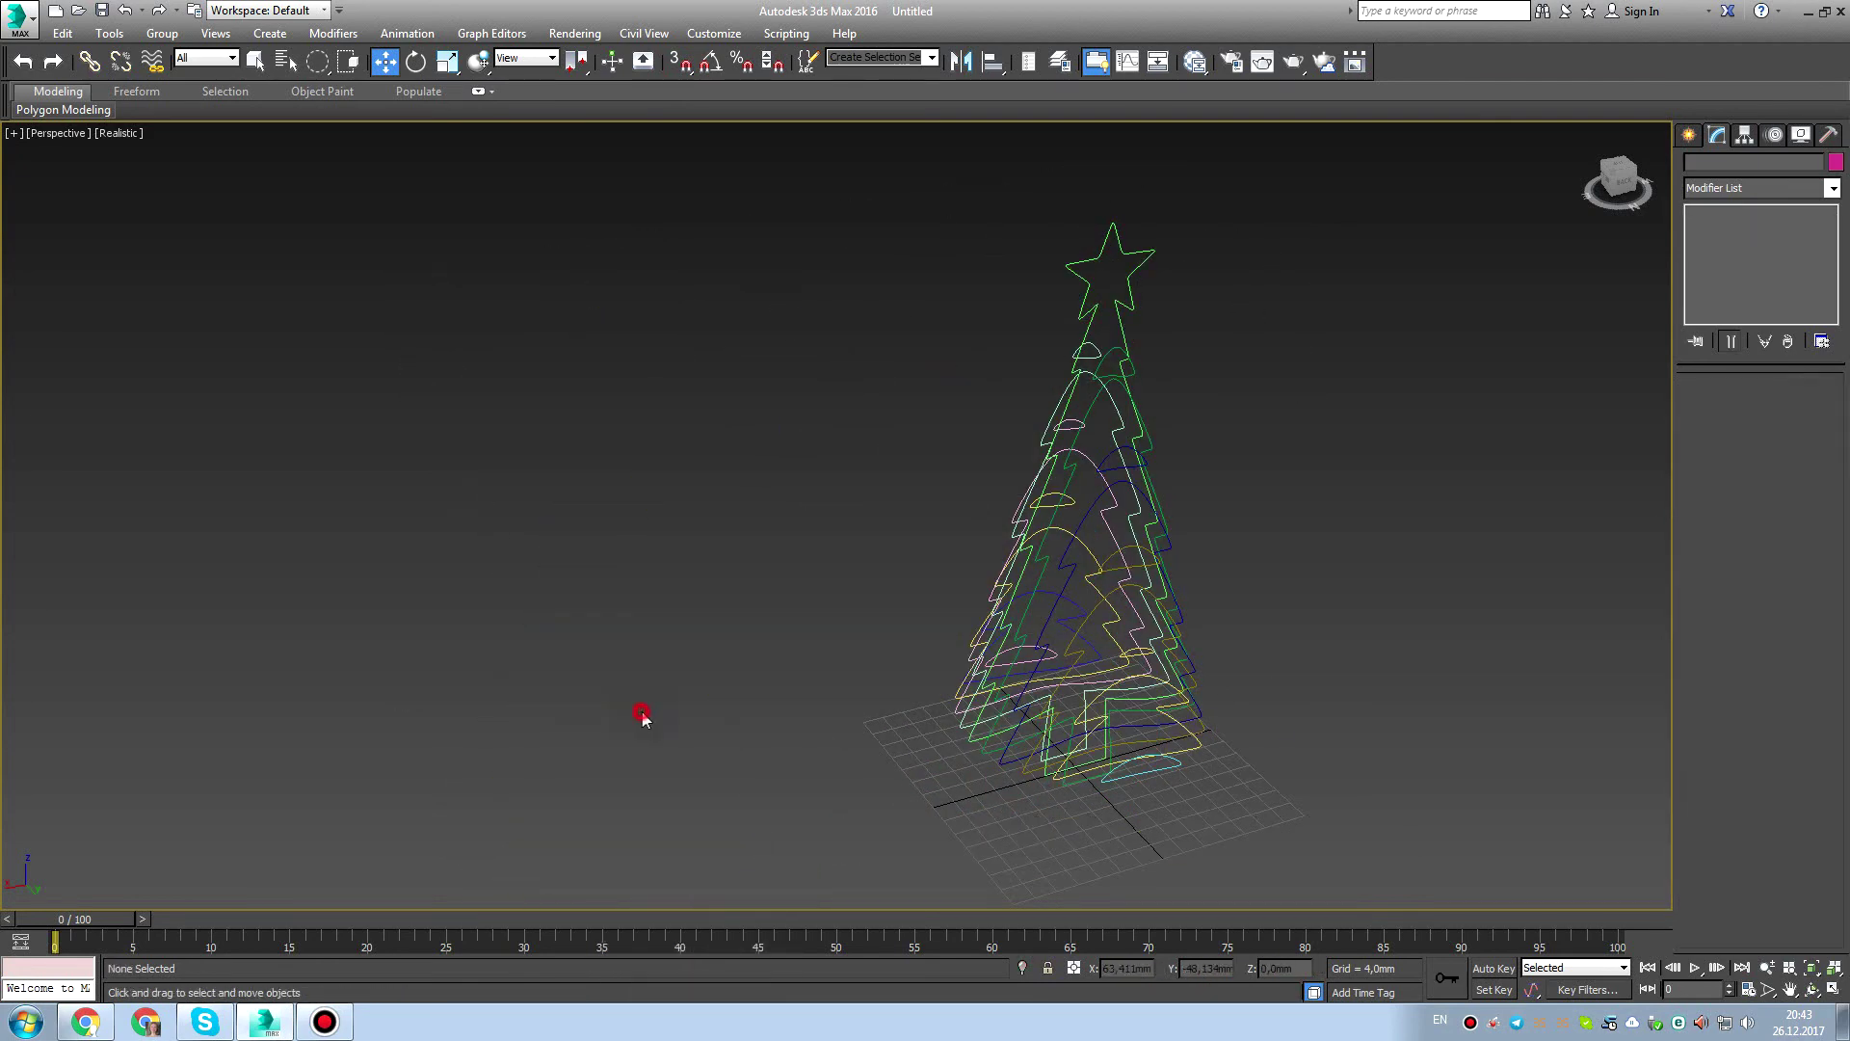
# Select all the cross-section shapes together and apply the Extrude modifier to them.
pyautogui.keyDown('alt'); pyautogui.moveTo(1011, 709); pyautogui.dragTo(1053, 681, button='middle'); pyautogui.keyUp('alt')
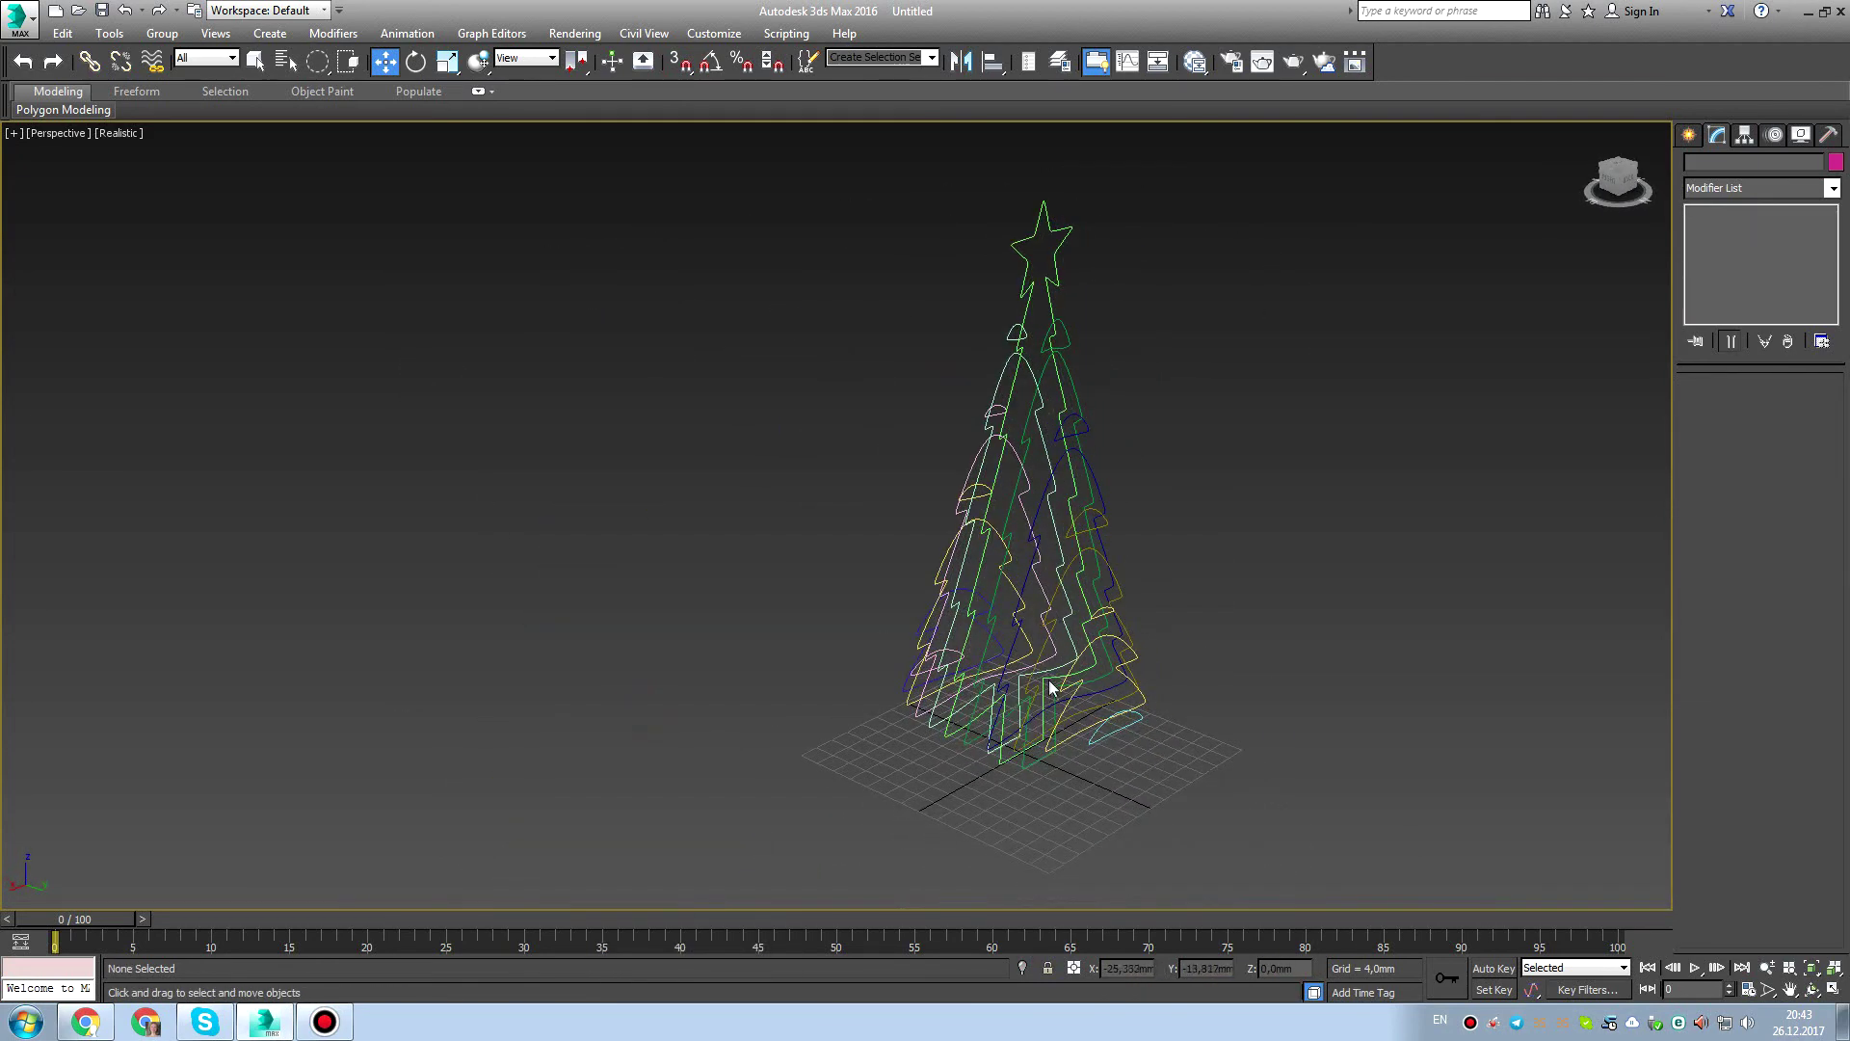
pyautogui.scroll(-2, 1042, 675)
pyautogui.scroll(-1, 1042, 675)
pyautogui.moveTo(818, 337); pyautogui.dragTo(1259, 841)
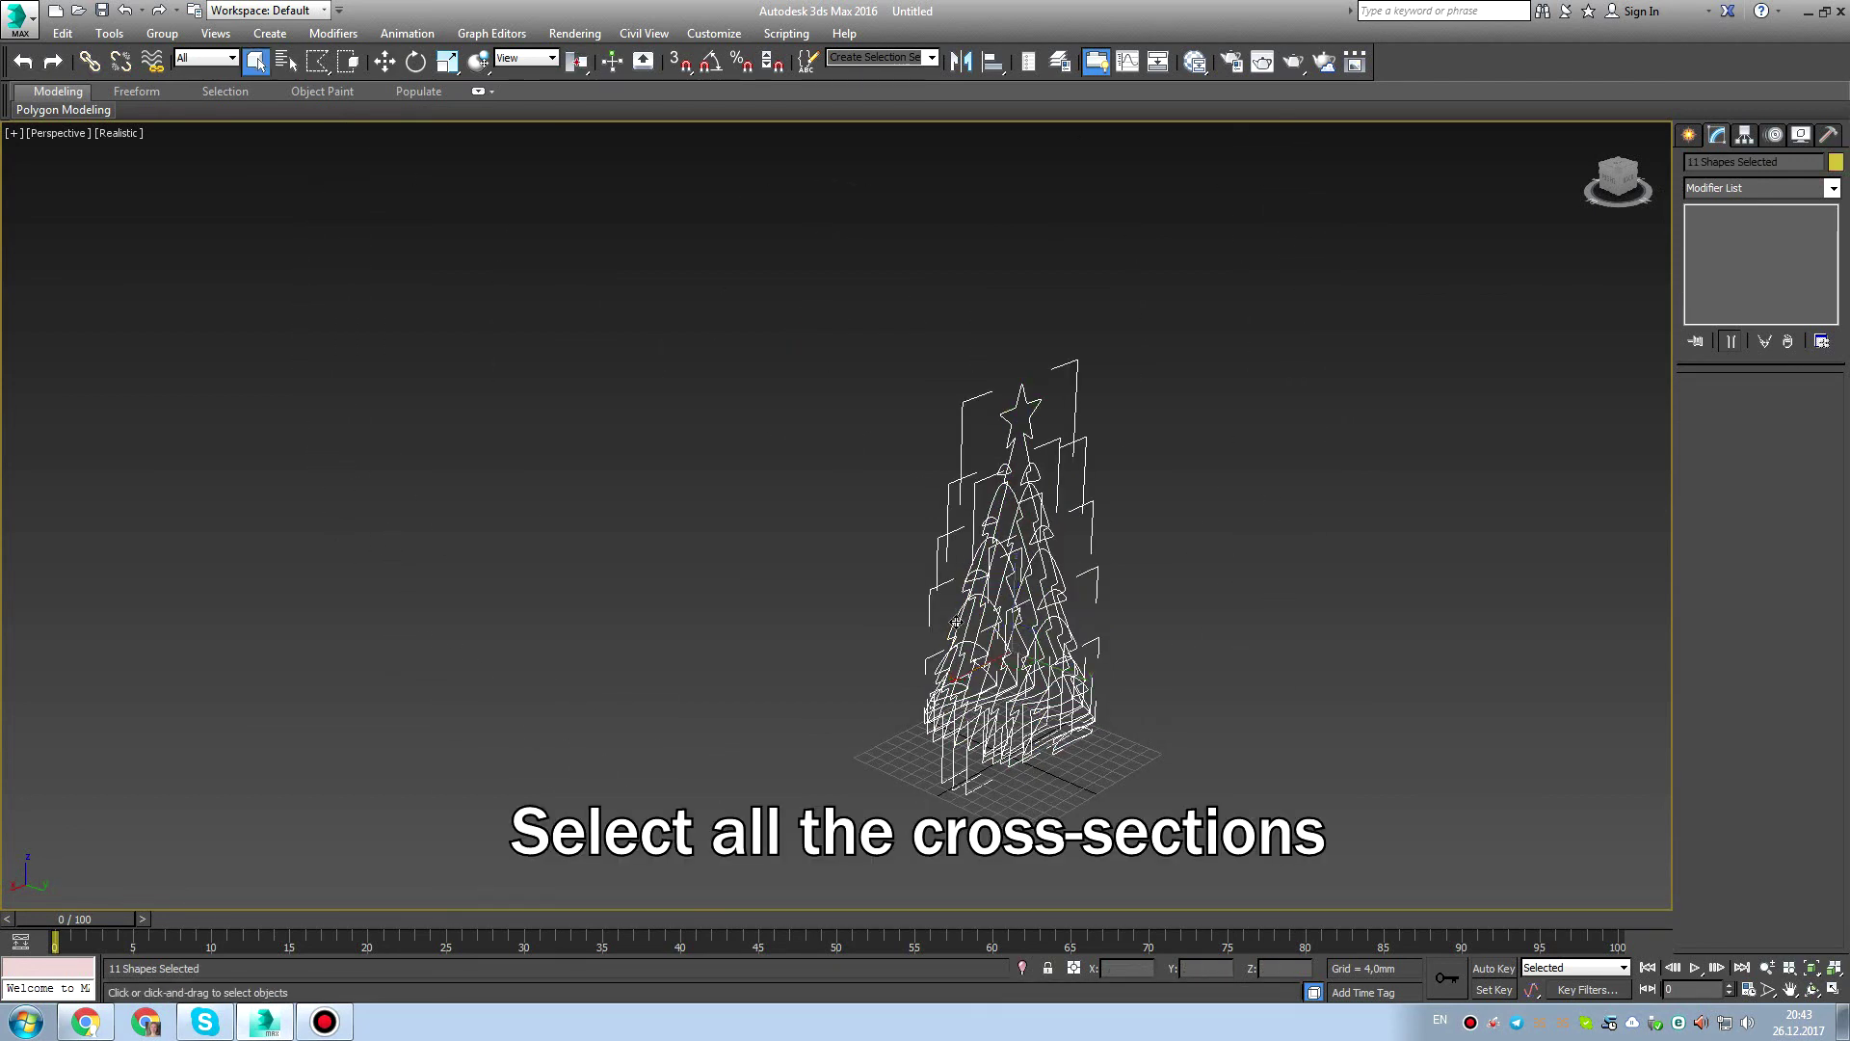
pyautogui.moveTo(956, 623); pyautogui.dragTo(887, 620, button='middle')
pyautogui.click(1832, 189)
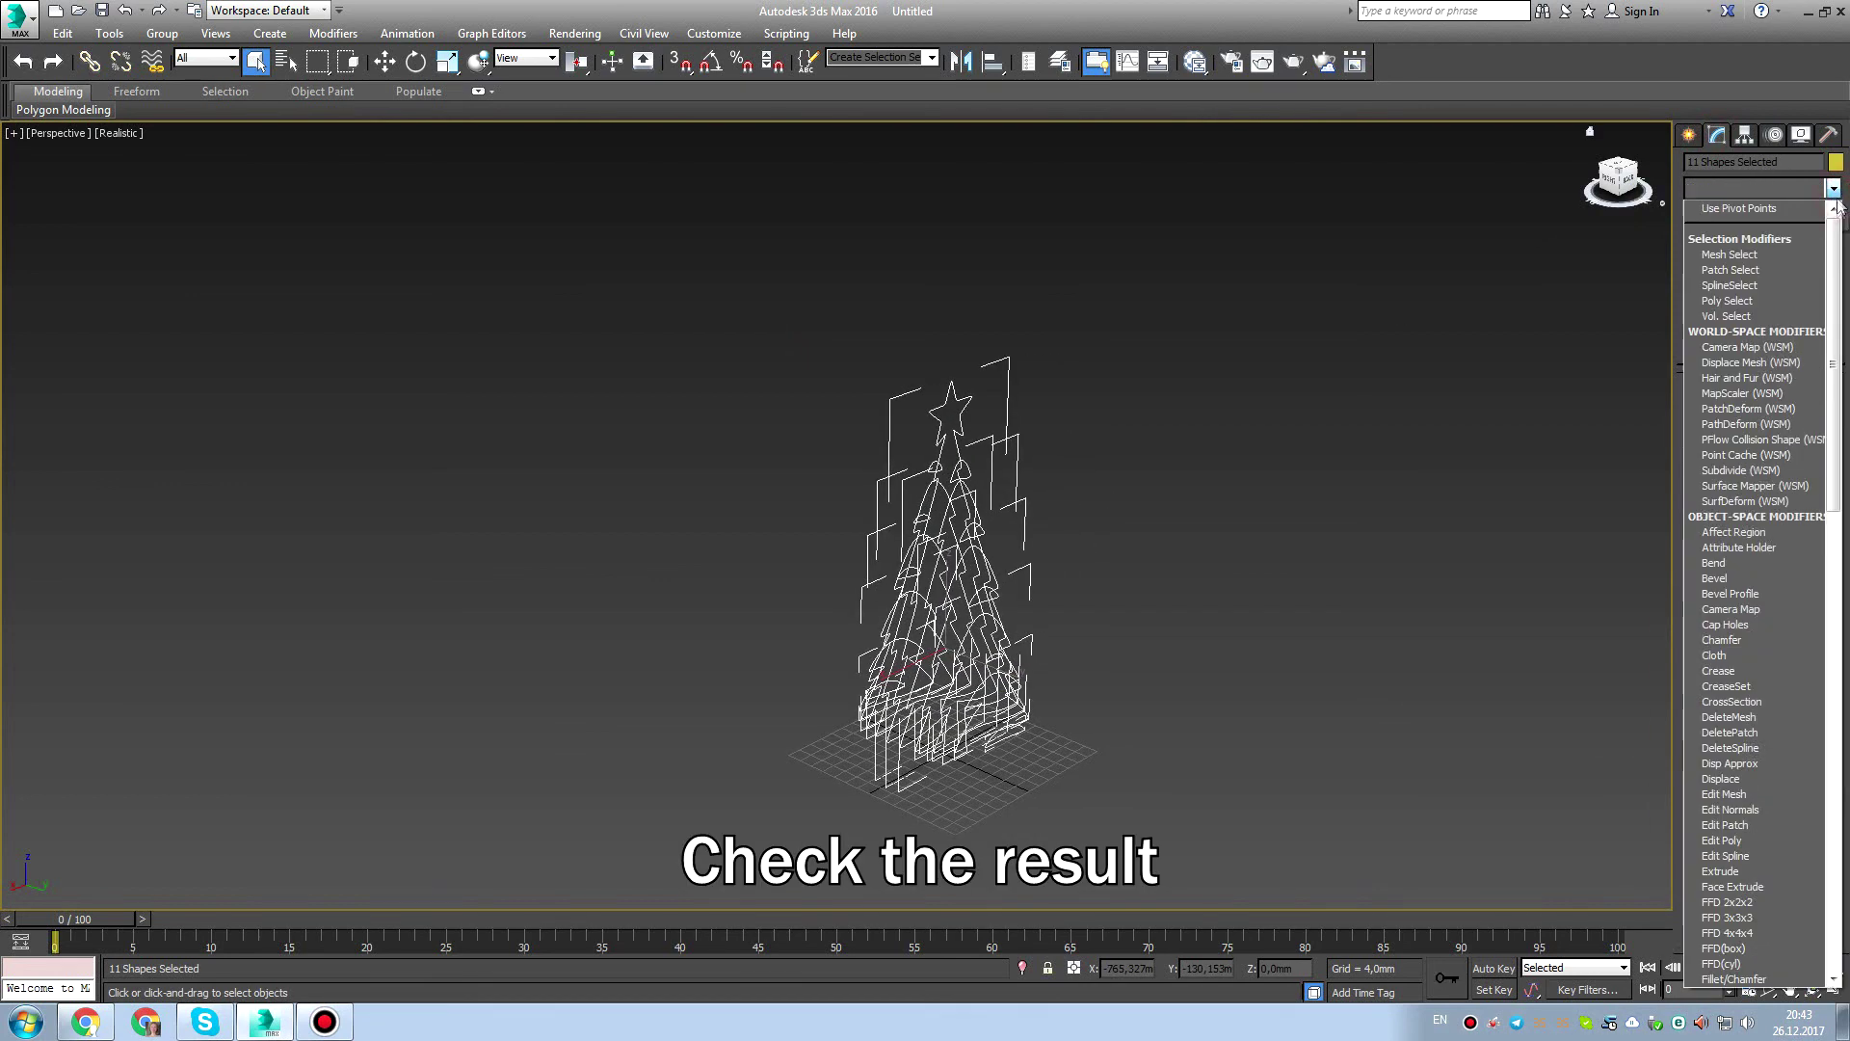
pyautogui.scroll(-2, 1776, 388)
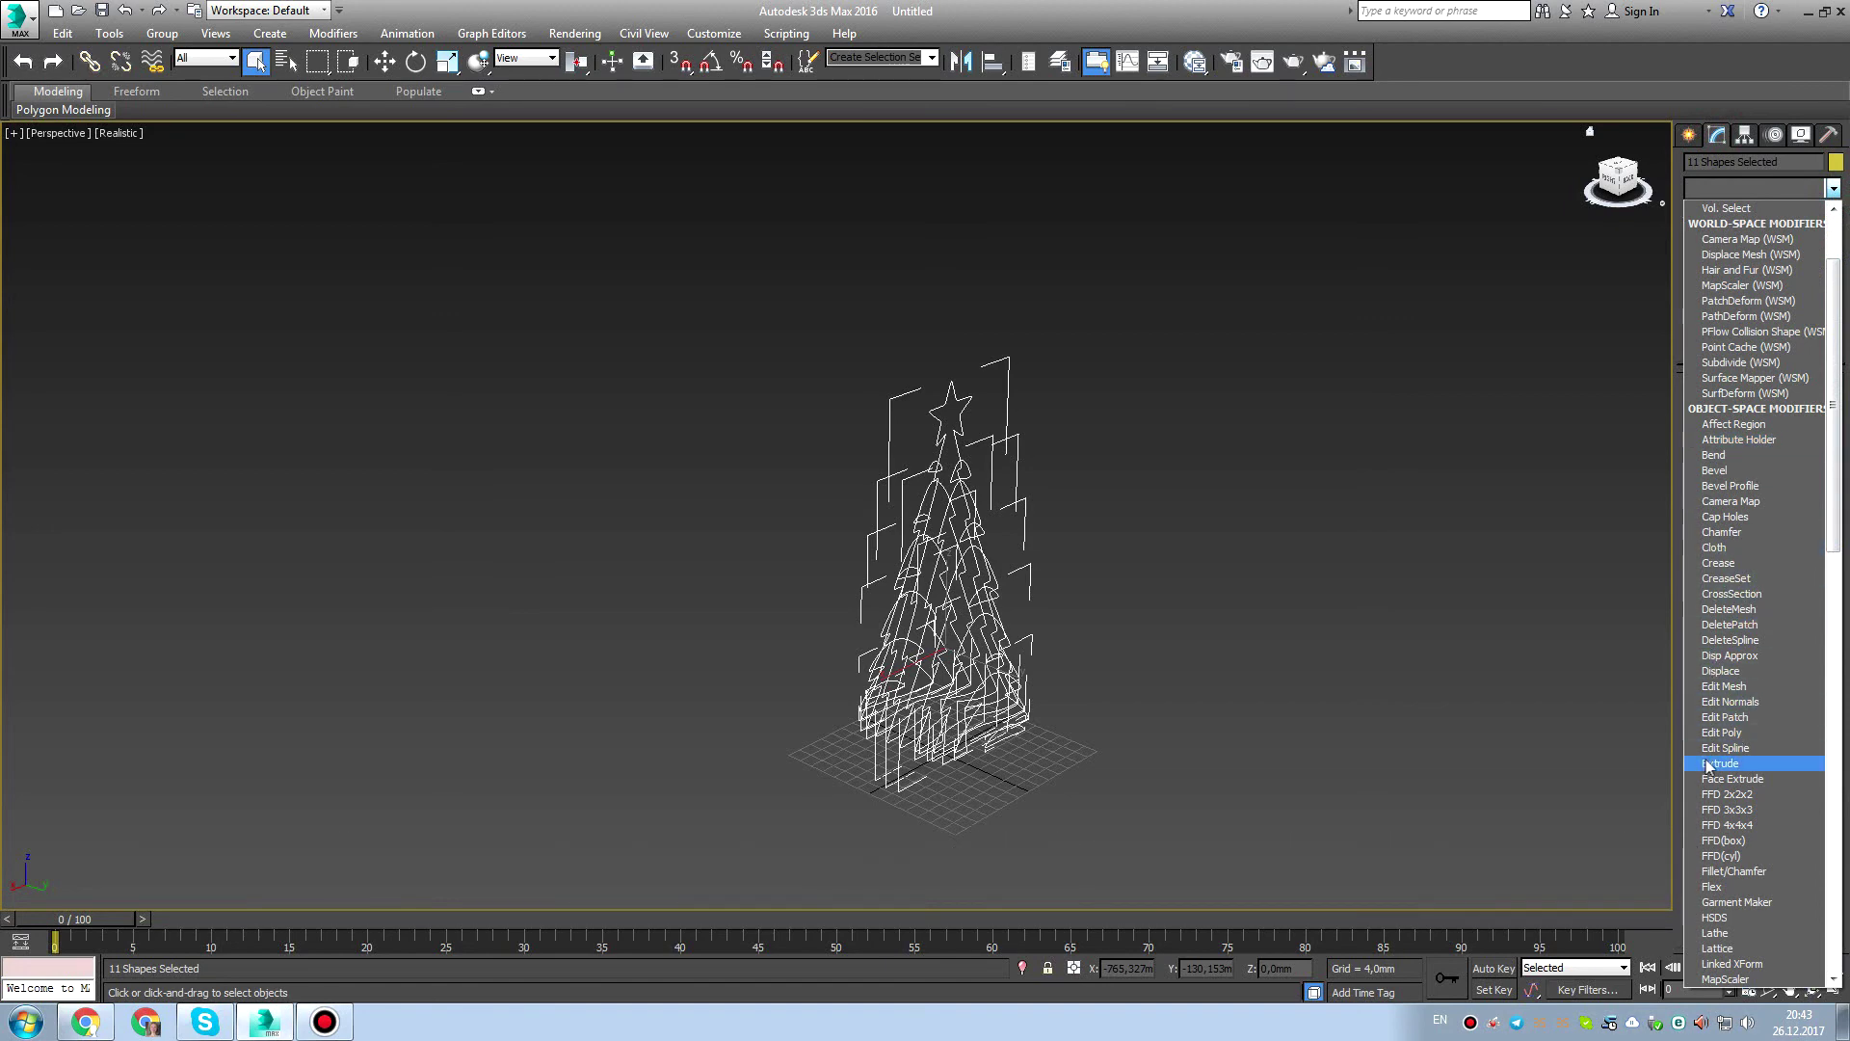
pyautogui.scroll(6, 1210, 490)
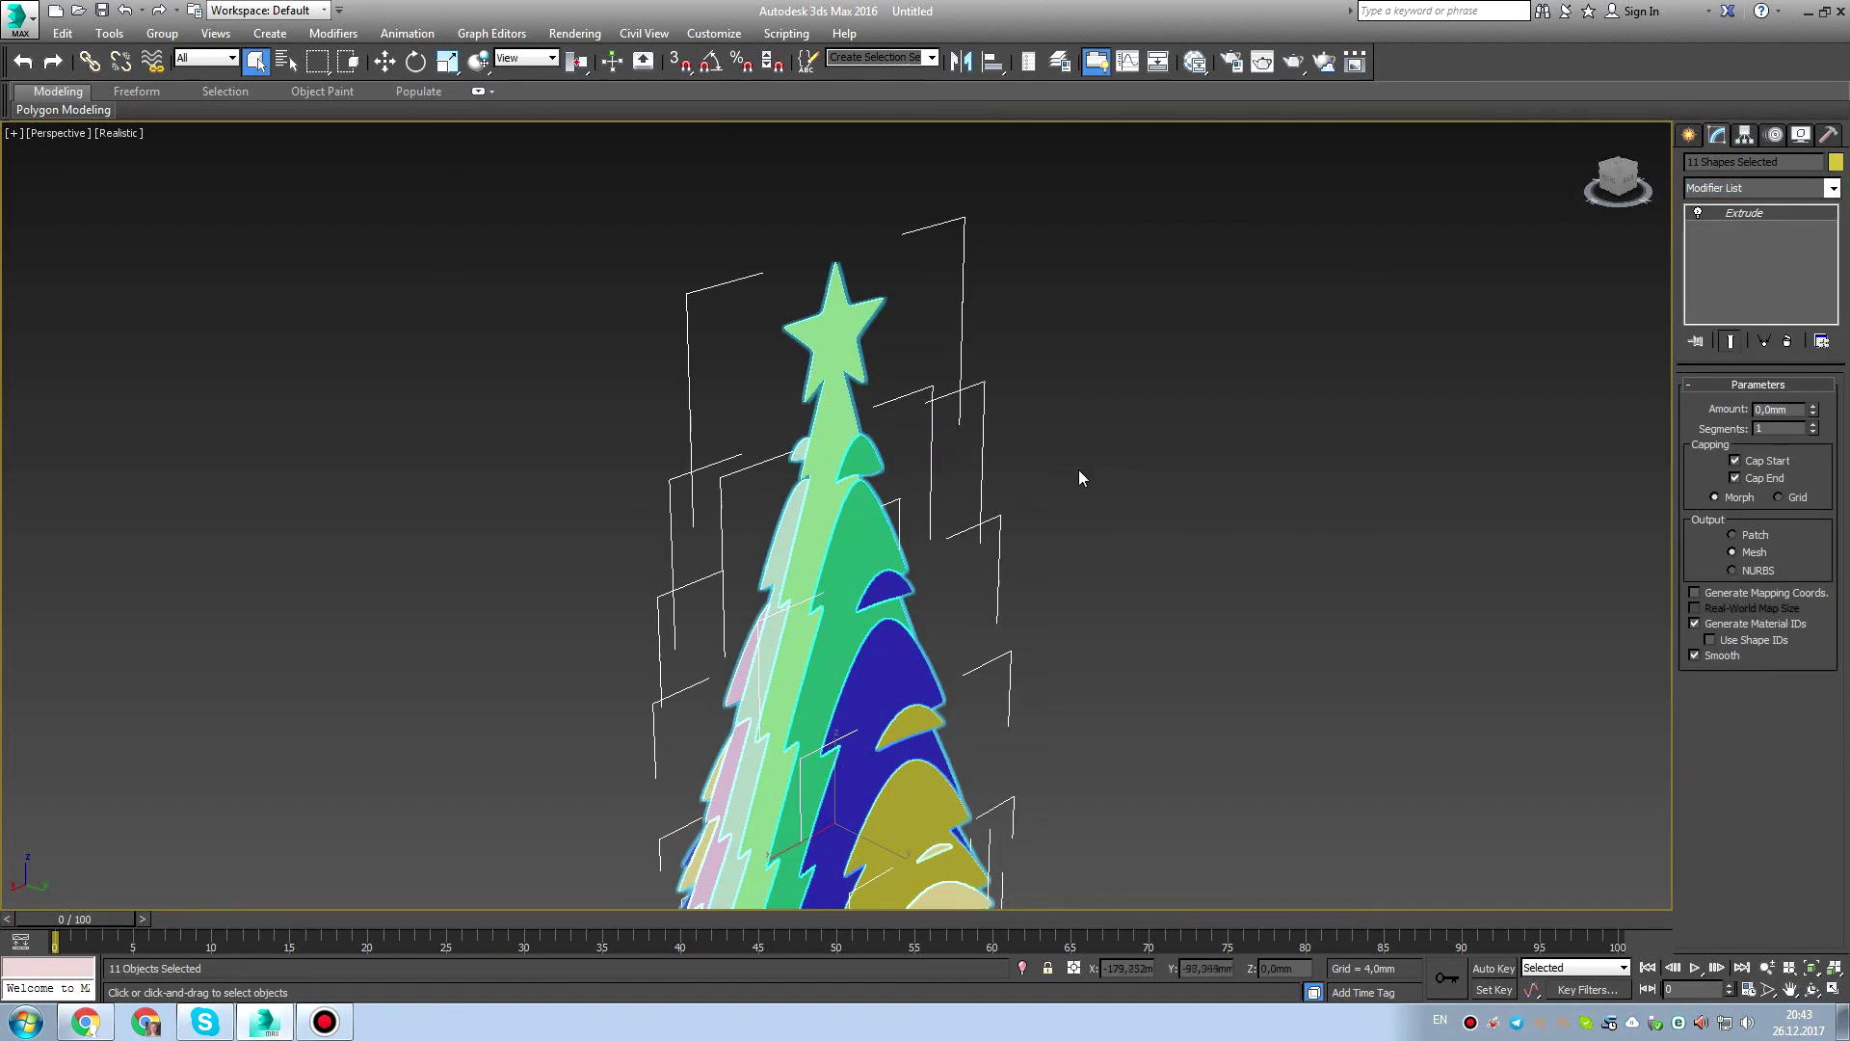
# Set the extrusion amount of the cross-section layers to 4 mm and deselect them.
pyautogui.moveTo(1171, 496); pyautogui.dragTo(1493, 475, button='middle')
pyautogui.doubleClick(1802, 410)
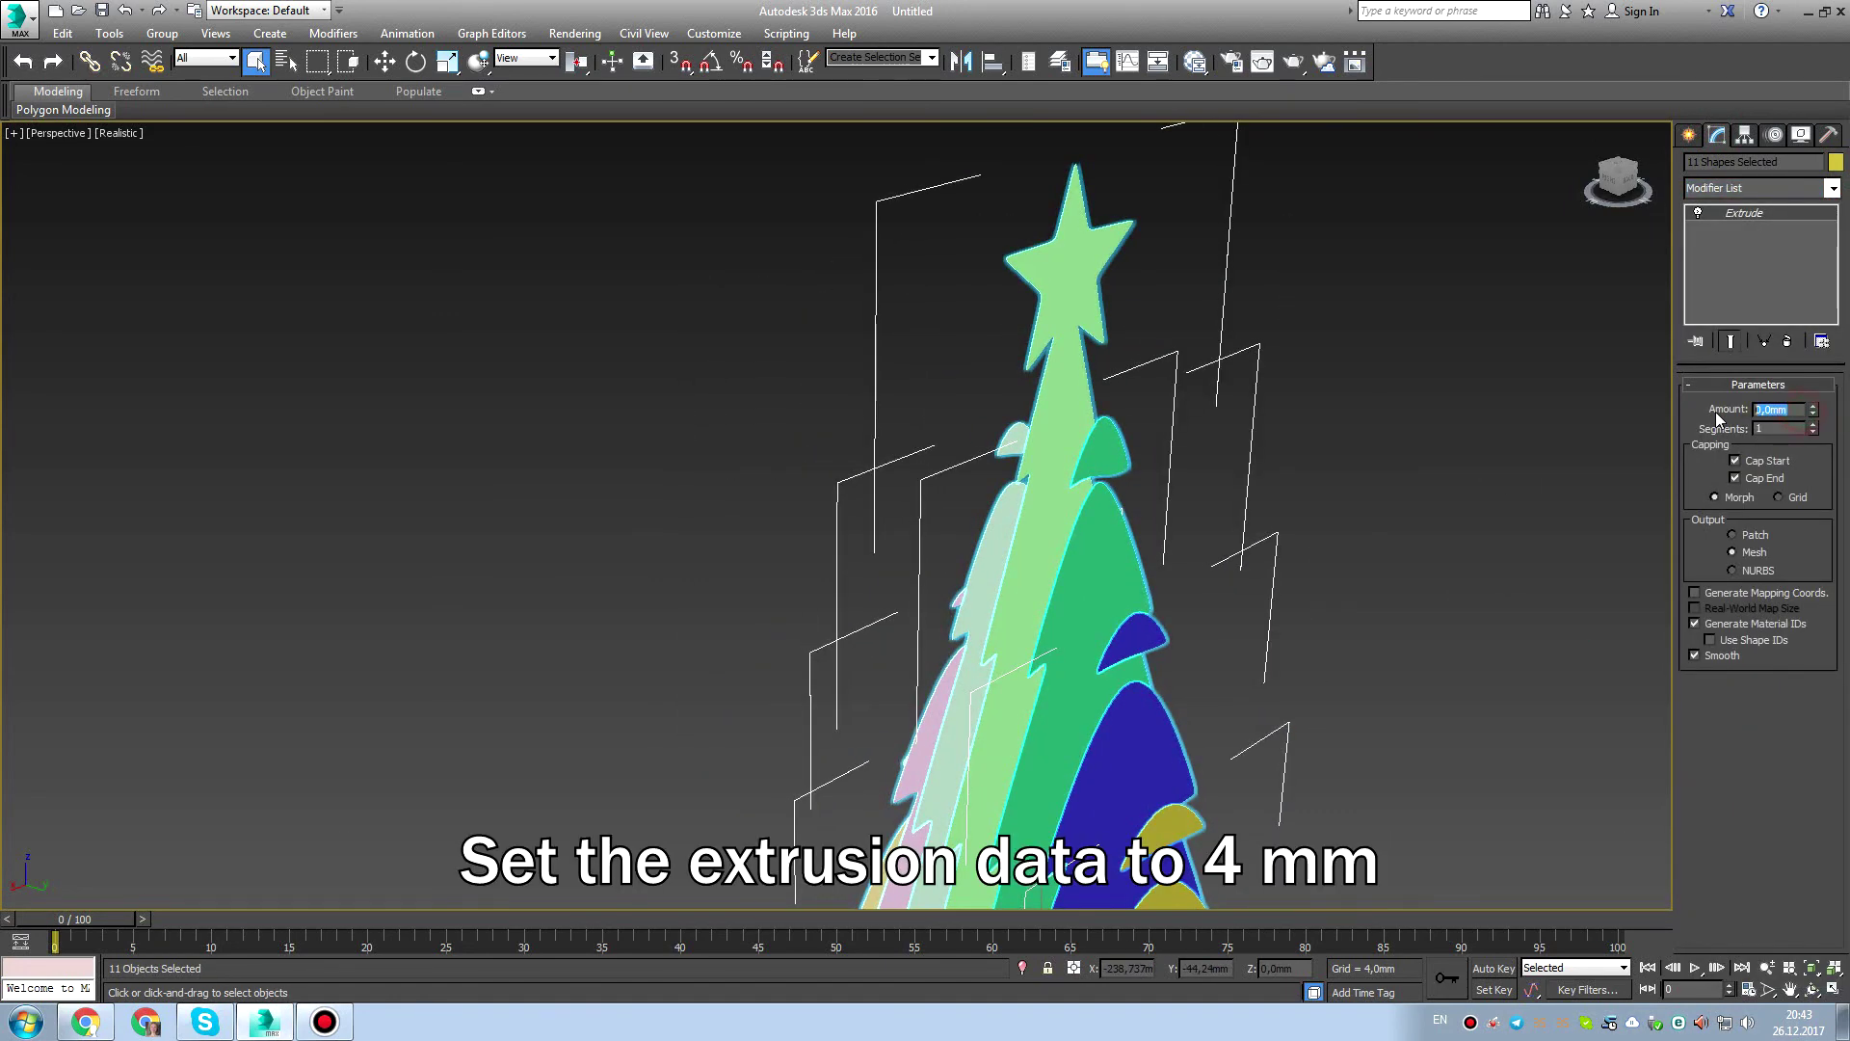
pyautogui.moveTo(1235, 462)
pyautogui.keyDown('alt'); pyautogui.mouseDown(button='middle')
pyautogui.moveTo(1359, 422)
pyautogui.moveTo(1263, 439)
pyautogui.mouseUp(button='middle'); pyautogui.keyUp('alt')
pyautogui.click(1391, 459)
pyautogui.keyDown('alt'); pyautogui.moveTo(1391, 459); pyautogui.dragTo(1216, 529, button='middle'); pyautogui.keyUp('alt')
# Delete the small outermost layers at both ends of the tree, SShape011 and SShape001.
pyautogui.click(1222, 824)
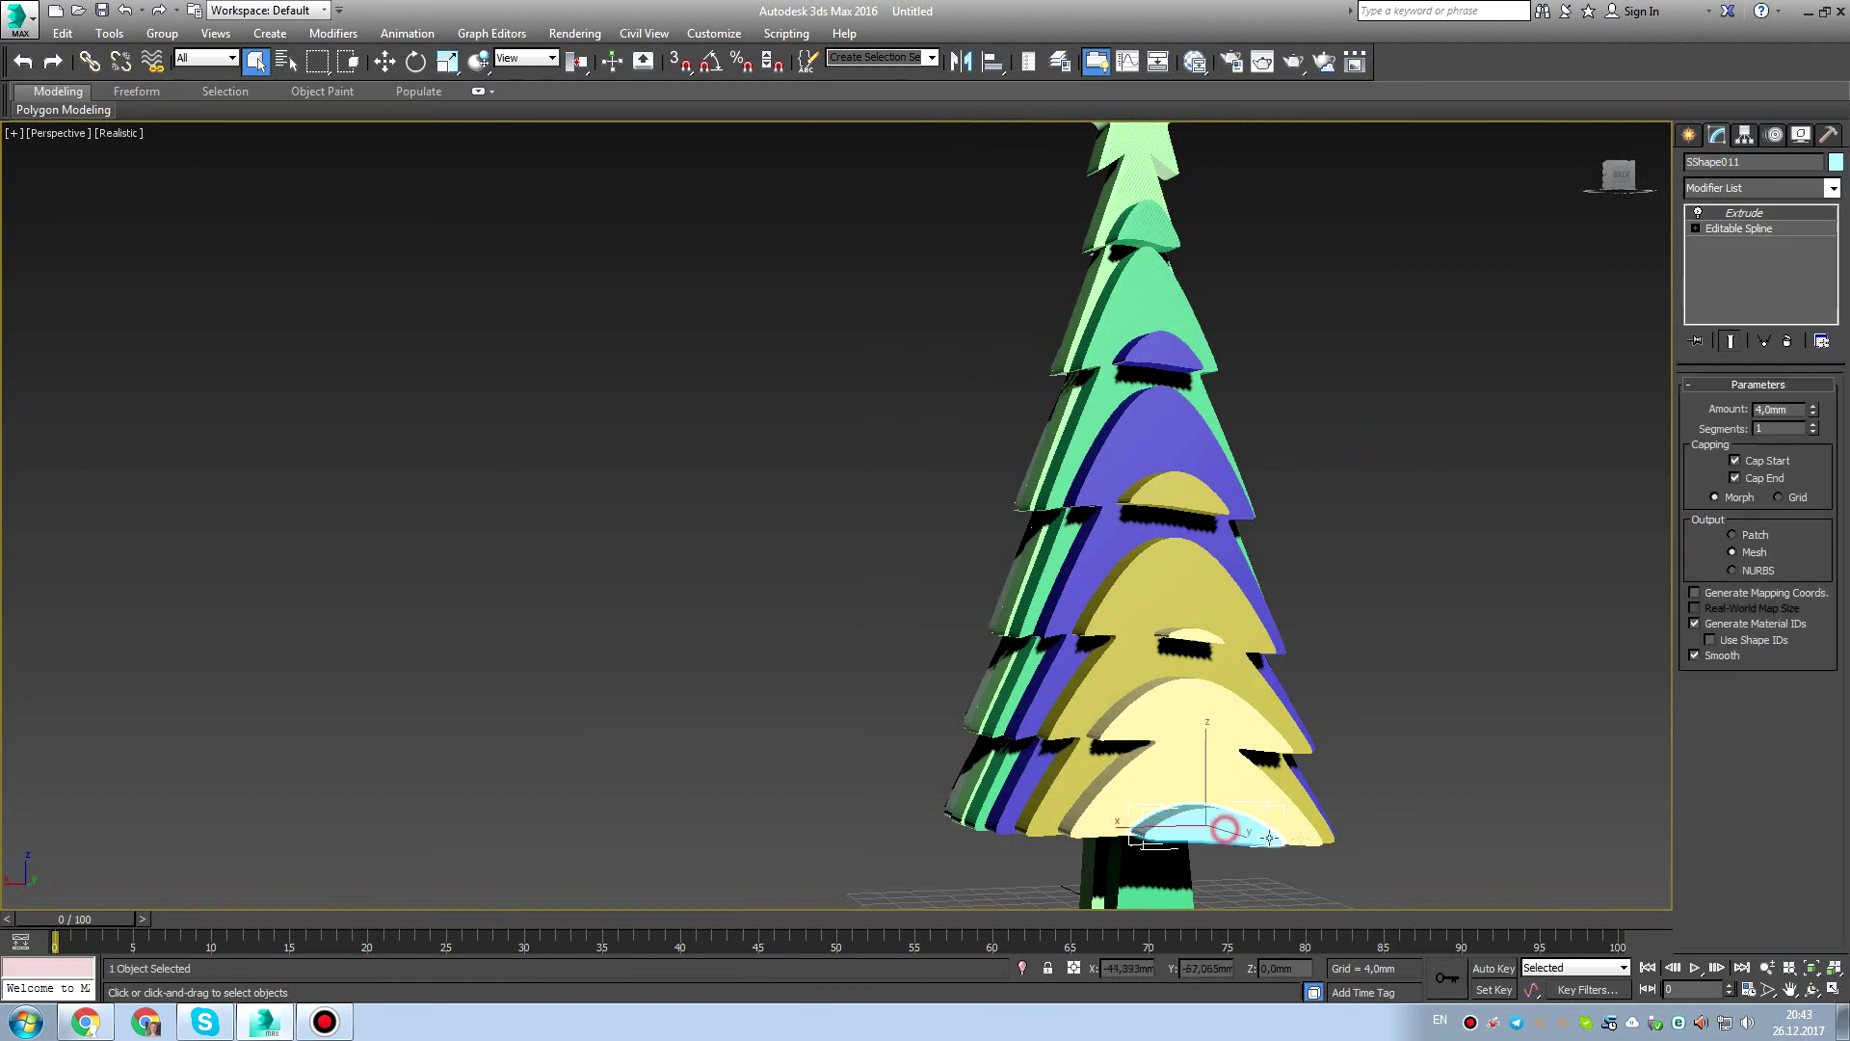
pyautogui.keyDown('alt'); pyautogui.moveTo(1221, 825); pyautogui.dragTo(1209, 776, button='middle'); pyautogui.keyUp('alt')
pyautogui.press('Delete')
pyautogui.click(1204, 780)
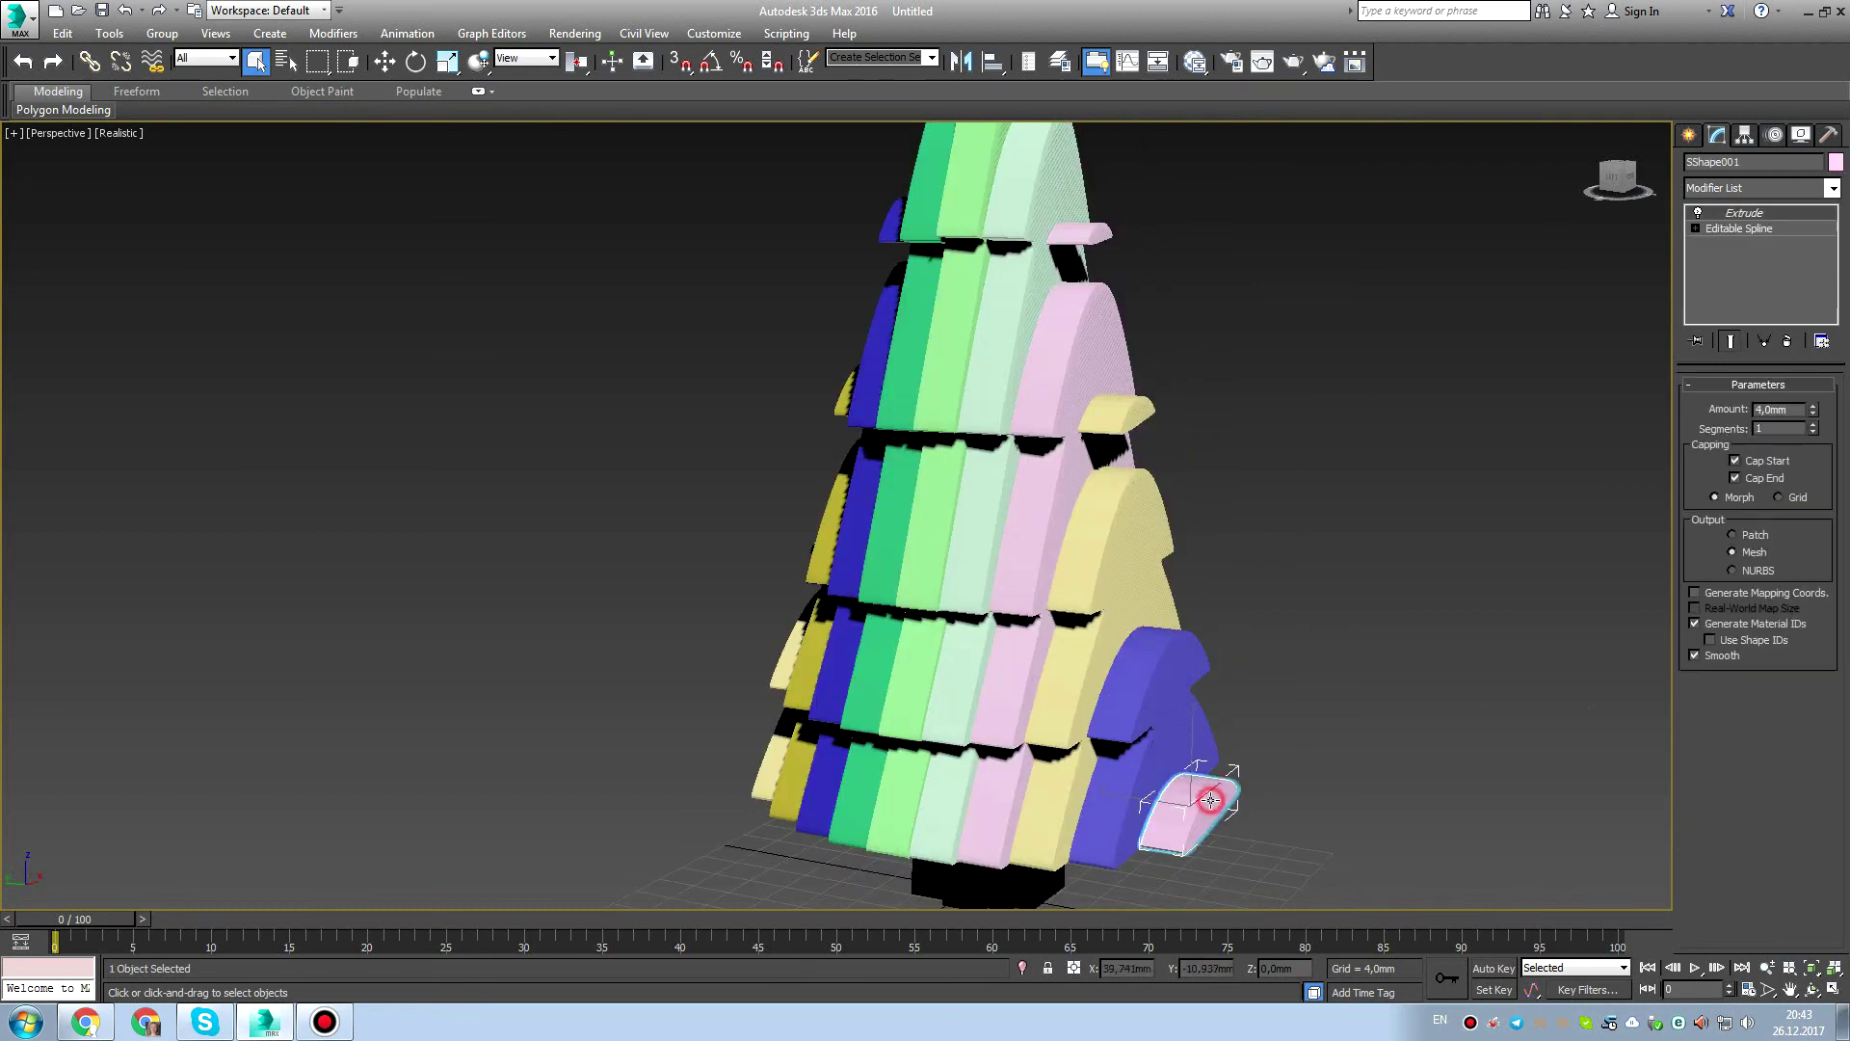
pyautogui.press('Delete')
# Delete the small detached spline above the main outline of the pale yellow layer SShape003 and return to the extruded result.
pyautogui.scroll(3, 1210, 617)
pyautogui.click(1089, 627)
pyautogui.keyDown('alt'); pyautogui.moveTo(1144, 633); pyautogui.dragTo(1086, 633, button='middle'); pyautogui.keyUp('alt')
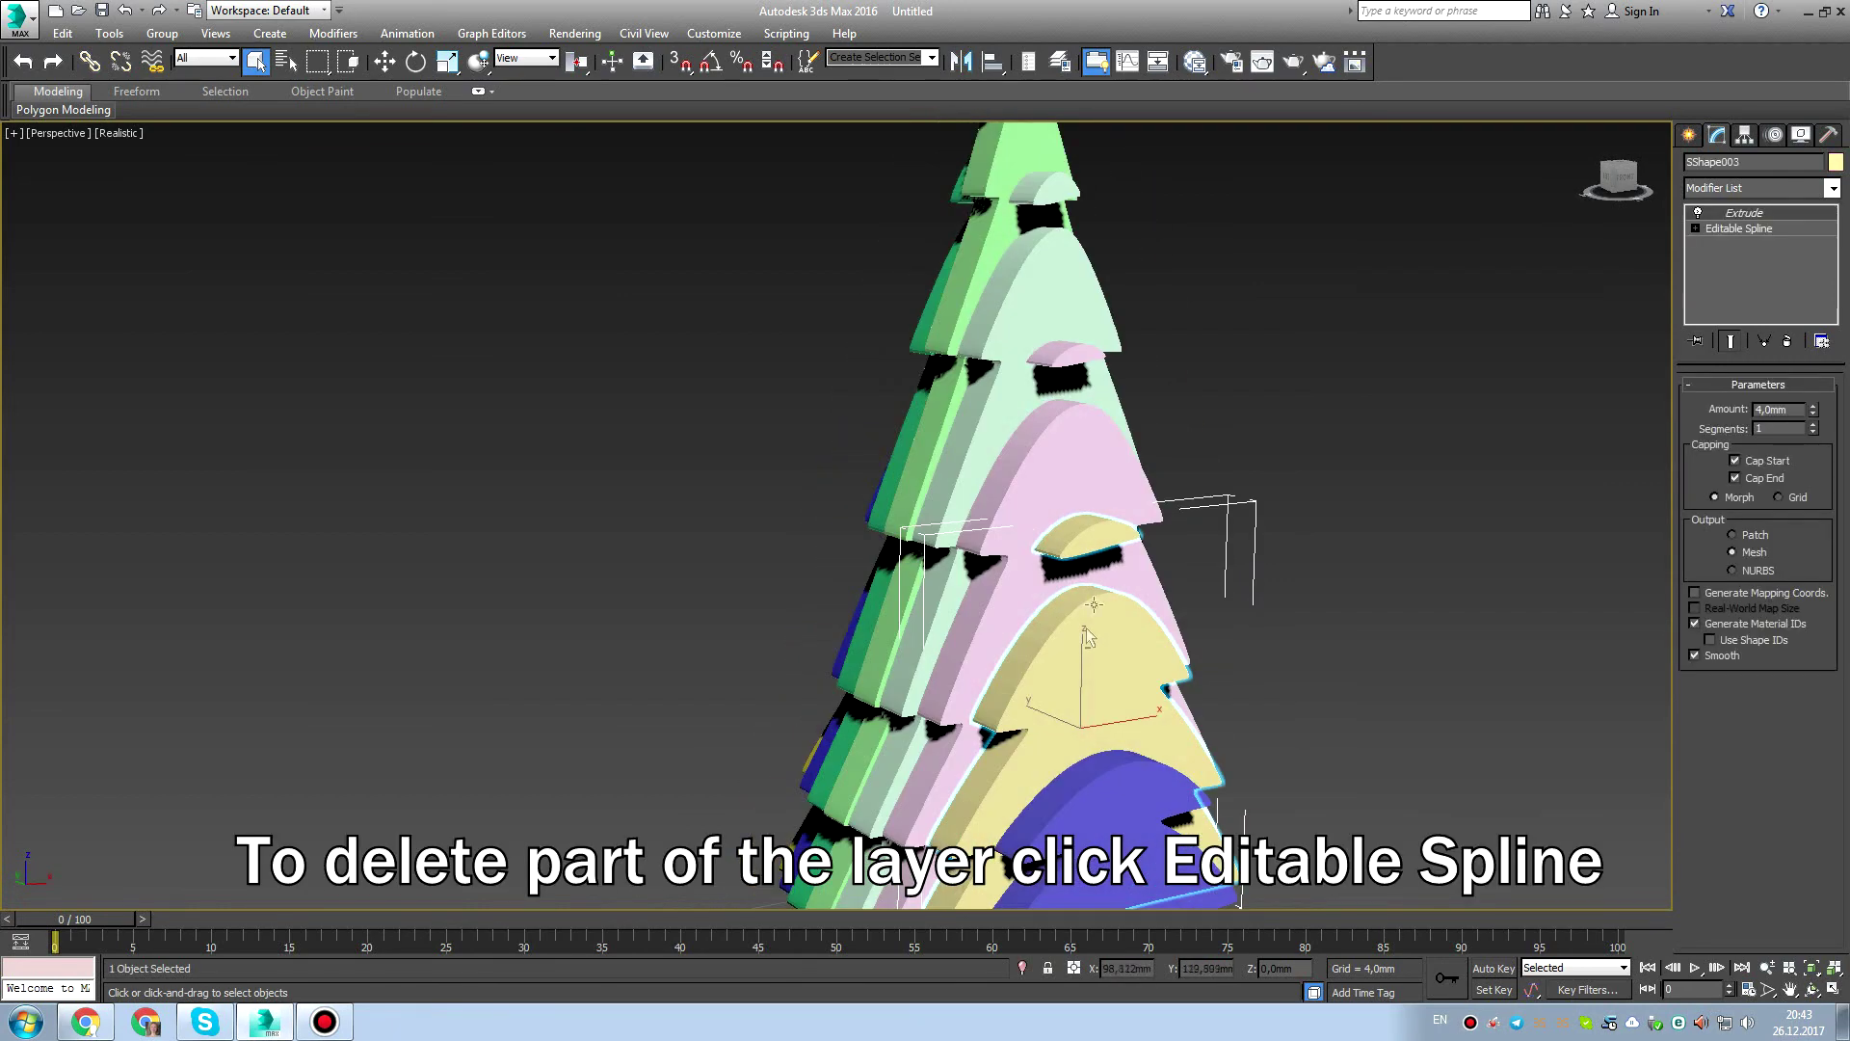
pyautogui.click(1740, 229)
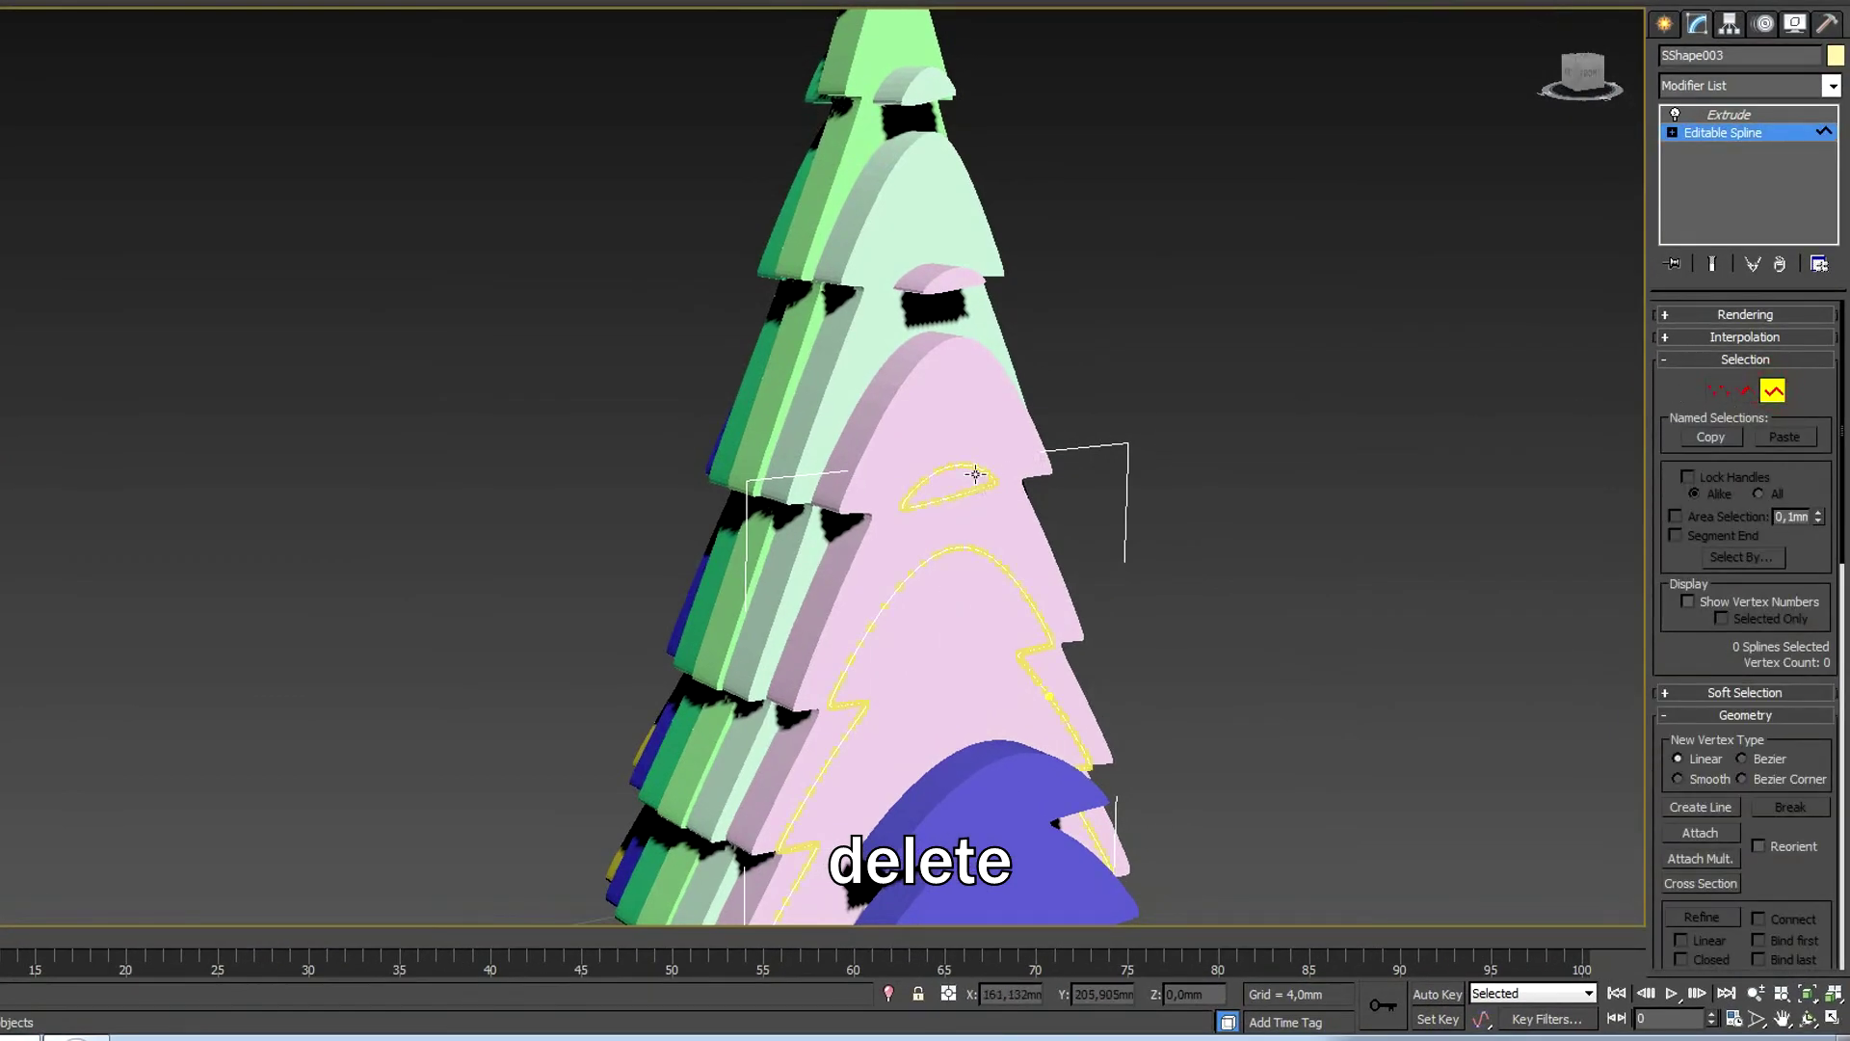
pyautogui.press('Delete')
pyautogui.click(1711, 137)
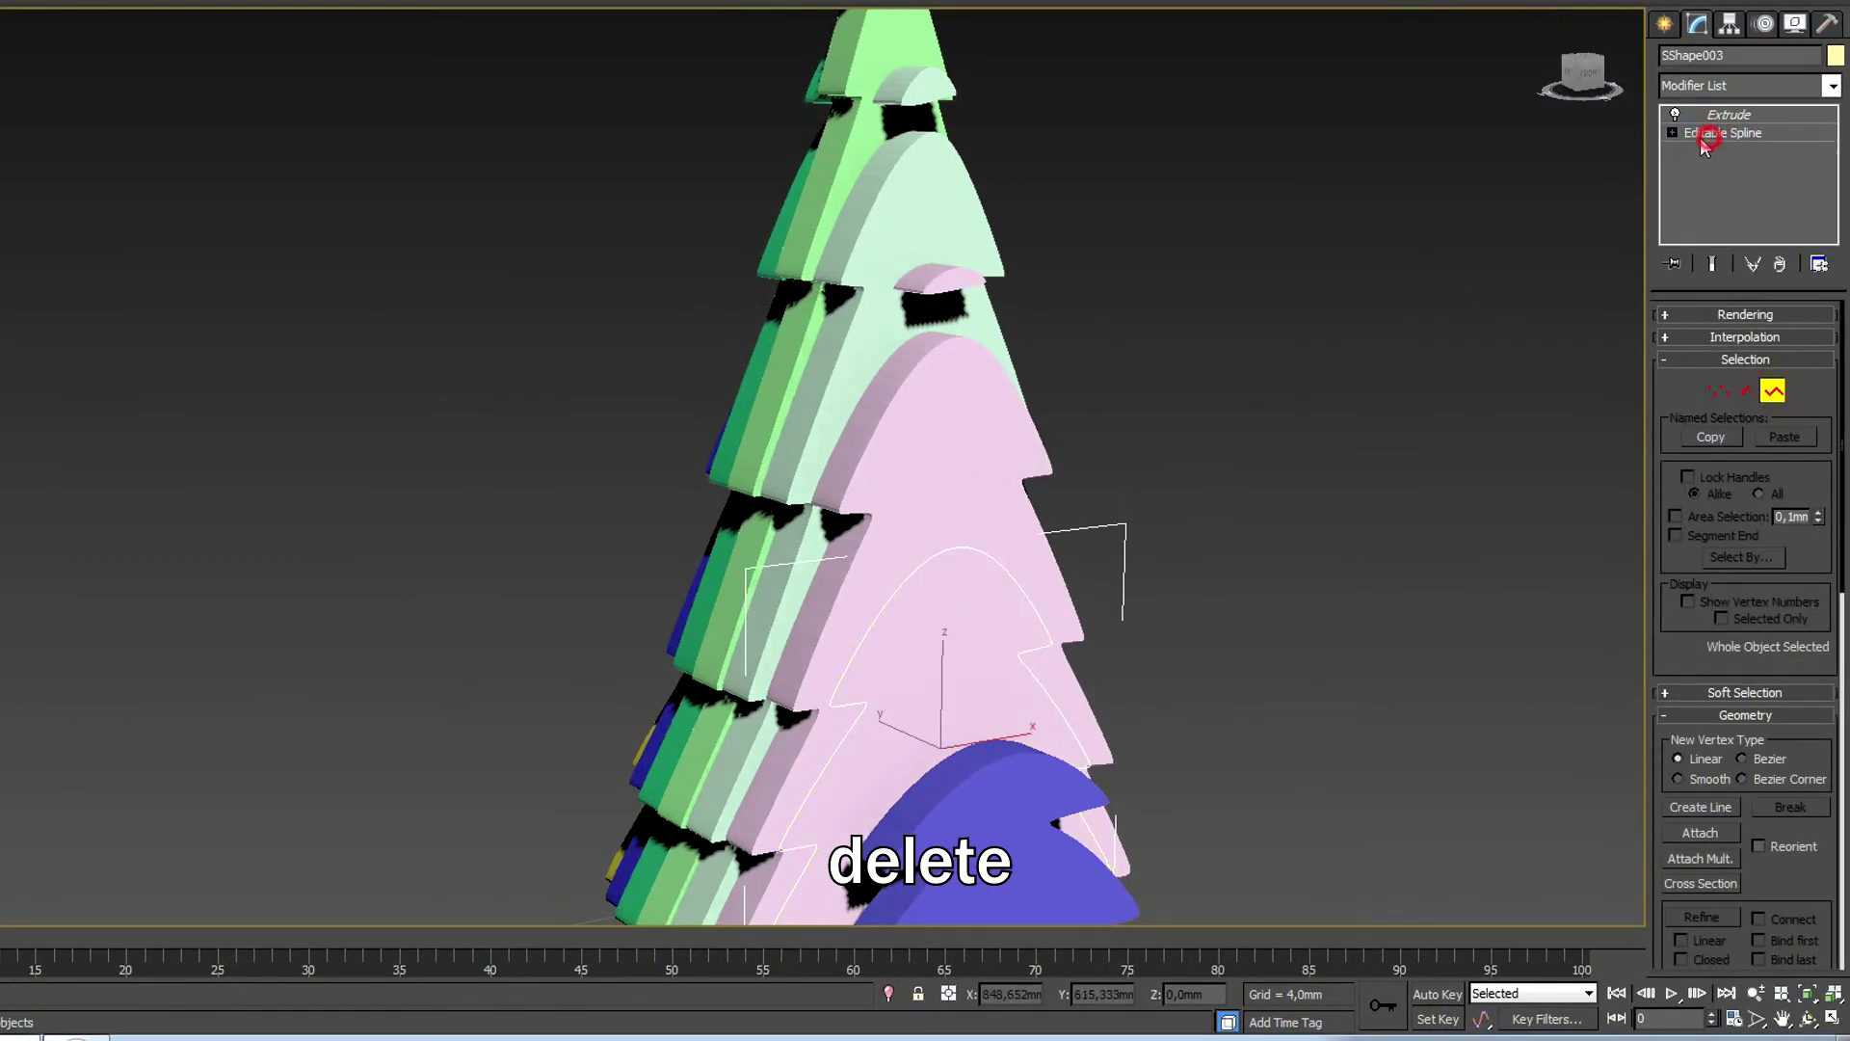
pyautogui.click(1724, 135)
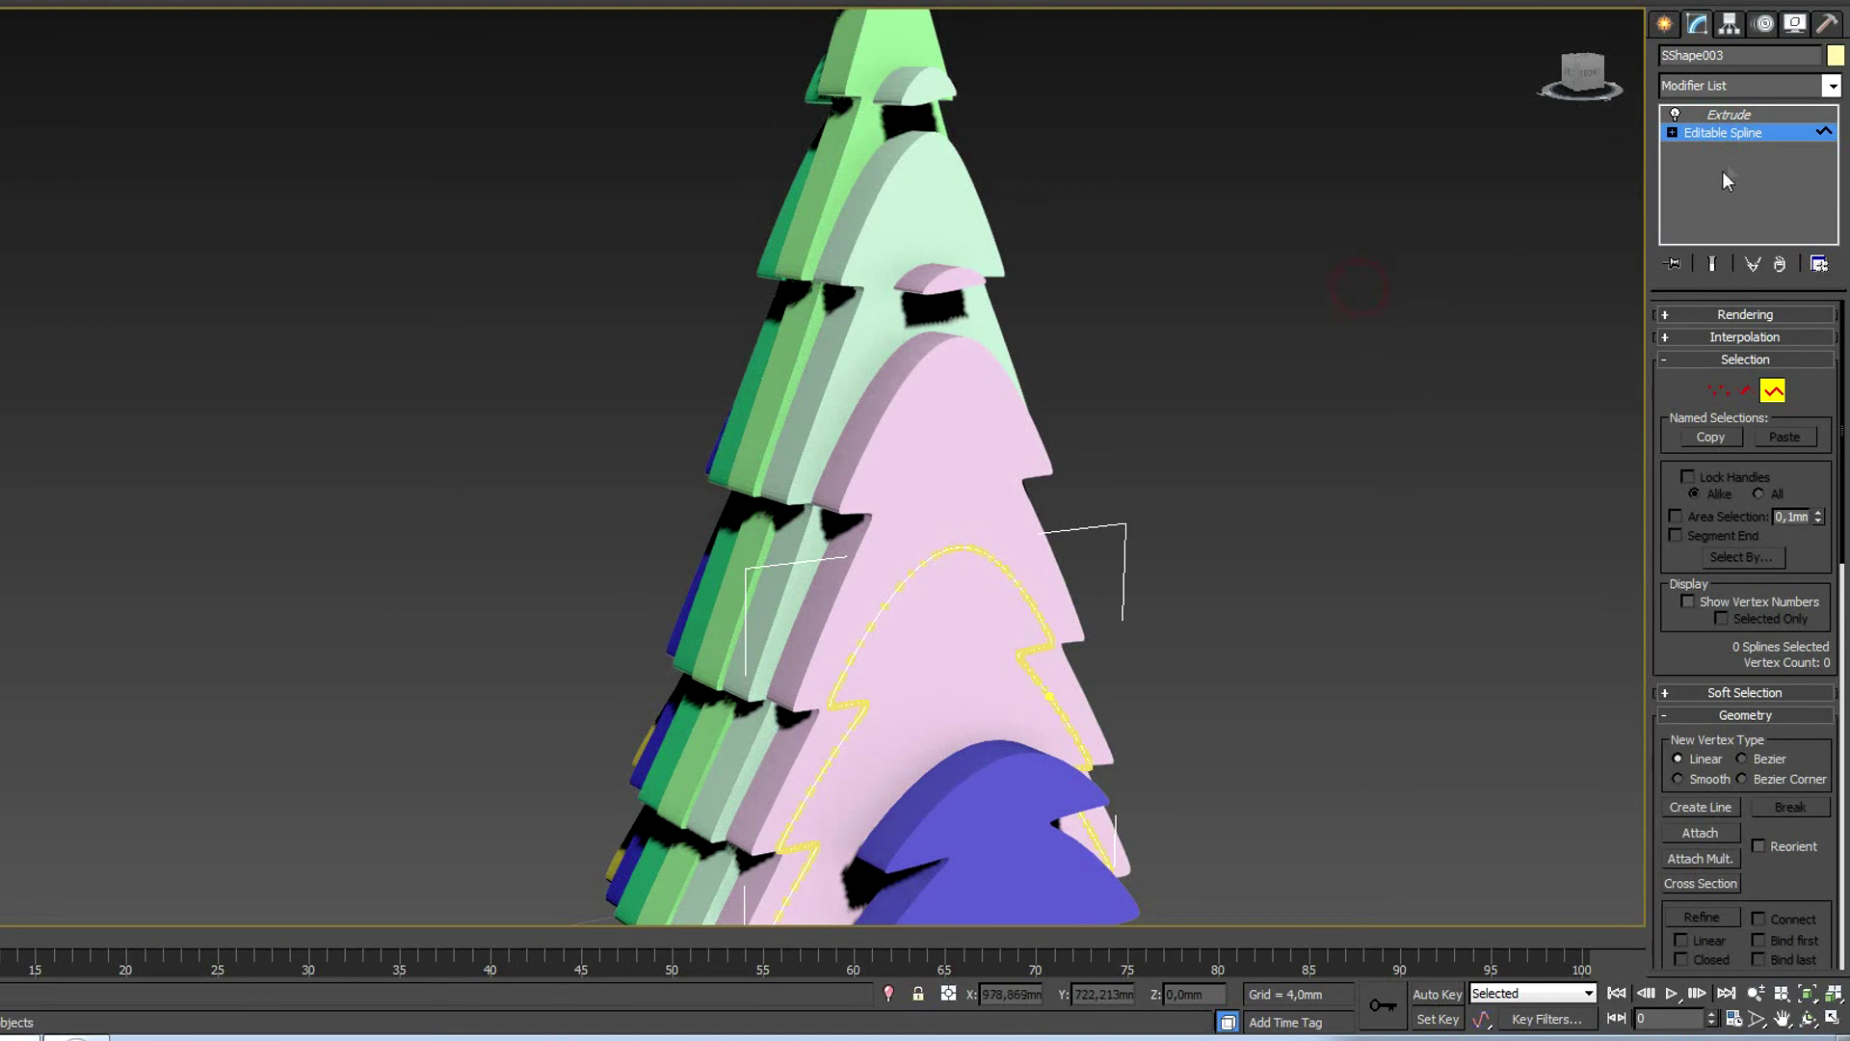
pyautogui.click(1735, 136)
pyautogui.click(1416, 272)
# Remove the small detached spline from the pink layer SShape004, leave spline editing, and deselect the layer.
pyautogui.click(976, 414)
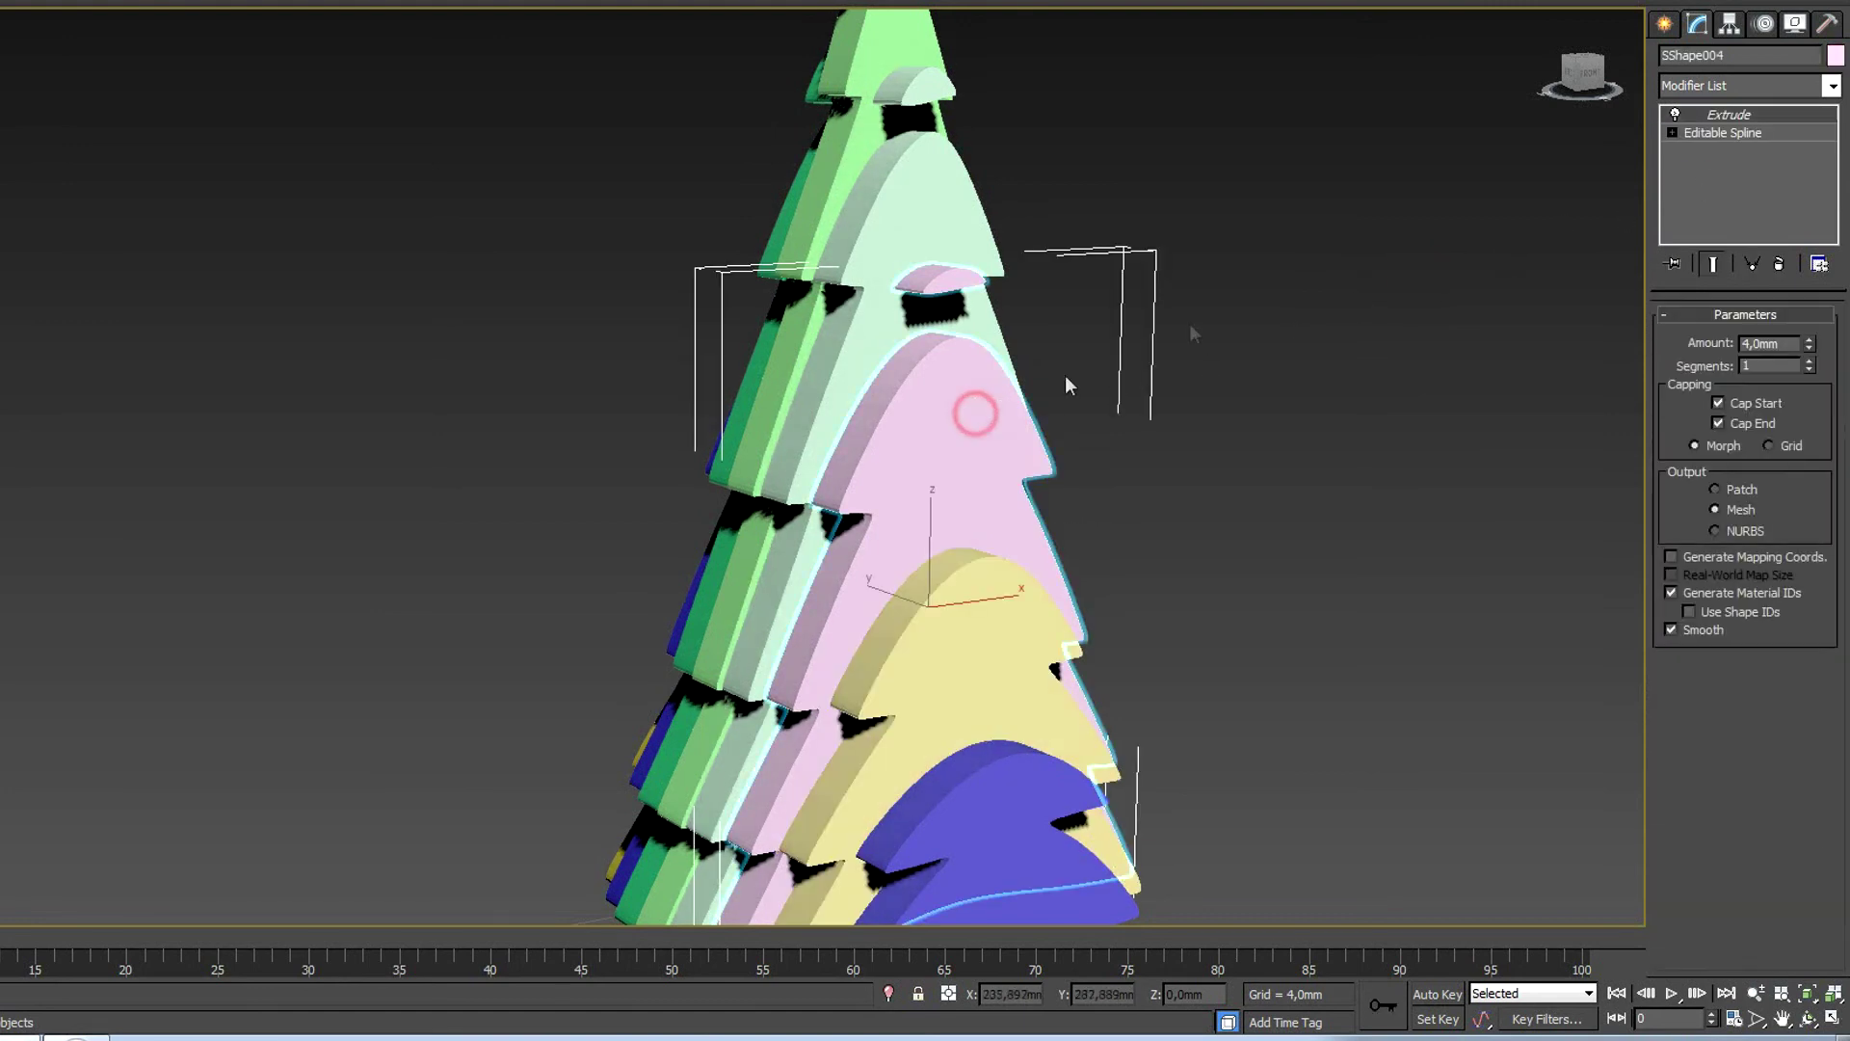
pyautogui.click(1725, 133)
pyautogui.click(1773, 391)
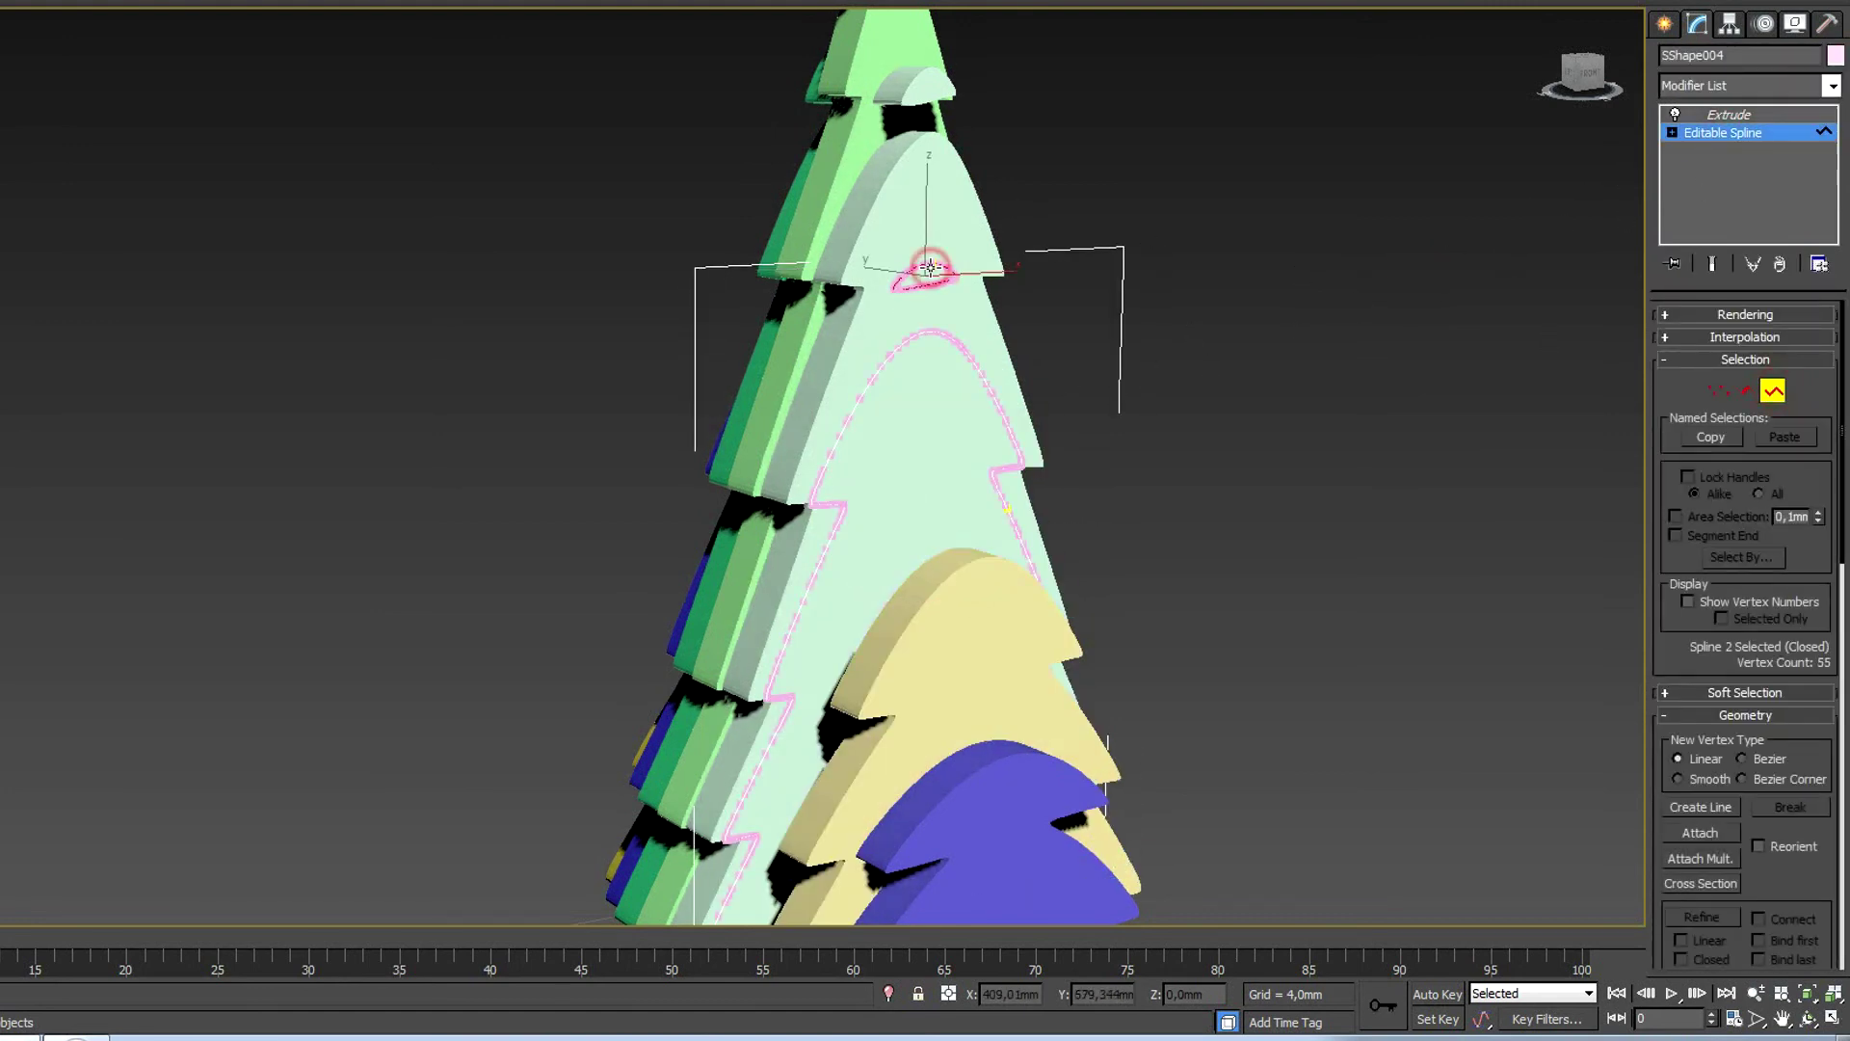
pyautogui.click(1705, 135)
pyautogui.click(1513, 193)
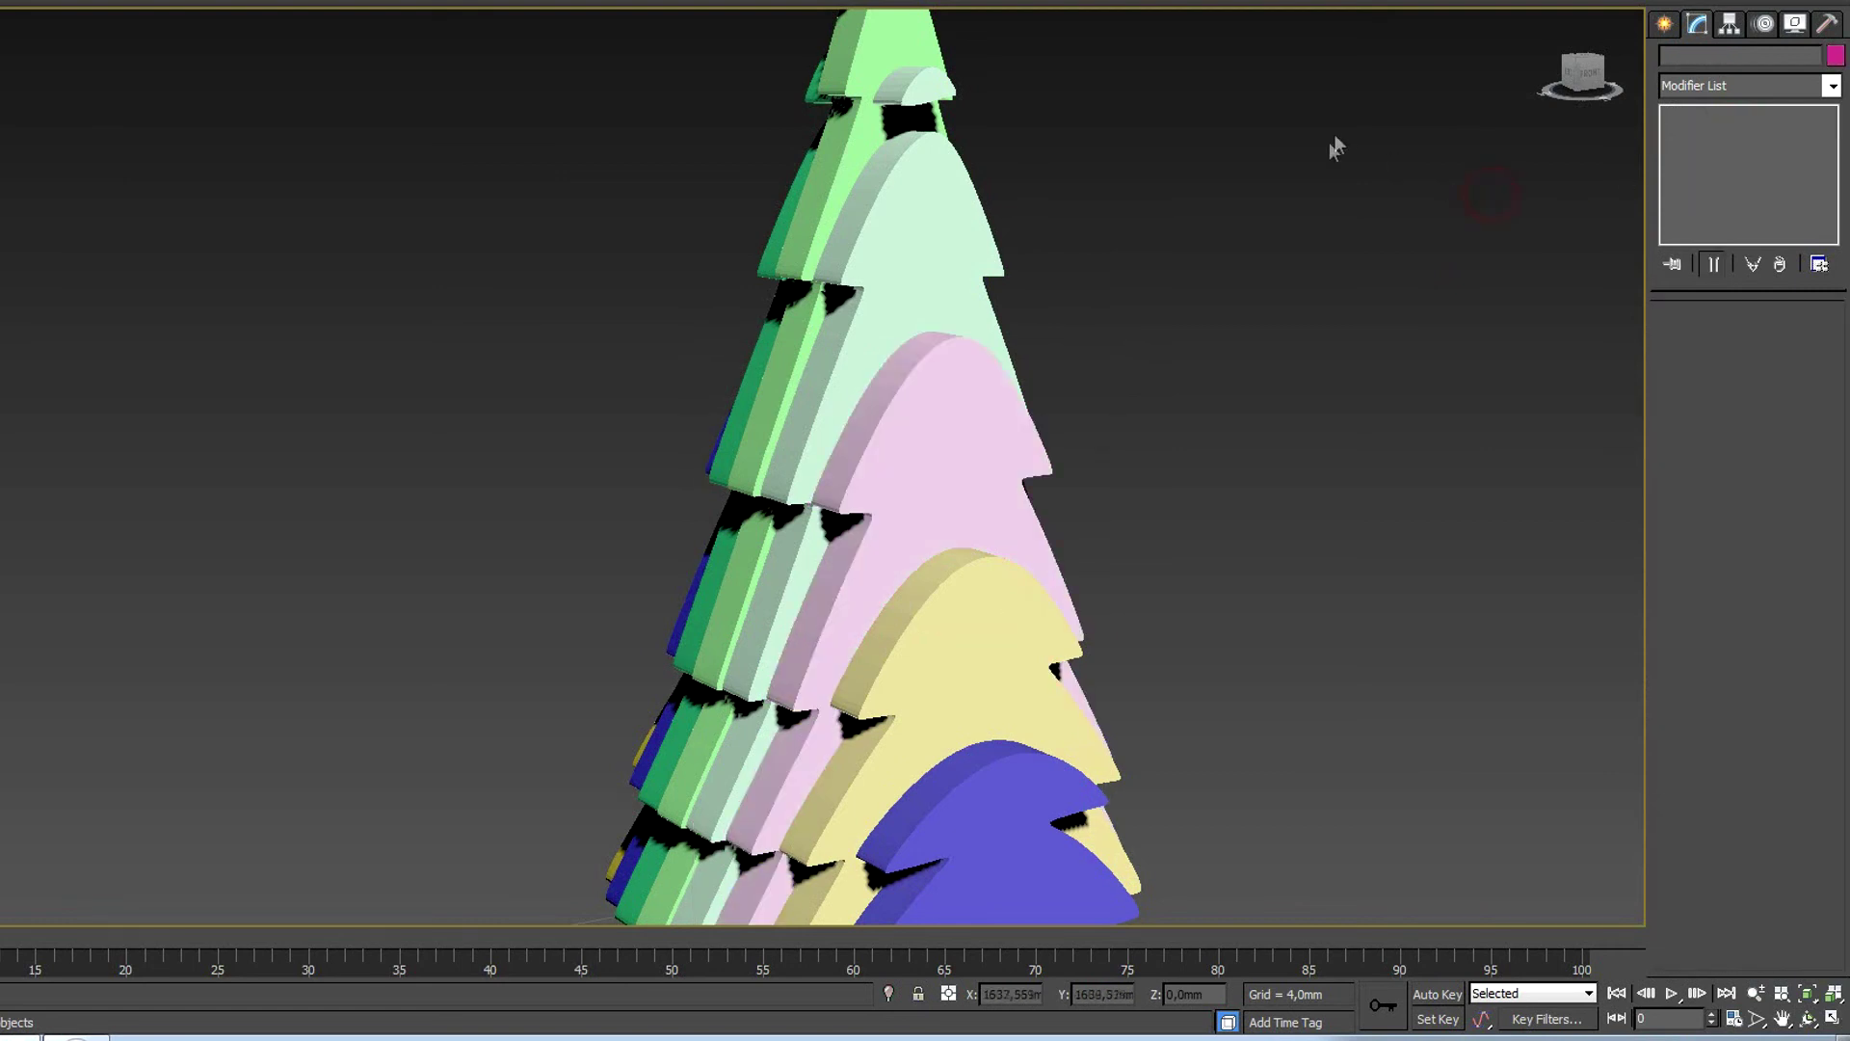
# Remove the small detached spline from the pale mint layer SShape005 below the star and deselect the layer.
pyautogui.moveTo(1335, 148); pyautogui.dragTo(1341, 515, button='middle')
pyautogui.click(887, 574)
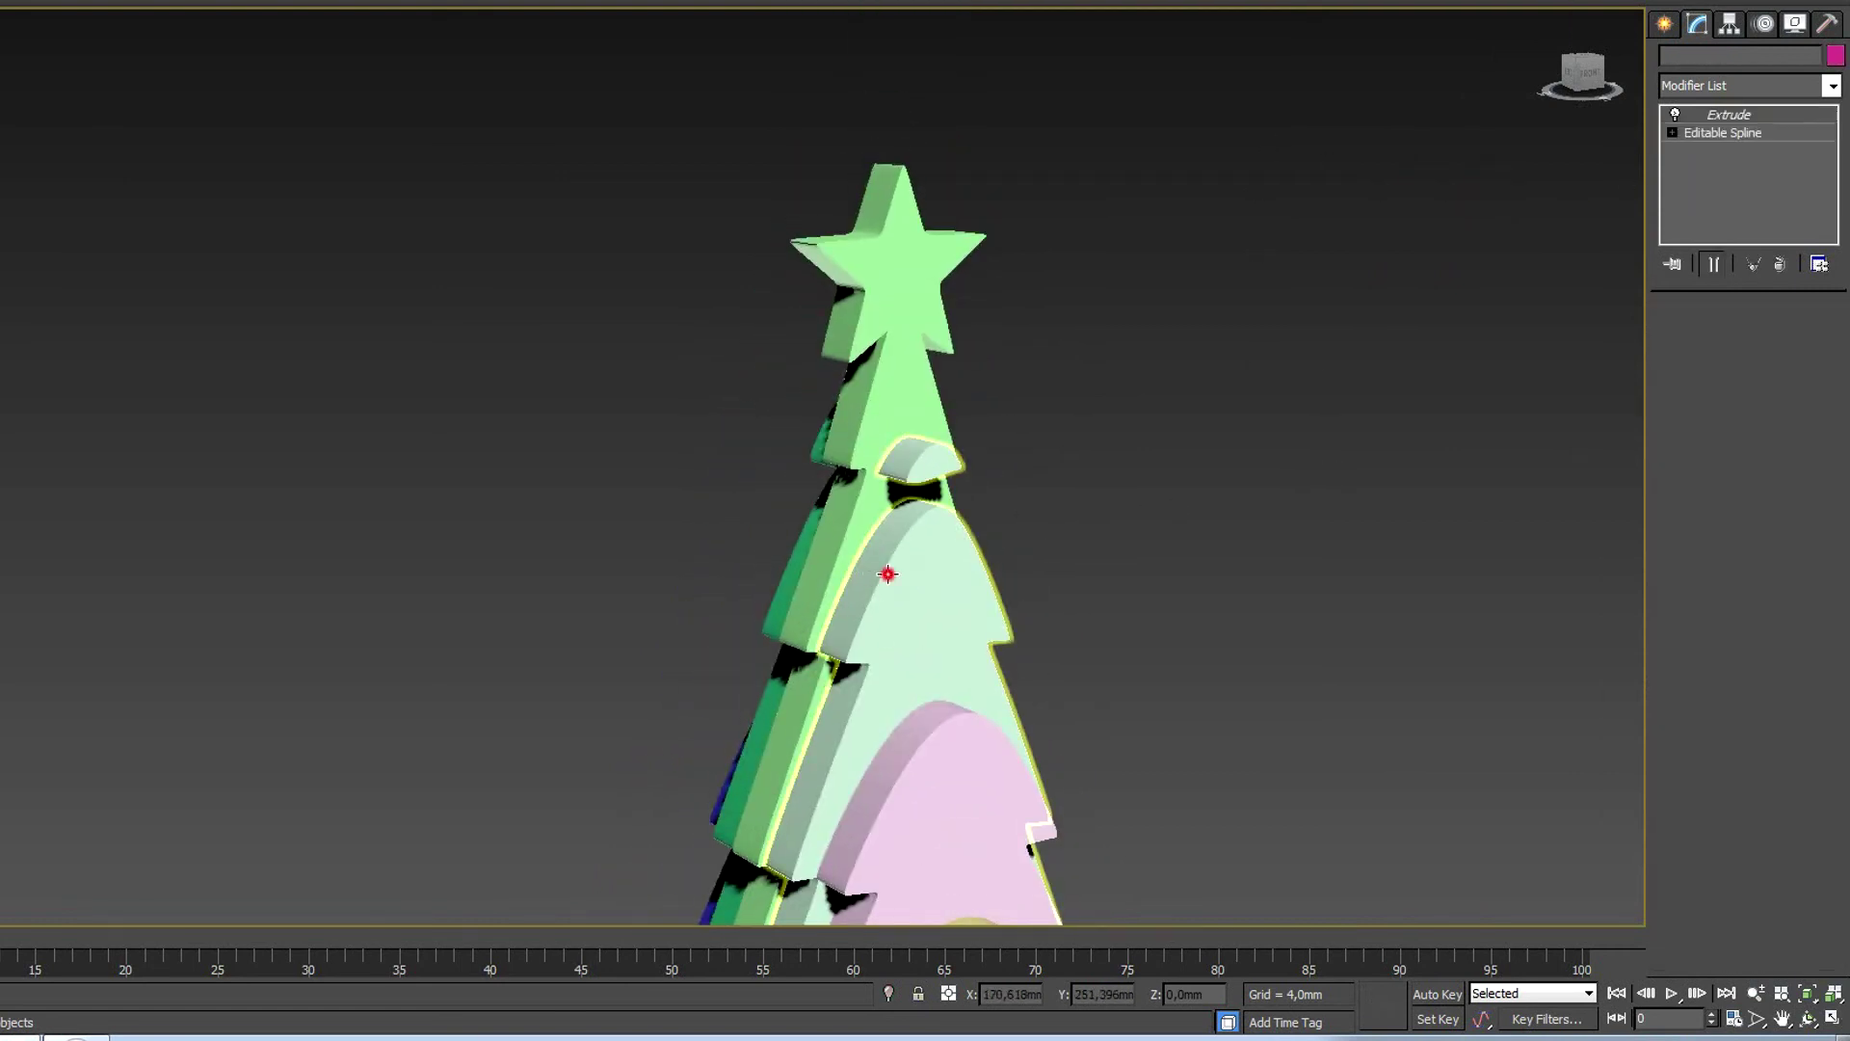
pyautogui.click(1721, 134)
pyautogui.click(1773, 390)
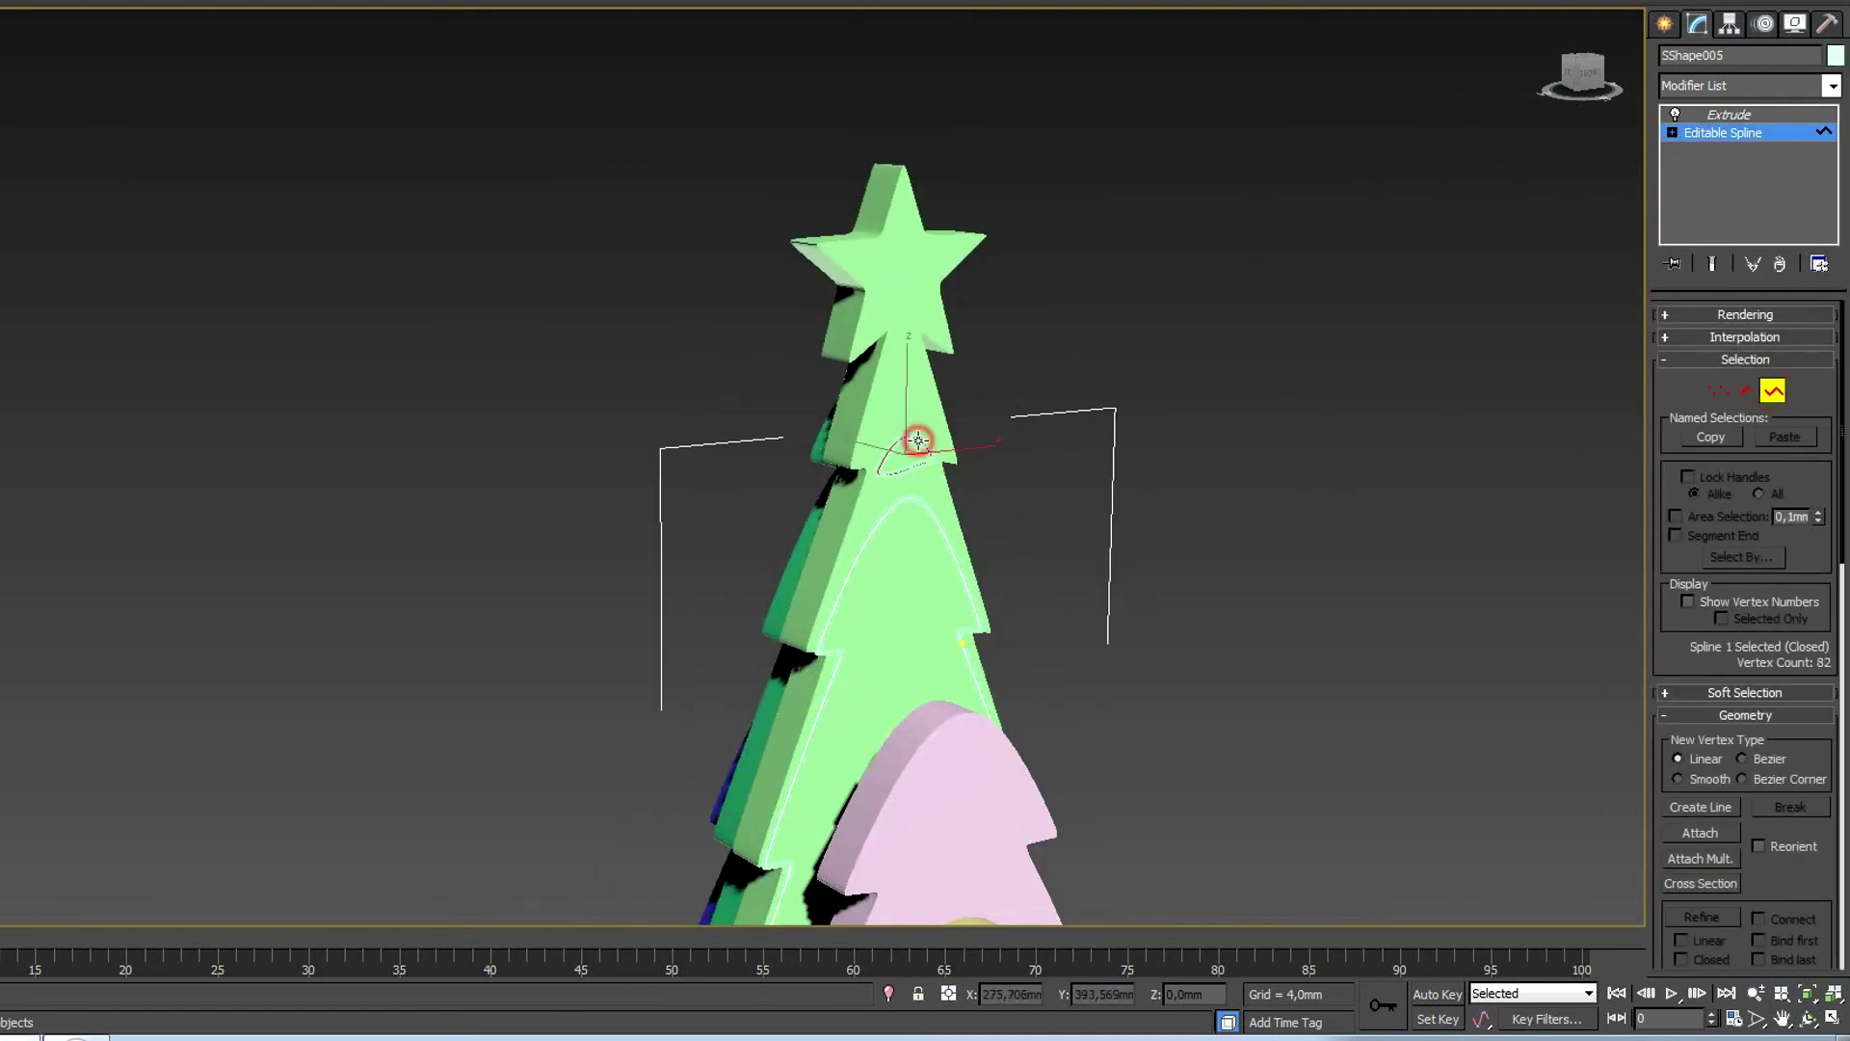
pyautogui.click(917, 440)
pyautogui.click(1737, 140)
pyautogui.click(1523, 235)
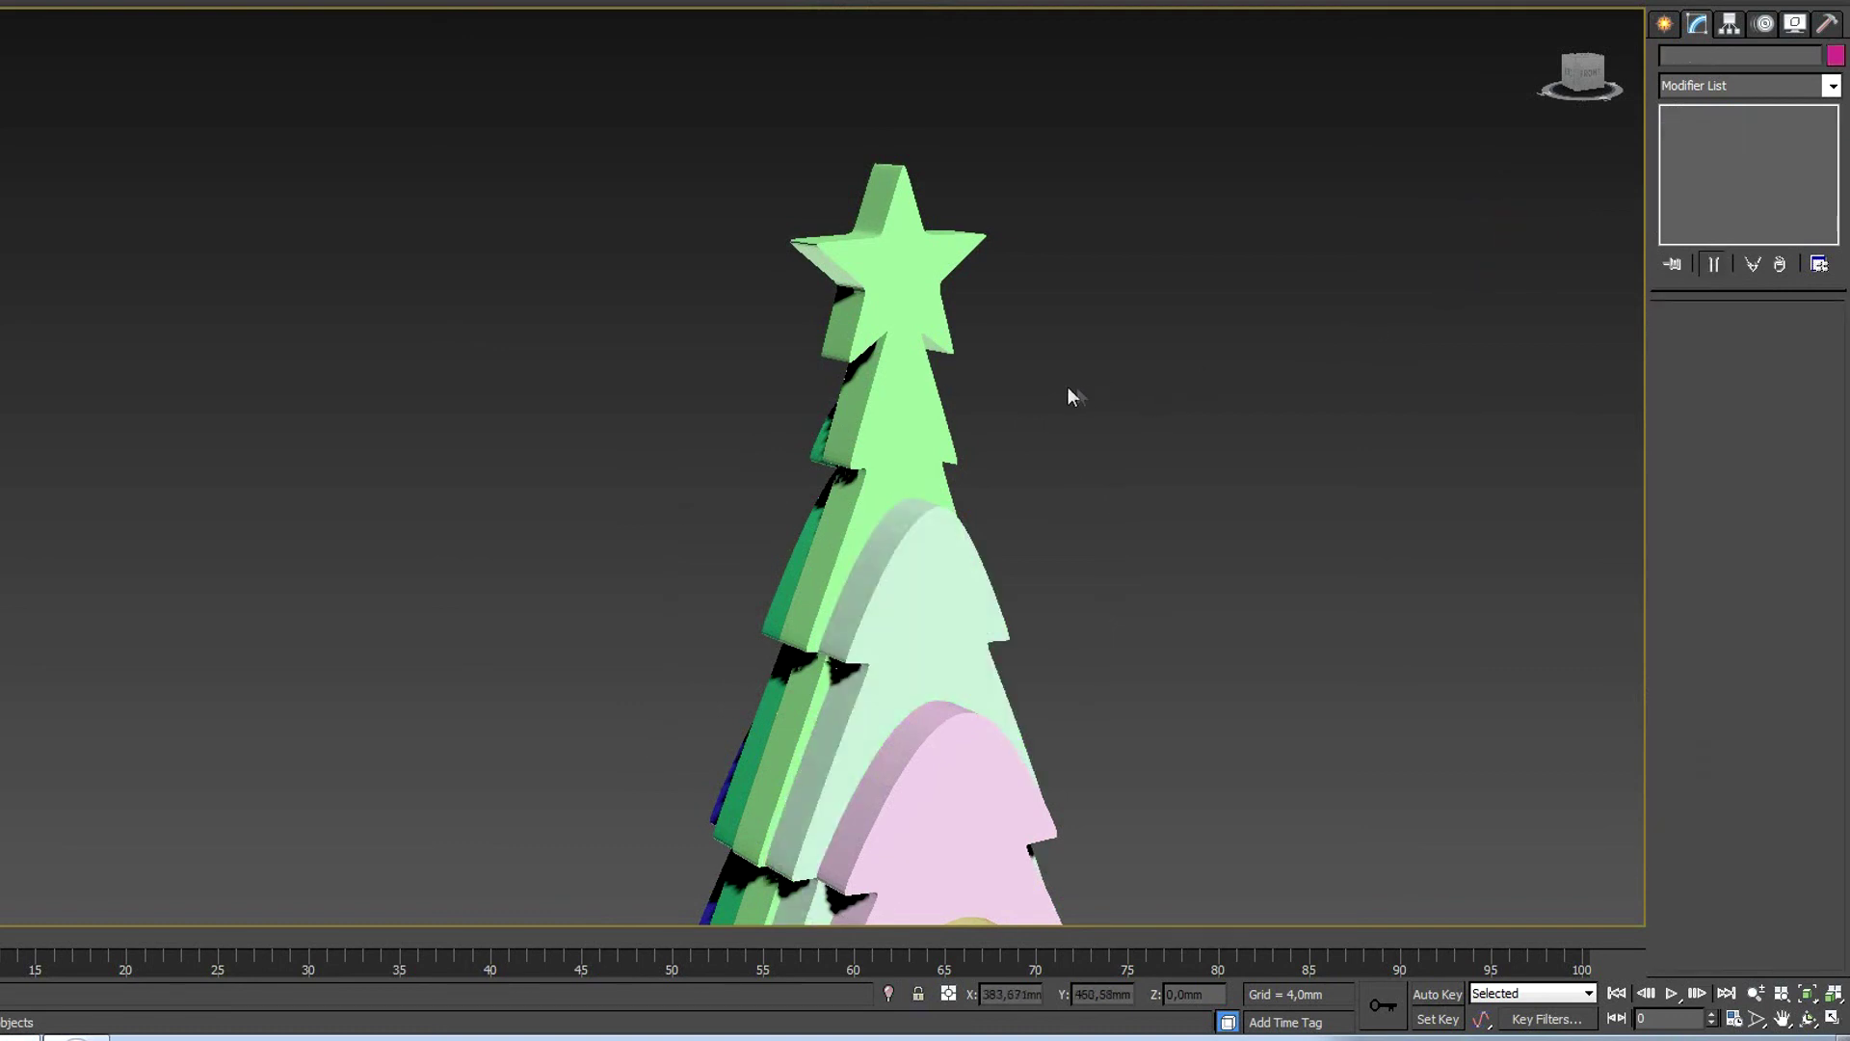
# On the opposite side of the tree, delete the detached upper spline of the green layer SShape007.
pyautogui.keyDown('alt'); pyautogui.moveTo(1003, 371); pyautogui.dragTo(1260, 453, button='middle'); pyautogui.keyUp('alt')
pyautogui.scroll(3, 1156, 453)
pyautogui.click(823, 480)
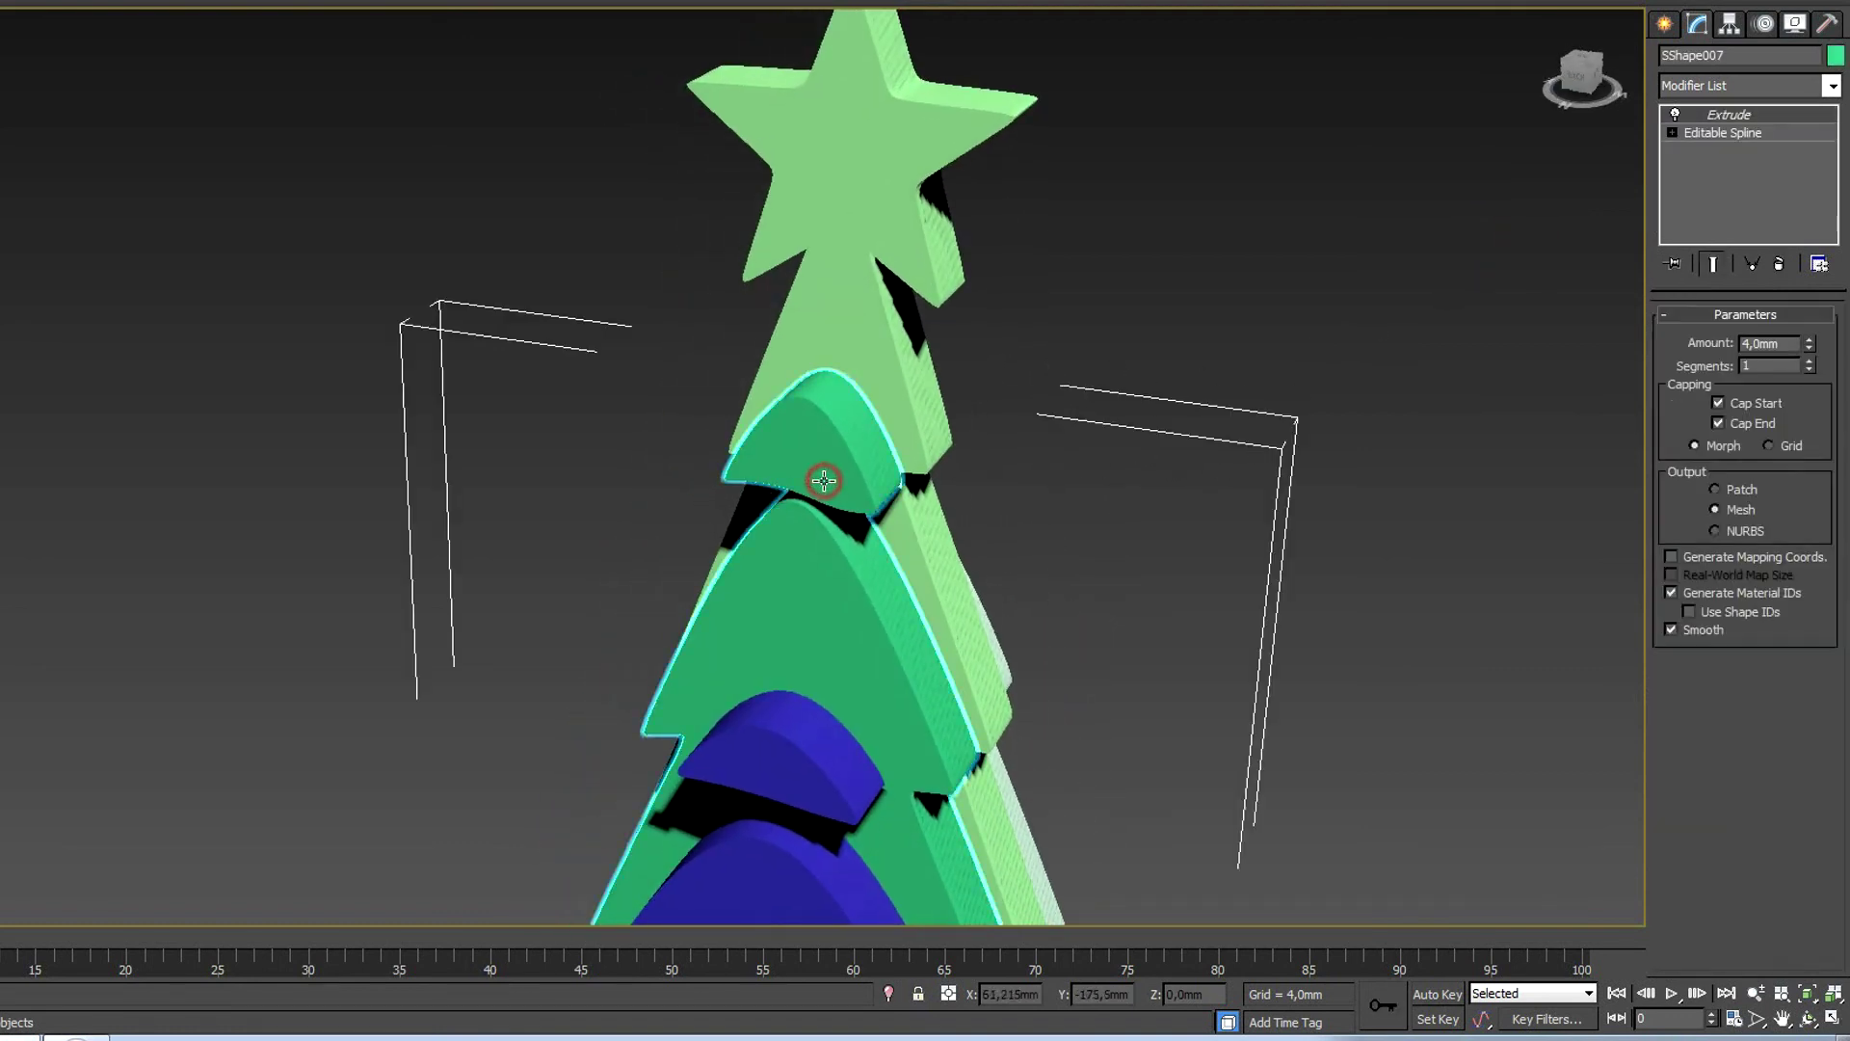
pyautogui.click(1724, 133)
pyautogui.click(1770, 388)
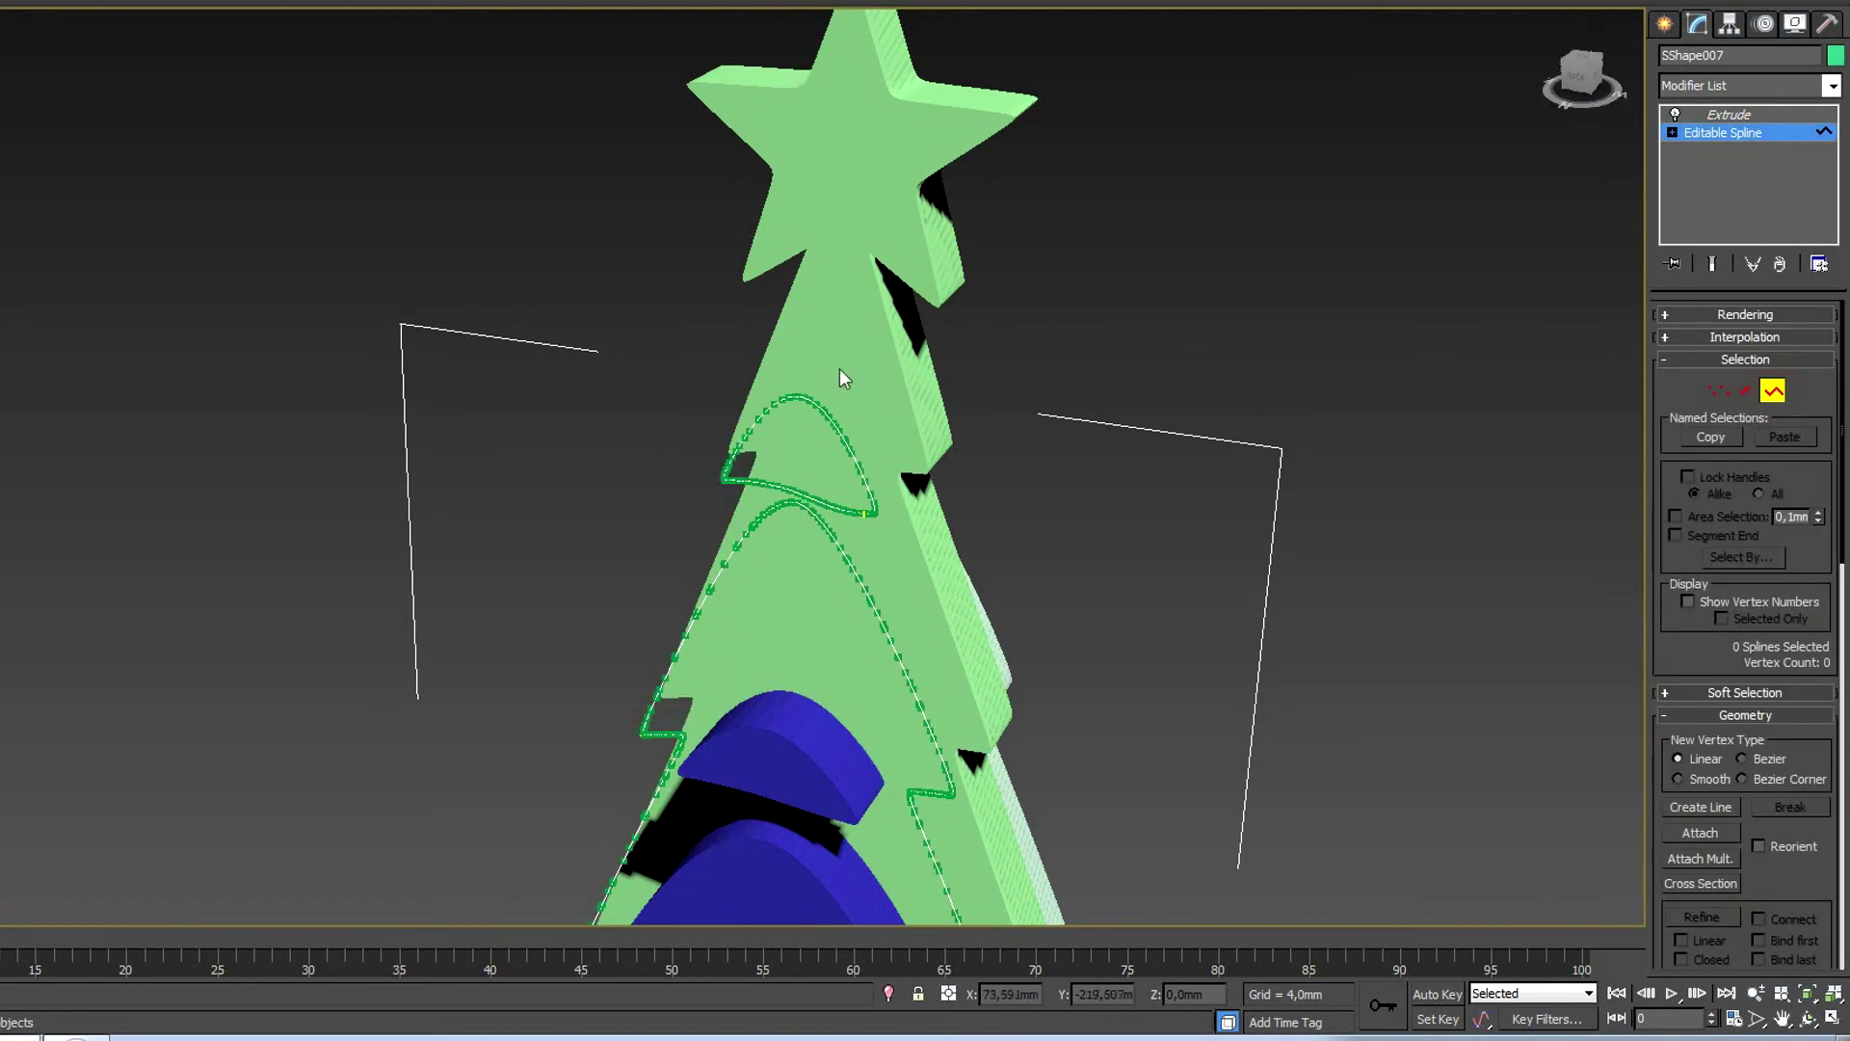
pyautogui.press('Delete')
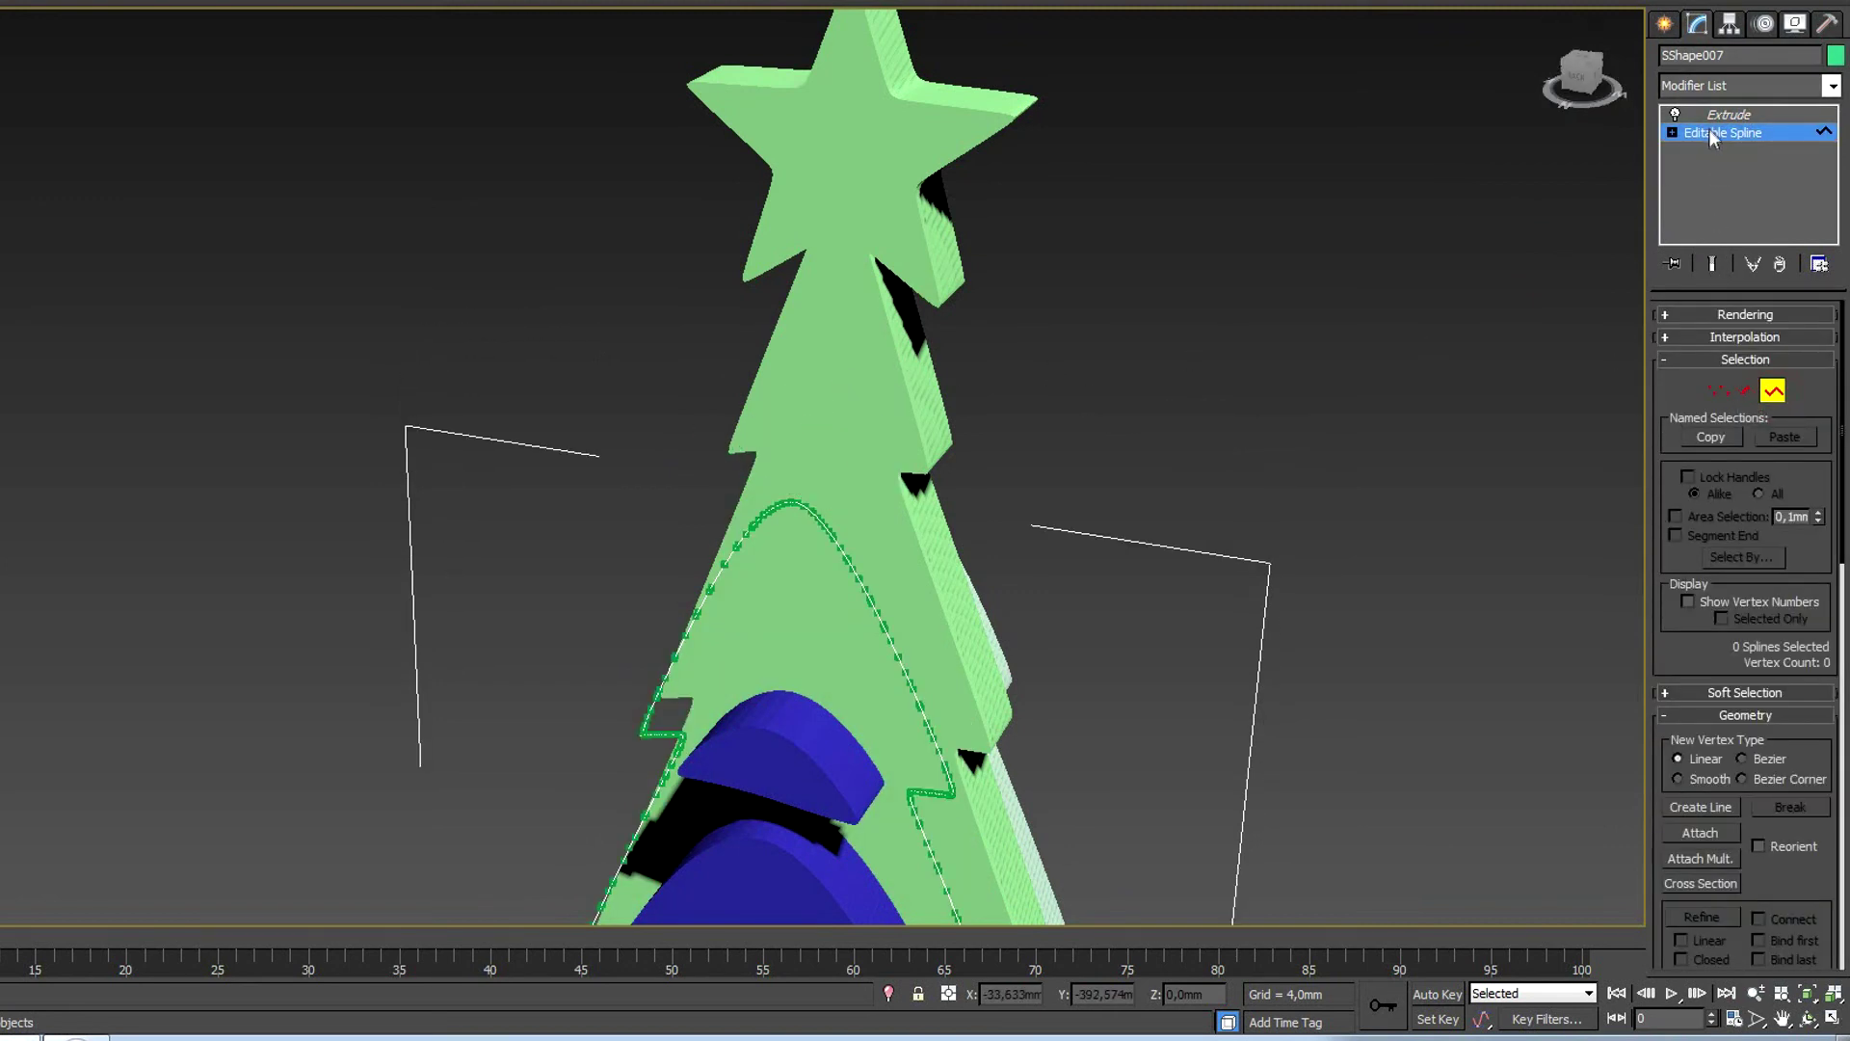
pyautogui.click(1712, 135)
pyautogui.click(1424, 318)
# Delete the detached upper spline of the blue layer SShape008, exit spline editing, and deselect the layer.
pyautogui.moveTo(1281, 646); pyautogui.dragTo(1259, 96, button='middle')
pyautogui.click(836, 407)
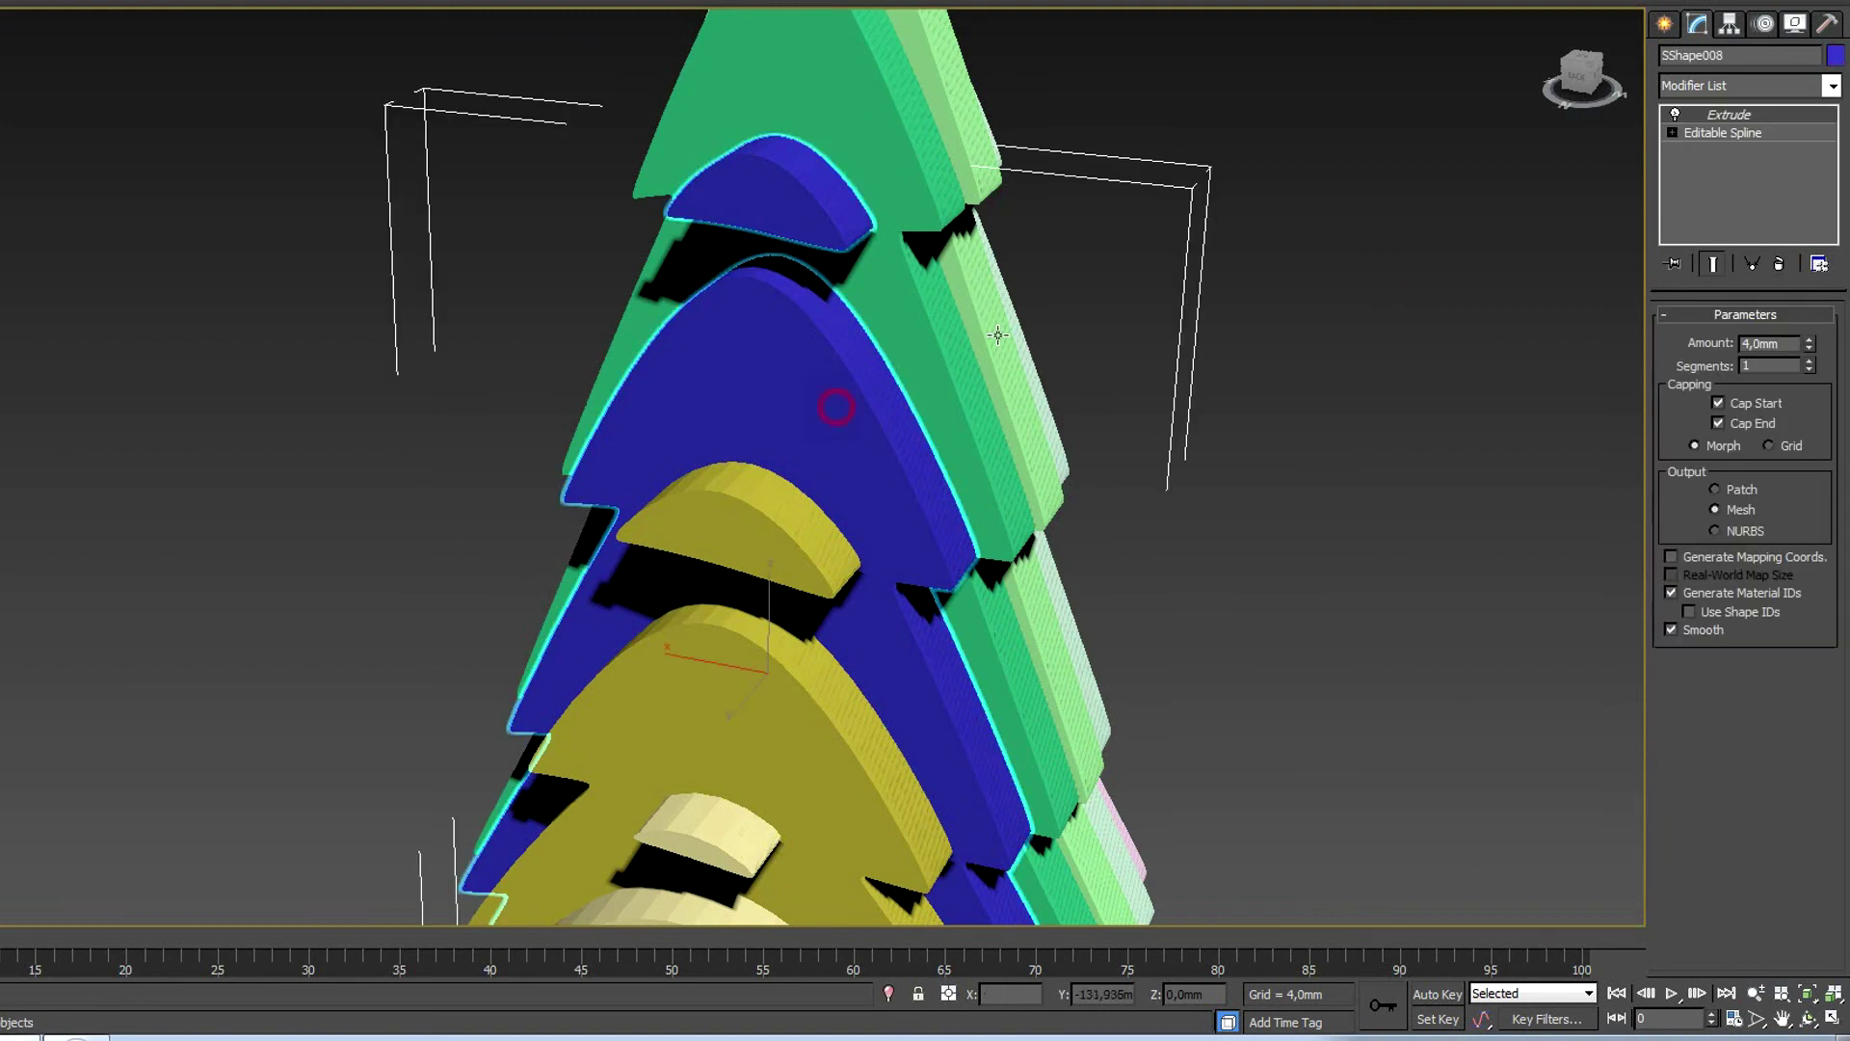
pyautogui.click(1711, 135)
pyautogui.click(1773, 392)
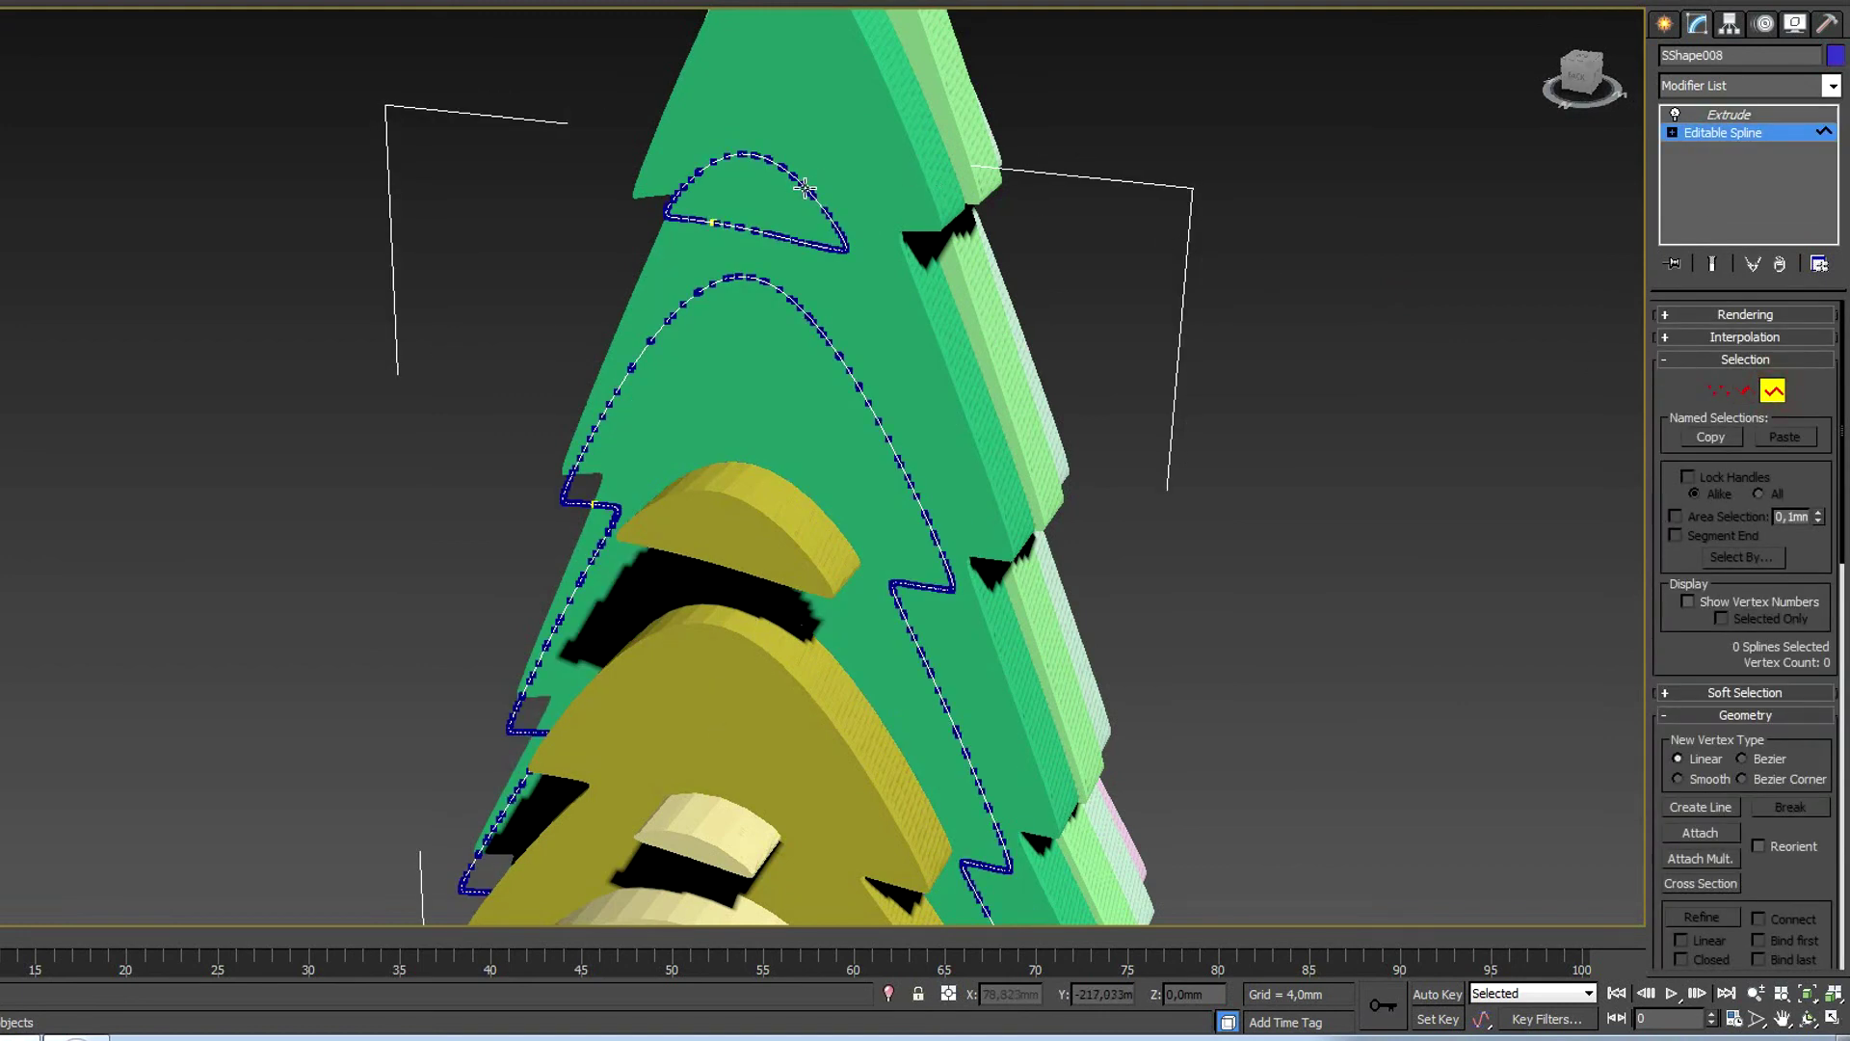
pyautogui.press('Delete')
pyautogui.click(1721, 136)
pyautogui.click(1239, 318)
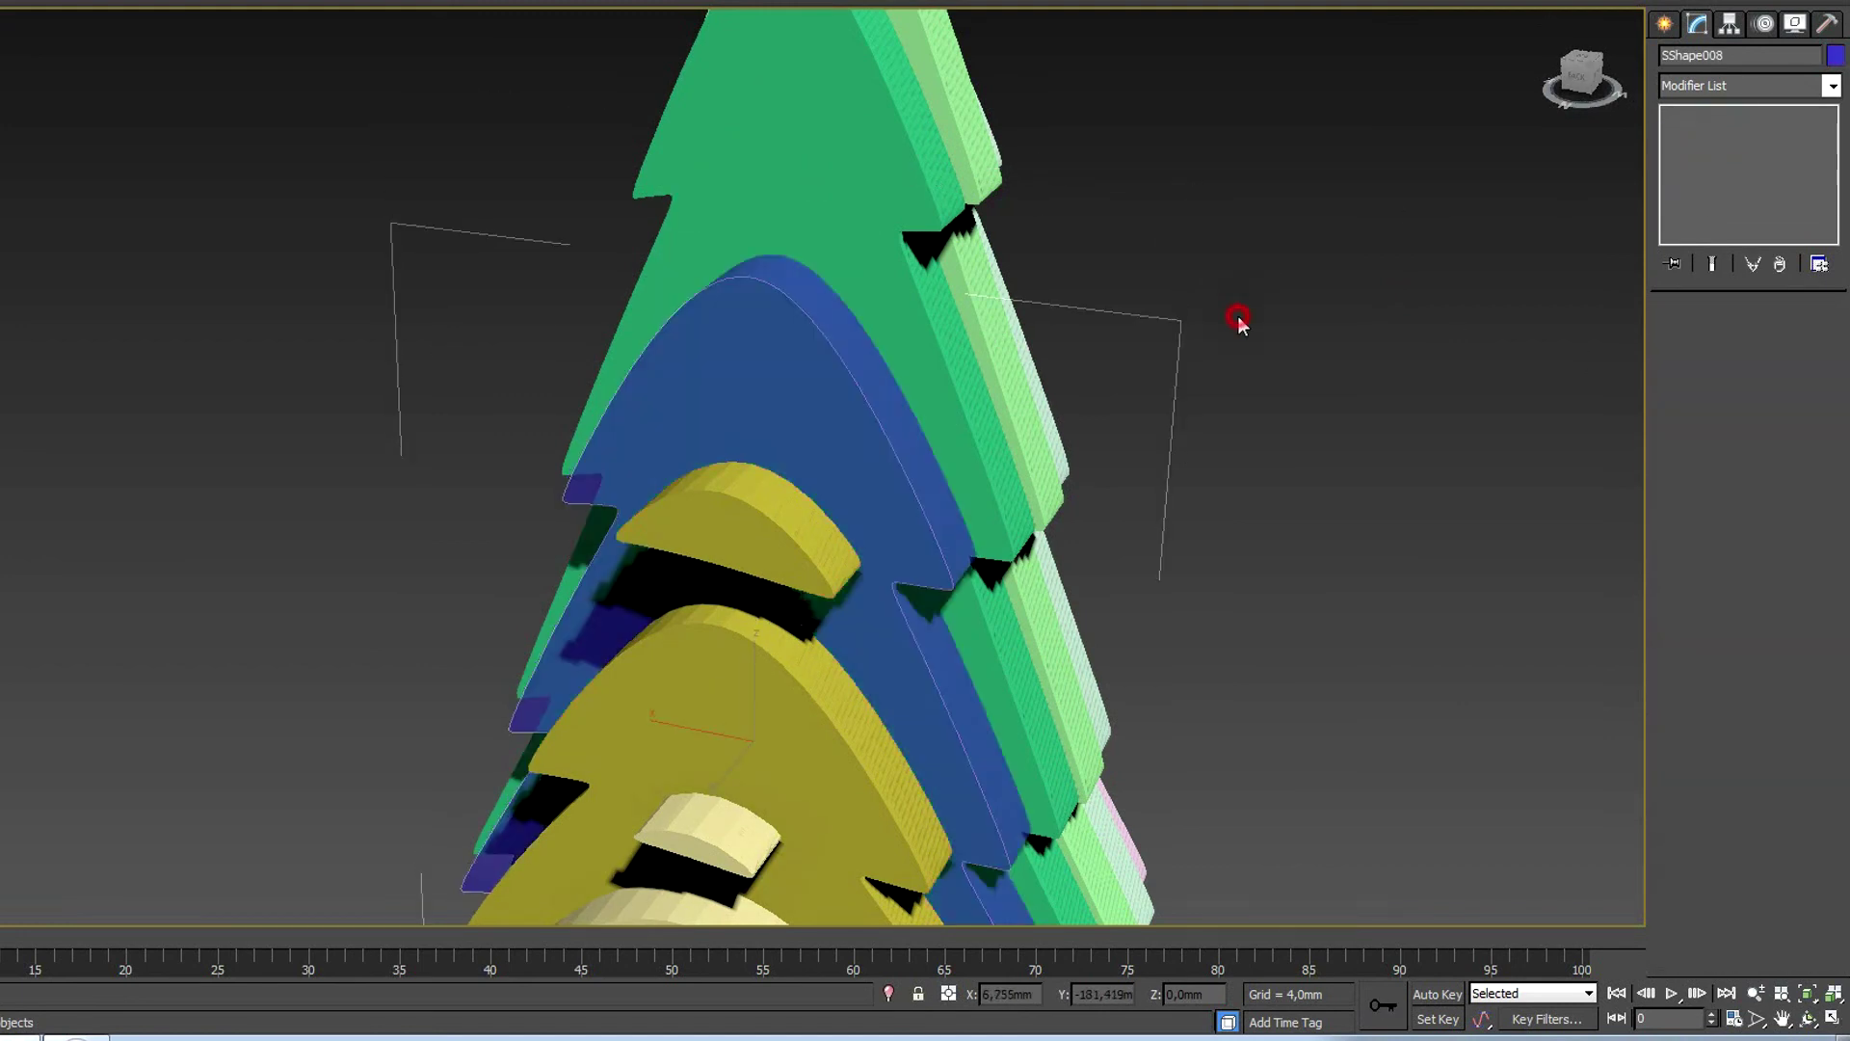
# Delete the detached upper spline of the olive layer SShape009 and deselect the layer.
pyautogui.moveTo(1084, 395); pyautogui.dragTo(1144, 111, button='middle')
pyautogui.click(836, 379)
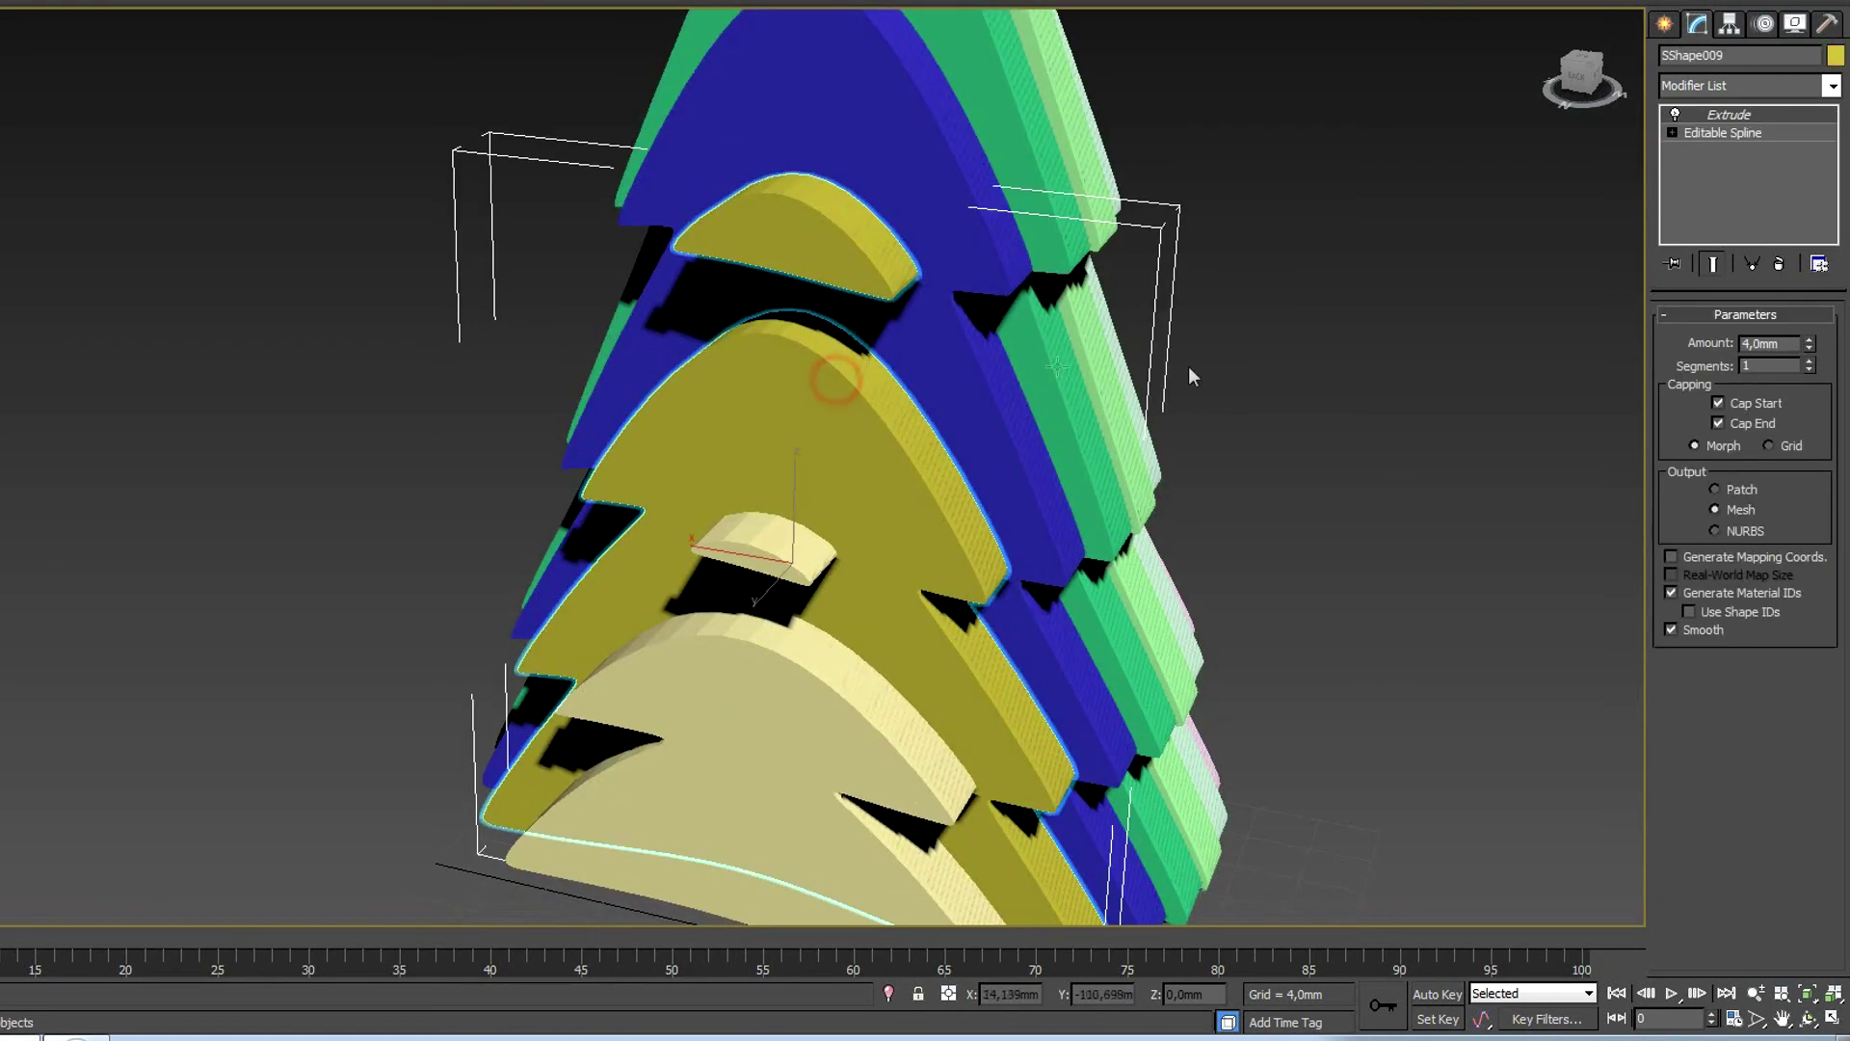
pyautogui.click(1732, 131)
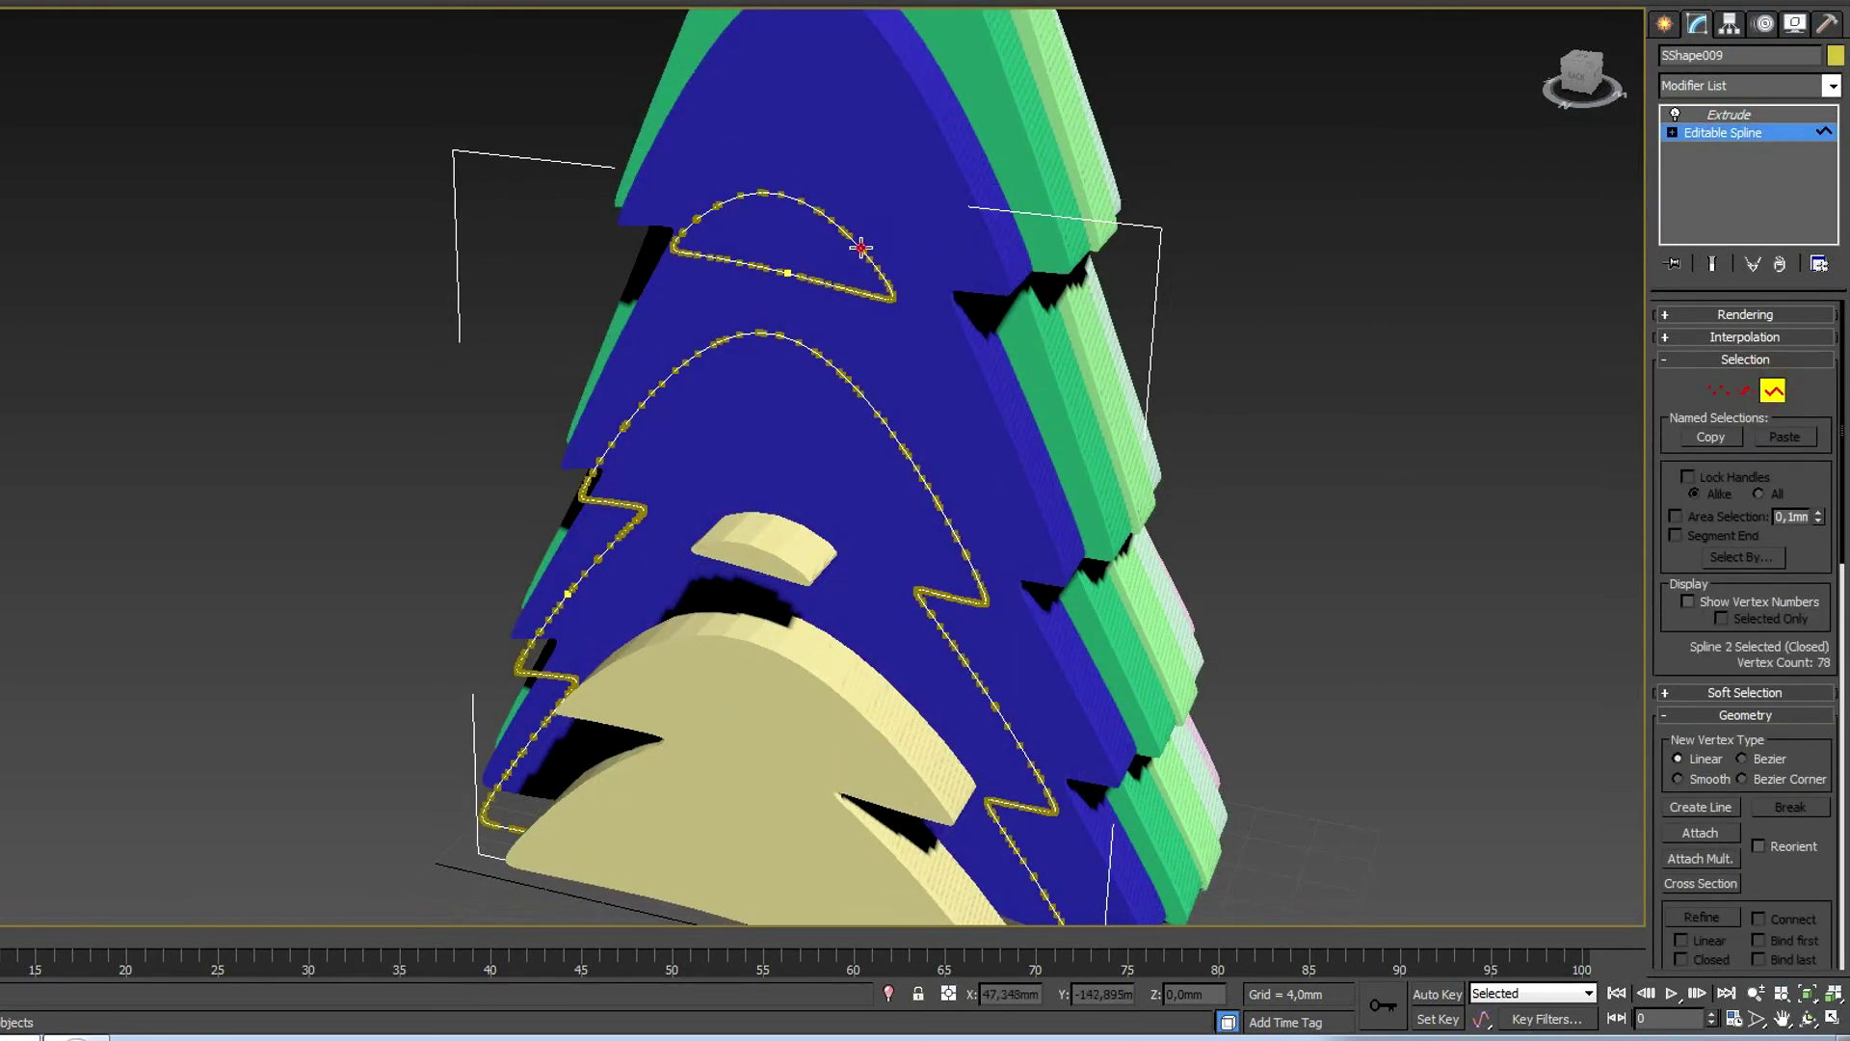
pyautogui.press('Delete')
pyautogui.click(1573, 235)
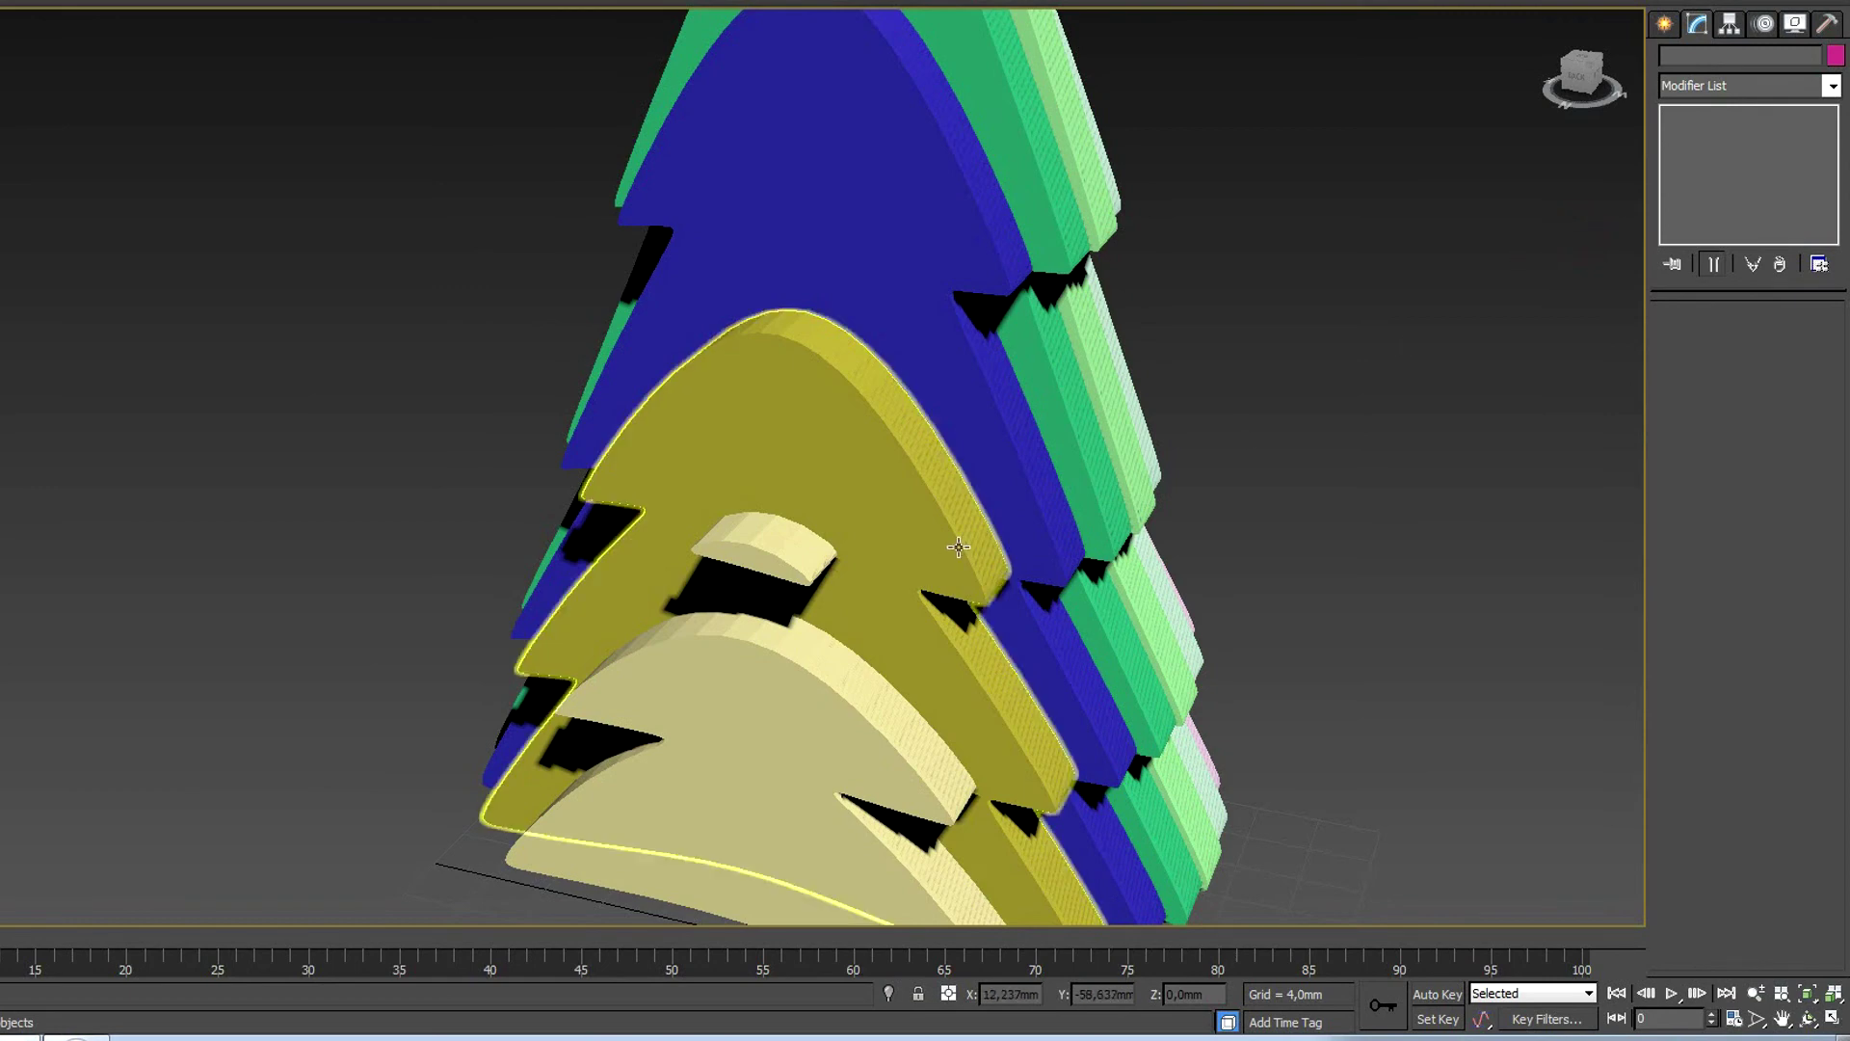
# Delete the detached upper spline of the cream layer SShape010, exit spline editing, and deselect the layer.
pyautogui.keyDown('alt'); pyautogui.moveTo(950, 537); pyautogui.dragTo(826, 487, button='middle'); pyautogui.keyUp('alt')
pyautogui.click(827, 496)
pyautogui.click(1747, 134)
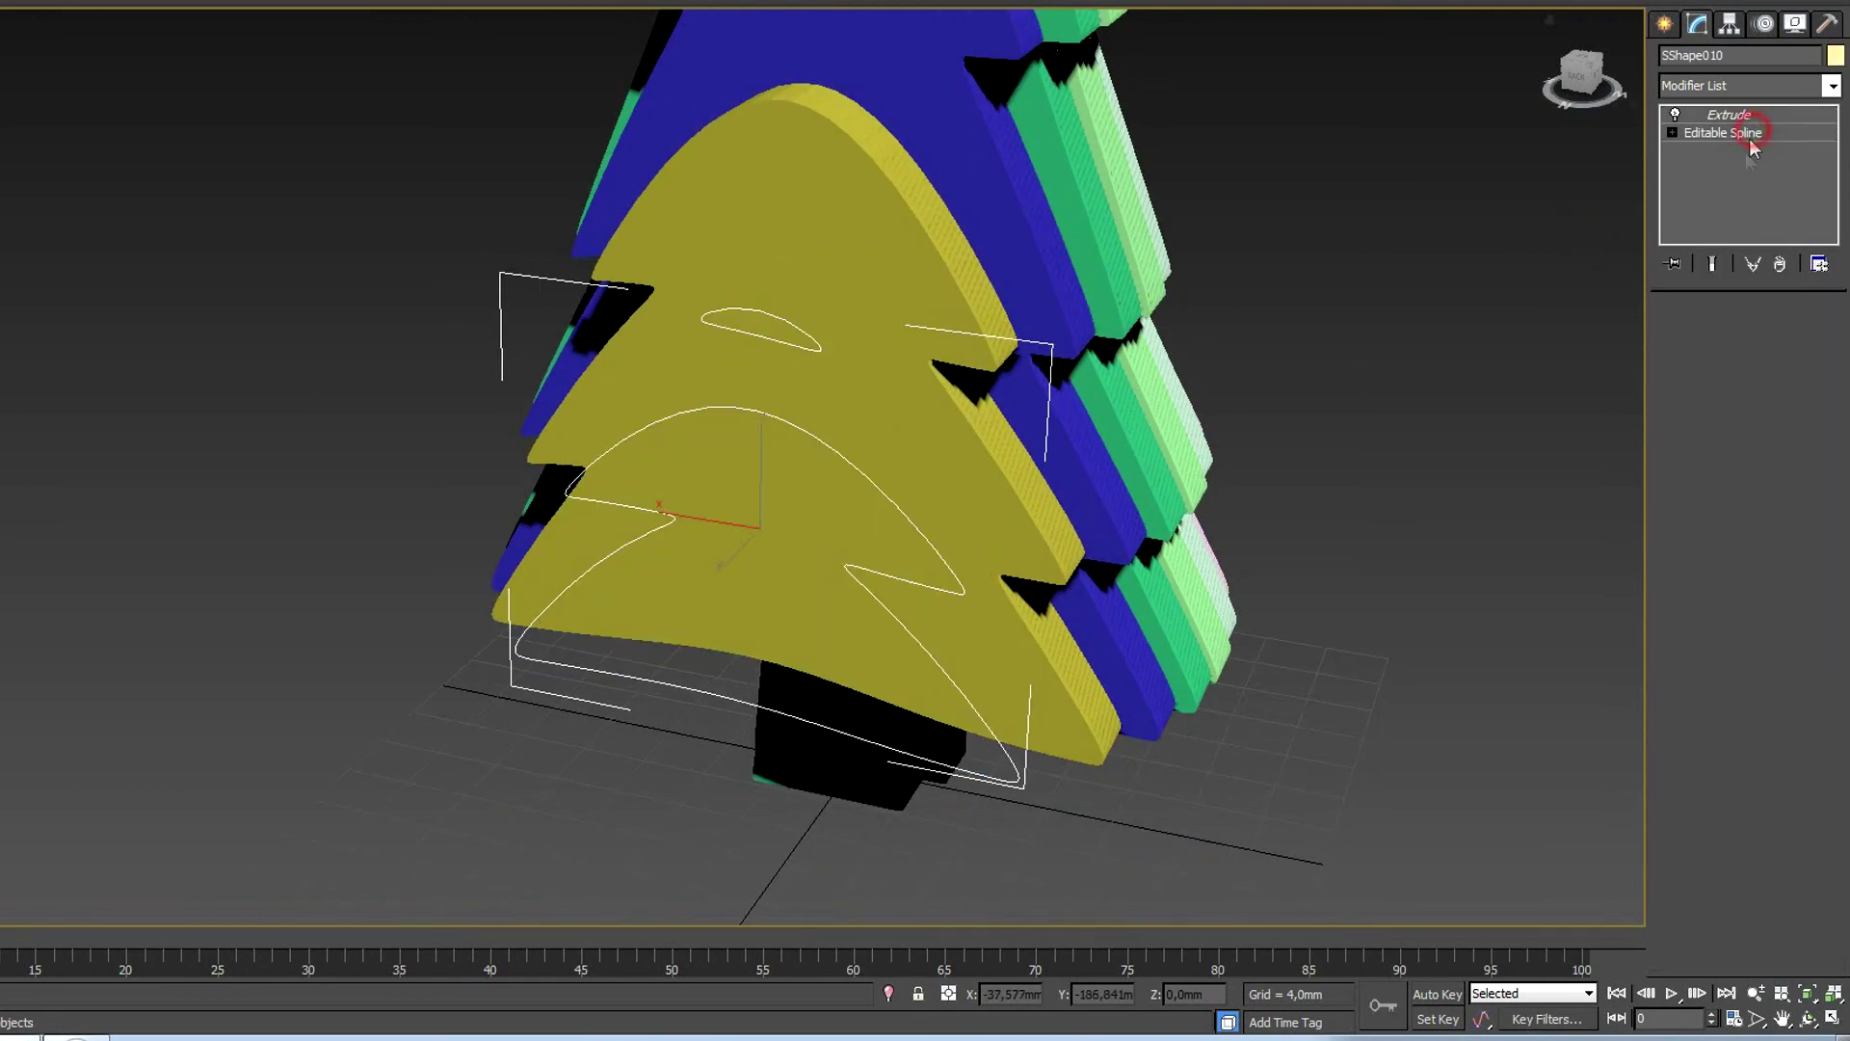
pyautogui.click(1770, 389)
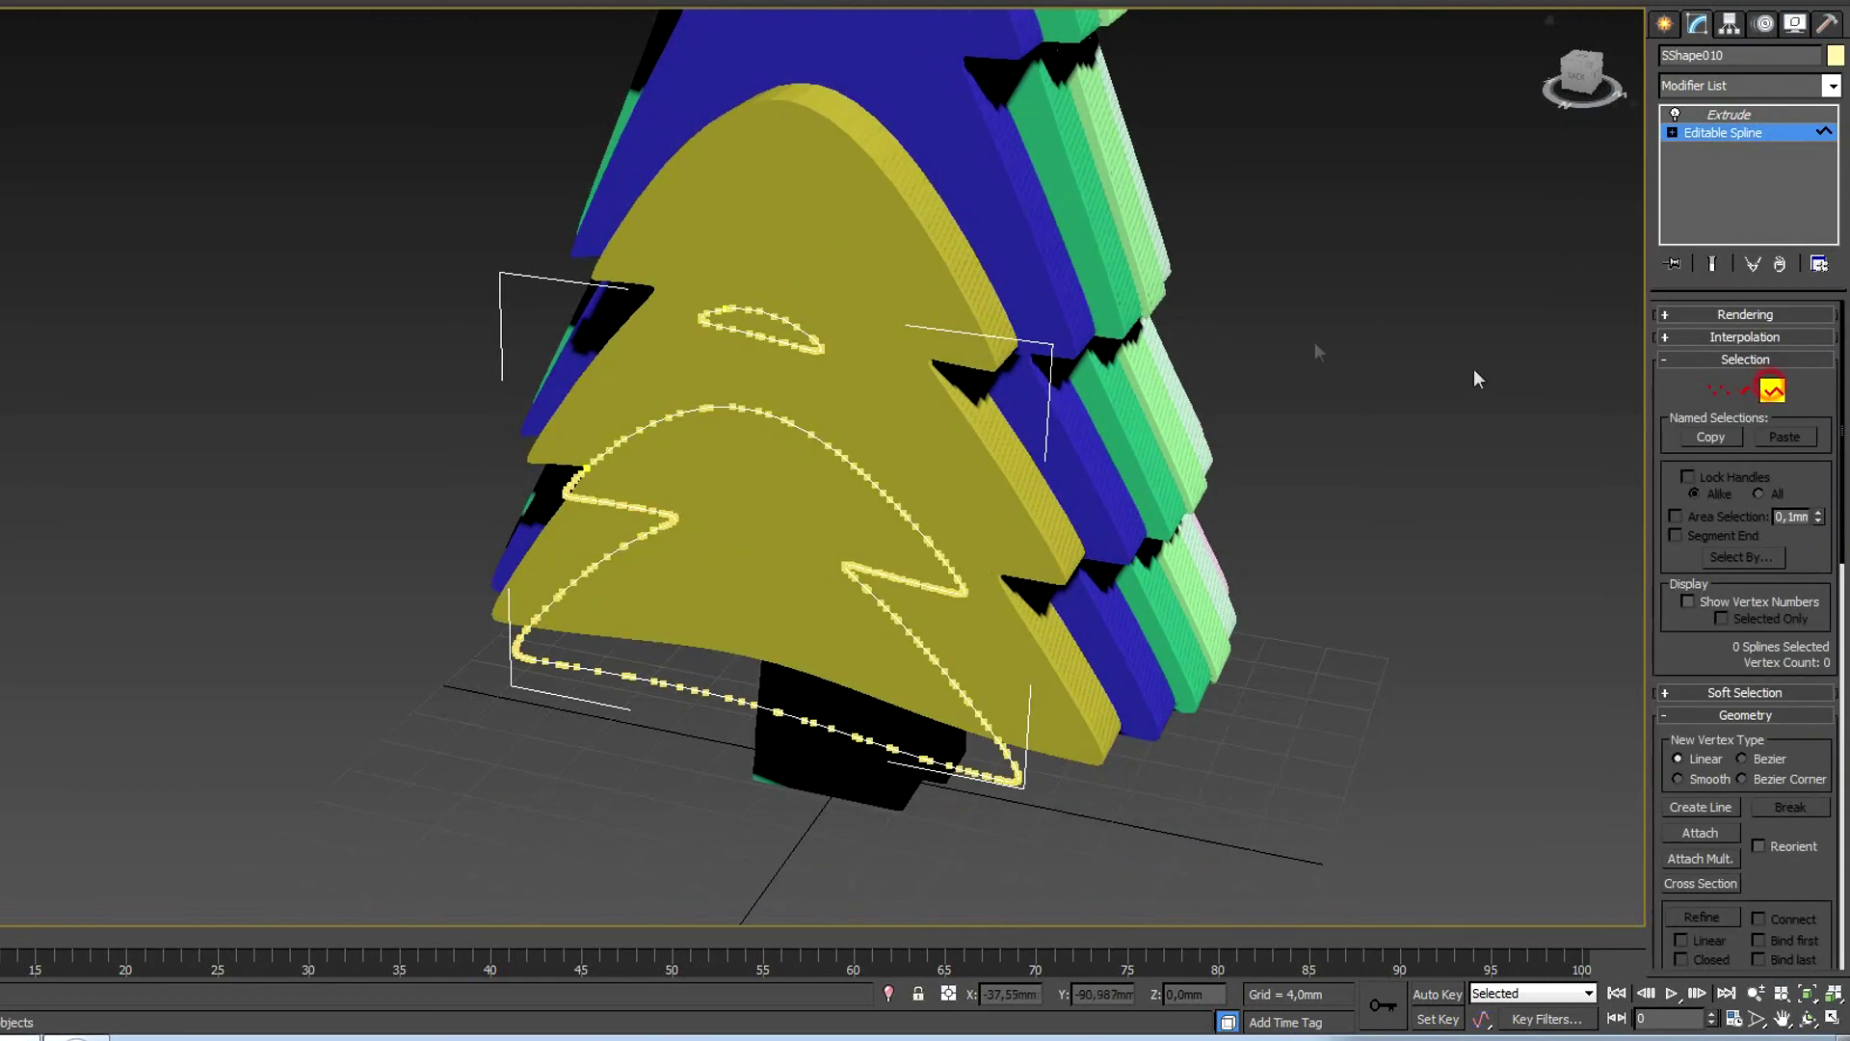
pyautogui.click(797, 326)
pyautogui.press('Delete')
pyautogui.moveTo(1235, 200); pyautogui.dragTo(1128, 297, button='middle')
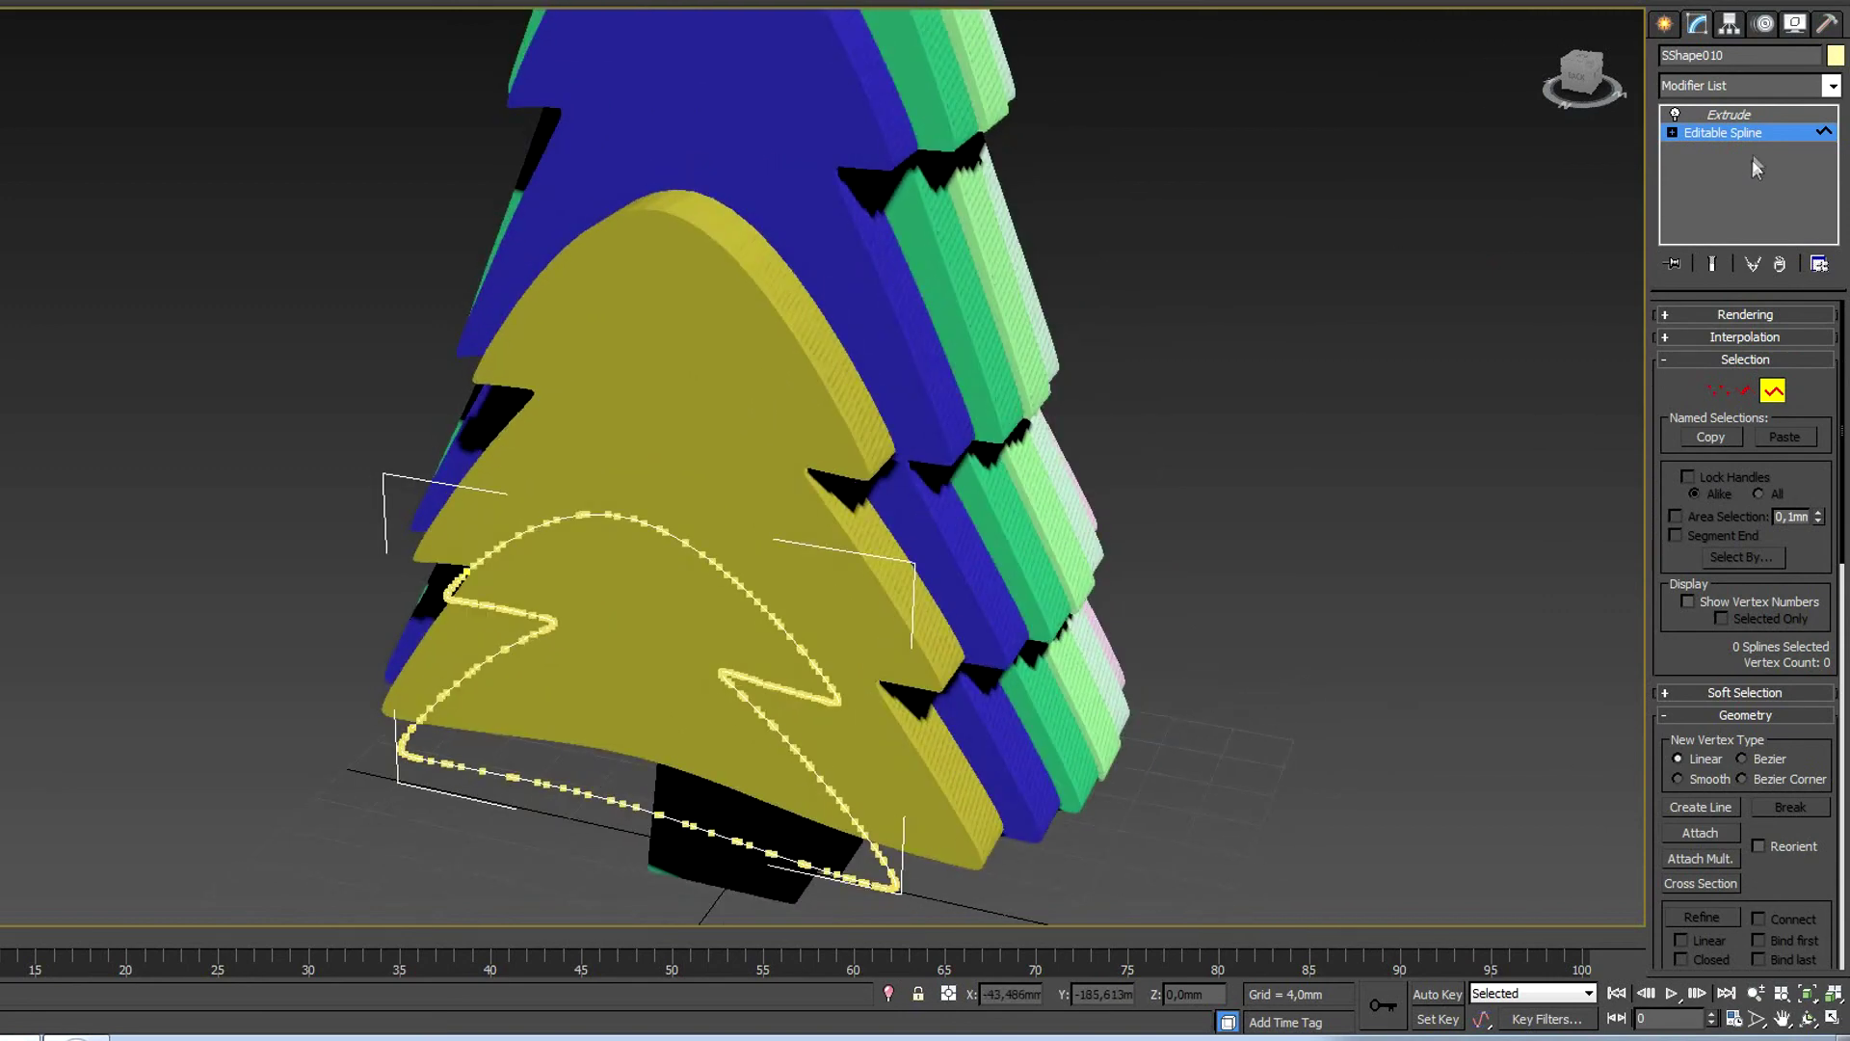
pyautogui.click(1729, 114)
pyautogui.scroll(-5, 1181, 331)
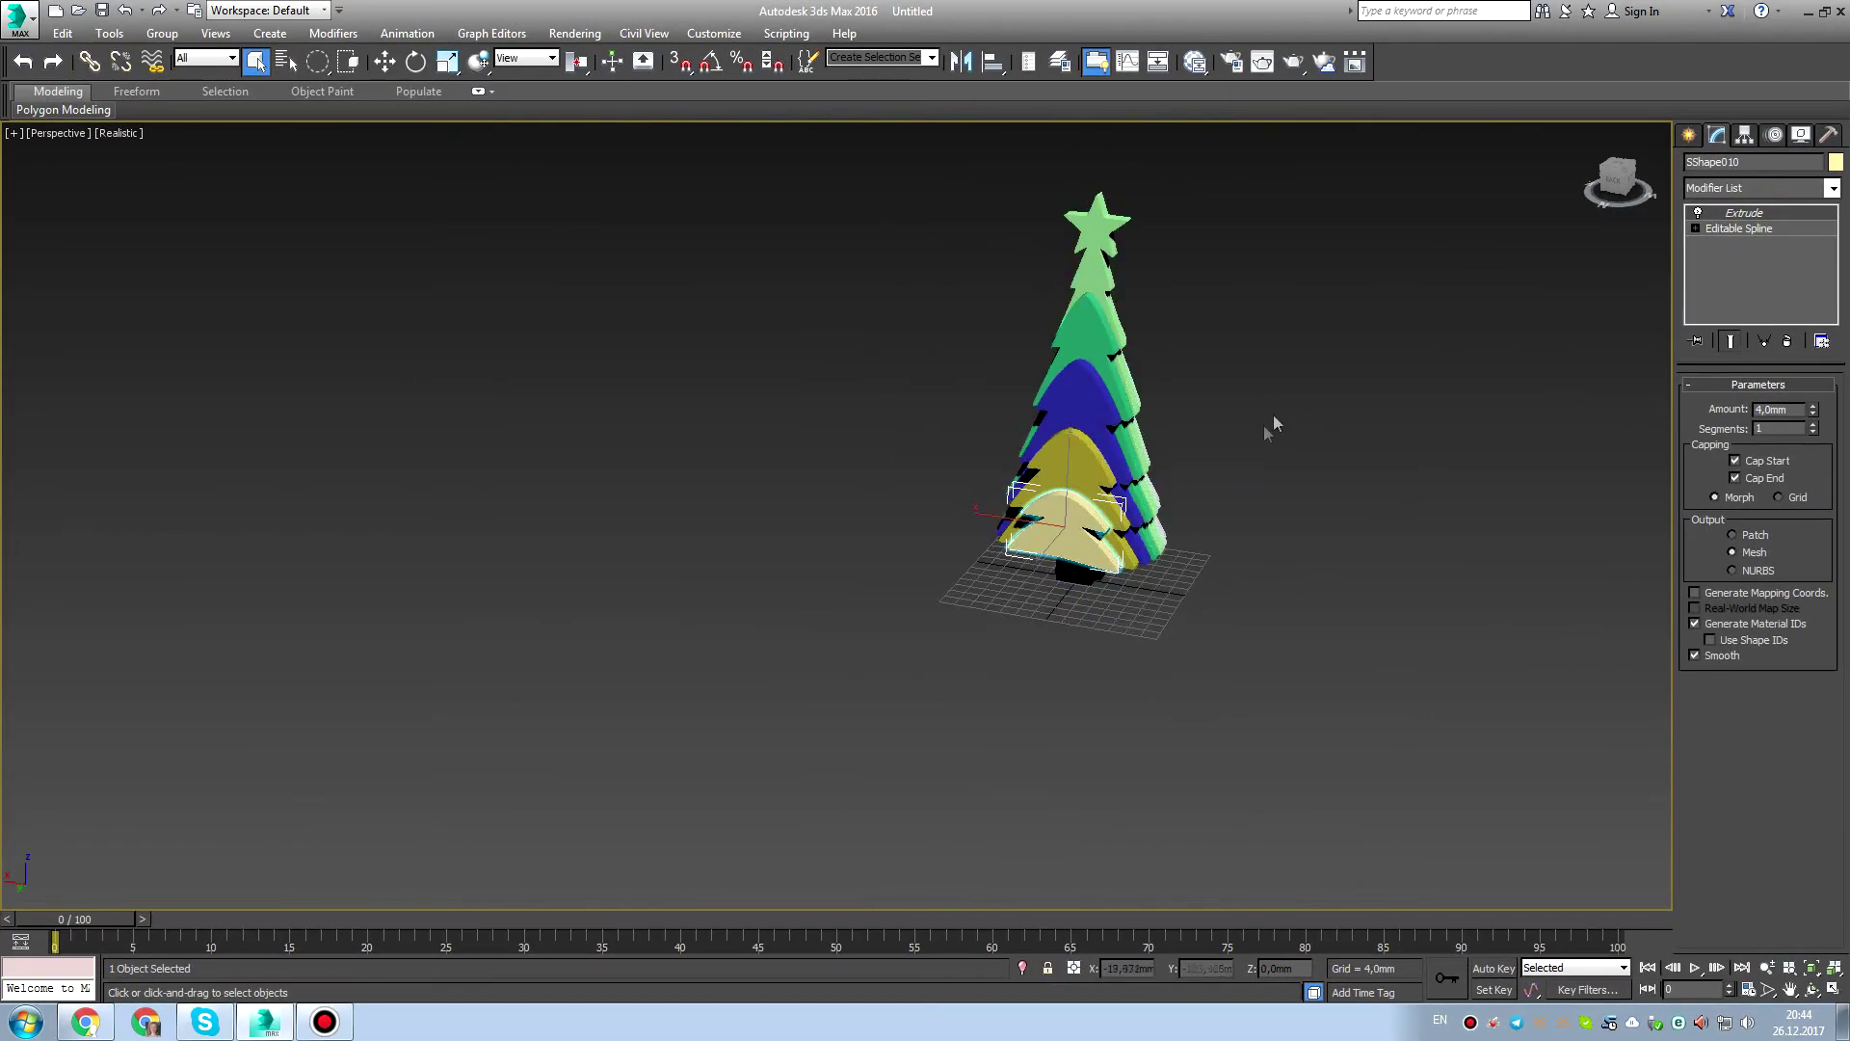
pyautogui.moveTo(1273, 417); pyautogui.dragTo(1092, 497, button='middle')
pyautogui.click(1168, 526)
# Assign one shared green object colour to all nine tree layers and deselect them.
pyautogui.moveTo(687, 257); pyautogui.dragTo(1054, 703)
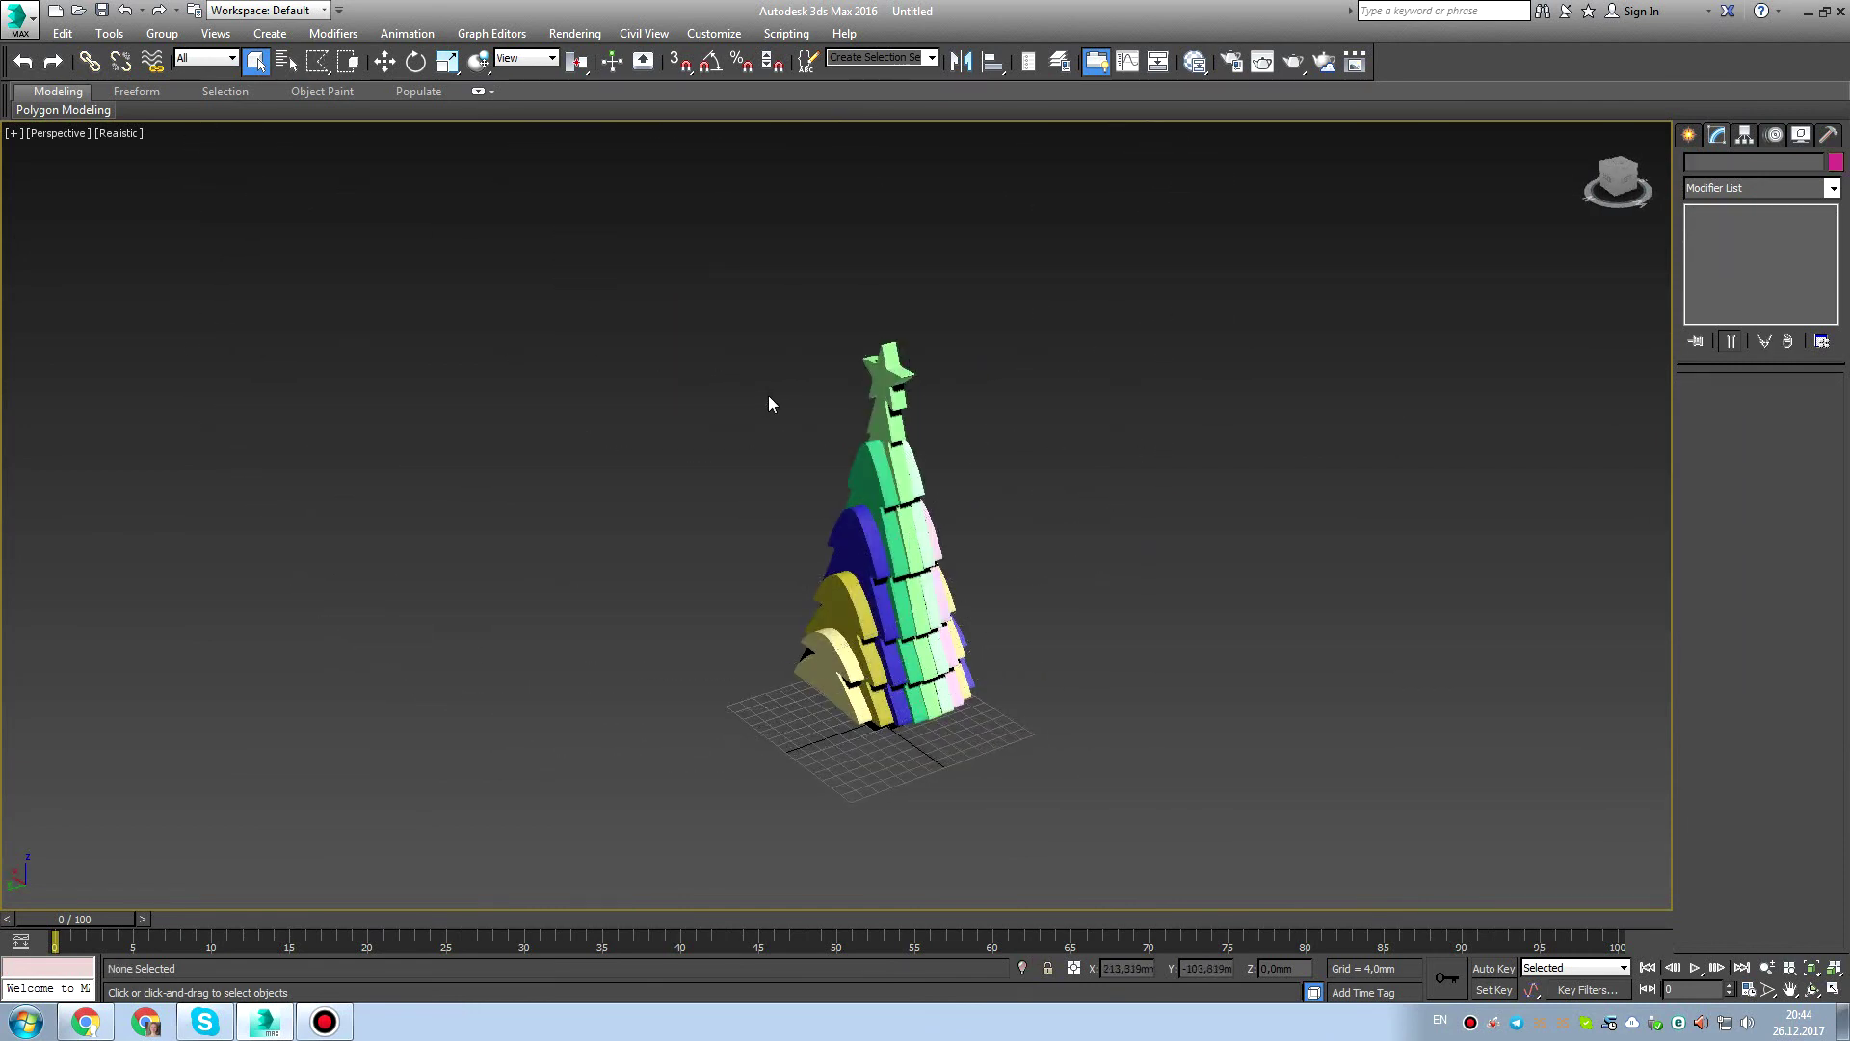
pyautogui.moveTo(744, 287); pyautogui.dragTo(1078, 781)
pyautogui.click(1836, 162)
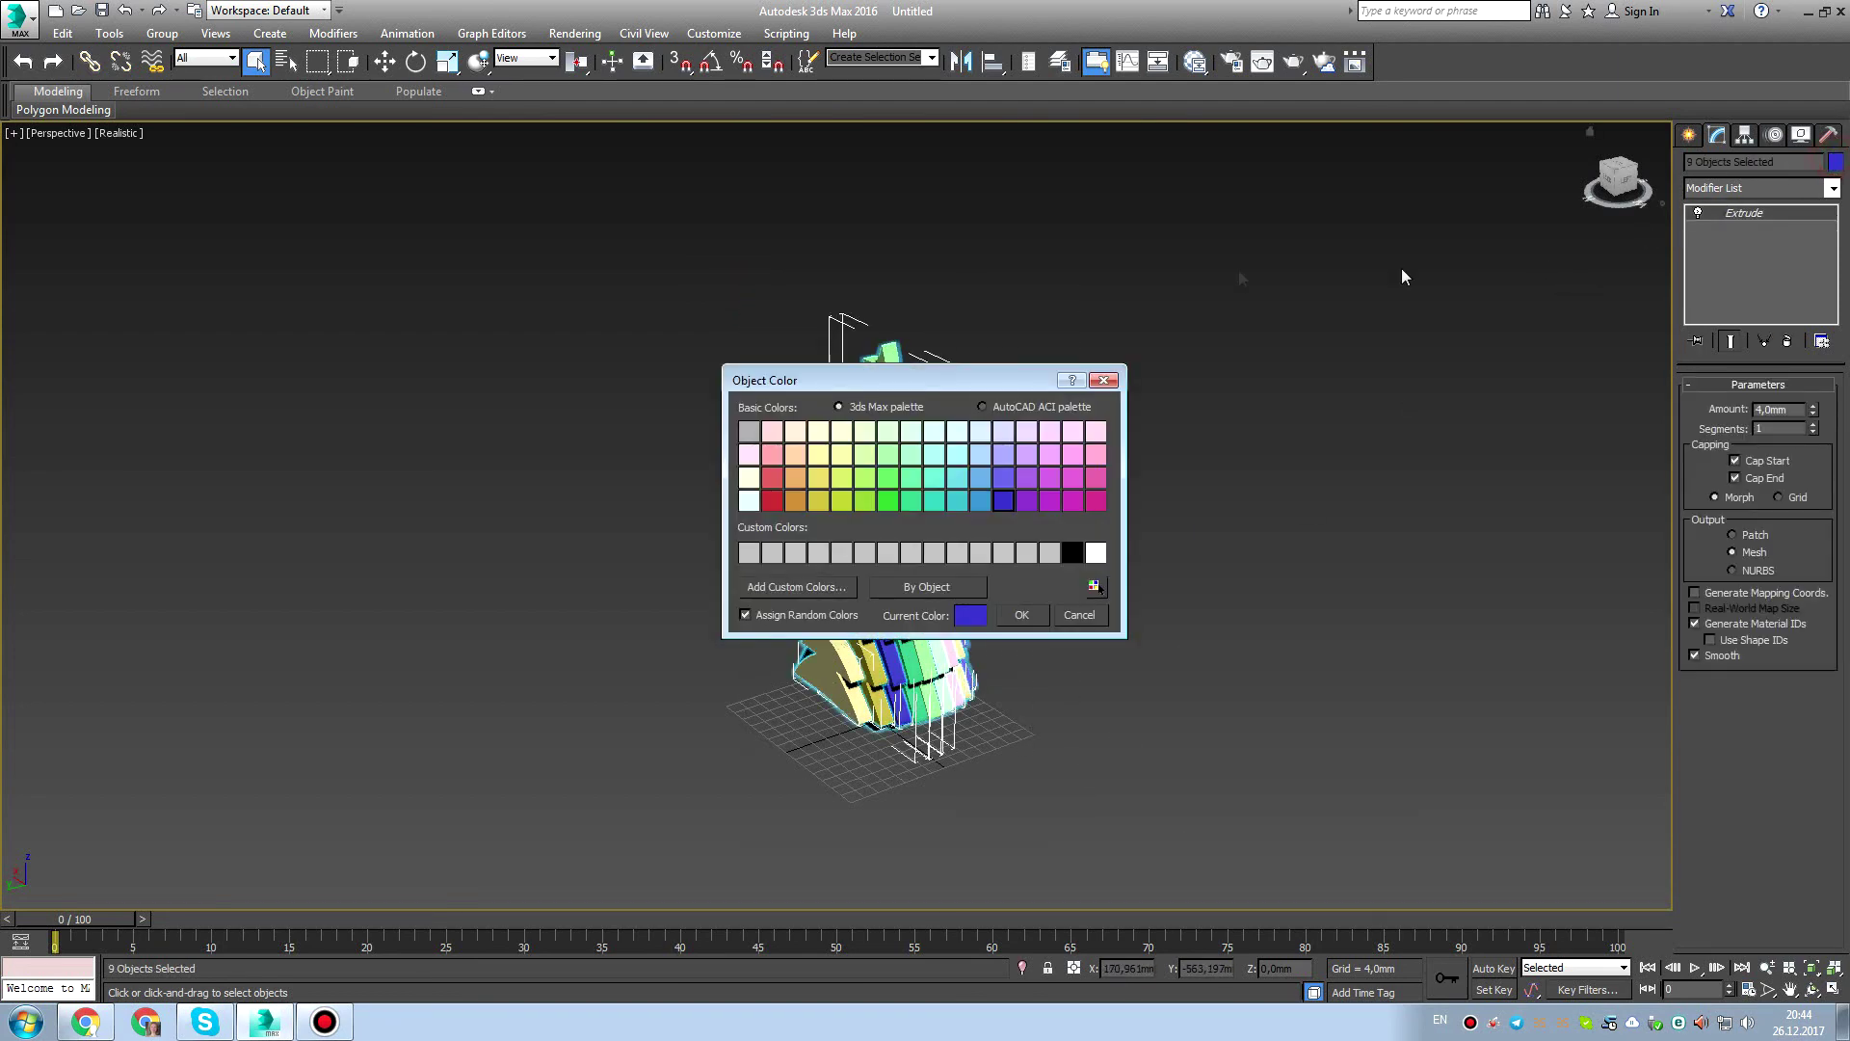
pyautogui.click(1024, 617)
pyautogui.keyDown('alt'); pyautogui.moveTo(1094, 540); pyautogui.dragTo(1064, 575, button='middle'); pyautogui.keyUp('alt')
pyautogui.click(1305, 512)
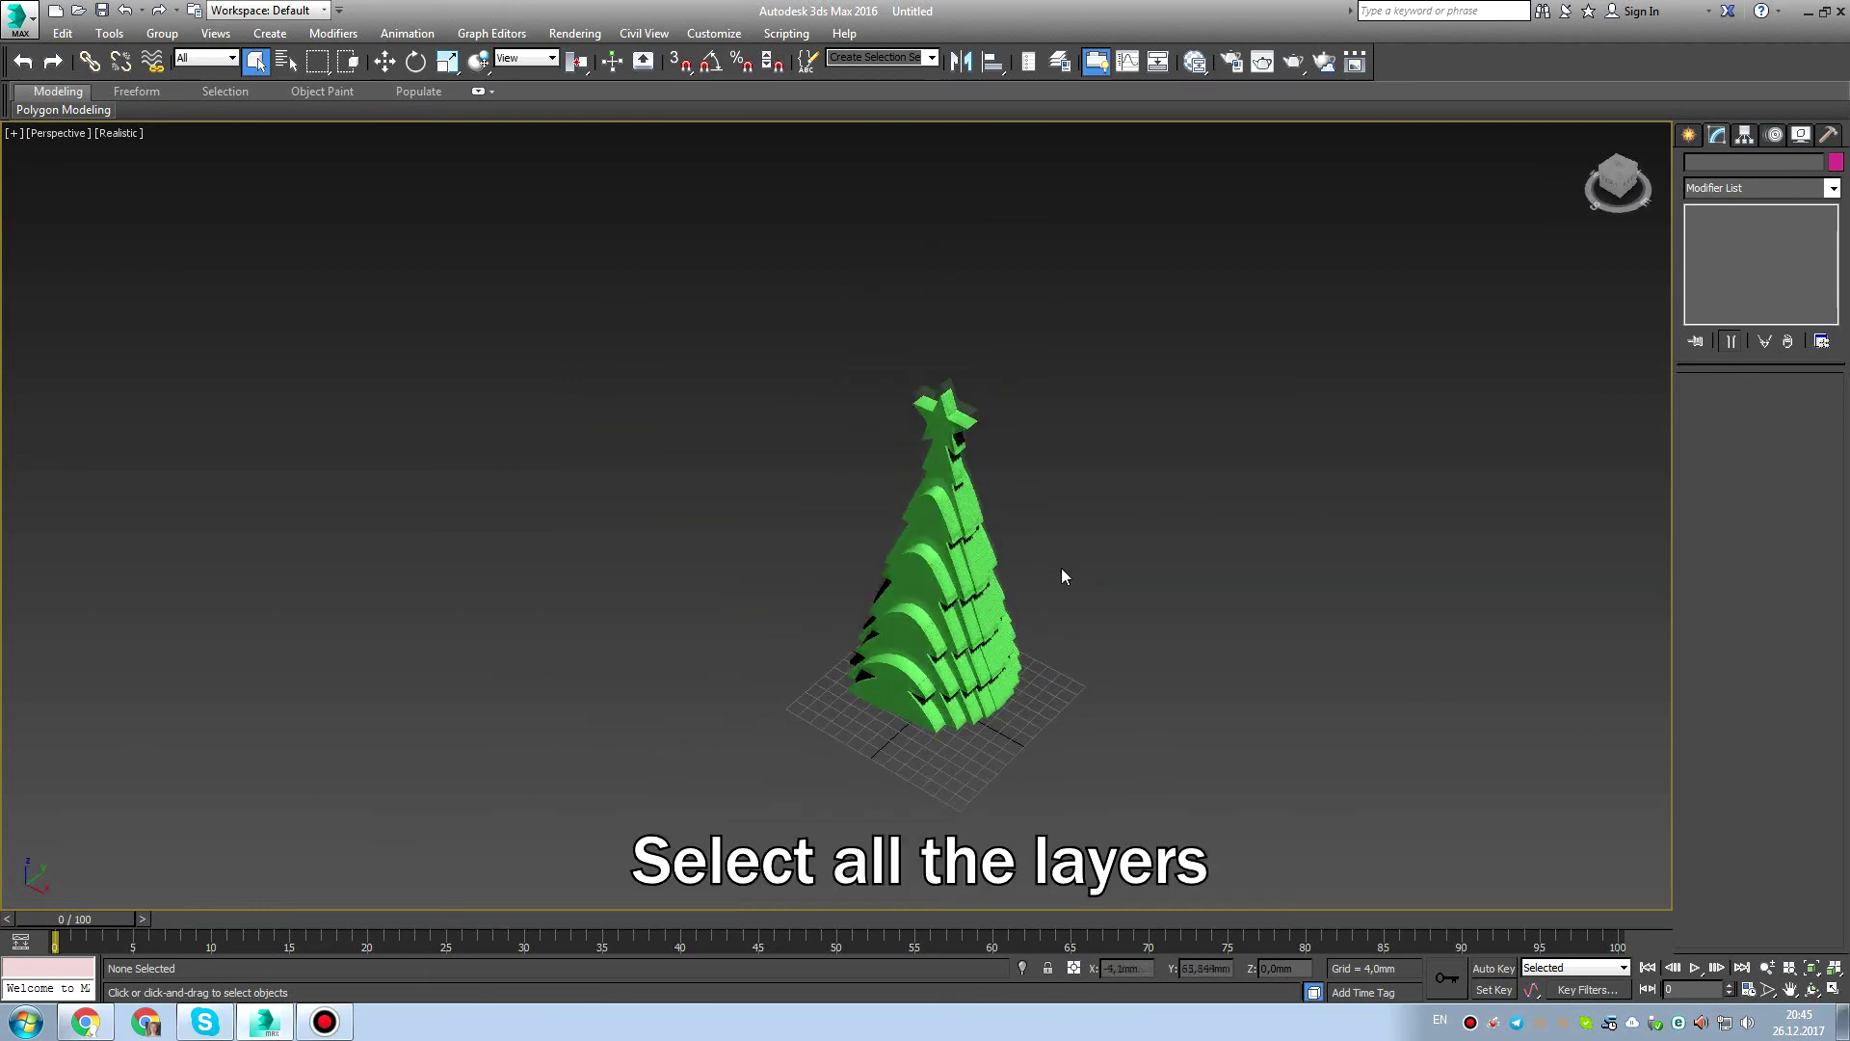
# Delete the Extrude modifier from all nine layers to return them to spline outlines, and clear the selection.
pyautogui.moveTo(776, 330); pyautogui.dragTo(1131, 743)
pyautogui.press('z')
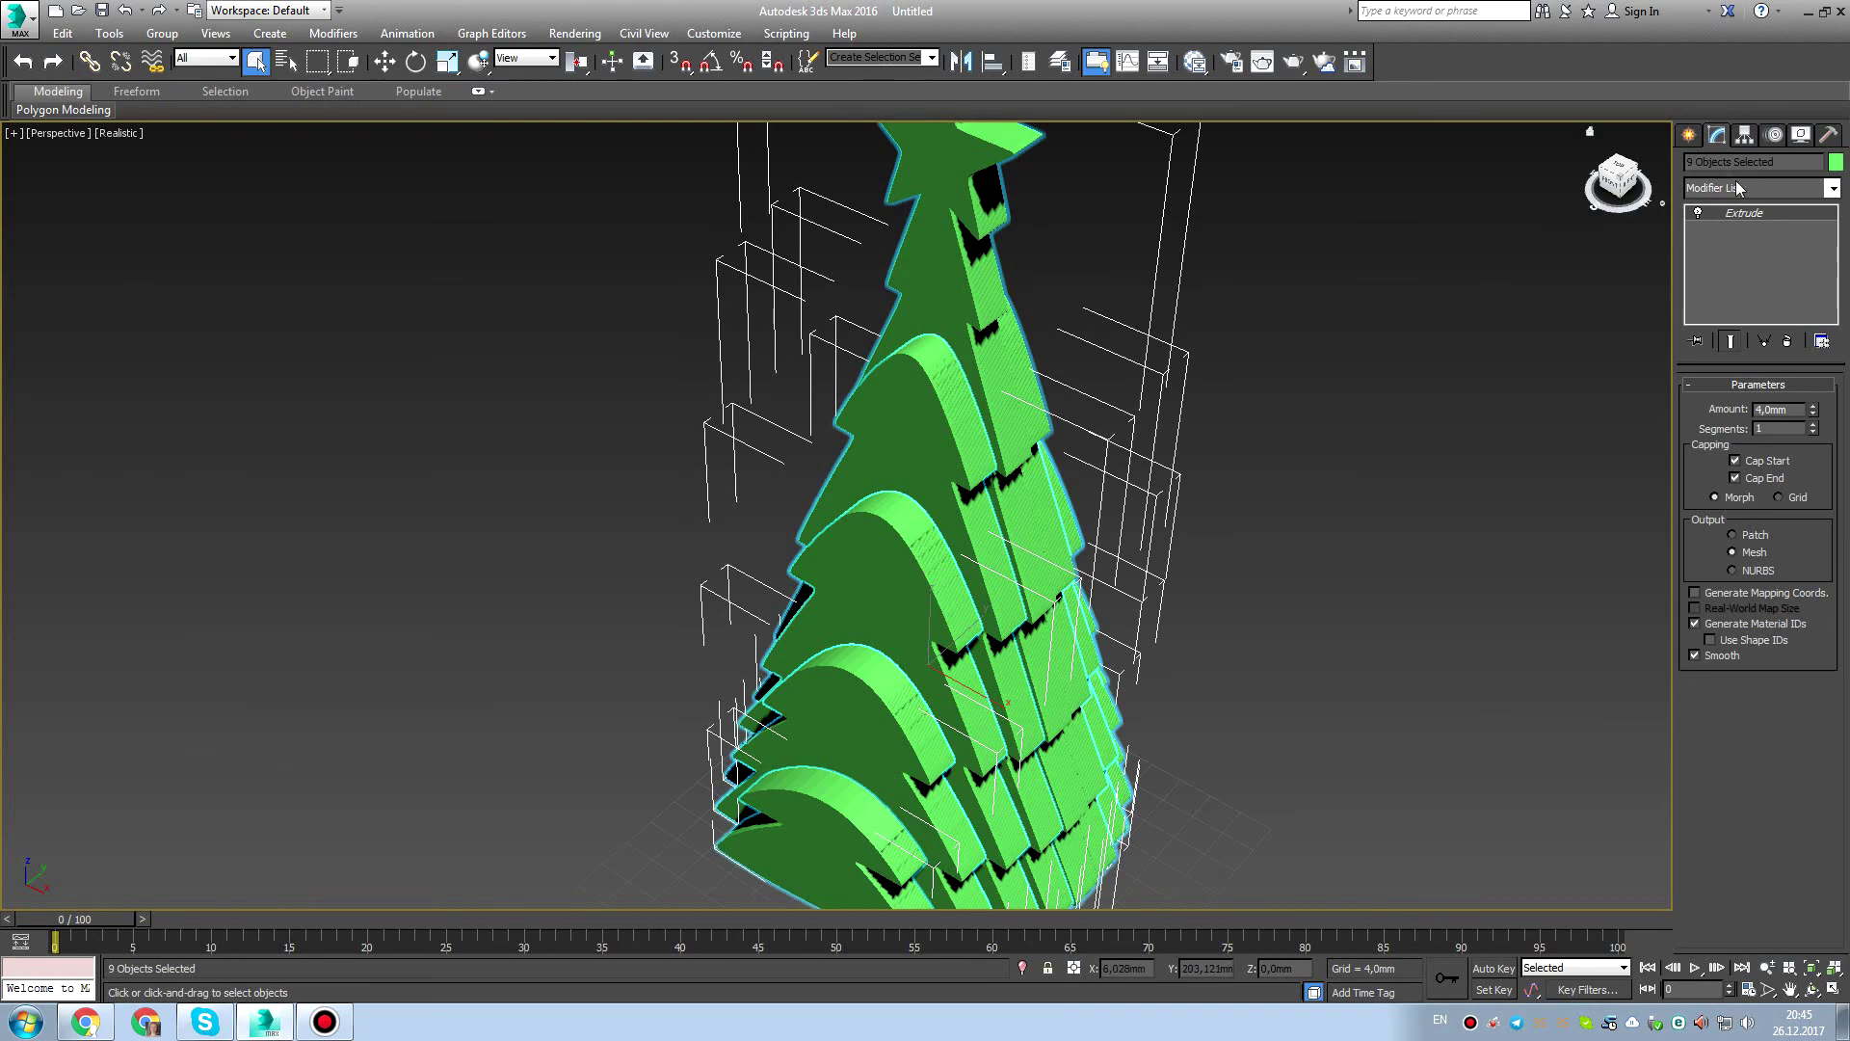
pyautogui.rightClick(1744, 212)
pyautogui.click(1744, 236)
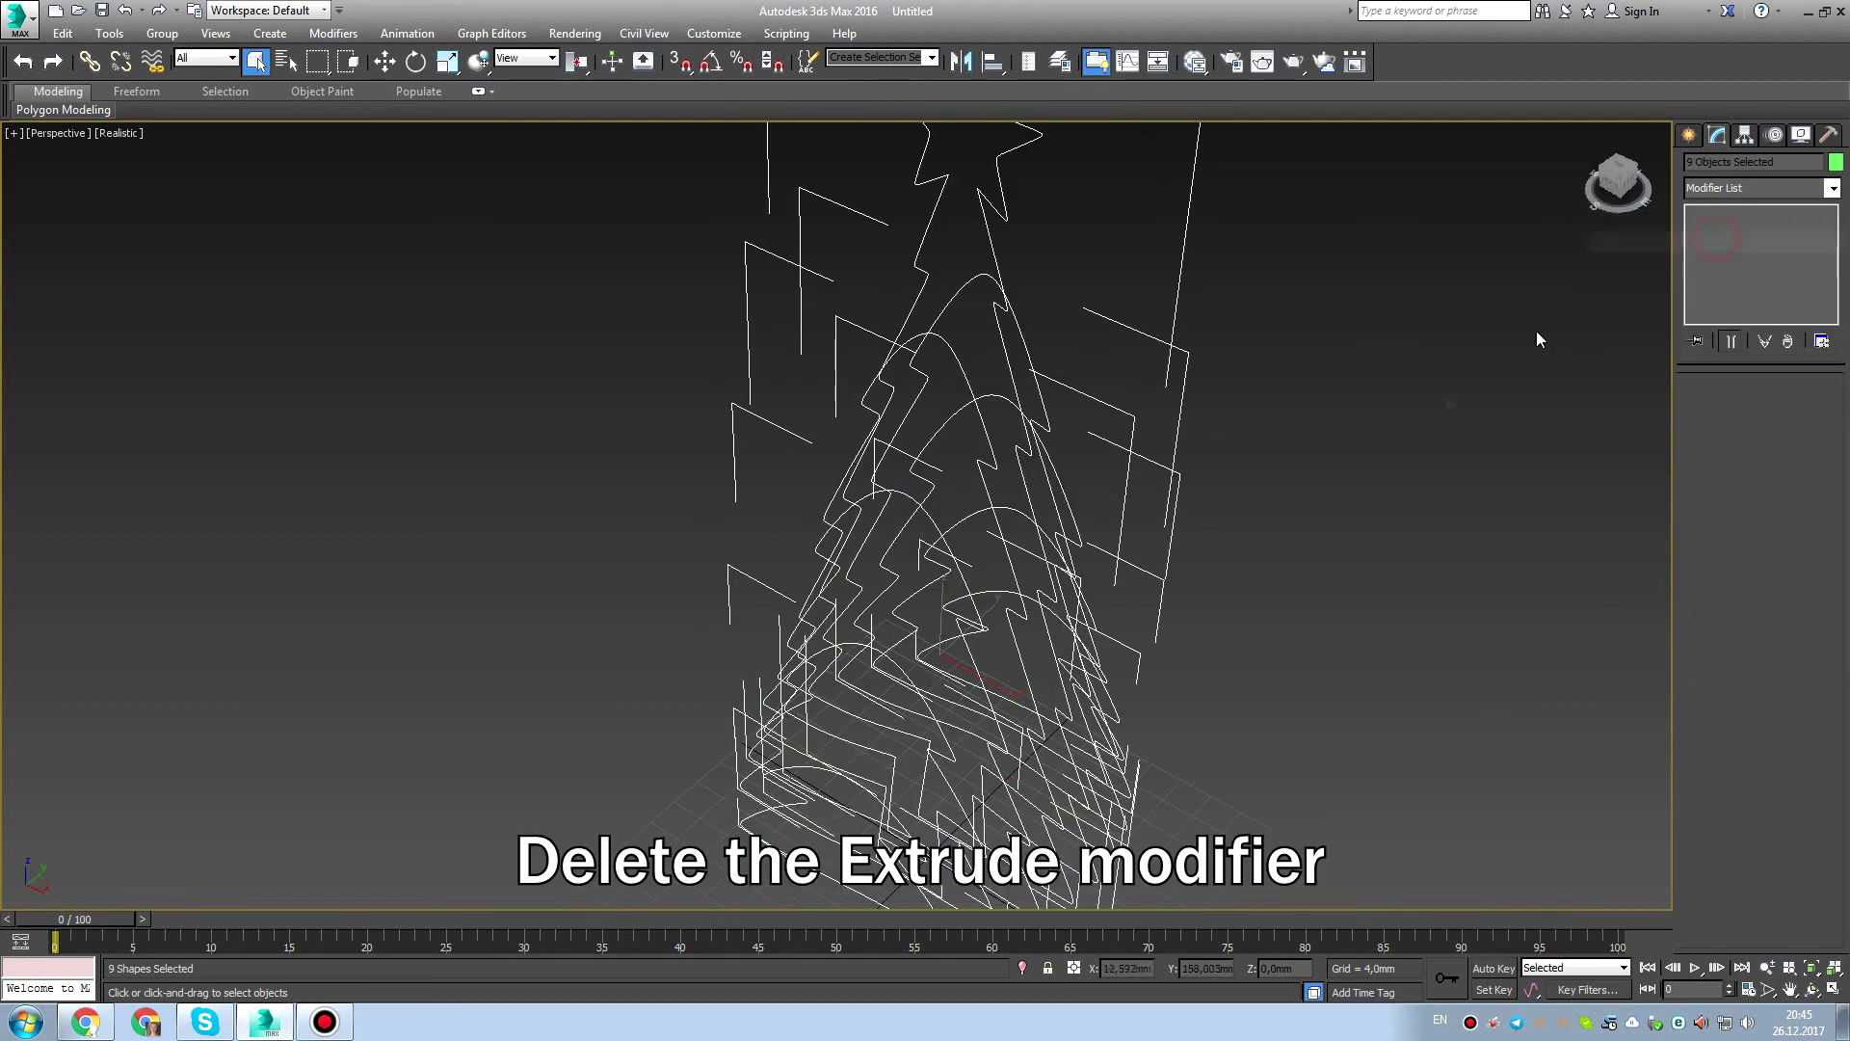
pyautogui.click(1351, 430)
pyautogui.scroll(-2, 1351, 430)
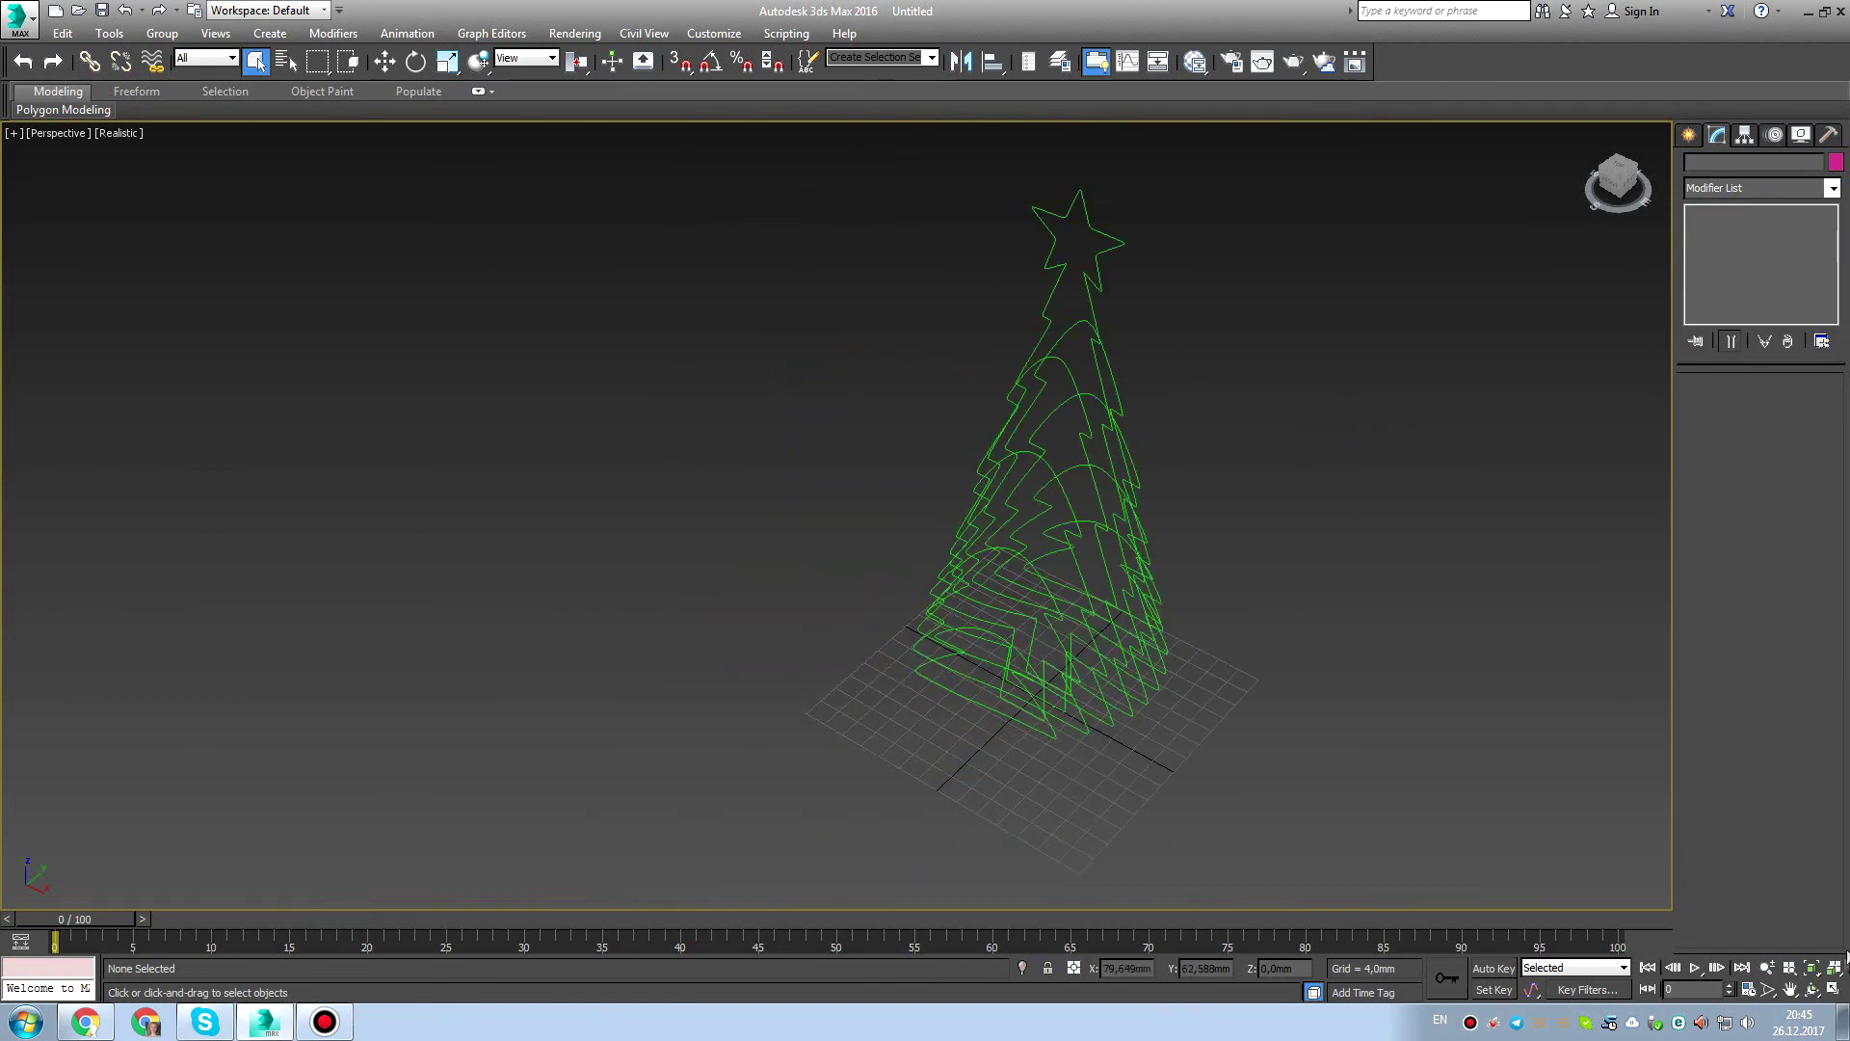
# Maximize the Top viewport and hide its grid.
pyautogui.click(1833, 989)
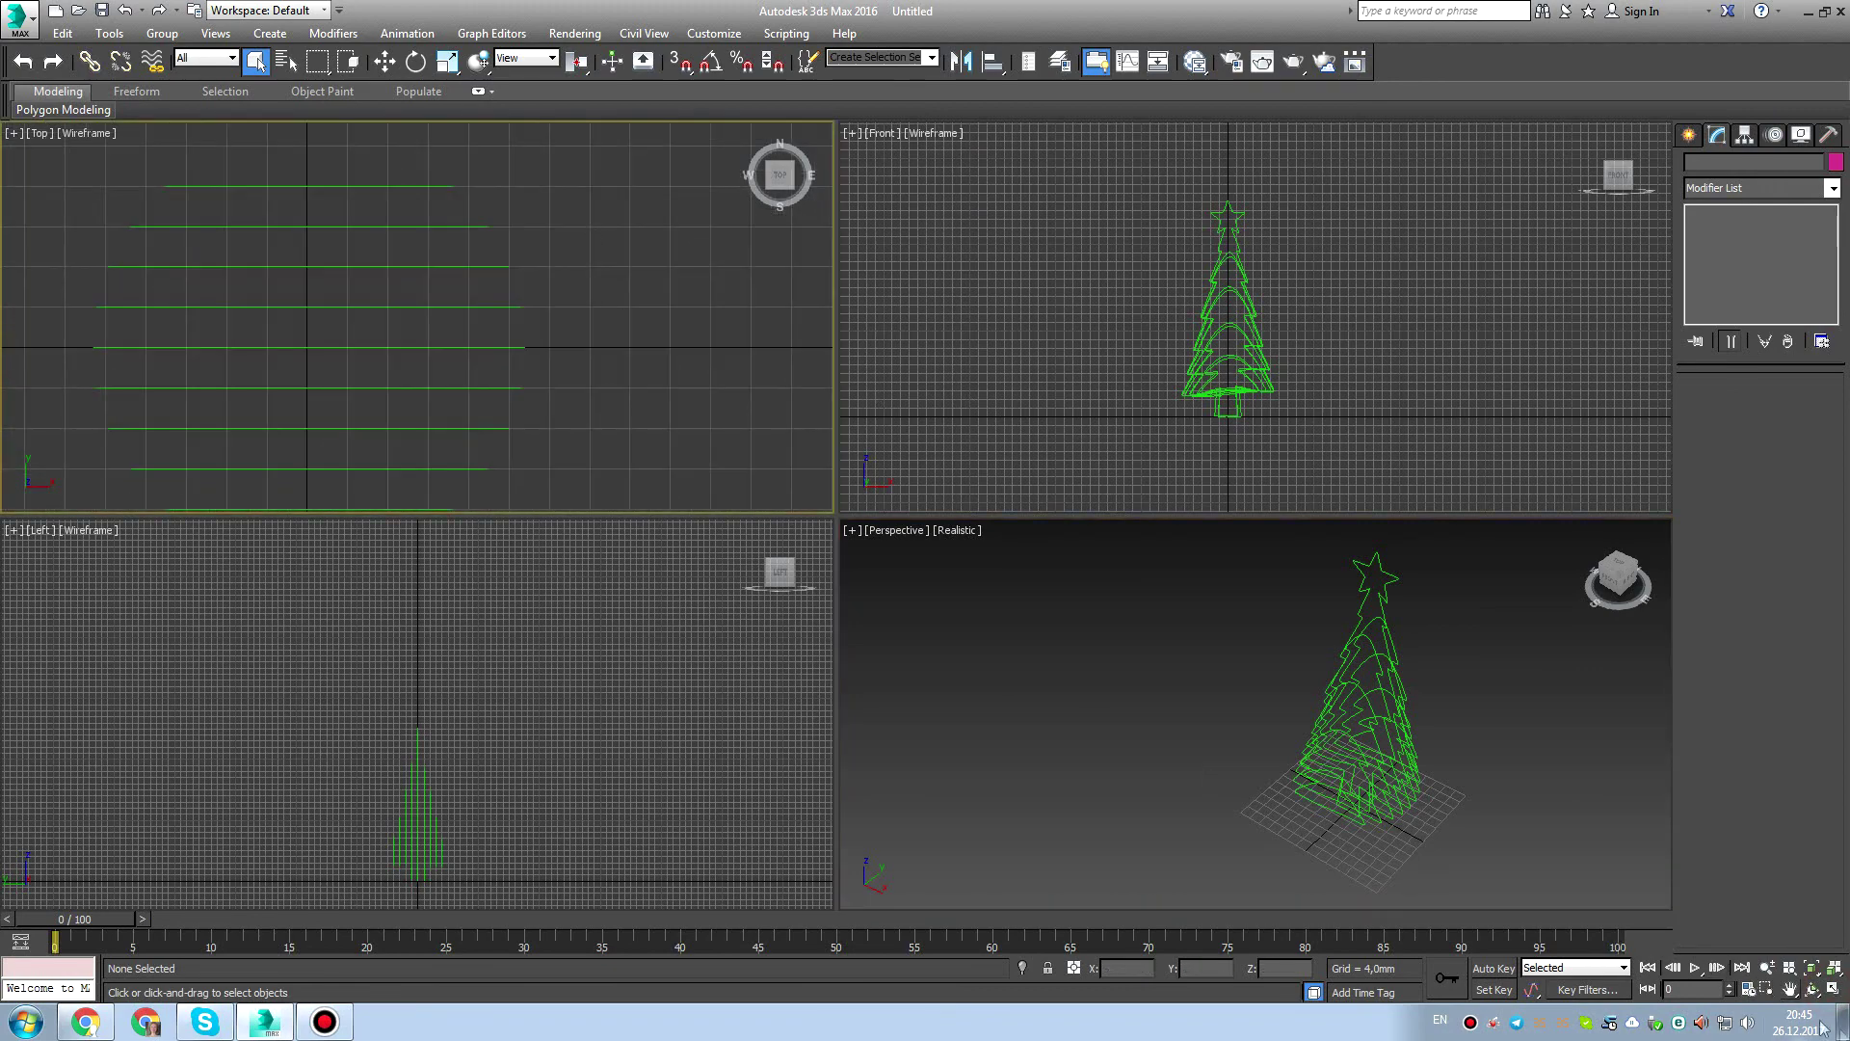
pyautogui.click(1833, 989)
pyautogui.scroll(-3, 809, 499)
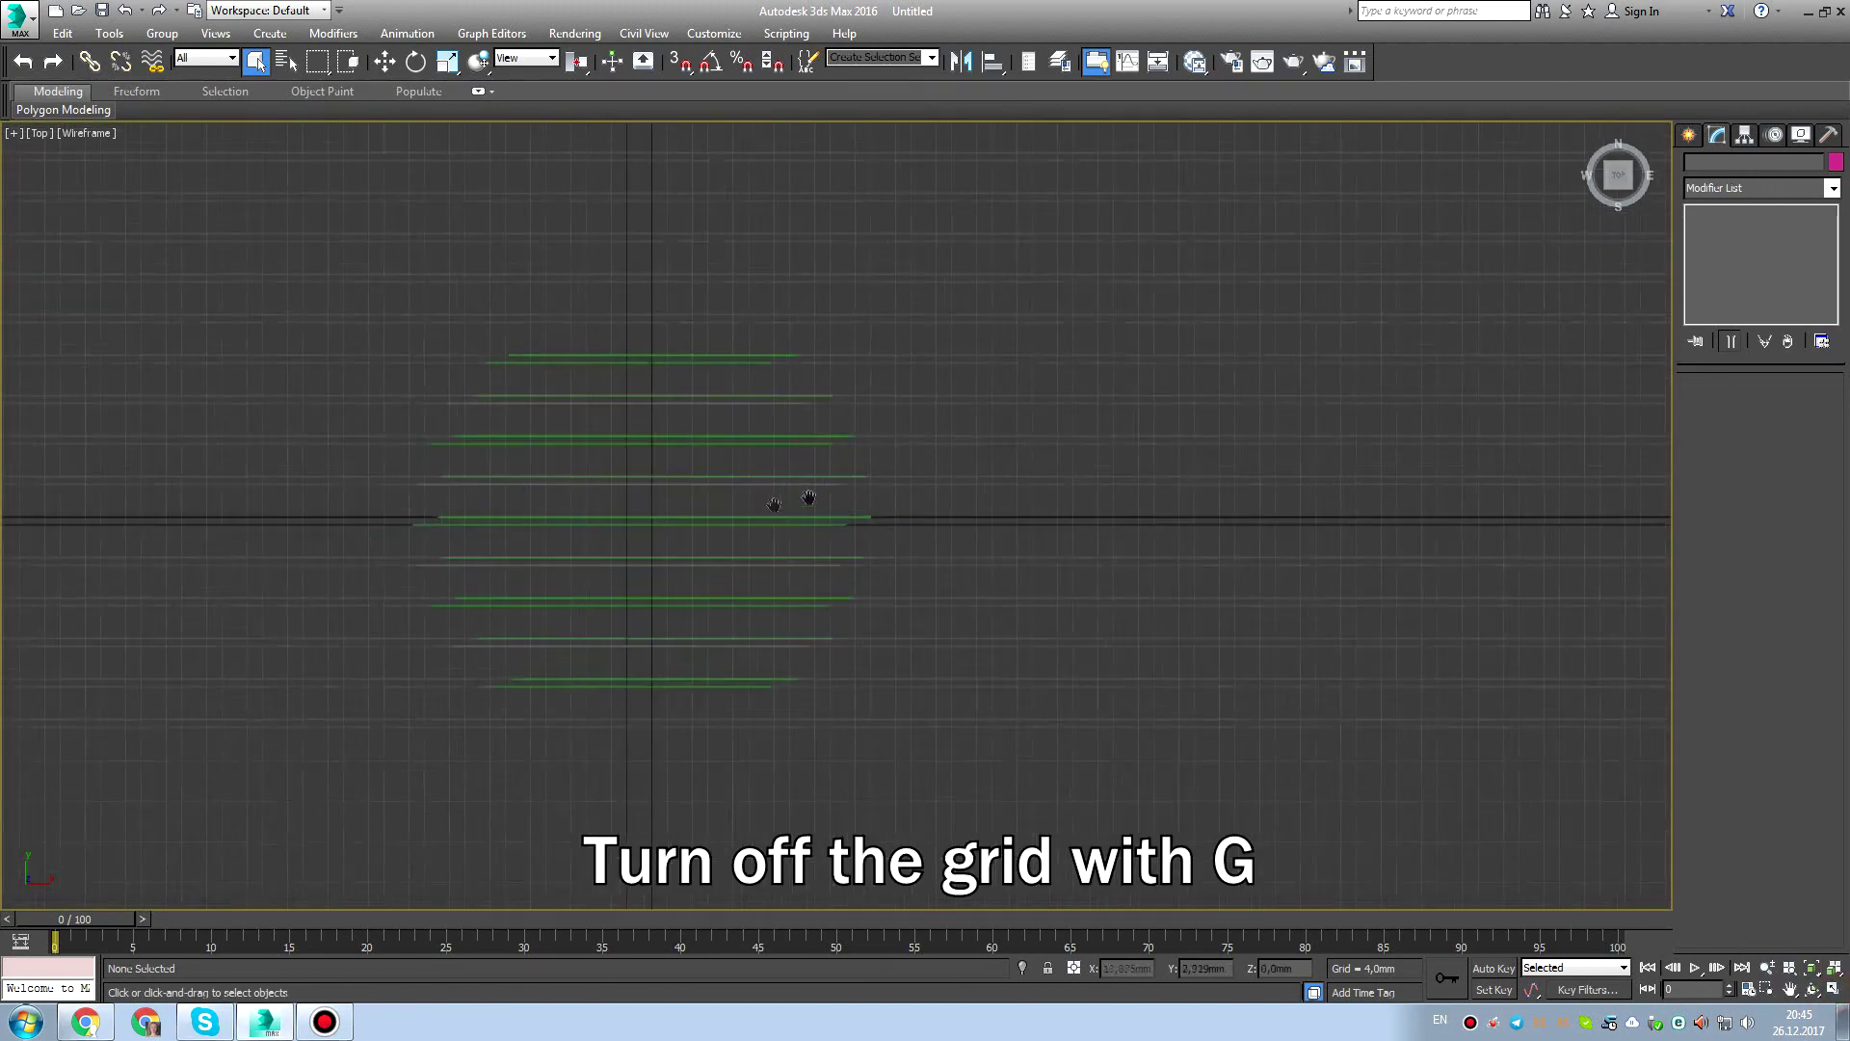
pyautogui.press('g')
# In Top view, shift the upper eight outlines along X clear of the lowest one, then the upper seven clear of the second.
pyautogui.moveTo(302, 289); pyautogui.dragTo(933, 690)
pyautogui.moveTo(781, 638); pyautogui.dragTo(638, 635, button='middle')
pyautogui.press('w')
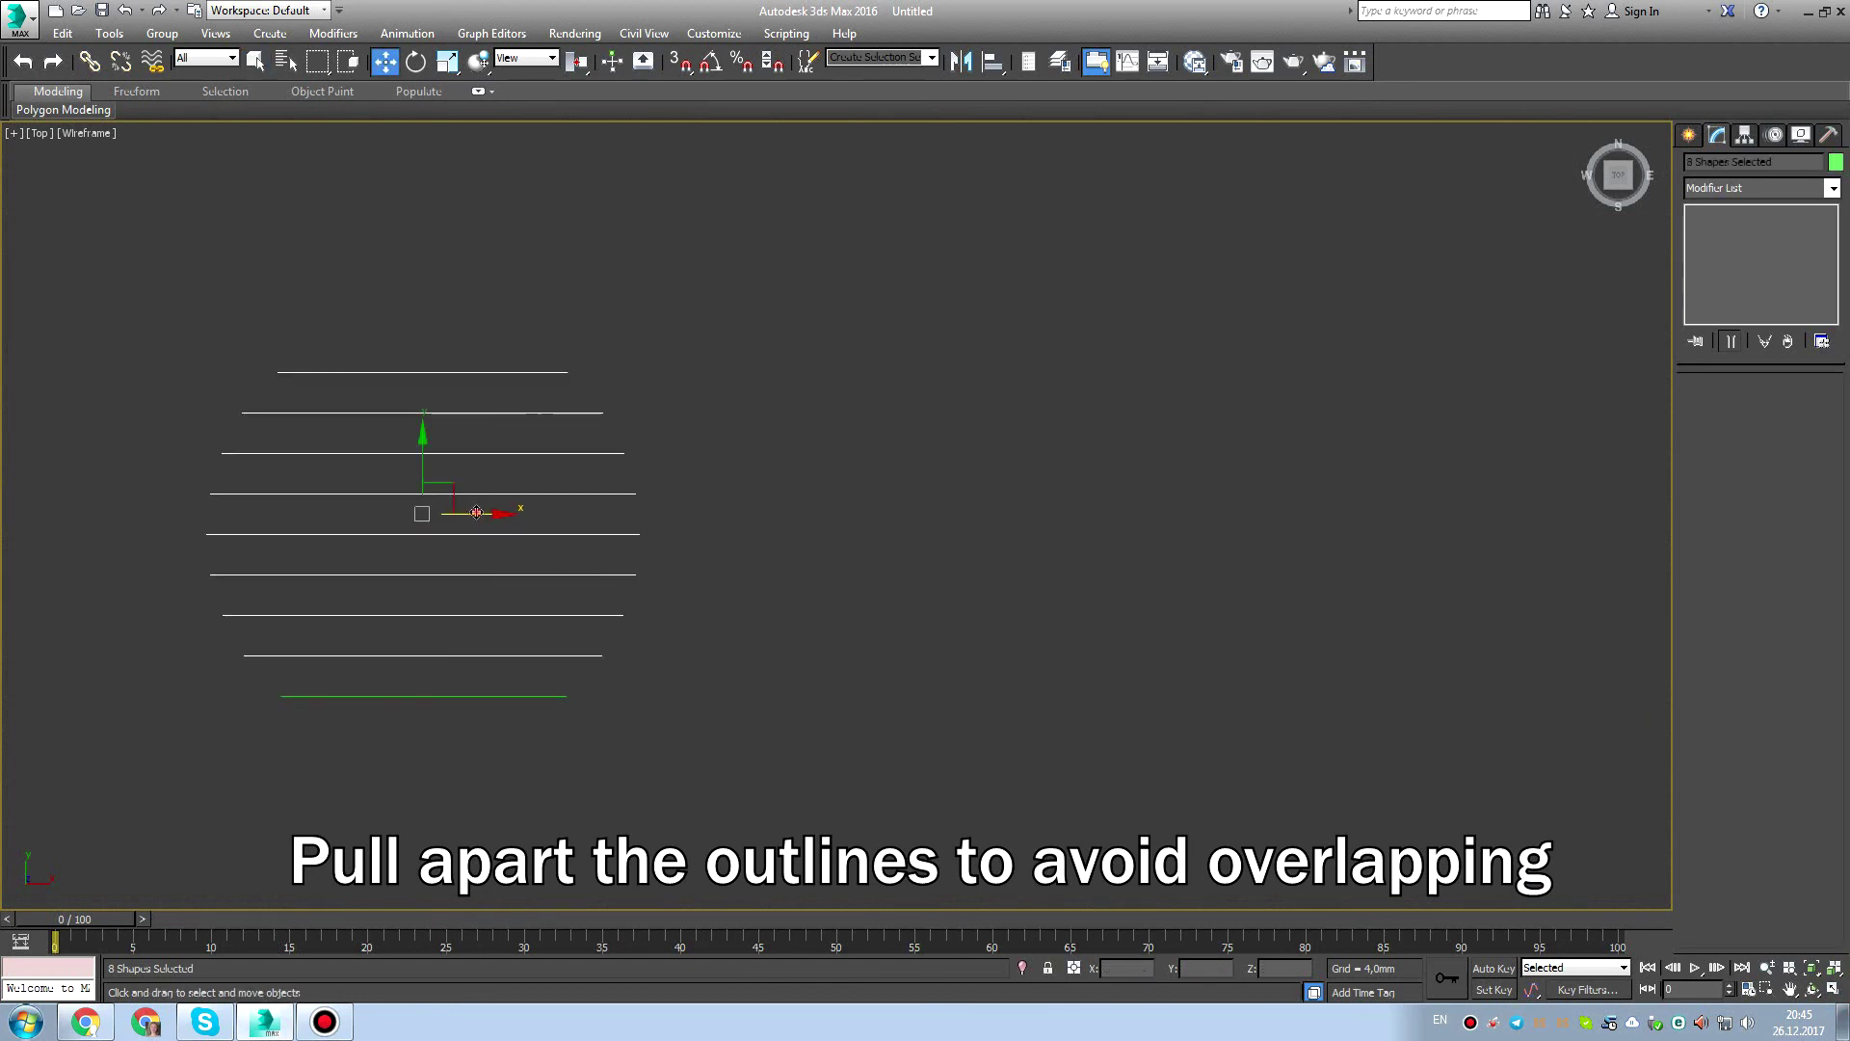
pyautogui.moveTo(476, 511); pyautogui.dragTo(810, 573)
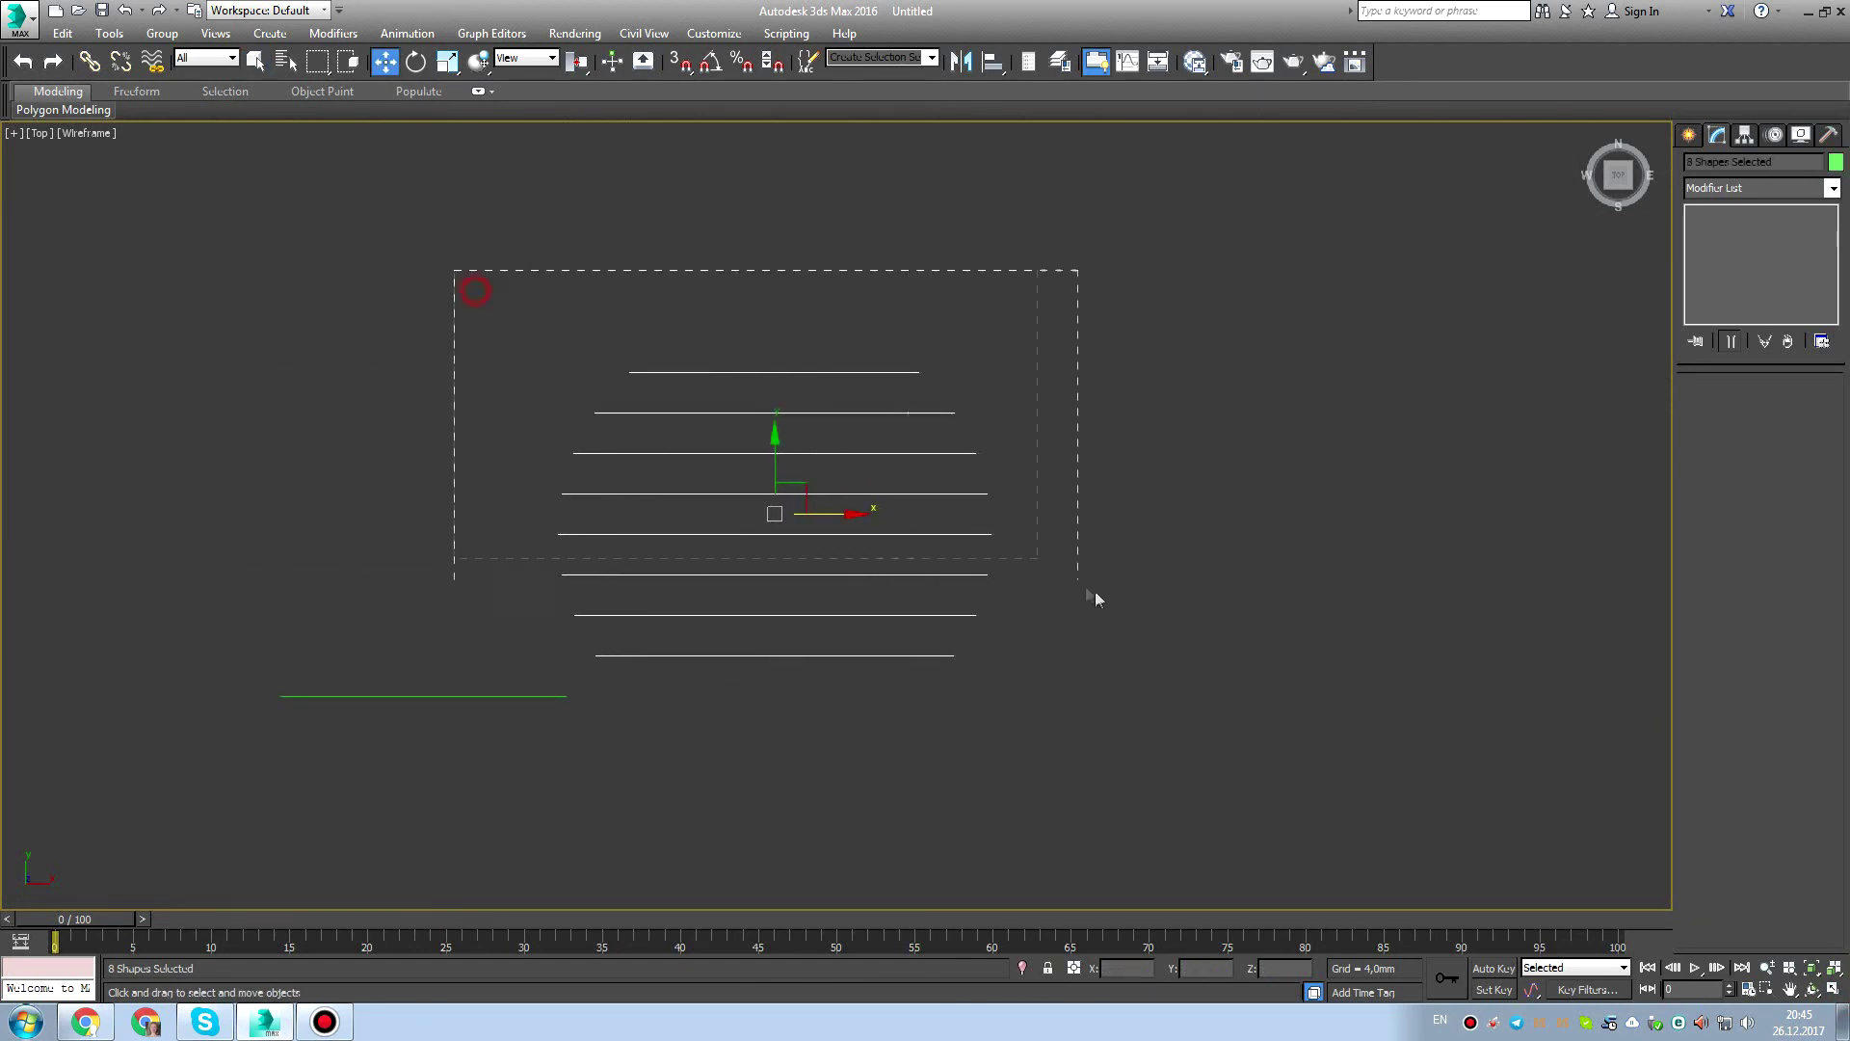
pyautogui.moveTo(1124, 628); pyautogui.dragTo(1123, 628)
pyautogui.moveTo(987, 625); pyautogui.dragTo(732, 620, button='middle')
pyautogui.moveTo(582, 490); pyautogui.dragTo(992, 536)
pyautogui.moveTo(1046, 542); pyautogui.dragTo(855, 583, button='middle')
# Shift the upper six stacked outlines along X clear of the third outline and fine-tune the gap.
pyautogui.moveTo(359, 347); pyautogui.dragTo(1066, 627)
pyautogui.moveTo(813, 520); pyautogui.dragTo(1224, 590)
pyautogui.scroll(-2, 1177, 593)
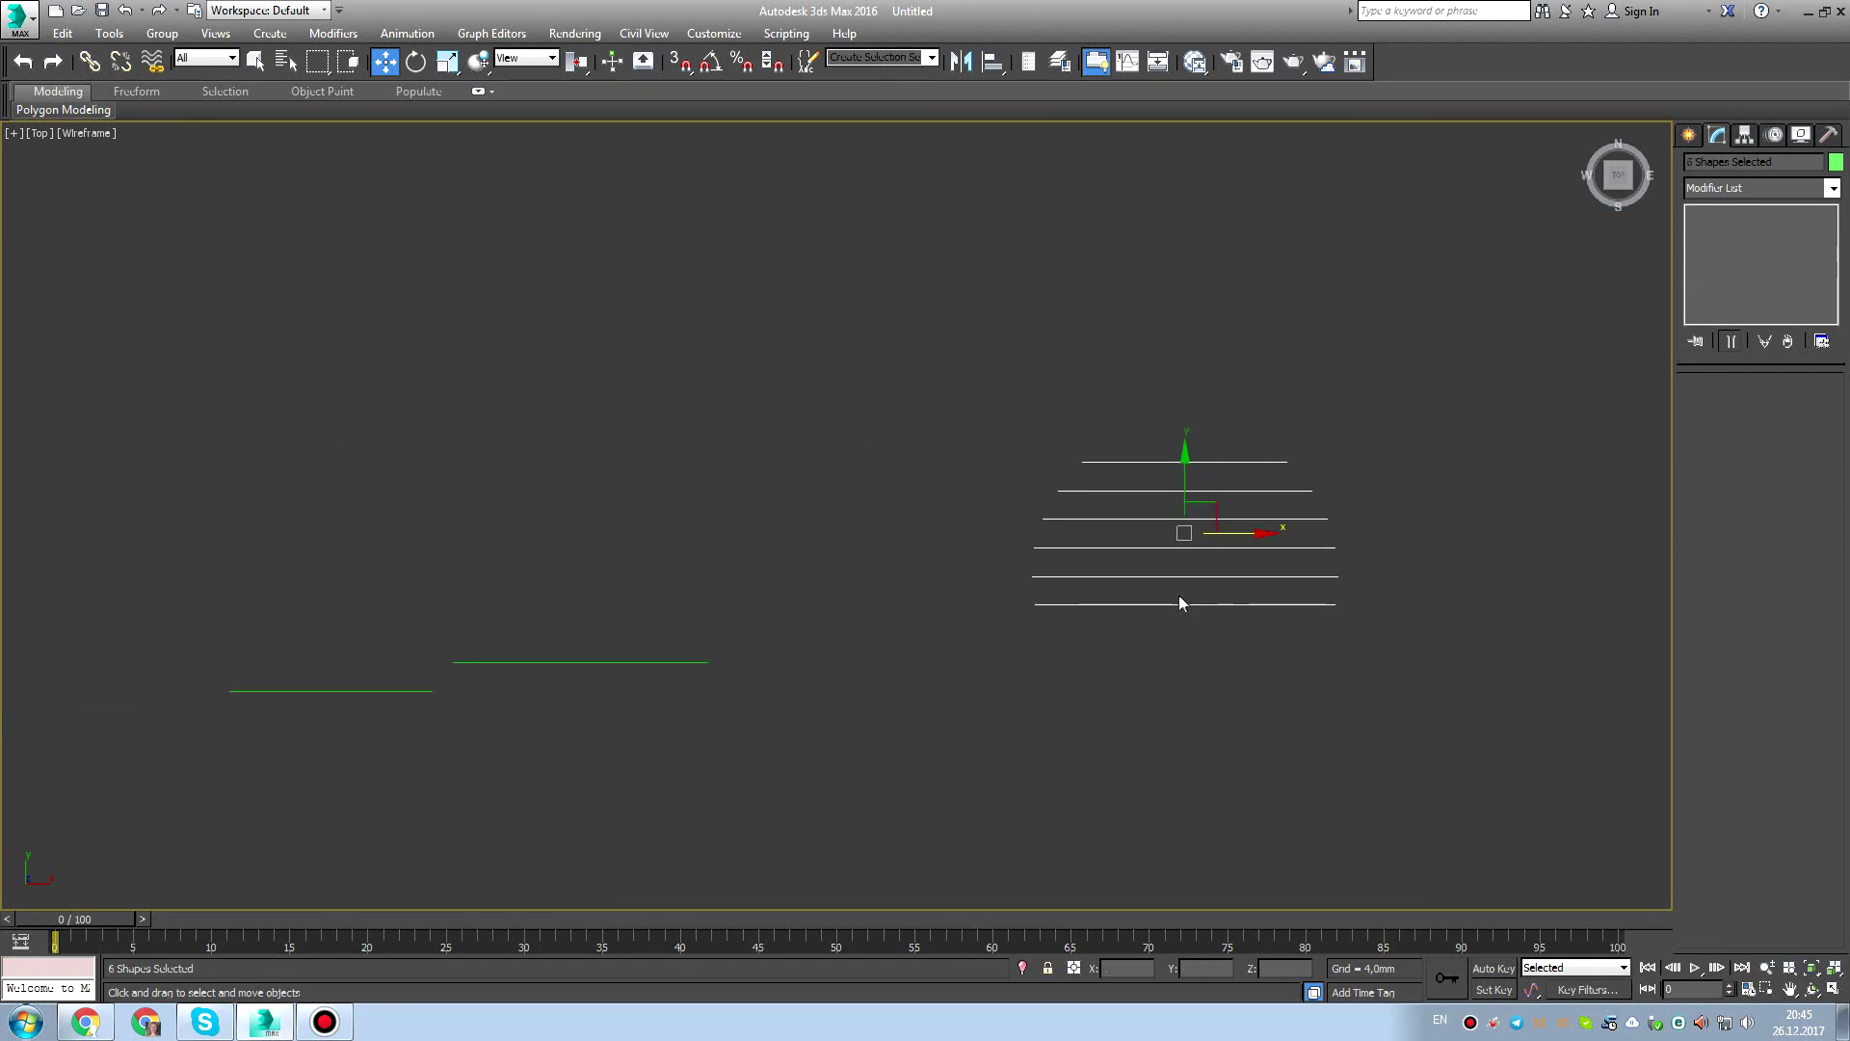
pyautogui.scroll(3, 1175, 595)
pyautogui.scroll(-2, 1166, 596)
pyautogui.scroll(-2, 1156, 598)
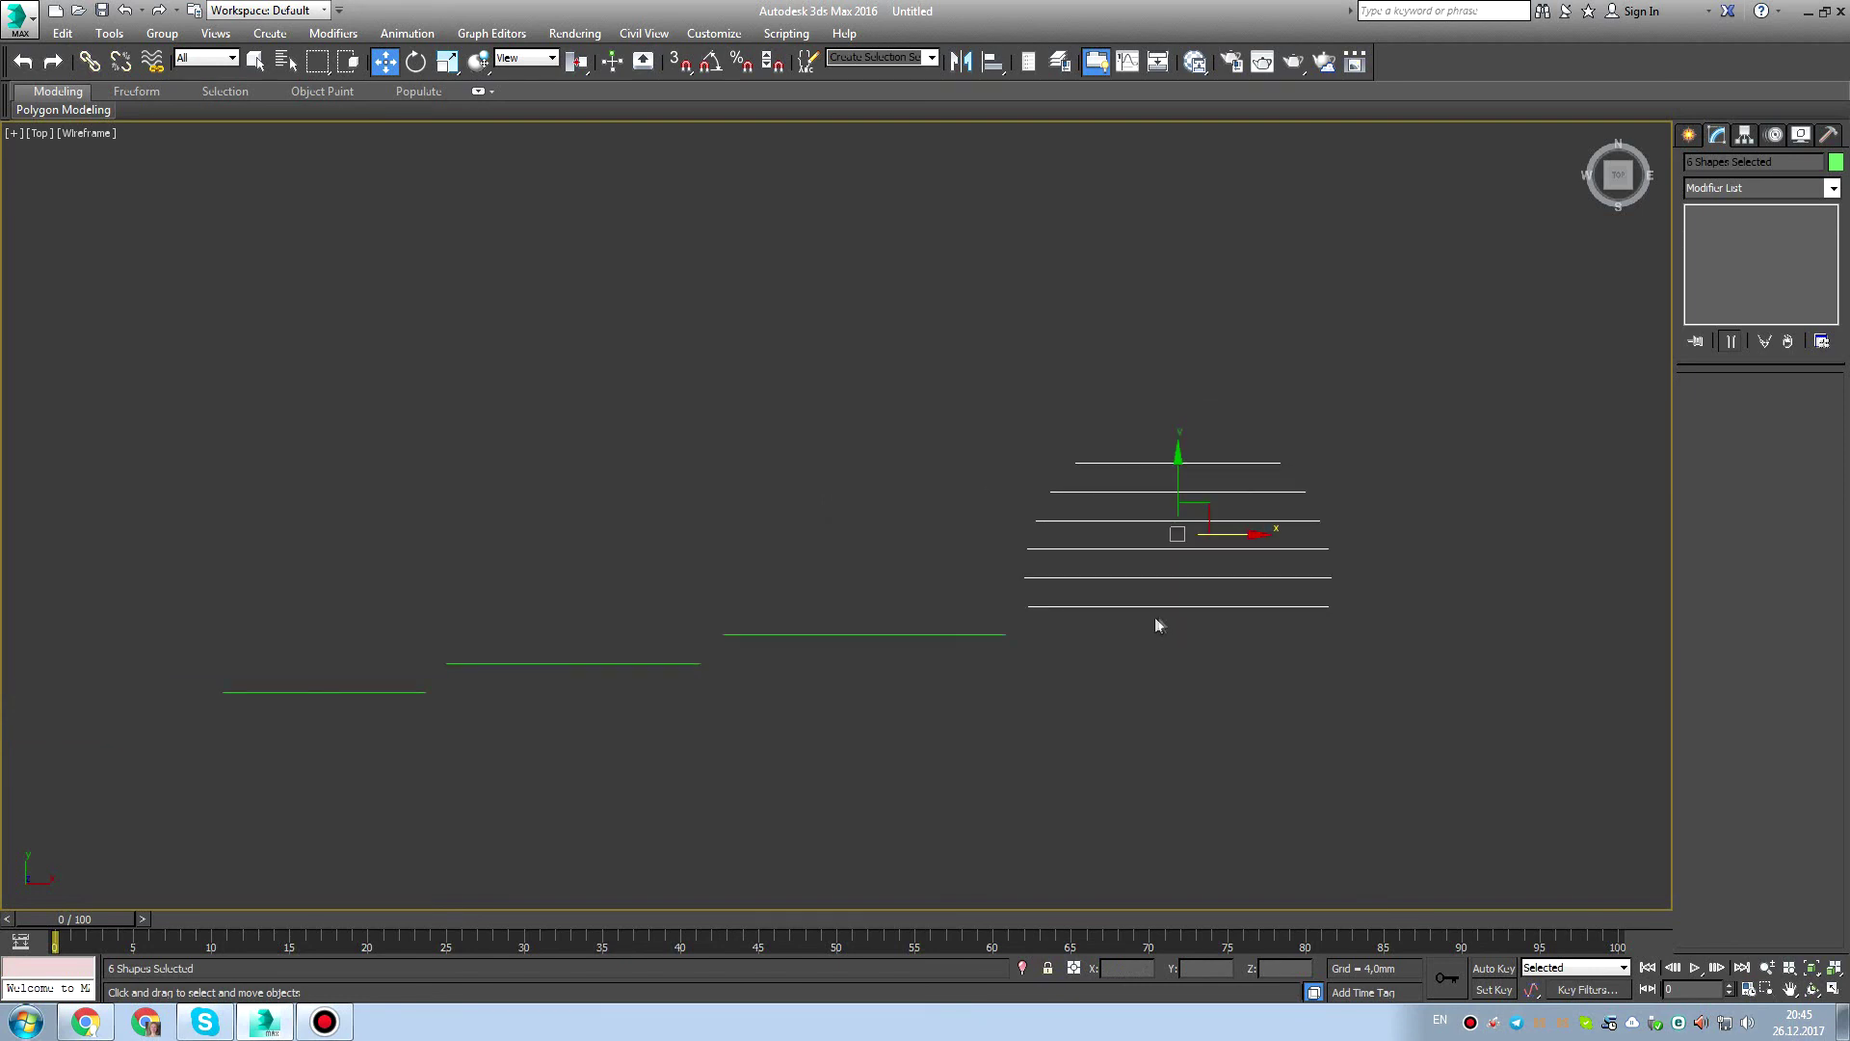
pyautogui.scroll(4, 1157, 616)
pyautogui.moveTo(1157, 617); pyautogui.dragTo(965, 681, button='middle')
pyautogui.moveTo(1074, 515); pyautogui.dragTo(1085, 515)
pyautogui.moveTo(1092, 542); pyautogui.dragTo(710, 550, button='middle')
pyautogui.scroll(-2, 715, 554)
pyautogui.moveTo(1153, 641); pyautogui.dragTo(864, 641, button='middle')
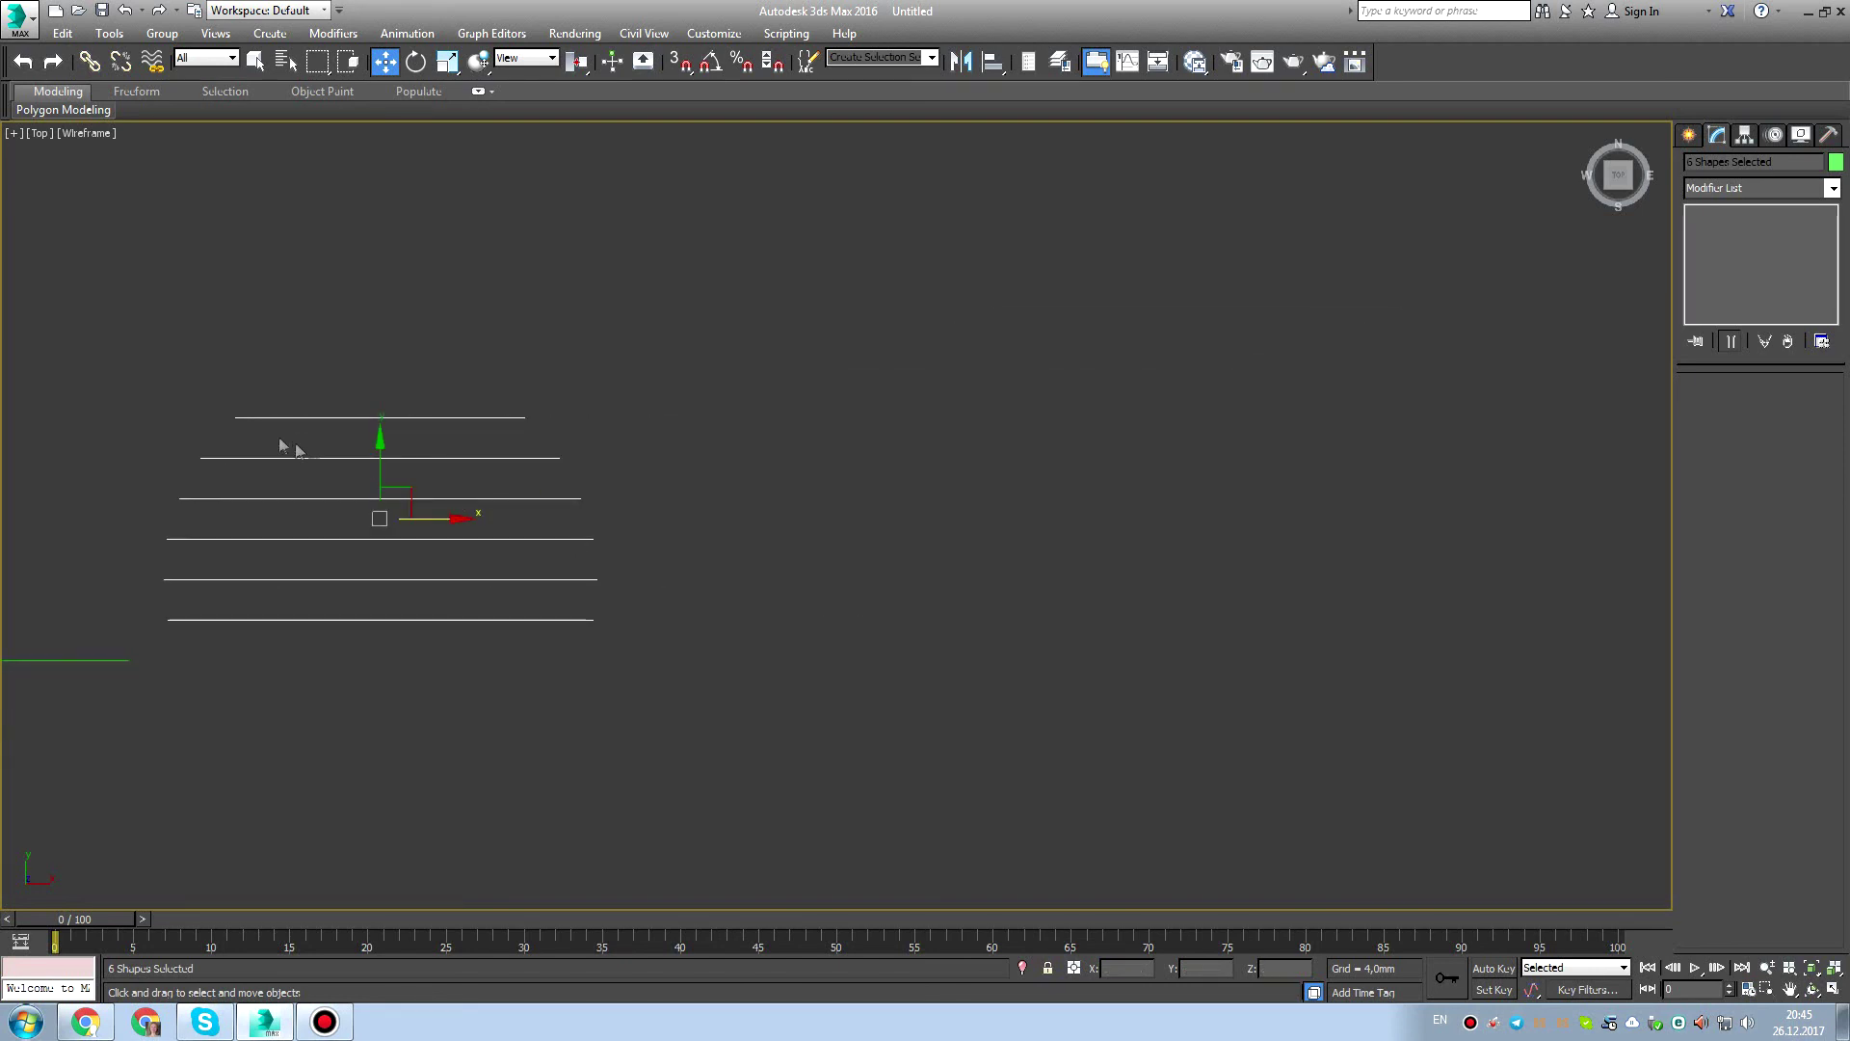
# Shift the upper five stacked outlines along X clear of the fourth outline.
pyautogui.moveTo(157, 376); pyautogui.dragTo(658, 589)
pyautogui.moveTo(429, 497); pyautogui.dragTo(915, 560)
pyautogui.moveTo(980, 574); pyautogui.dragTo(759, 611, button='middle')
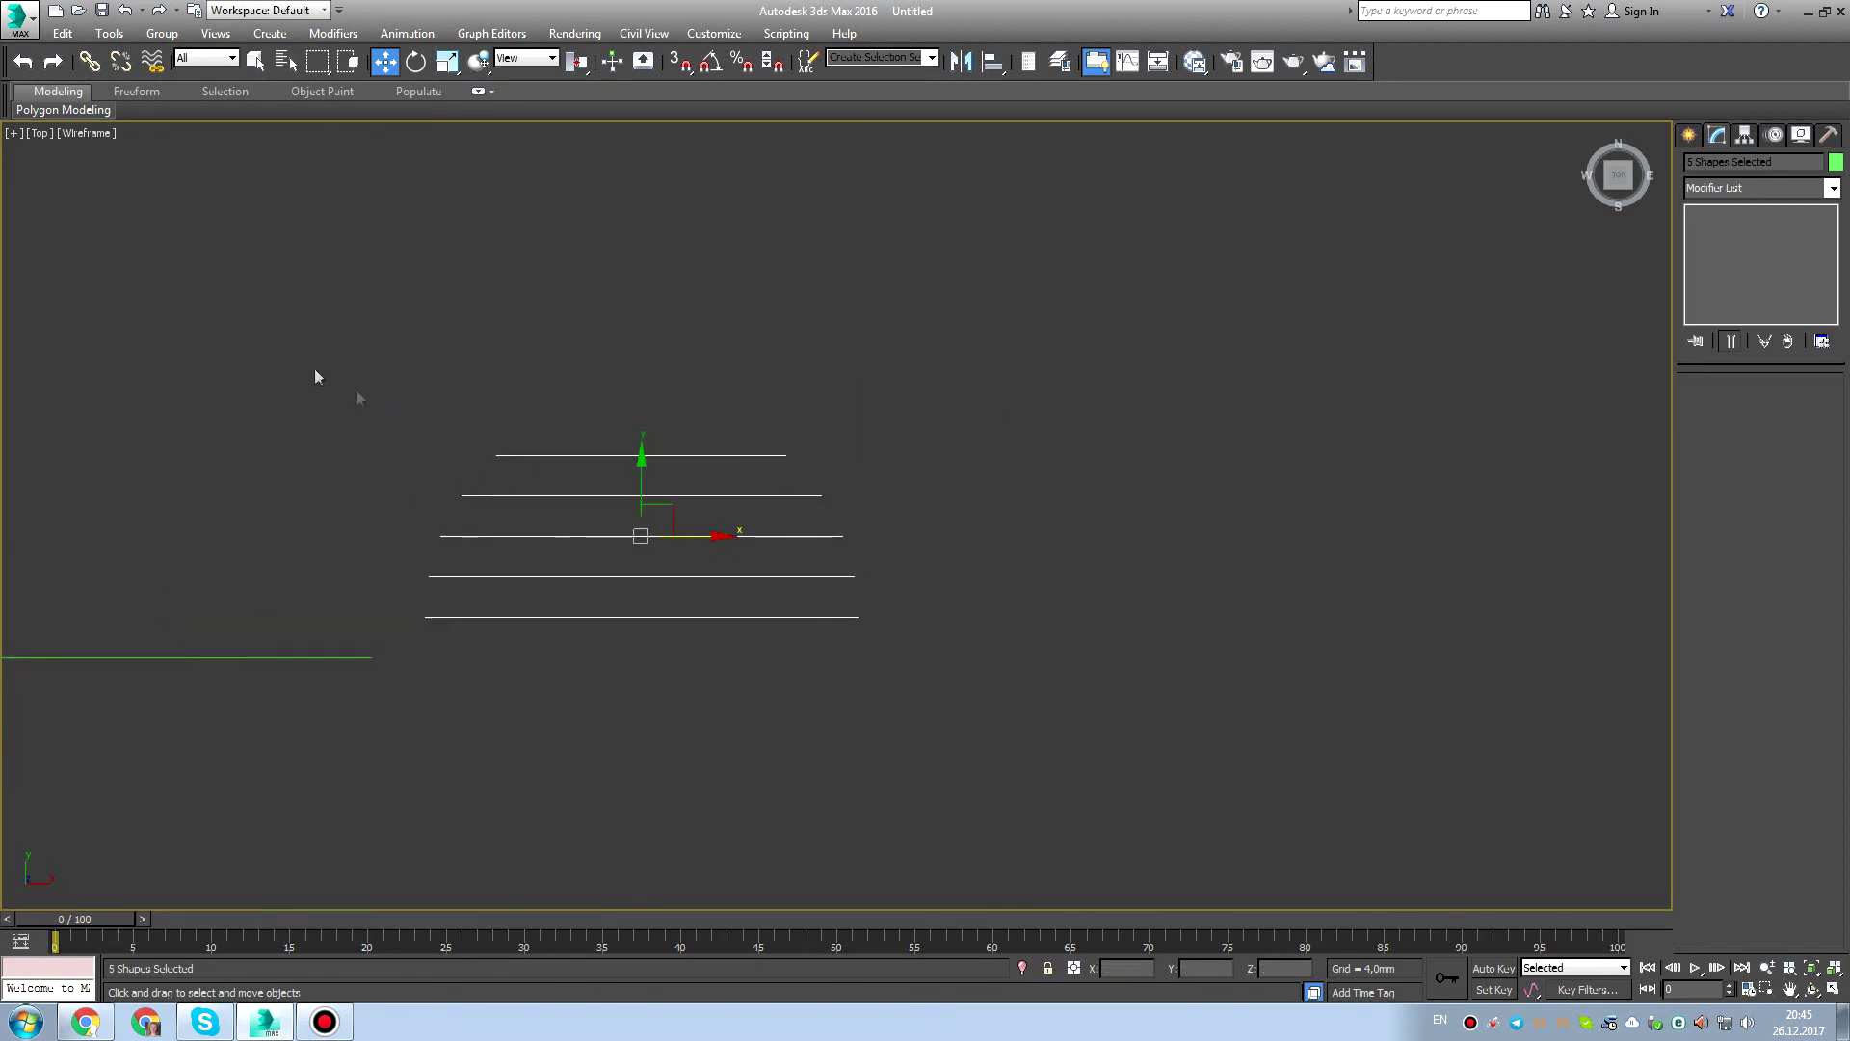
# Shift the upper four stacked outlines along X clear of the fifth outline and adjust their spacing.
pyautogui.moveTo(292, 364); pyautogui.dragTo(925, 593)
pyautogui.moveTo(692, 522); pyautogui.dragTo(1078, 572)
pyautogui.scroll(-1, 1048, 582)
pyautogui.scroll(1, 1045, 582)
pyautogui.scroll(-2, 1042, 582)
pyautogui.scroll(1, 979, 594)
pyautogui.scroll(3, 968, 617)
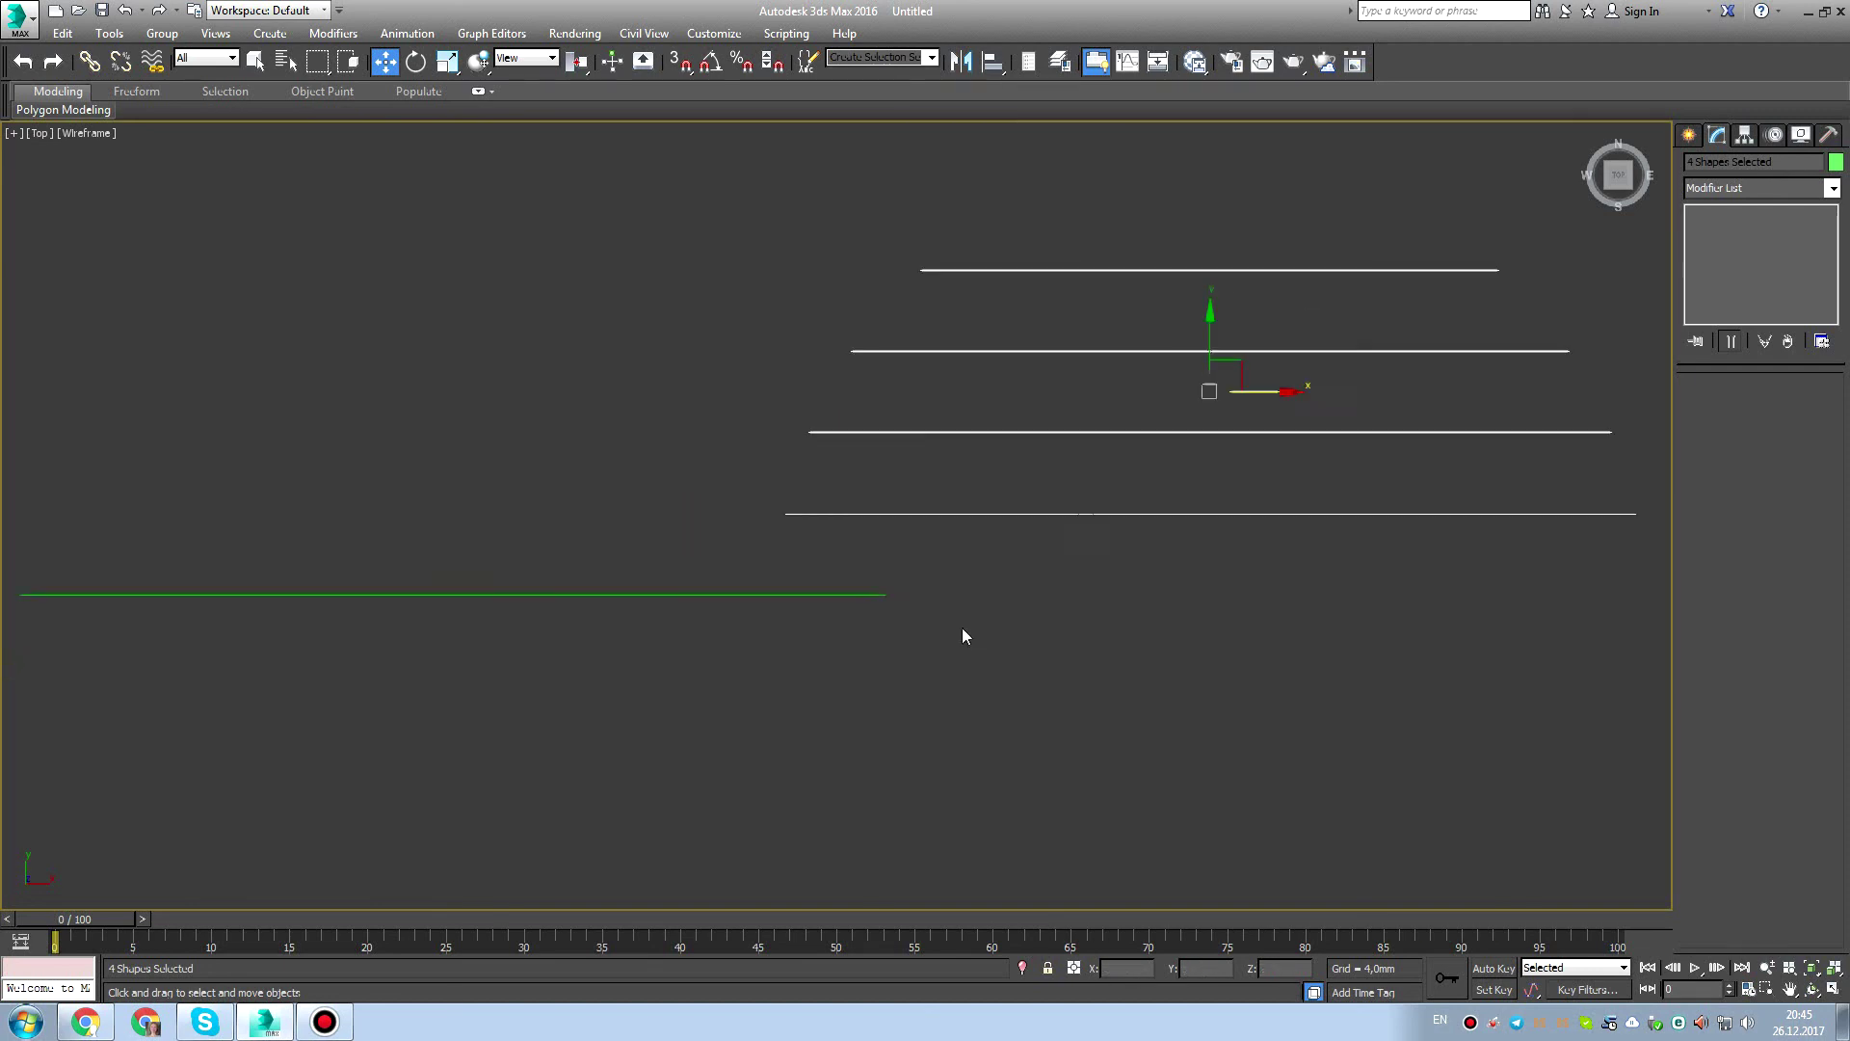
pyautogui.scroll(-2, 735, 645)
pyautogui.moveTo(924, 539); pyautogui.dragTo(1016, 541)
pyautogui.moveTo(985, 561); pyautogui.dragTo(672, 573, button='middle')
# Shift the upper three outlines along X clear of the sixth, then the upper two clear of the seventh.
pyautogui.moveTo(959, 607); pyautogui.dragTo(959, 607)
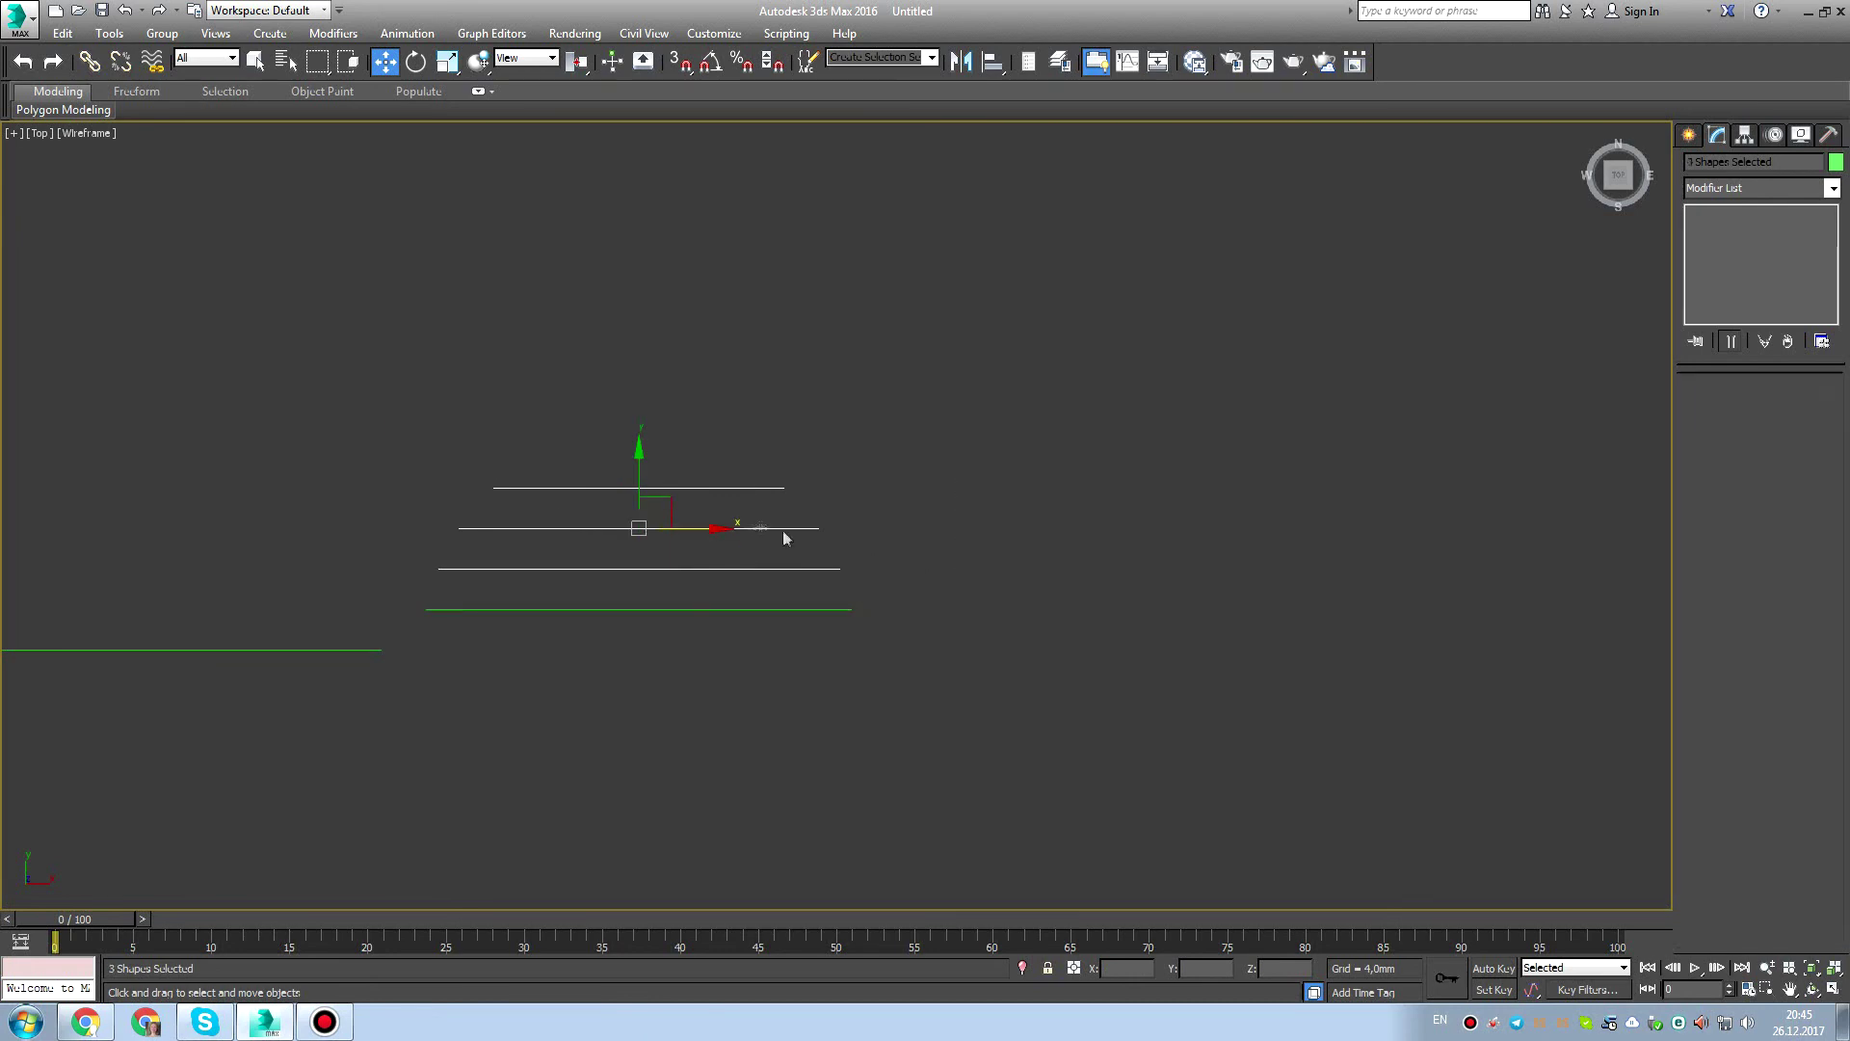
pyautogui.moveTo(681, 530); pyautogui.dragTo(1137, 575)
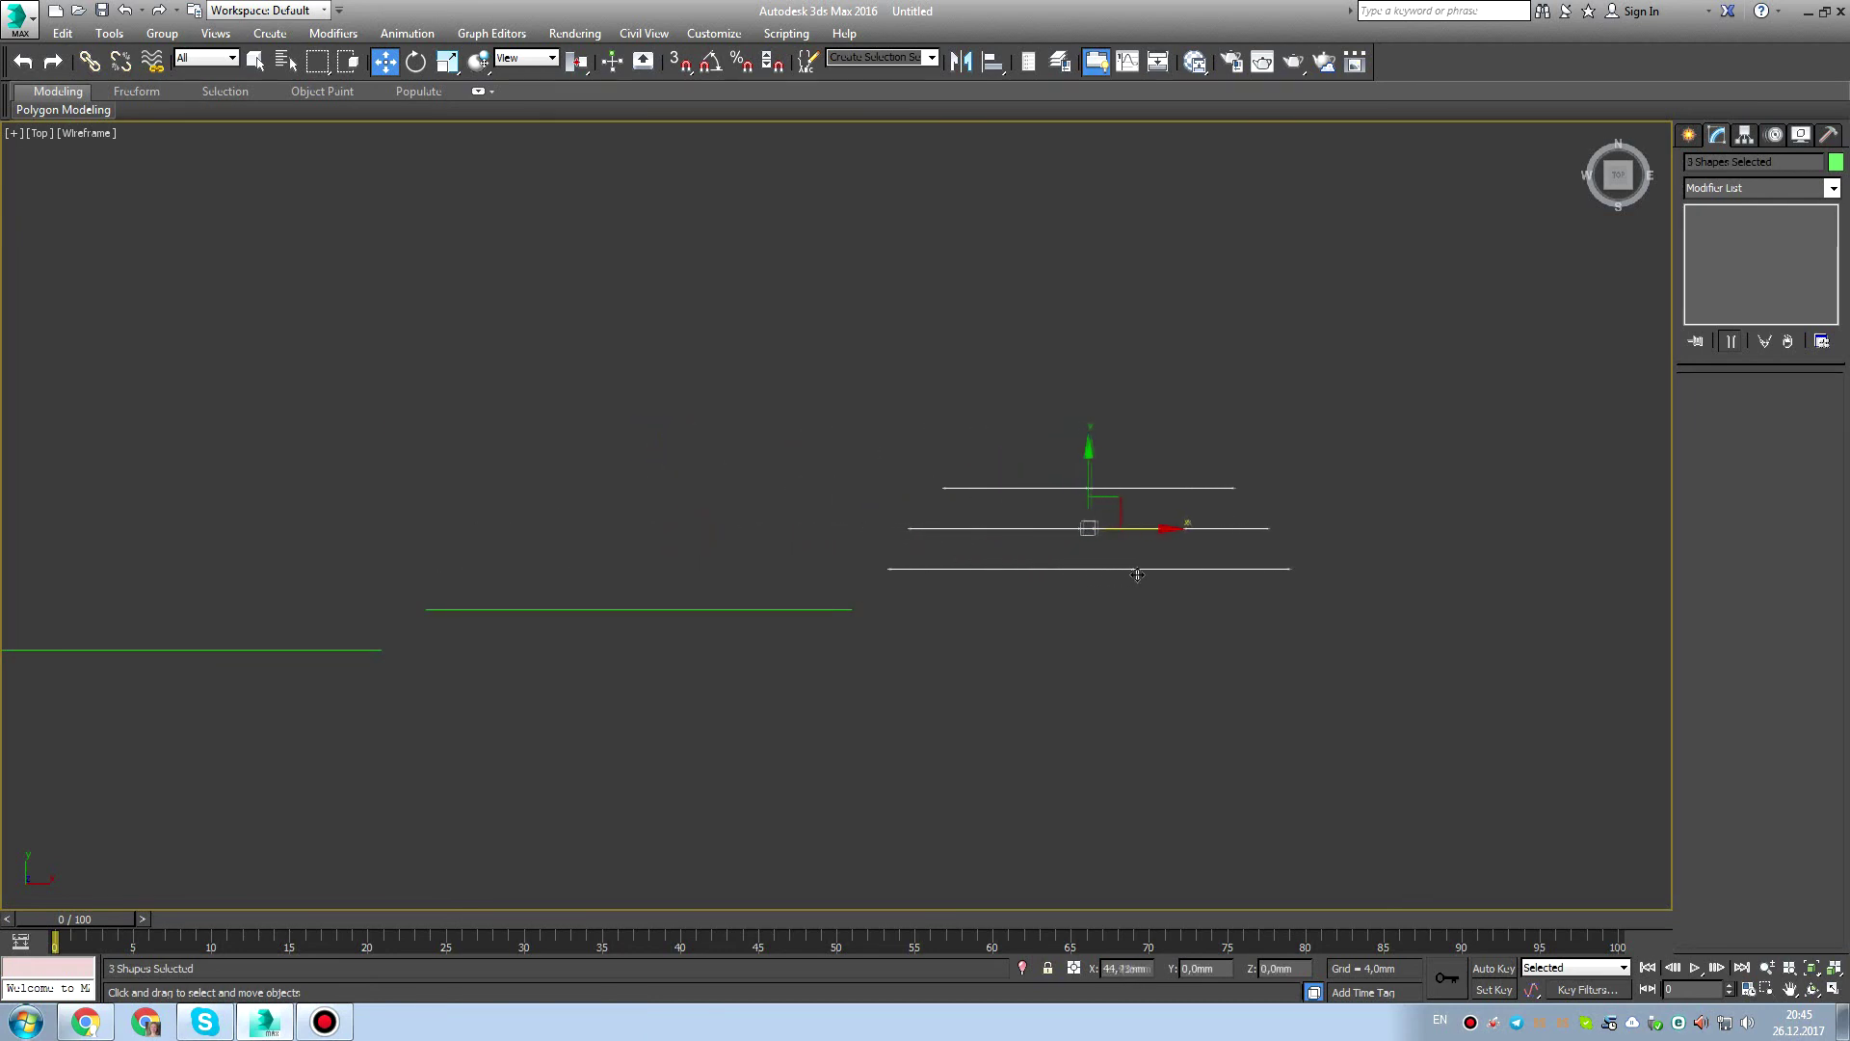
pyautogui.moveTo(1144, 582); pyautogui.dragTo(509, 483, button='middle')
pyautogui.moveTo(1050, 587); pyautogui.dragTo(1051, 587)
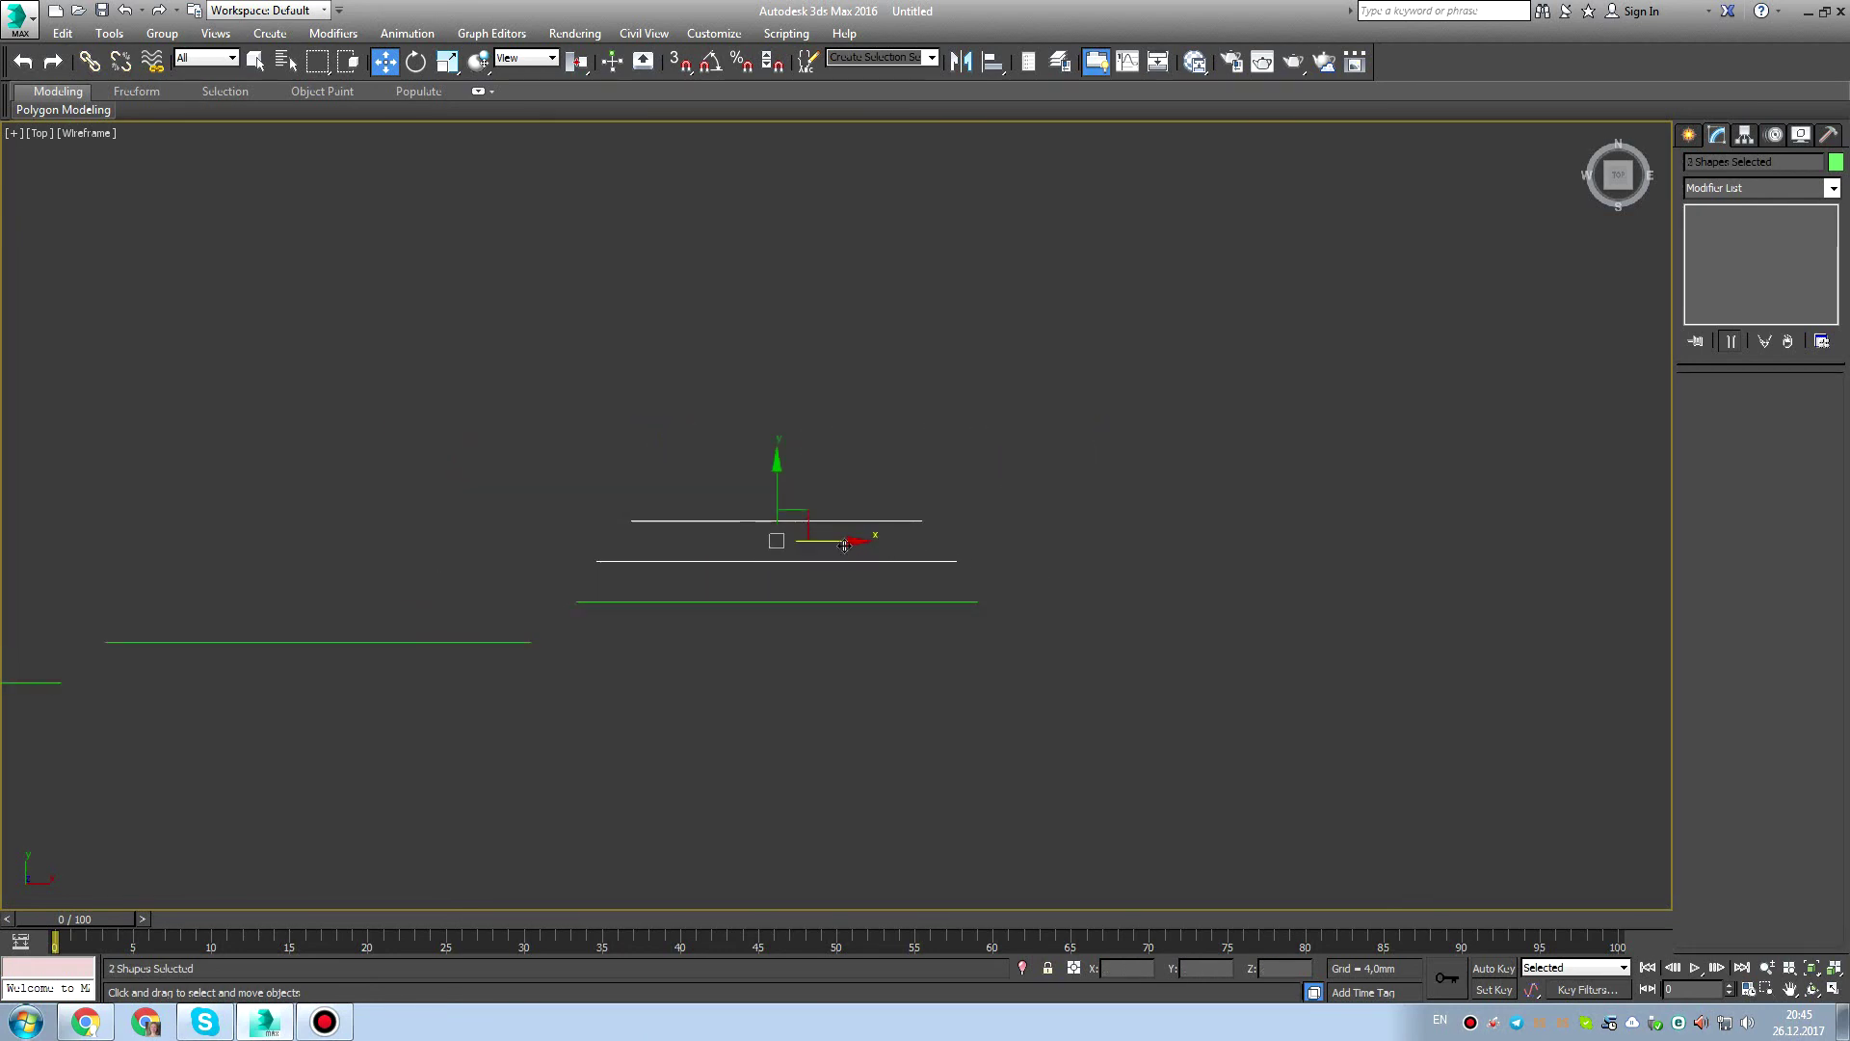
pyautogui.moveTo(848, 548); pyautogui.dragTo(1256, 550)
pyautogui.moveTo(1137, 580); pyautogui.dragTo(653, 537, button='middle')
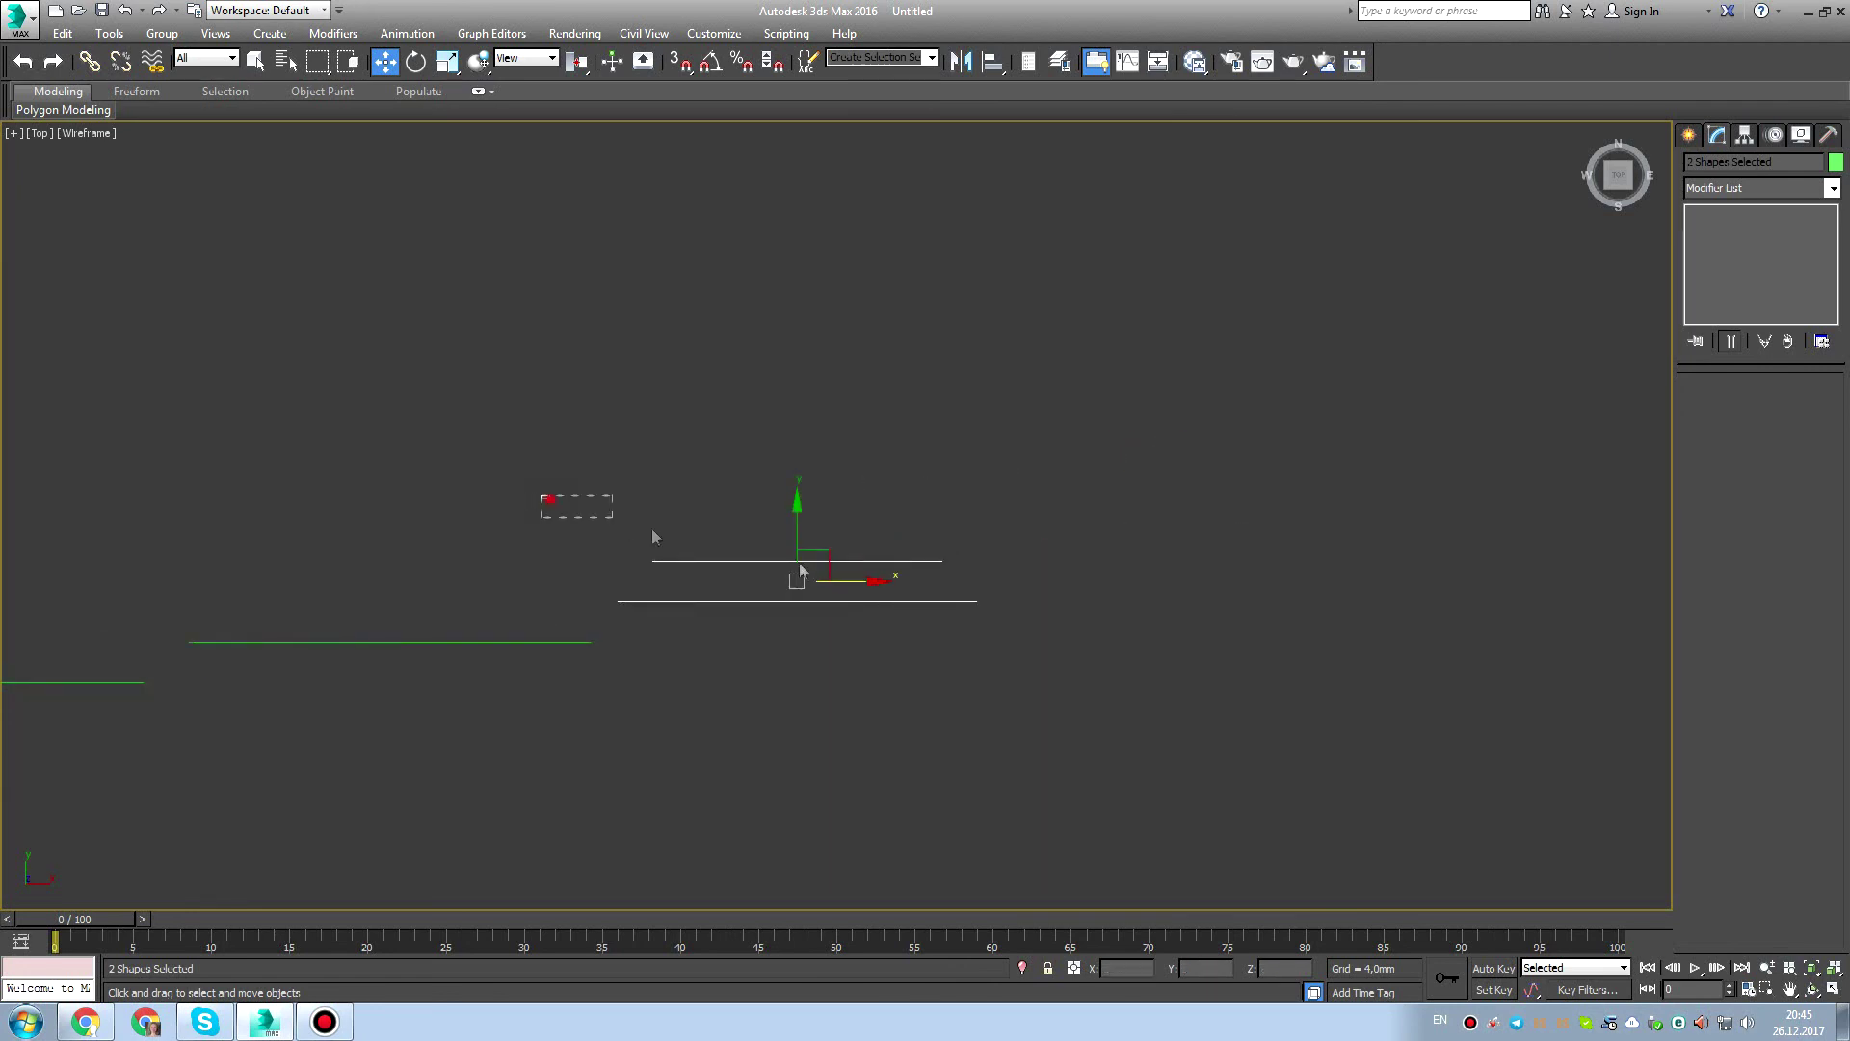
# Shift the topmost outline along X clear of the eighth outline and clear the selection.
pyautogui.moveTo(1086, 587); pyautogui.dragTo(1087, 588)
pyautogui.moveTo(868, 578); pyautogui.dragTo(1234, 585)
pyautogui.click(1177, 674)
pyautogui.scroll(-5, 1253, 501)
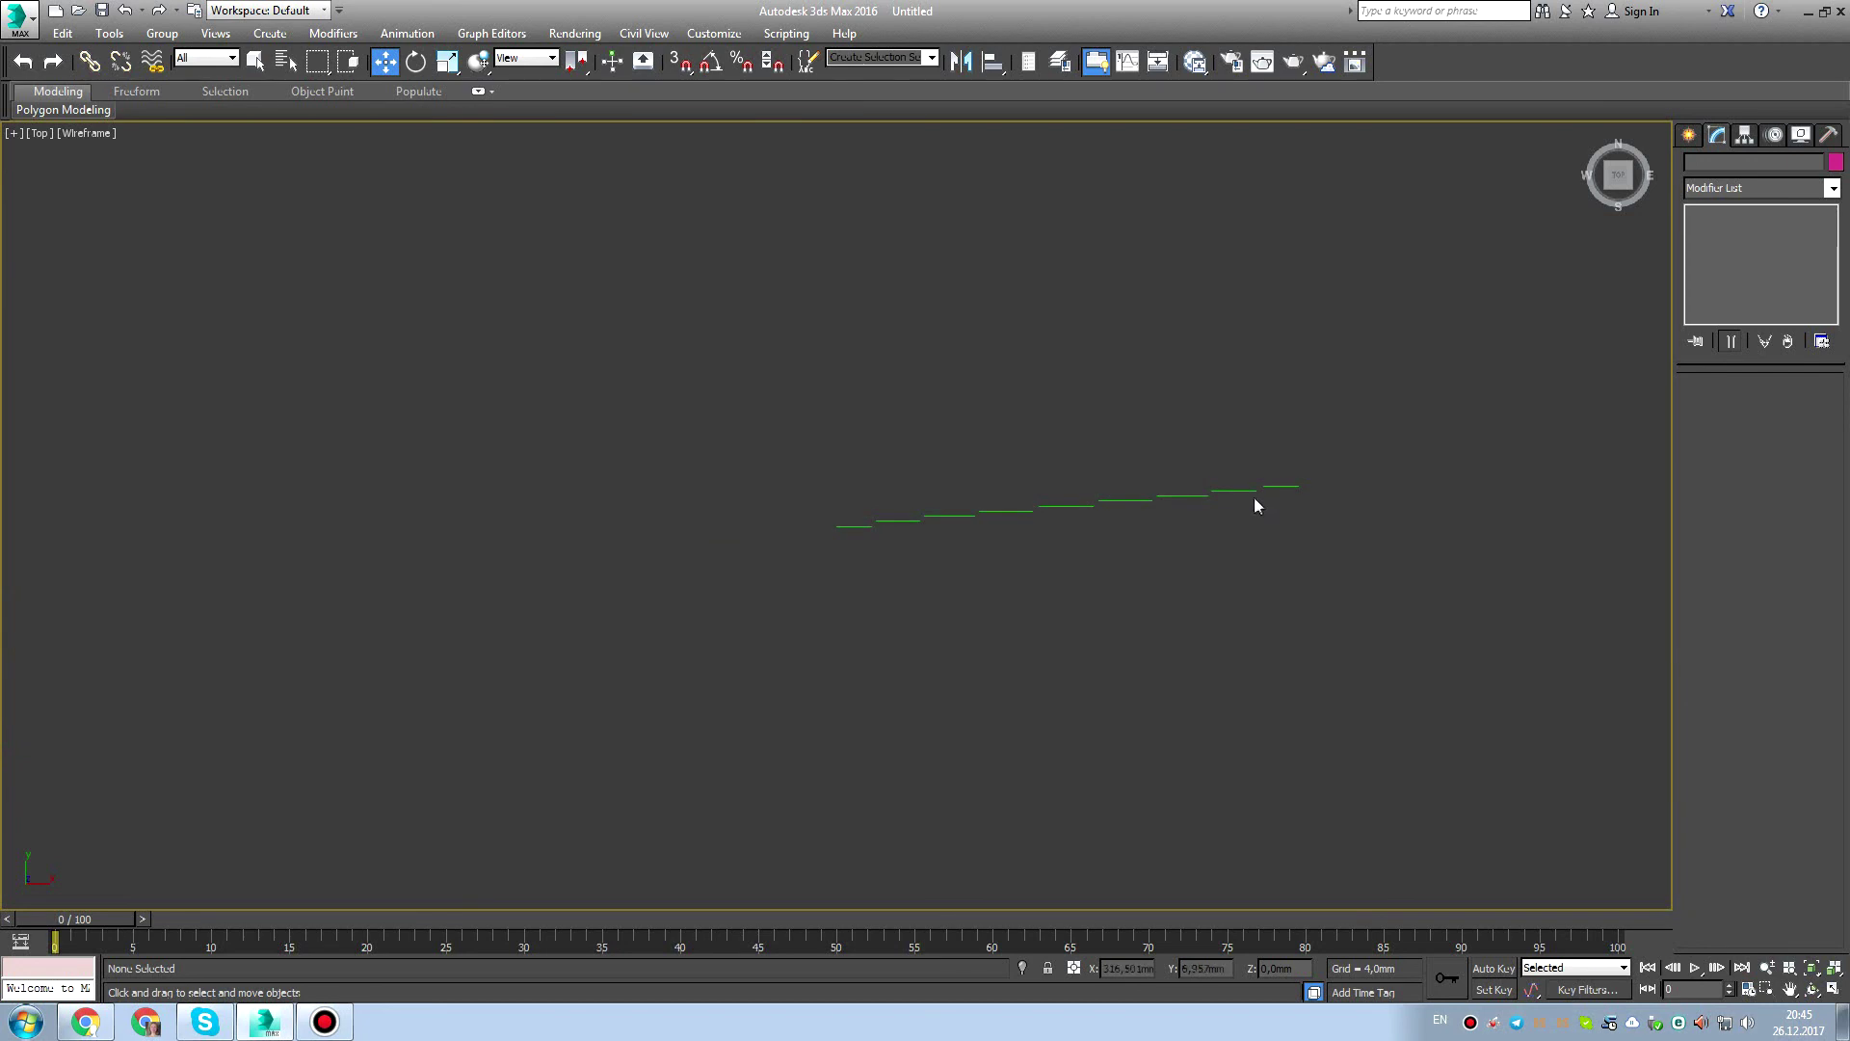
# Return to the four-viewport layout, set the absolute world Y coordinate of all nine outlines to 0, and deselect them.
pyautogui.click(1834, 992)
pyautogui.keyDown('alt'); pyautogui.moveTo(1404, 805); pyautogui.dragTo(1339, 773, button='middle'); pyautogui.keyUp('alt')
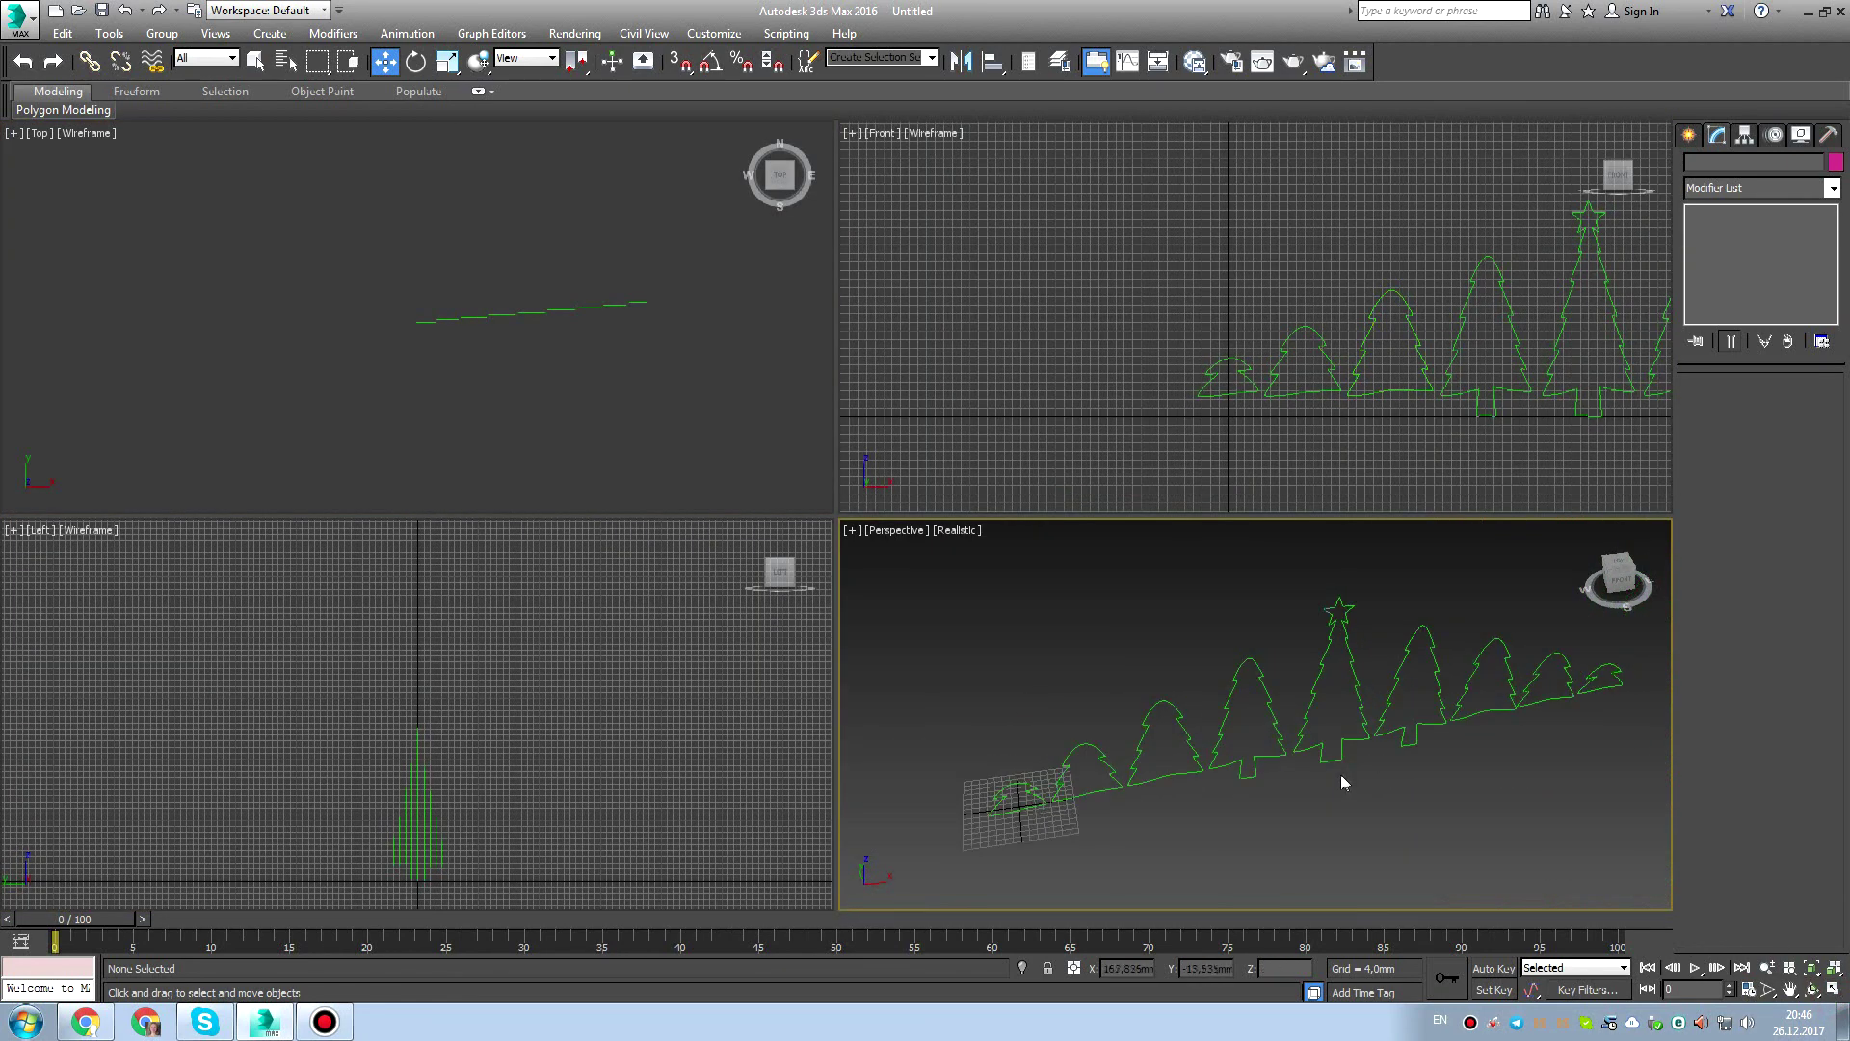
pyautogui.hotkey('ctrl', 'a')
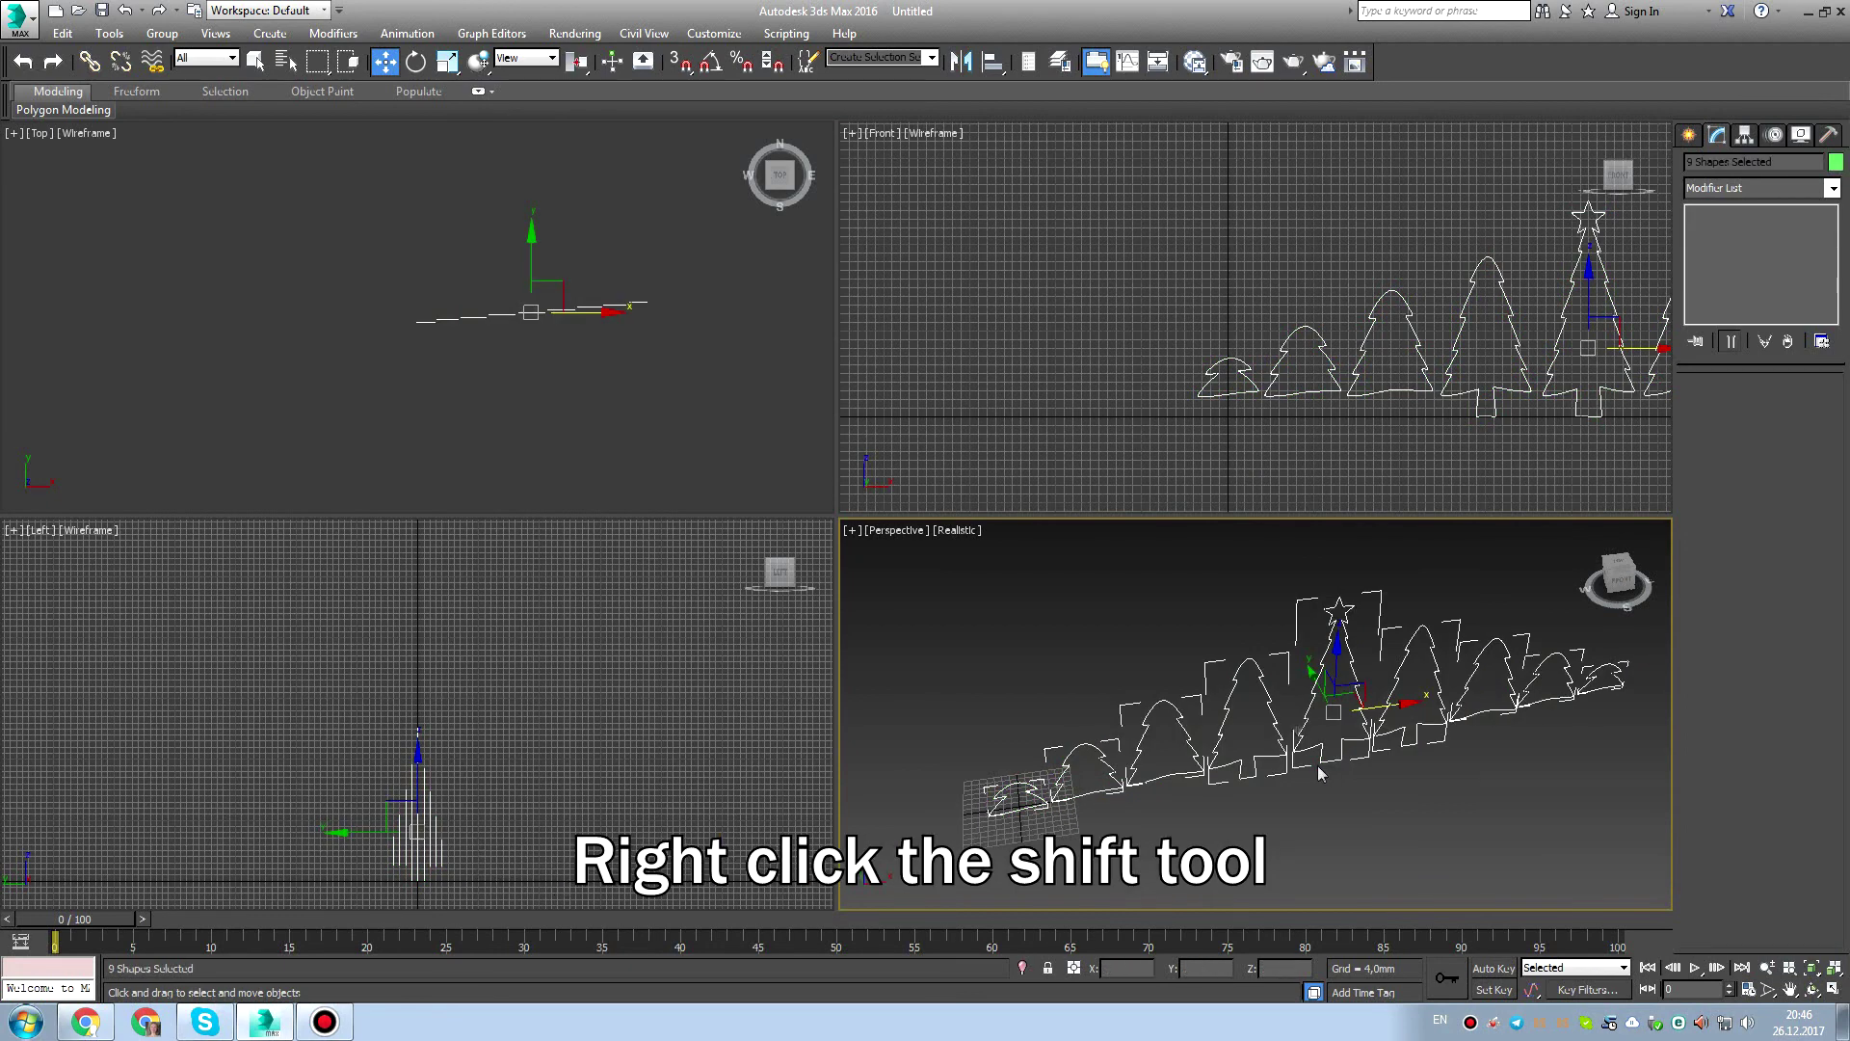
pyautogui.rightClick(387, 66)
pyautogui.keyDown('alt'); pyautogui.moveTo(1127, 655); pyautogui.dragTo(1084, 638, button='middle'); pyautogui.keyUp('alt')
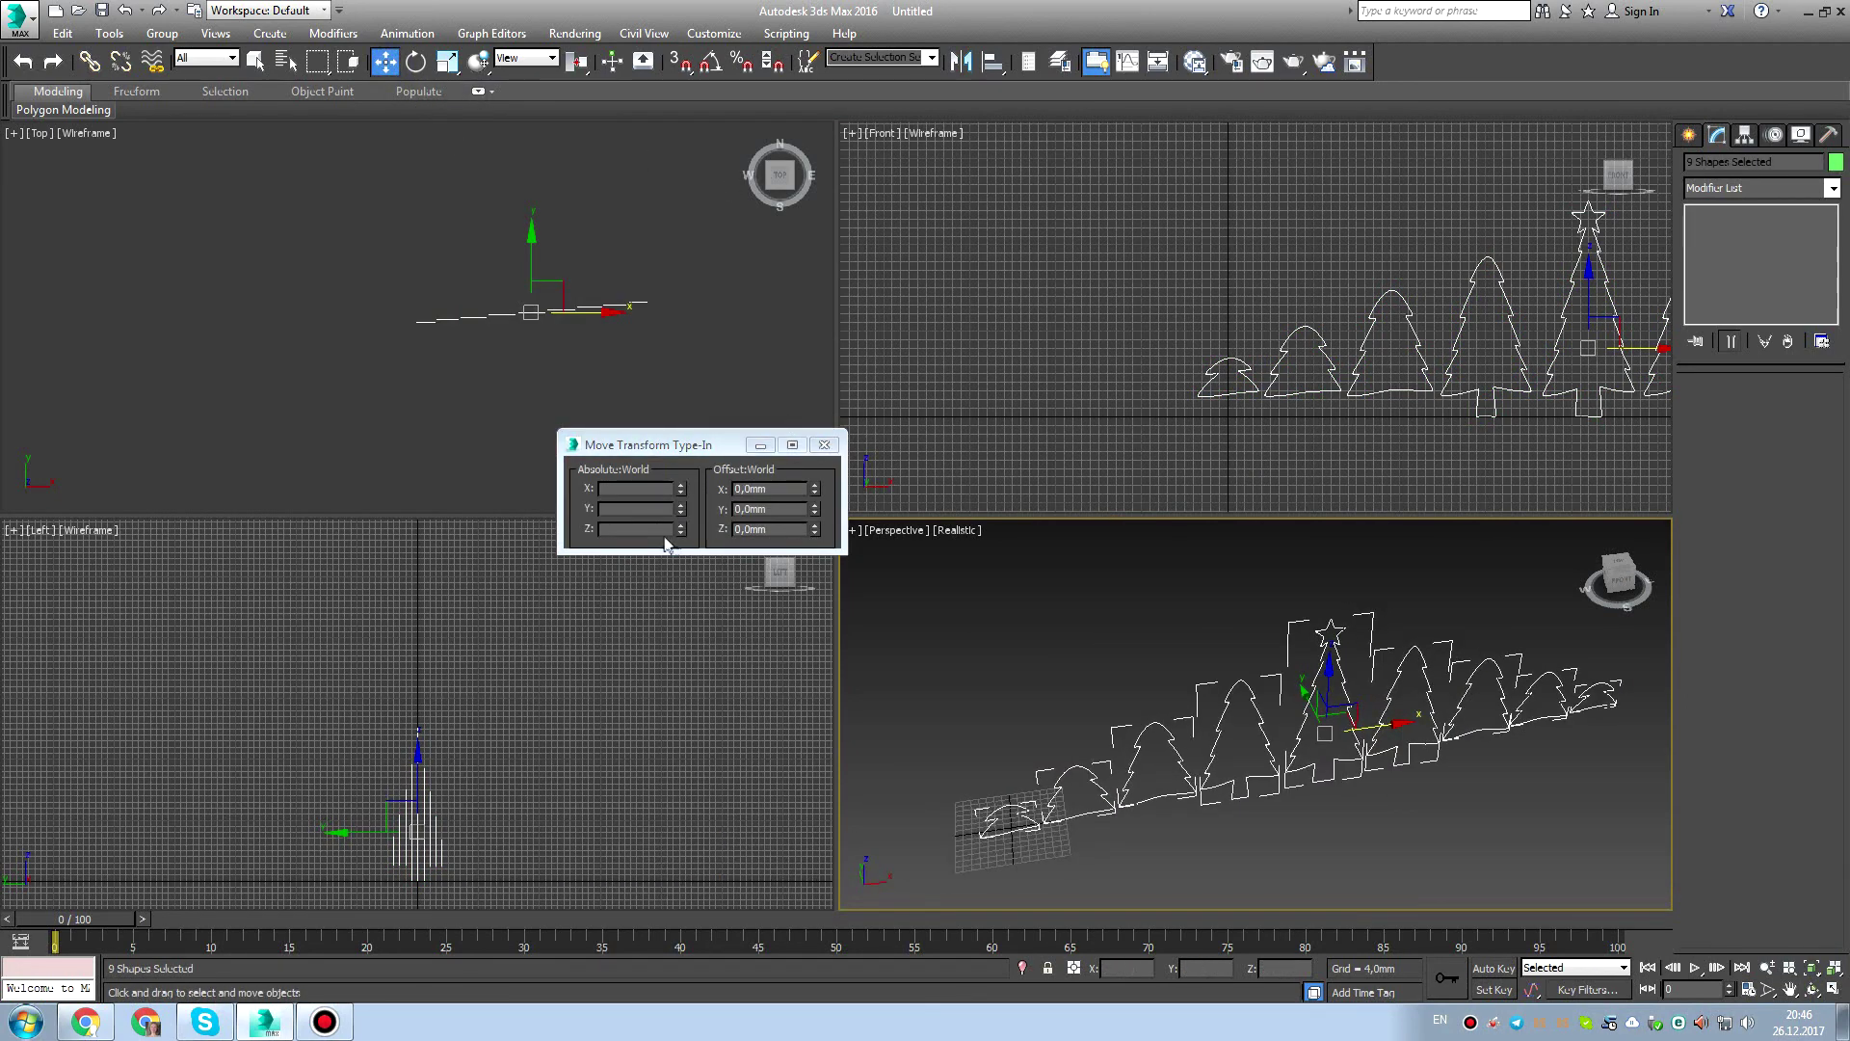
pyautogui.scroll(4, 1402, 723)
pyautogui.keyDown('alt'); pyautogui.moveTo(1312, 704); pyautogui.dragTo(1327, 715, button='middle'); pyautogui.keyUp('alt')
pyautogui.click(627, 504)
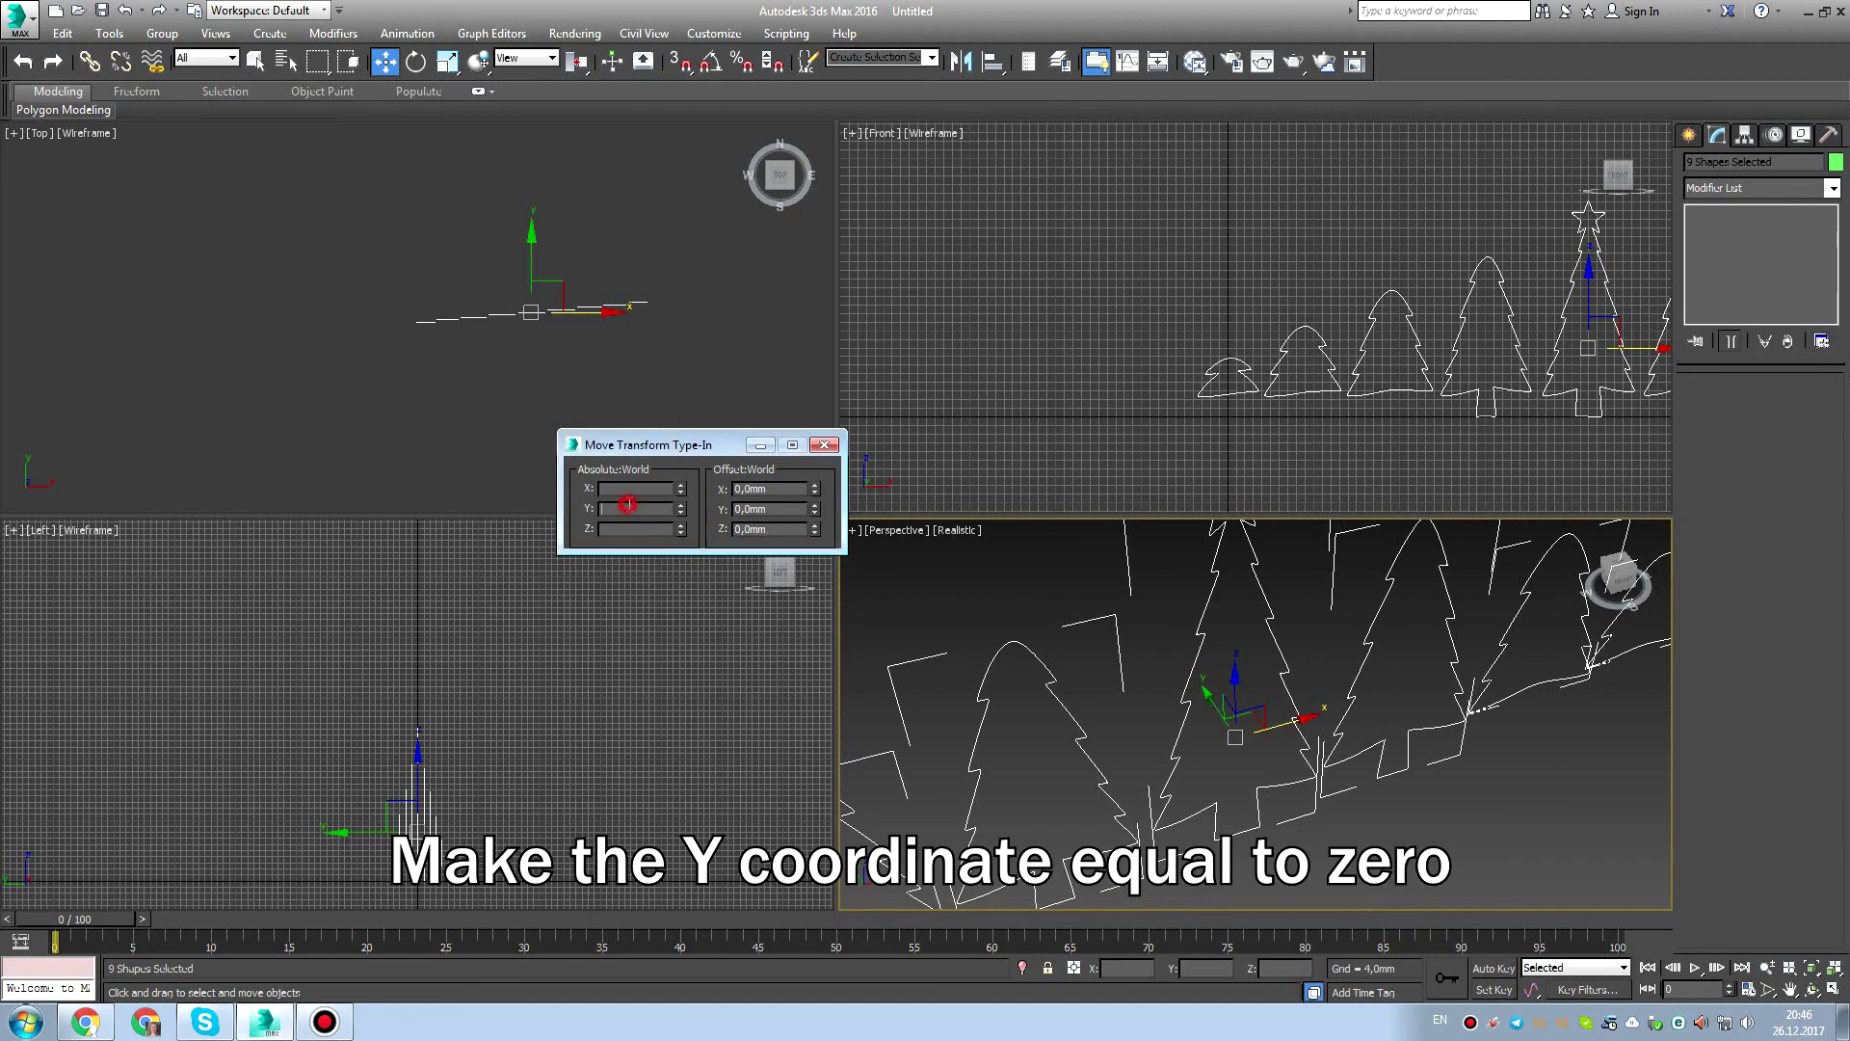
pyautogui.write('0')
pyautogui.press('Return')
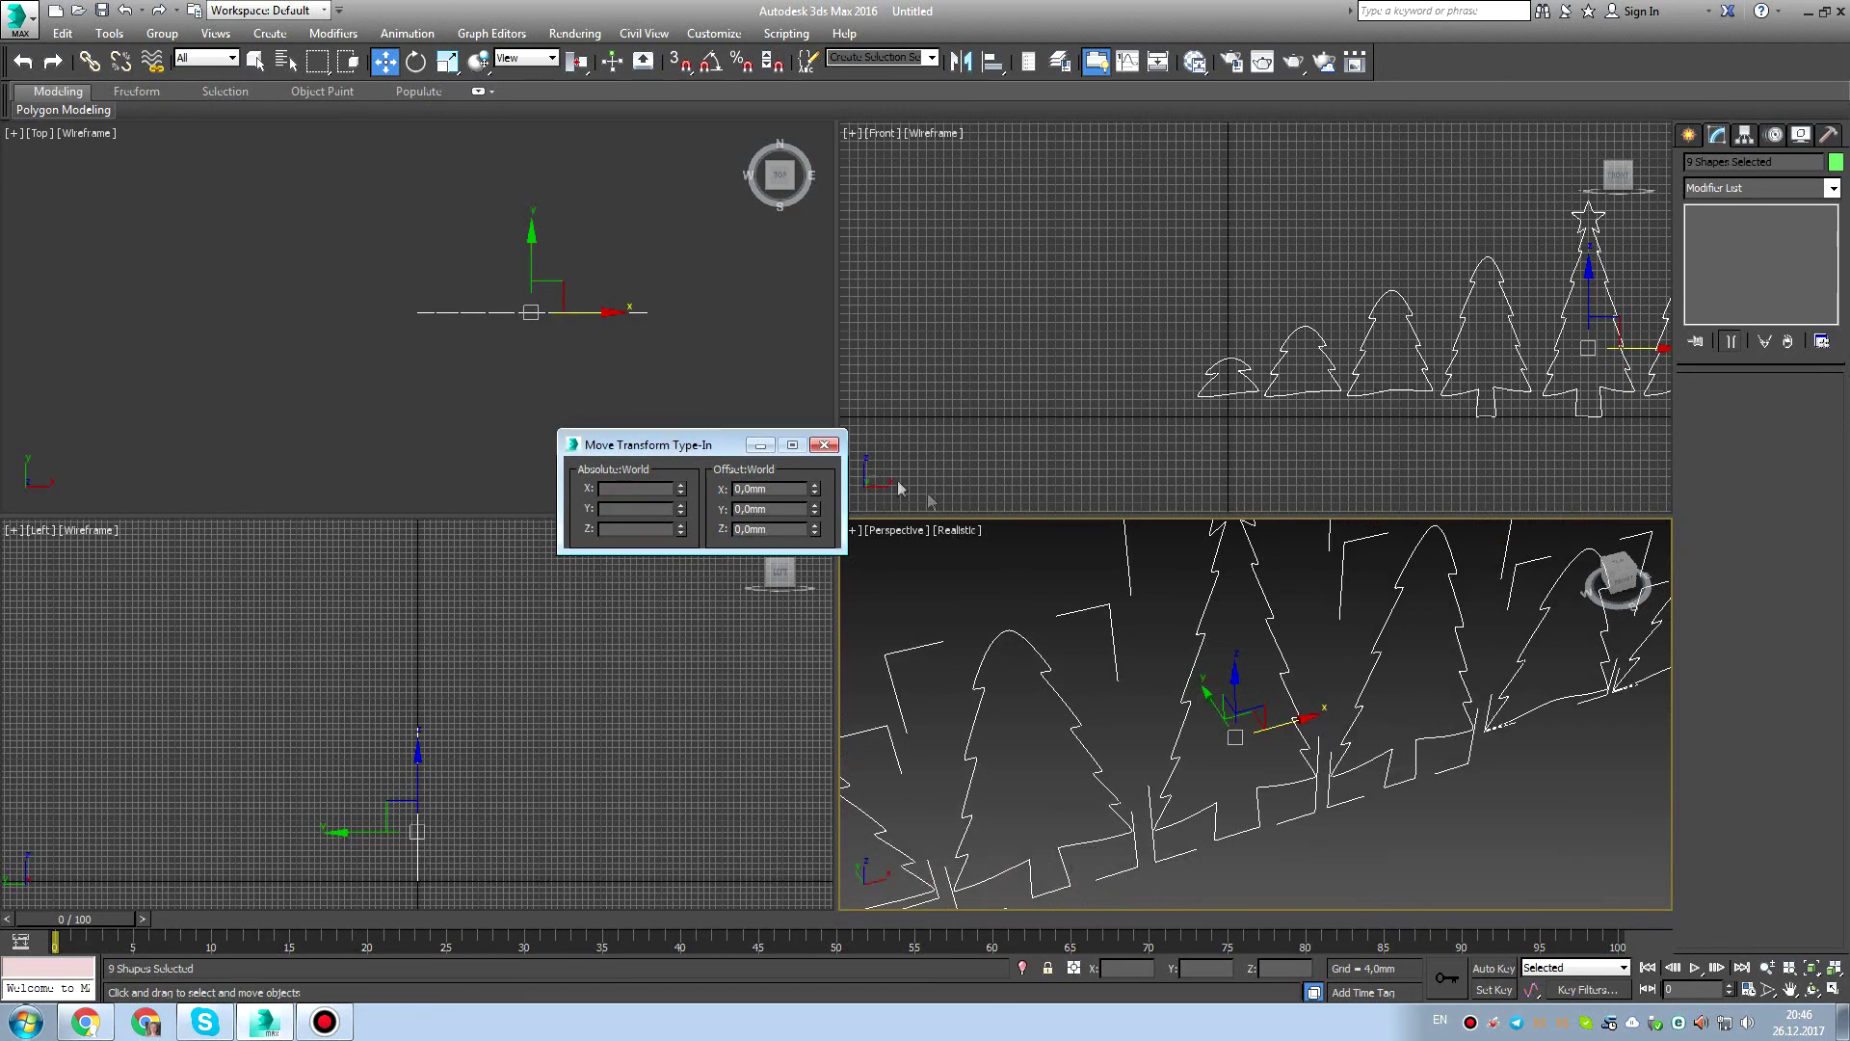
pyautogui.click(824, 444)
pyautogui.click(1054, 604)
pyautogui.scroll(-2, 1054, 607)
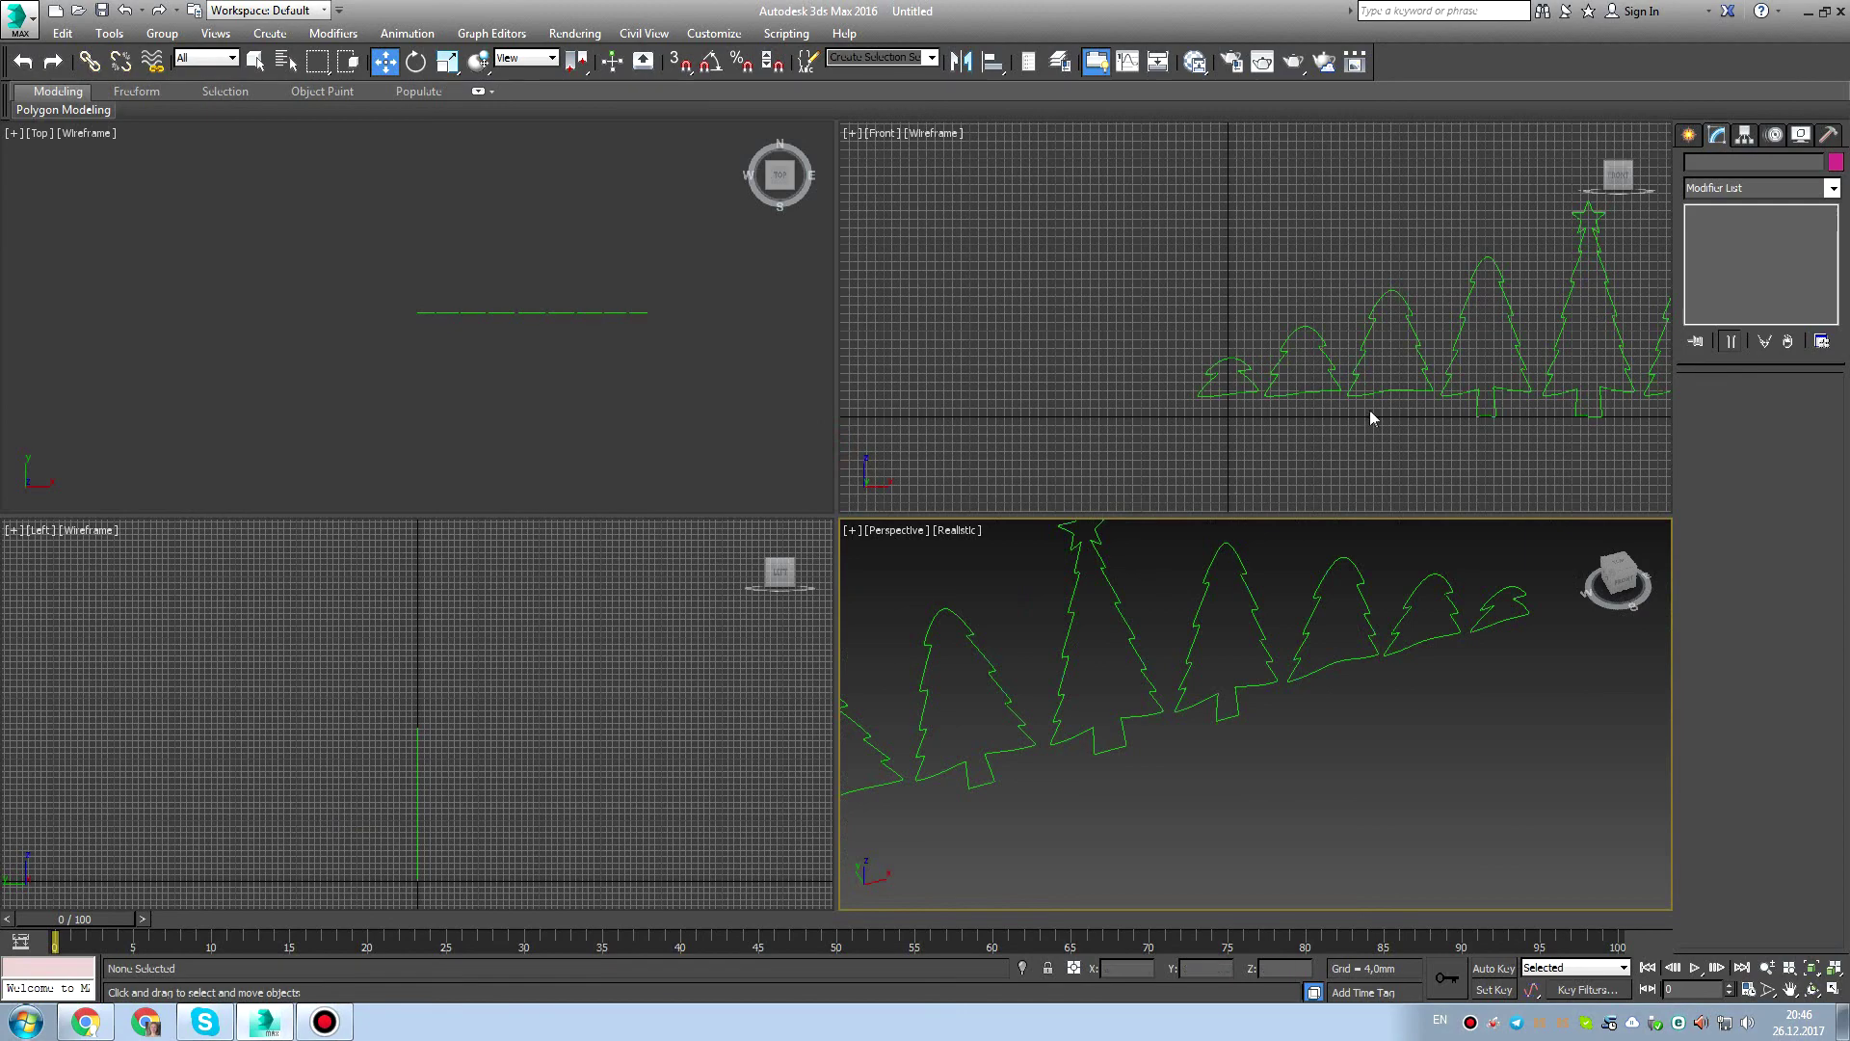
# Maximize the Front viewport, using Realistic shading and with the grid hidden.
pyautogui.moveTo(1368, 411); pyautogui.dragTo(1199, 412, button='middle')
pyautogui.click(1836, 985)
pyautogui.moveTo(1194, 595)
pyautogui.mouseDown(button='middle')
pyautogui.moveTo(1024, 598)
pyautogui.moveTo(931, 571)
pyautogui.mouseUp(button='middle')
pyautogui.press('F3')
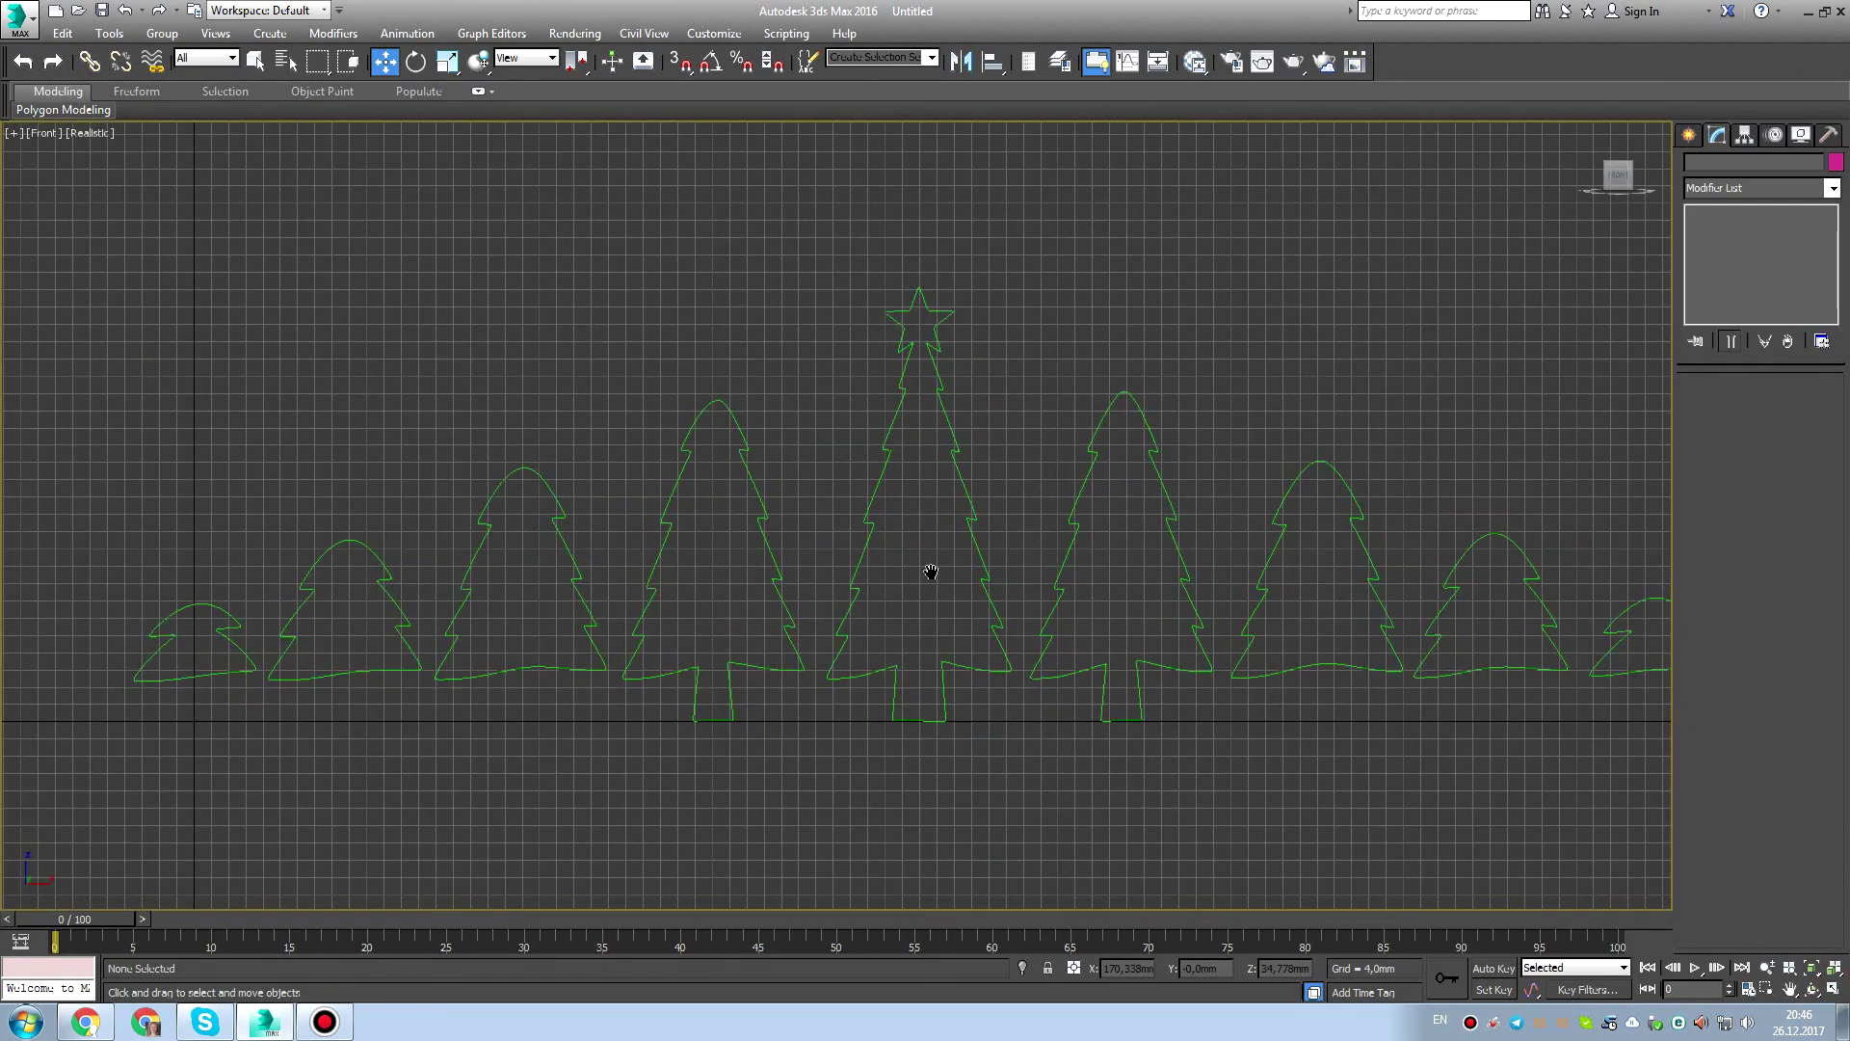
pyautogui.press('g')
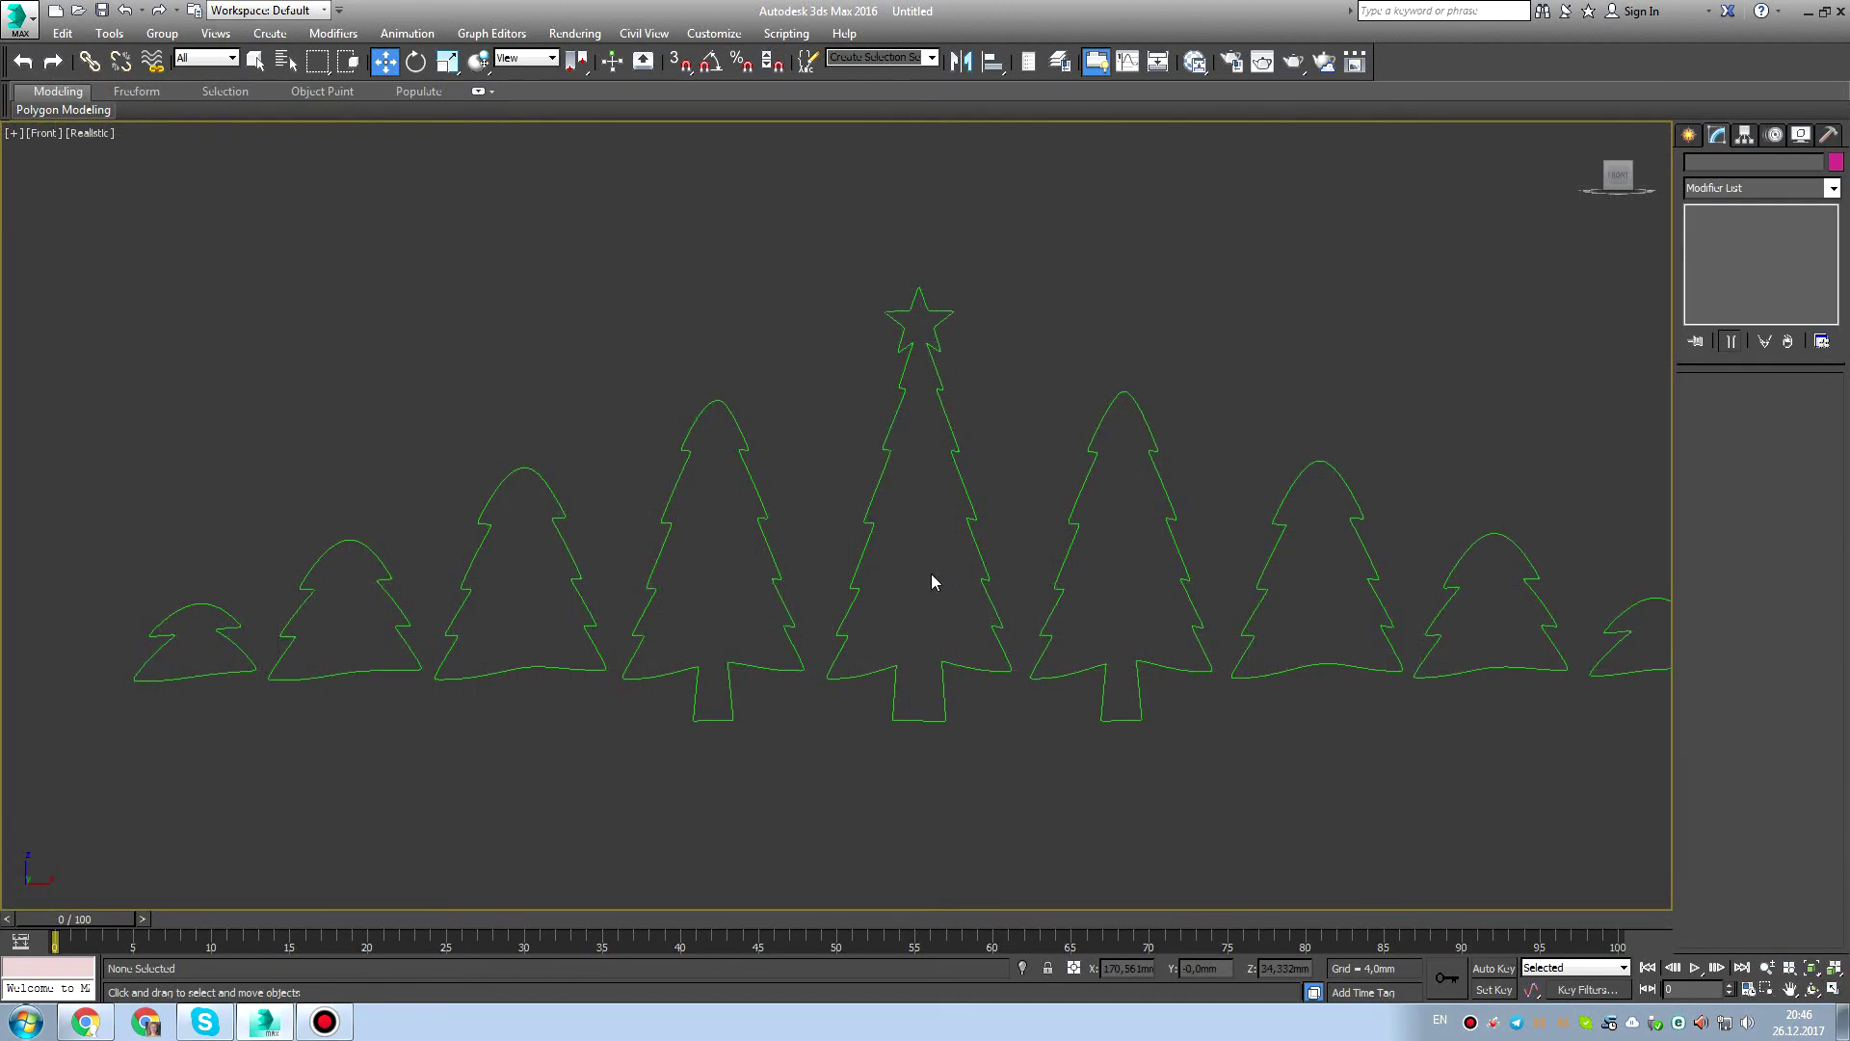
pyautogui.click(766, 545)
pyautogui.scroll(-2, 766, 545)
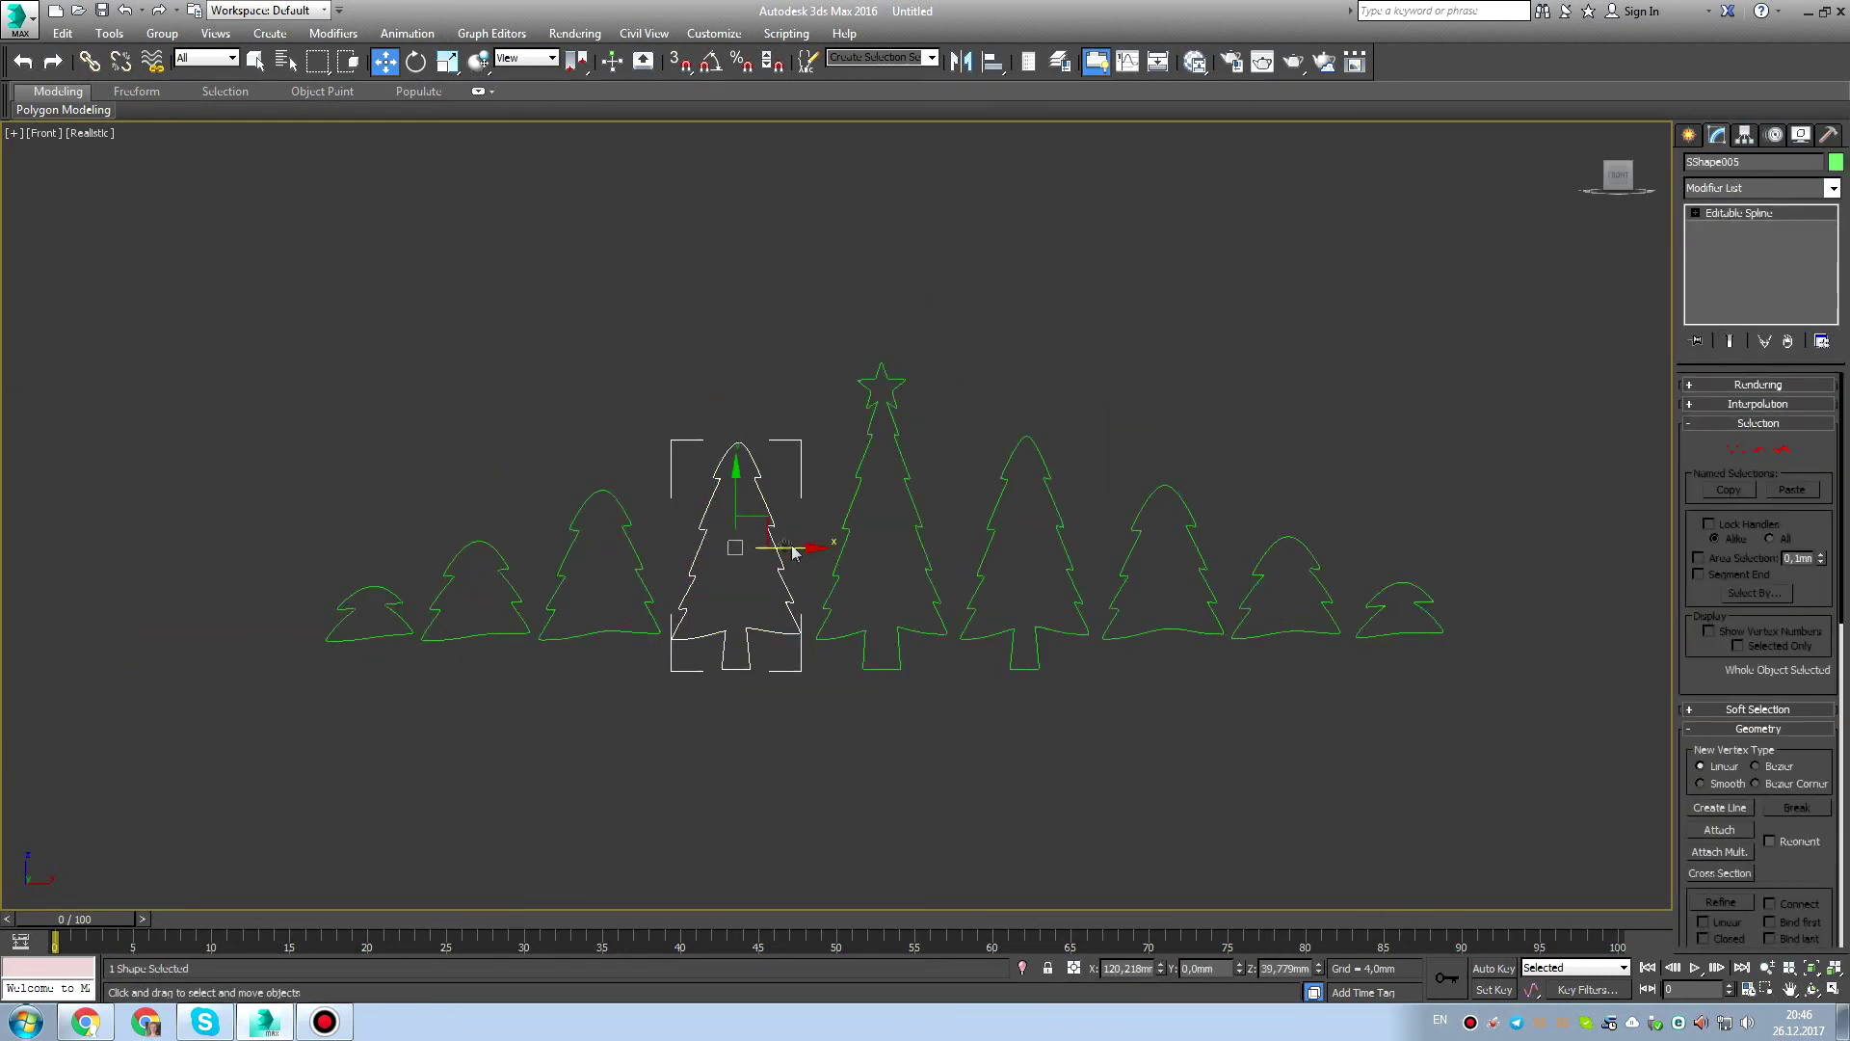
pyautogui.moveTo(812, 750); pyautogui.dragTo(619, 788, button='middle')
pyautogui.click(620, 789)
pyautogui.moveTo(747, 744); pyautogui.dragTo(726, 774, button='middle')
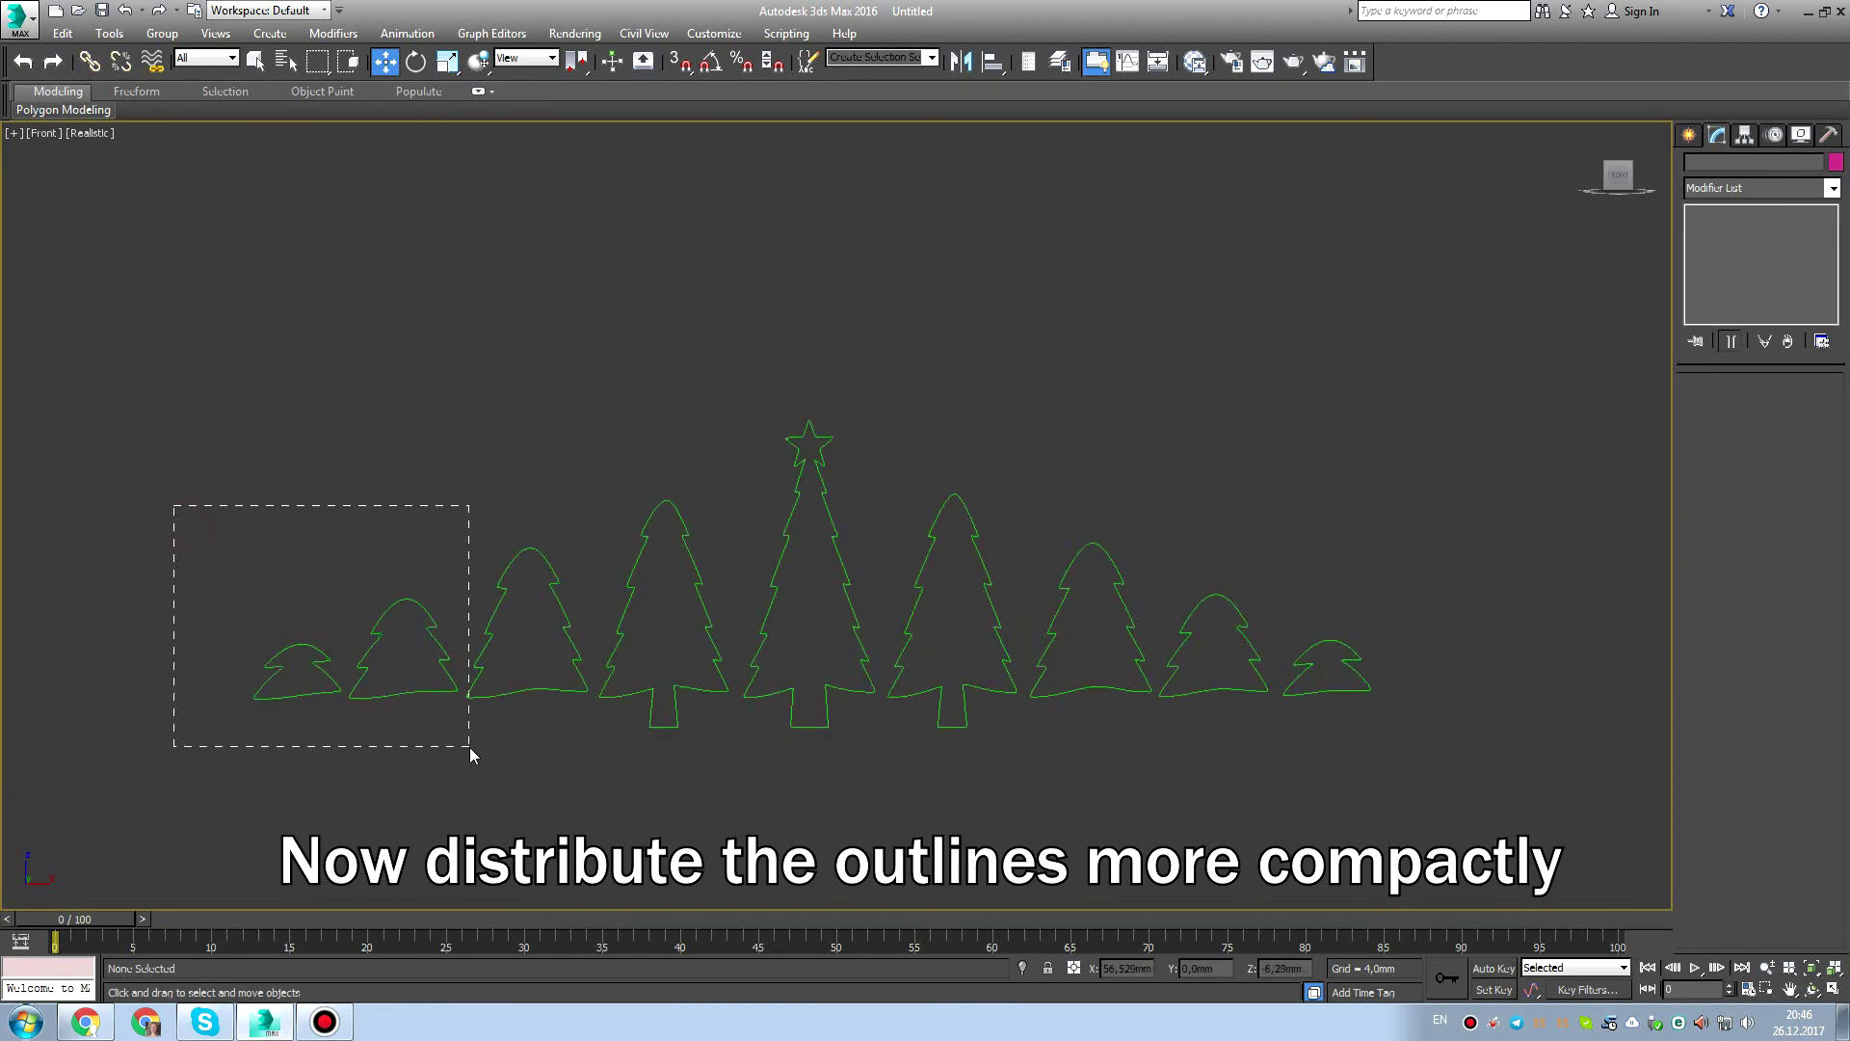
# Rotate the two leftmost outlines 180° together and move them above the left trunked tree, beside the star.
pyautogui.moveTo(470, 748); pyautogui.dragTo(470, 746)
pyautogui.press('e')
pyautogui.moveTo(404, 602); pyautogui.dragTo(744, 727)
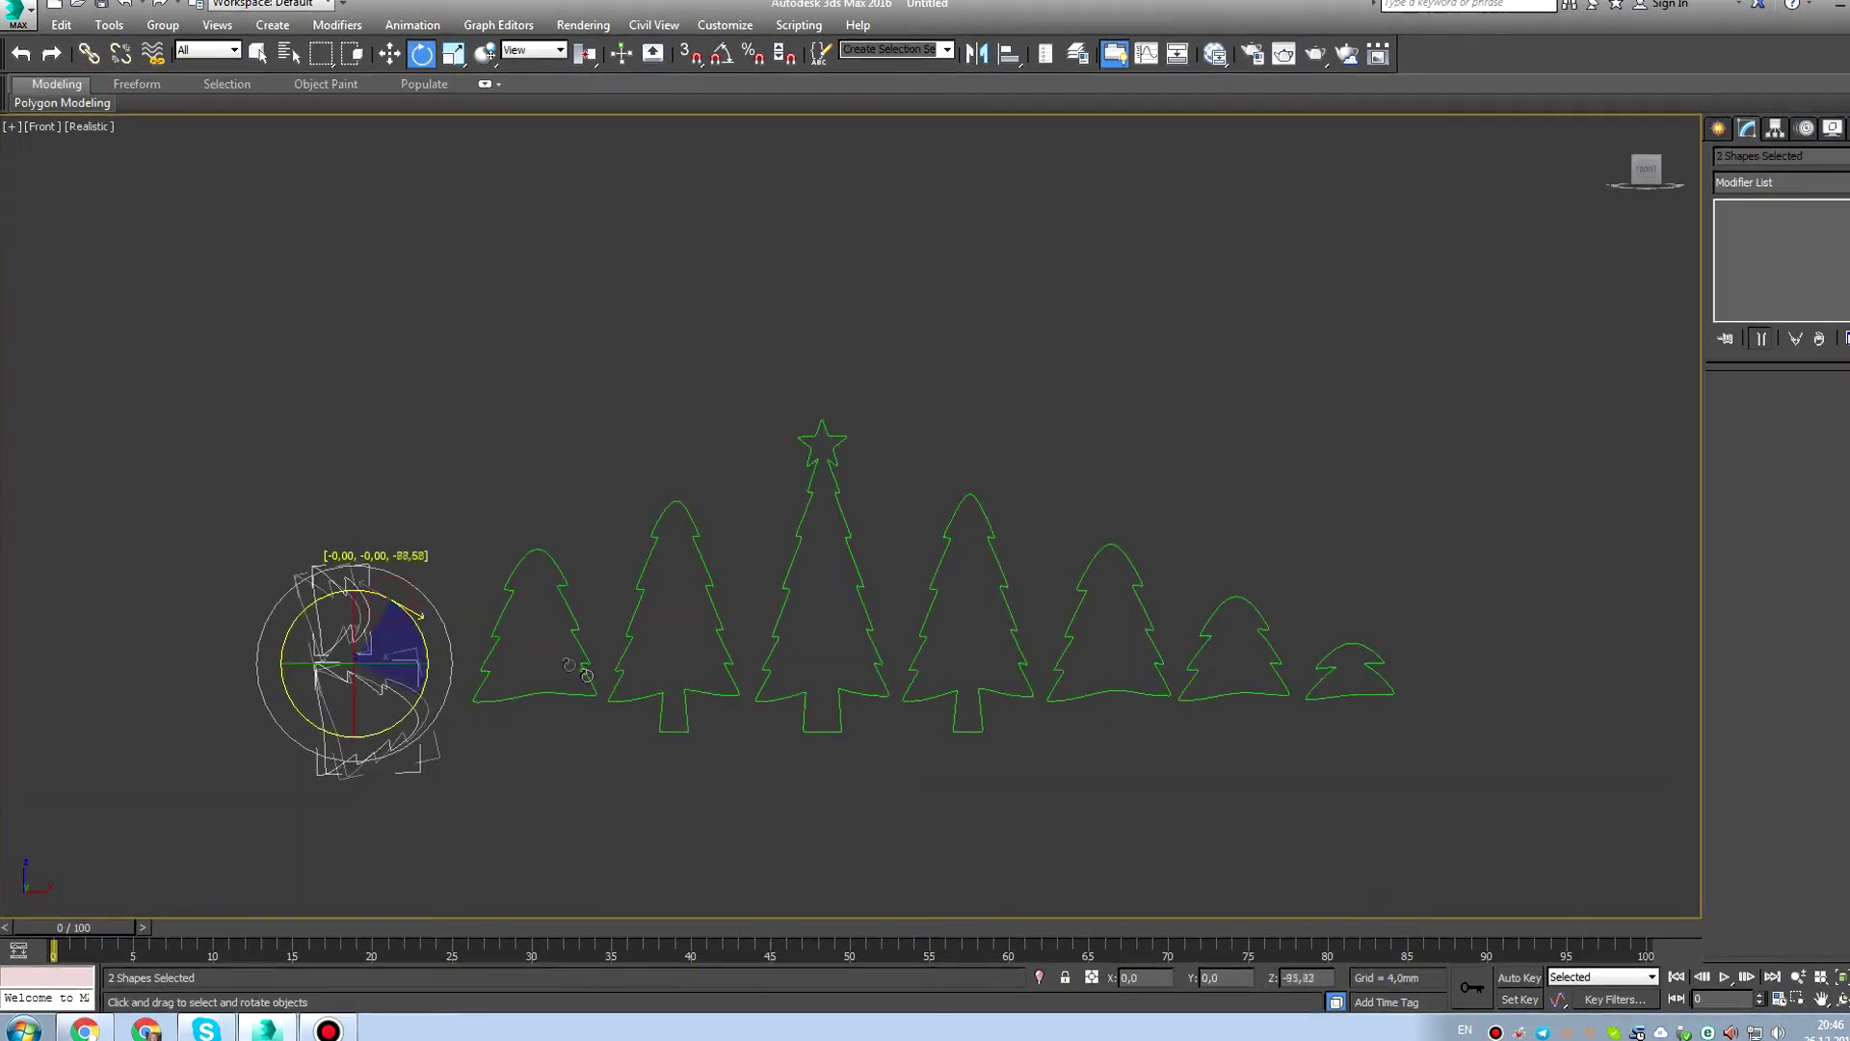
pyautogui.hotkey('ctrl', 'z')
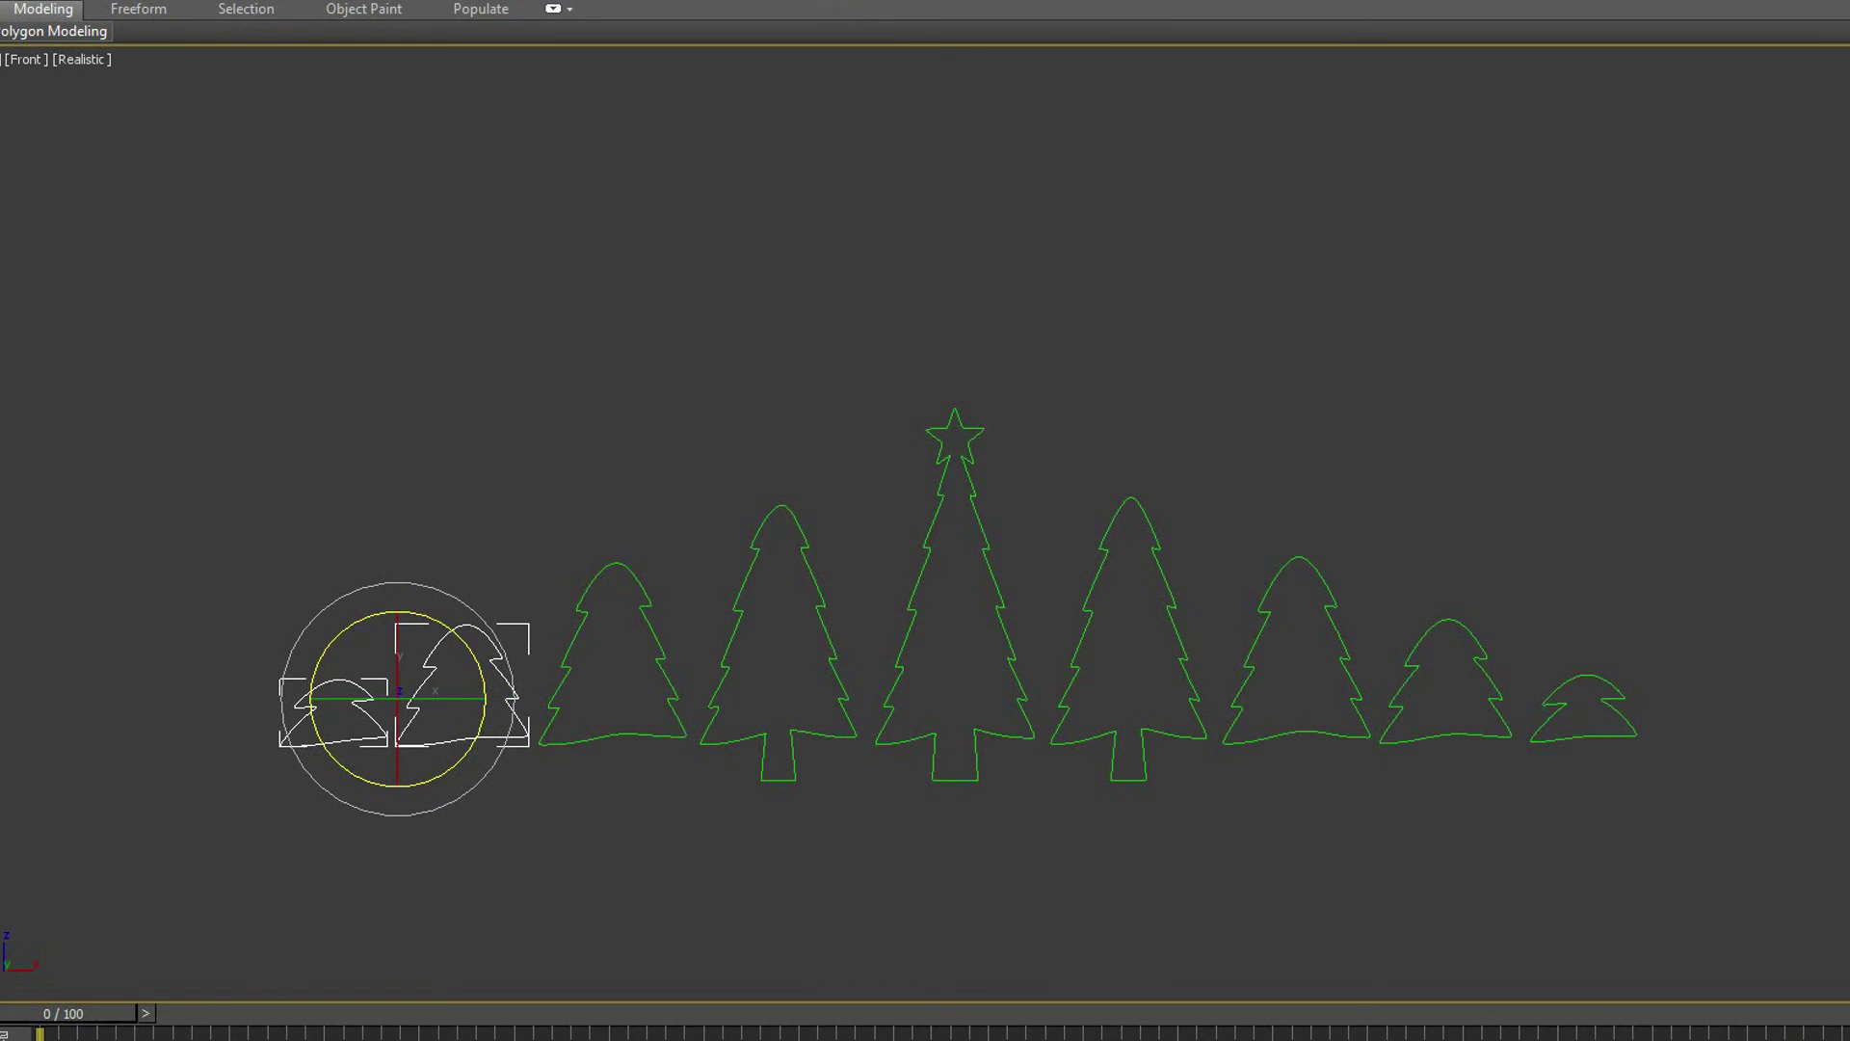
pyautogui.moveTo(431, 623); pyautogui.dragTo(636, 668)
pyautogui.press('w')
pyautogui.moveTo(428, 656); pyautogui.dragTo(818, 398)
# Rotate the two rightmost outlines 180° together and move them above the right trunked tree, beside the star.
pyautogui.moveTo(1338, 539); pyautogui.dragTo(1157, 545, button='middle')
pyautogui.moveTo(1162, 543); pyautogui.dragTo(1542, 872)
pyautogui.press('e')
pyautogui.moveTo(1402, 648); pyautogui.dragTo(1177, 581)
pyautogui.press('w')
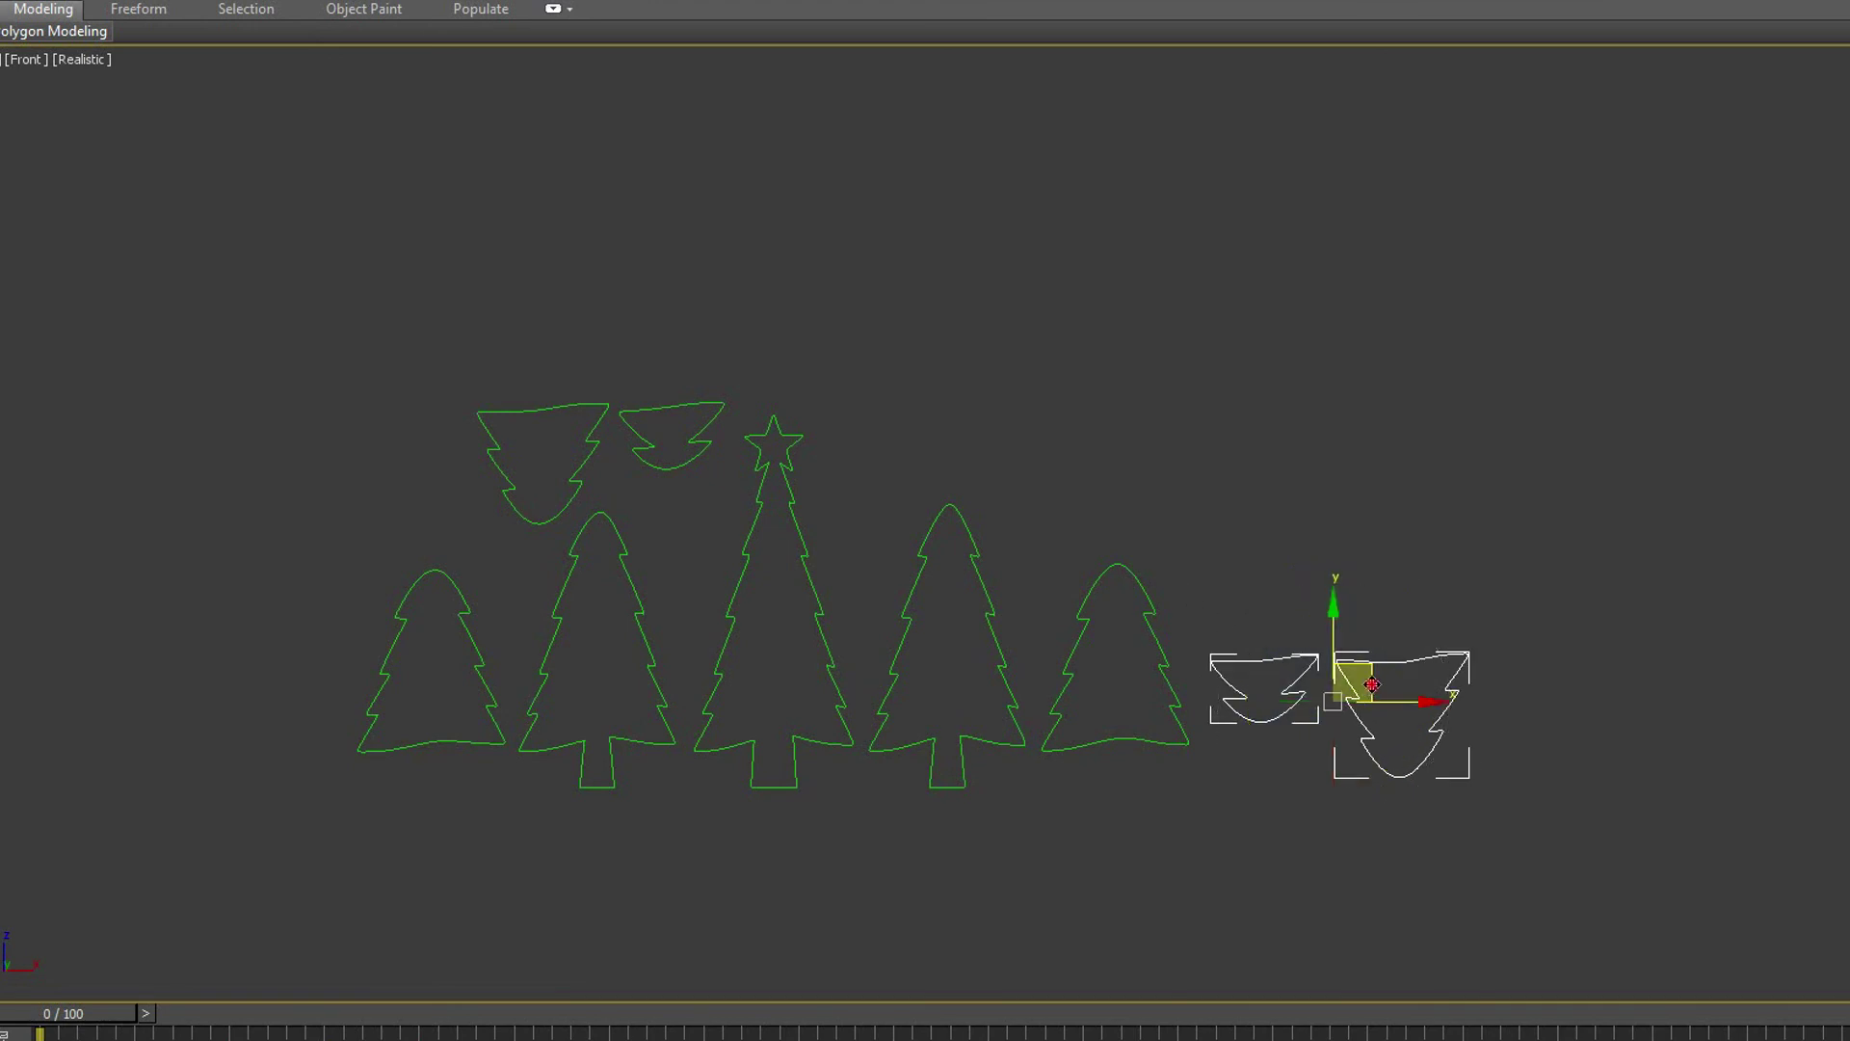
pyautogui.moveTo(1370, 684); pyautogui.dragTo(997, 409)
# Rotate the rightmost trunkless outline 180° and move it into the gap between the star-topped and right trunked trees.
pyautogui.click(1137, 583)
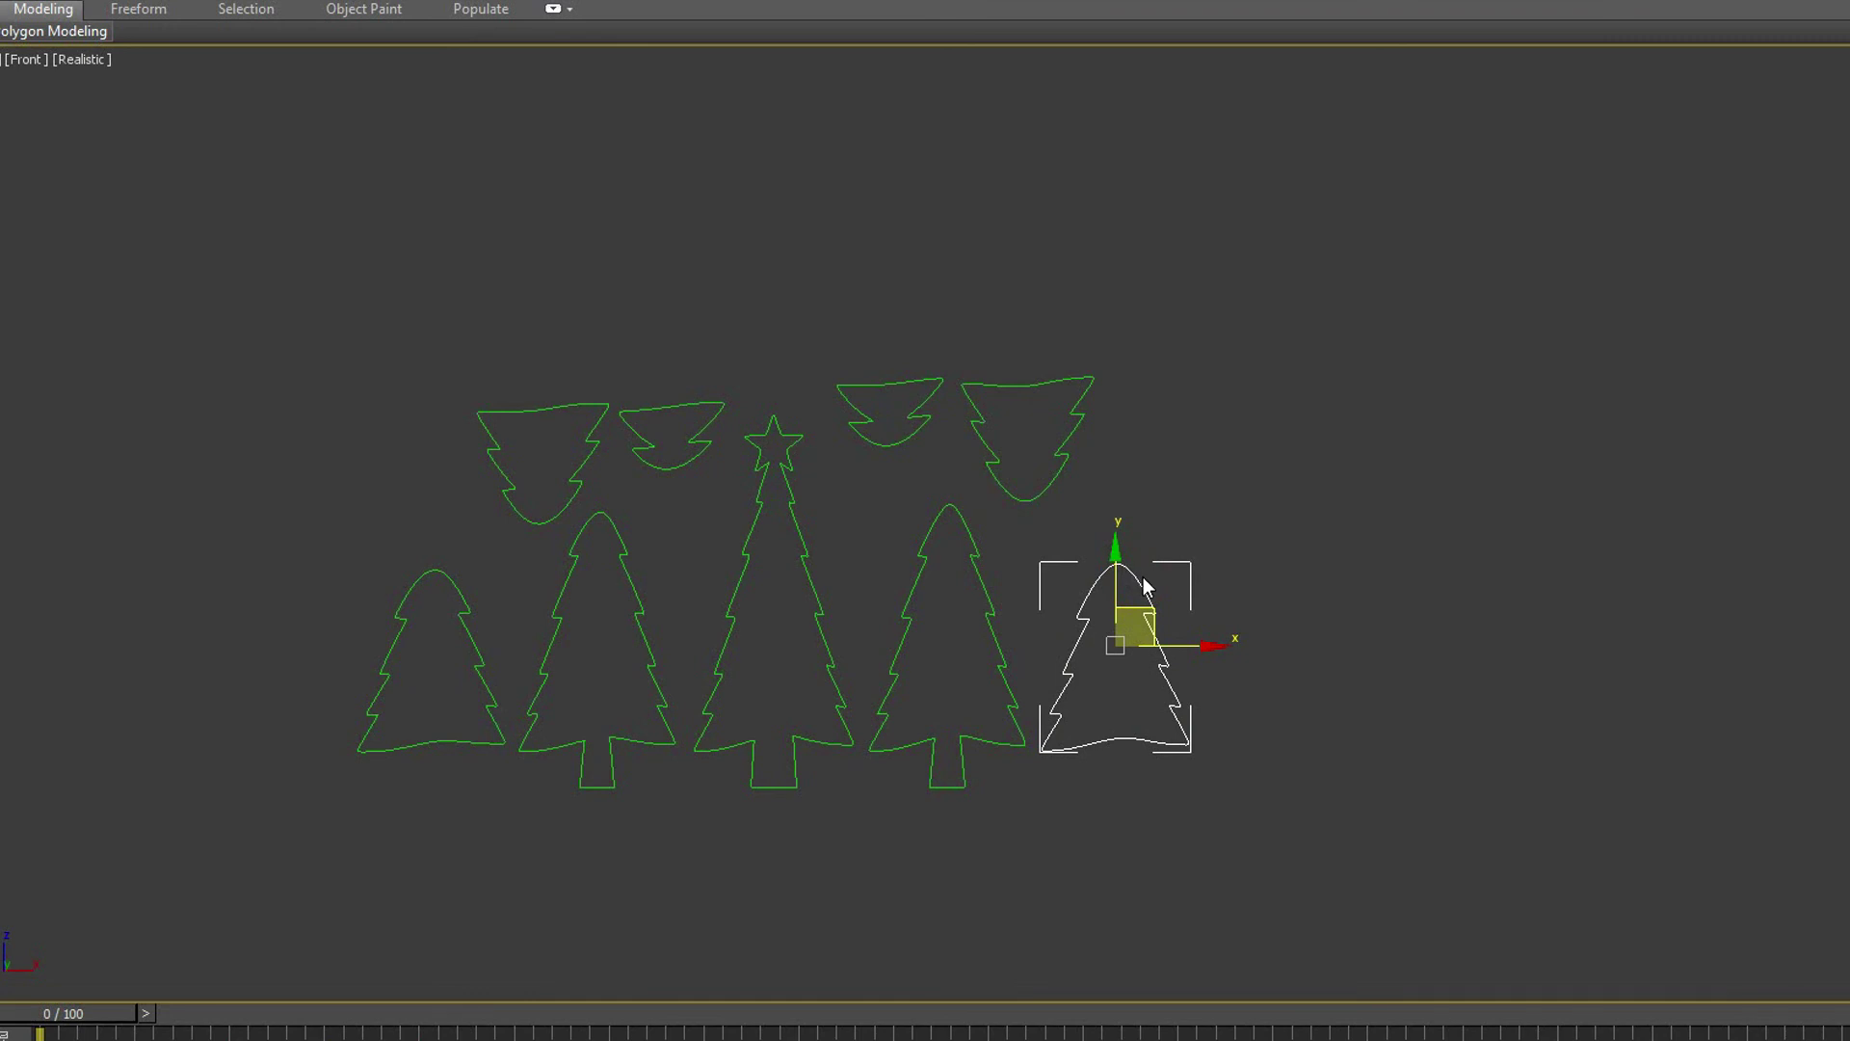
pyautogui.press('e')
pyautogui.moveTo(1176, 597); pyautogui.dragTo(934, 529)
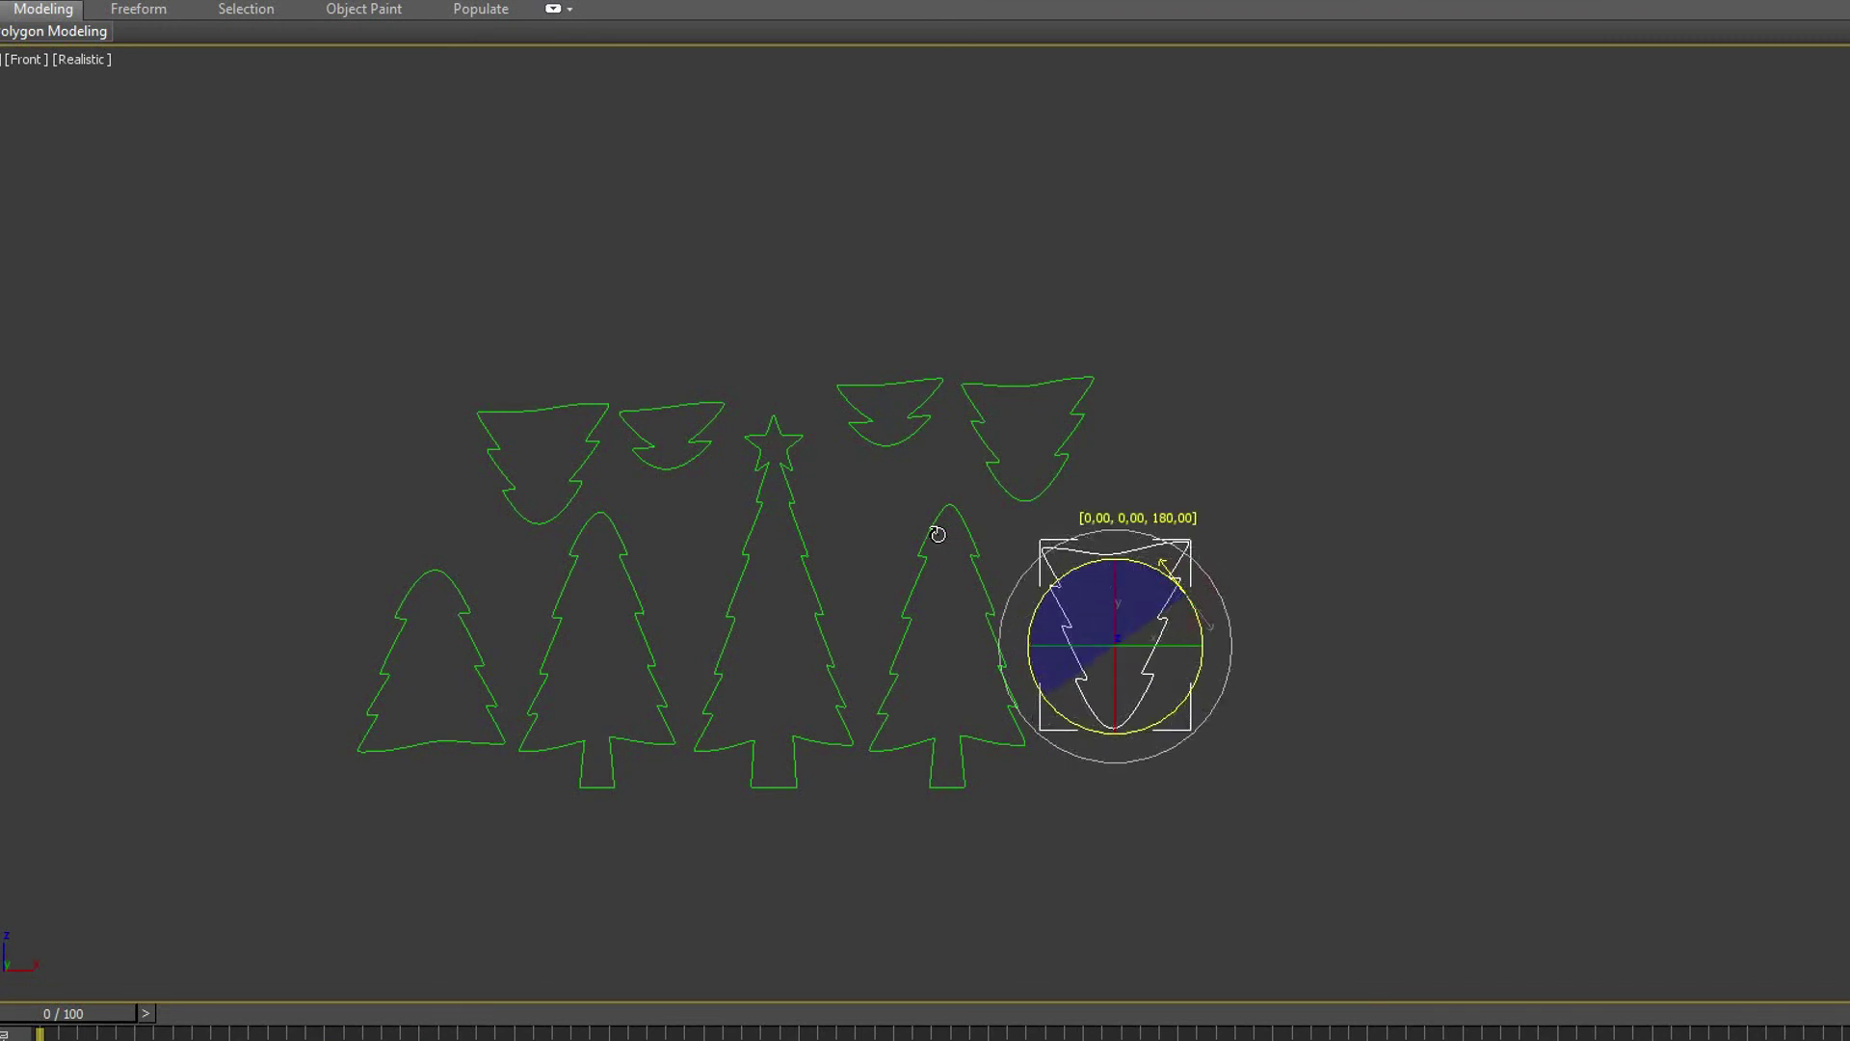
pyautogui.press('w')
pyautogui.moveTo(1145, 612); pyautogui.dragTo(895, 532)
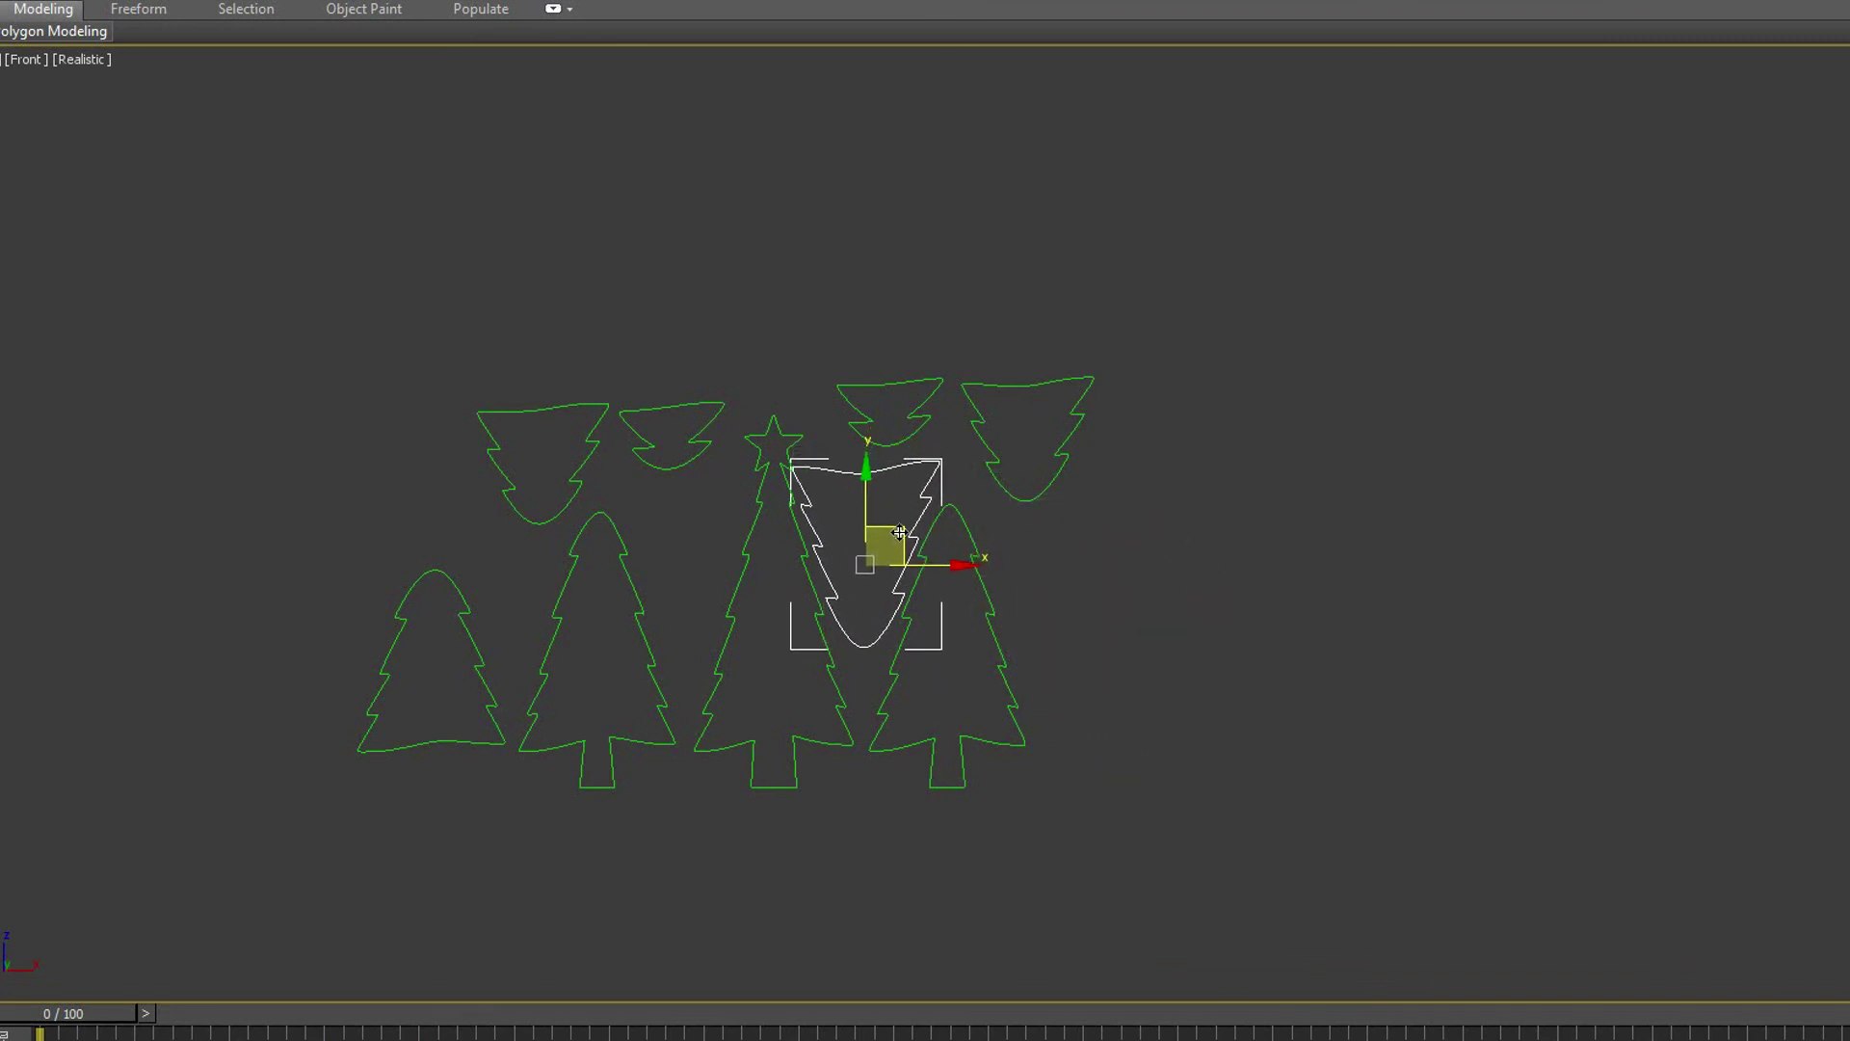
# Rotate the leftmost trunkless outline 180° and move it into the gap between the left trunked and star-topped trees.
pyautogui.moveTo(795, 575); pyautogui.dragTo(996, 585, button='middle')
pyautogui.click(667, 636)
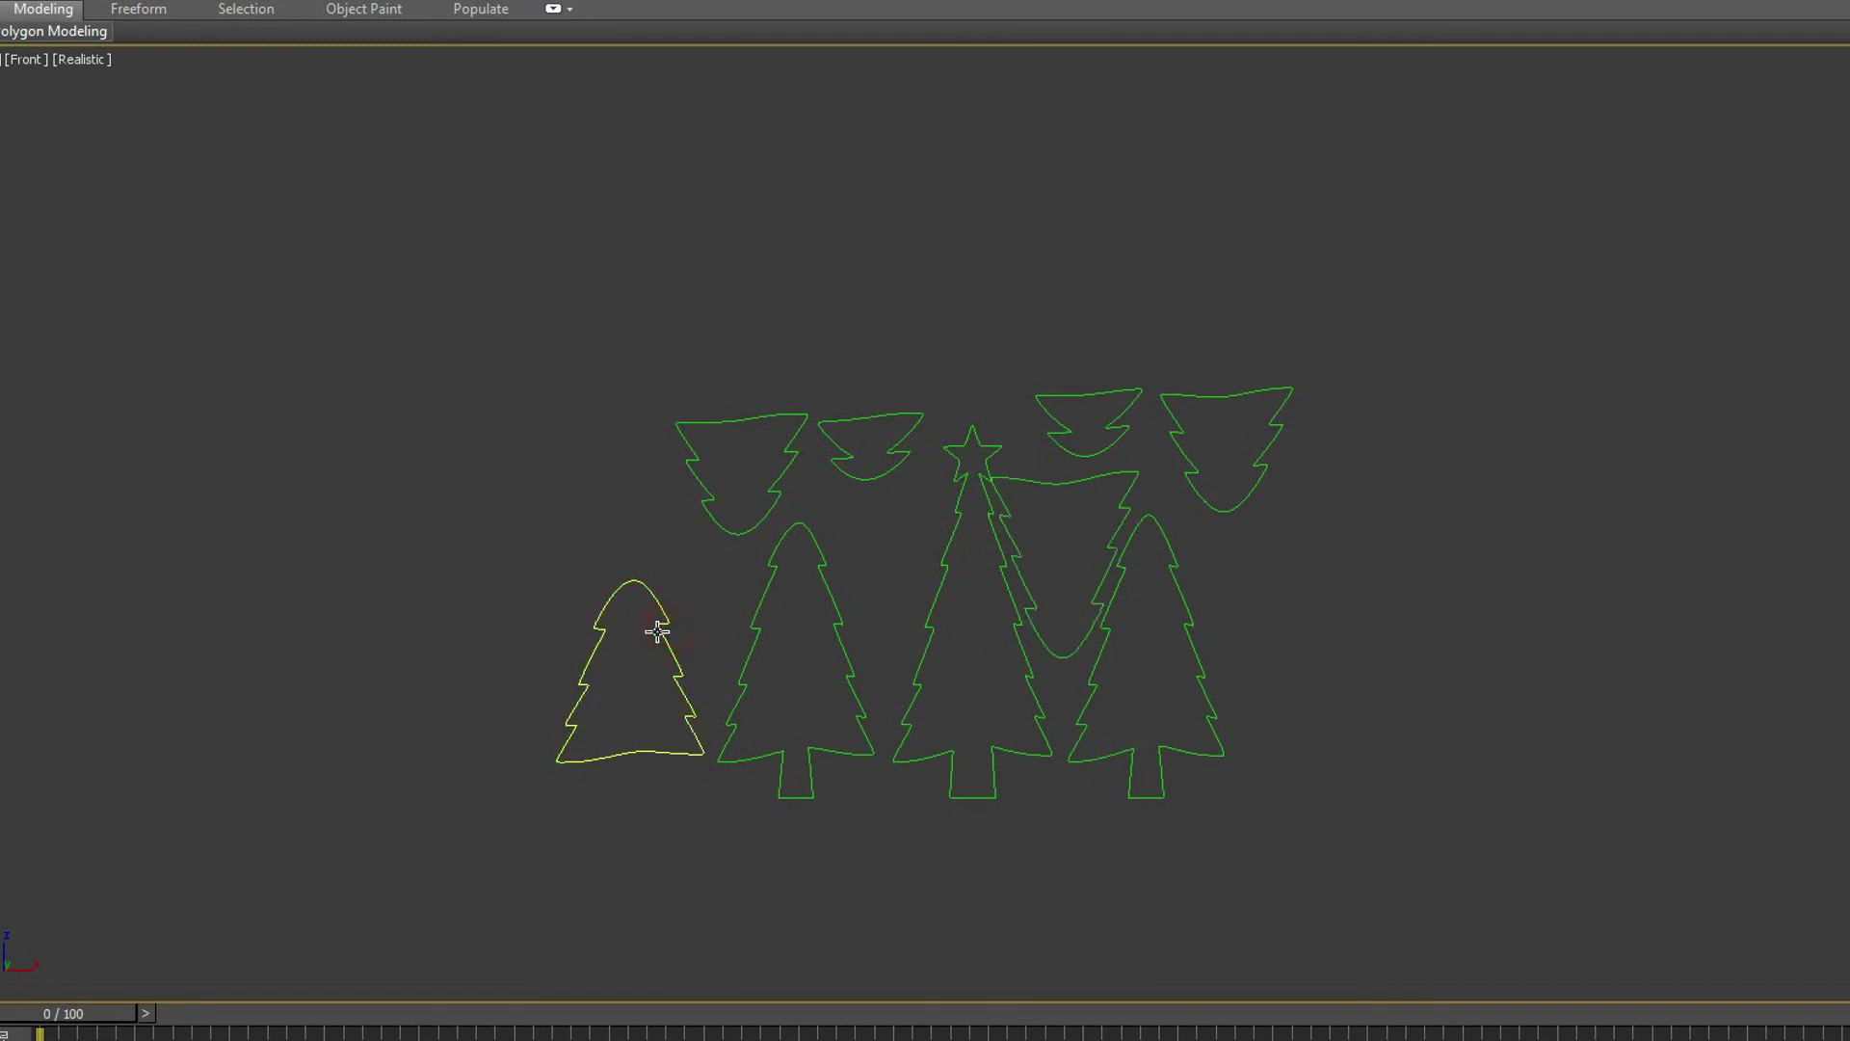
pyautogui.click(673, 620)
pyautogui.press('e')
pyautogui.moveTo(692, 602); pyautogui.dragTo(890, 679)
pyautogui.press('w')
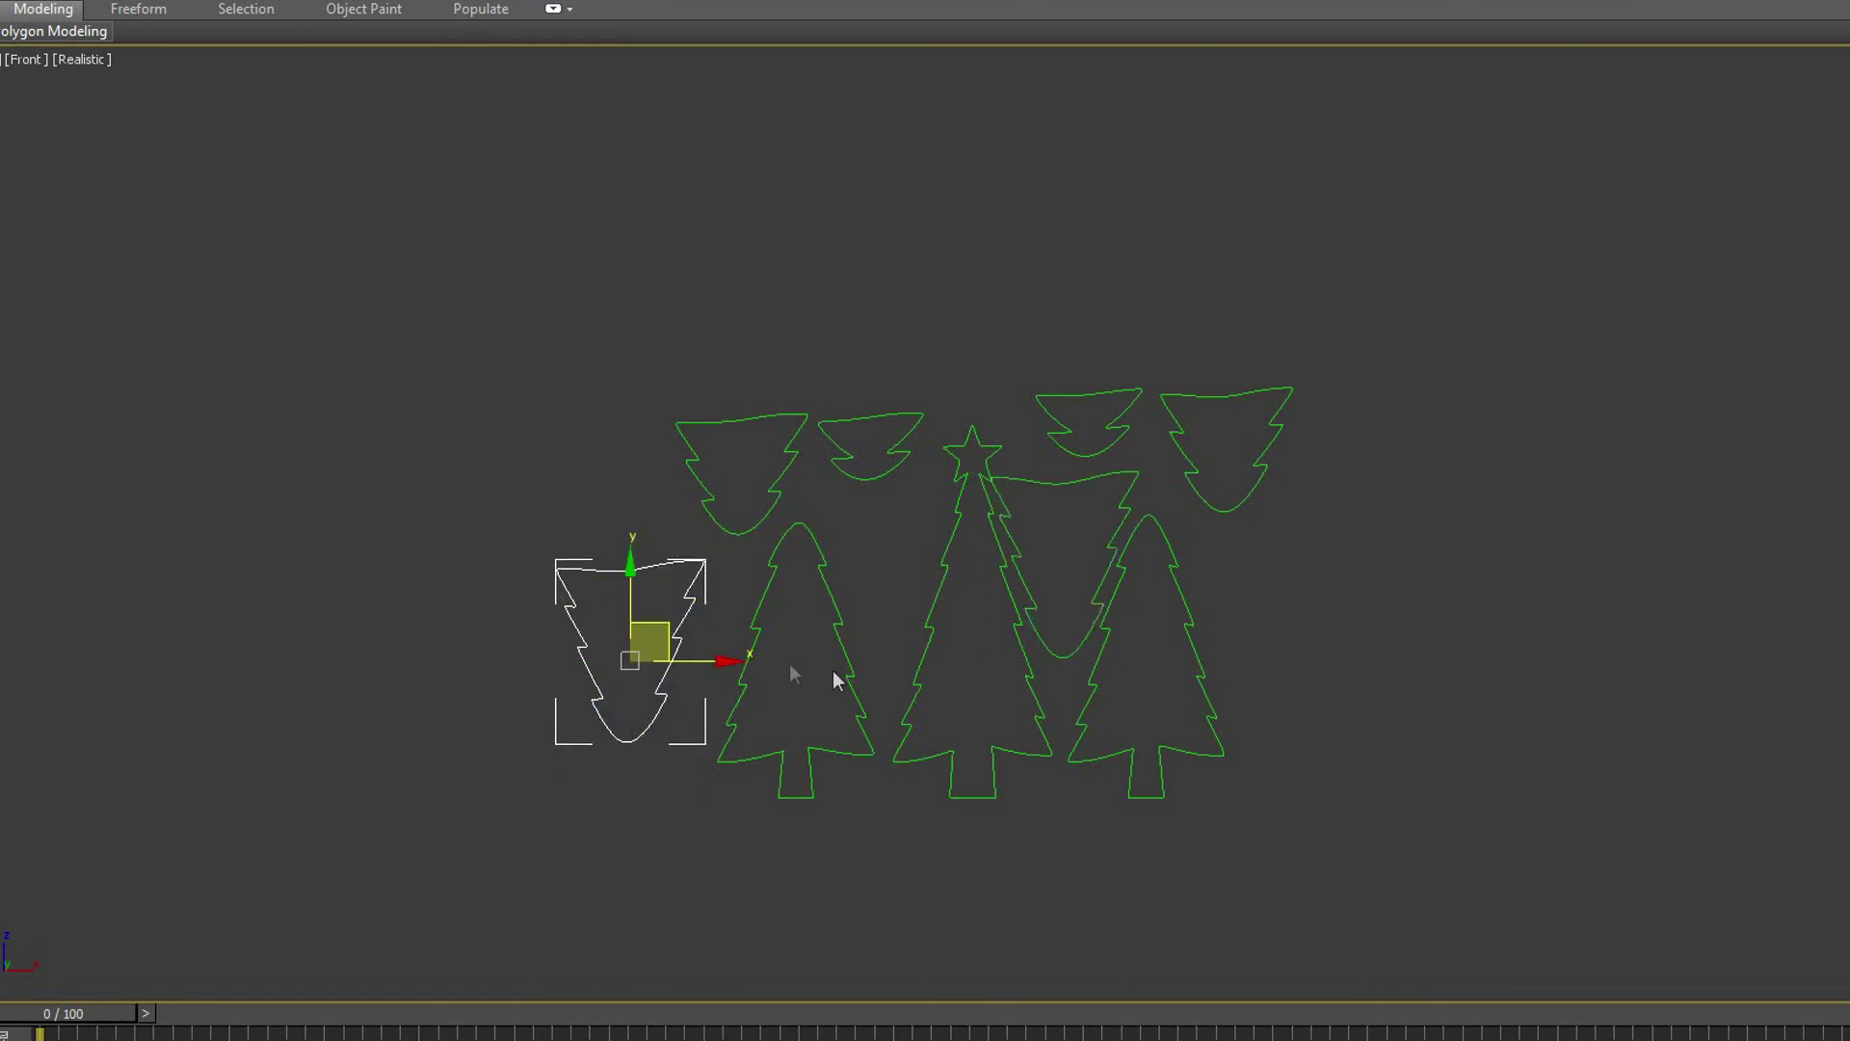
pyautogui.moveTo(663, 631); pyautogui.dragTo(900, 565)
# Move the left trunked tree and the inverted outline above it slightly left and down, clear of the neighbouring inverted outline.
pyautogui.moveTo(870, 802); pyautogui.dragTo(882, 827)
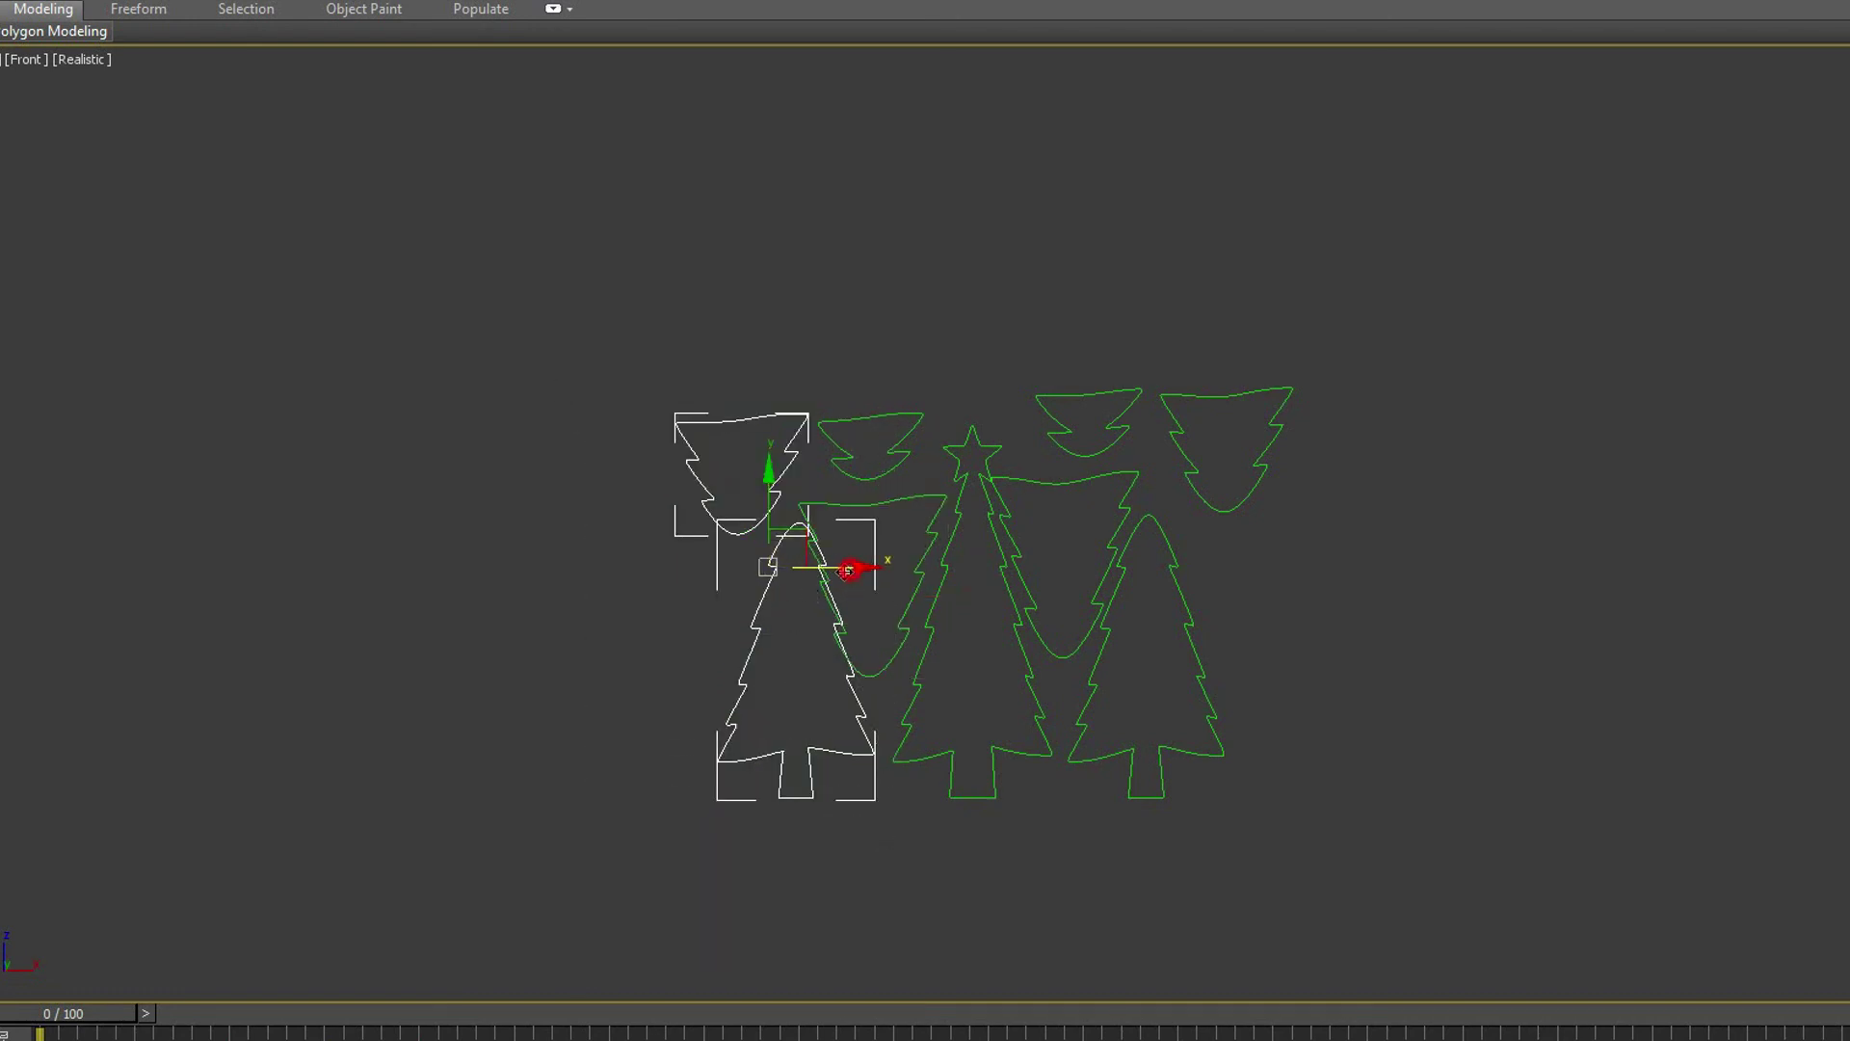
pyautogui.moveTo(849, 574); pyautogui.dragTo(782, 559)
pyautogui.click(790, 394)
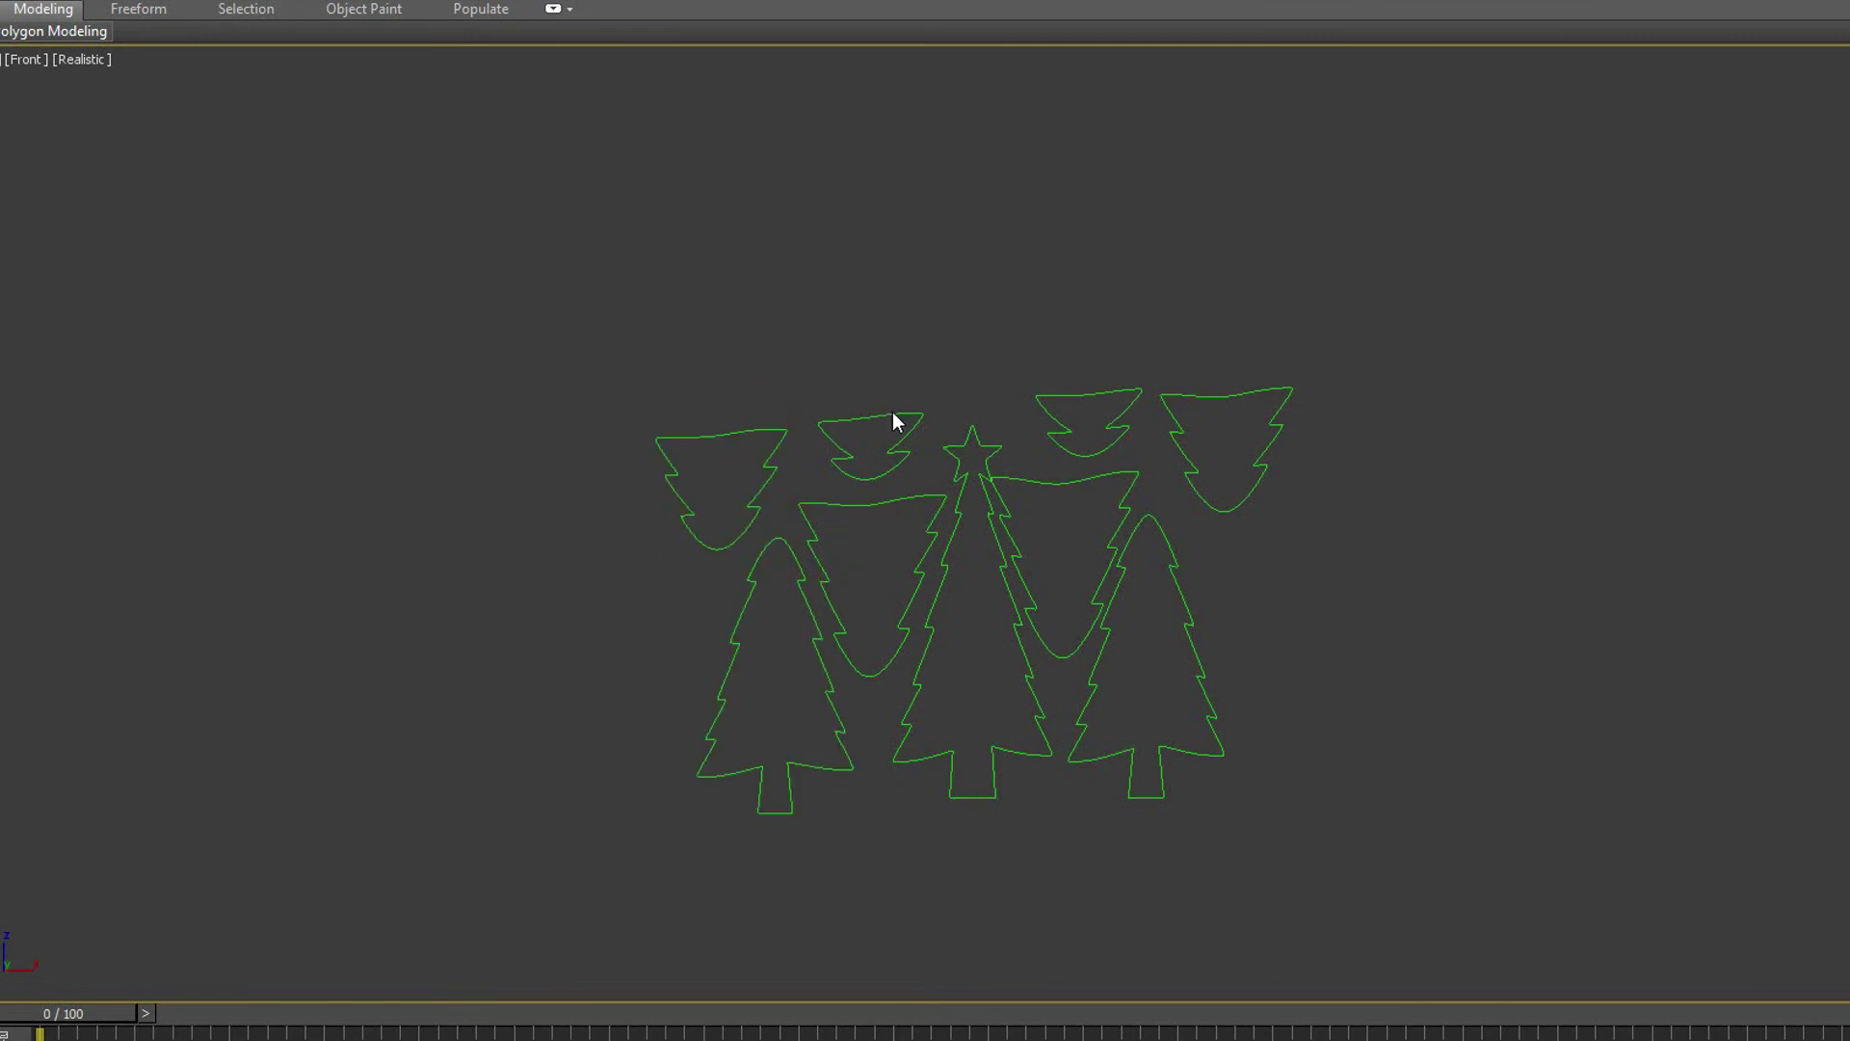
# Move the small inverted outline left of the star closer to it, then shift the upper-left inverted outline up and right.
pyautogui.moveTo(894, 421); pyautogui.dragTo(916, 425)
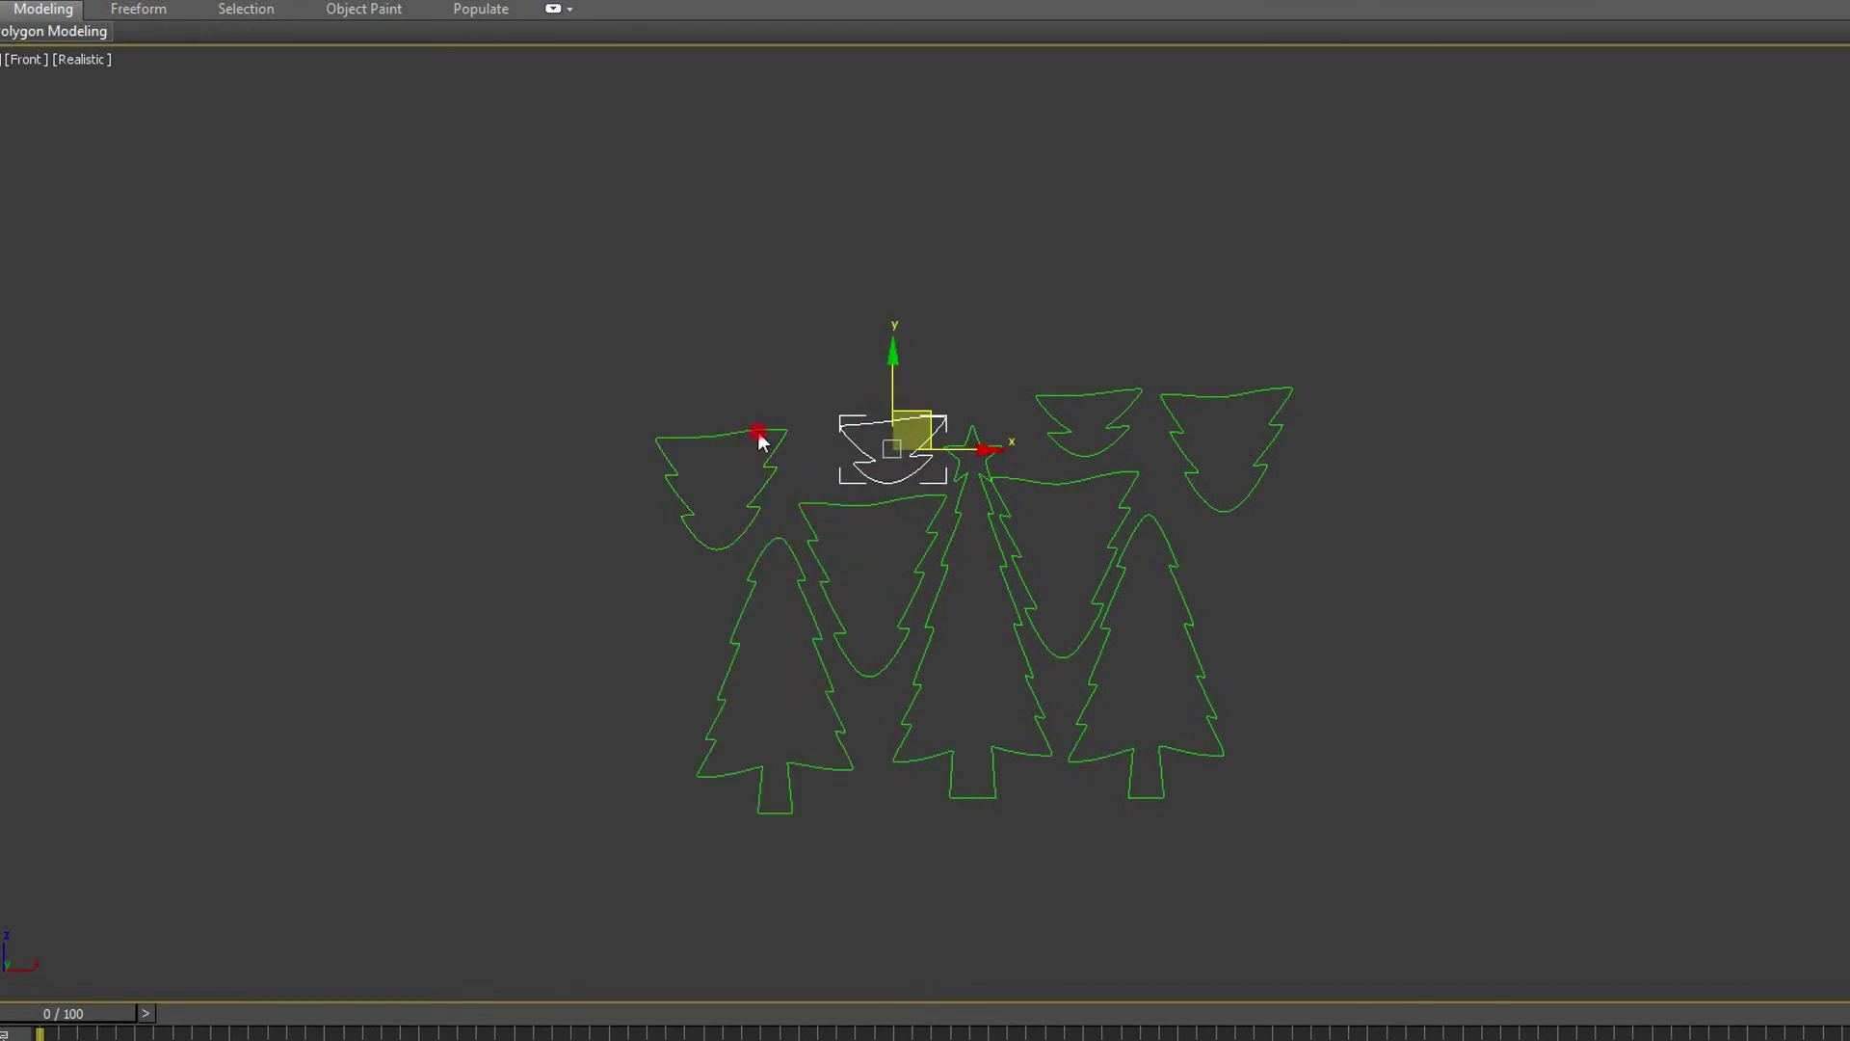
pyautogui.click(760, 433)
pyautogui.moveTo(768, 425); pyautogui.dragTo(813, 387)
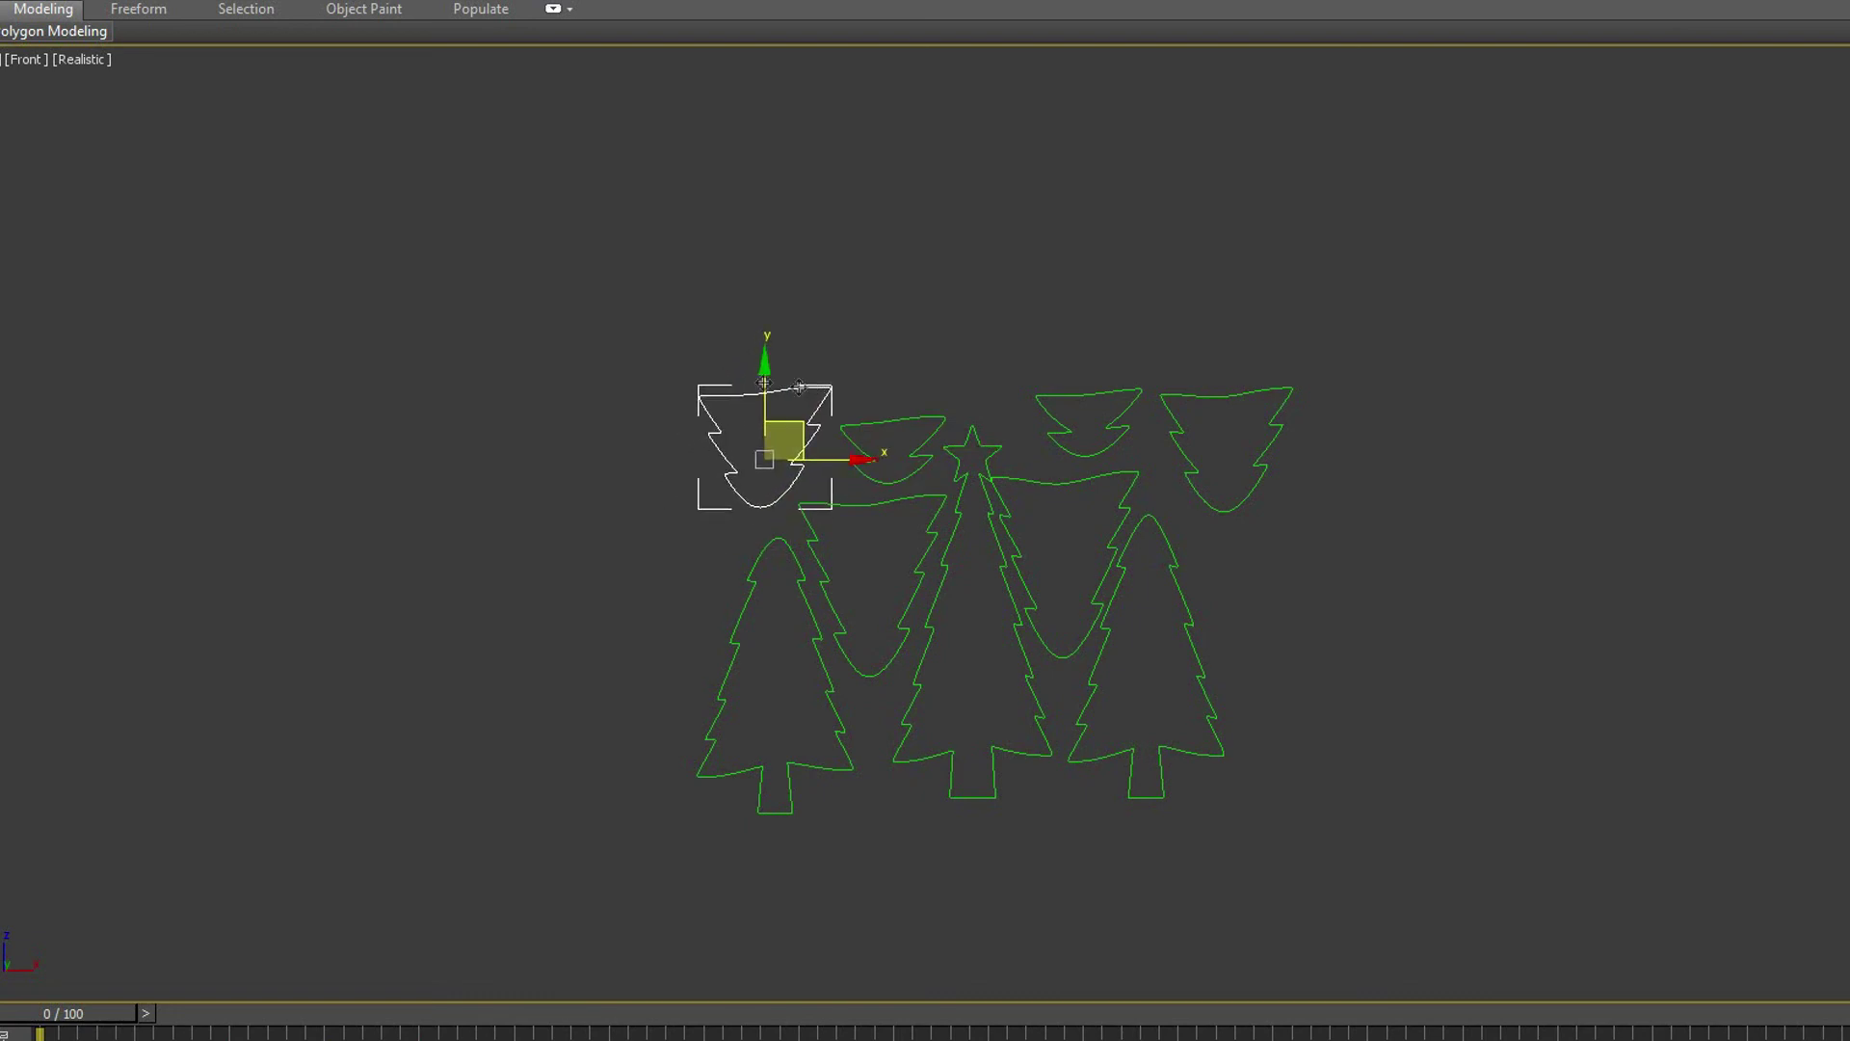
pyautogui.click(633, 372)
# Move the right trunked tree and the inverted outline beside it slightly right and down, clear of the star-topped tree.
pyautogui.moveTo(1170, 699); pyautogui.dragTo(1129, 691, button='middle')
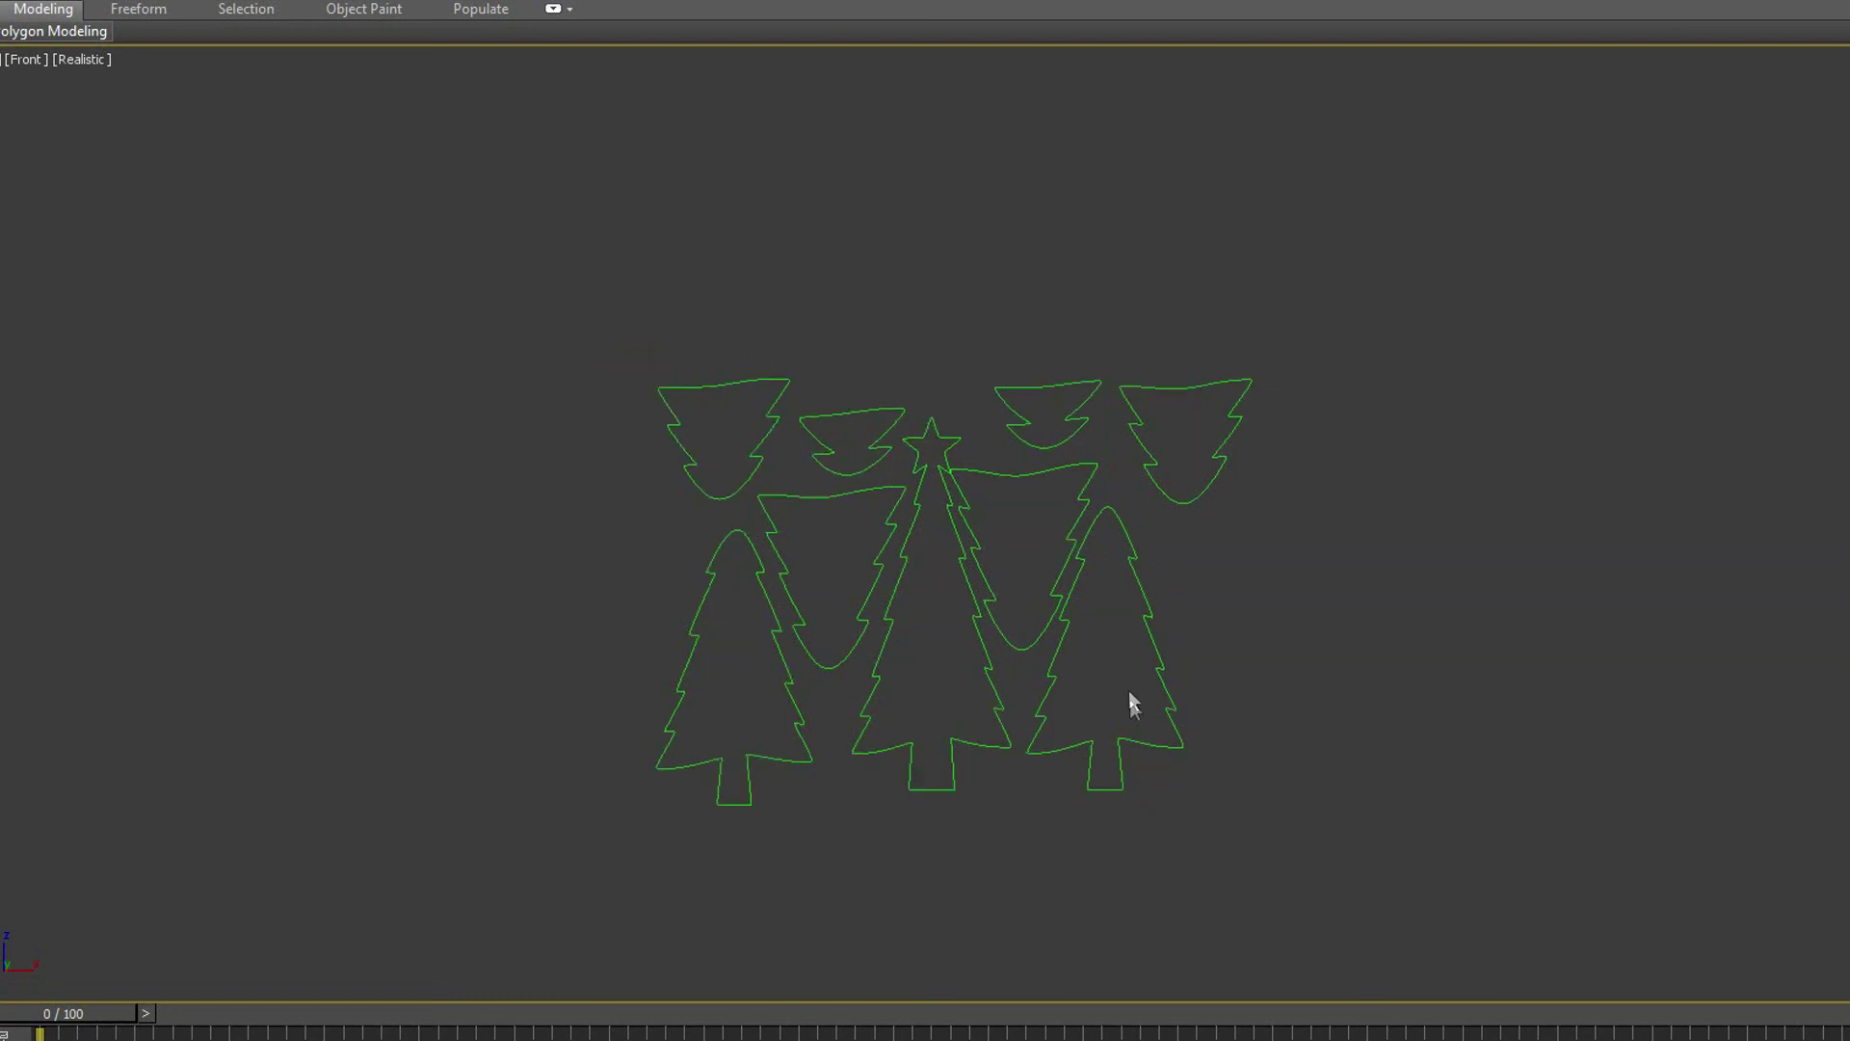
pyautogui.click(1024, 640)
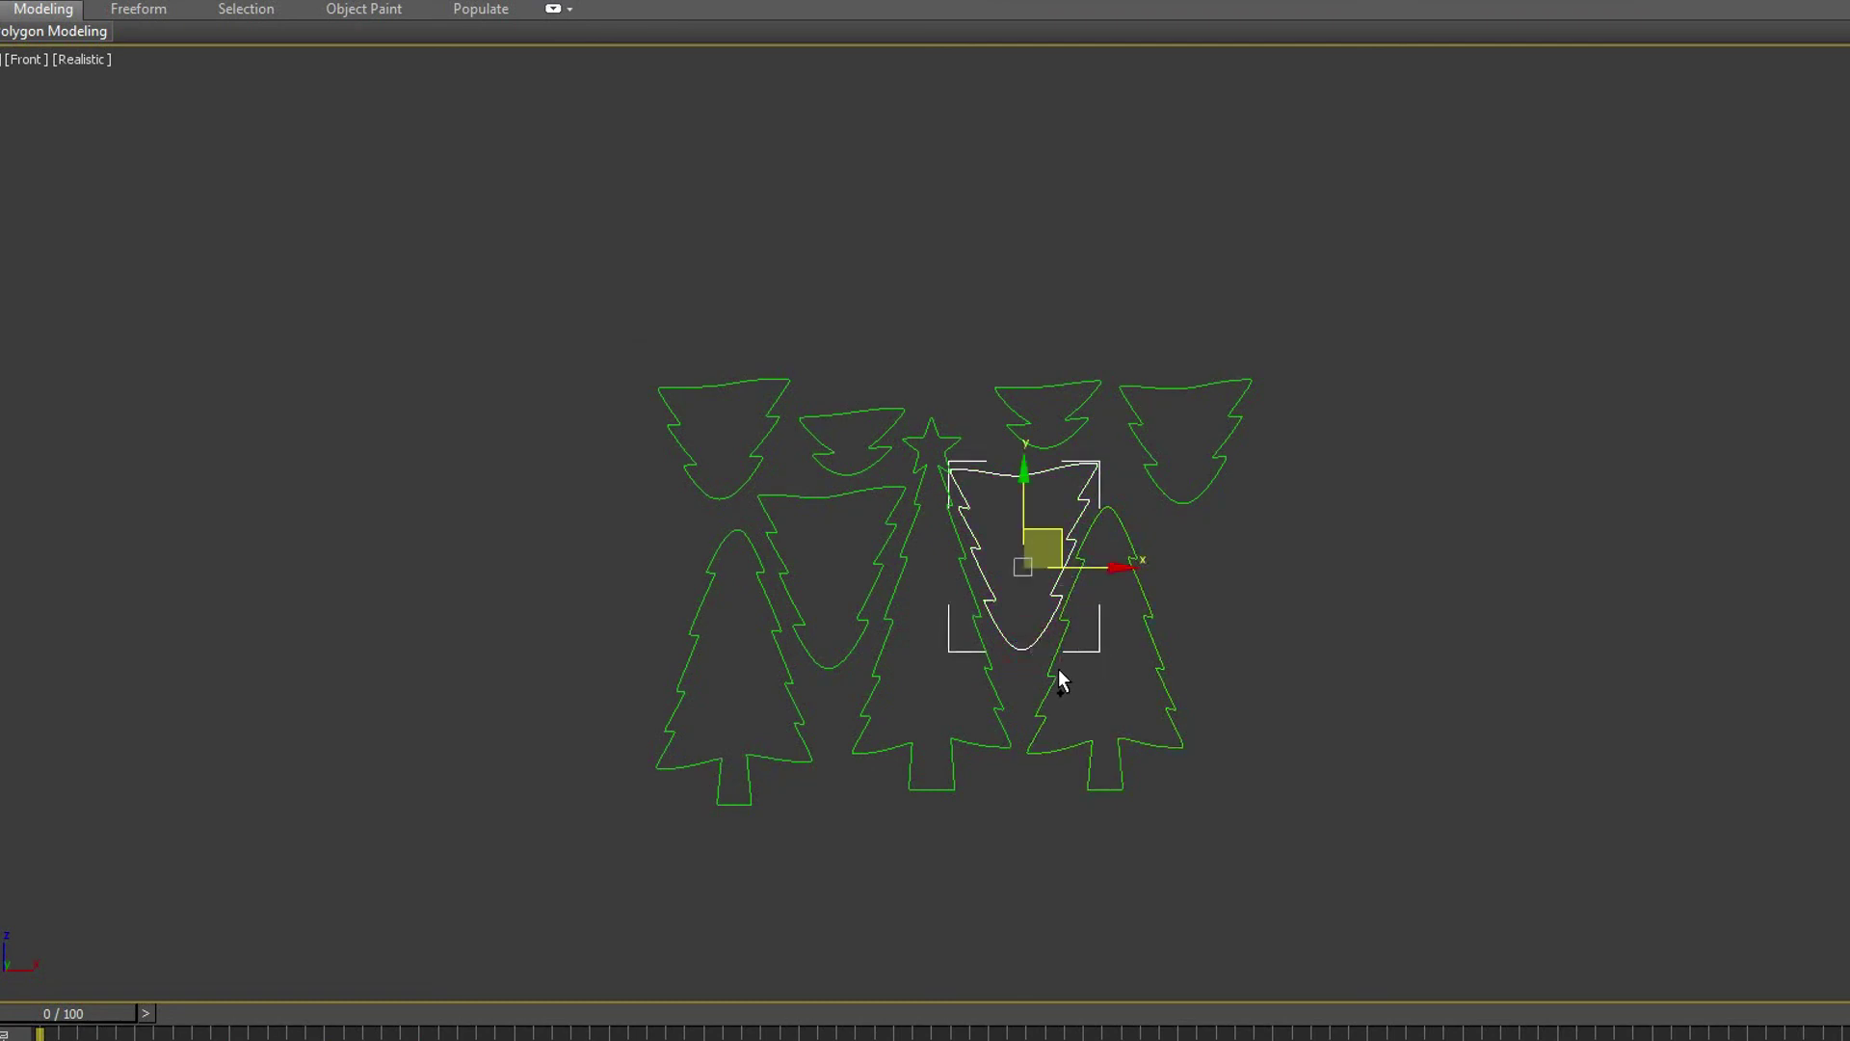
pyautogui.keyDown('ctrl'); pyautogui.click(1058, 669); pyautogui.keyUp('ctrl')
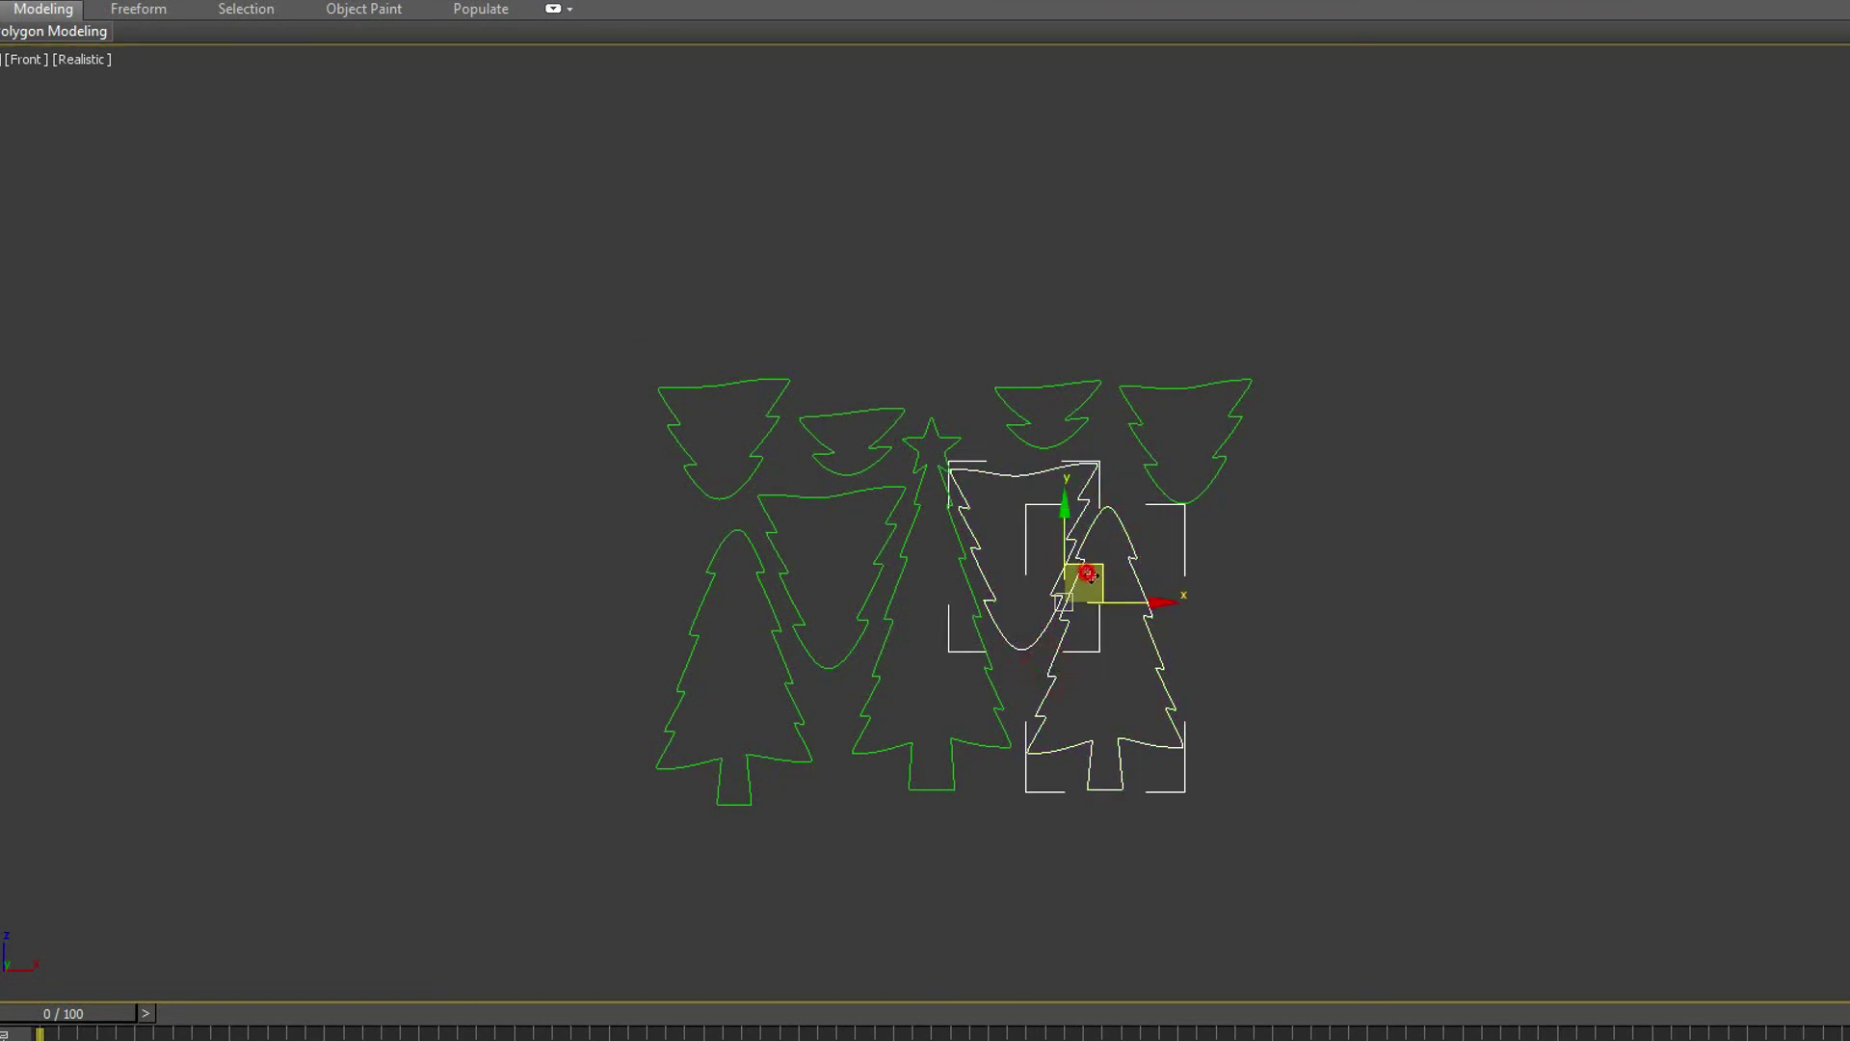
pyautogui.moveTo(1071, 570); pyautogui.dragTo(1093, 584)
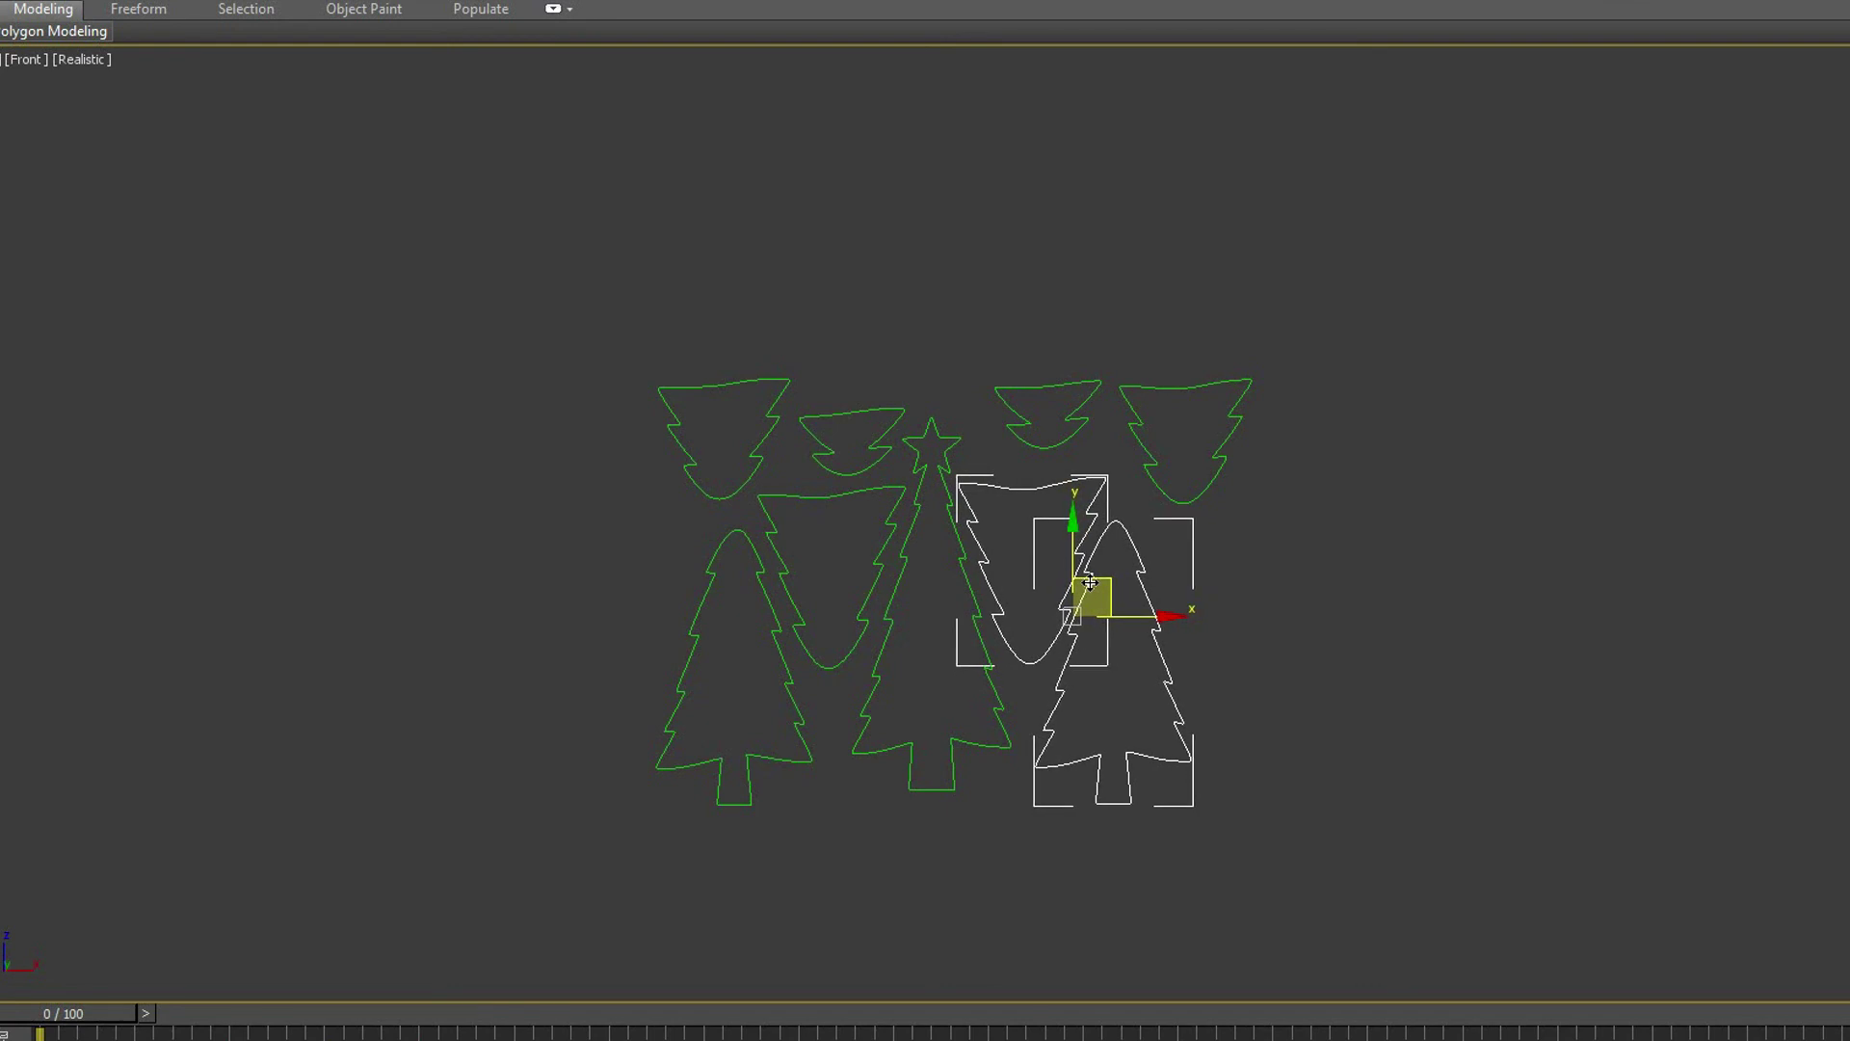
pyautogui.click(1193, 618)
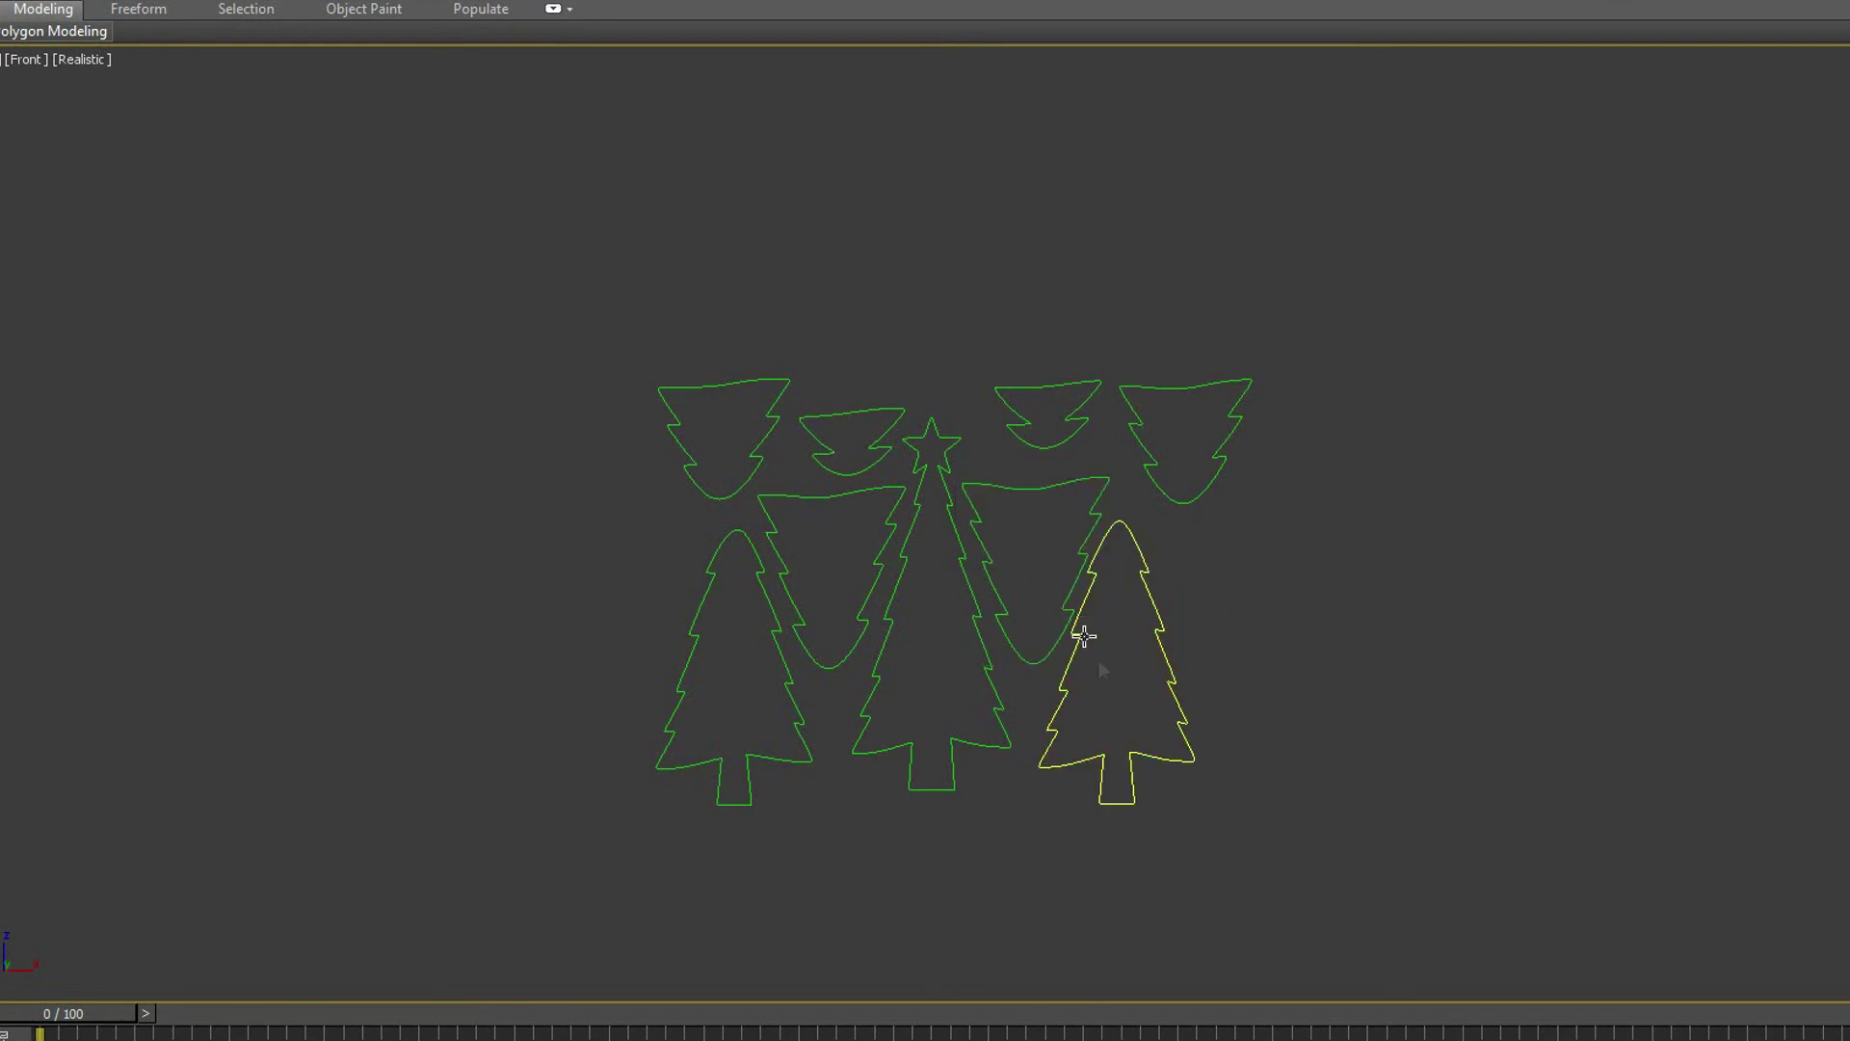
# Separate the right inverted outline and the right trunked tree by nudging them apart along X.
pyautogui.moveTo(1077, 632); pyautogui.dragTo(1003, 665, button='middle')
pyautogui.scroll(3, 1003, 665)
pyautogui.click(900, 646)
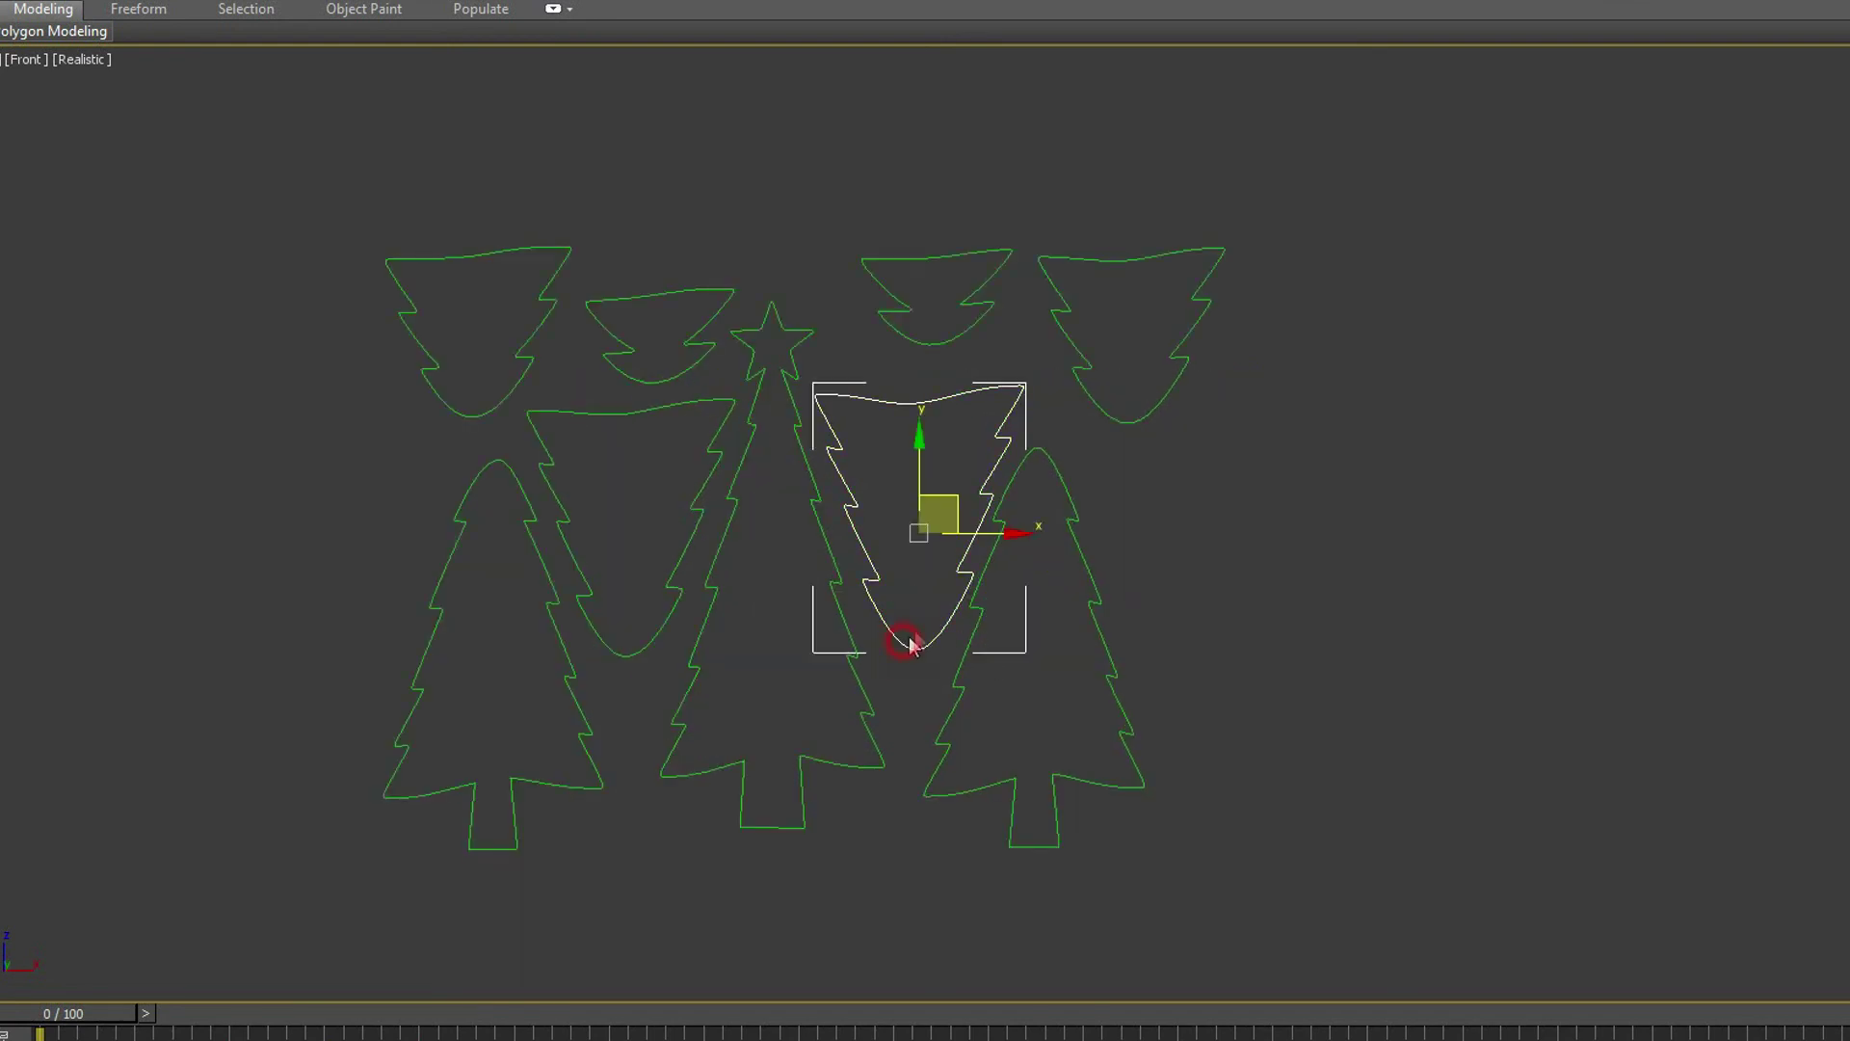
pyautogui.moveTo(977, 541); pyautogui.dragTo(974, 546)
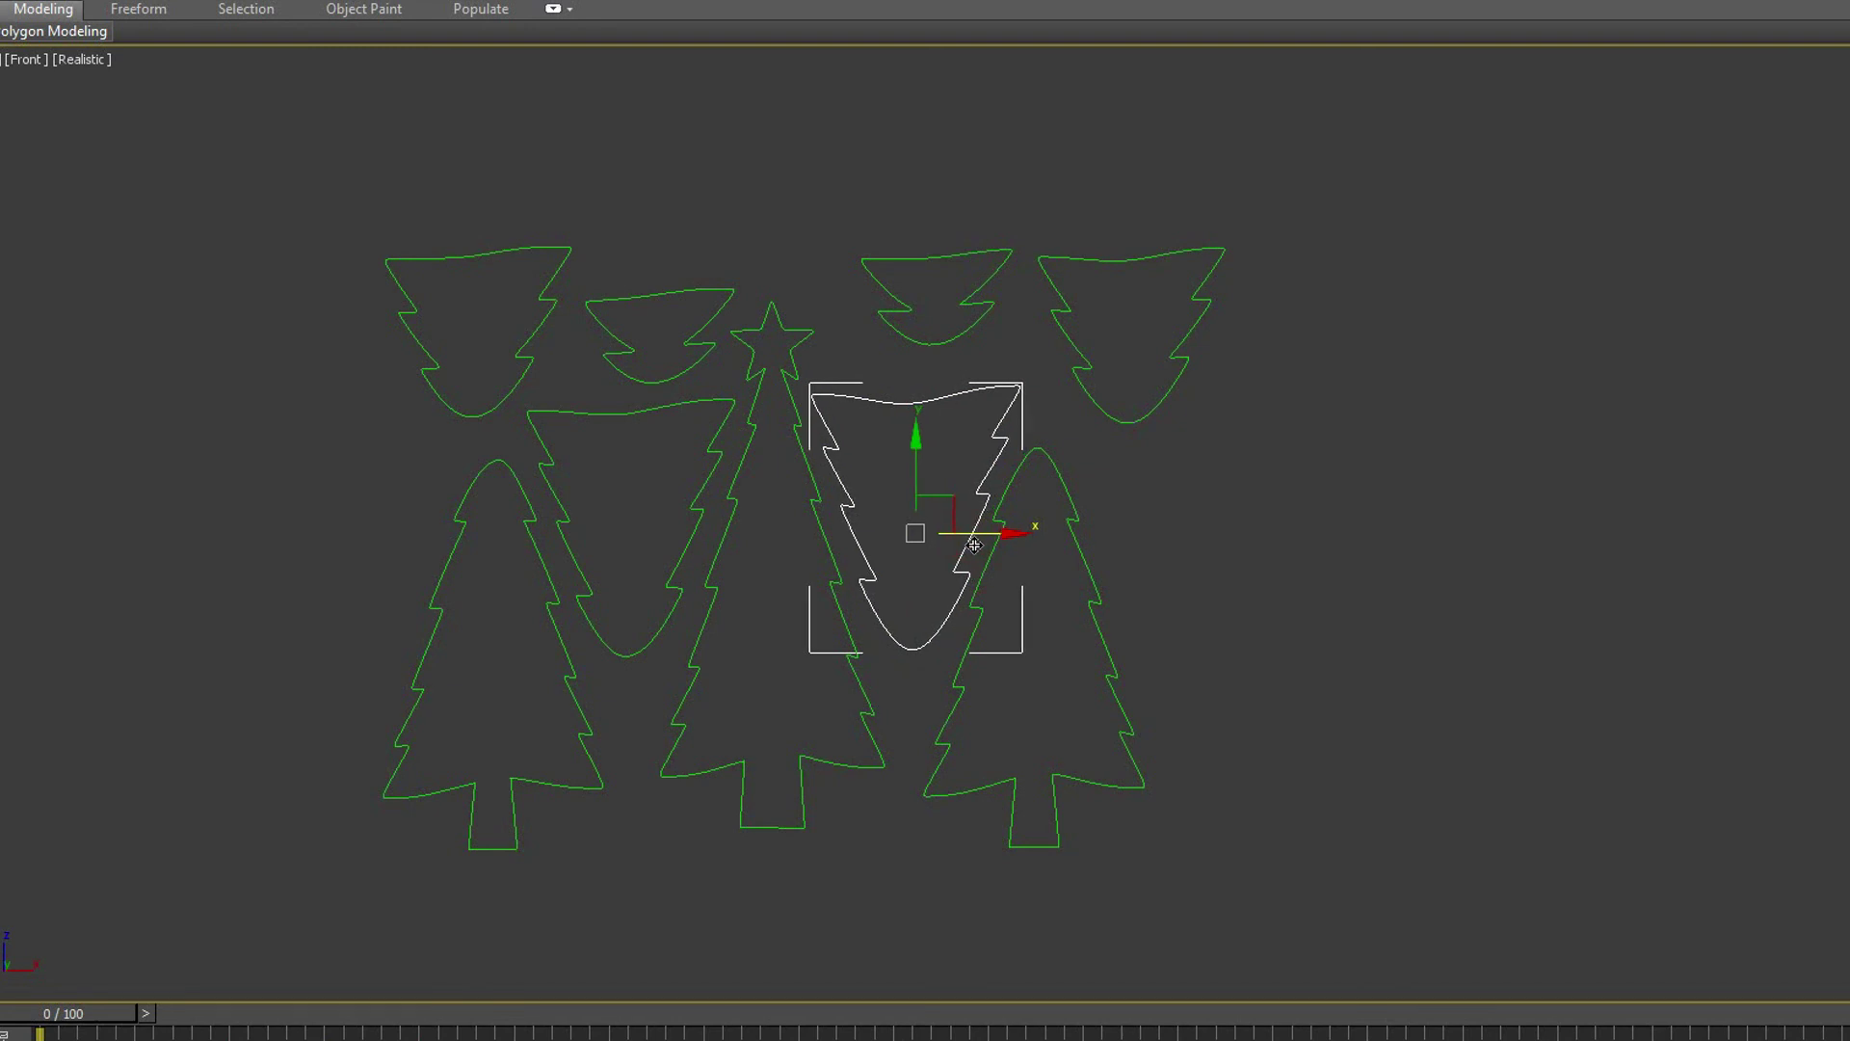
pyautogui.click(1093, 595)
pyautogui.moveTo(1102, 634); pyautogui.dragTo(1110, 636)
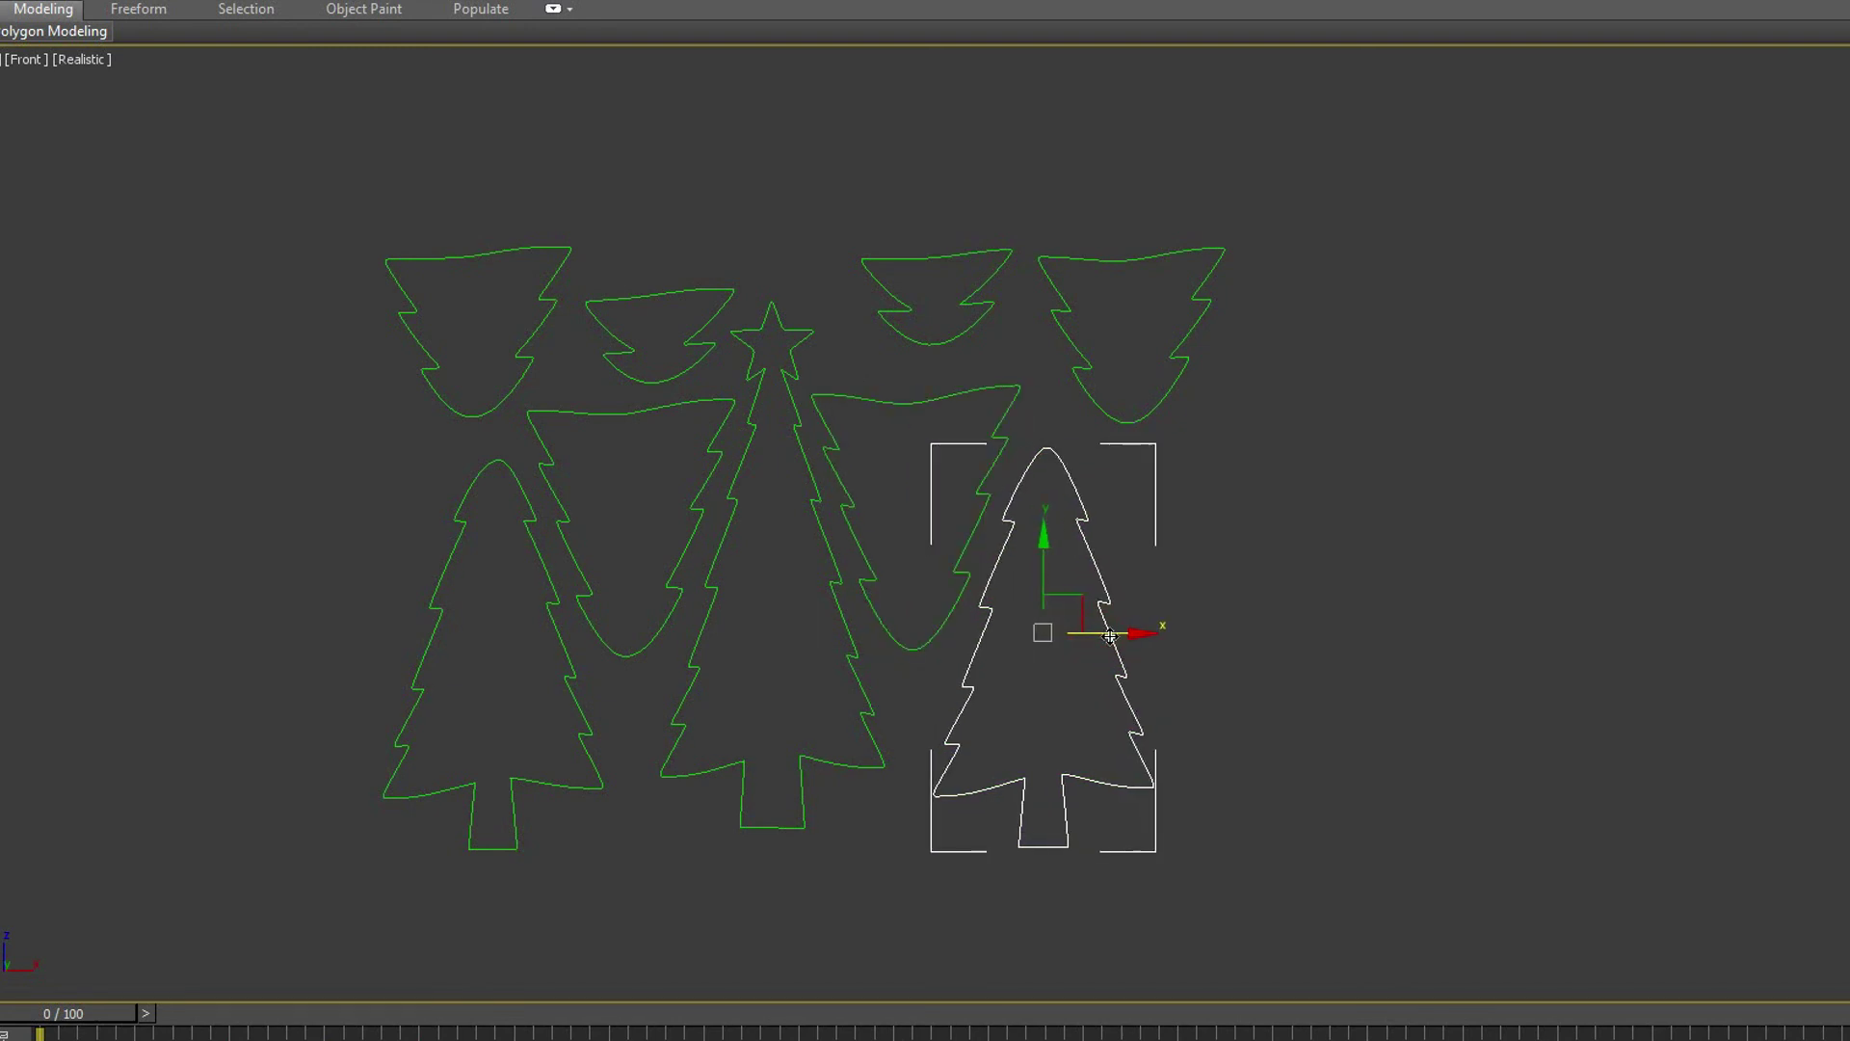
# Move the small inverted outline right of the star closer to it, shift the upper-right outline left, and clear the selection.
pyautogui.moveTo(1016, 400); pyautogui.dragTo(1023, 521, button='middle')
pyautogui.click(954, 463)
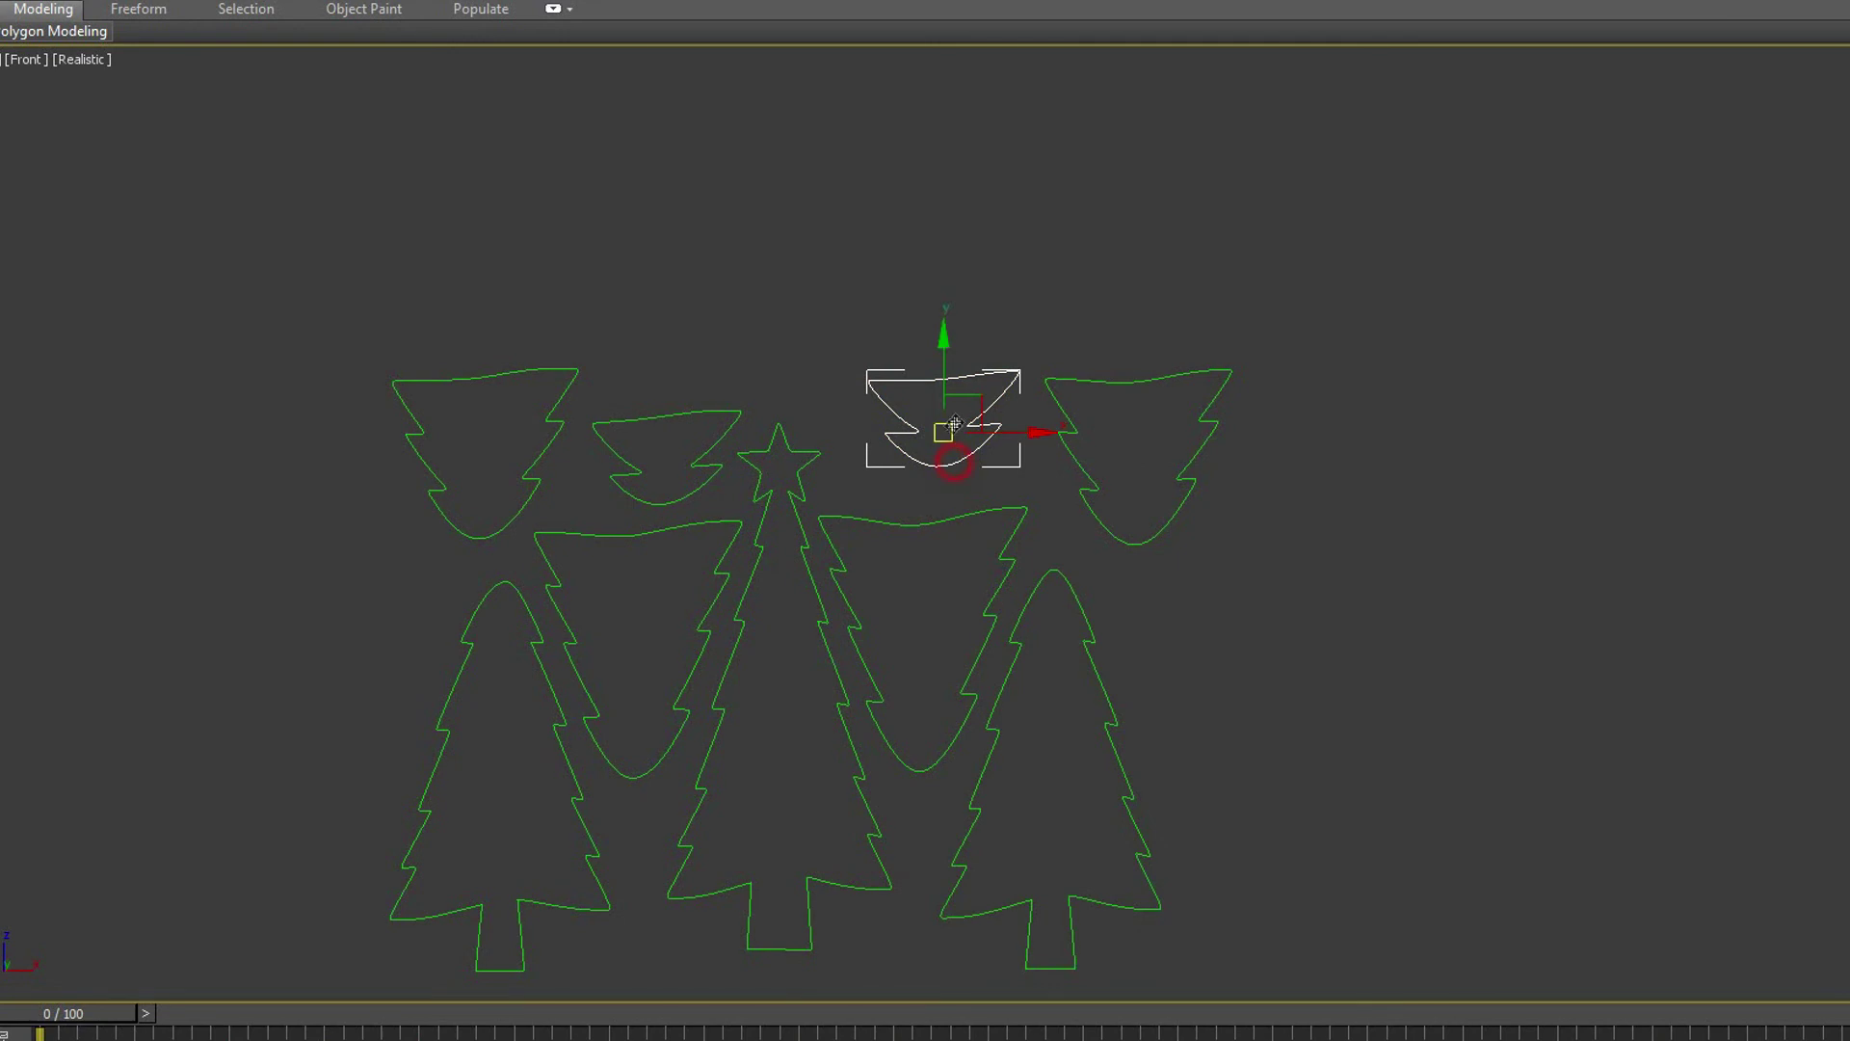
pyautogui.moveTo(971, 412); pyautogui.dragTo(923, 440)
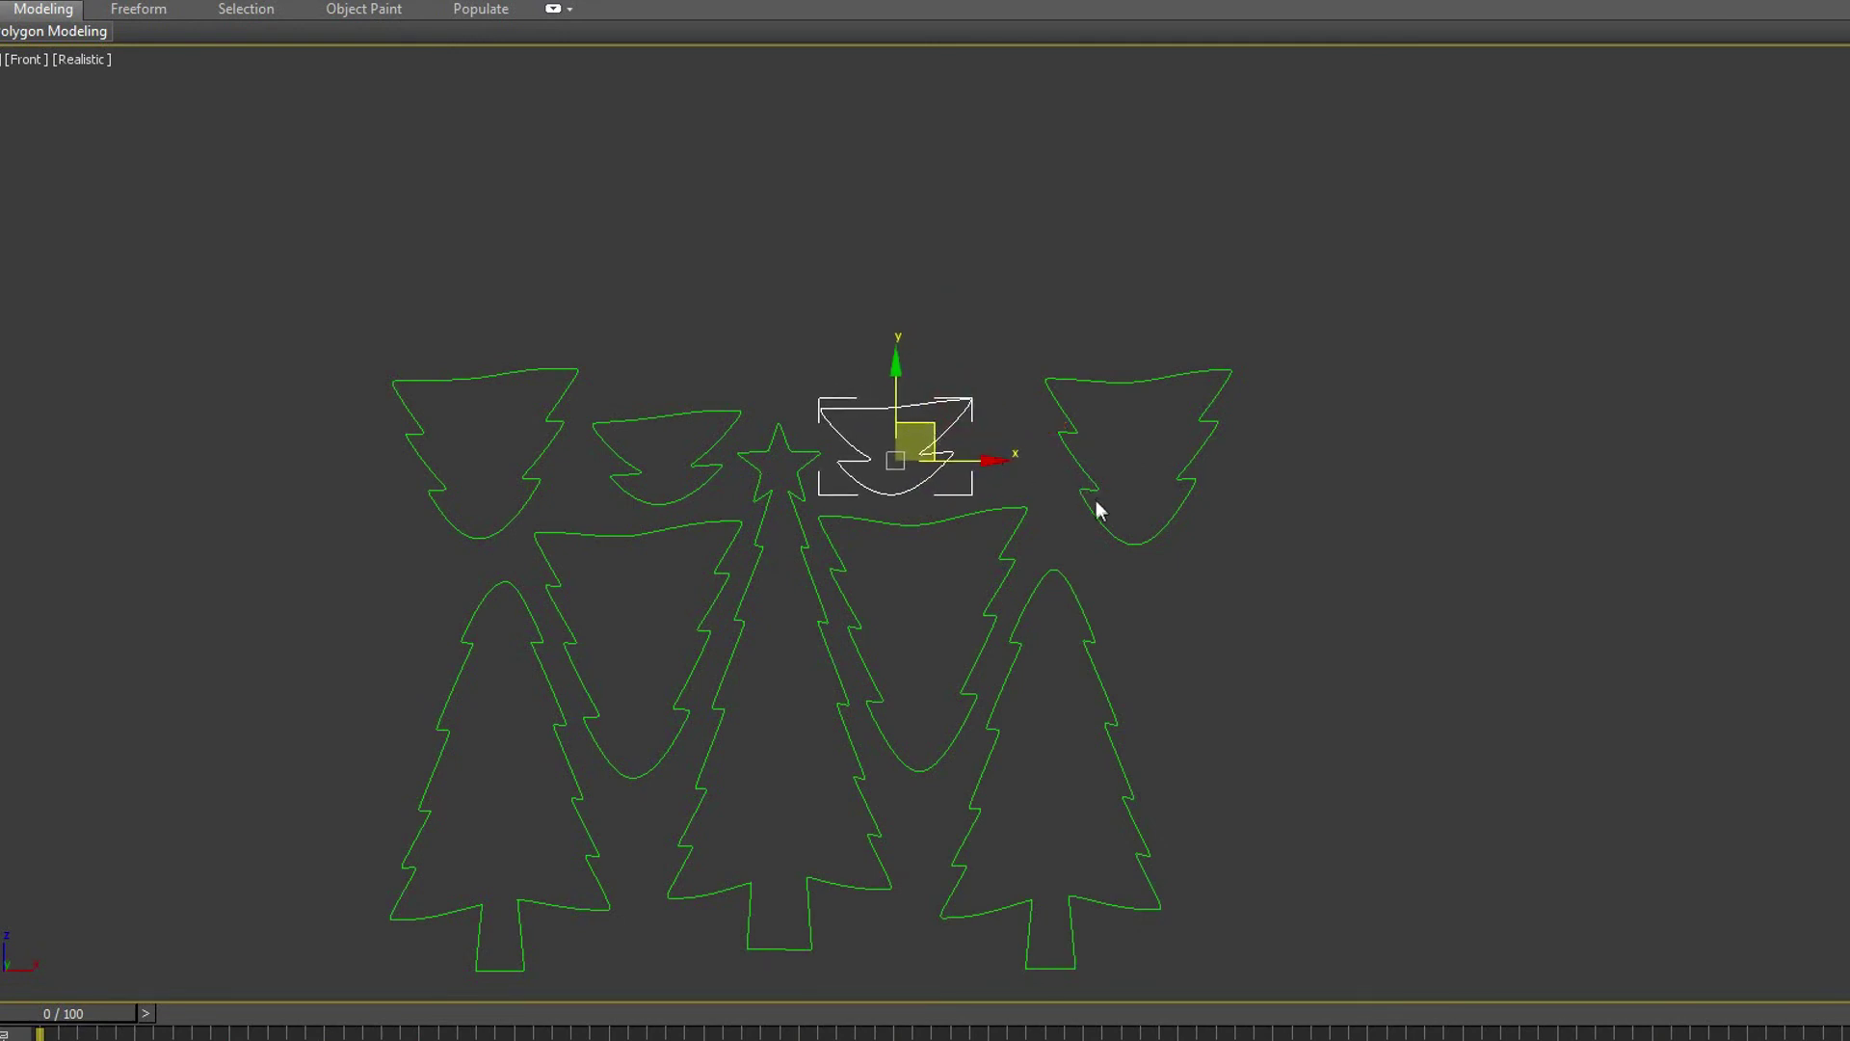
pyautogui.click(1085, 502)
pyautogui.moveTo(1173, 447); pyautogui.dragTo(1130, 447)
pyautogui.click(1358, 560)
pyautogui.scroll(-2, 1349, 590)
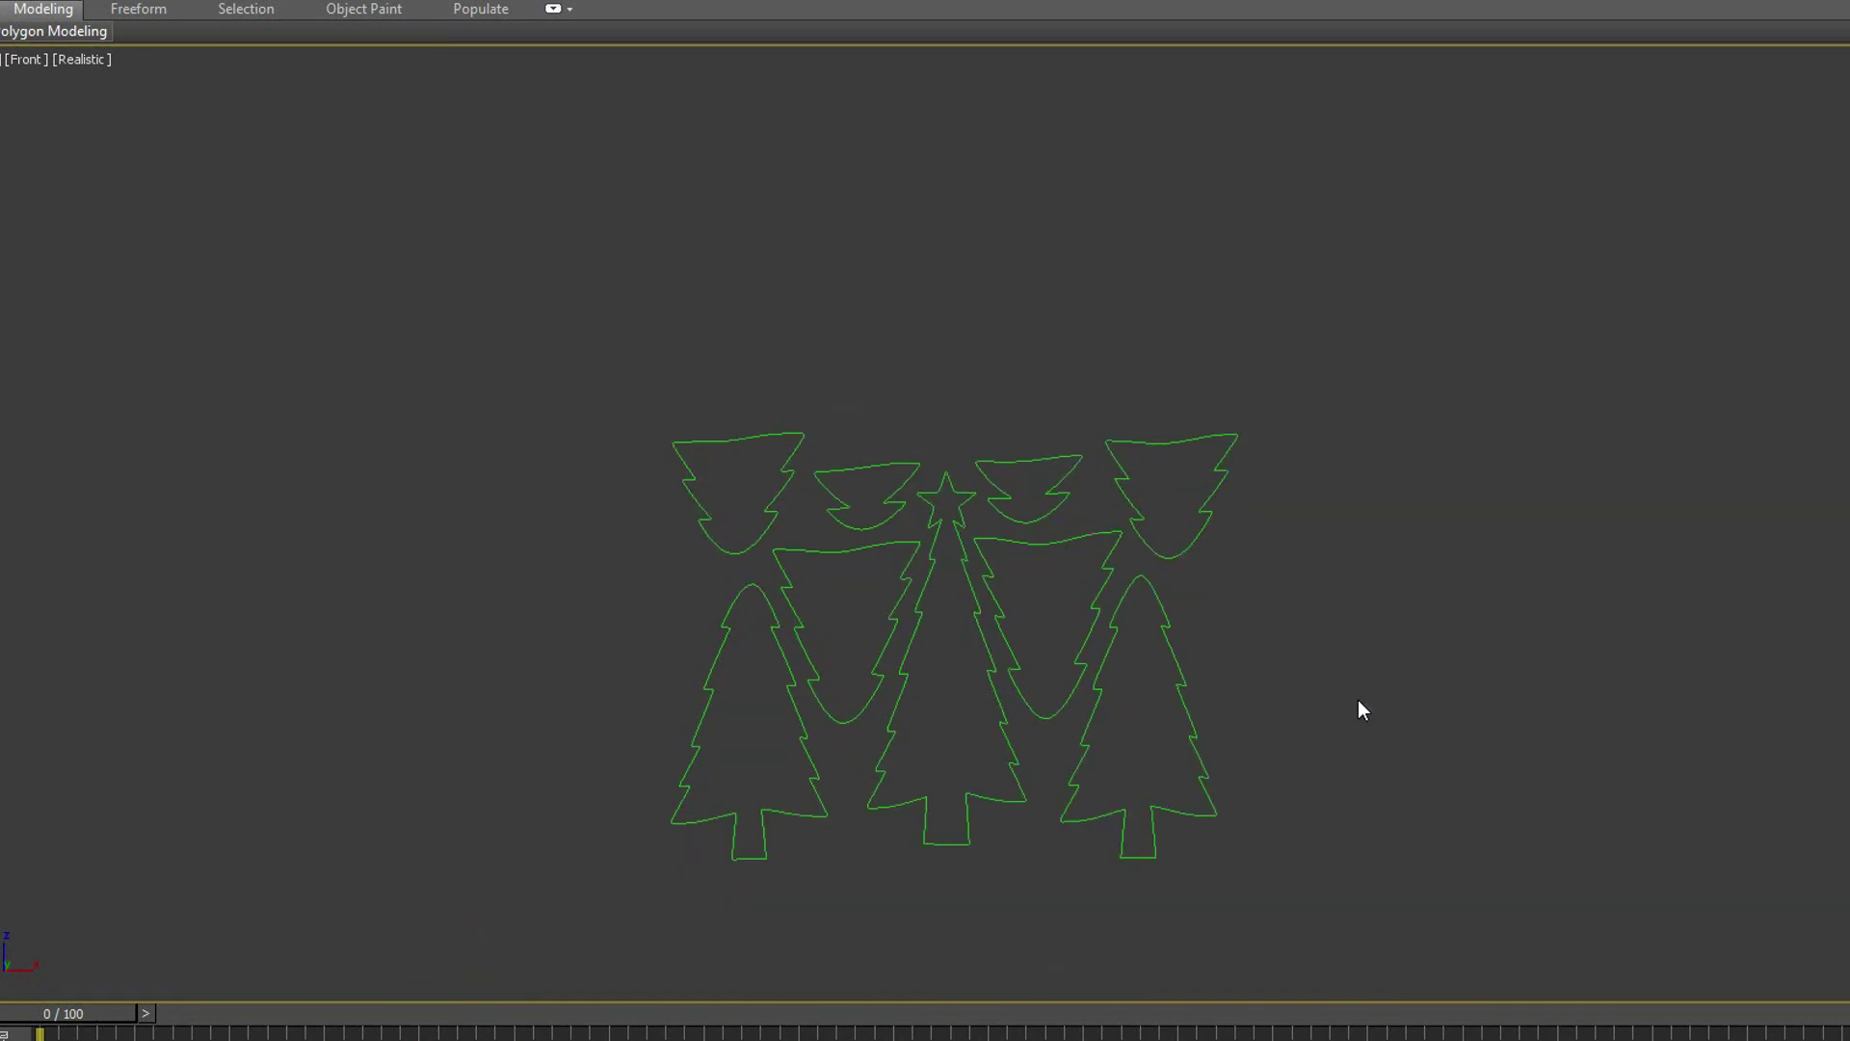
# Draw a rectangle spline about 133 mm long and 168 mm wide around all nine outlines.
pyautogui.click(1688, 135)
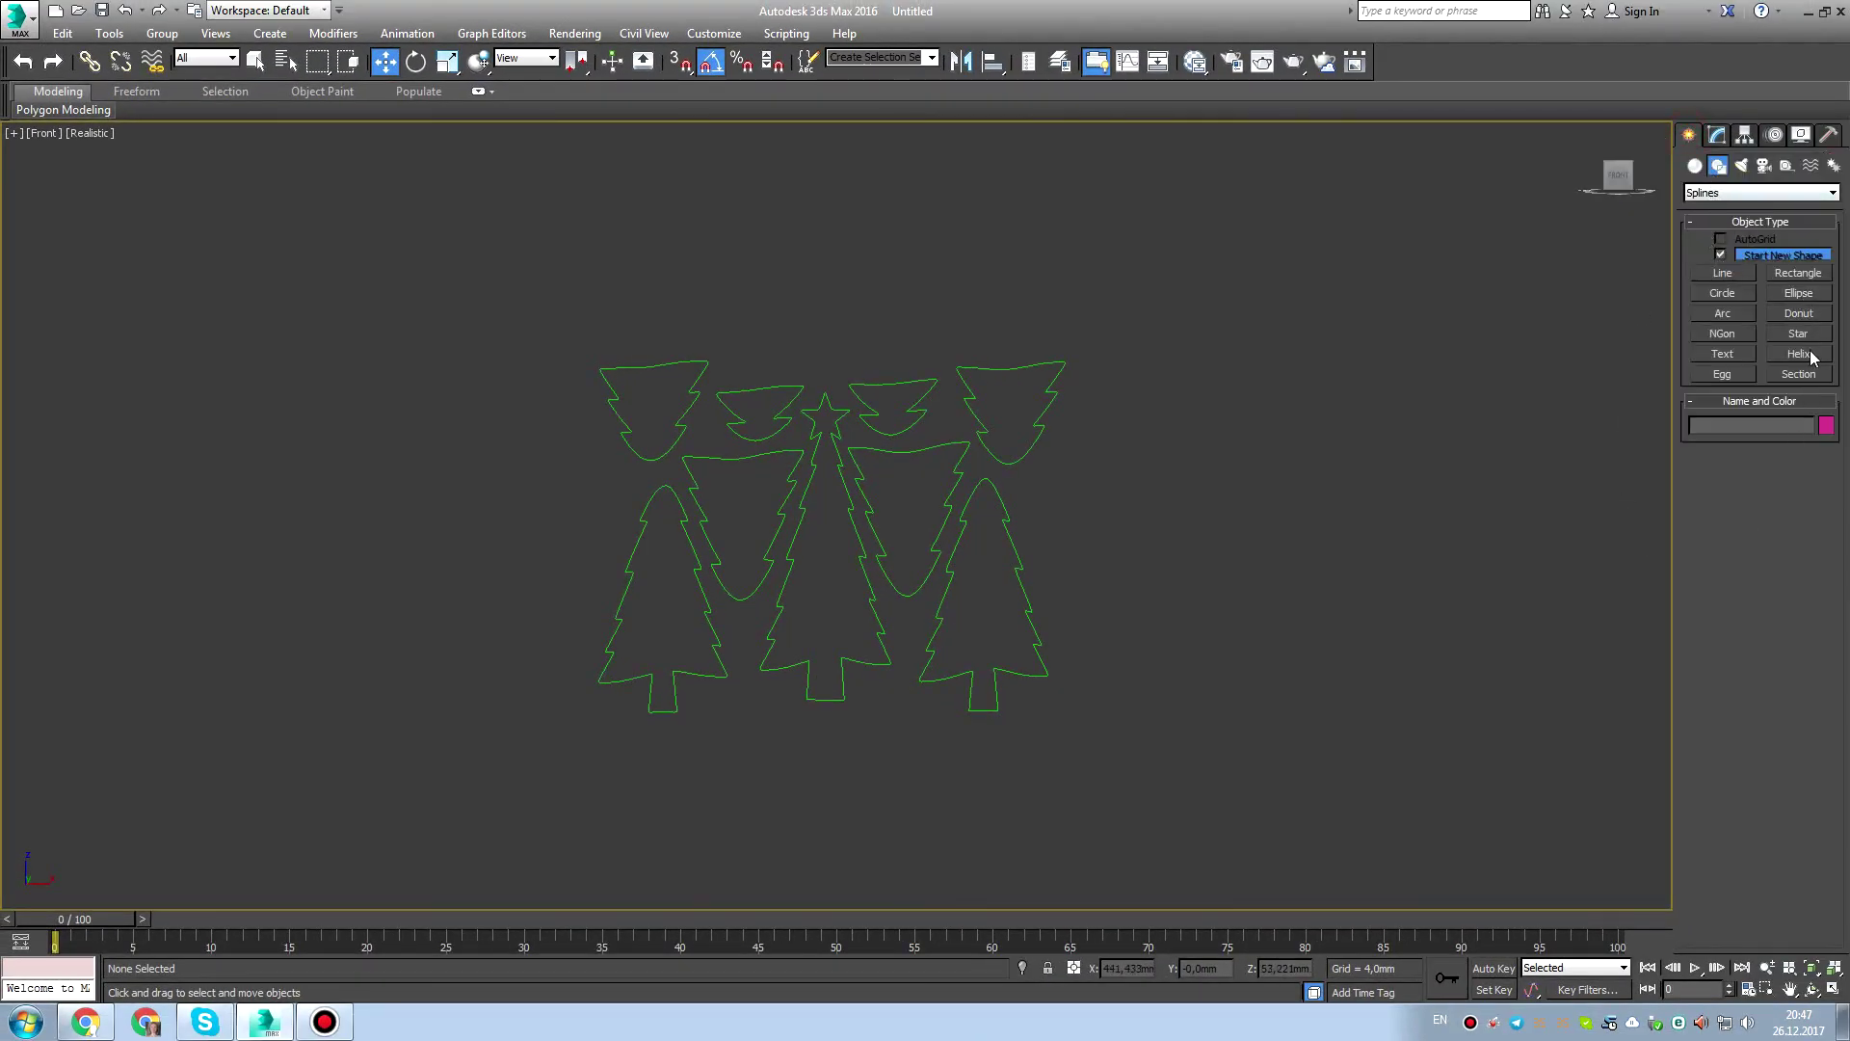
pyautogui.click(1811, 275)
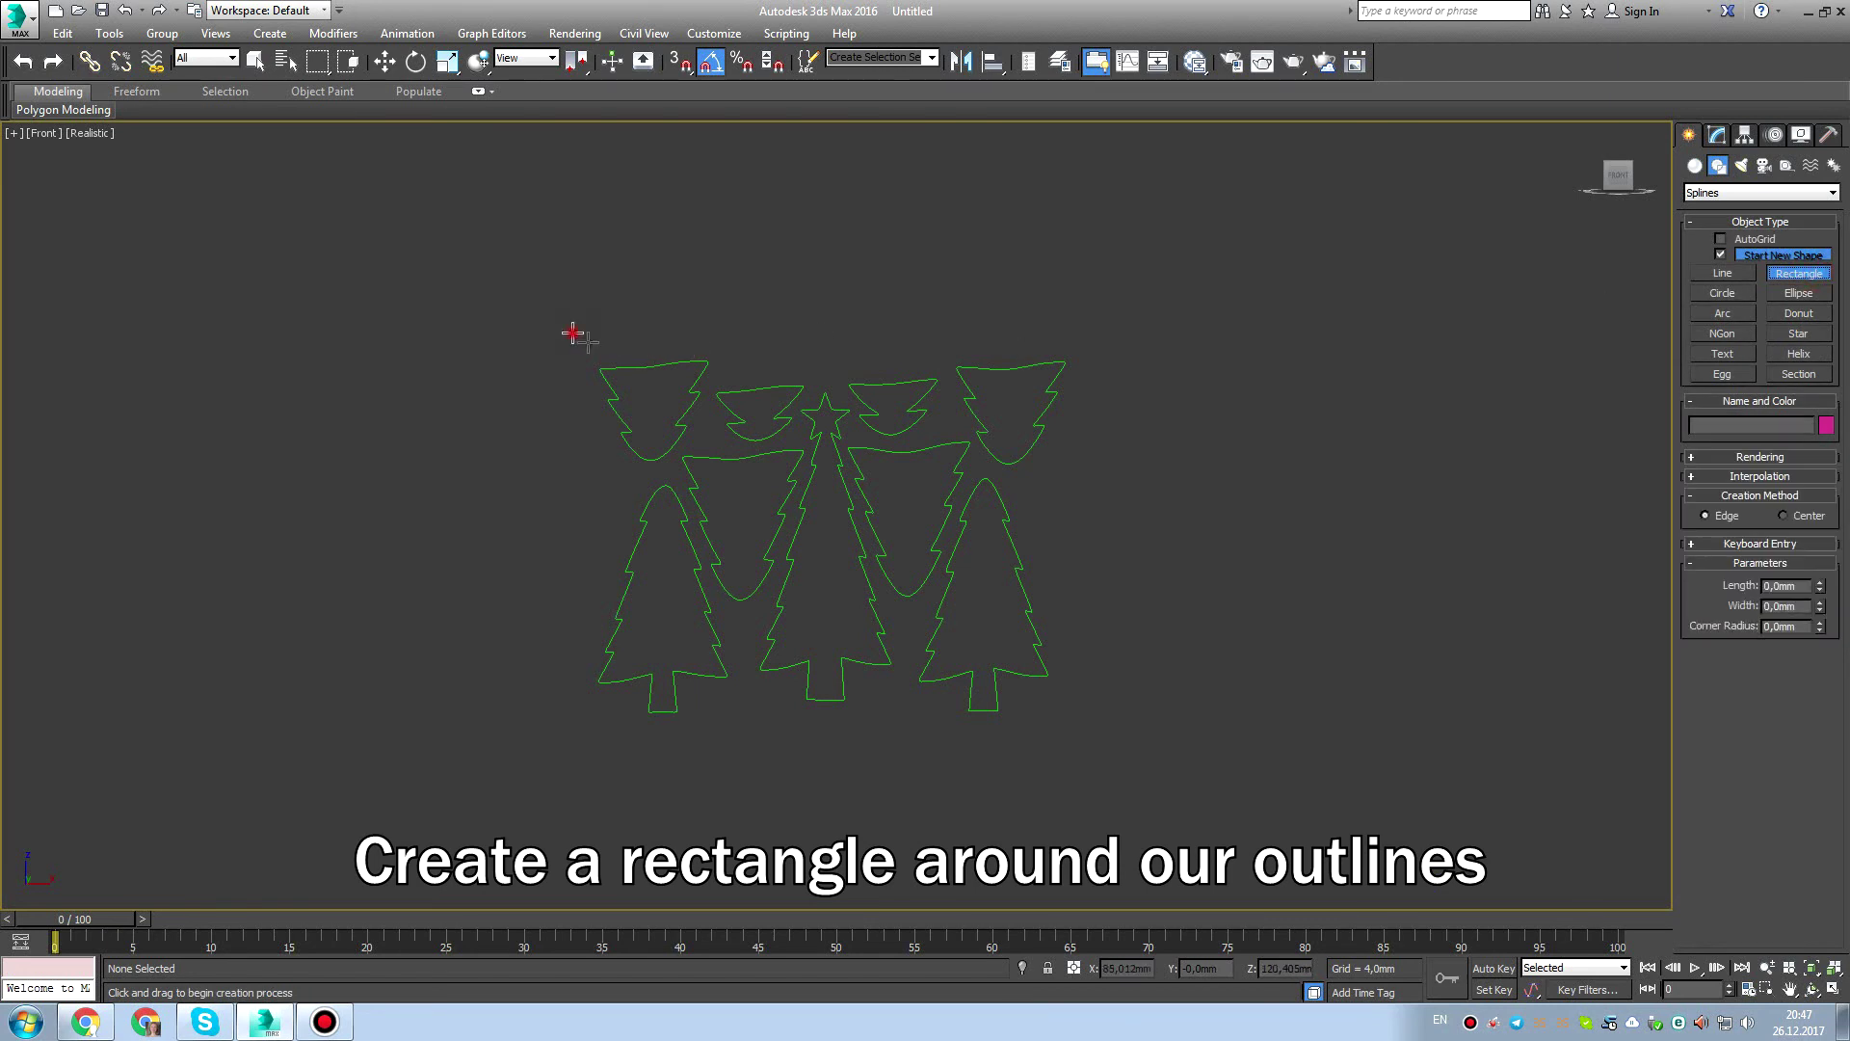
pyautogui.moveTo(572, 334); pyautogui.dragTo(1087, 739)
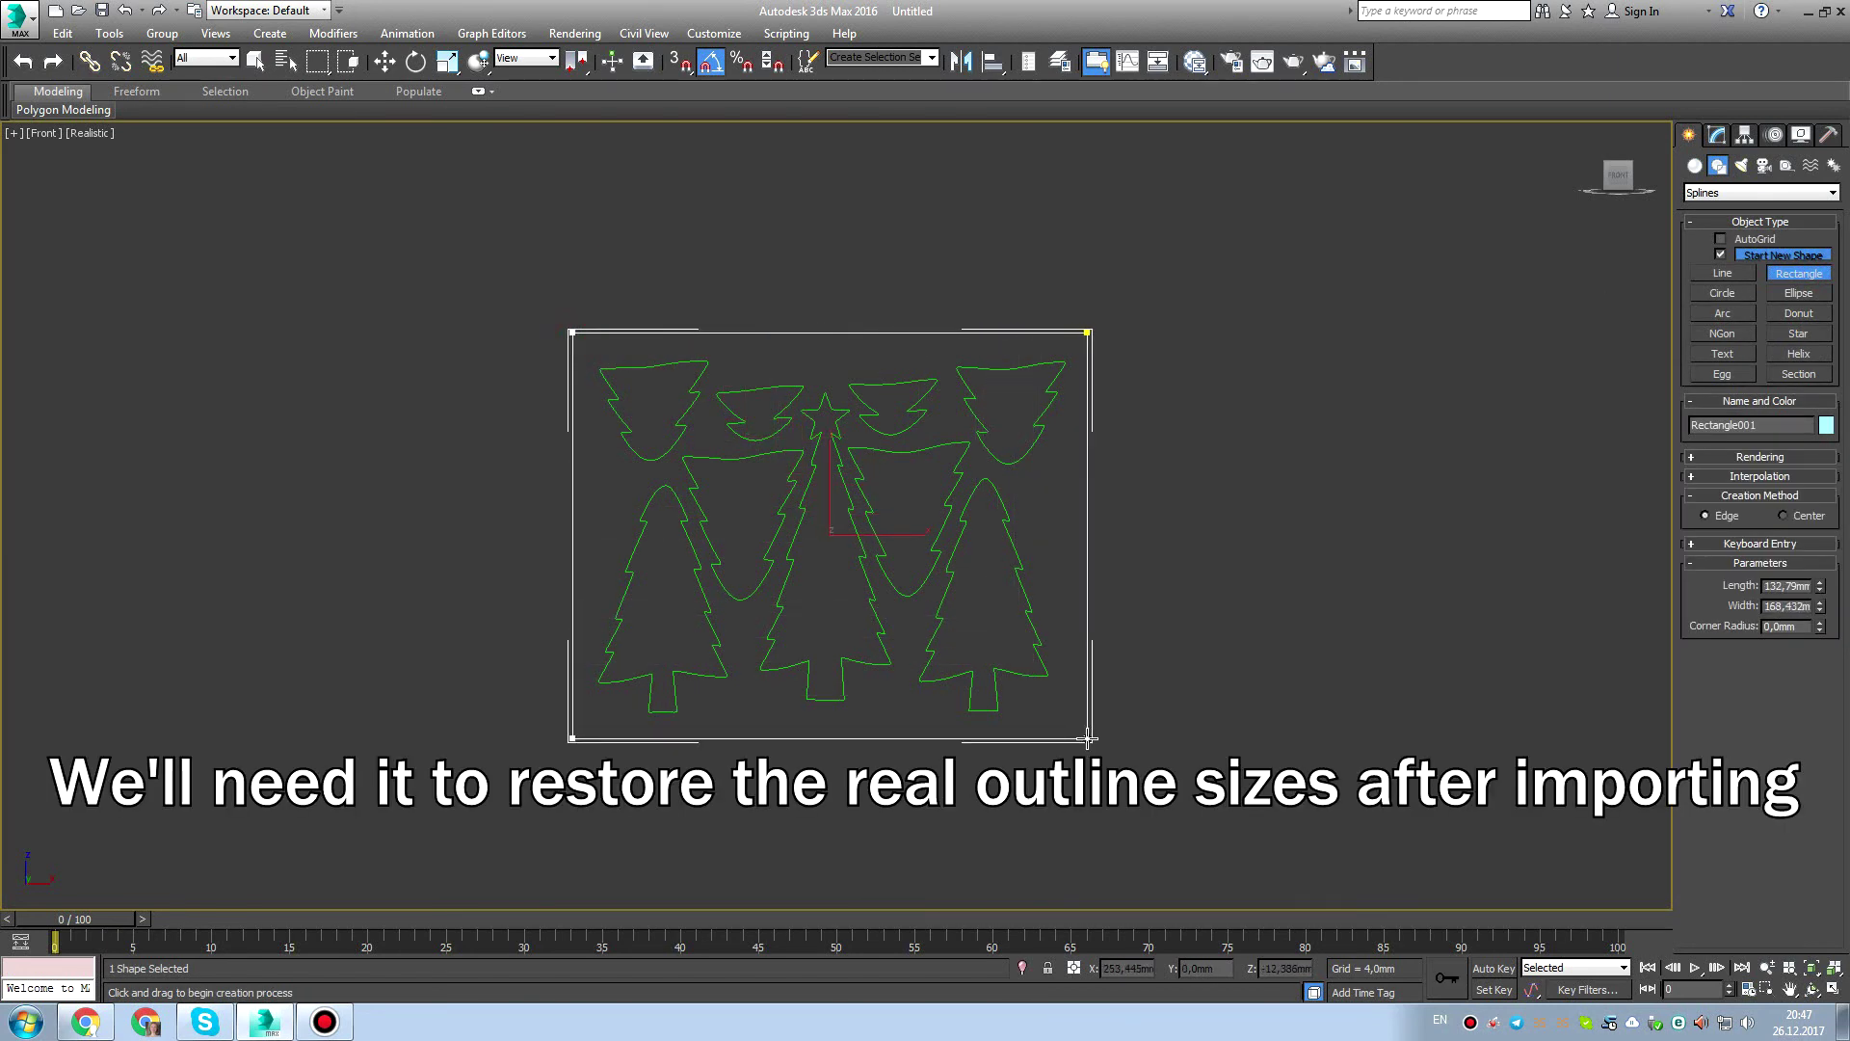
pyautogui.rightClick(1003, 501)
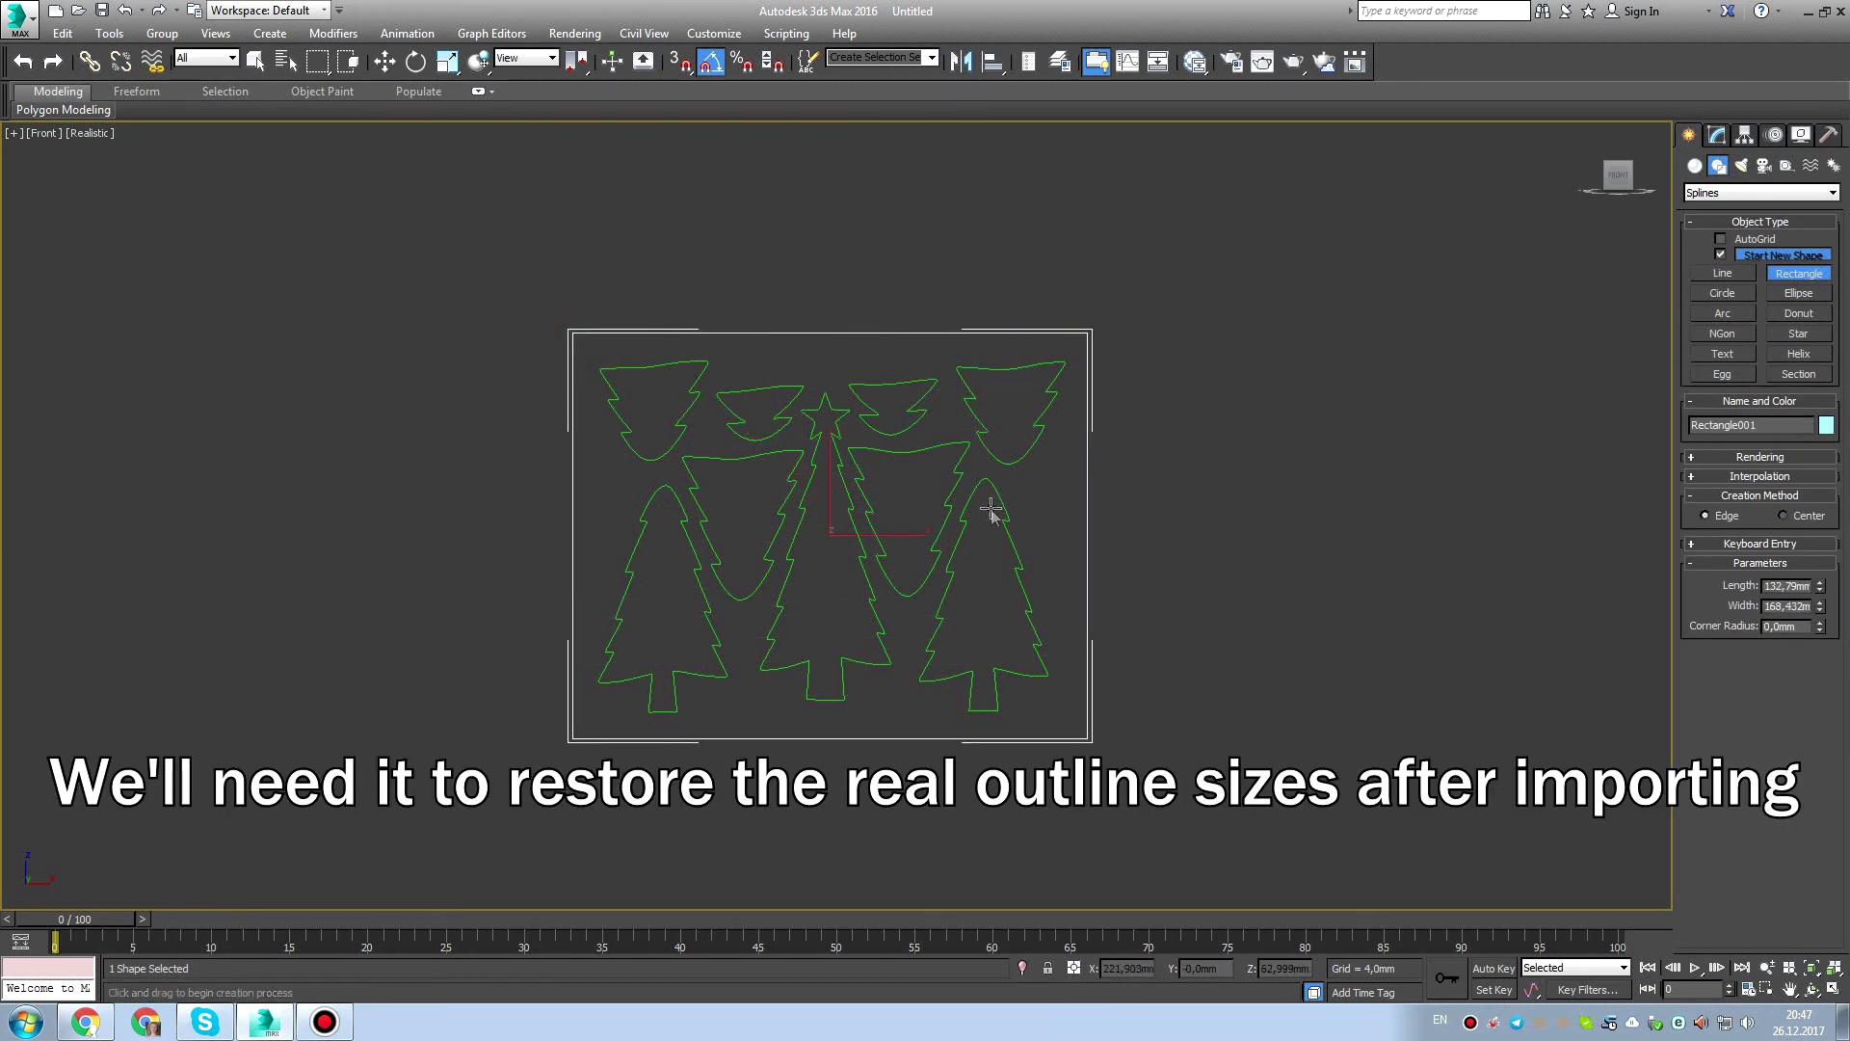
# Set the rectangle's width and length to 160 mm each and deselect it.
pyautogui.click(1717, 136)
pyautogui.moveTo(1818, 469); pyautogui.dragTo(1821, 475)
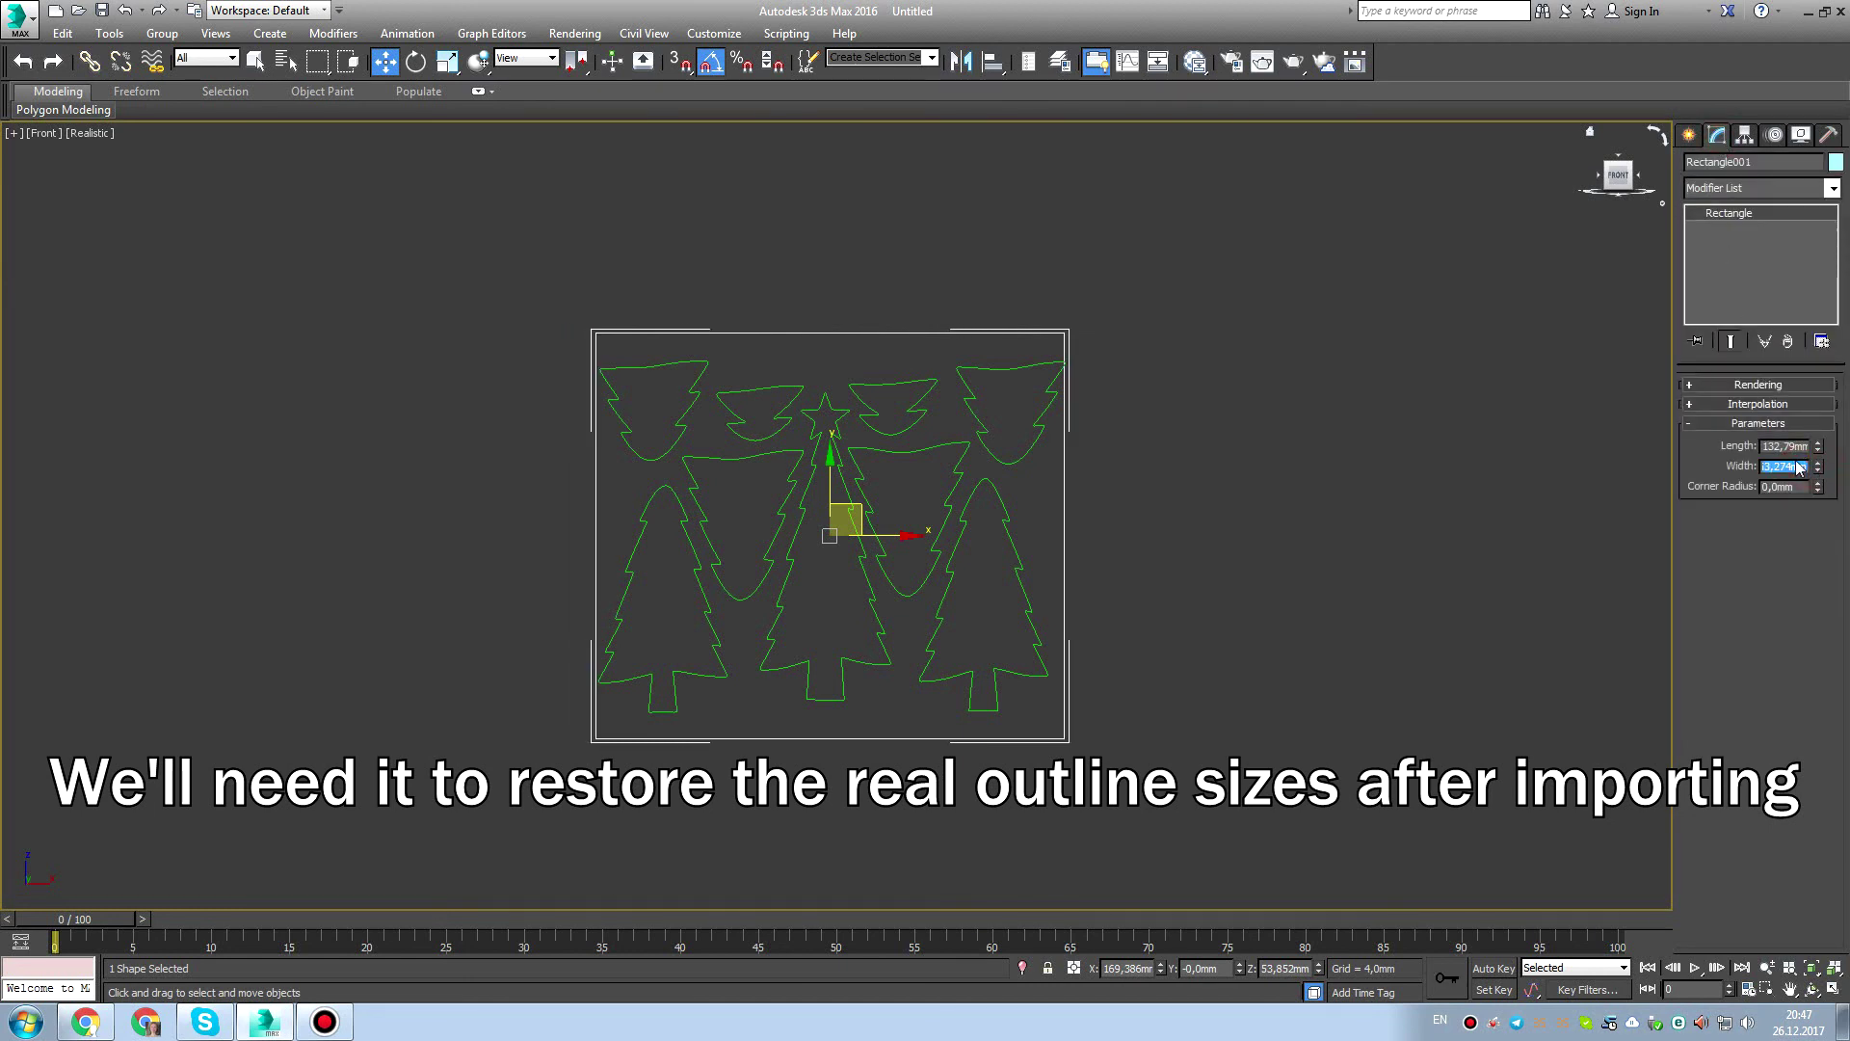
pyautogui.write('160')
pyautogui.press('Return')
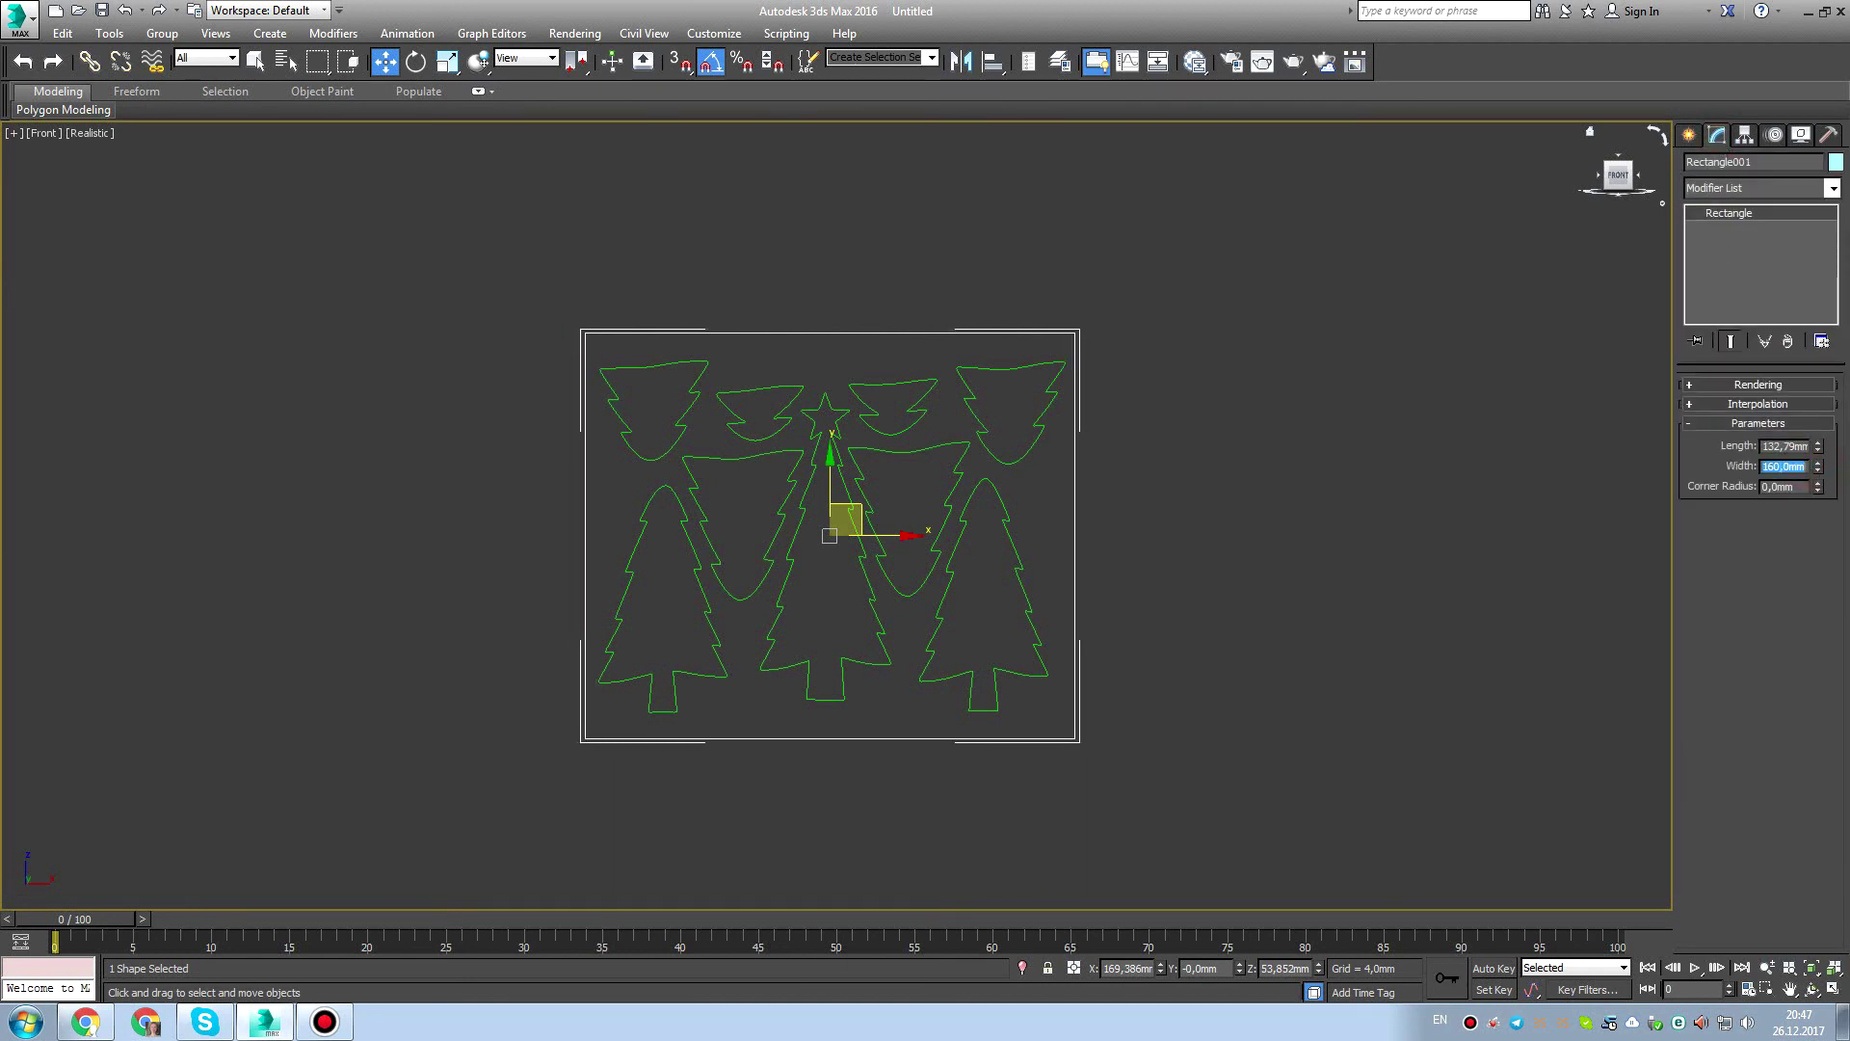
pyautogui.doubleClick(1785, 446)
pyautogui.press('Return')
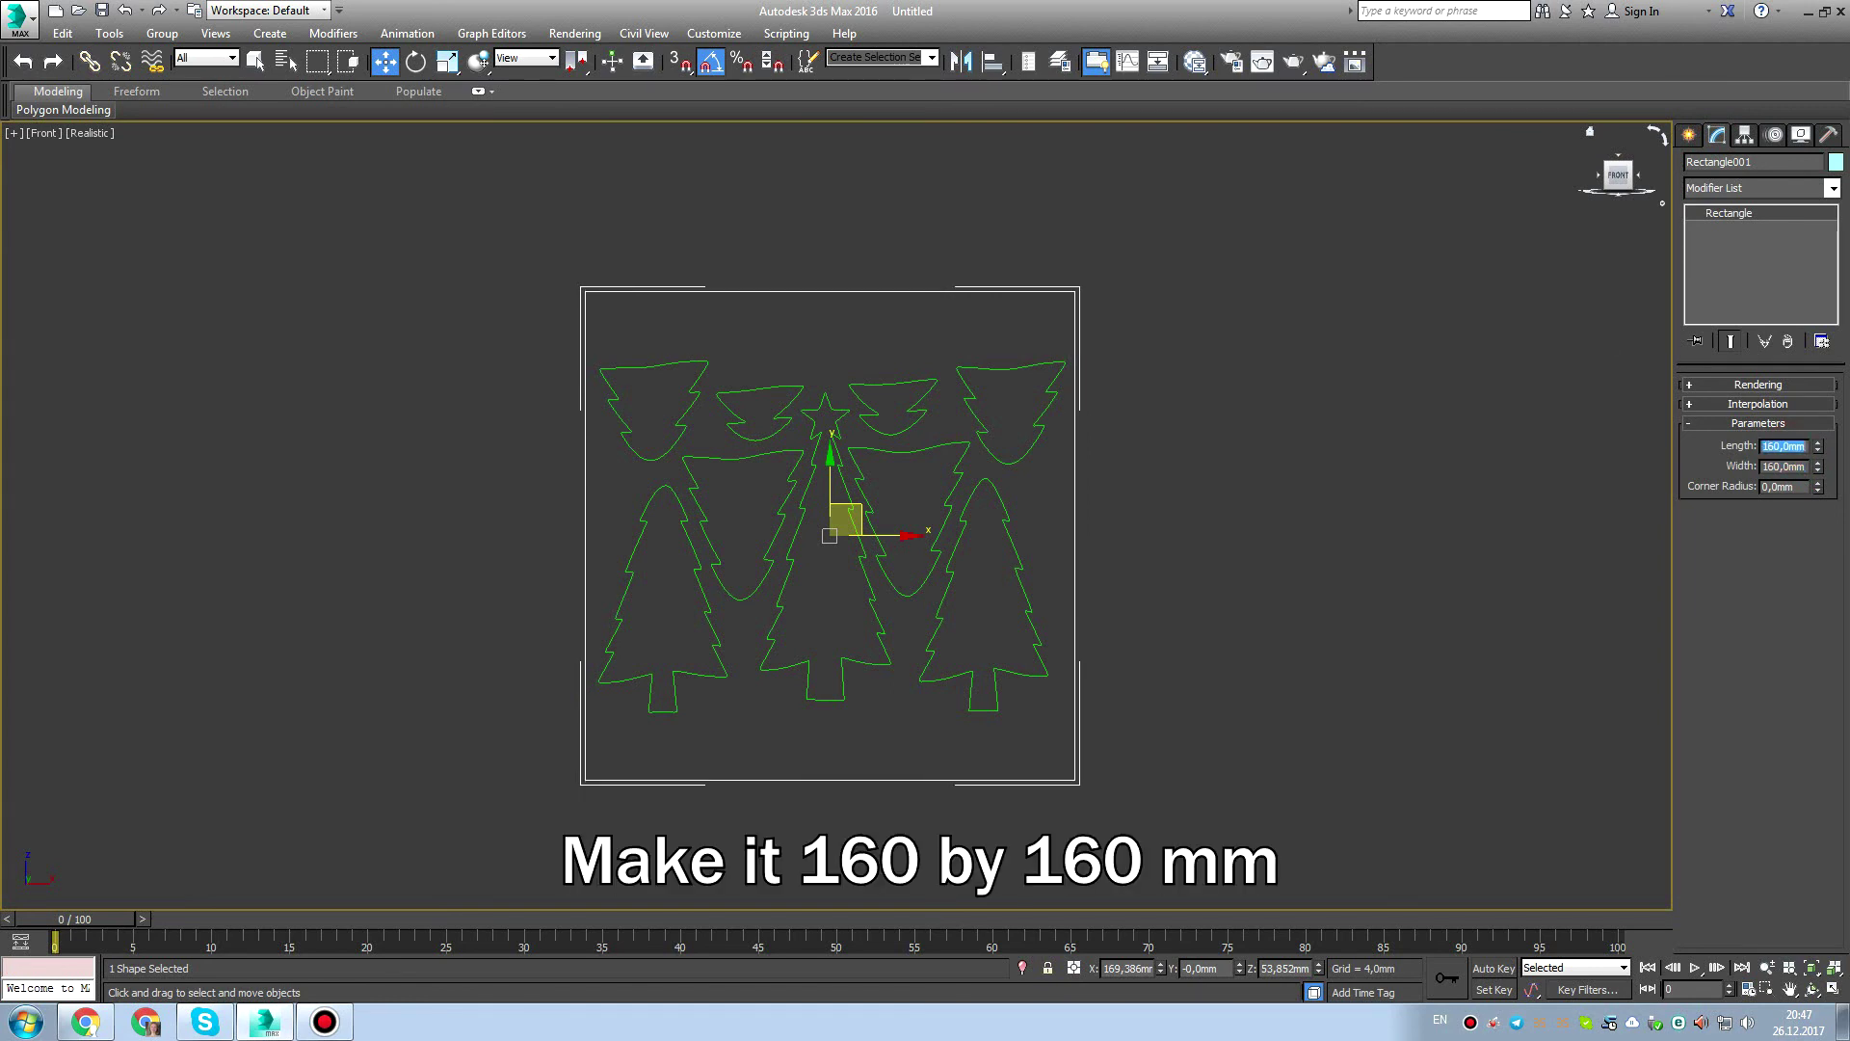
pyautogui.moveTo(1080, 570); pyautogui.dragTo(1058, 591, button='middle')
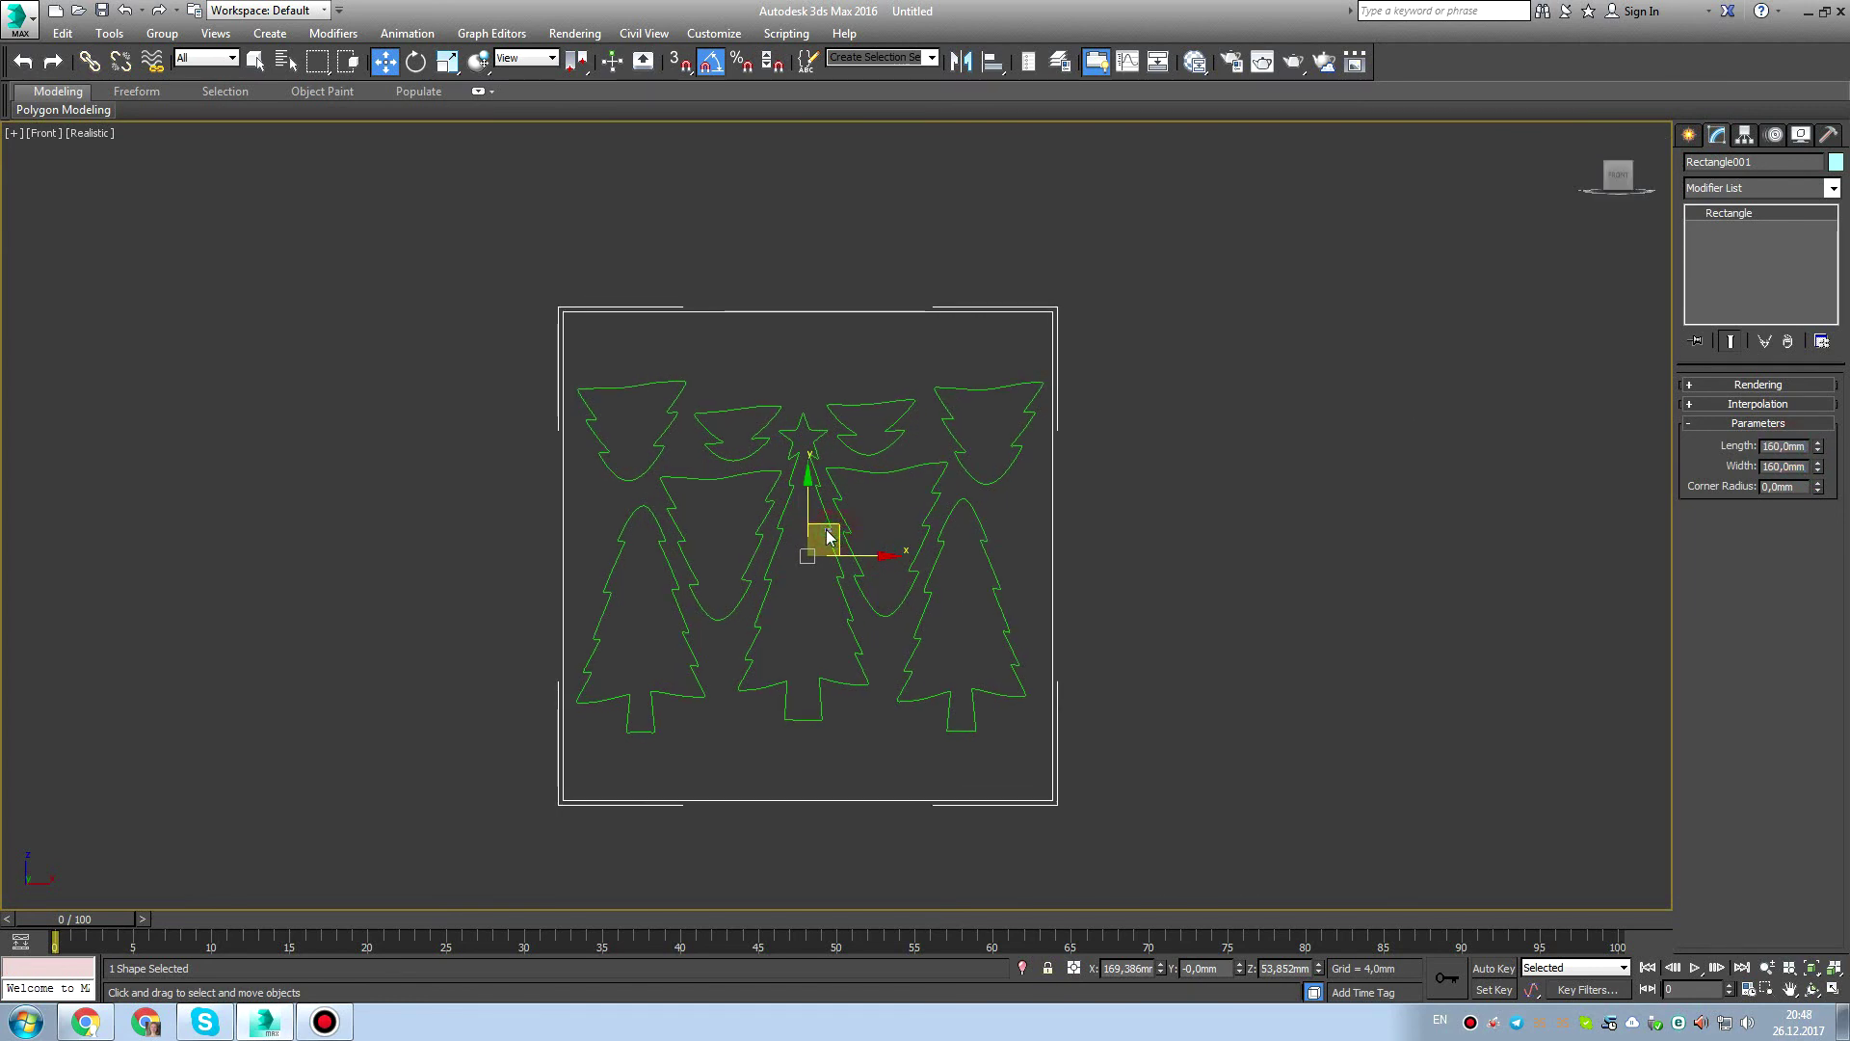
pyautogui.click(1188, 551)
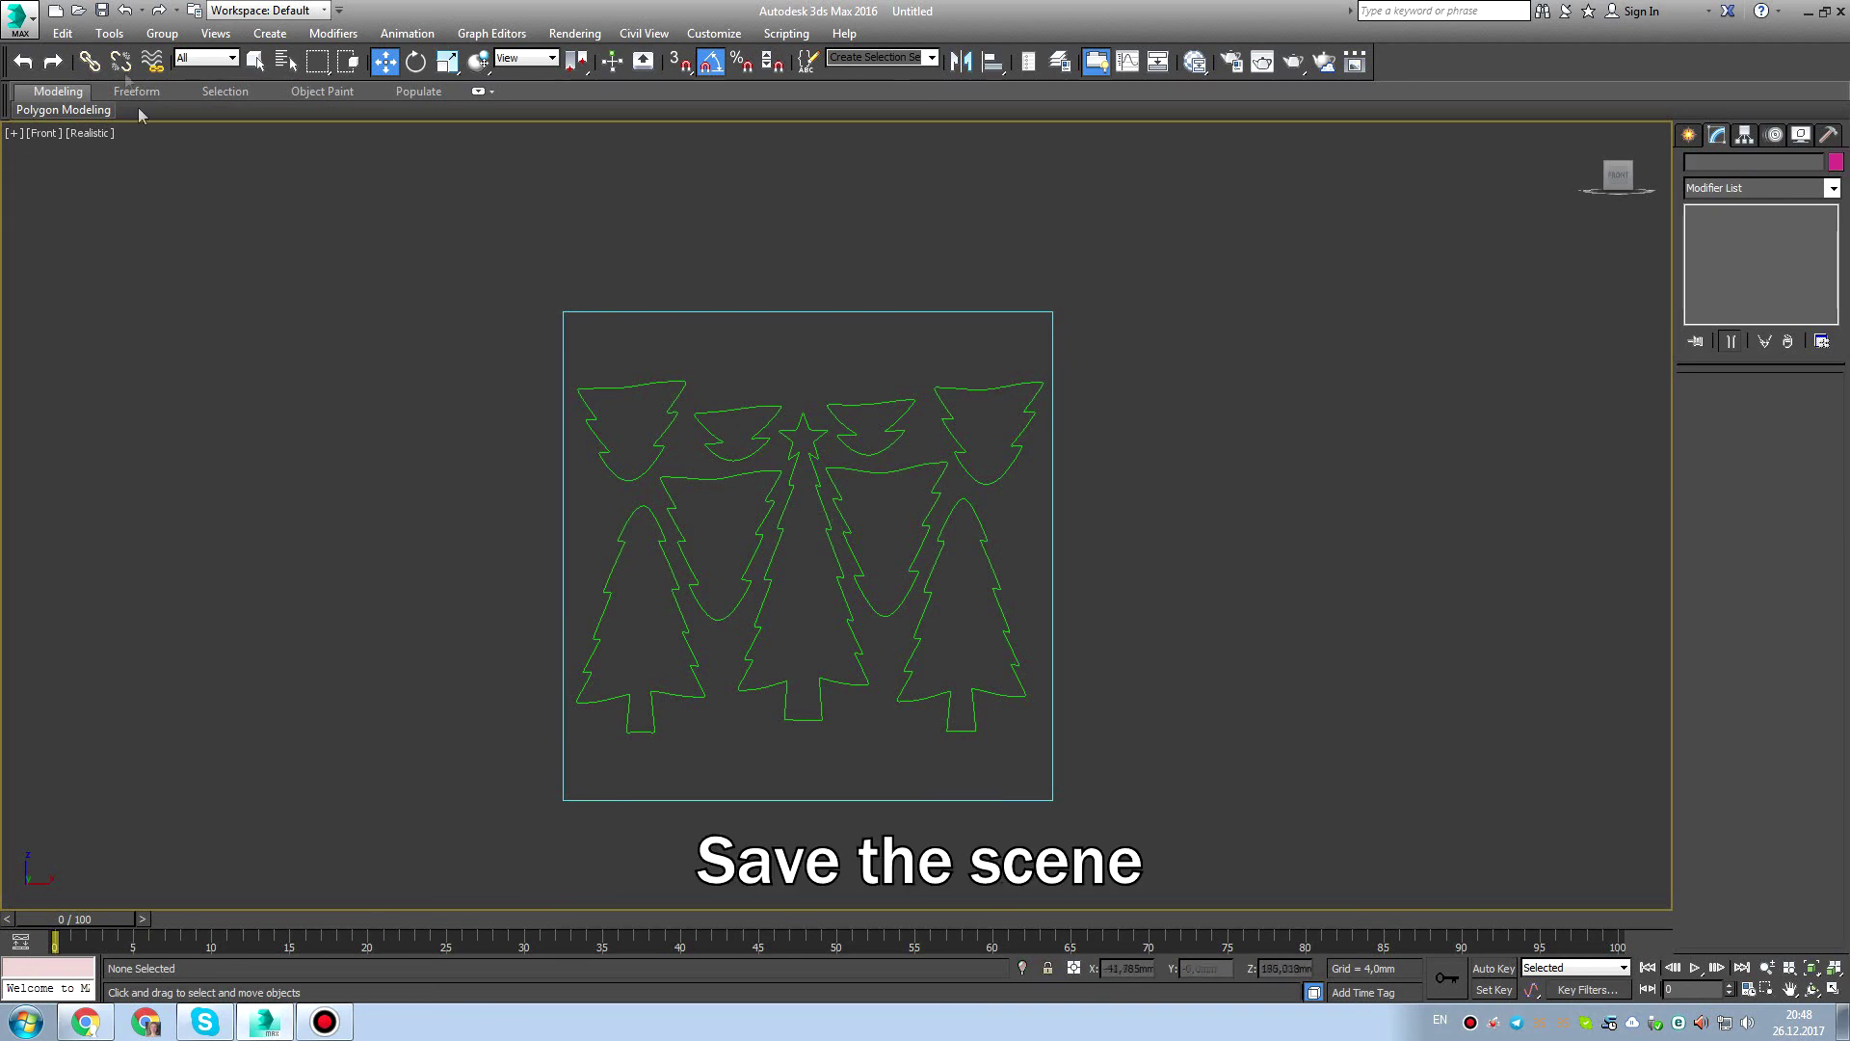
# Start saving the scene and browse to the model folder inside tree G-code on the desktop.
pyautogui.click(103, 10)
pyautogui.click(1013, 248)
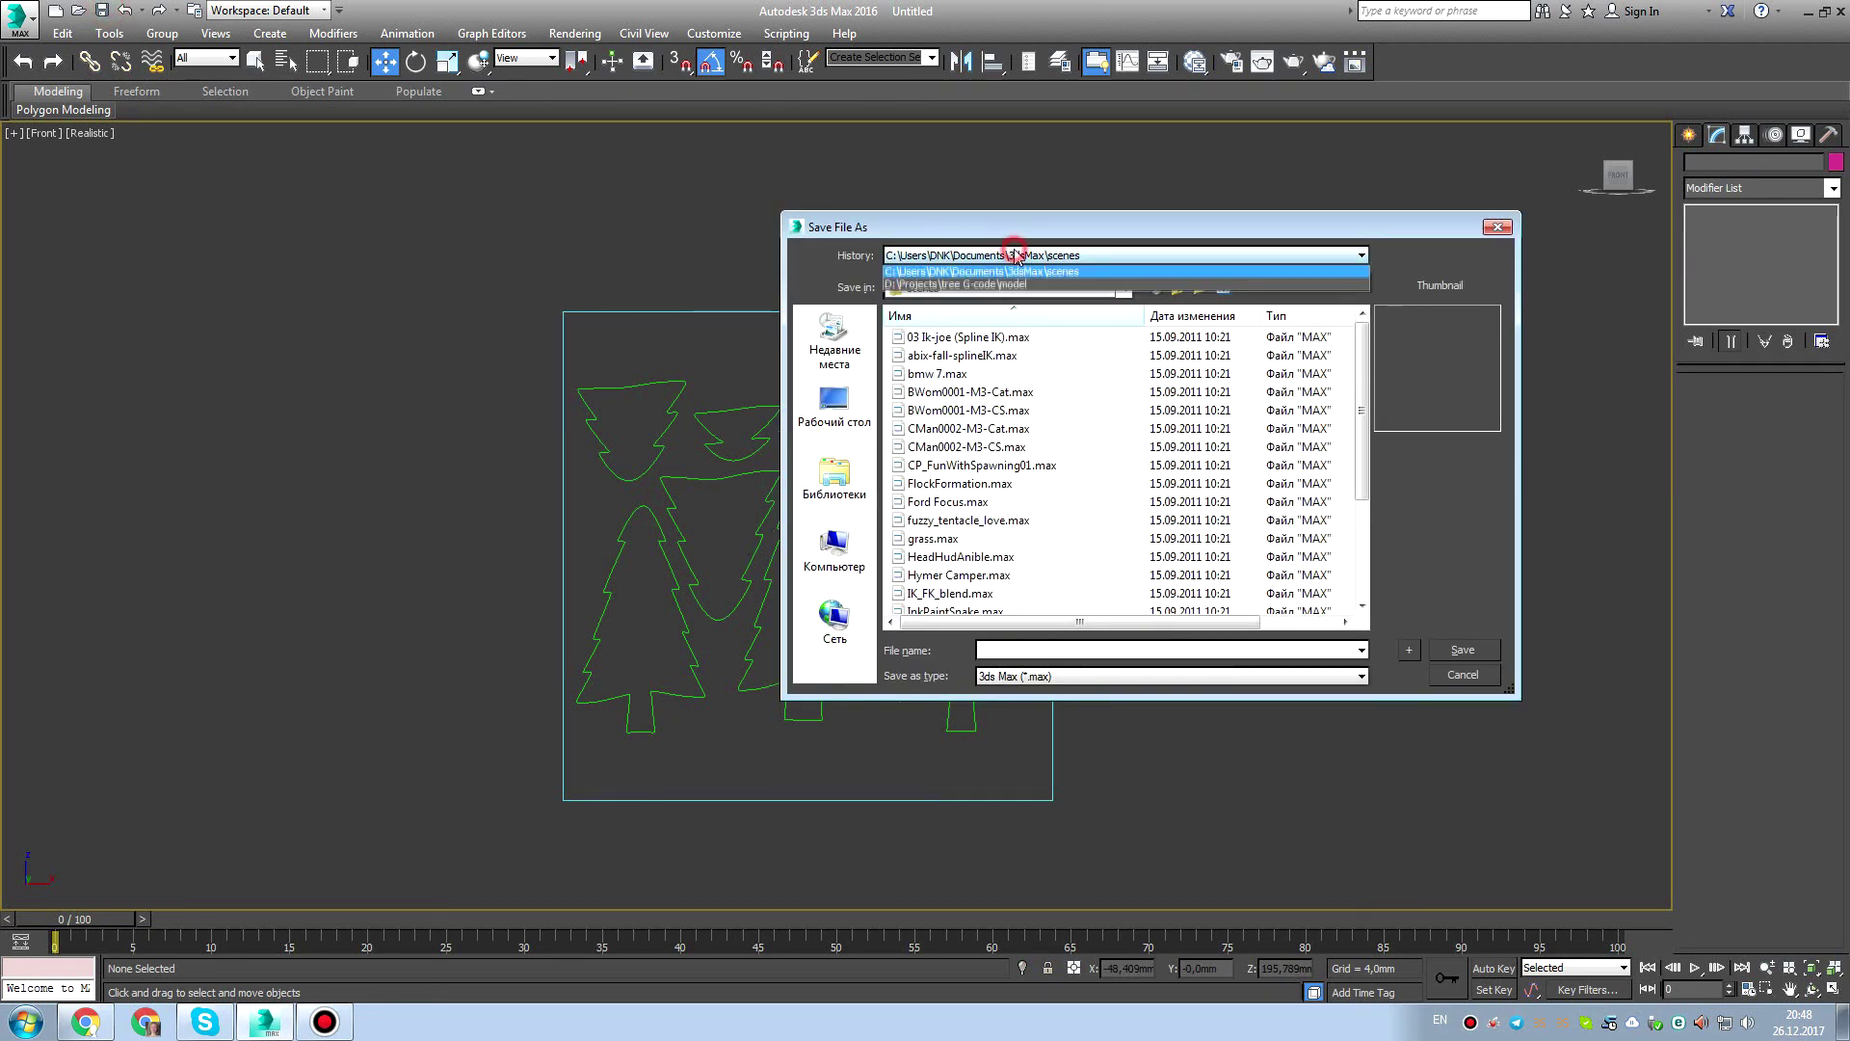
pyautogui.click(1012, 253)
pyautogui.click(999, 287)
pyautogui.click(985, 318)
pyautogui.click(987, 325)
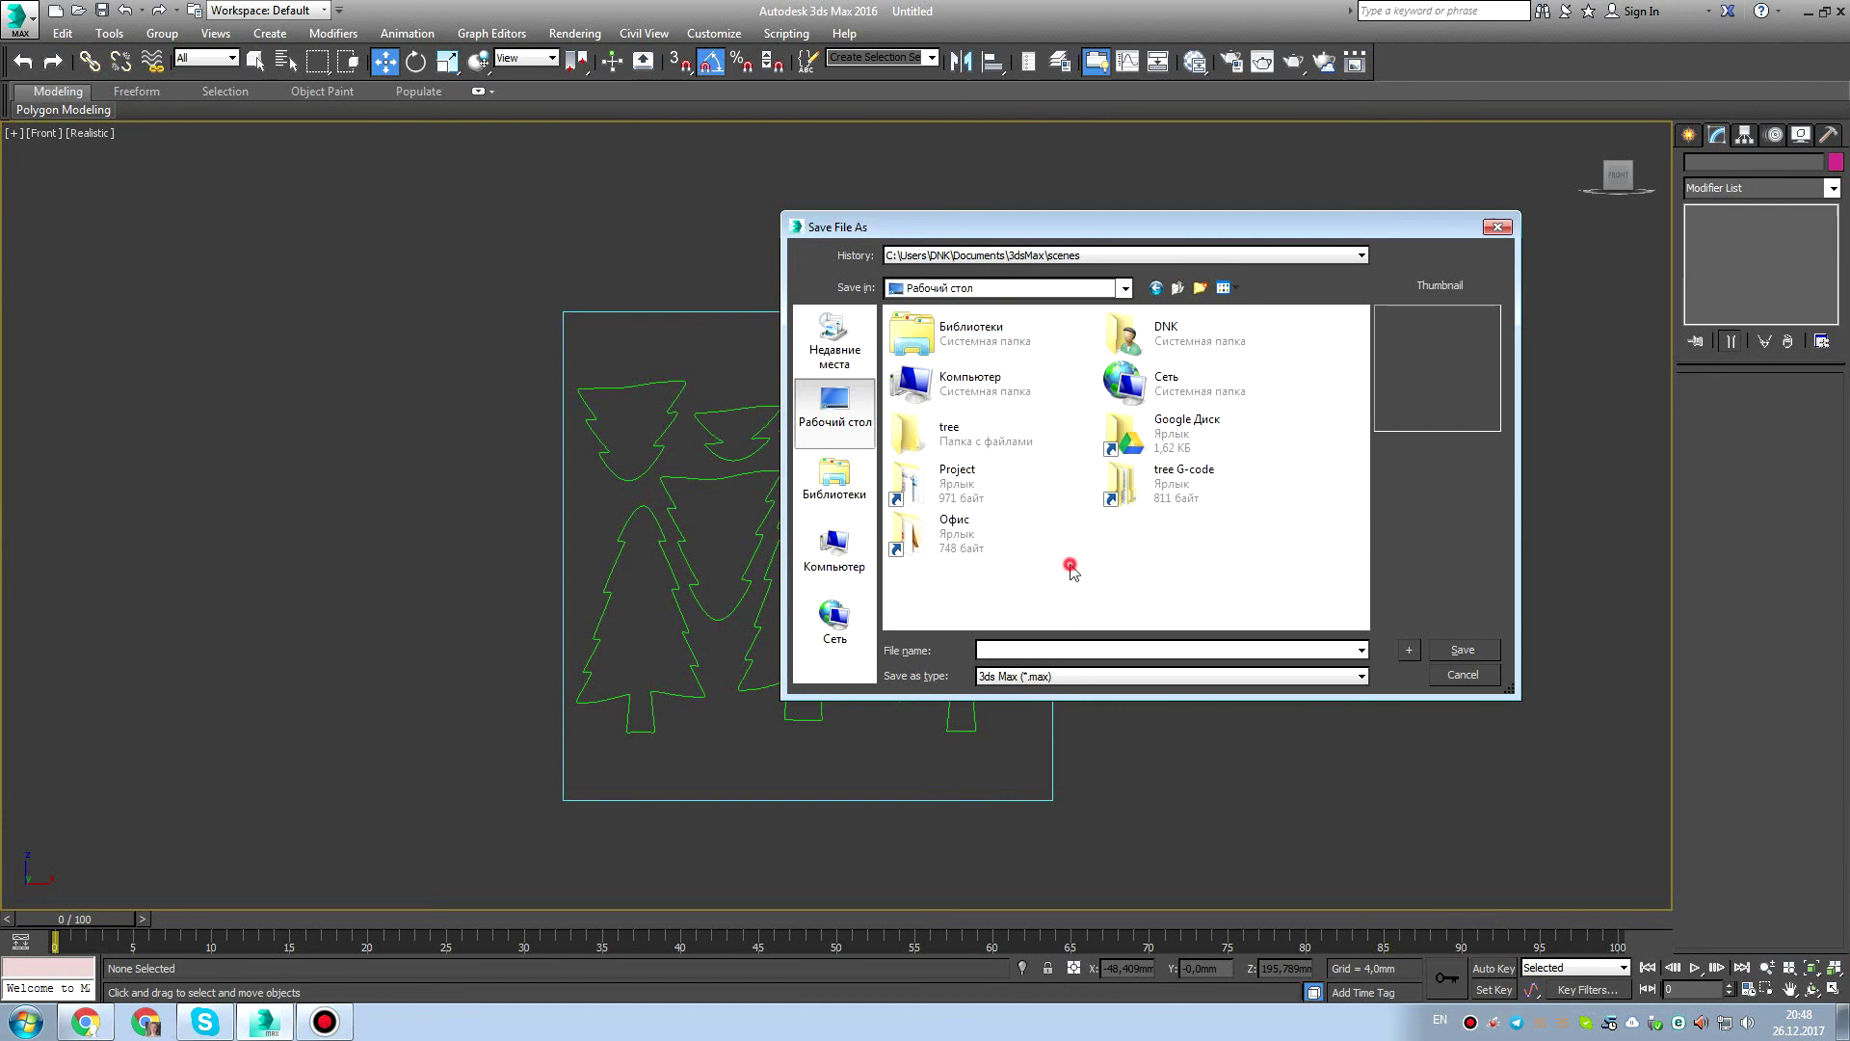
pyautogui.doubleClick(1125, 489)
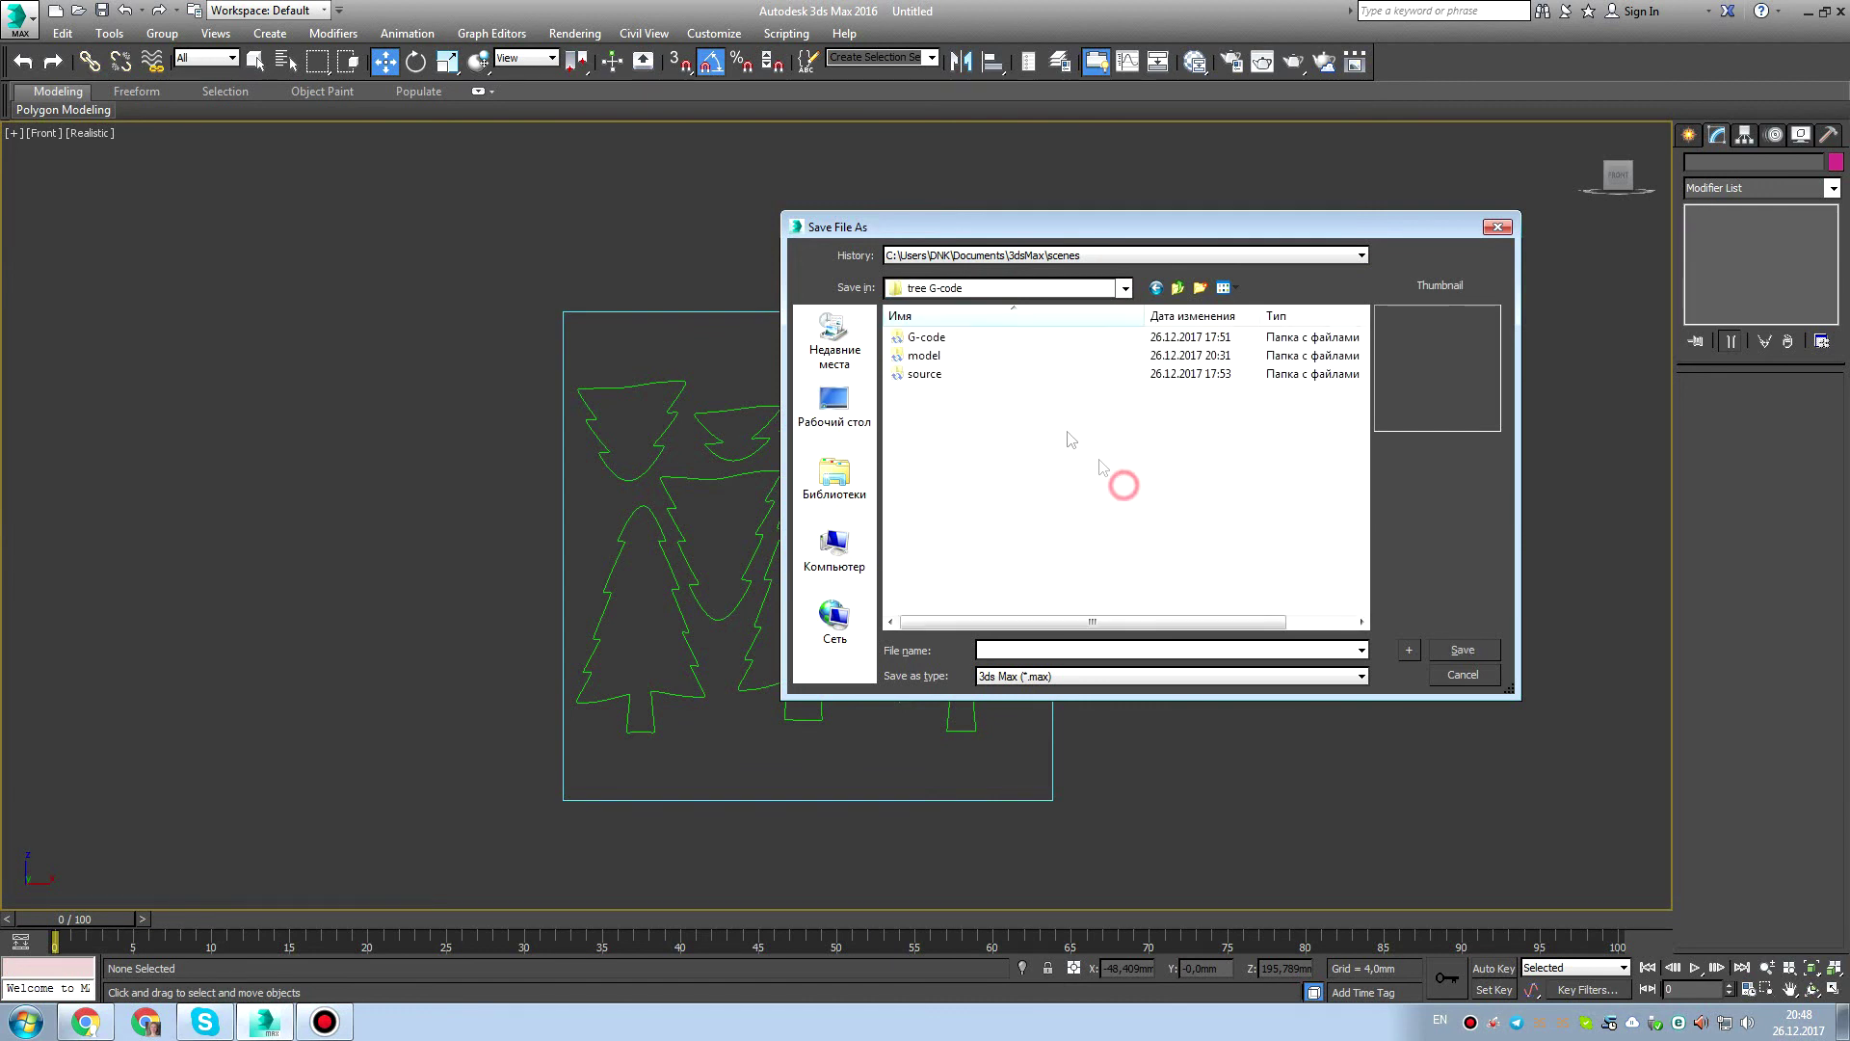
pyautogui.doubleClick(954, 356)
# Name the scene file tree_model and save it as a 3ds Max file.
pyautogui.click(1017, 647)
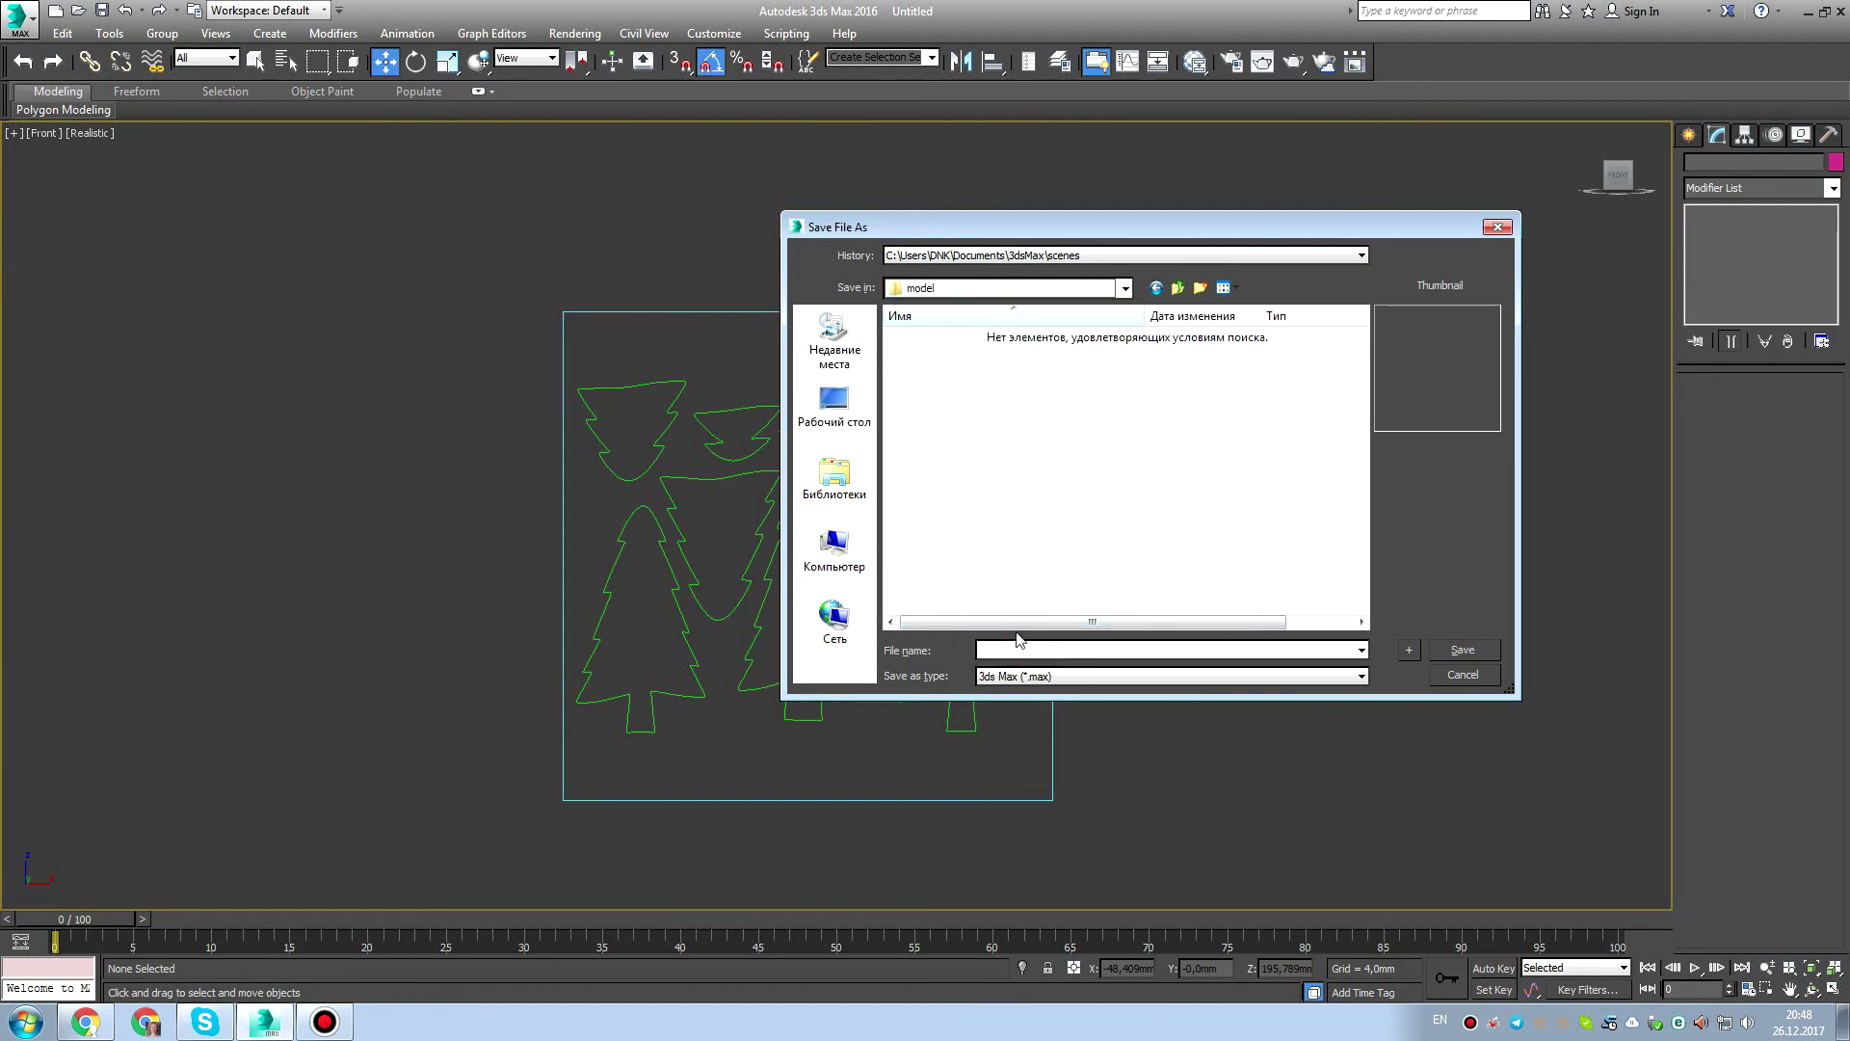
pyautogui.write('tree')
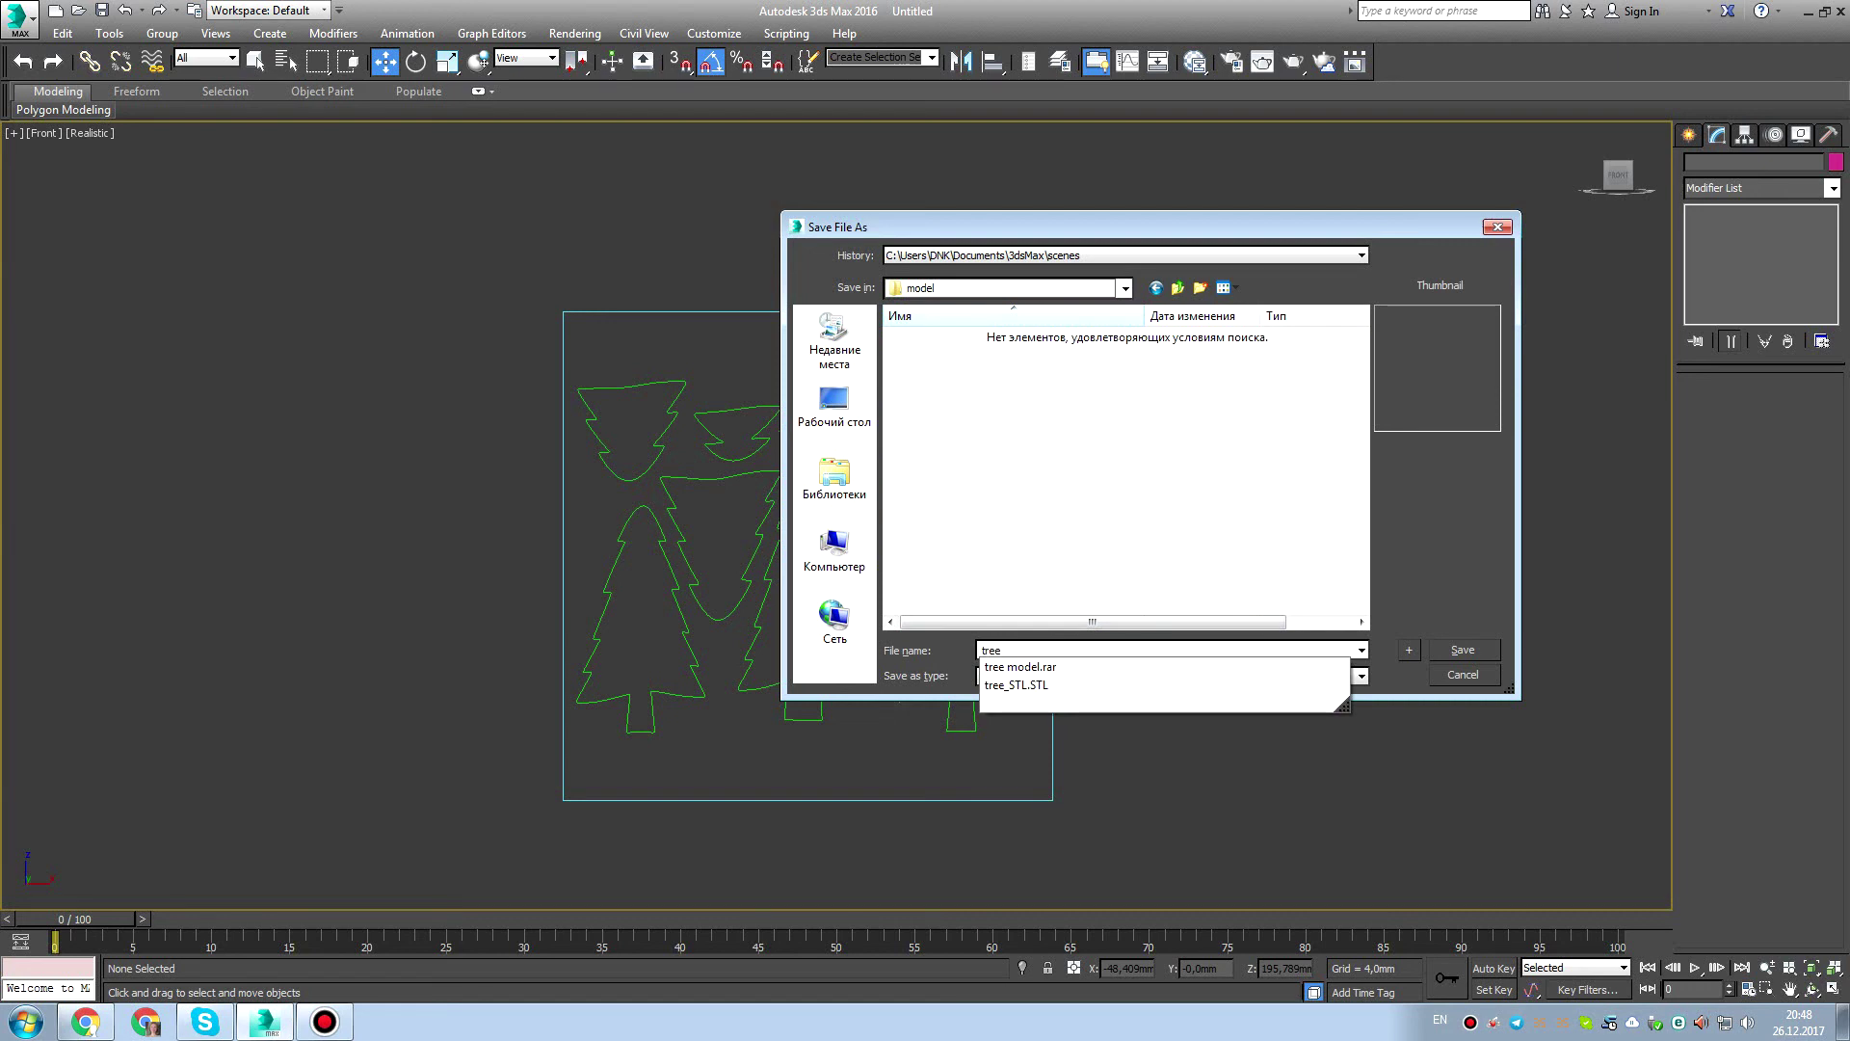
pyautogui.write('_model')
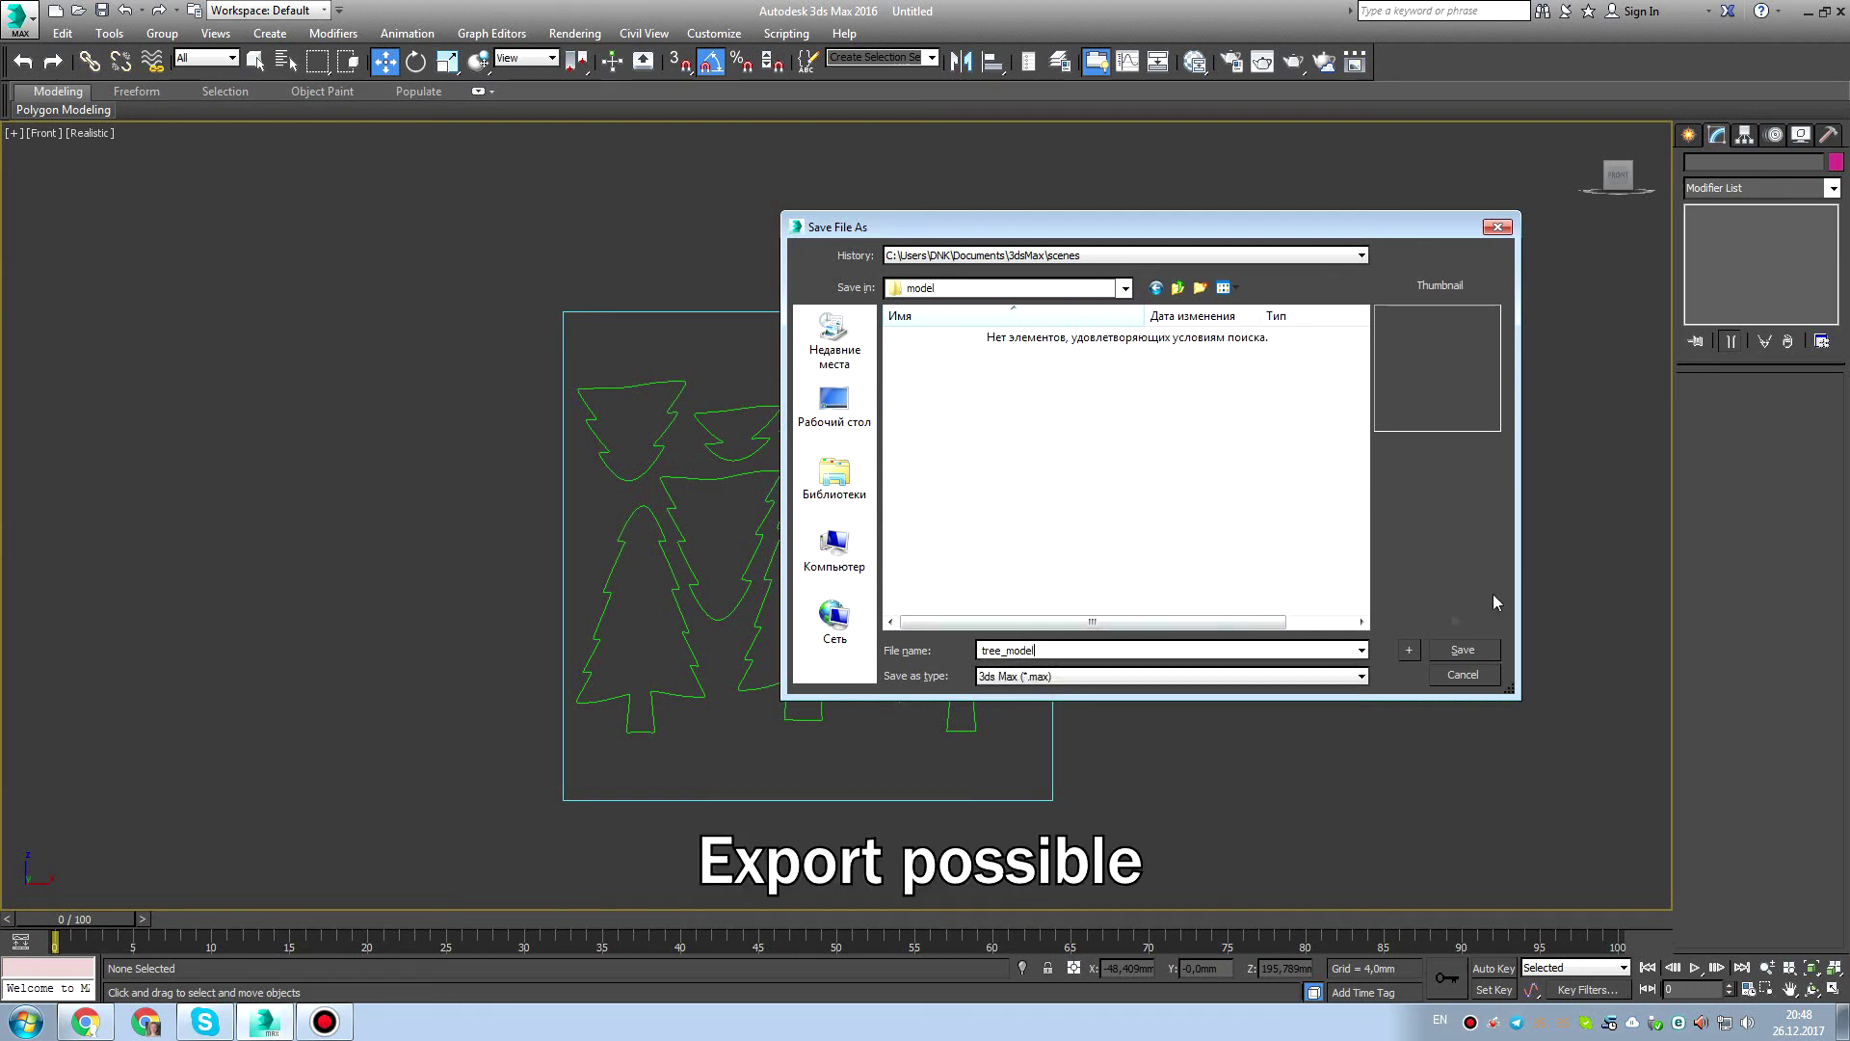
pyautogui.click(1450, 649)
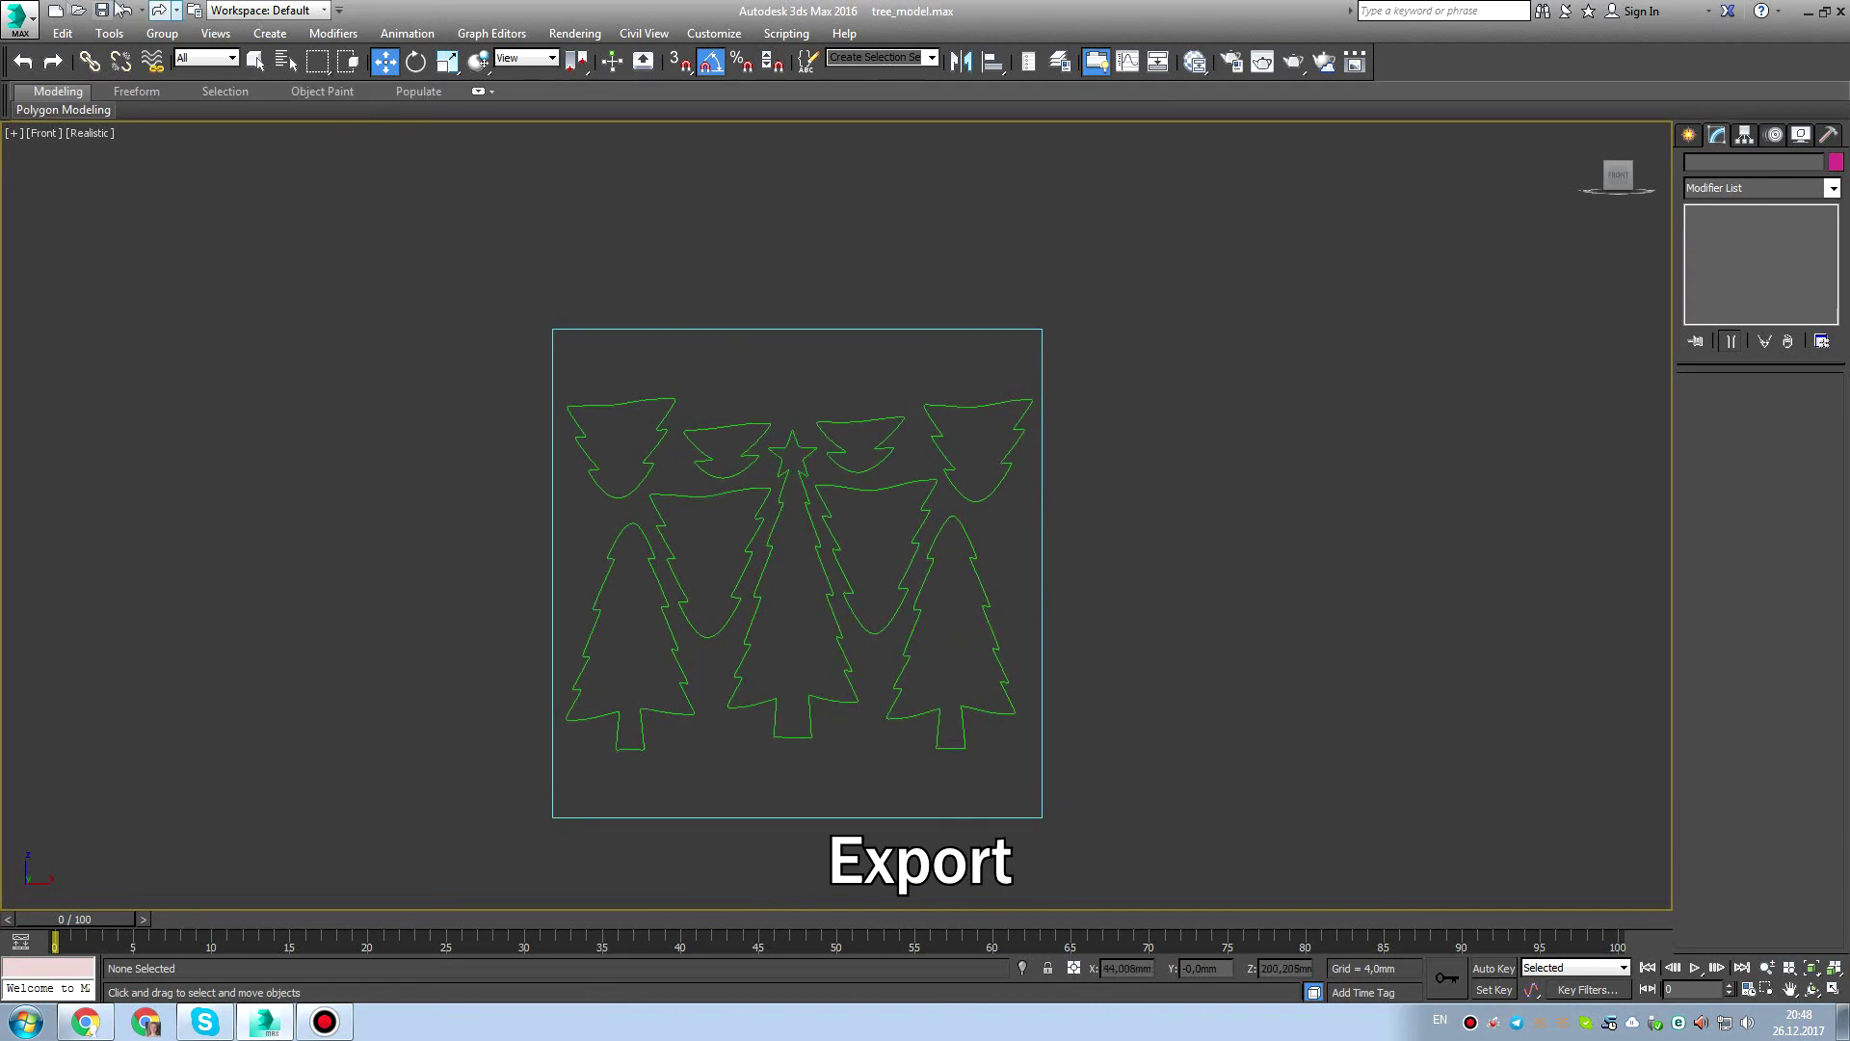
# Start exporting the scene and set the destination to the model folder inside tree G-code.
pyautogui.click(19, 18)
pyautogui.click(104, 332)
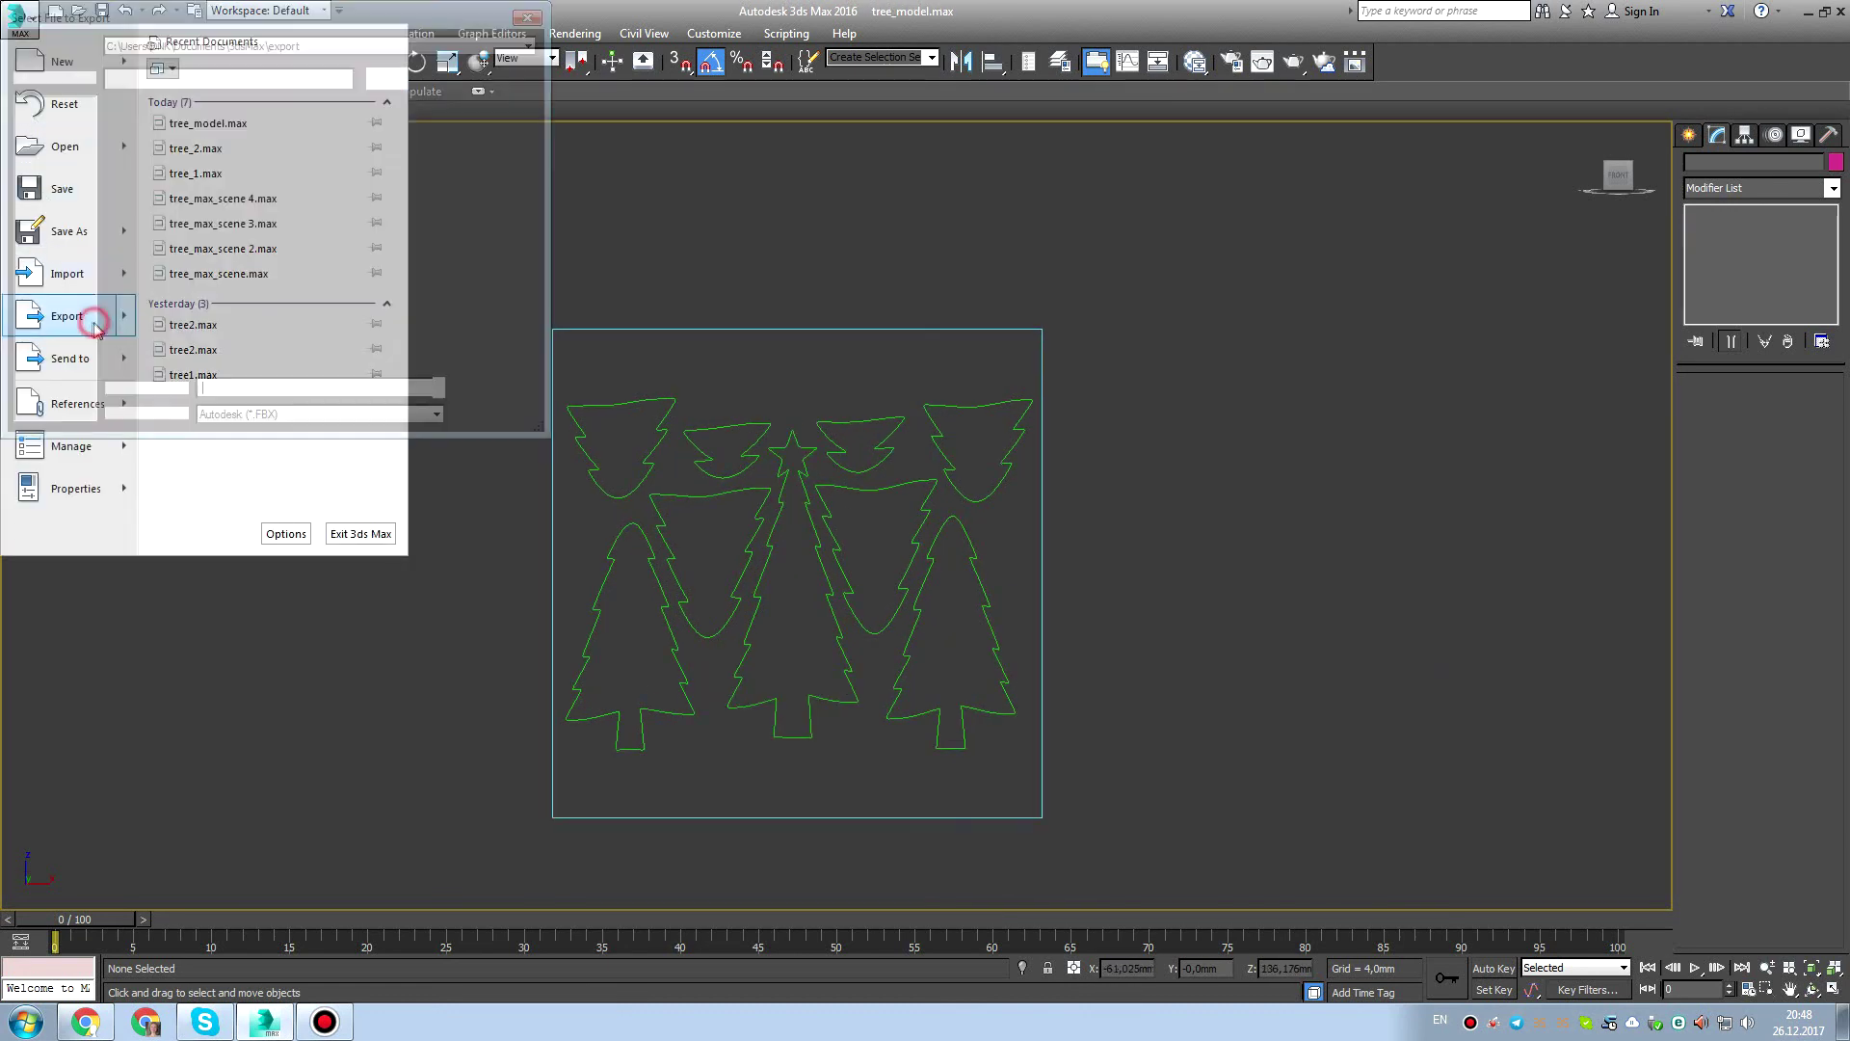
pyautogui.moveTo(1060, 220); pyautogui.dragTo(1135, 206)
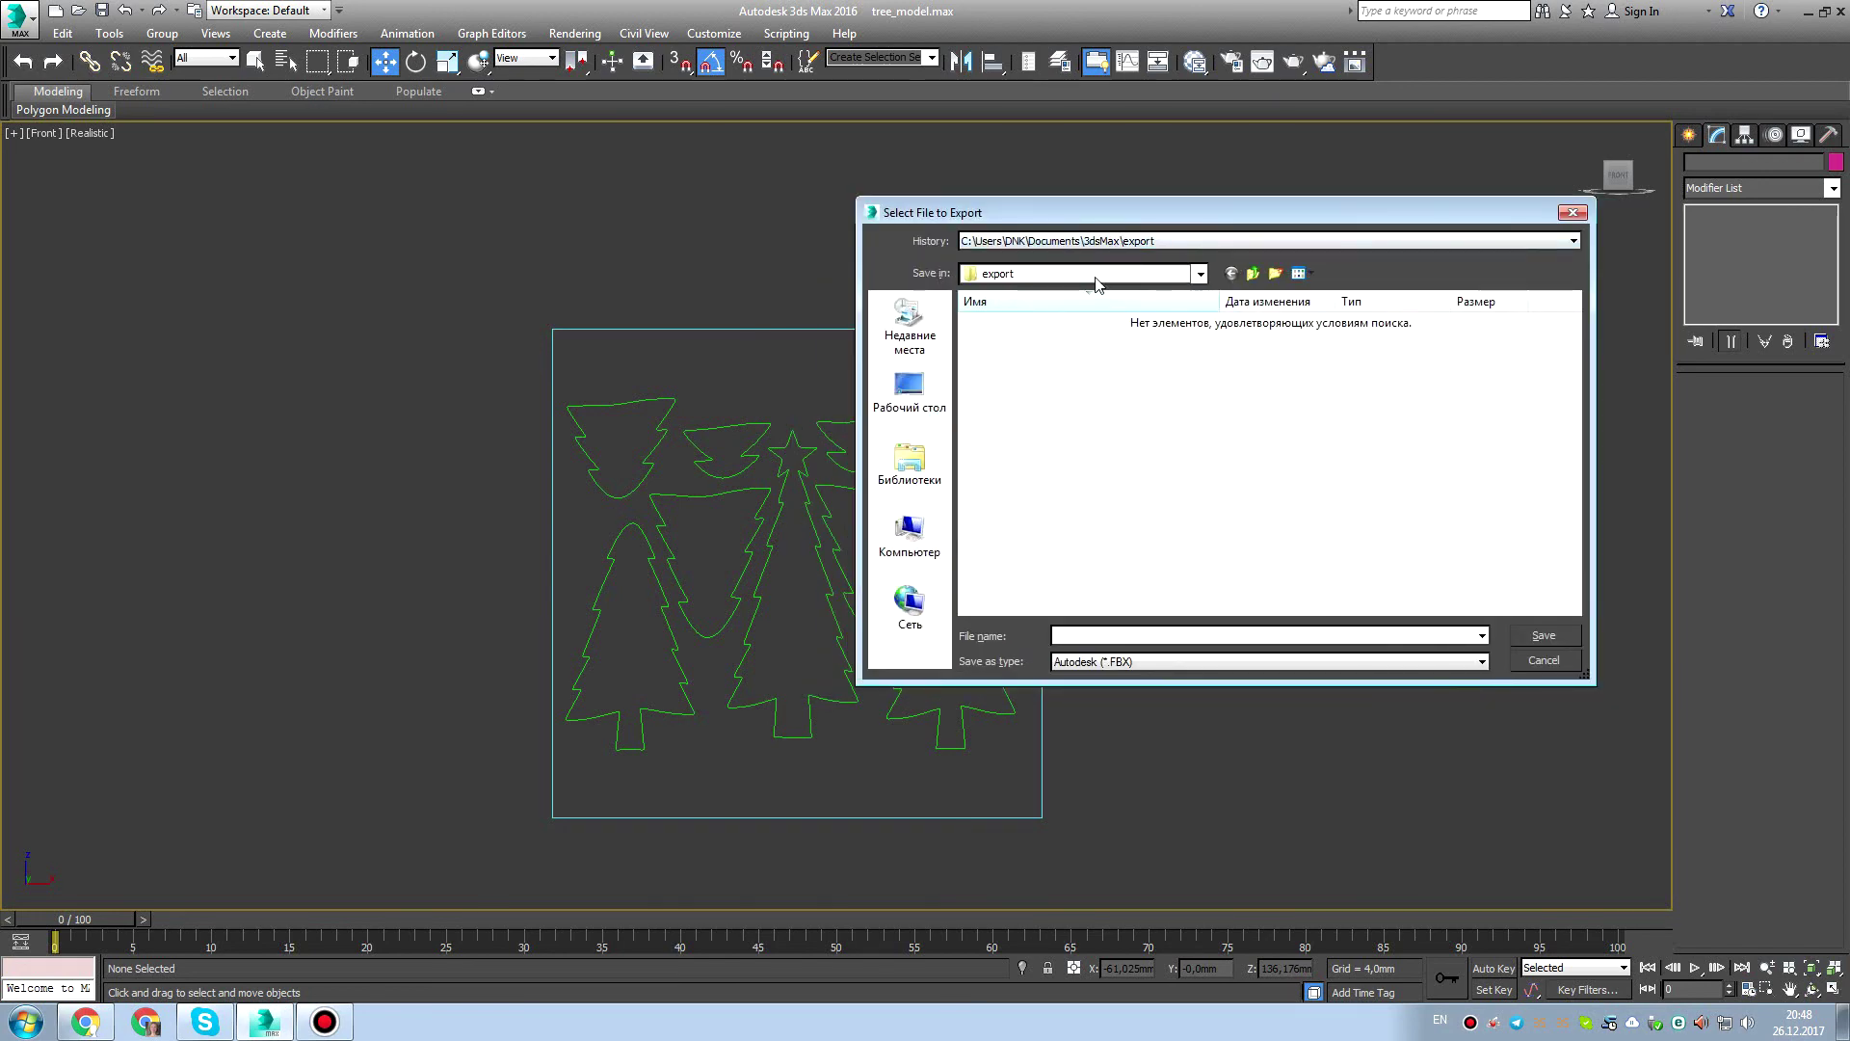
pyautogui.click(1103, 273)
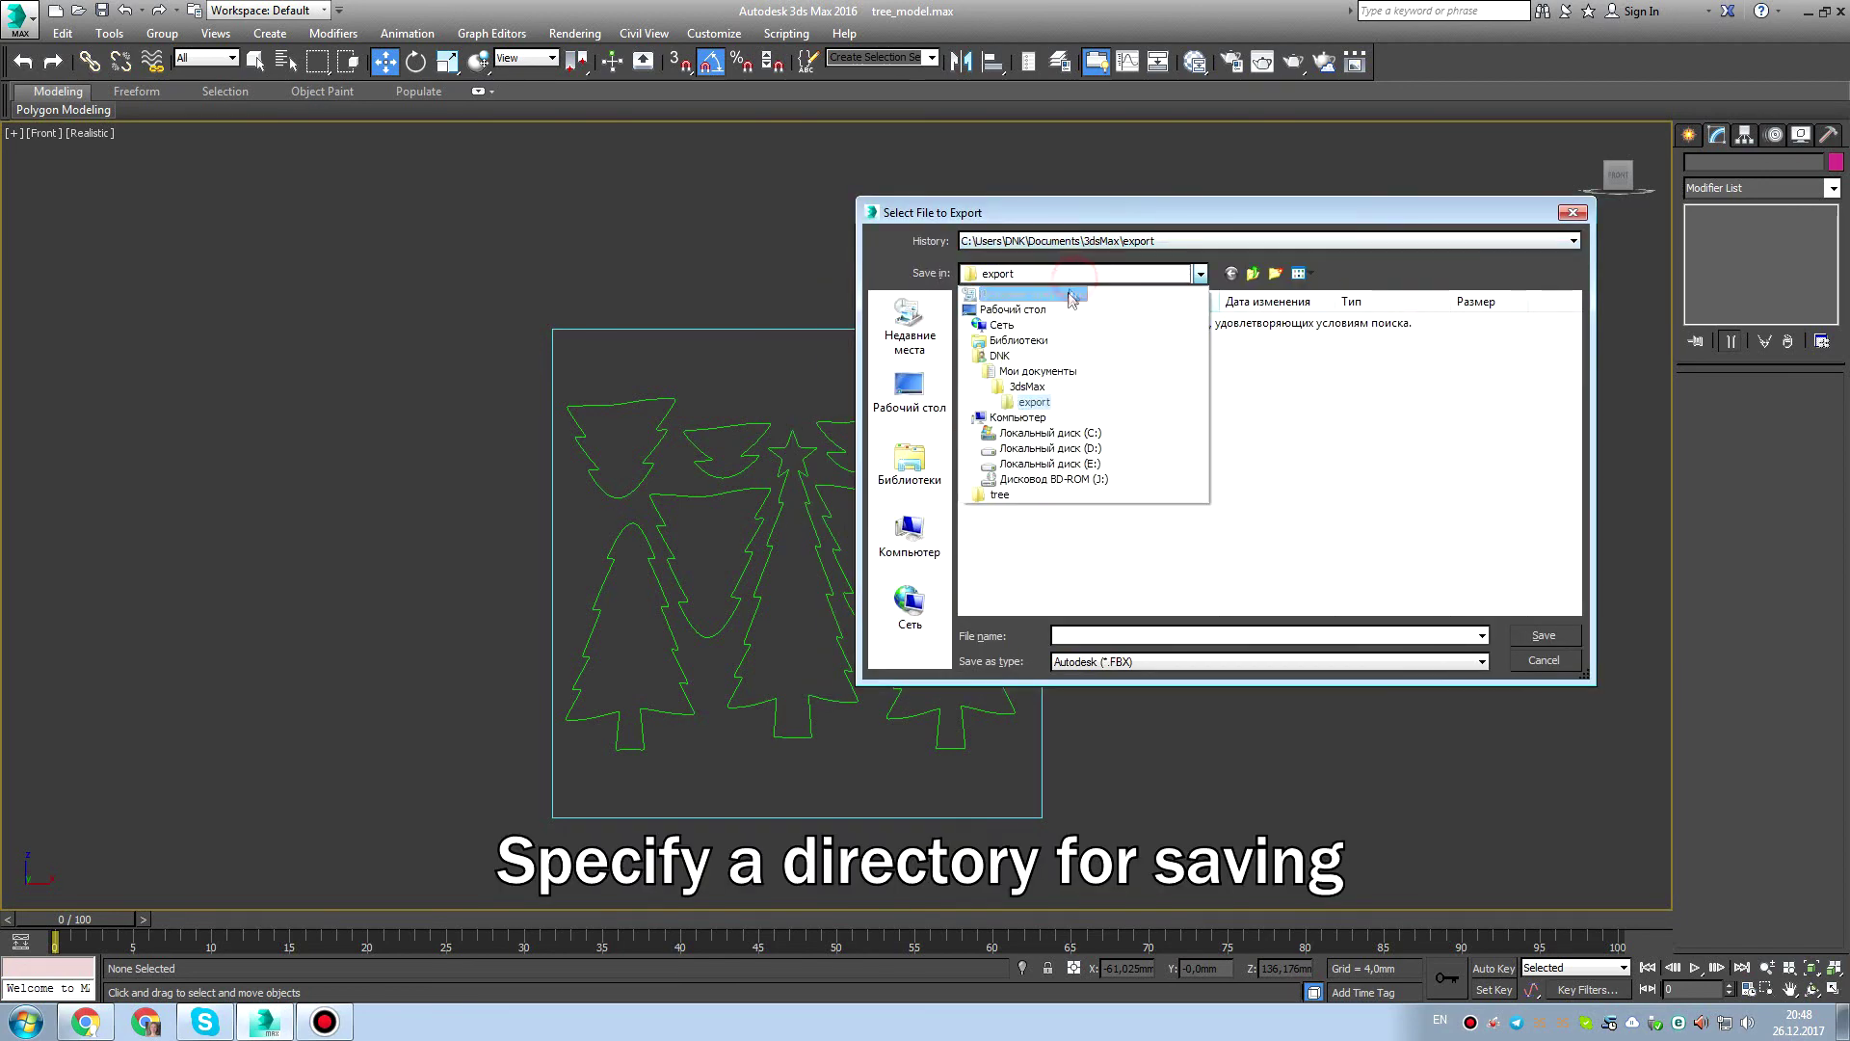
pyautogui.click(1065, 312)
pyautogui.doubleClick(1151, 532)
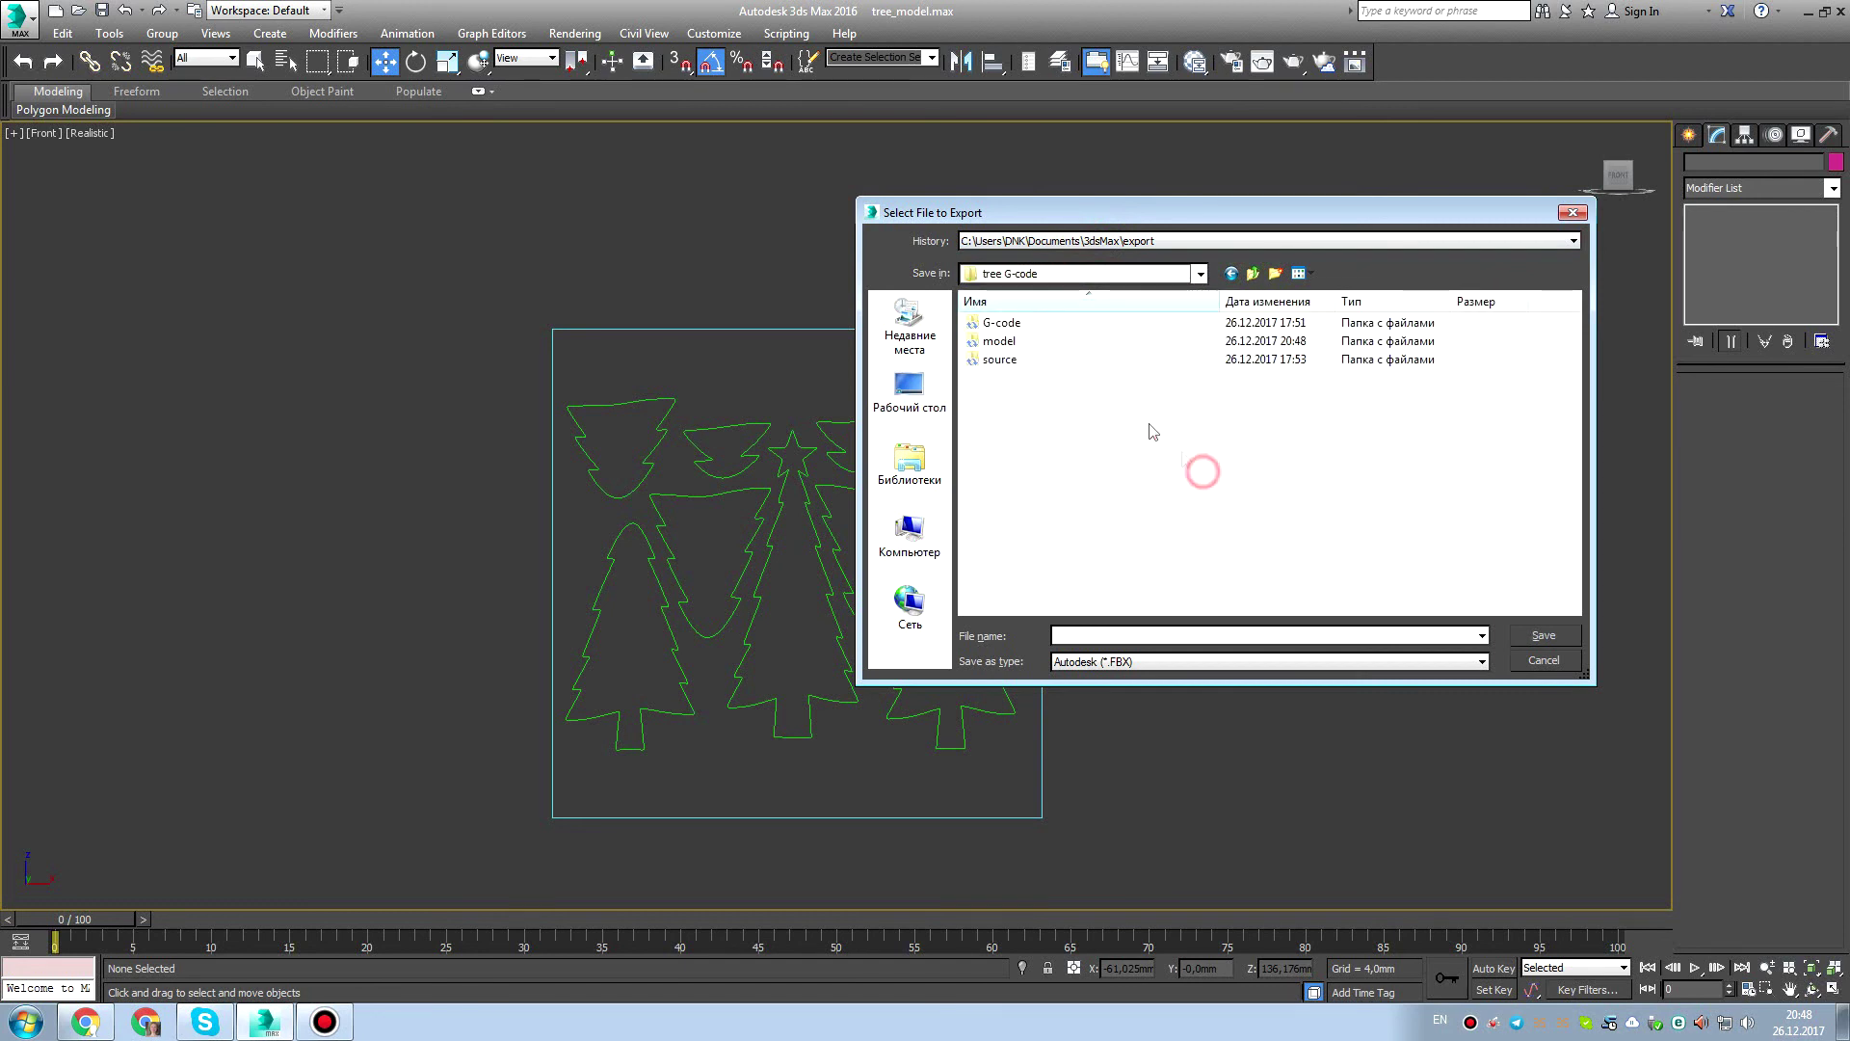
pyautogui.doubleClick(1017, 341)
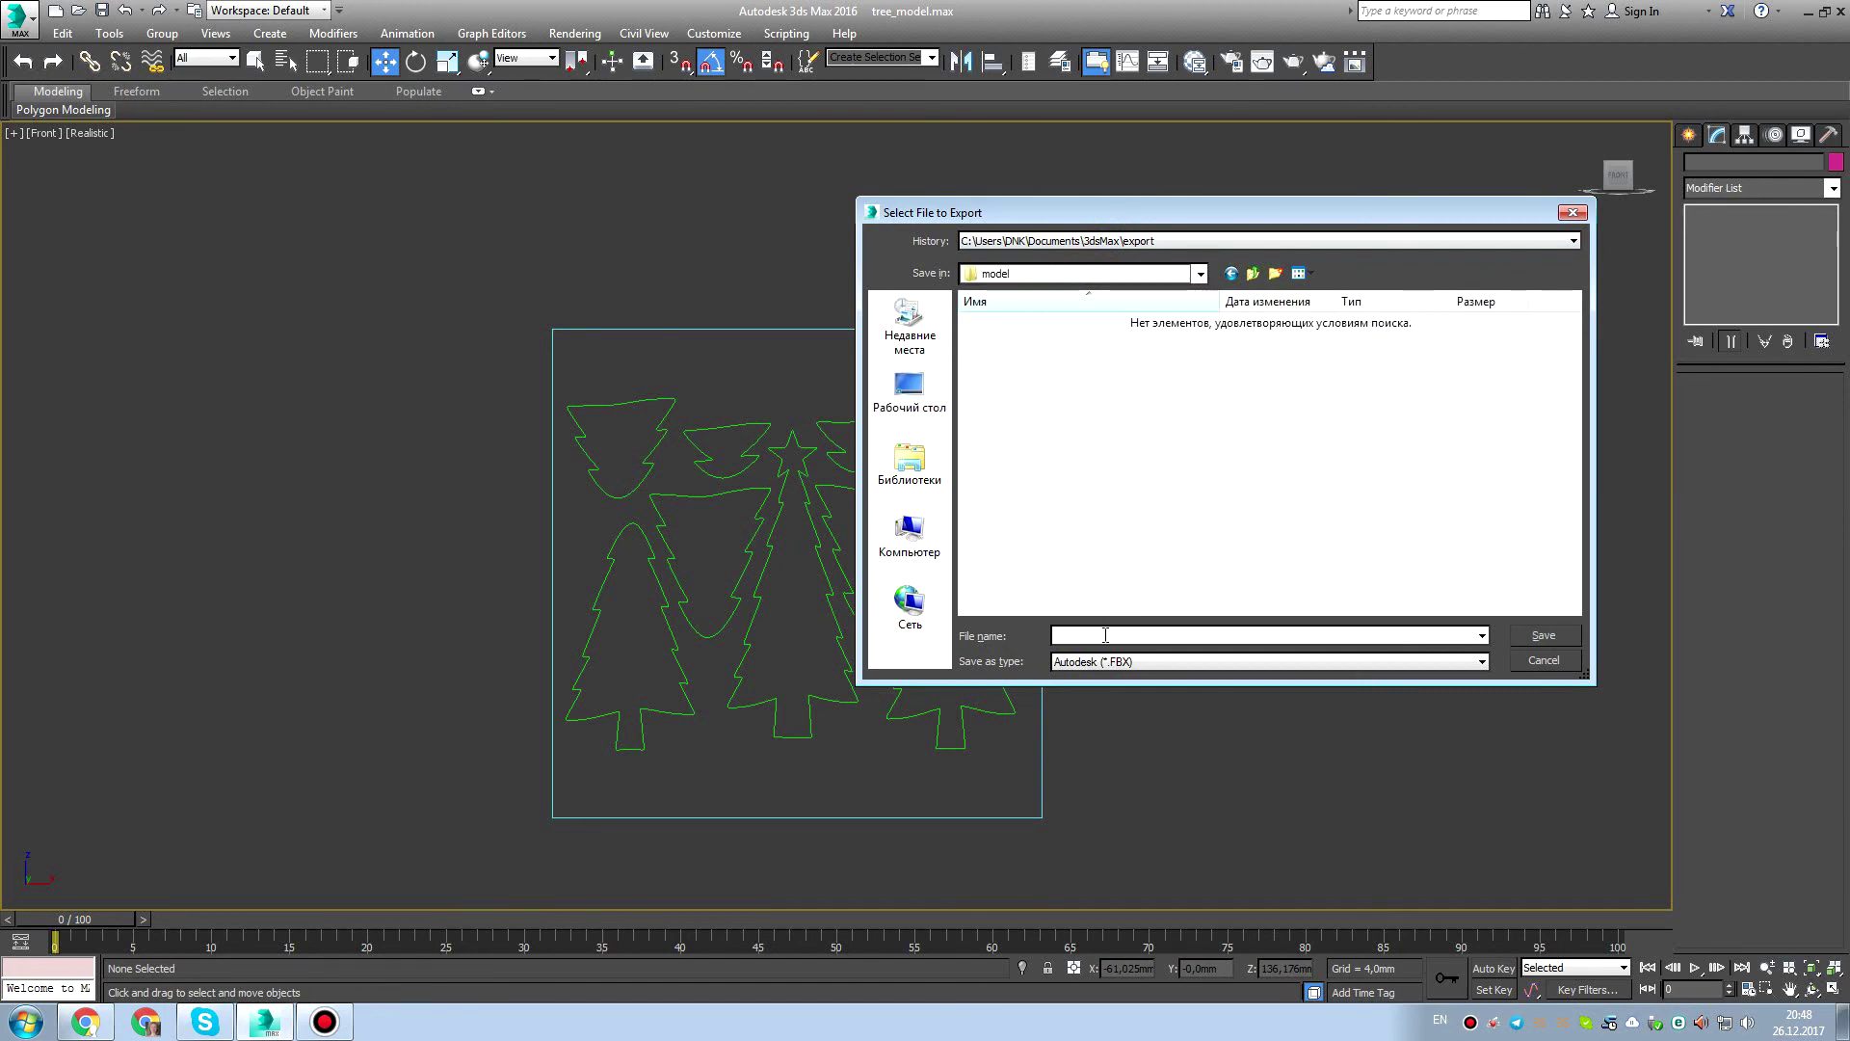
# Name the export file tree_DXF, set its type to AutoCAD (*.DXF) and save it.
pyautogui.write('t')
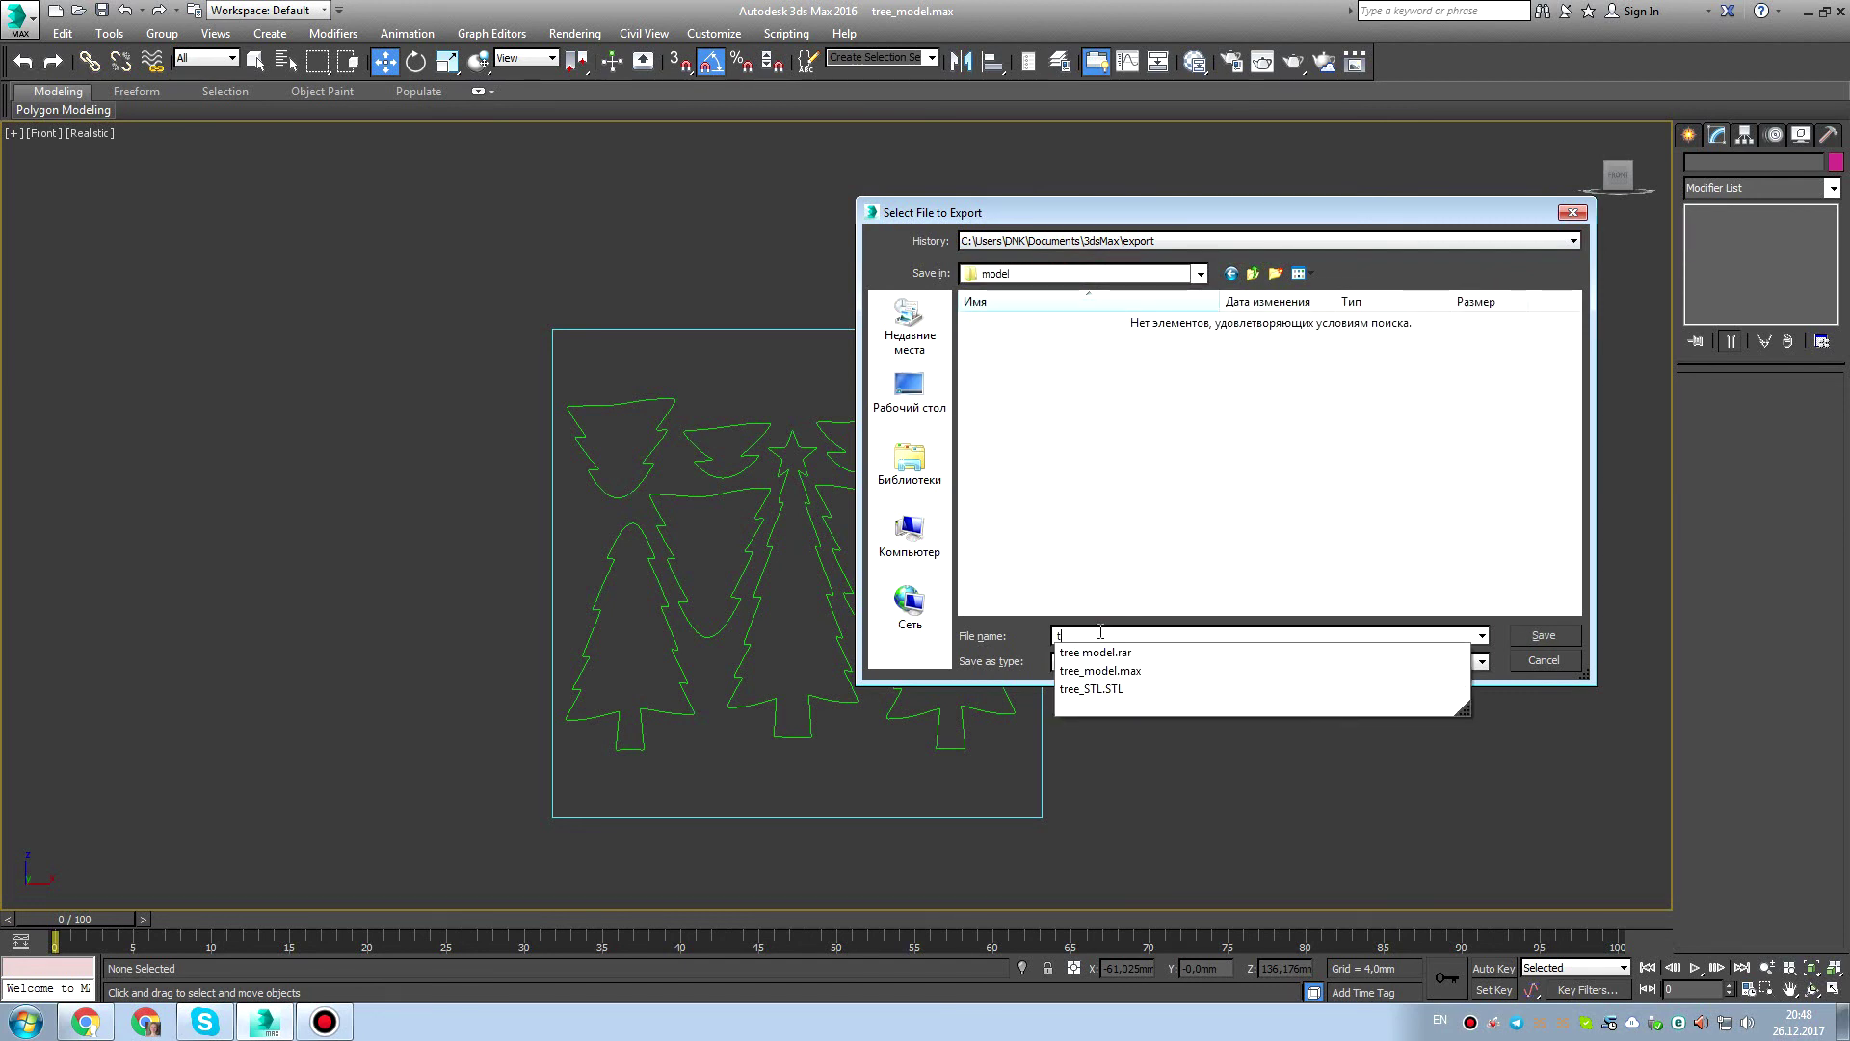
pyautogui.write('ree_')
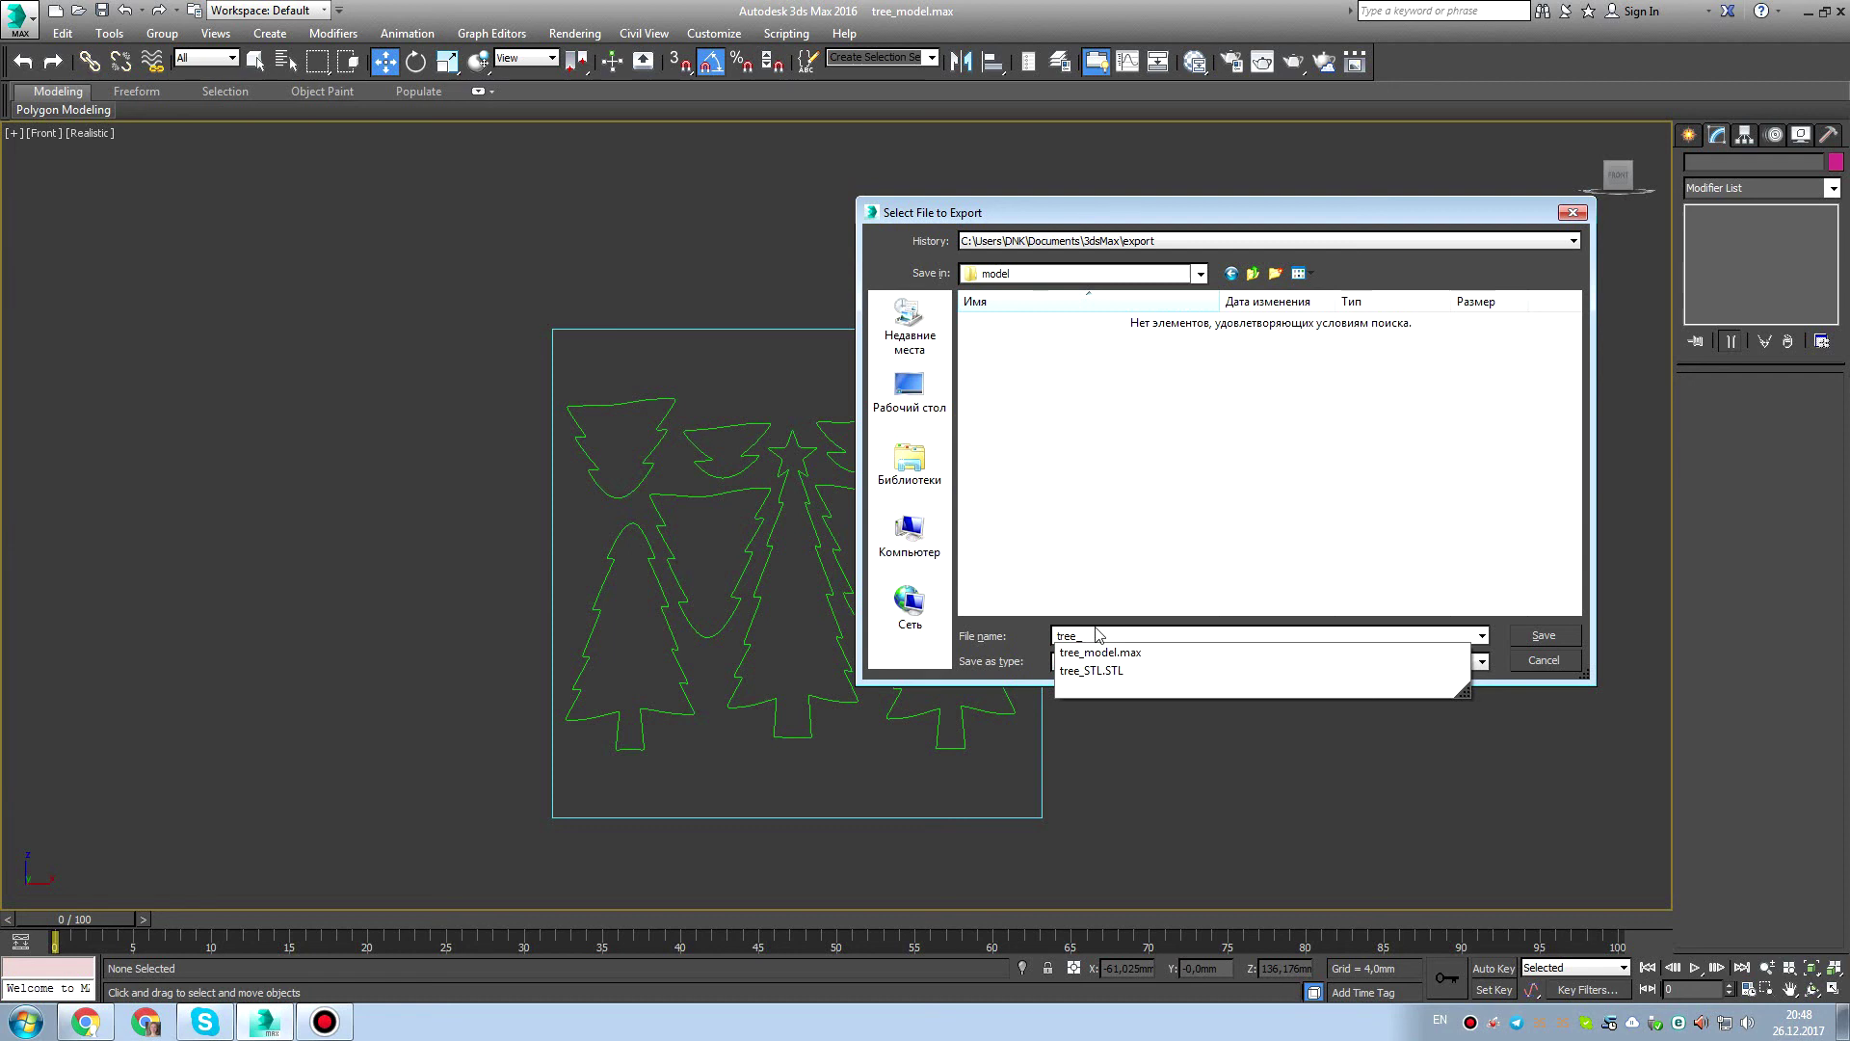
pyautogui.write('DFX')
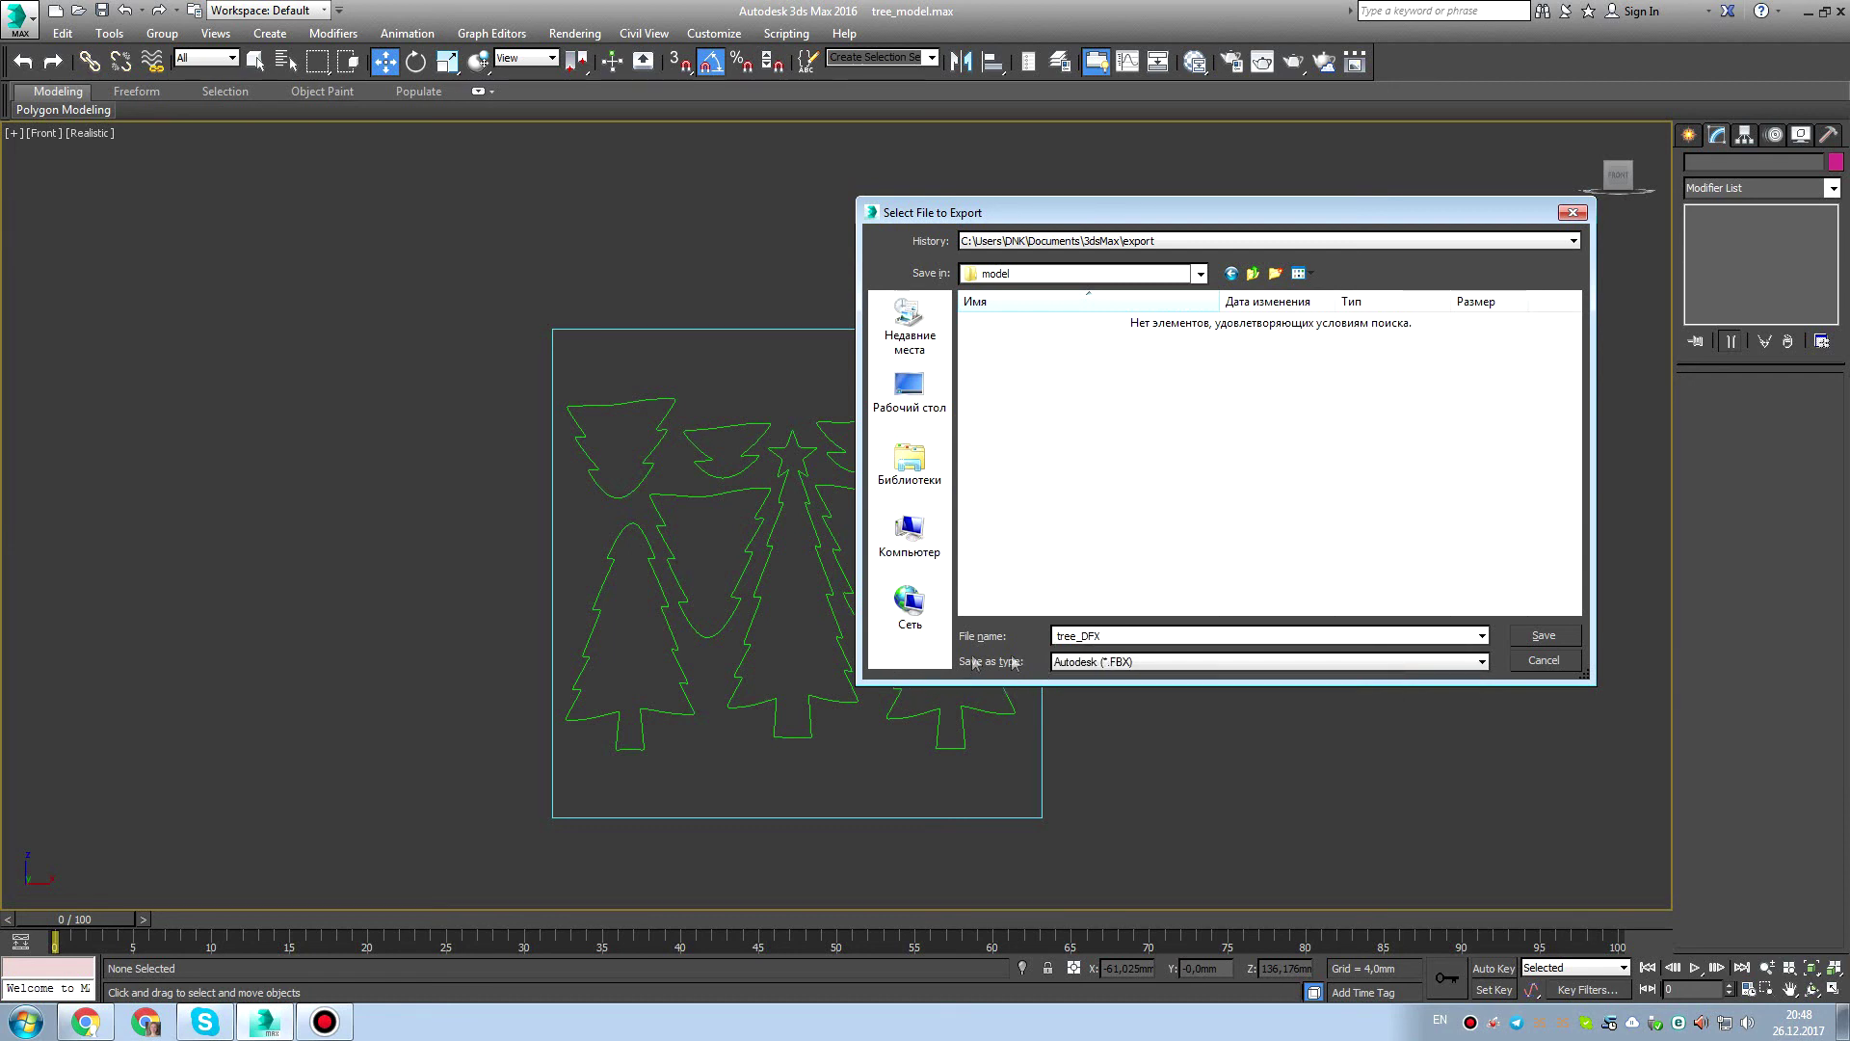
pyautogui.click(1151, 661)
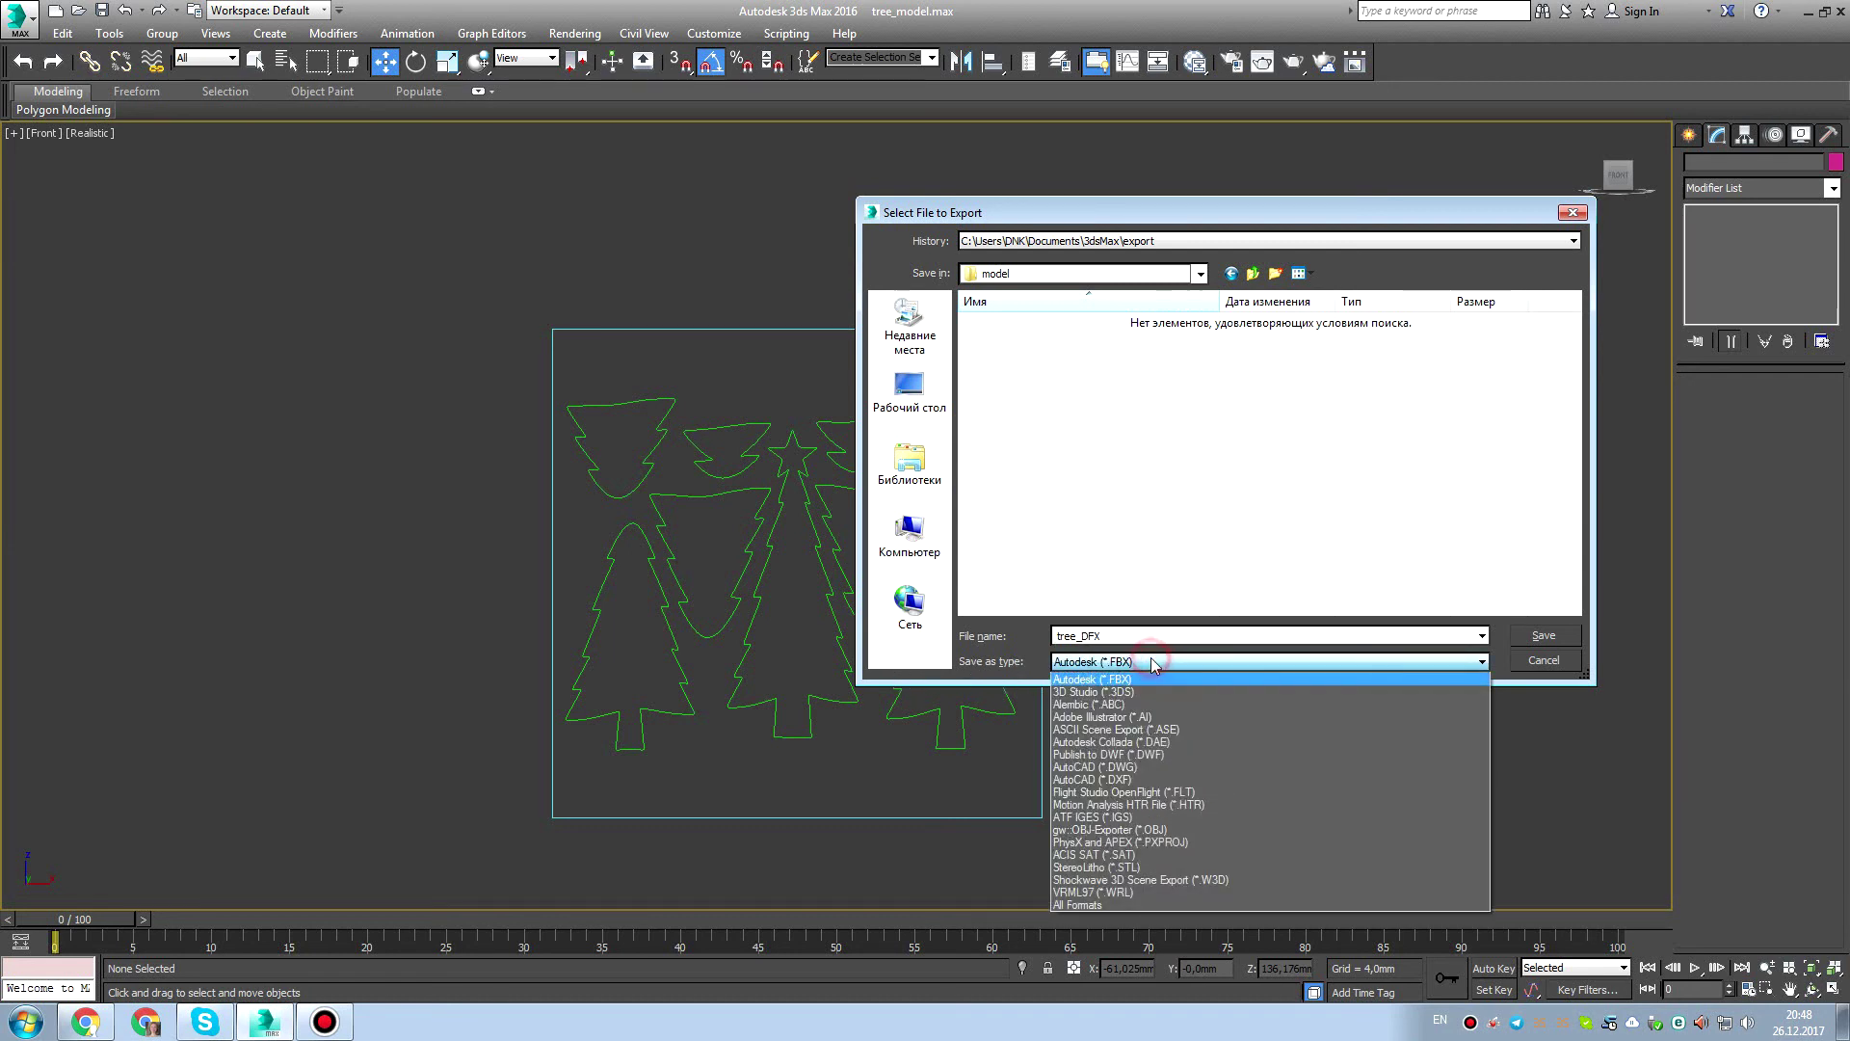
pyautogui.click(1151, 778)
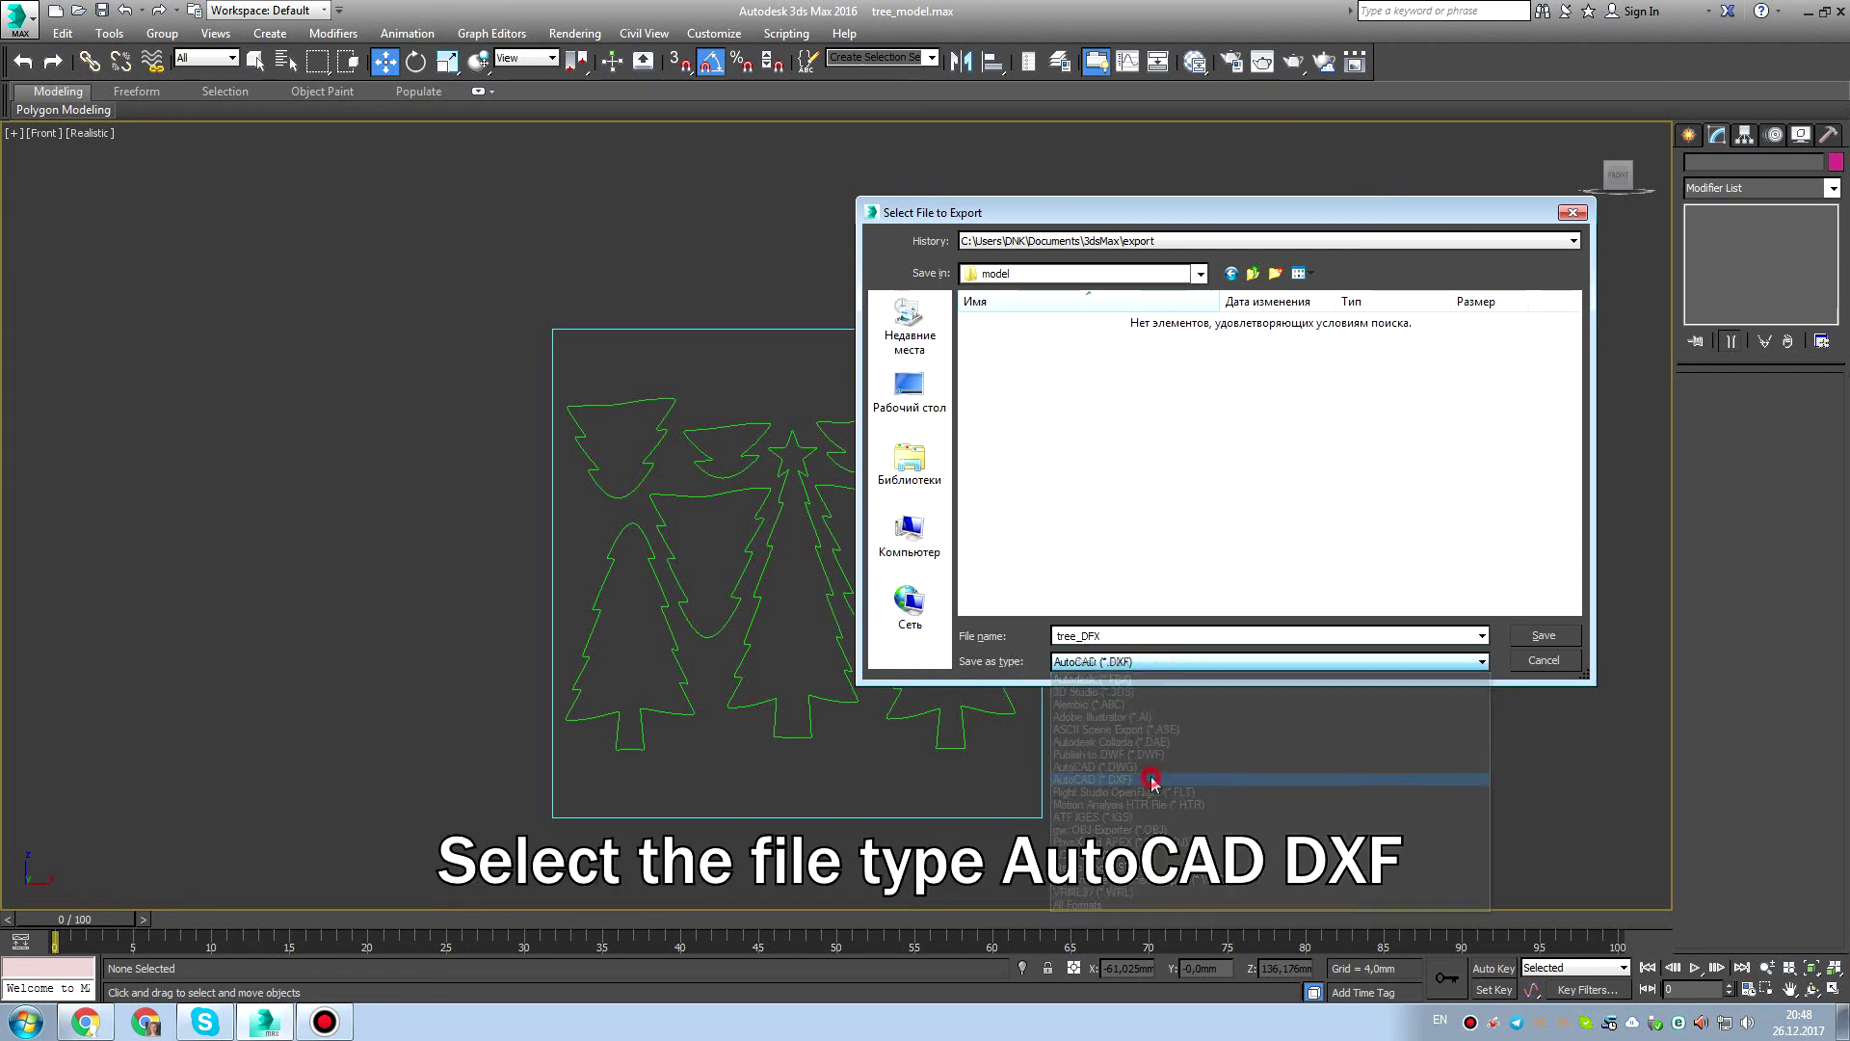
pyautogui.click(1106, 633)
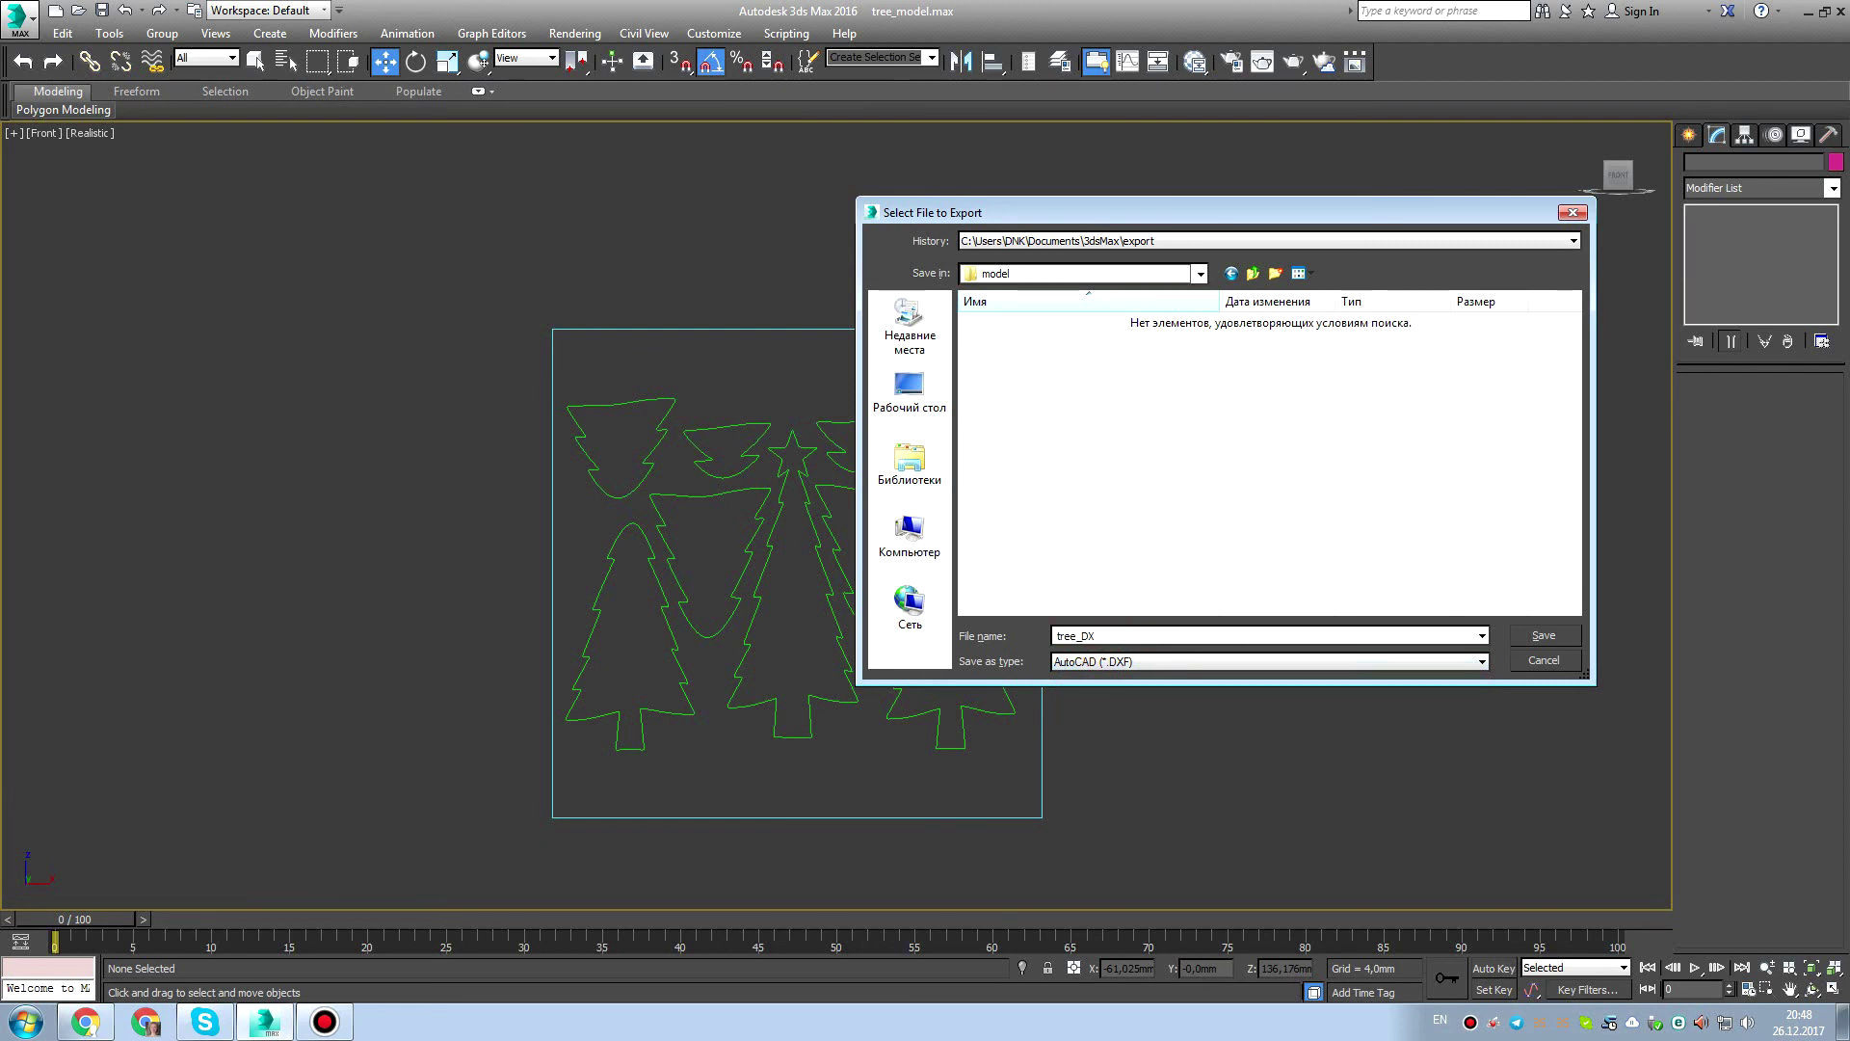
pyautogui.write('F')
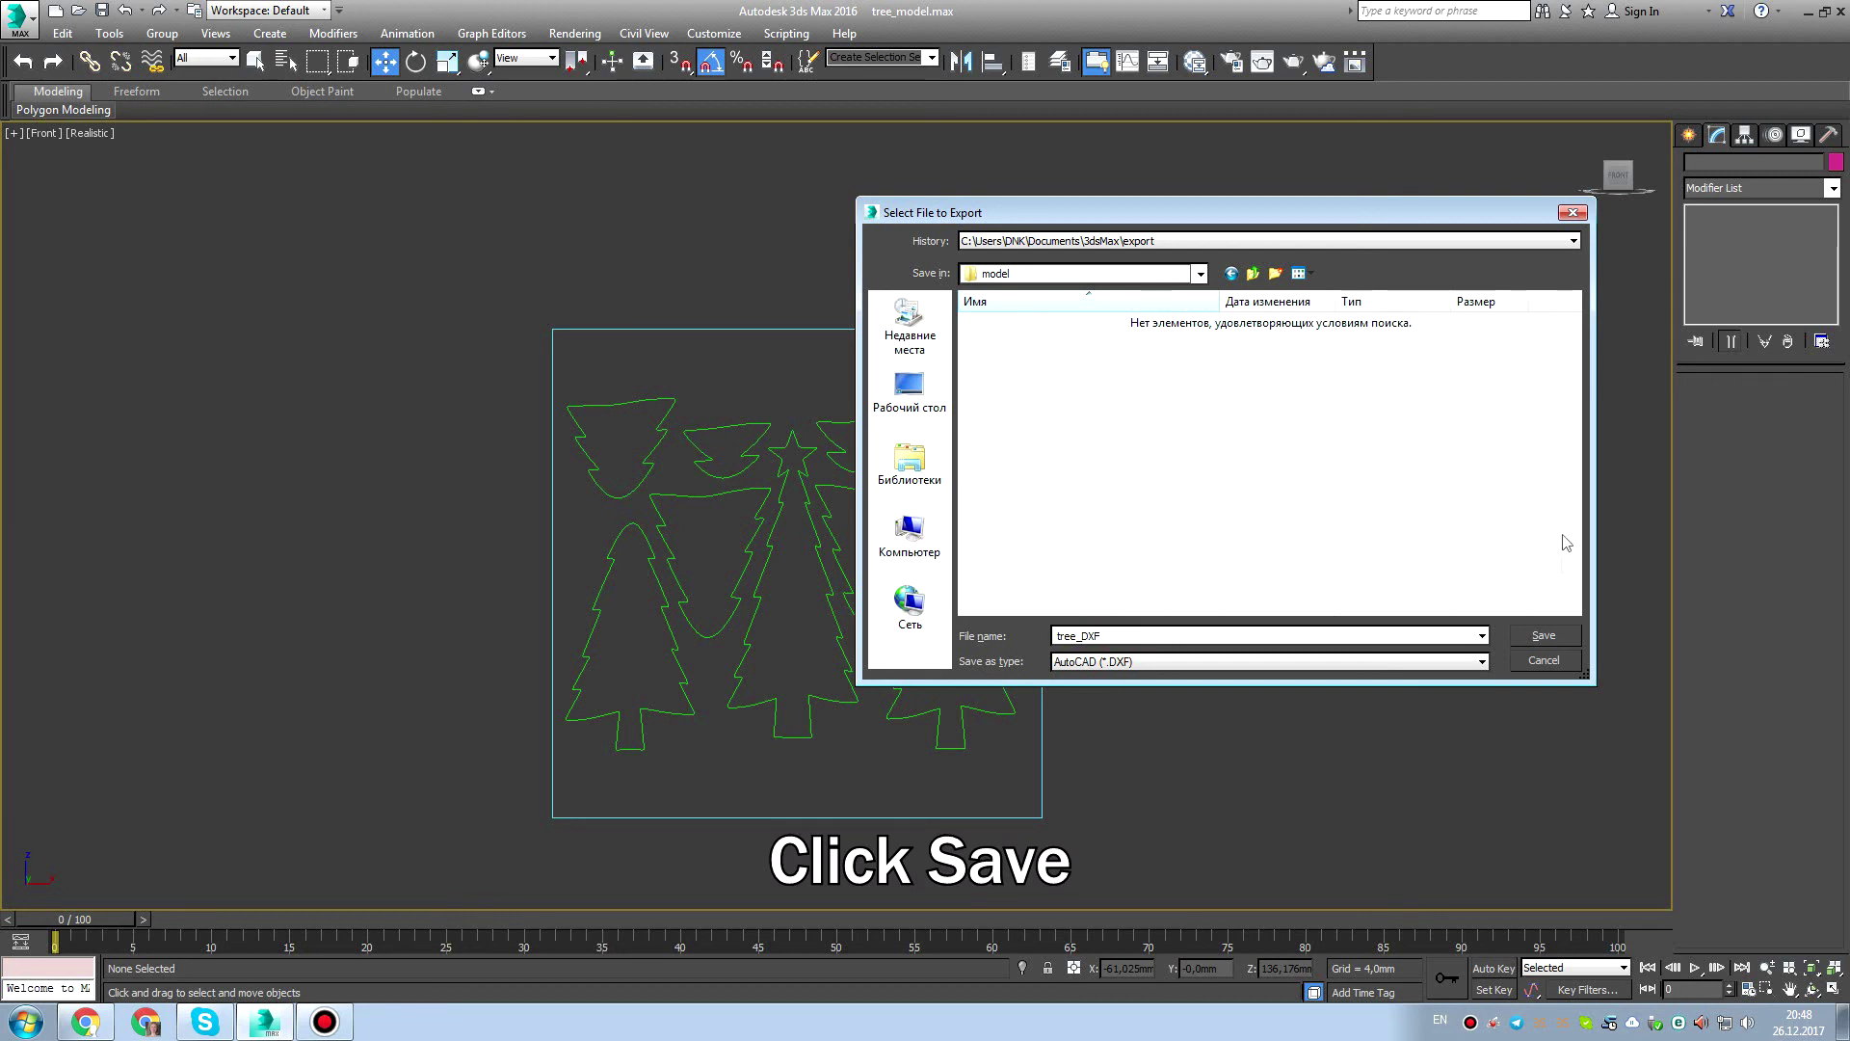
pyautogui.click(1530, 637)
# Set the export version to AutoCAD 2000 DXF and export the entire scene.
pyautogui.click(998, 416)
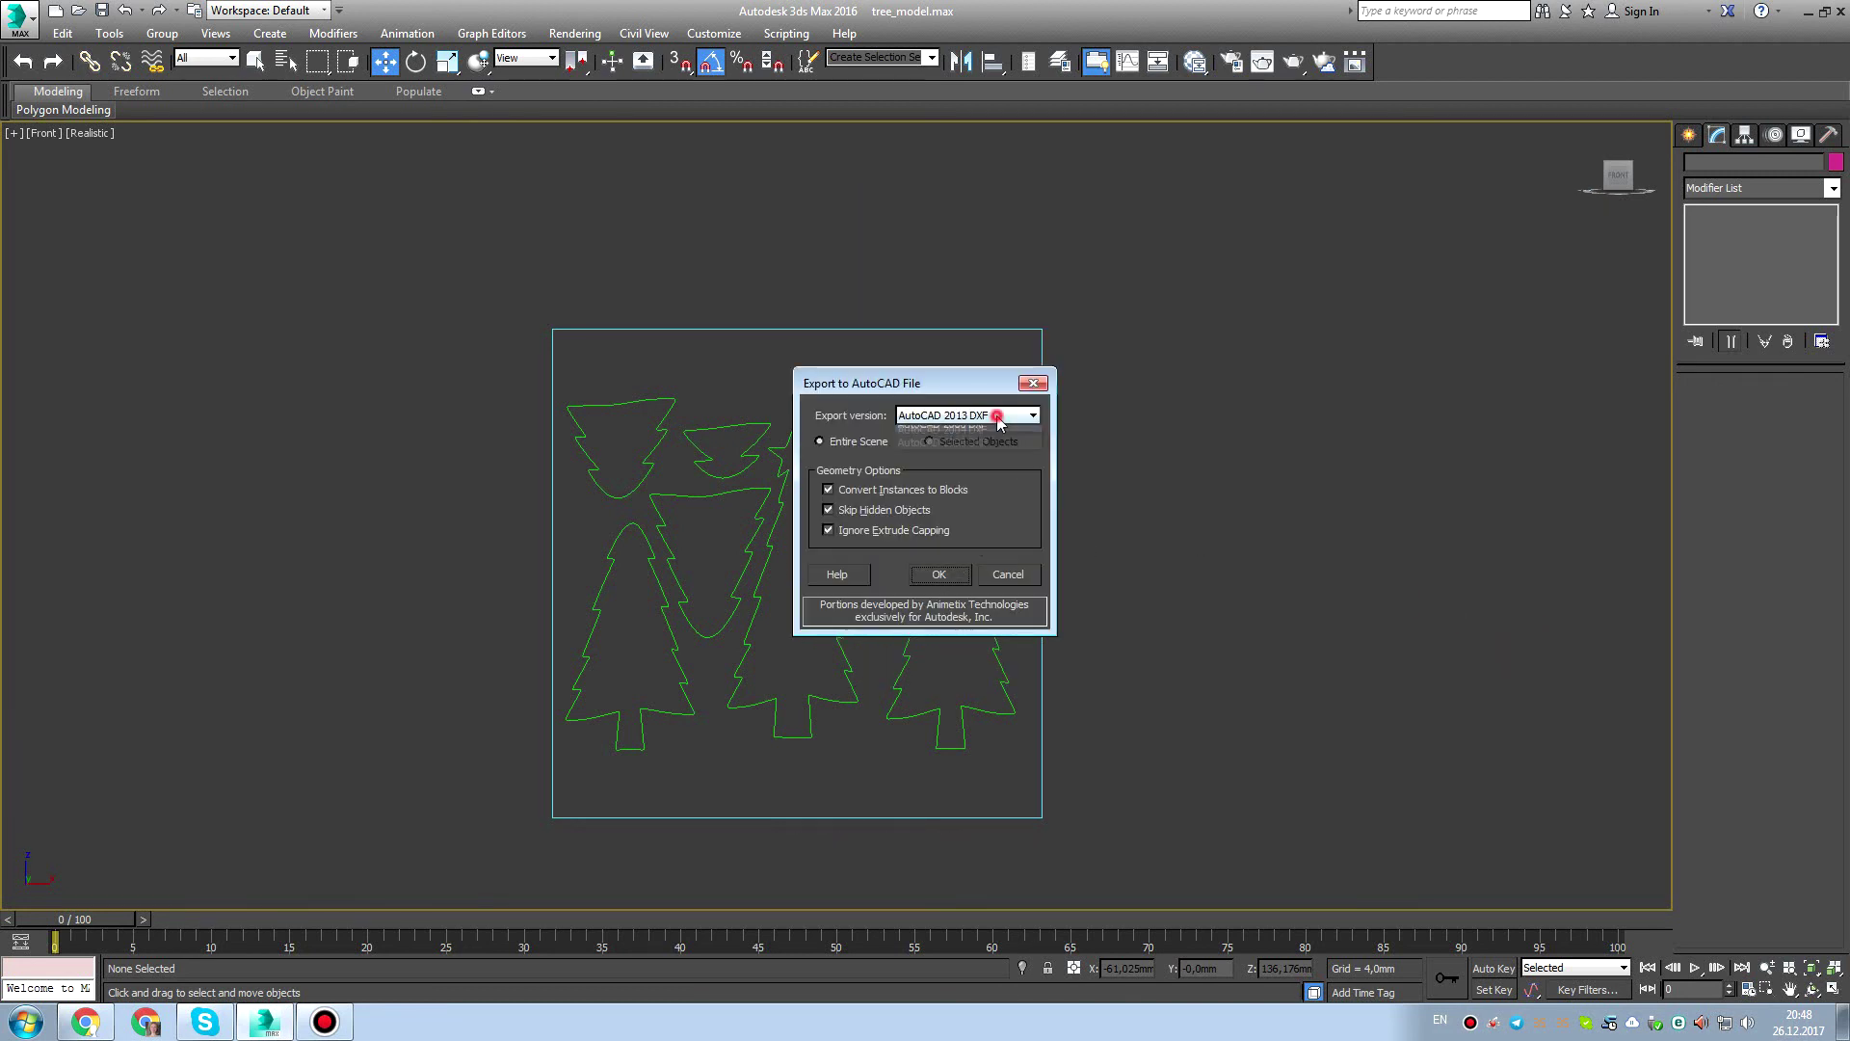
pyautogui.click(968, 482)
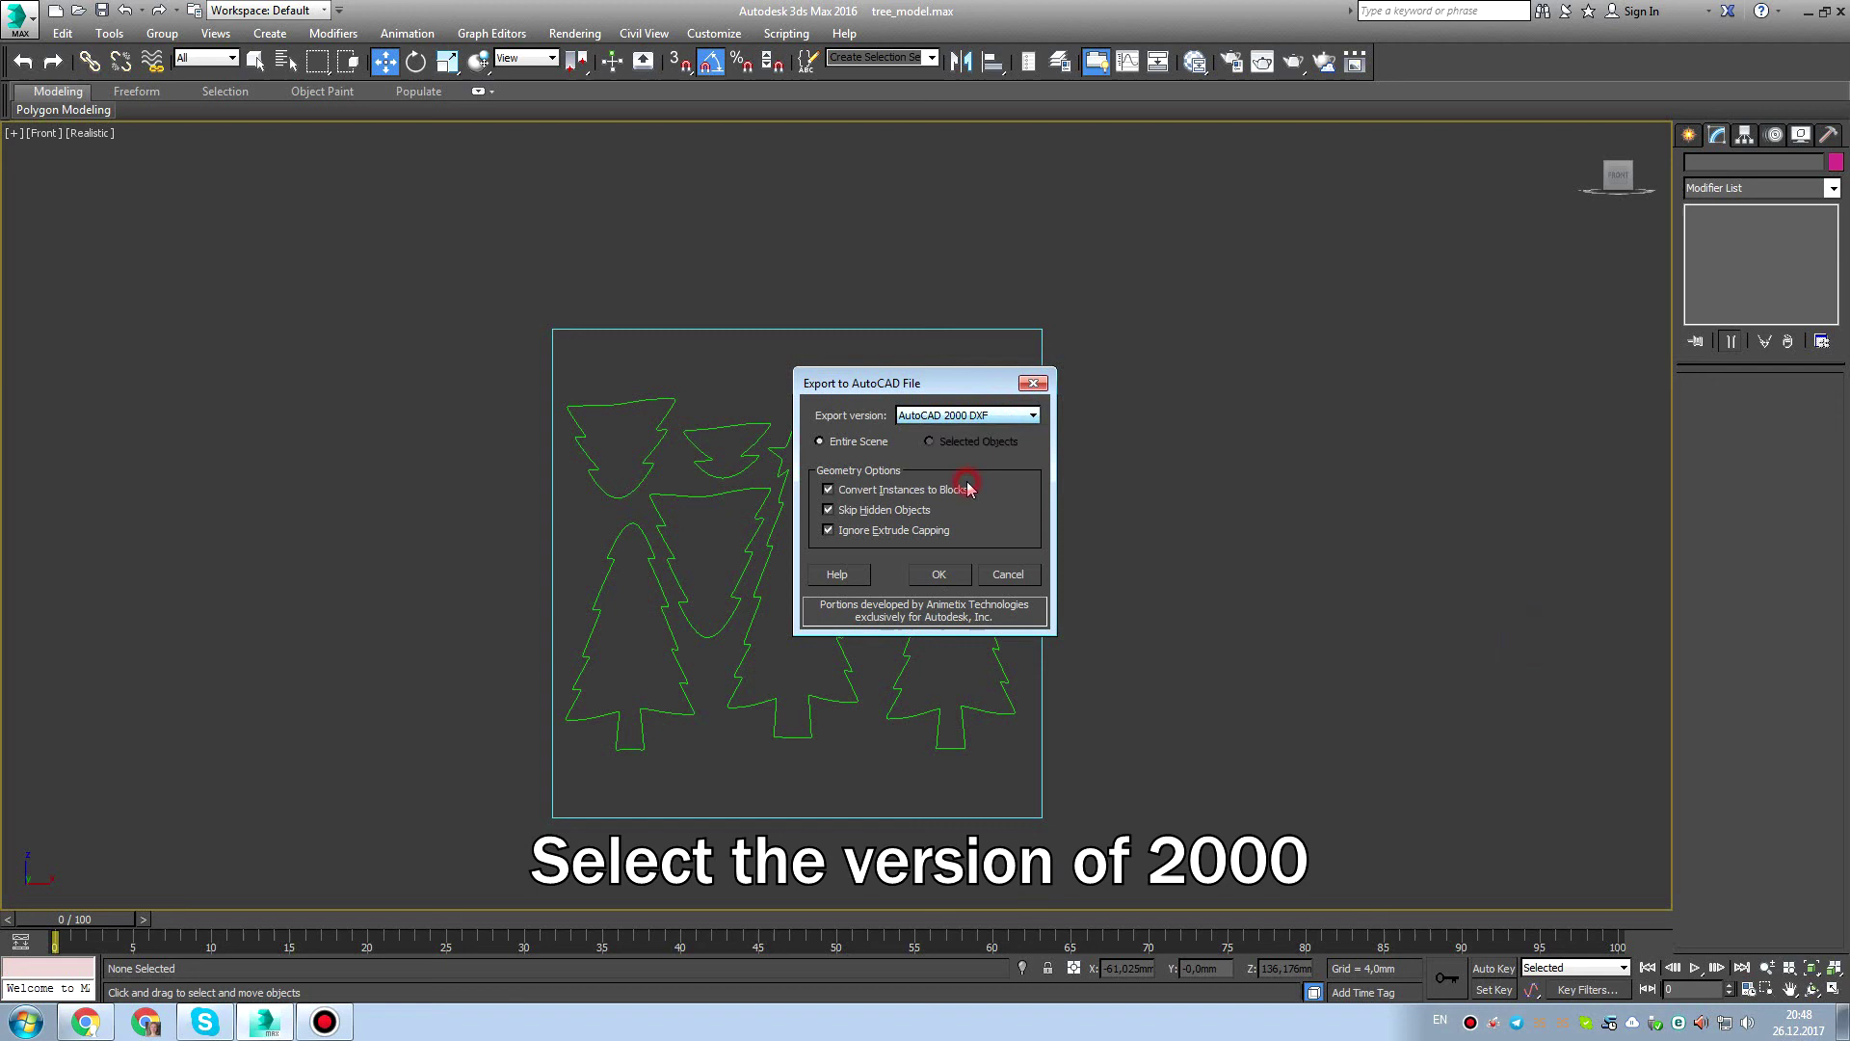
pyautogui.moveTo(942, 383); pyautogui.dragTo(924, 394)
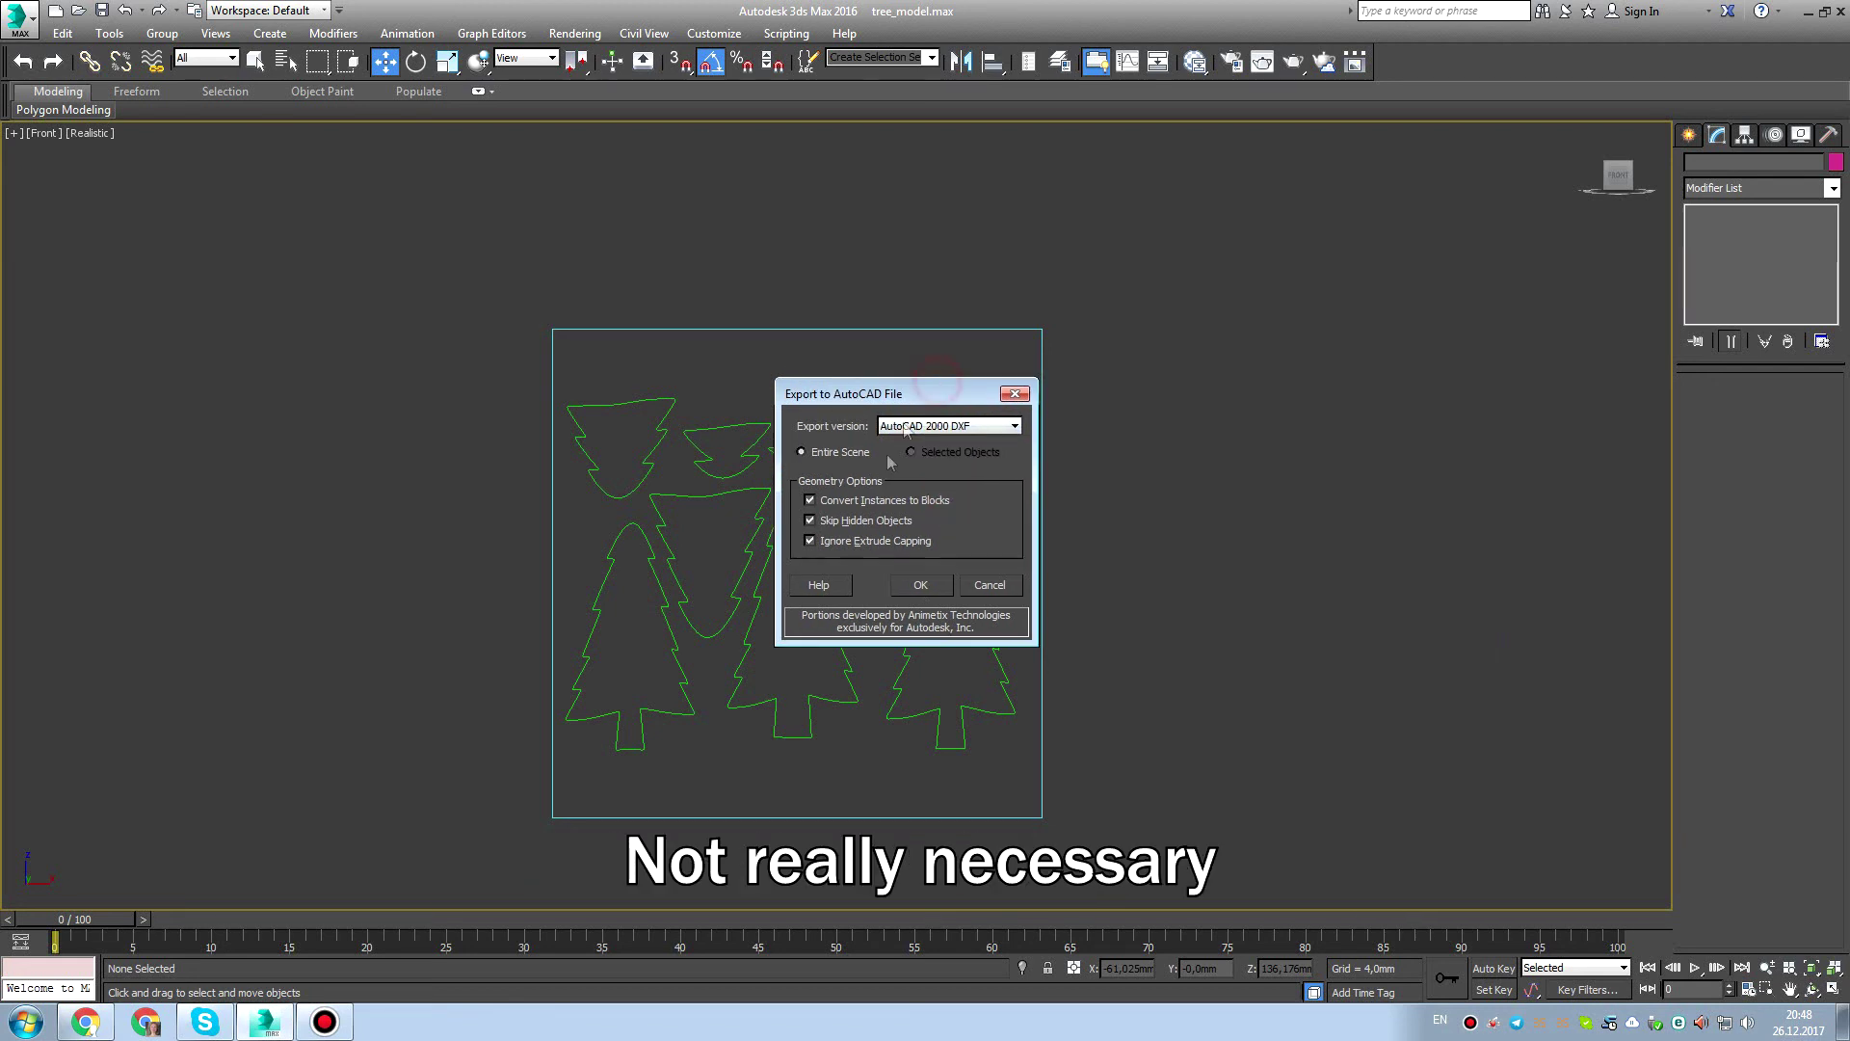
pyautogui.click(923, 592)
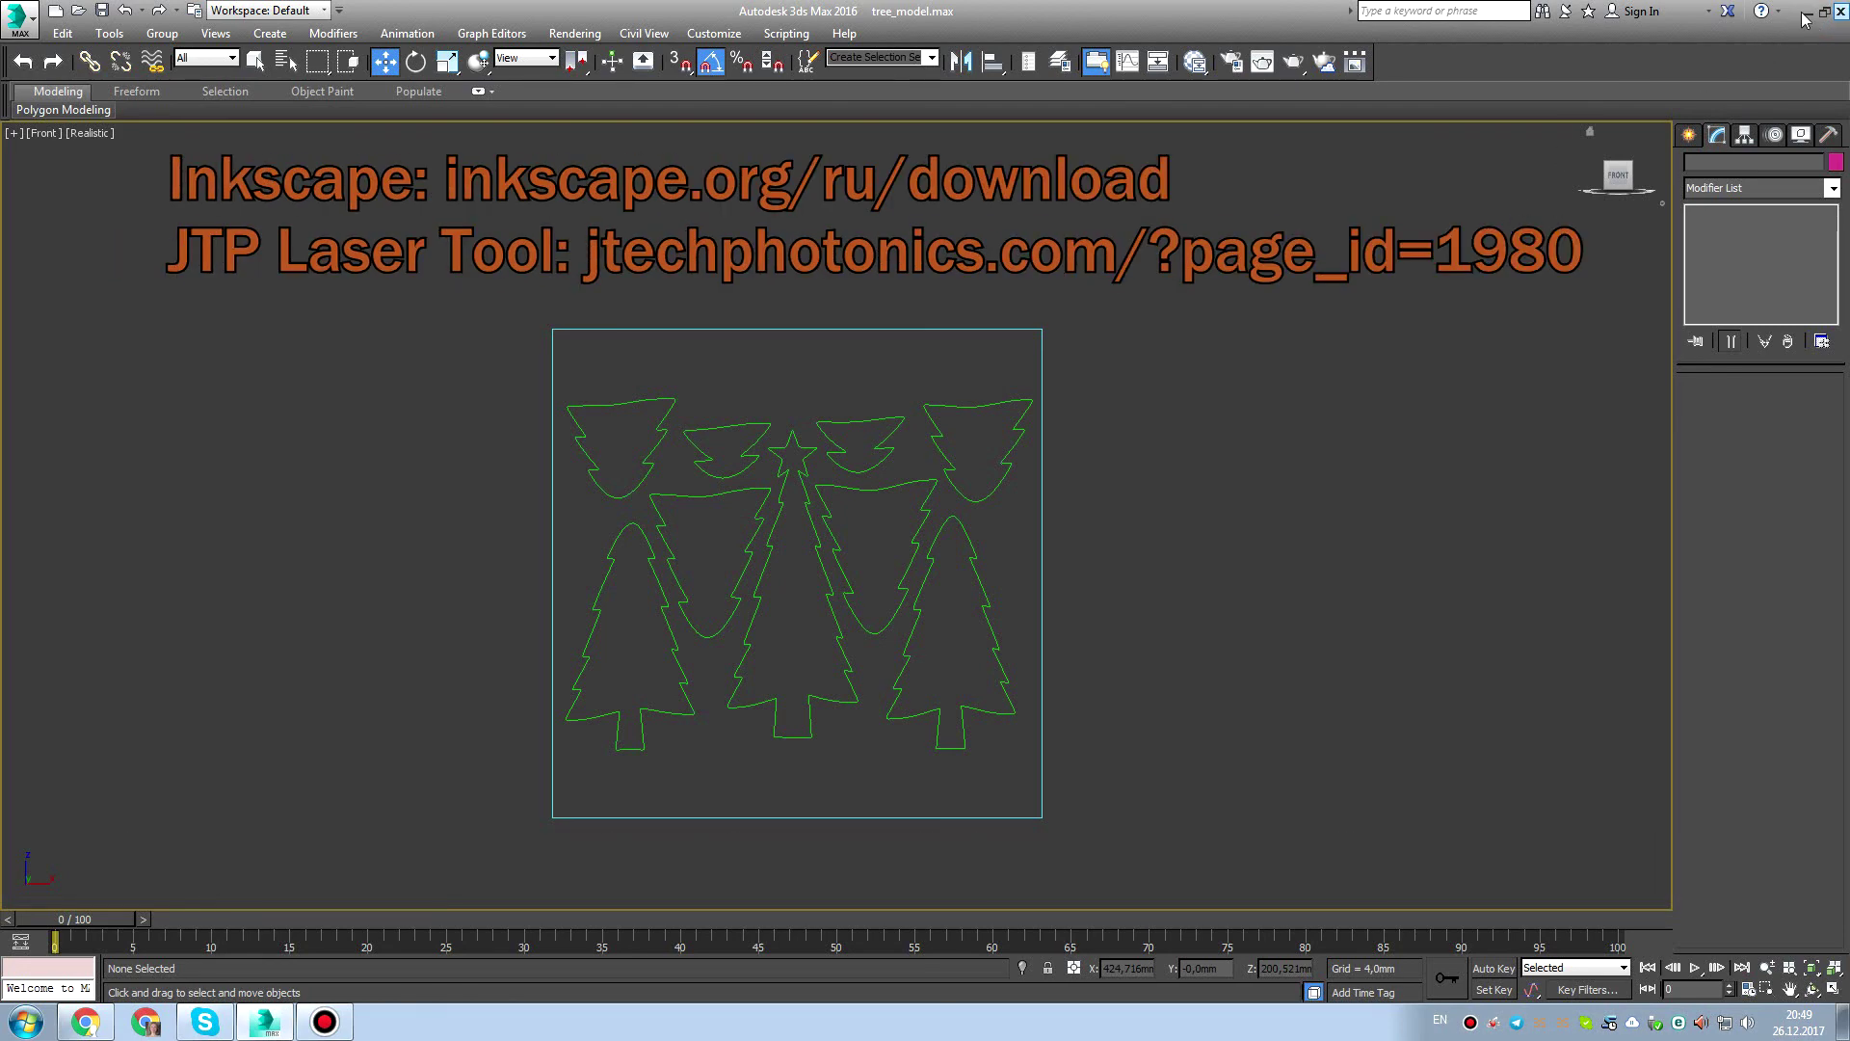
# Leave 3ds Max and launch Inkscape from the desktop.
pyautogui.click(1837, 10)
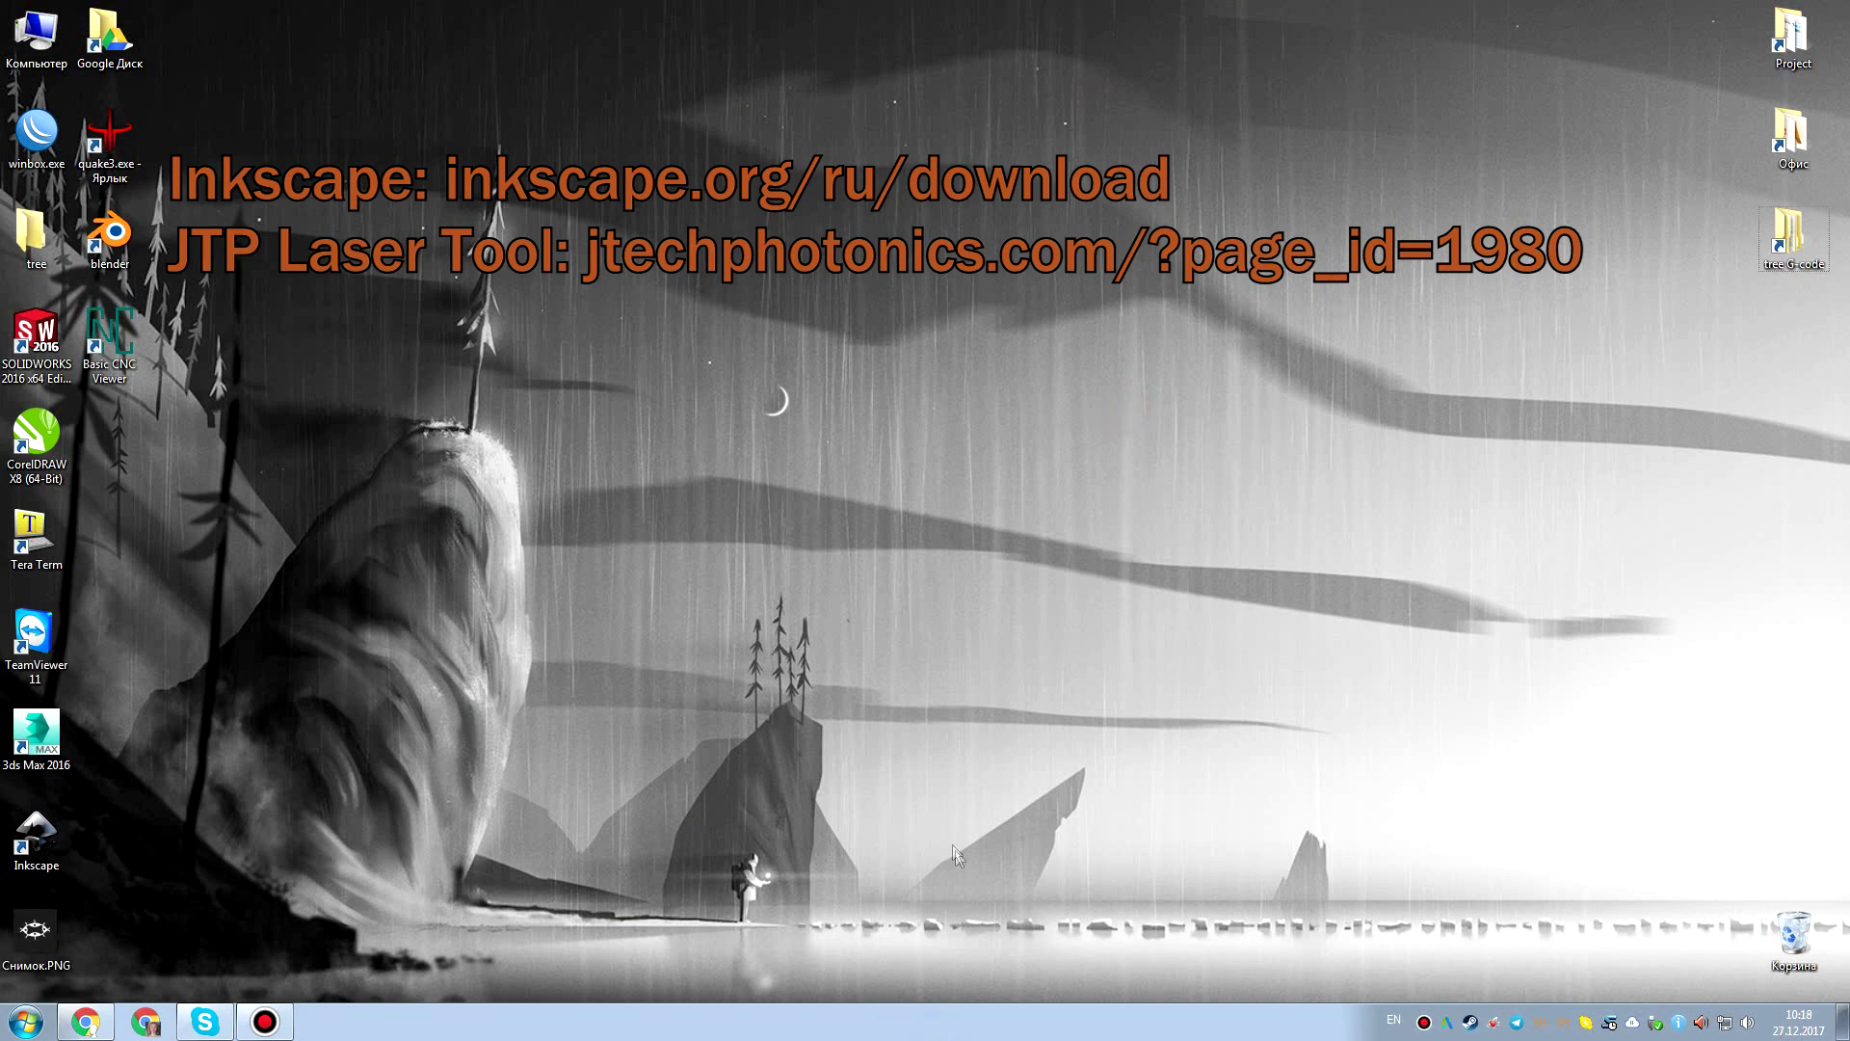
pyautogui.doubleClick(36, 837)
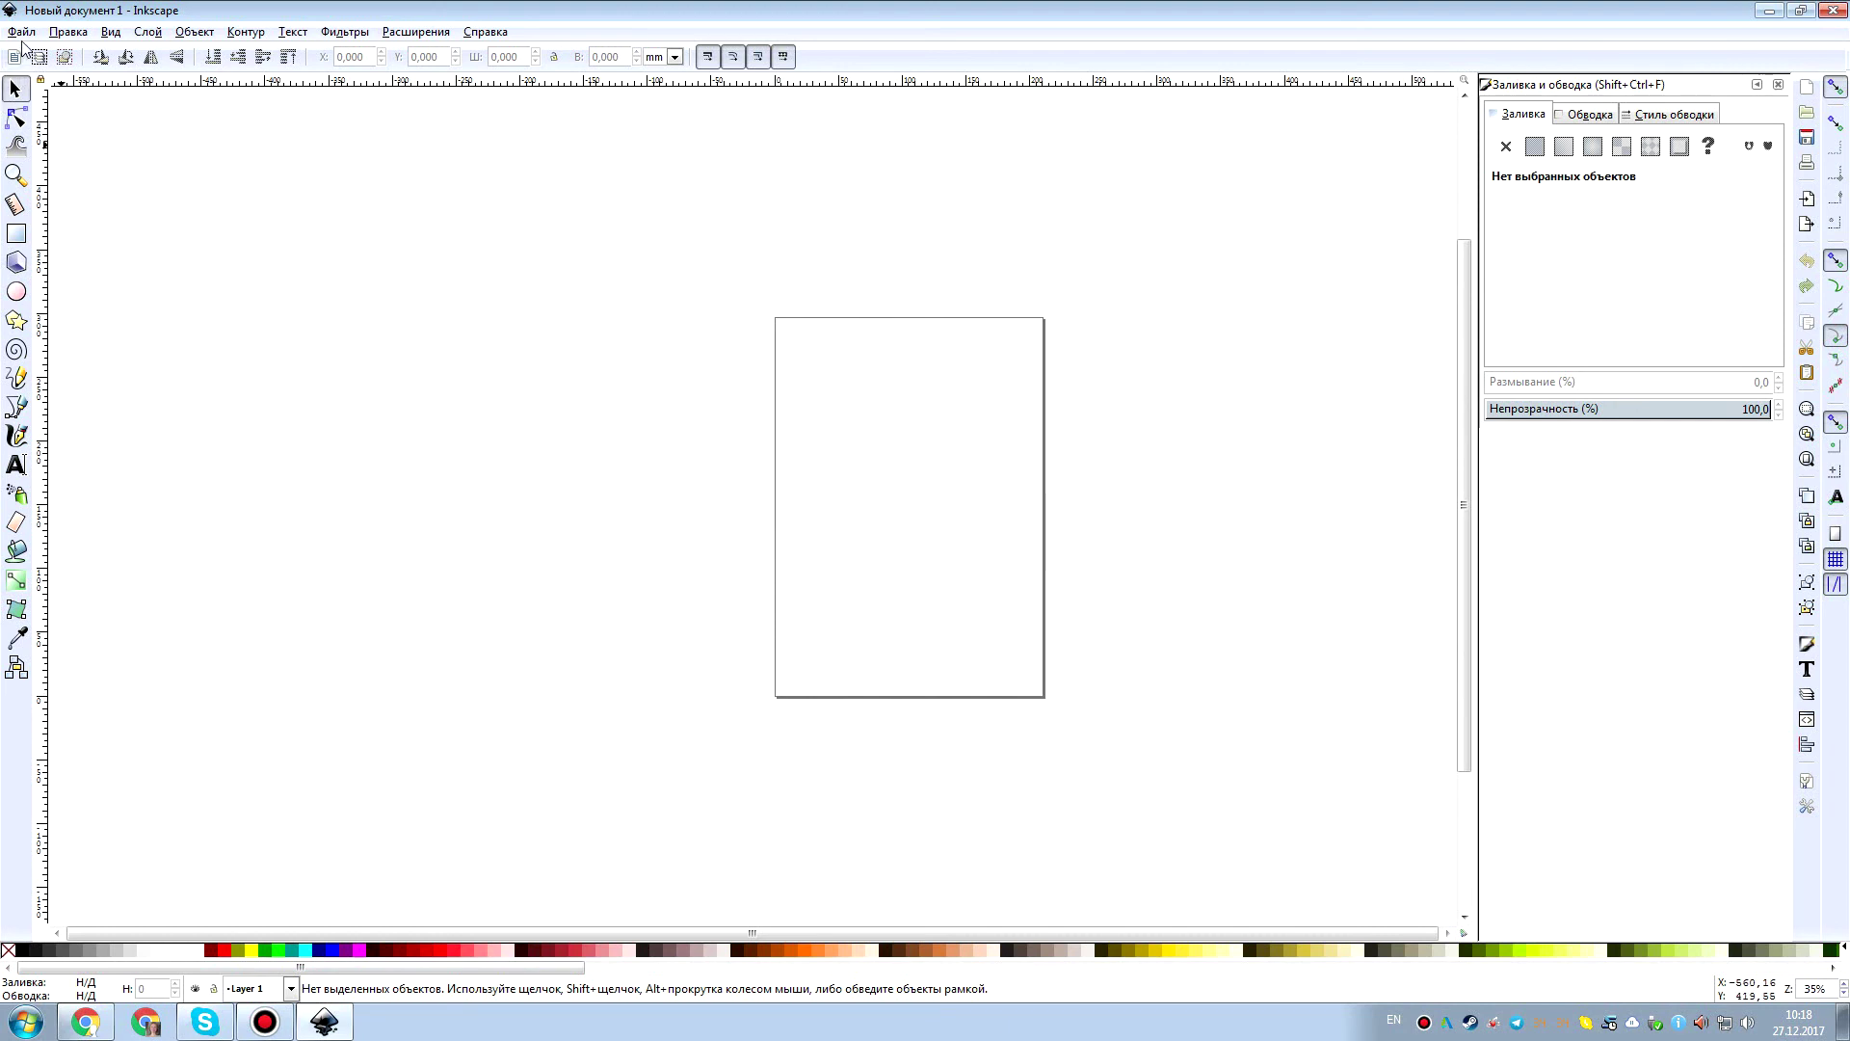
# Switch to dxfconverter.org in Chrome, upload tree_DXF.DXF from the model folder and convert it to SVG.
pyautogui.click(72, 1021)
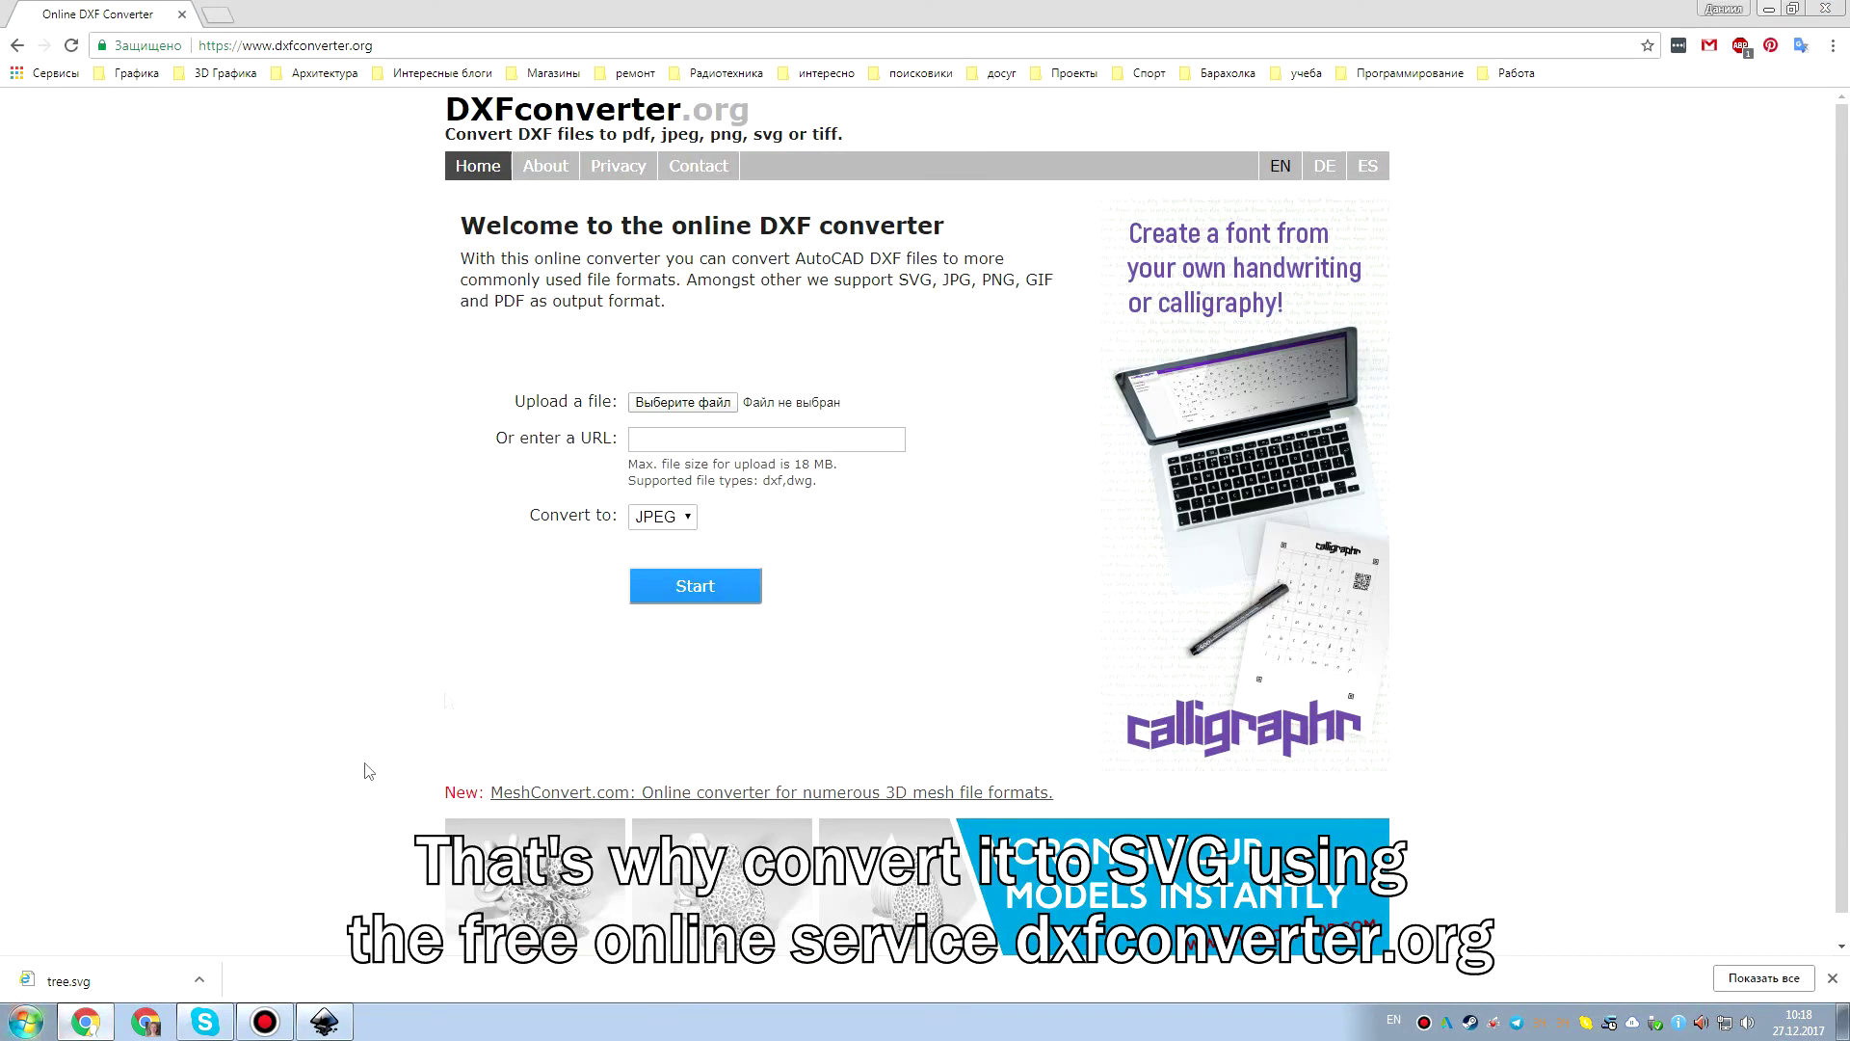
pyautogui.click(693, 403)
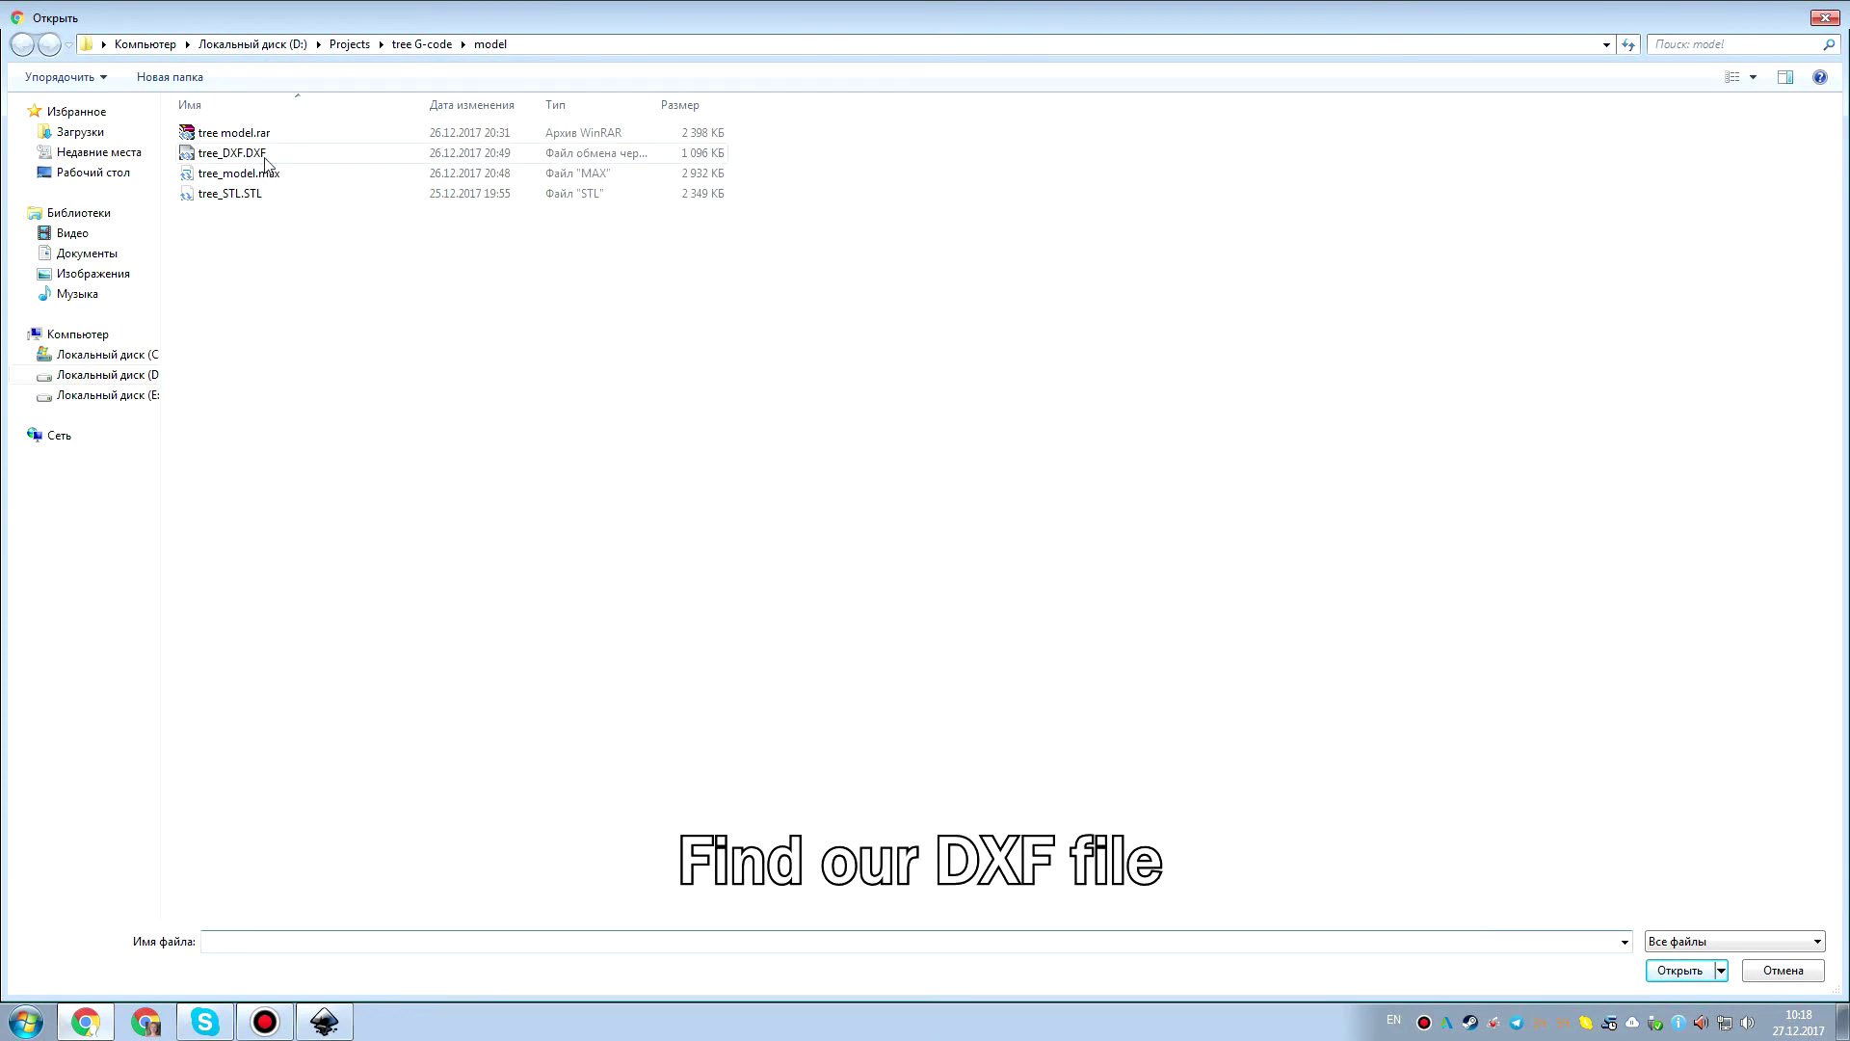
pyautogui.click(231, 153)
pyautogui.click(1679, 970)
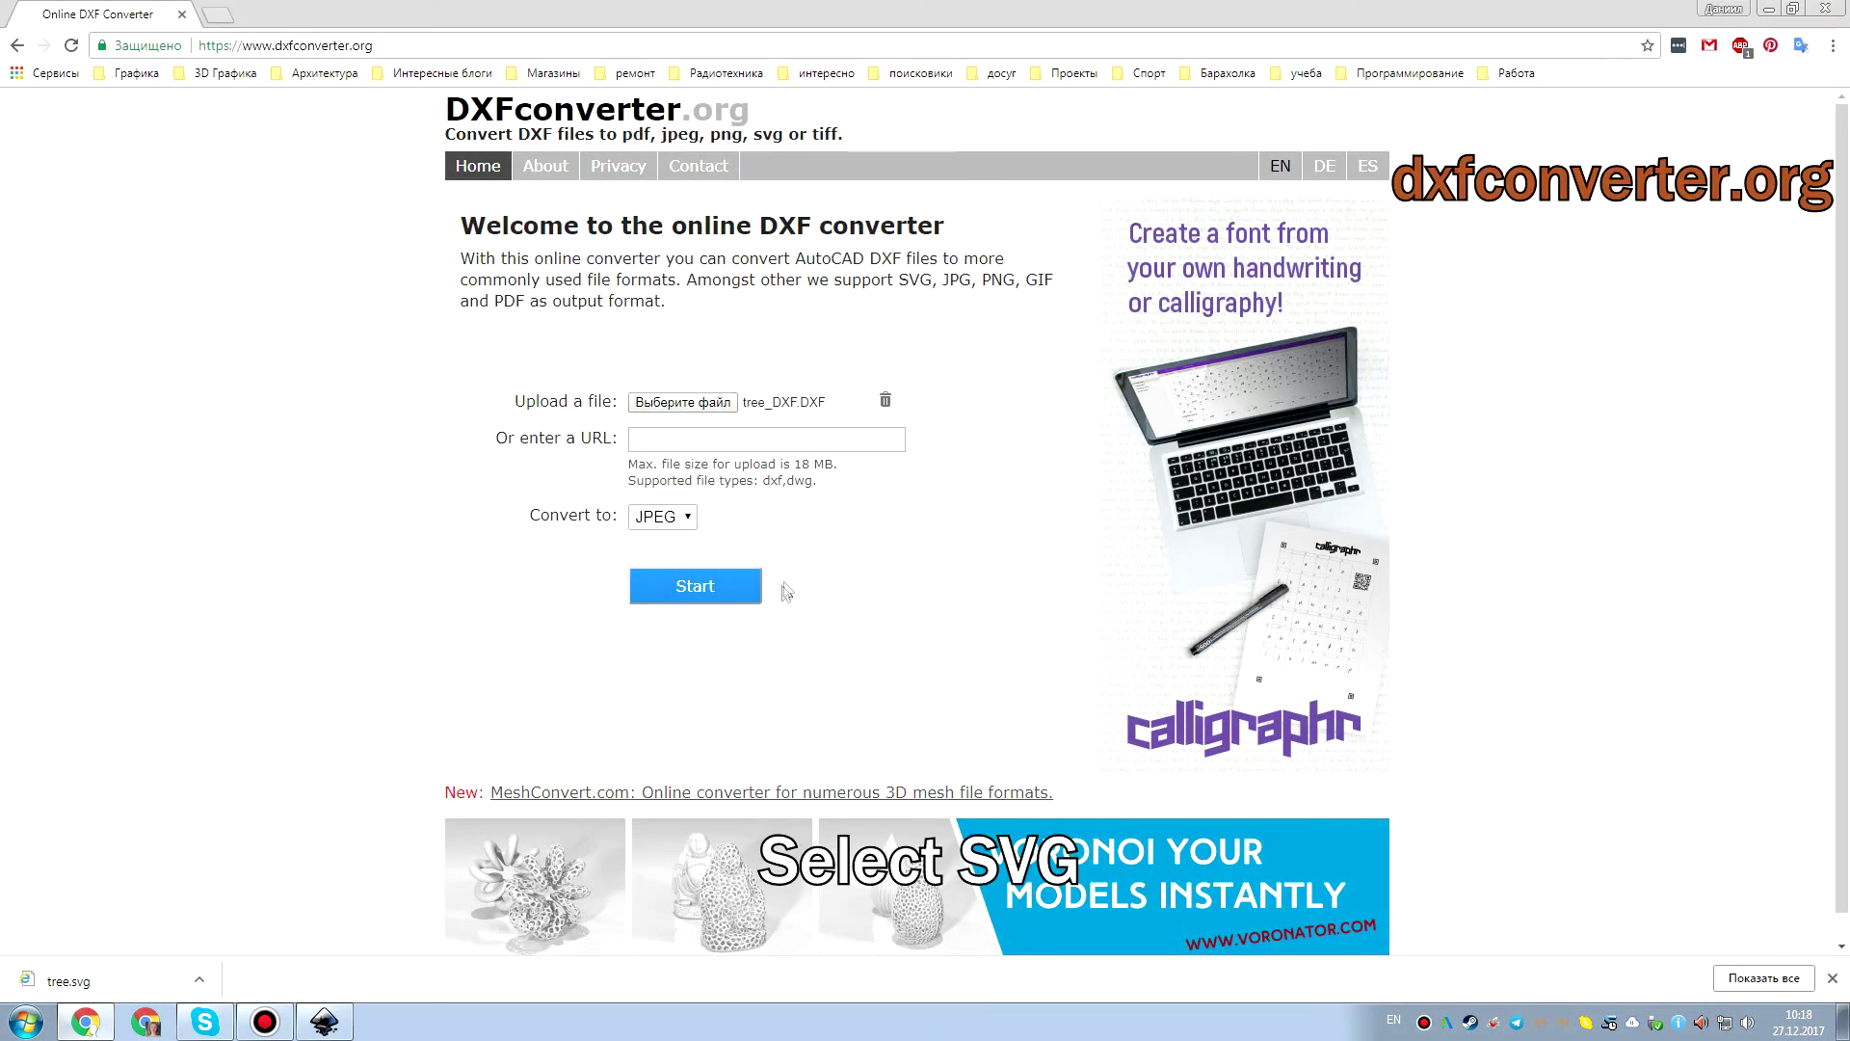
pyautogui.click(662, 516)
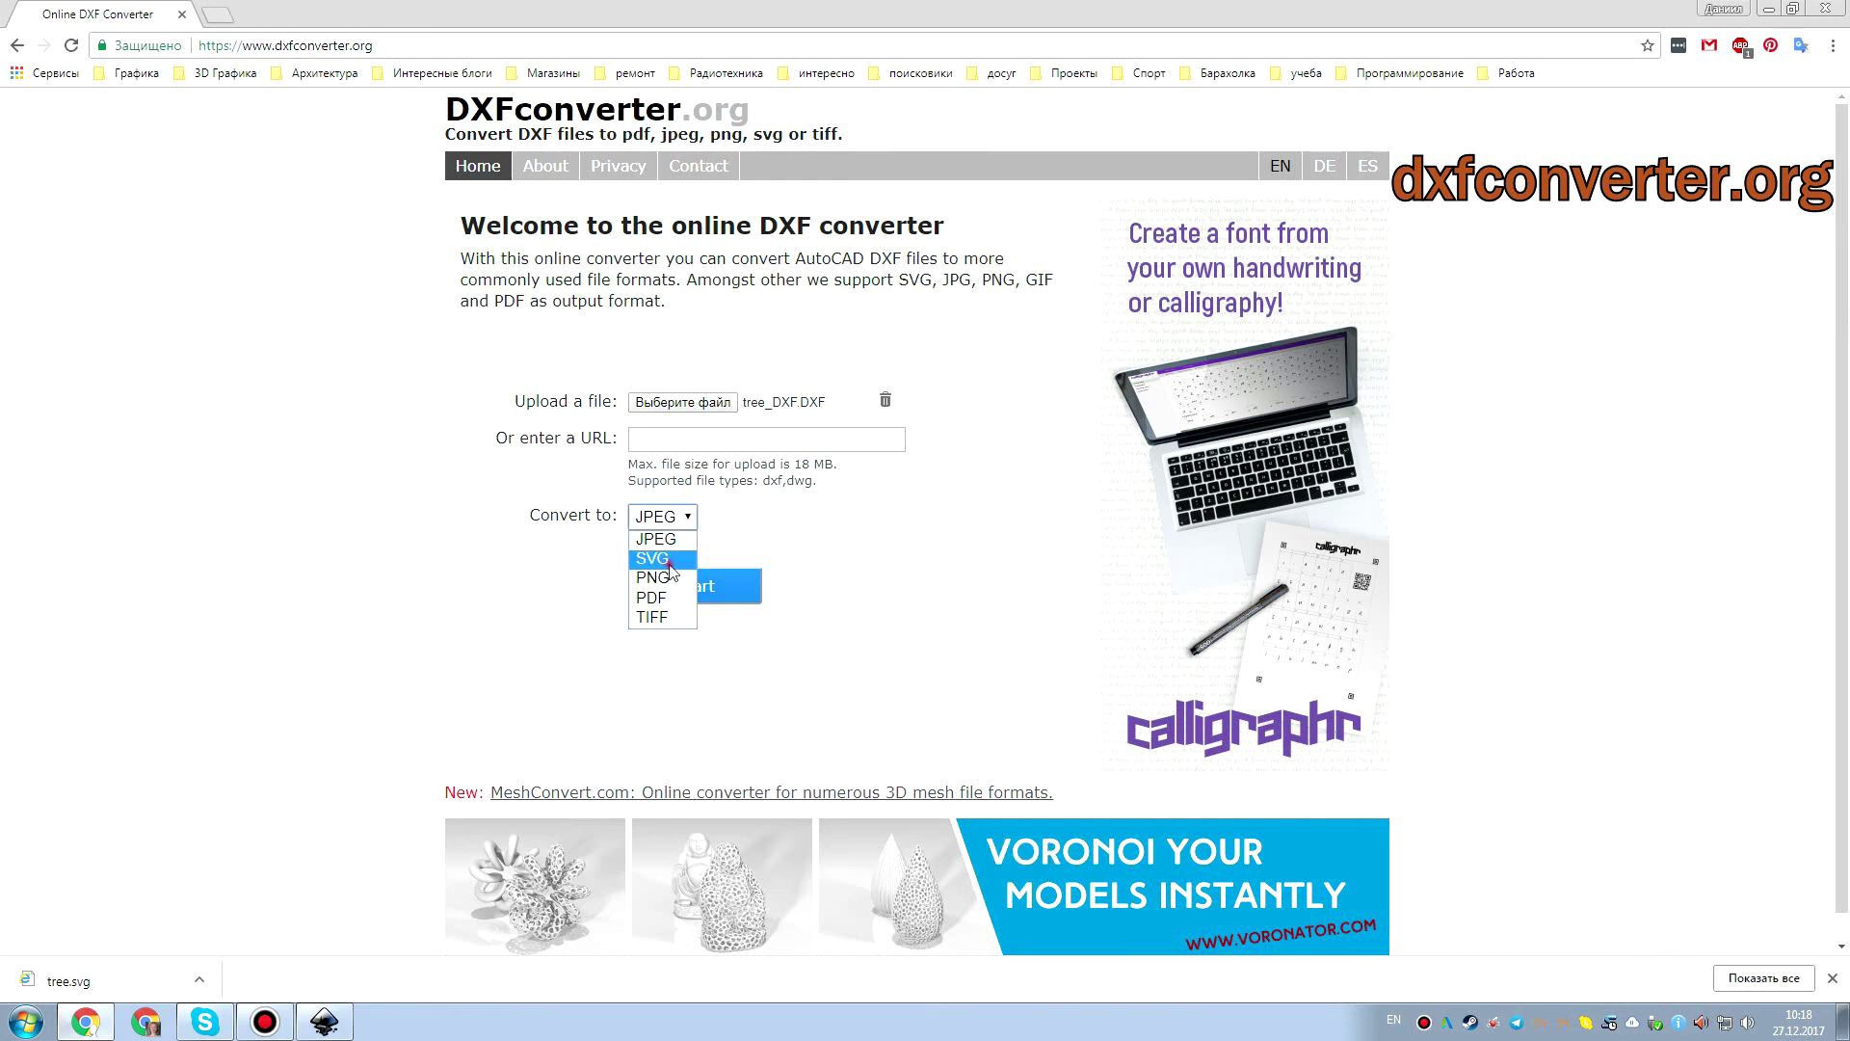
pyautogui.click(670, 560)
pyautogui.click(682, 592)
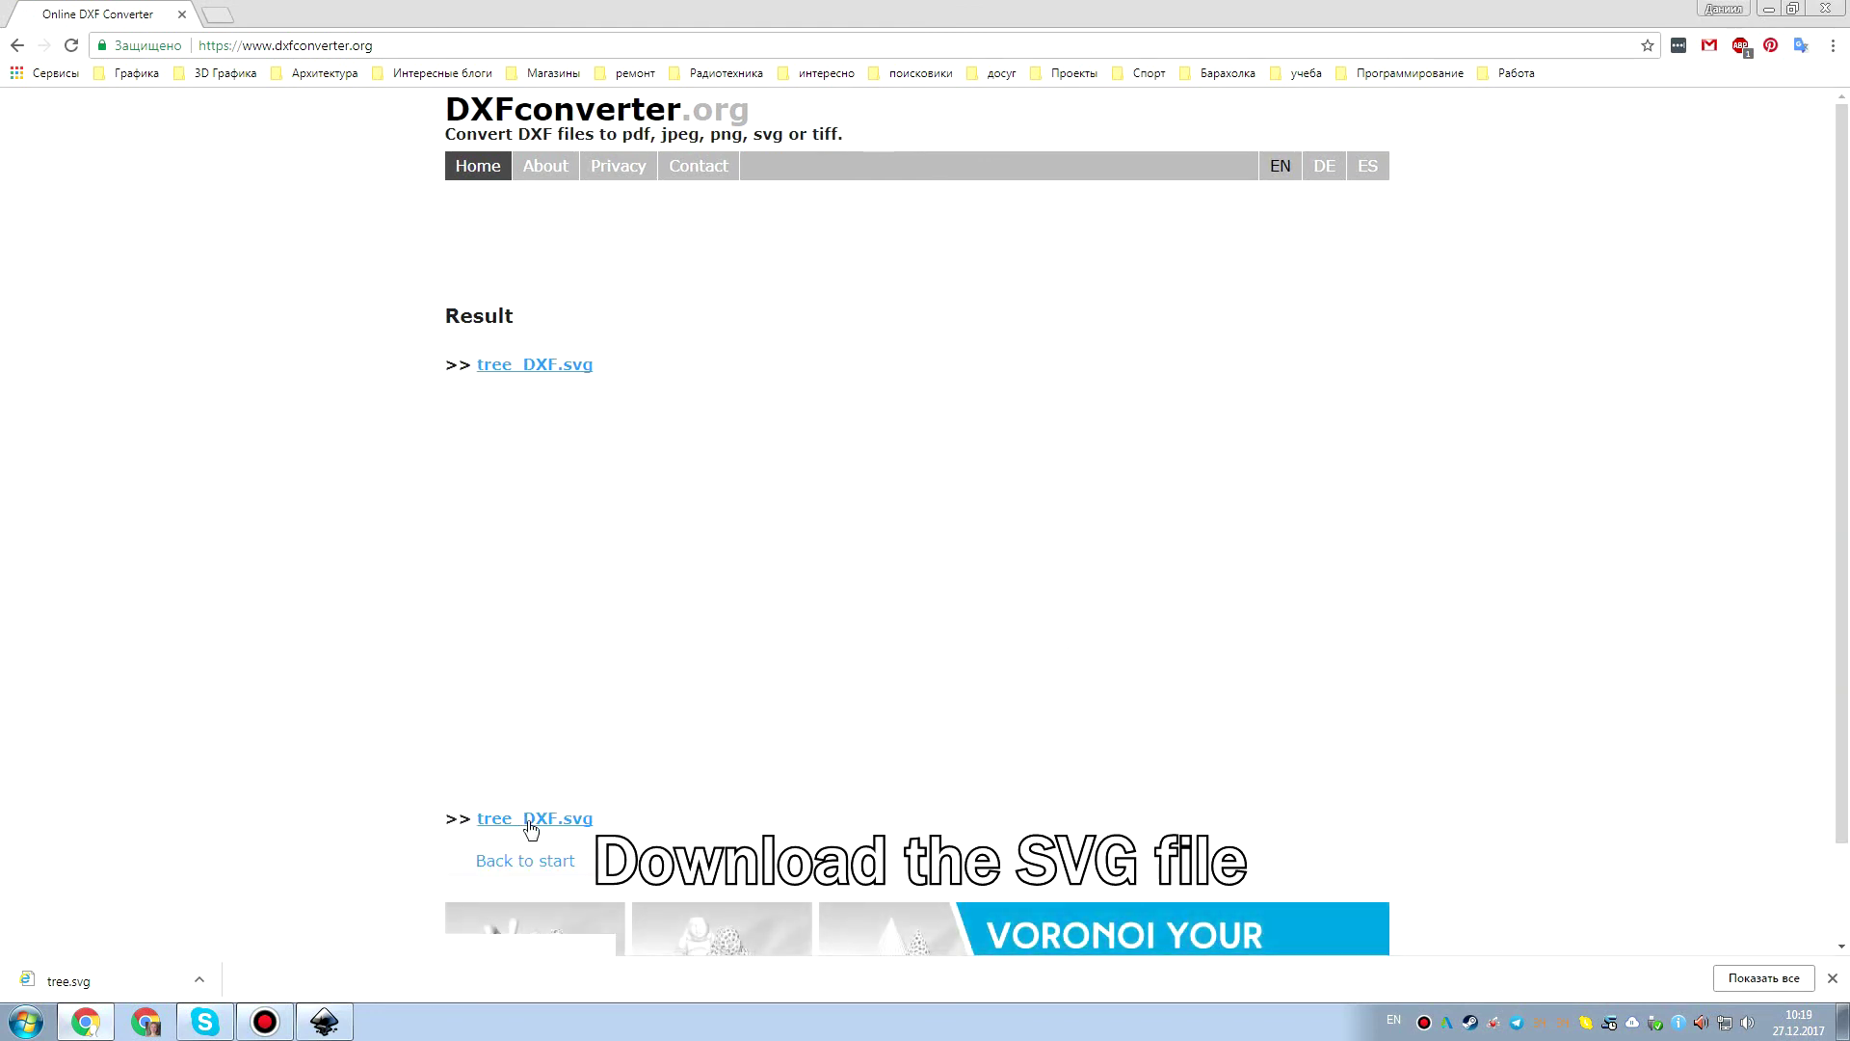
# Download the converted SVG into the model folder as tree.svg and switch back to Inkscape.
pyautogui.click(532, 819)
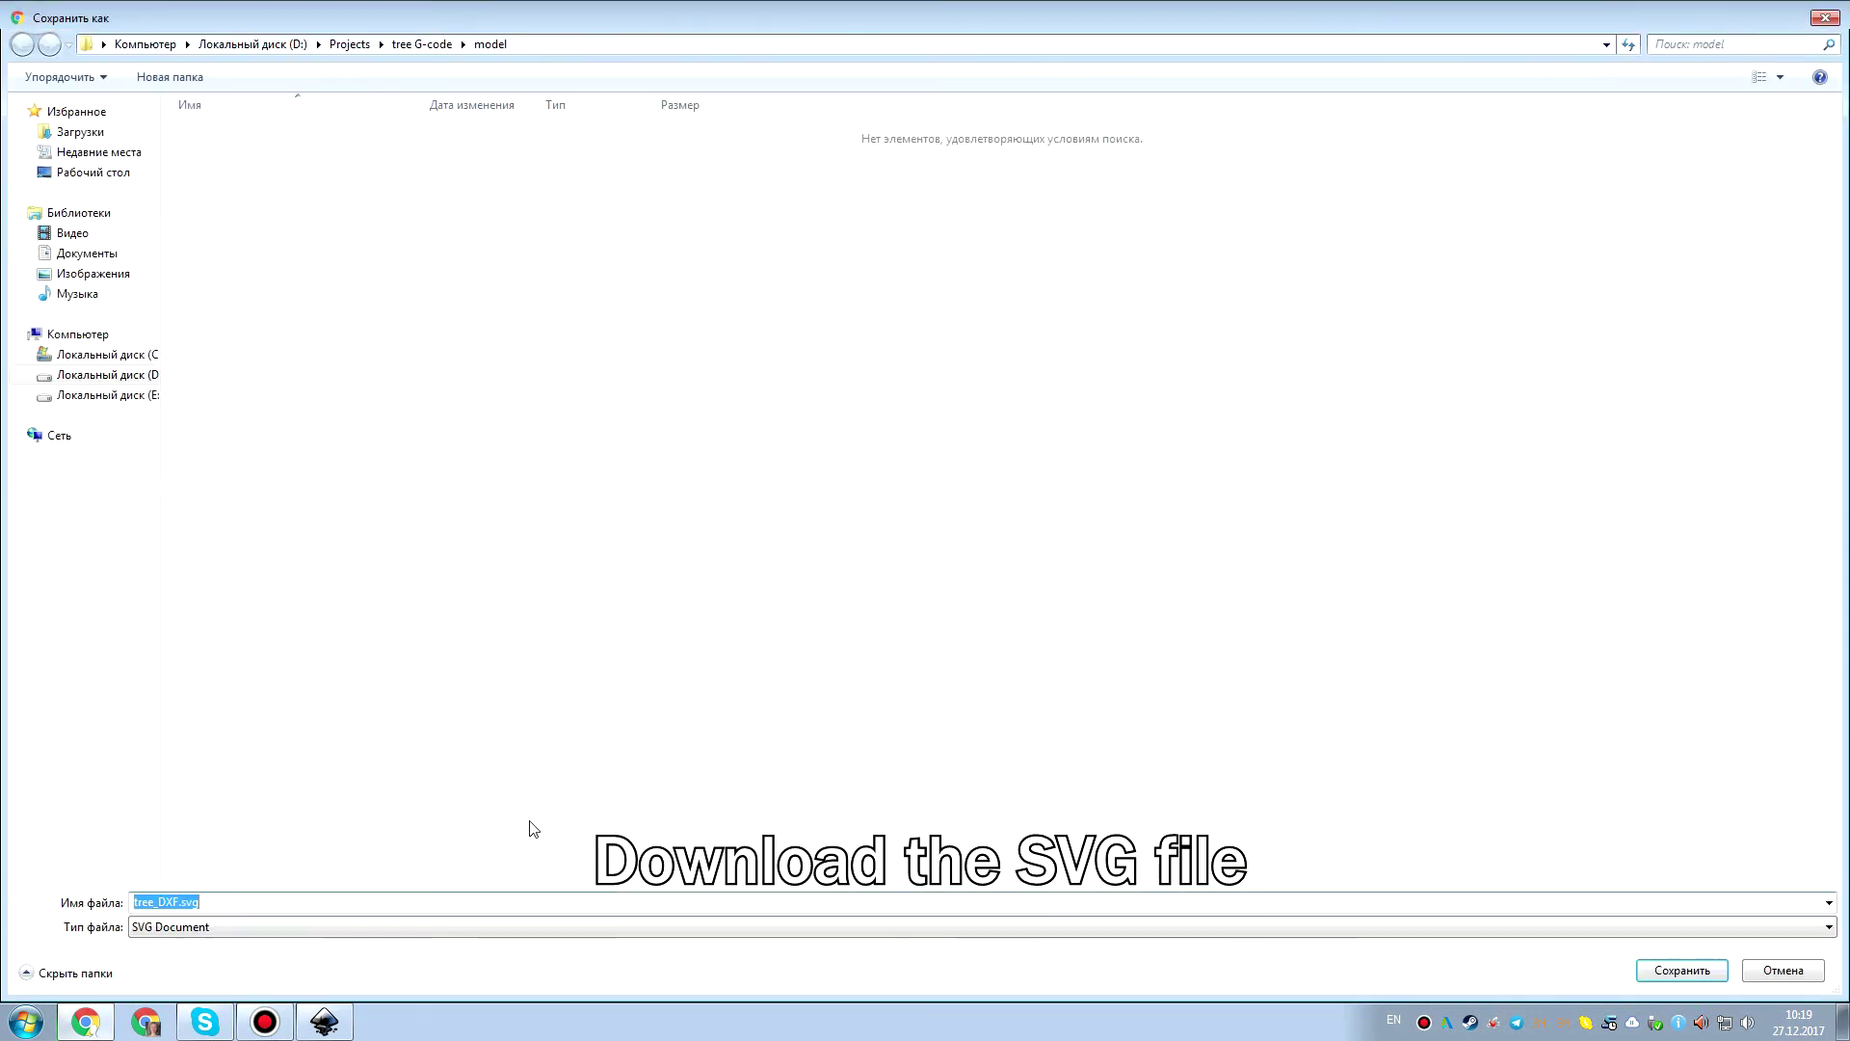
pyautogui.click(180, 899)
pyautogui.press('BackSpace')
pyautogui.press('BackSpace')
pyautogui.press('BackSpace')
pyautogui.press('BackSpace')
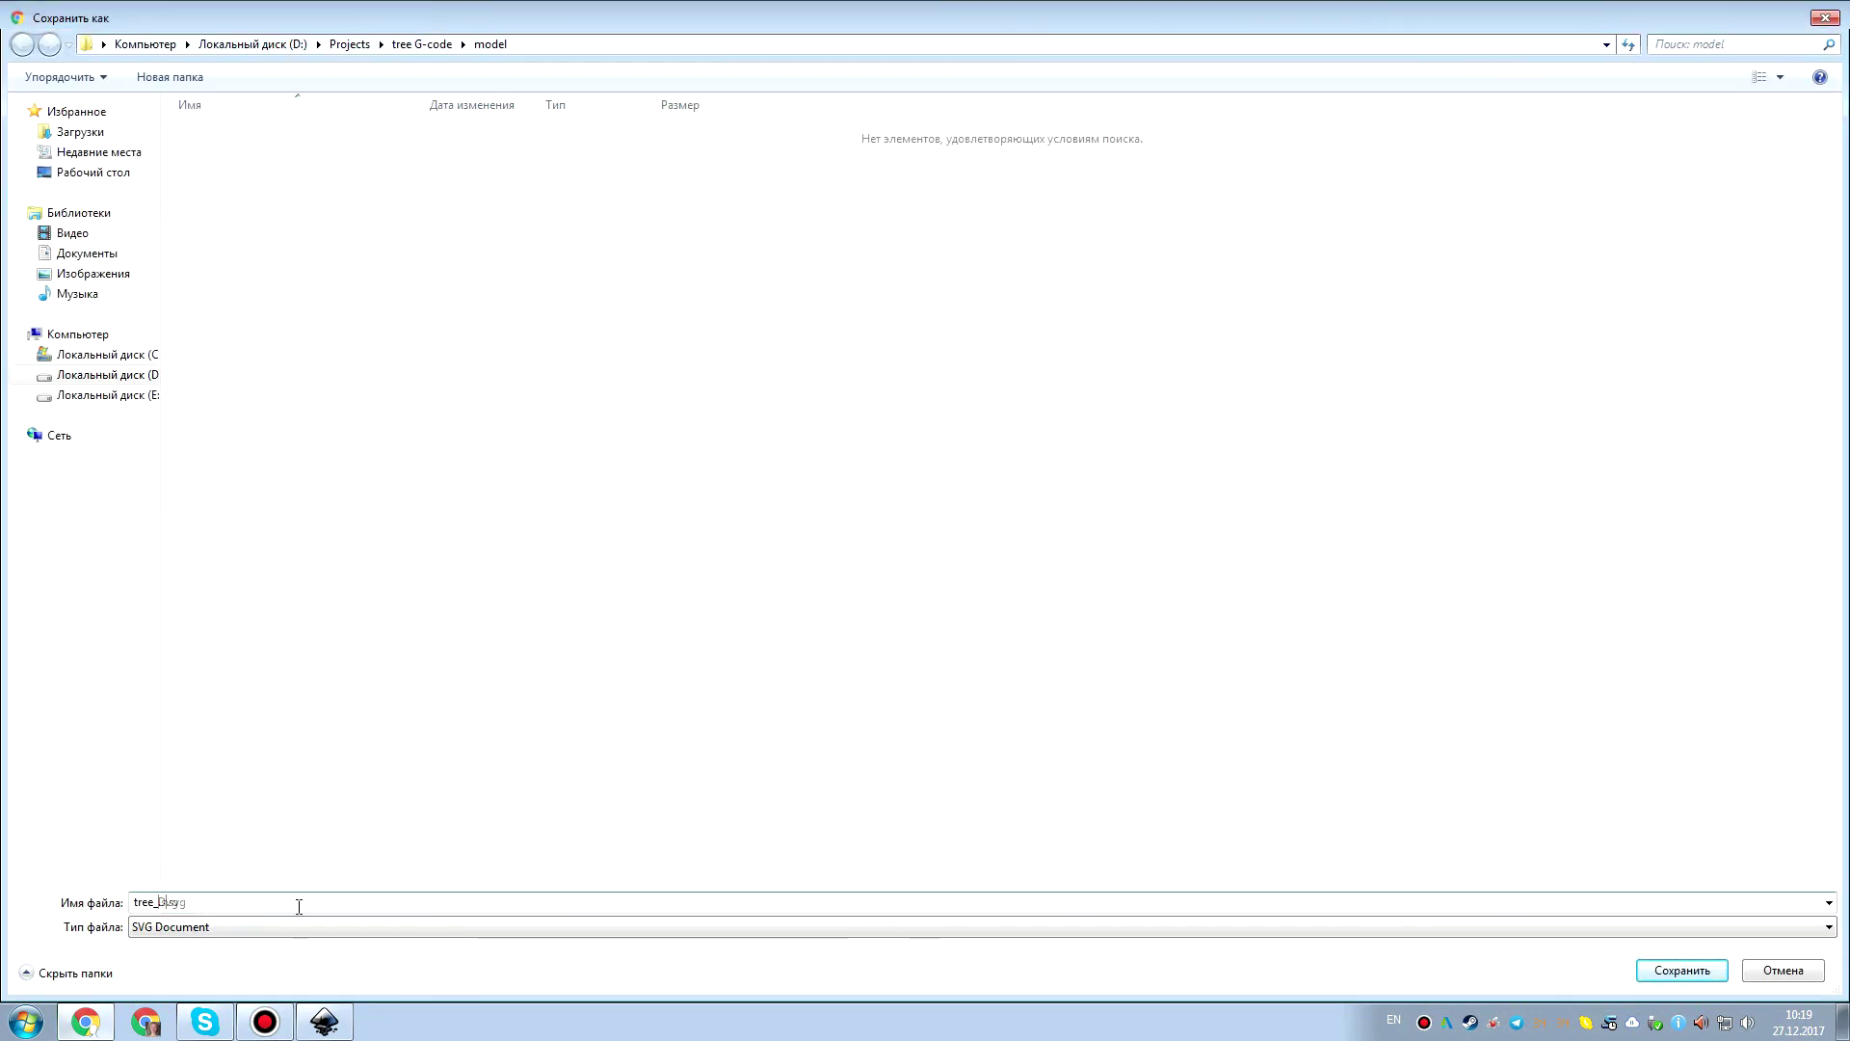
pyautogui.click(240, 904)
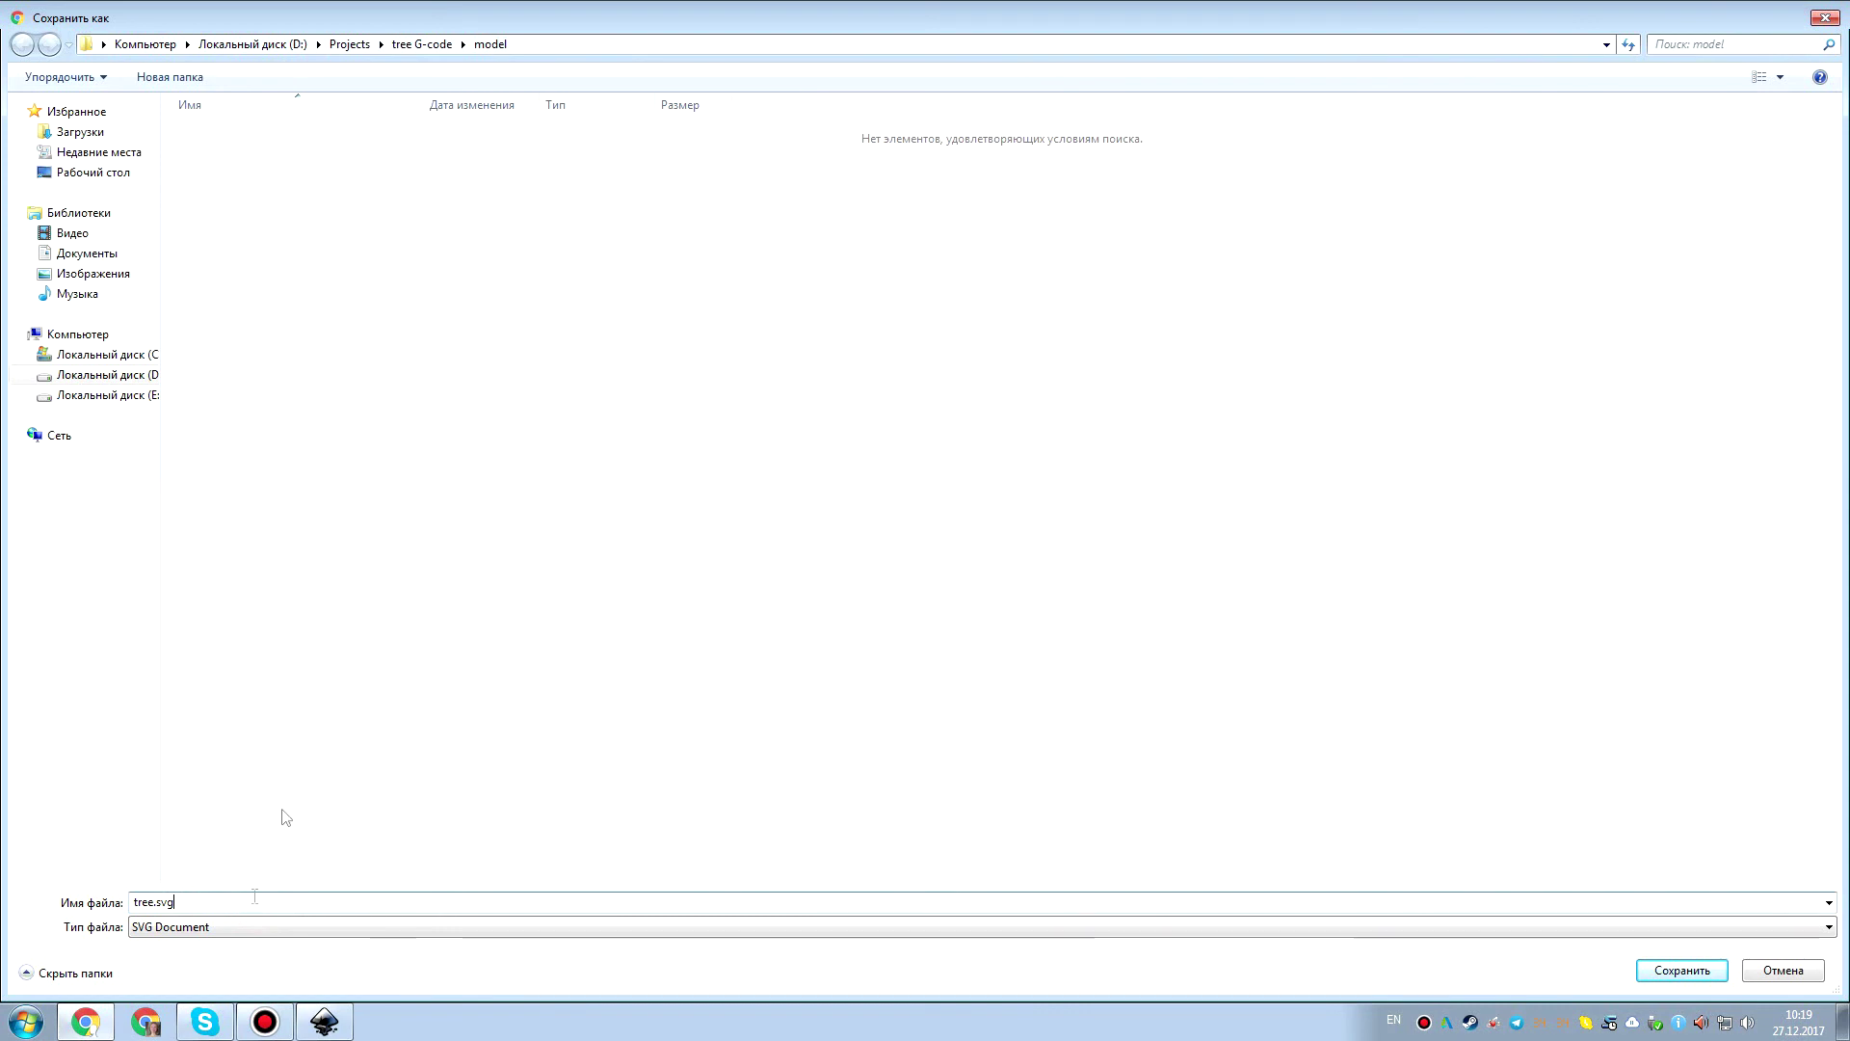
pyautogui.click(354, 542)
pyautogui.click(1682, 971)
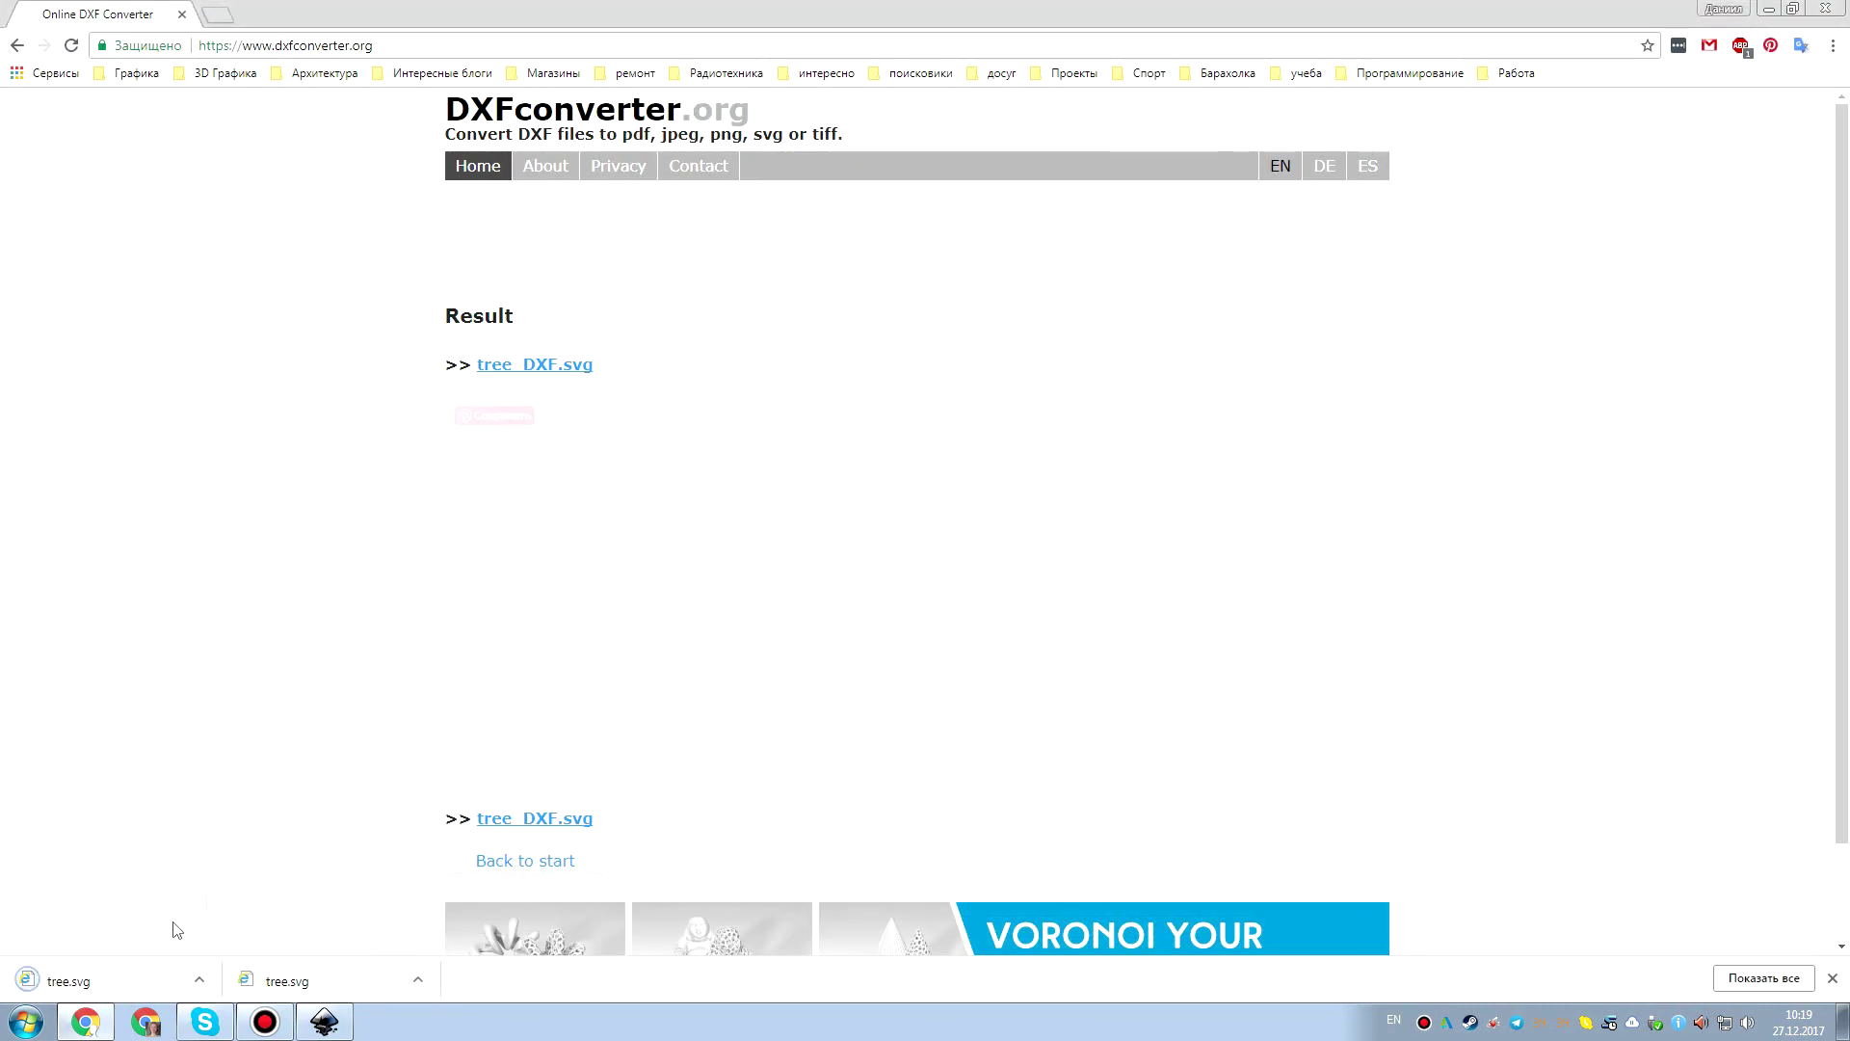
pyautogui.click(324, 1021)
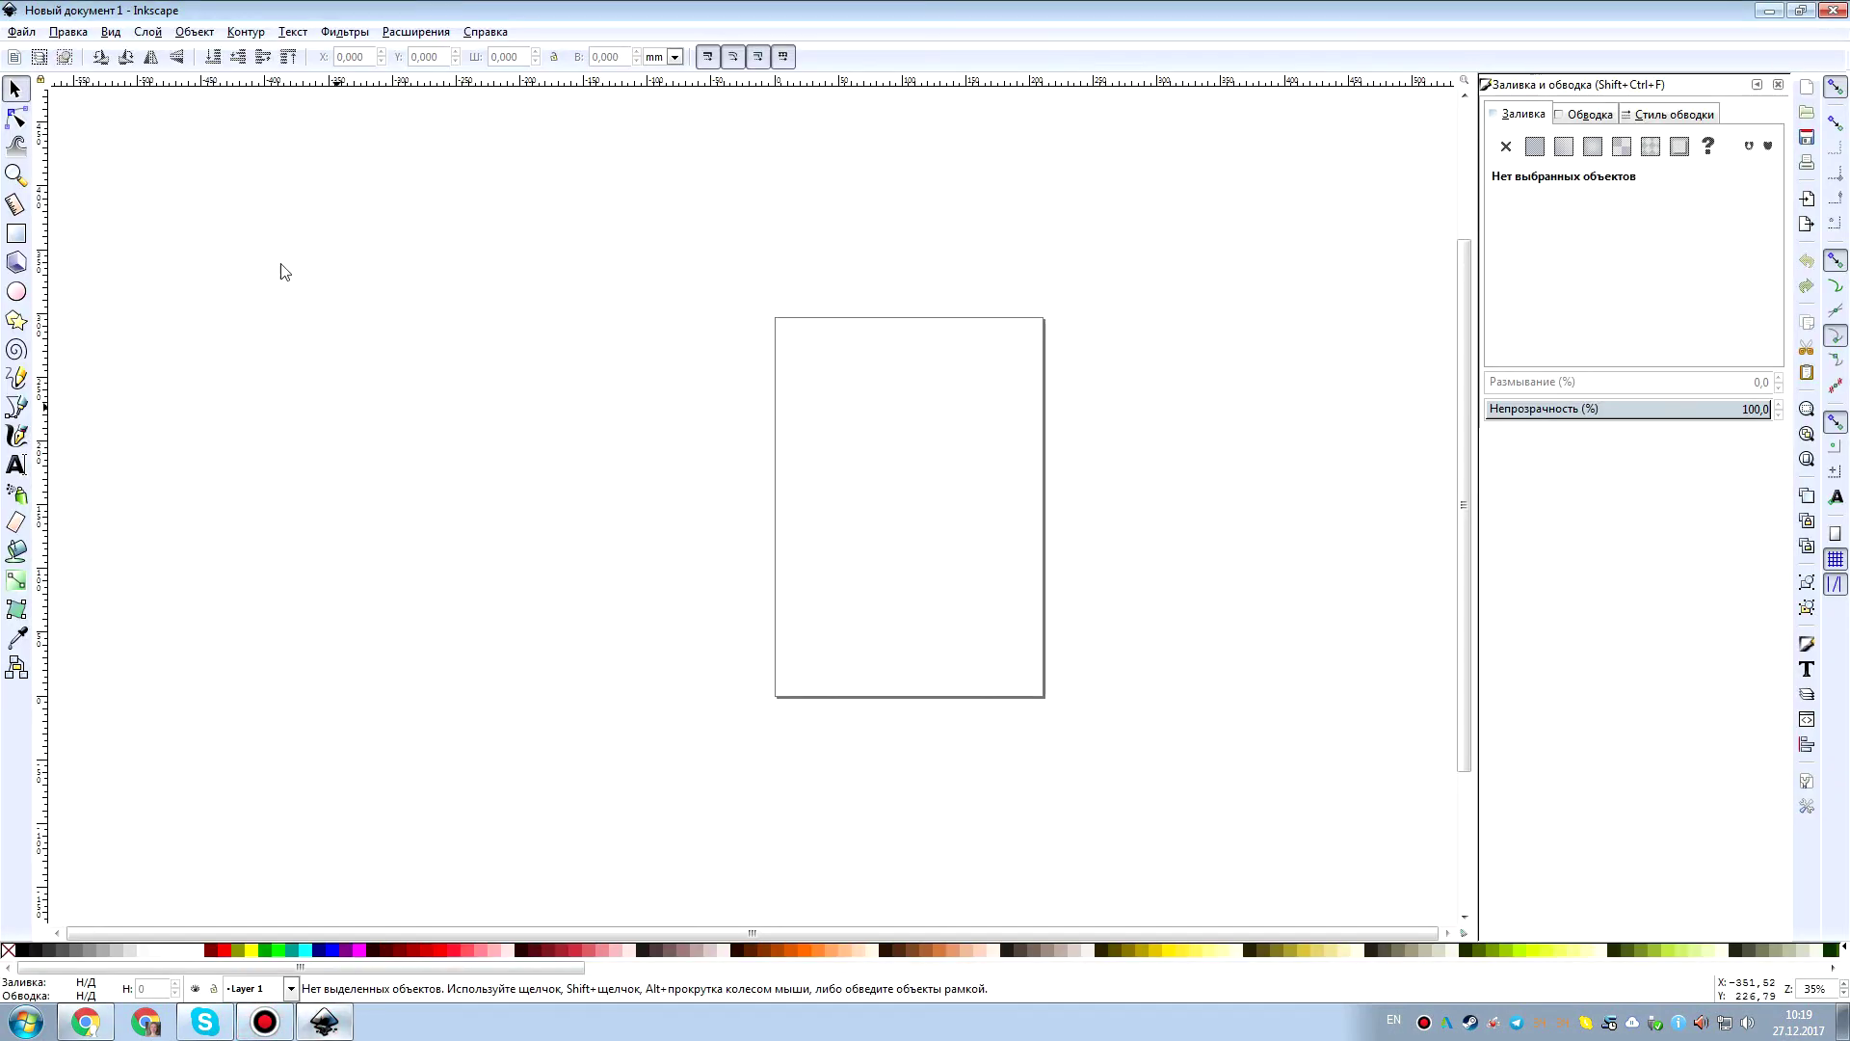
# Choose mm as both the display unit and the page size unit in the document properties.
pyautogui.click(21, 32)
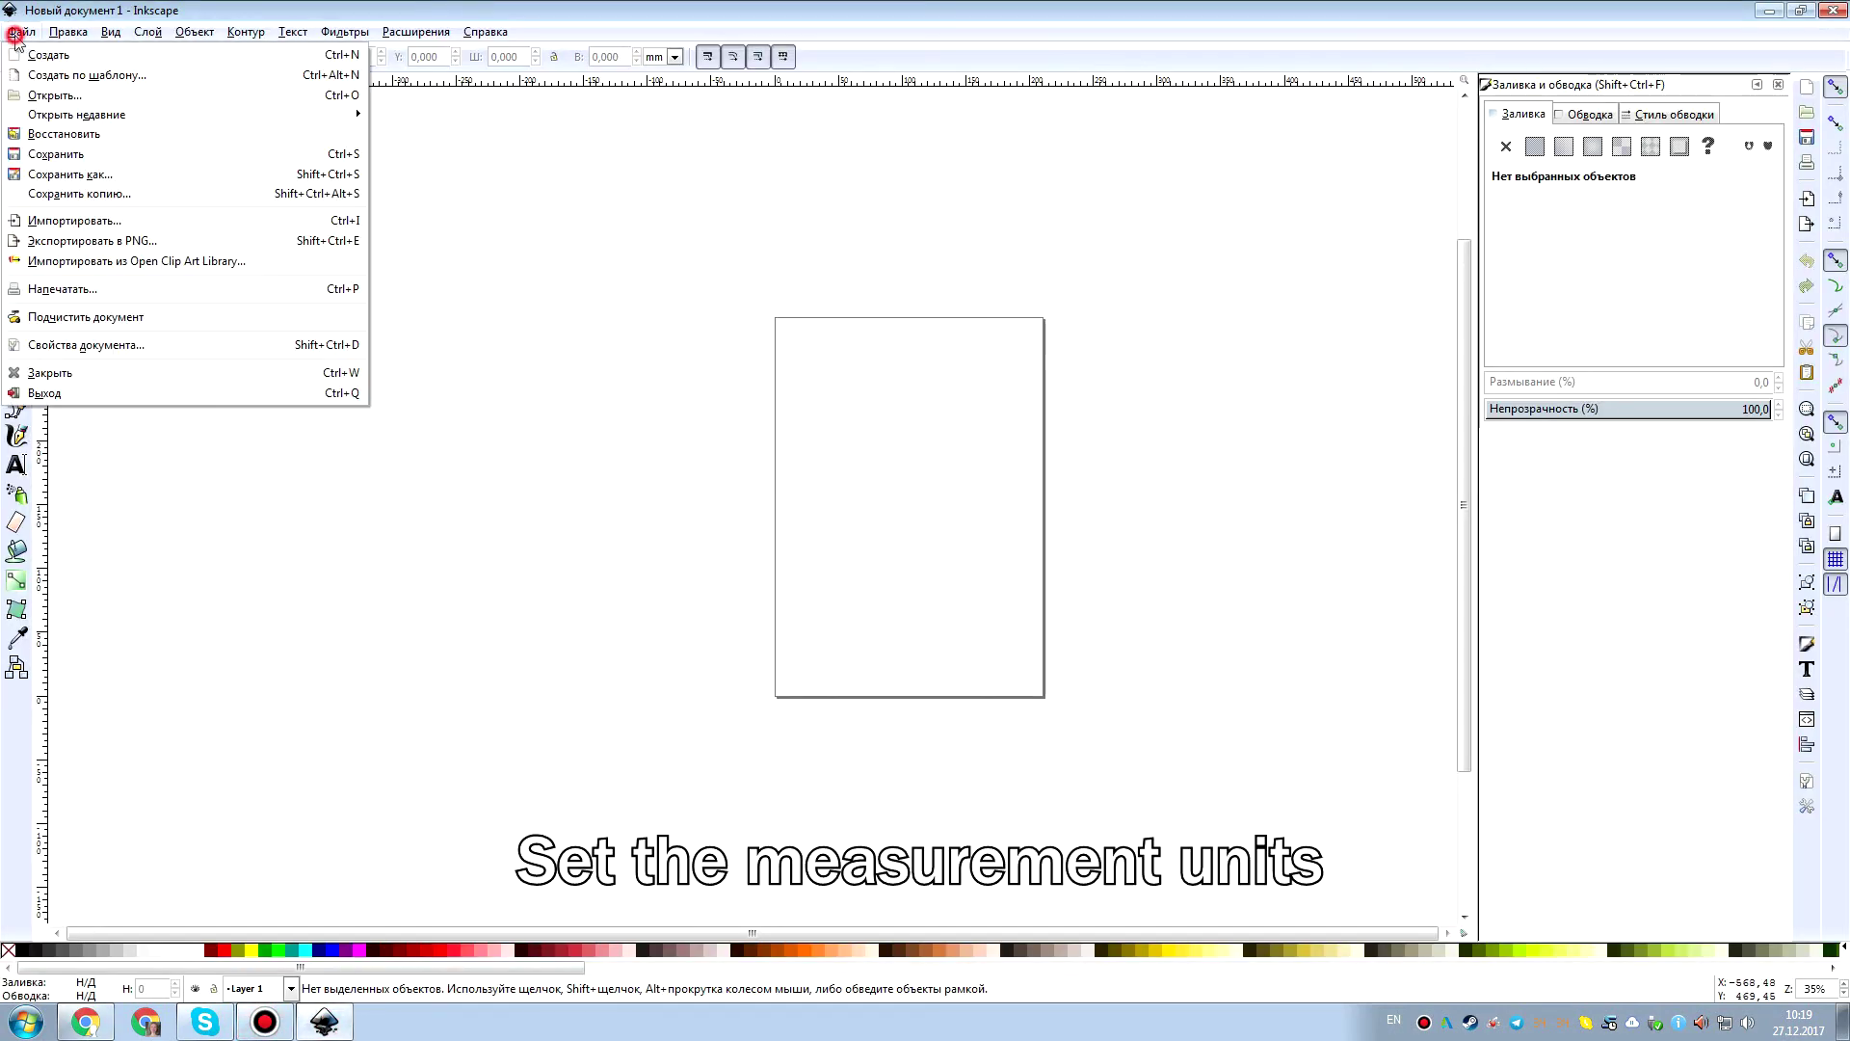
pyautogui.click(94, 347)
pyautogui.moveTo(1368, 17); pyautogui.dragTo(525, 48)
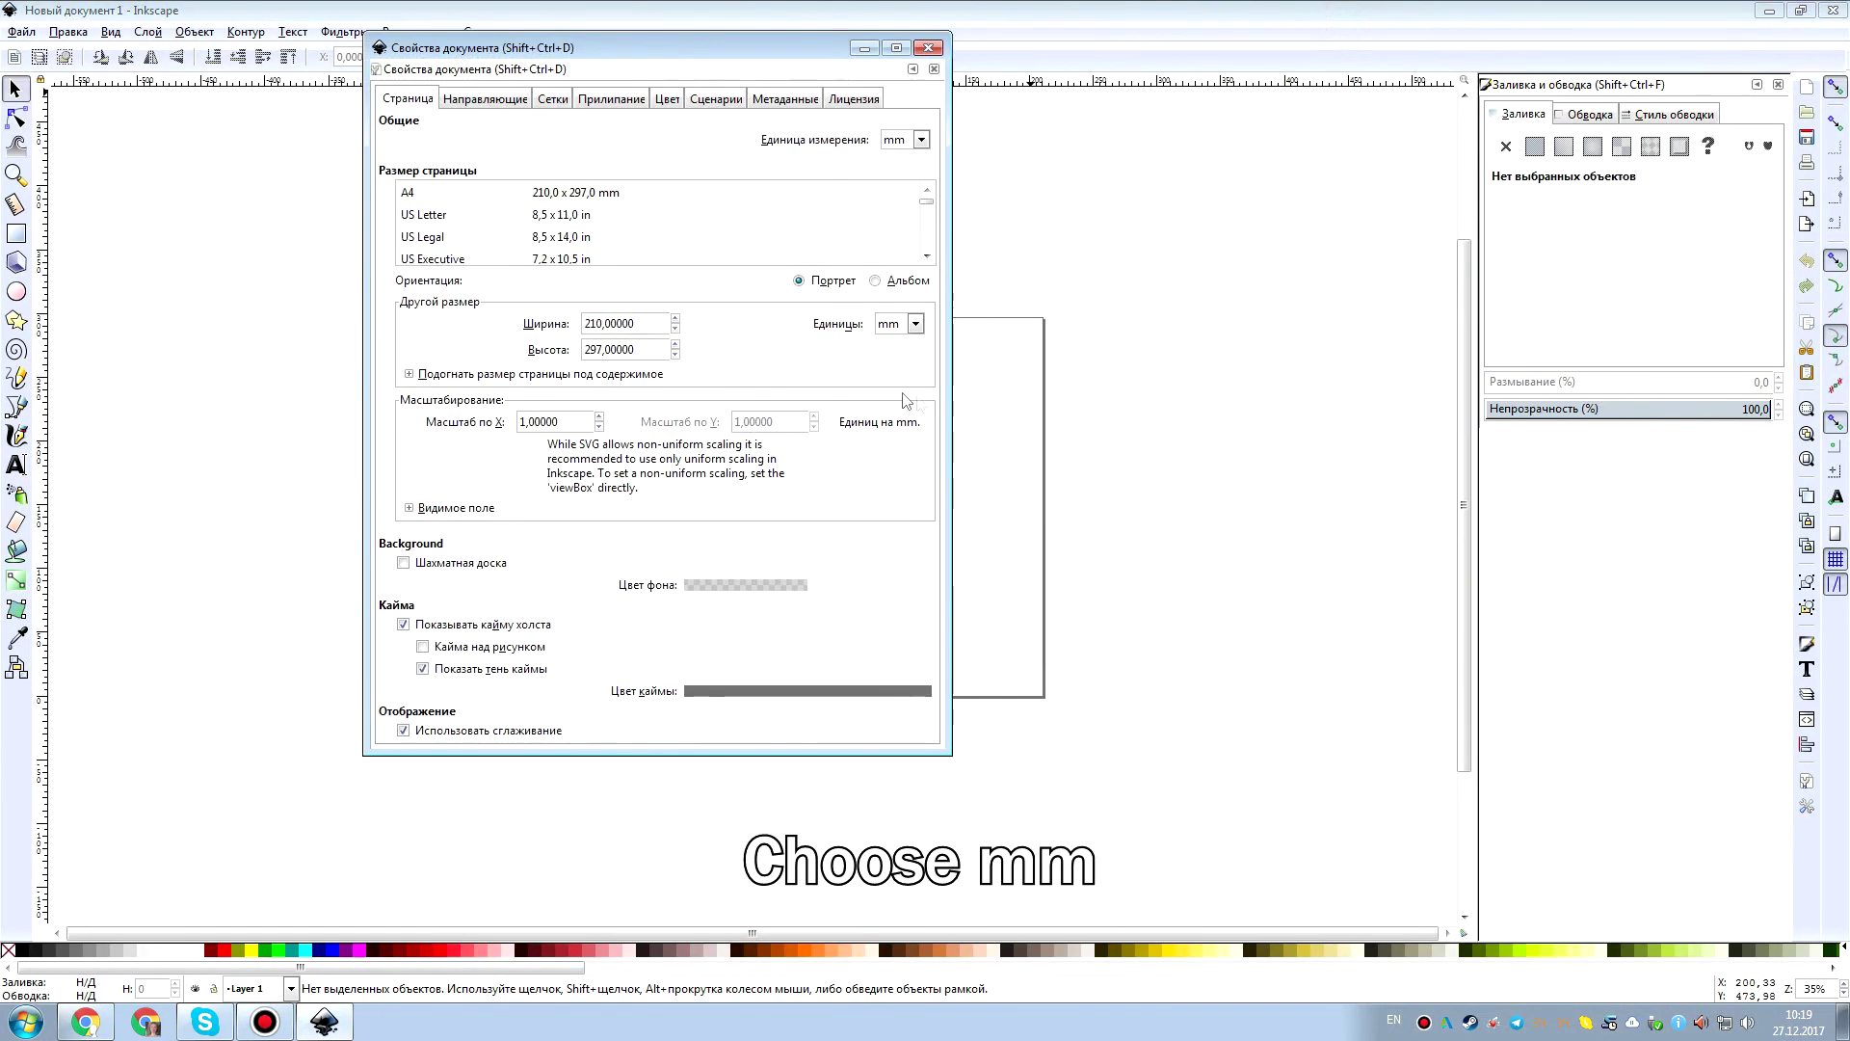
pyautogui.click(921, 137)
pyautogui.click(921, 137)
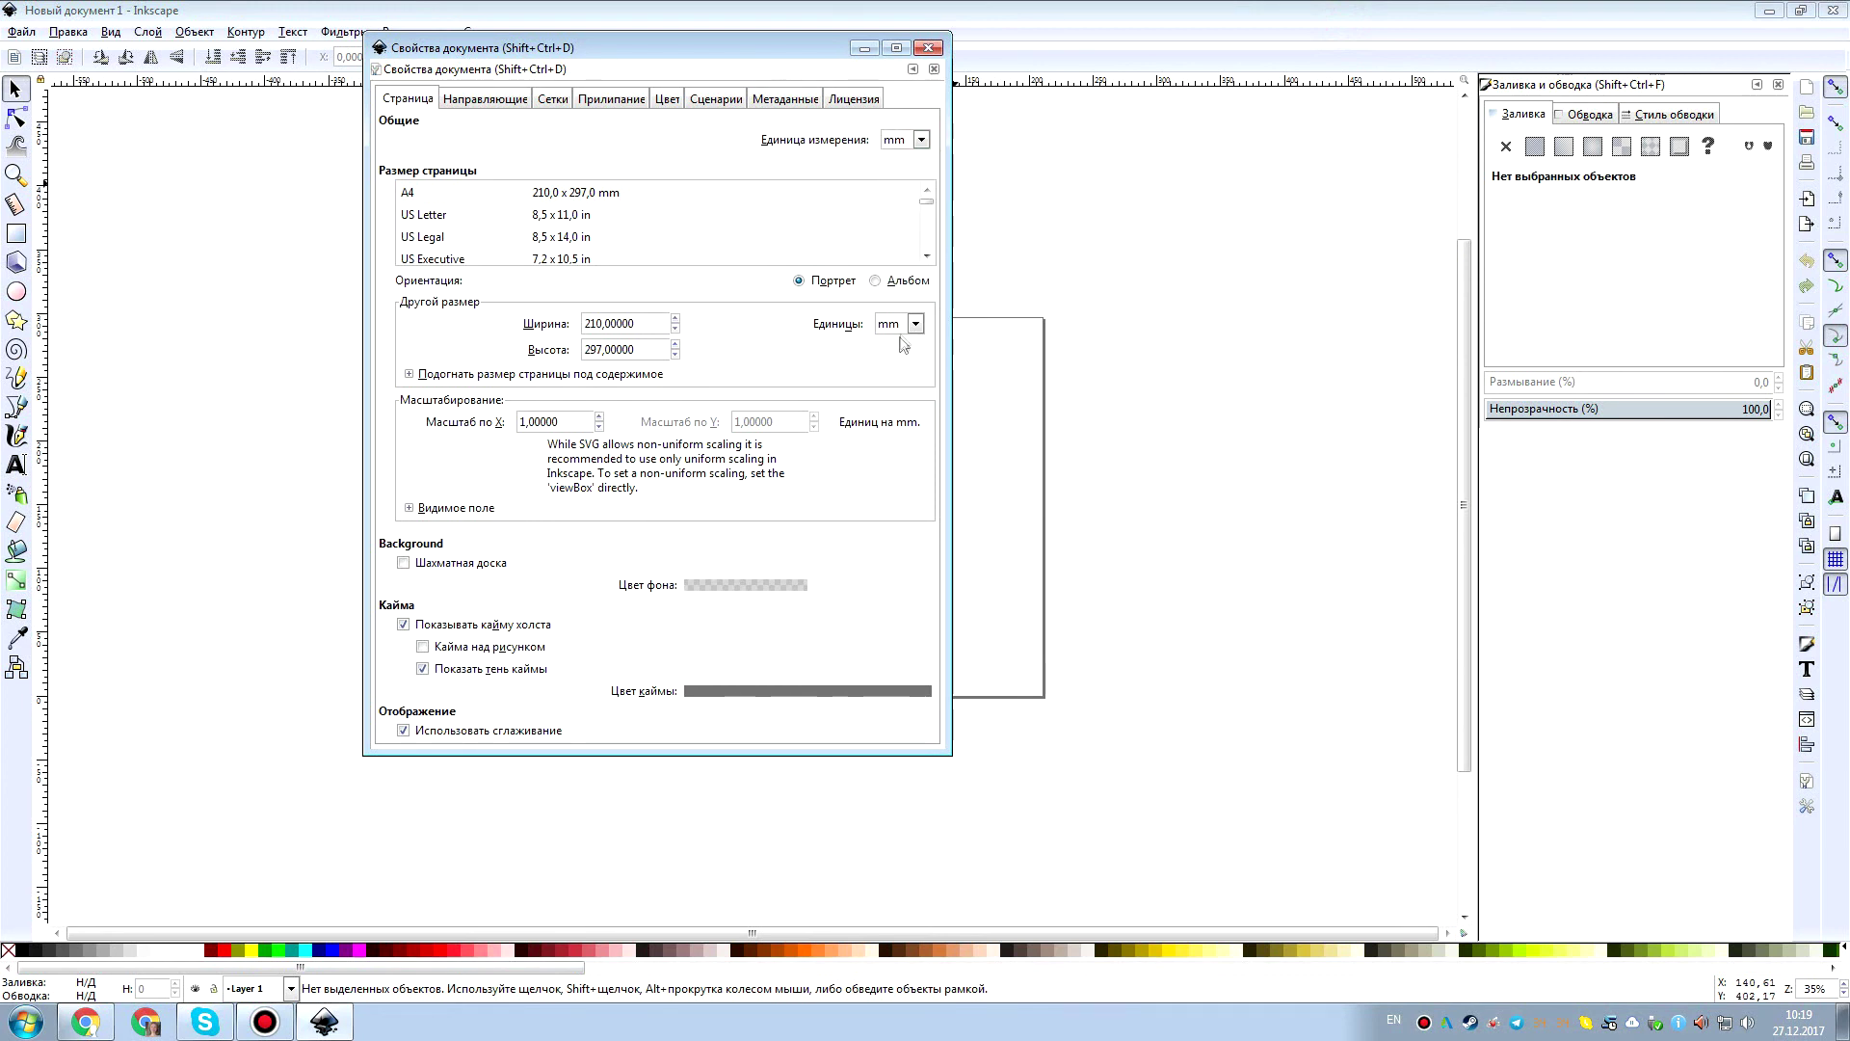
pyautogui.click(900, 328)
pyautogui.click(900, 328)
pyautogui.click(928, 47)
# Import tree.svg from the model folder into the document.
pyautogui.click(21, 32)
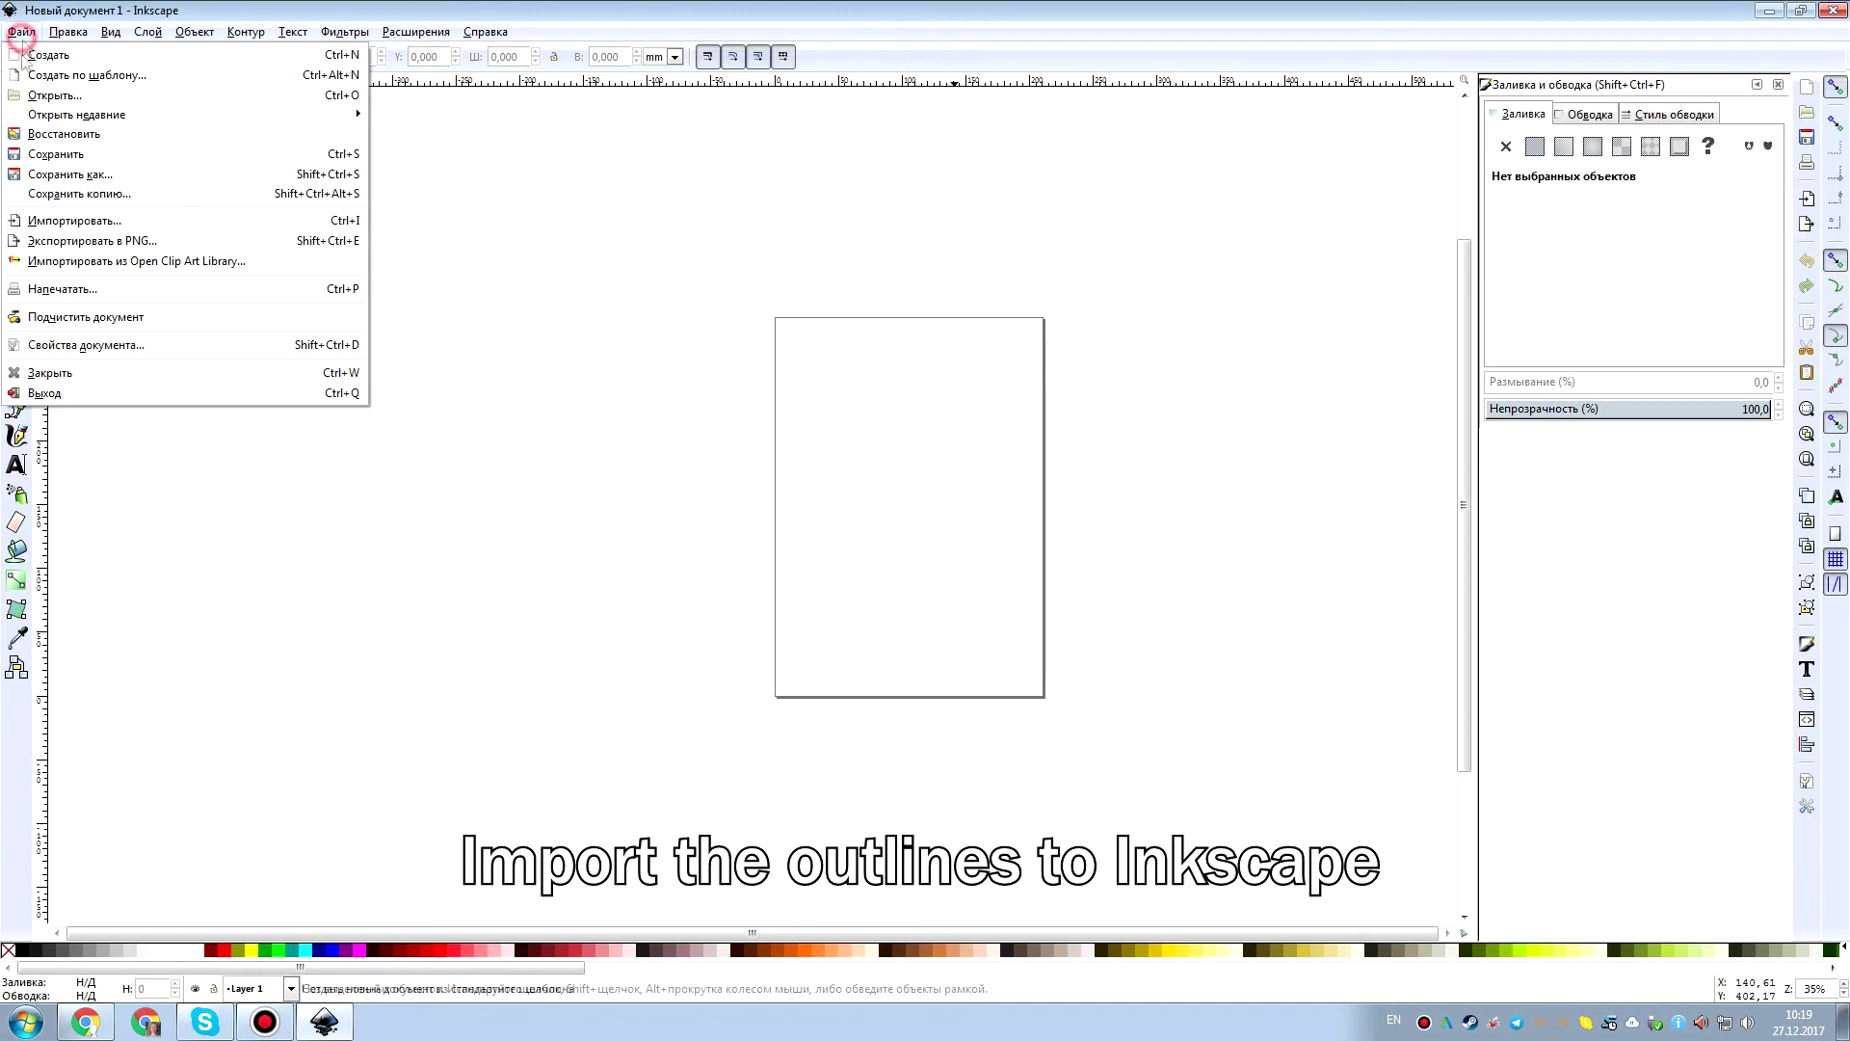
pyautogui.click(77, 220)
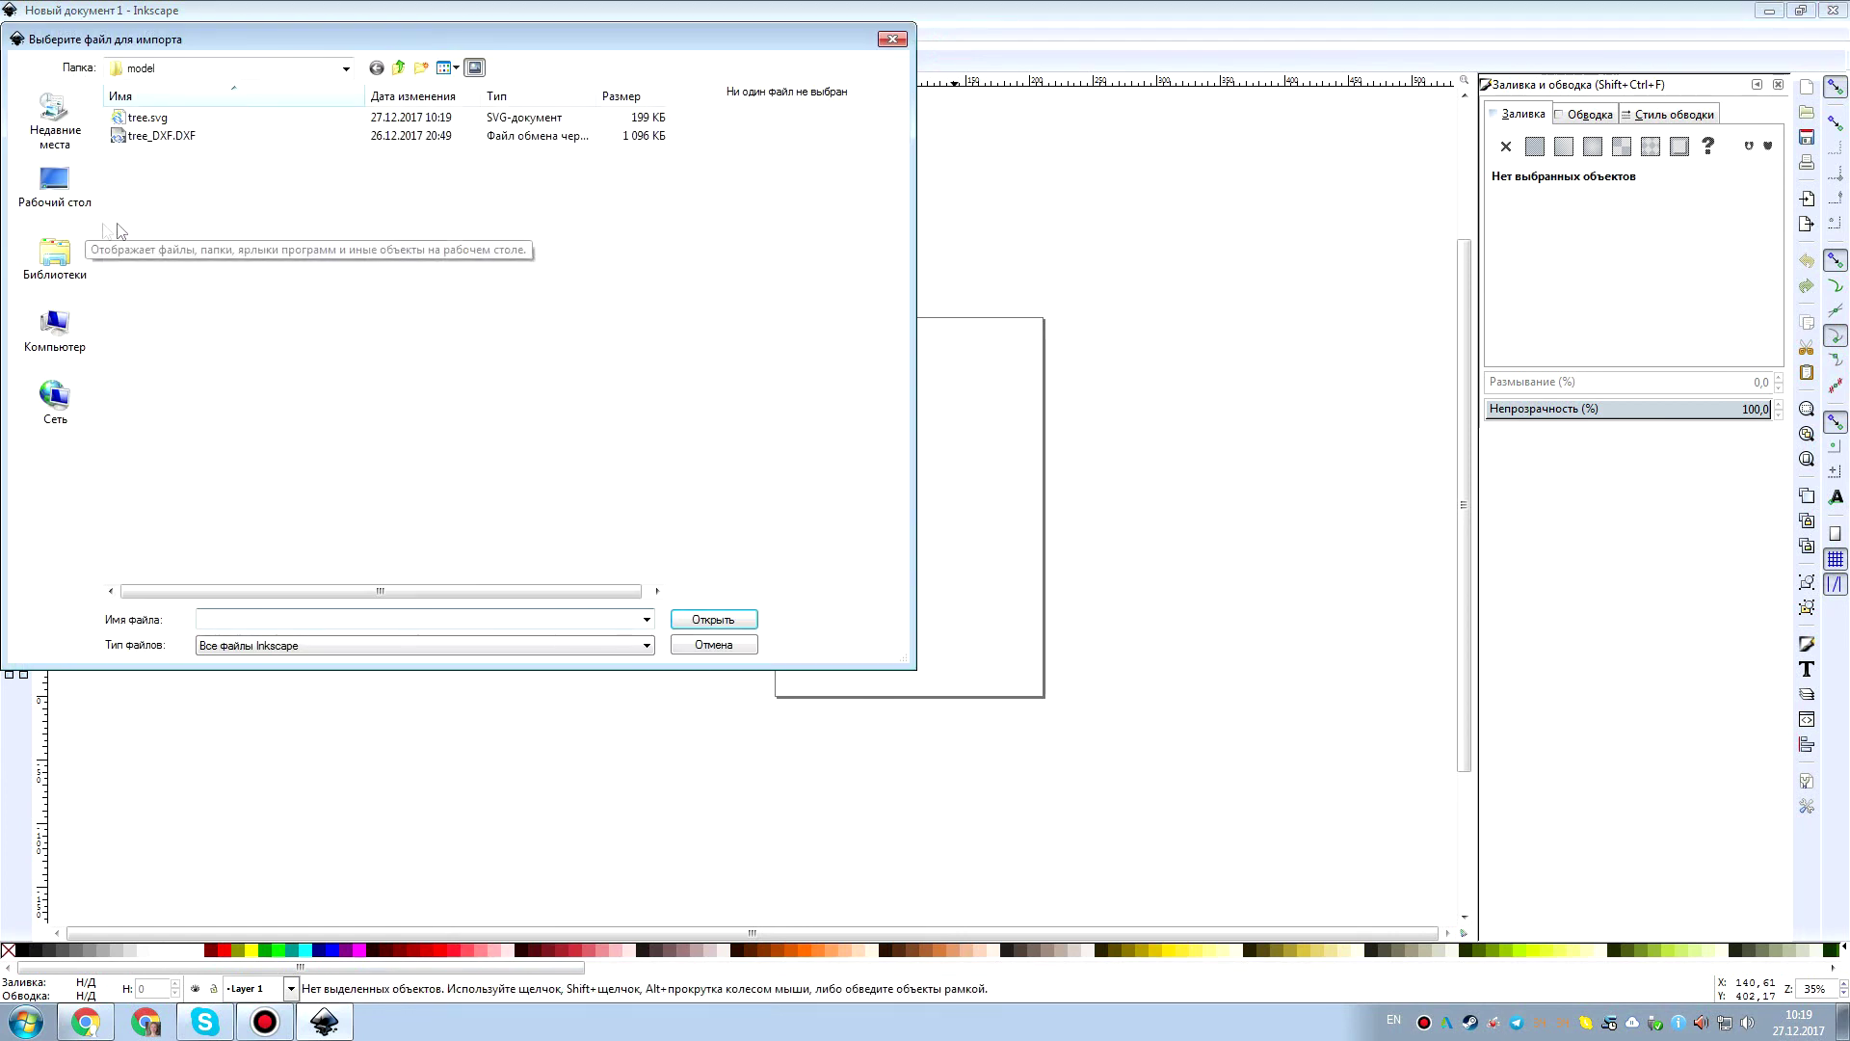
pyautogui.click(152, 118)
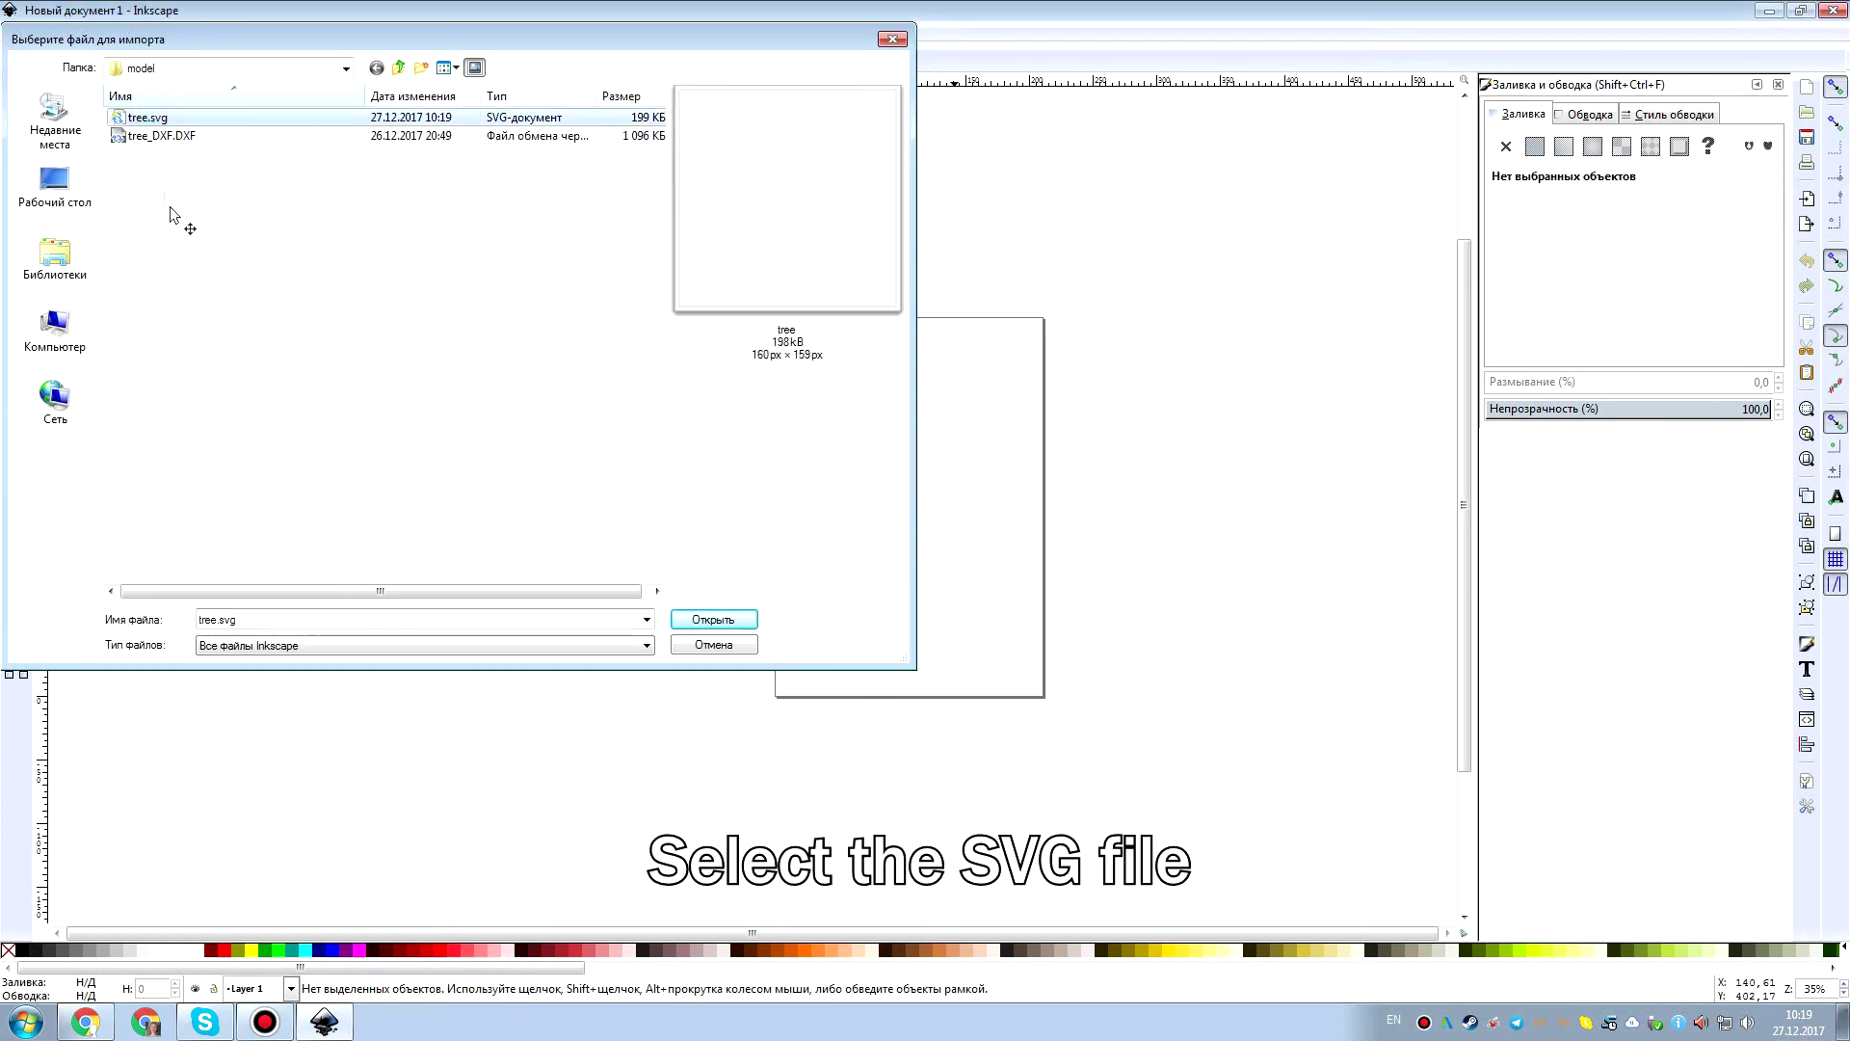
pyautogui.press('Return')
pyautogui.moveTo(170, 173); pyautogui.dragTo(916, 526)
# Set the stroke width of the imported outlines group to 0.1 mm.
pyautogui.moveTo(975, 512); pyautogui.dragTo(874, 494, button='middle')
pyautogui.scroll(2, 807, 505)
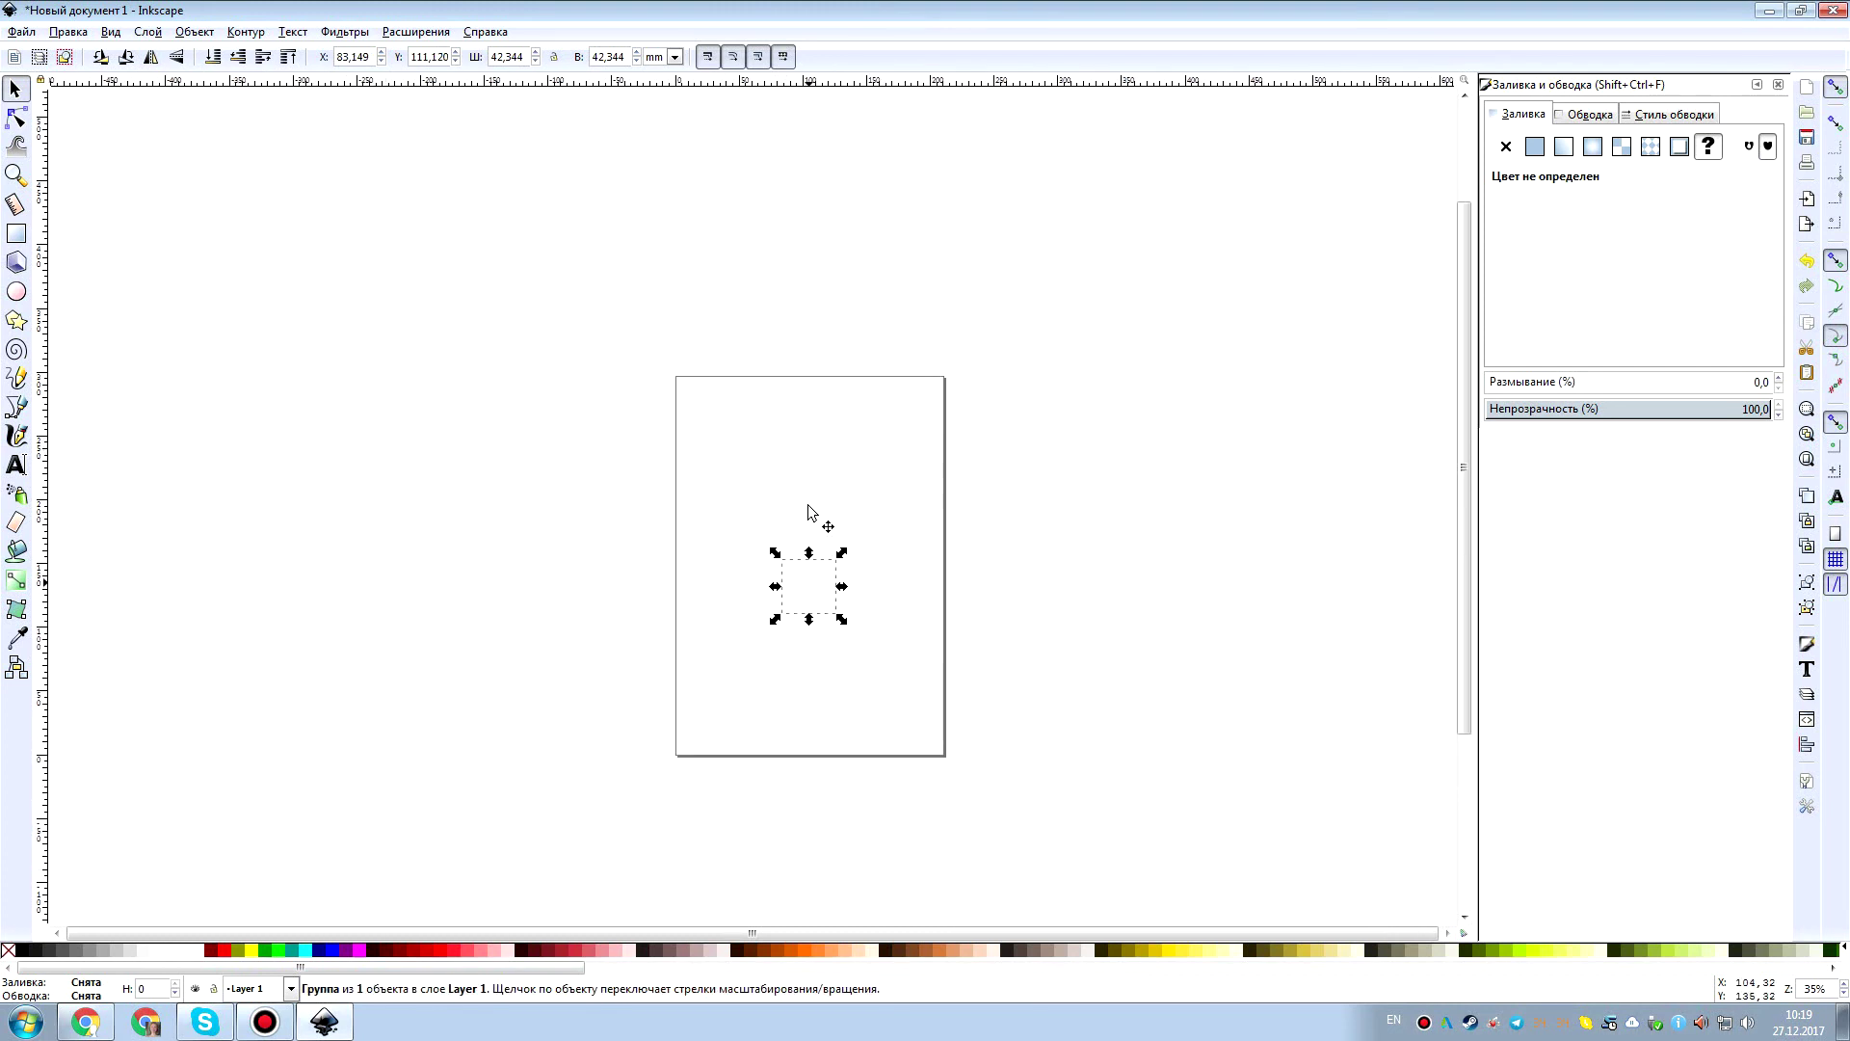
pyautogui.scroll(-1, 808, 512)
pyautogui.keyDown('ctrl'); pyautogui.scroll(3, 855, 578); pyautogui.keyUp('ctrl')
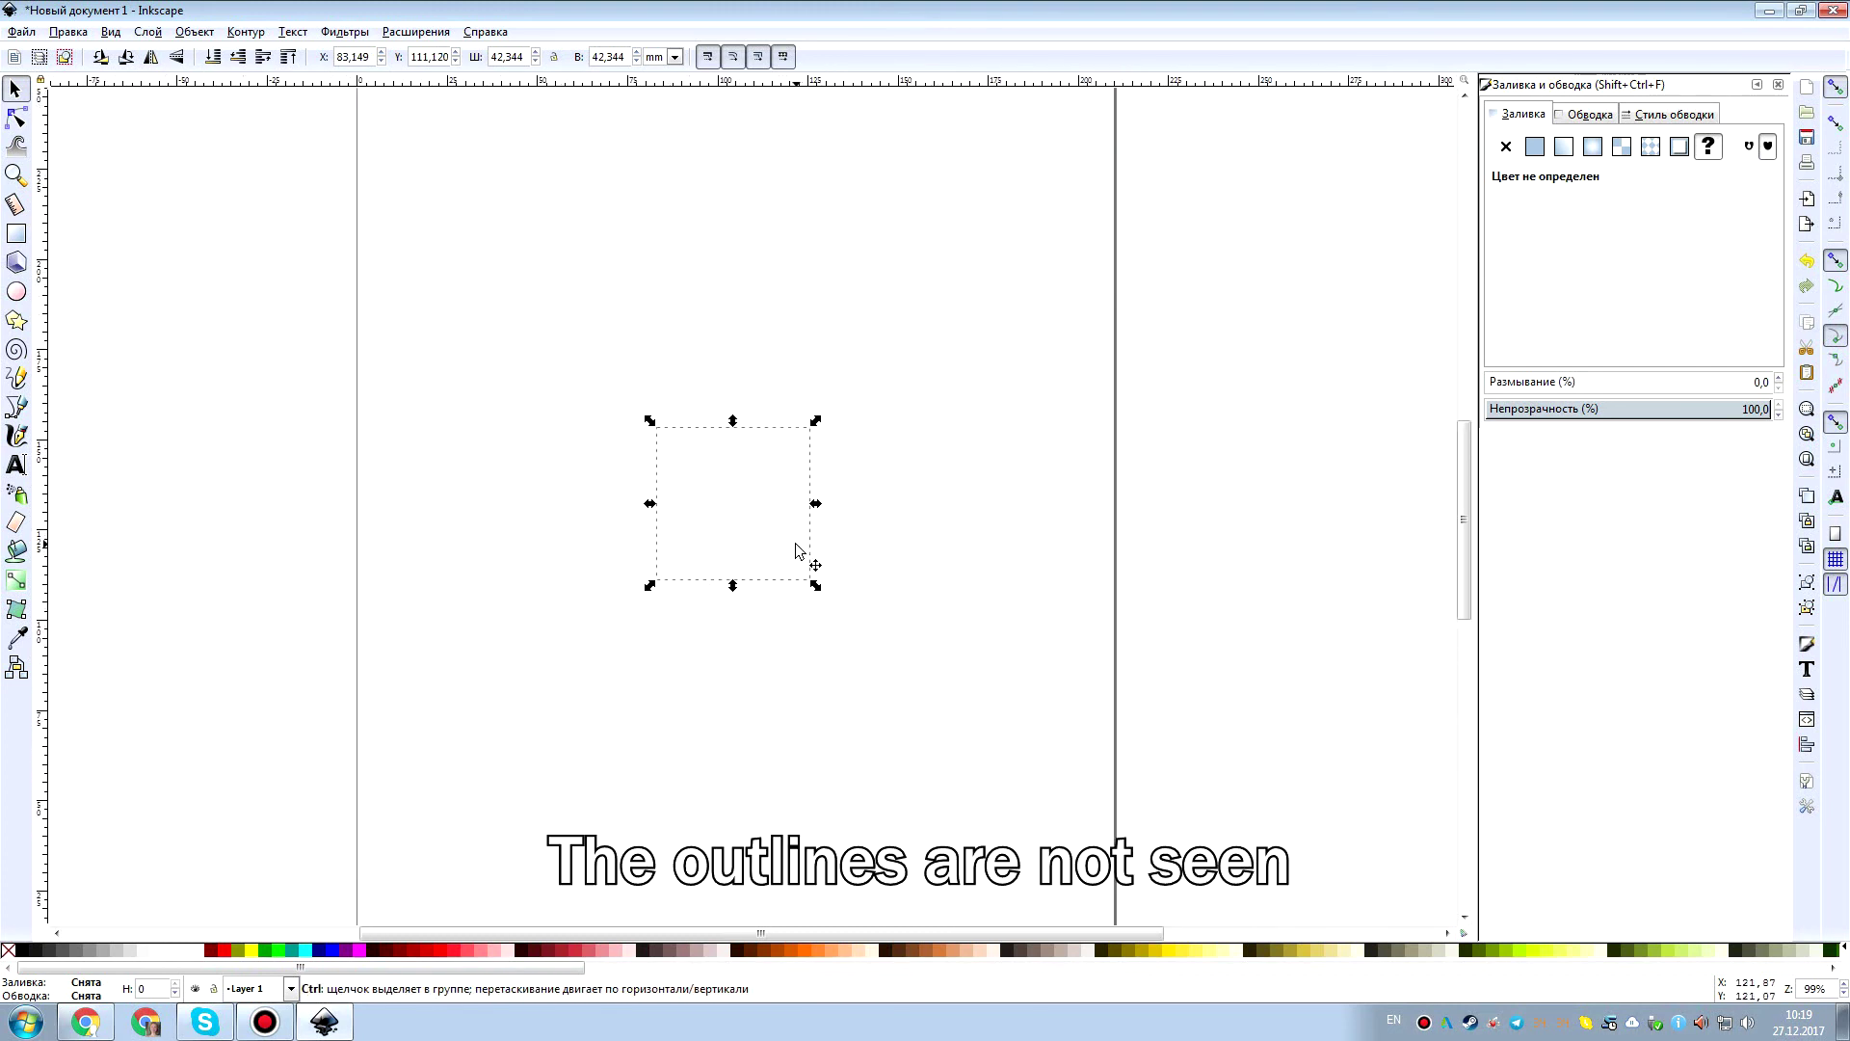
pyautogui.moveTo(866, 438); pyautogui.dragTo(835, 506, button='middle')
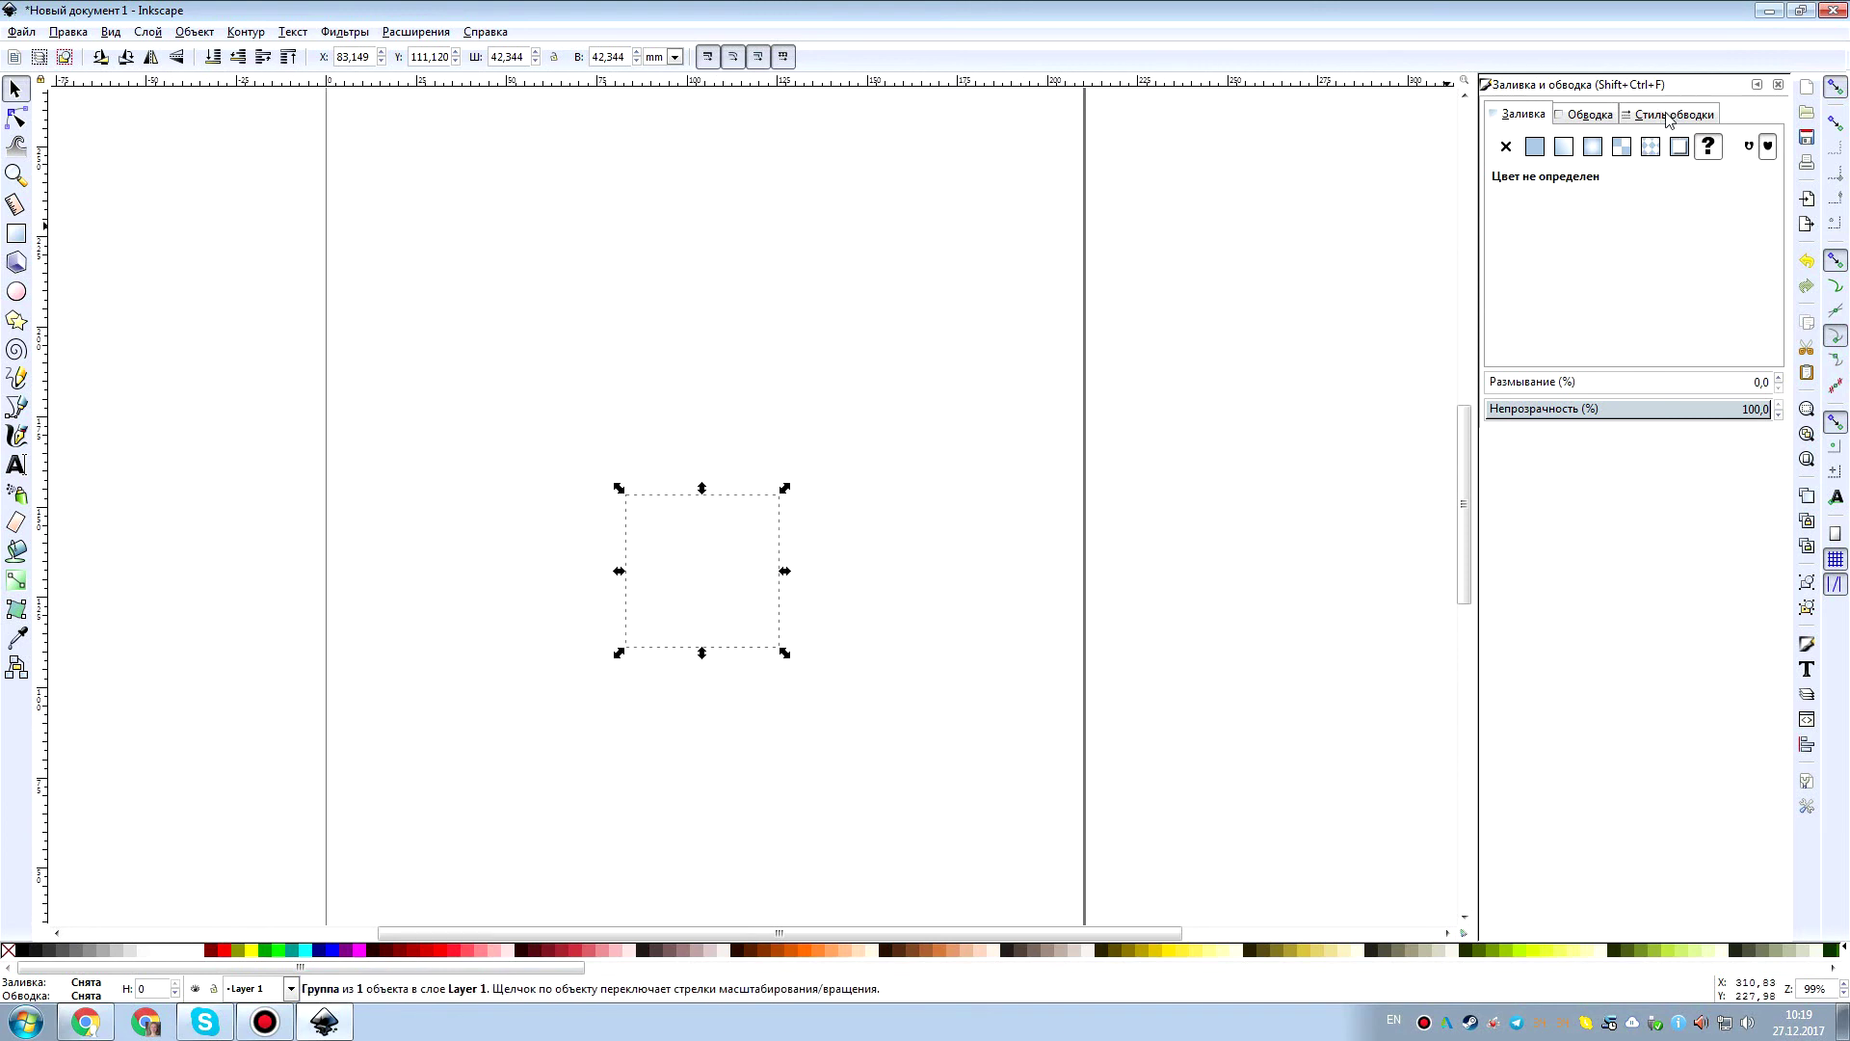
pyautogui.click(1669, 113)
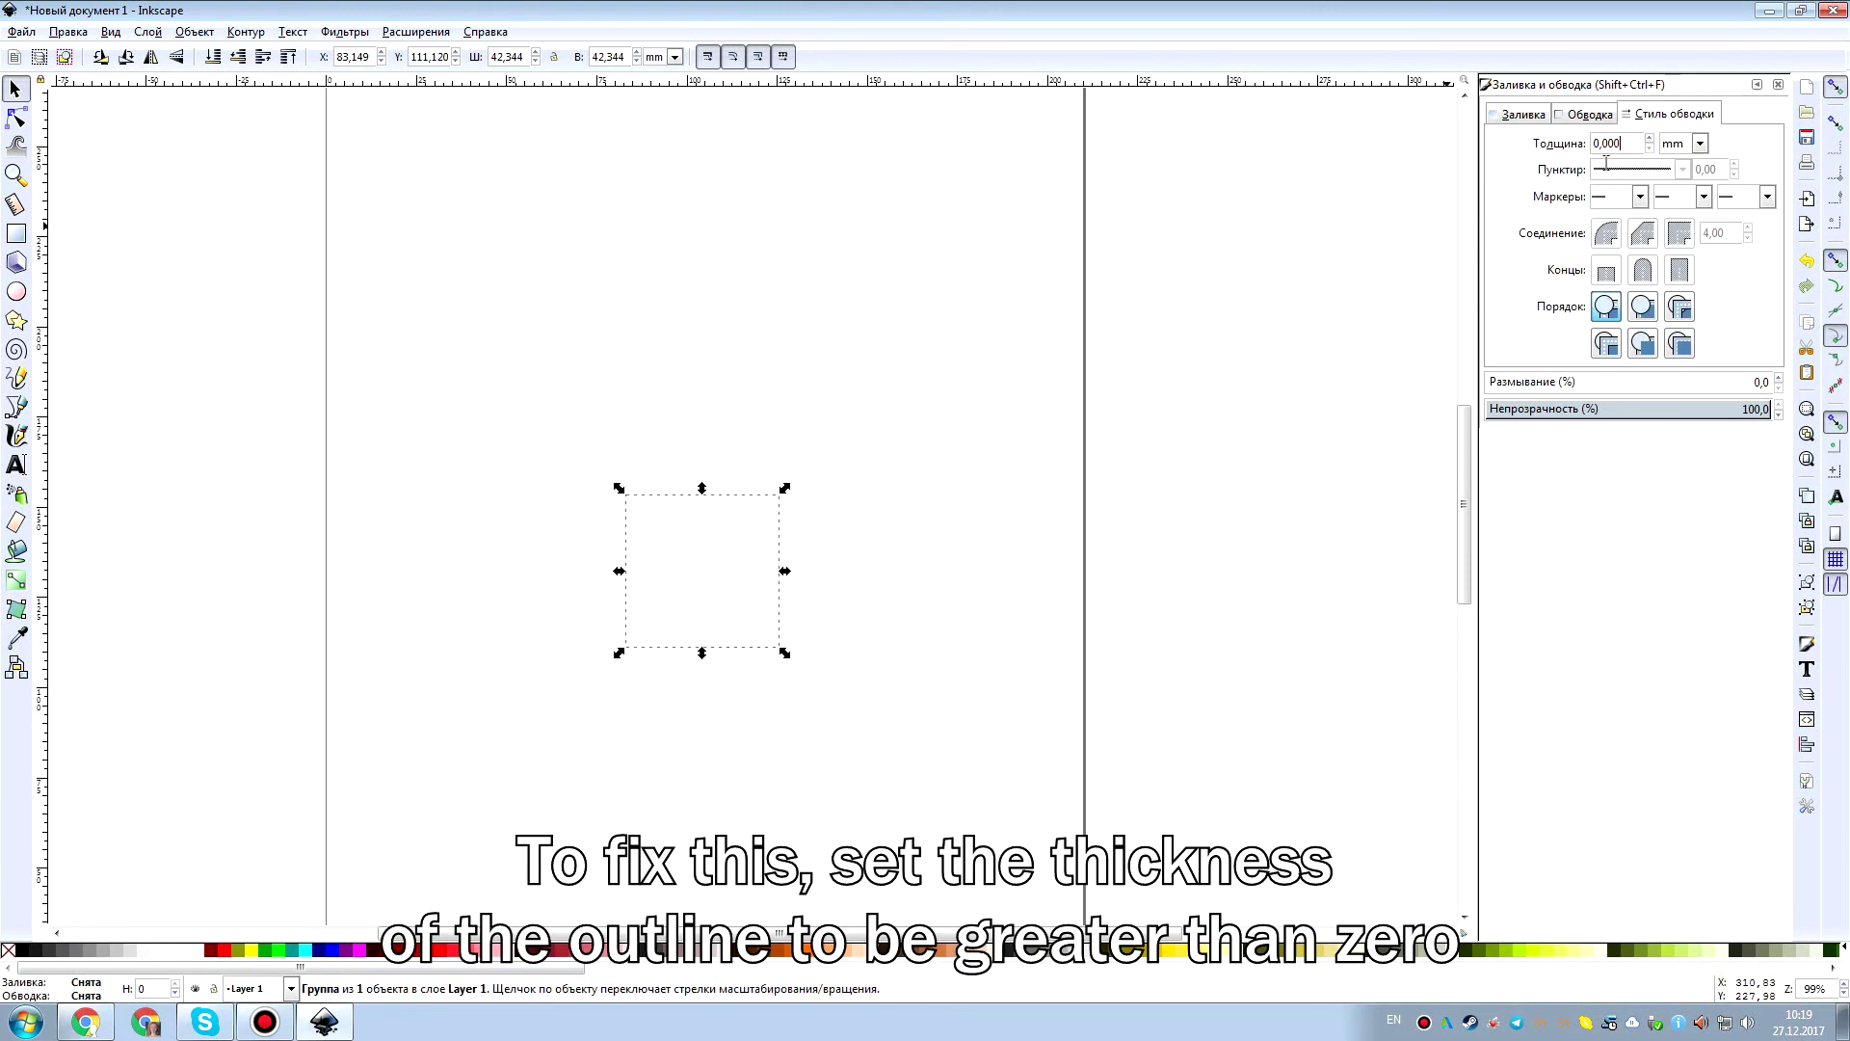
pyautogui.write('1')
pyautogui.press('Return')
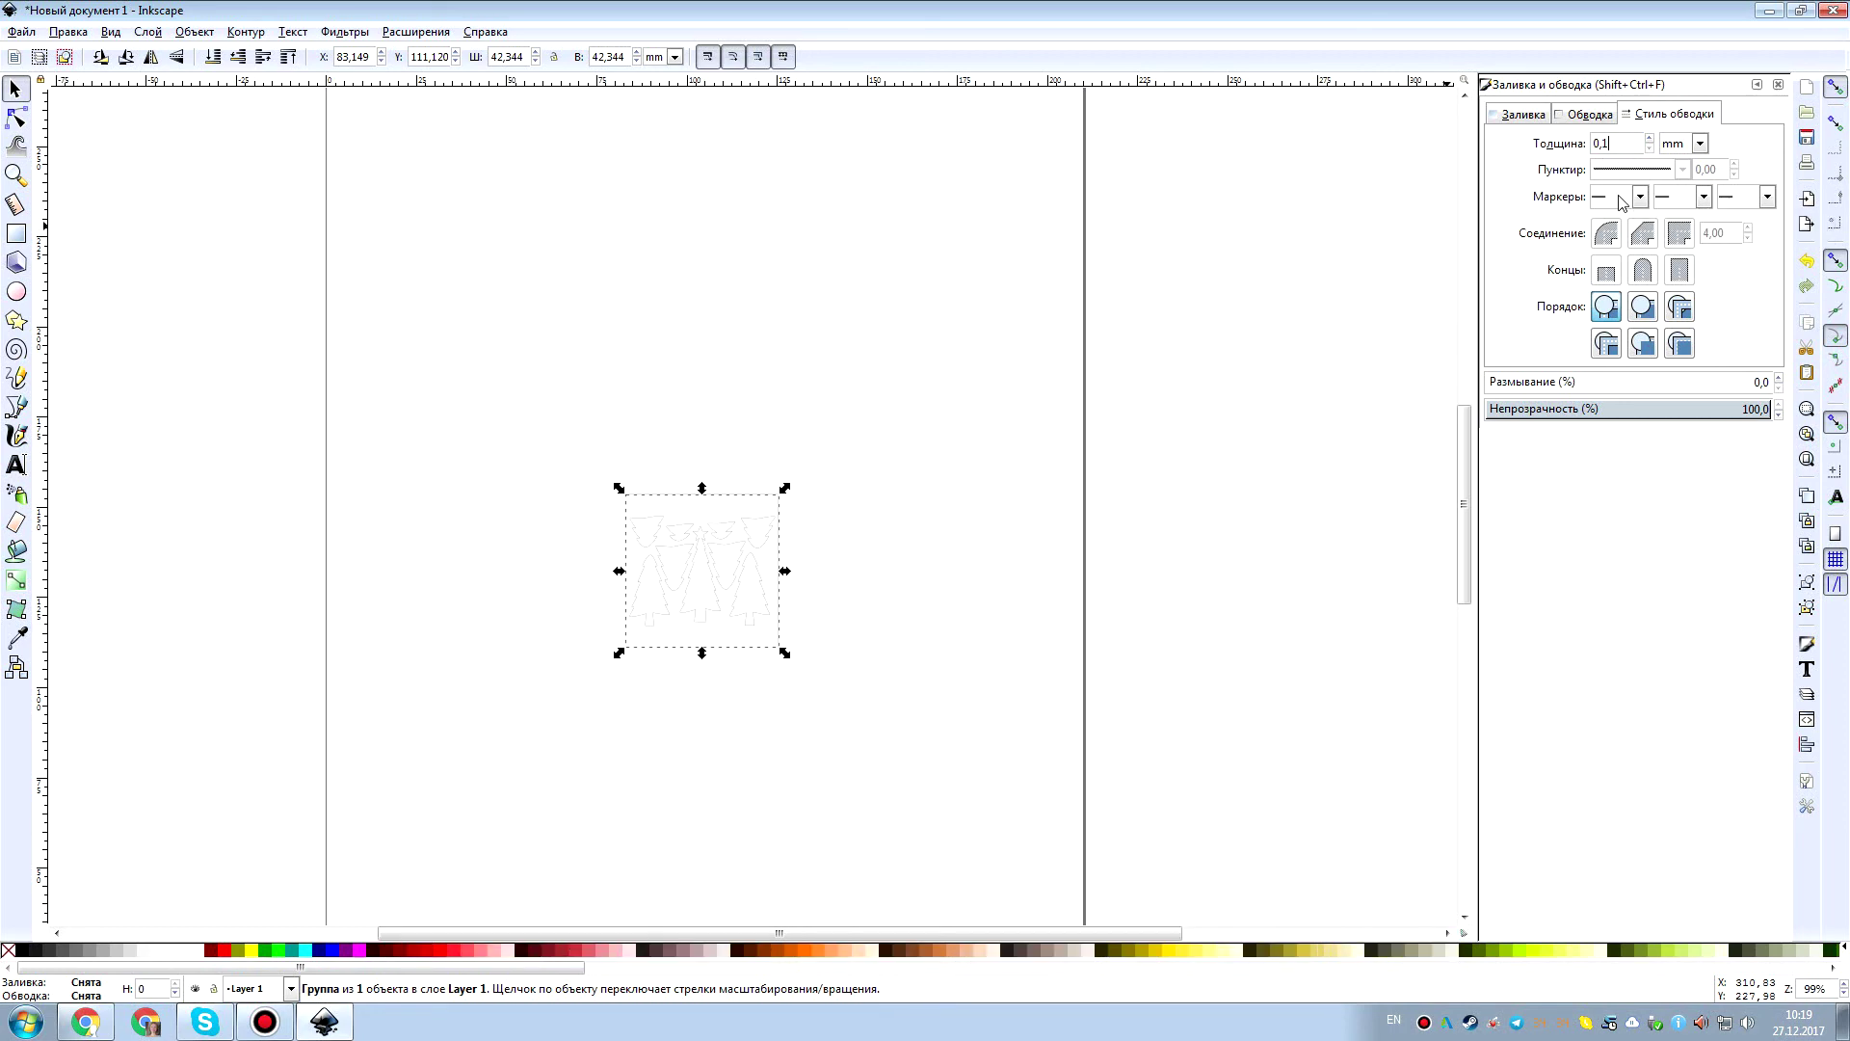
pyautogui.click(825, 545)
pyautogui.keyDown('ctrl'); pyautogui.scroll(3, 721, 600); pyautogui.keyUp('ctrl')
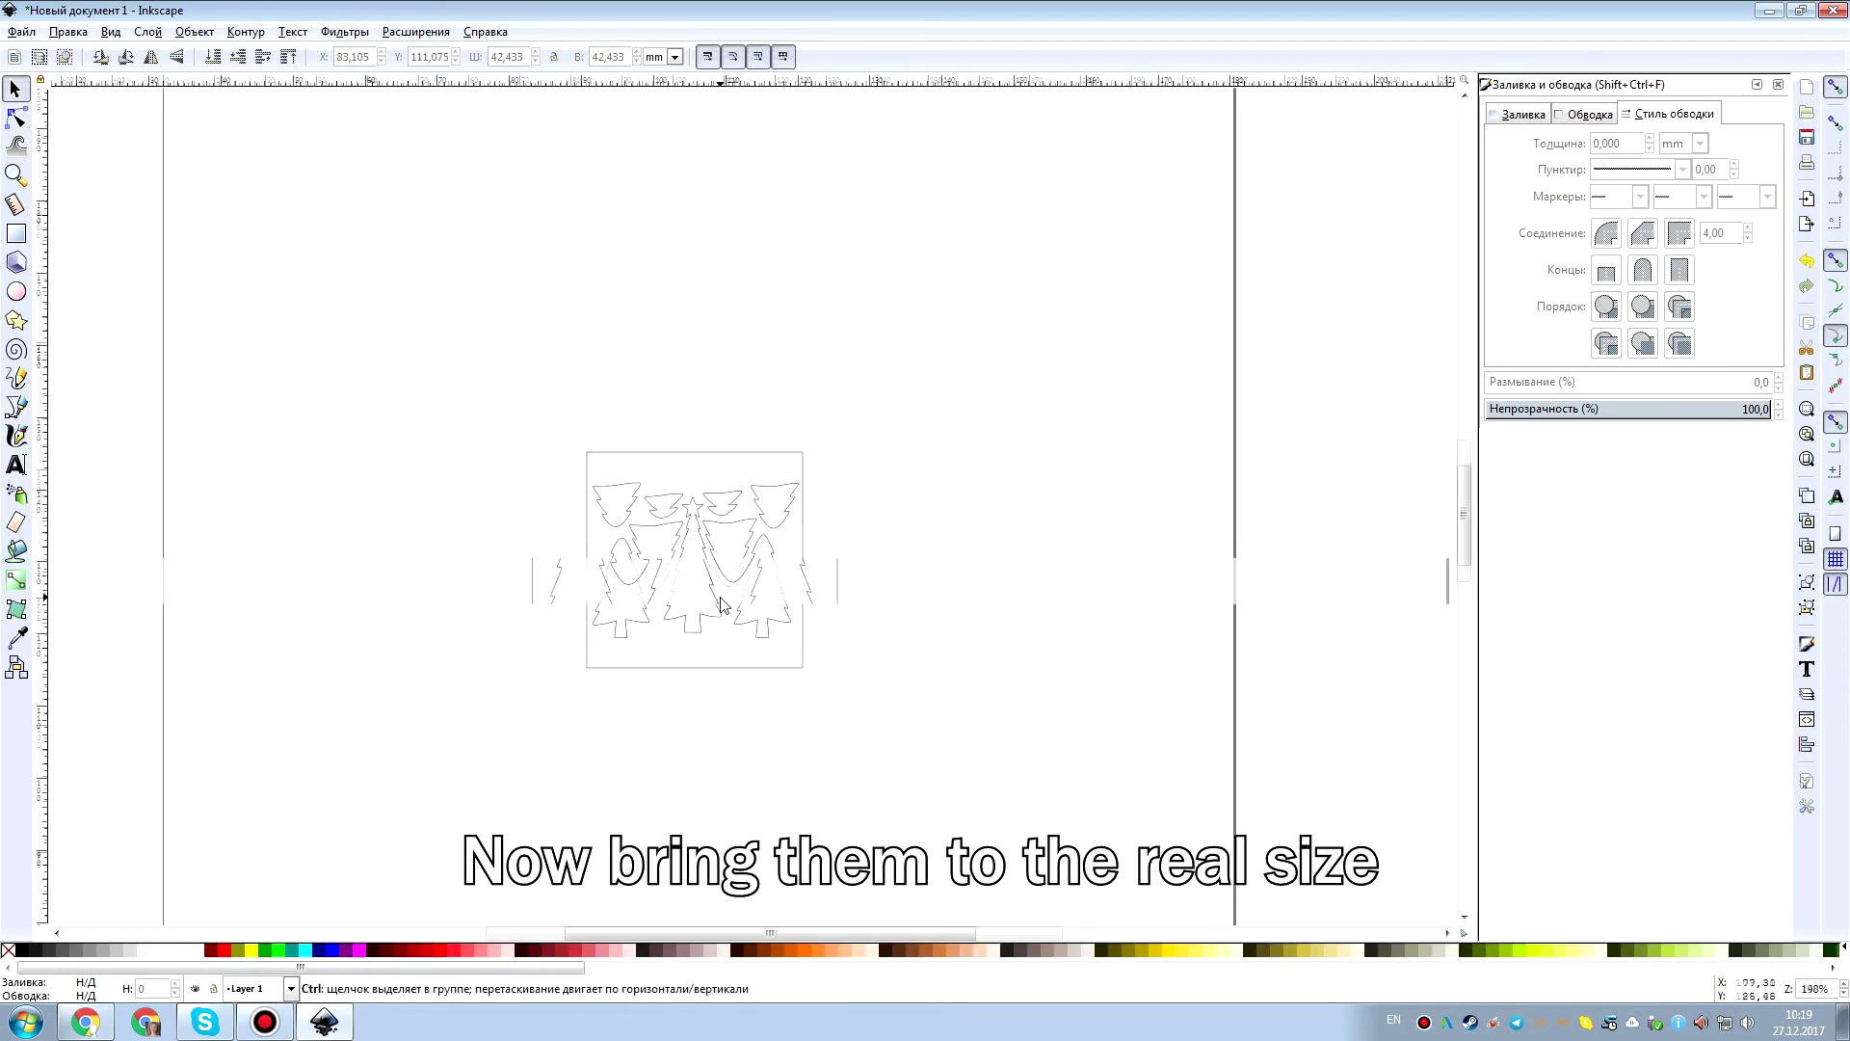
pyautogui.keyDown('ctrl'); pyautogui.scroll(-3, 721, 597); pyautogui.keyUp('ctrl')
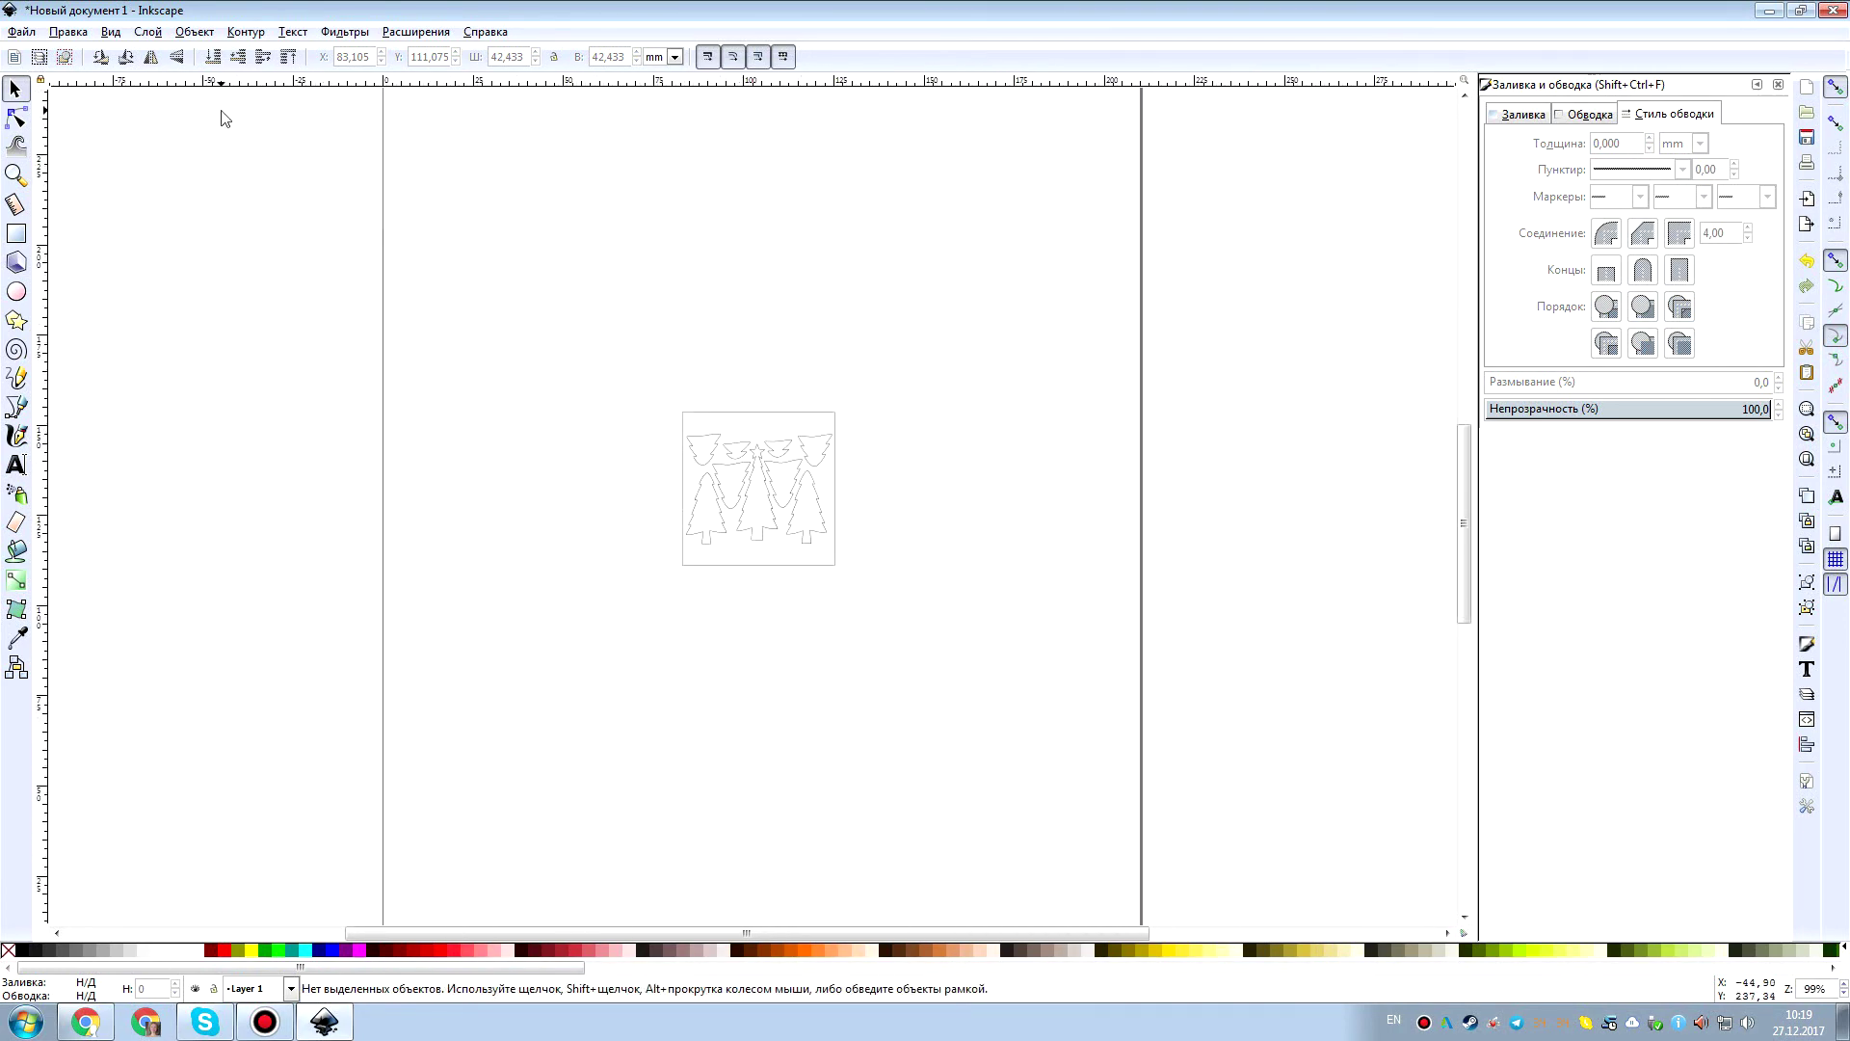
# Draw a rectangle around the imported outlines and set its width and height to 160 mm each.
pyautogui.click(17, 233)
pyautogui.moveTo(510, 703)
pyautogui.mouseDown()
pyautogui.moveTo(1032, 240)
pyautogui.moveTo(1005, 185)
pyautogui.mouseUp()
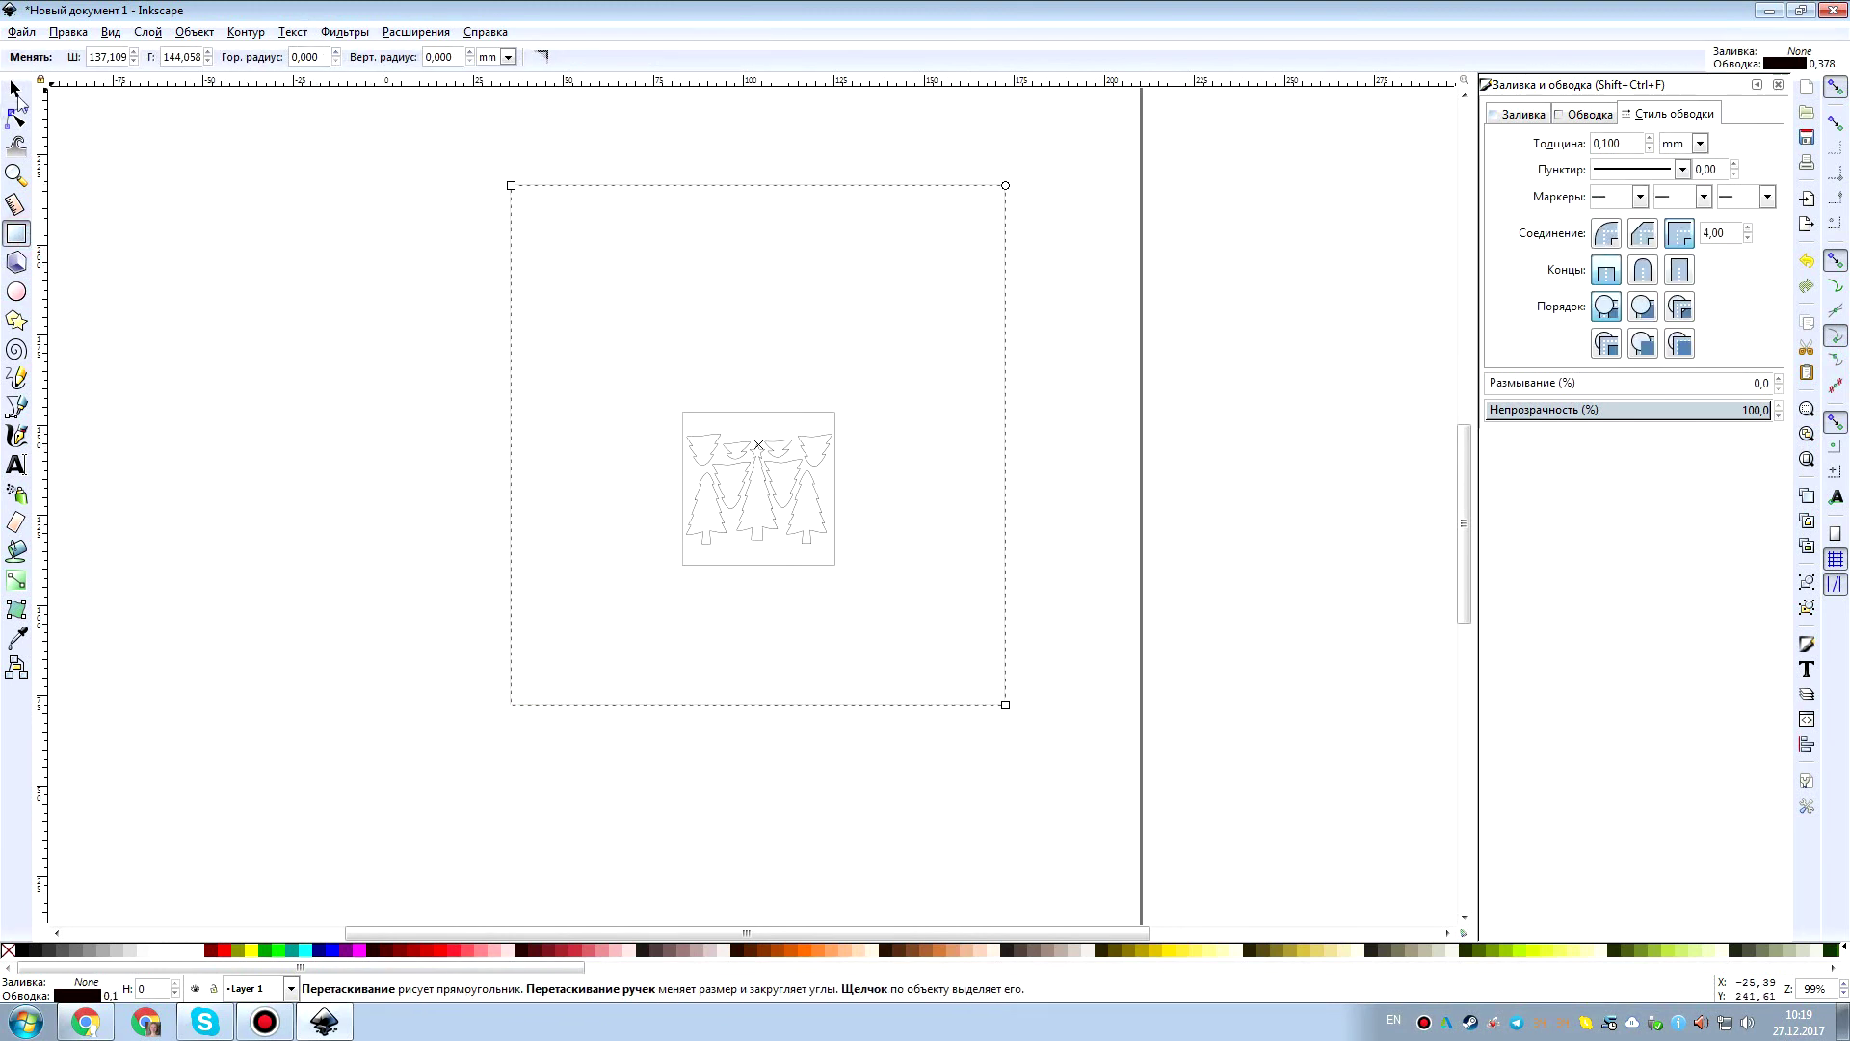
pyautogui.click(17, 92)
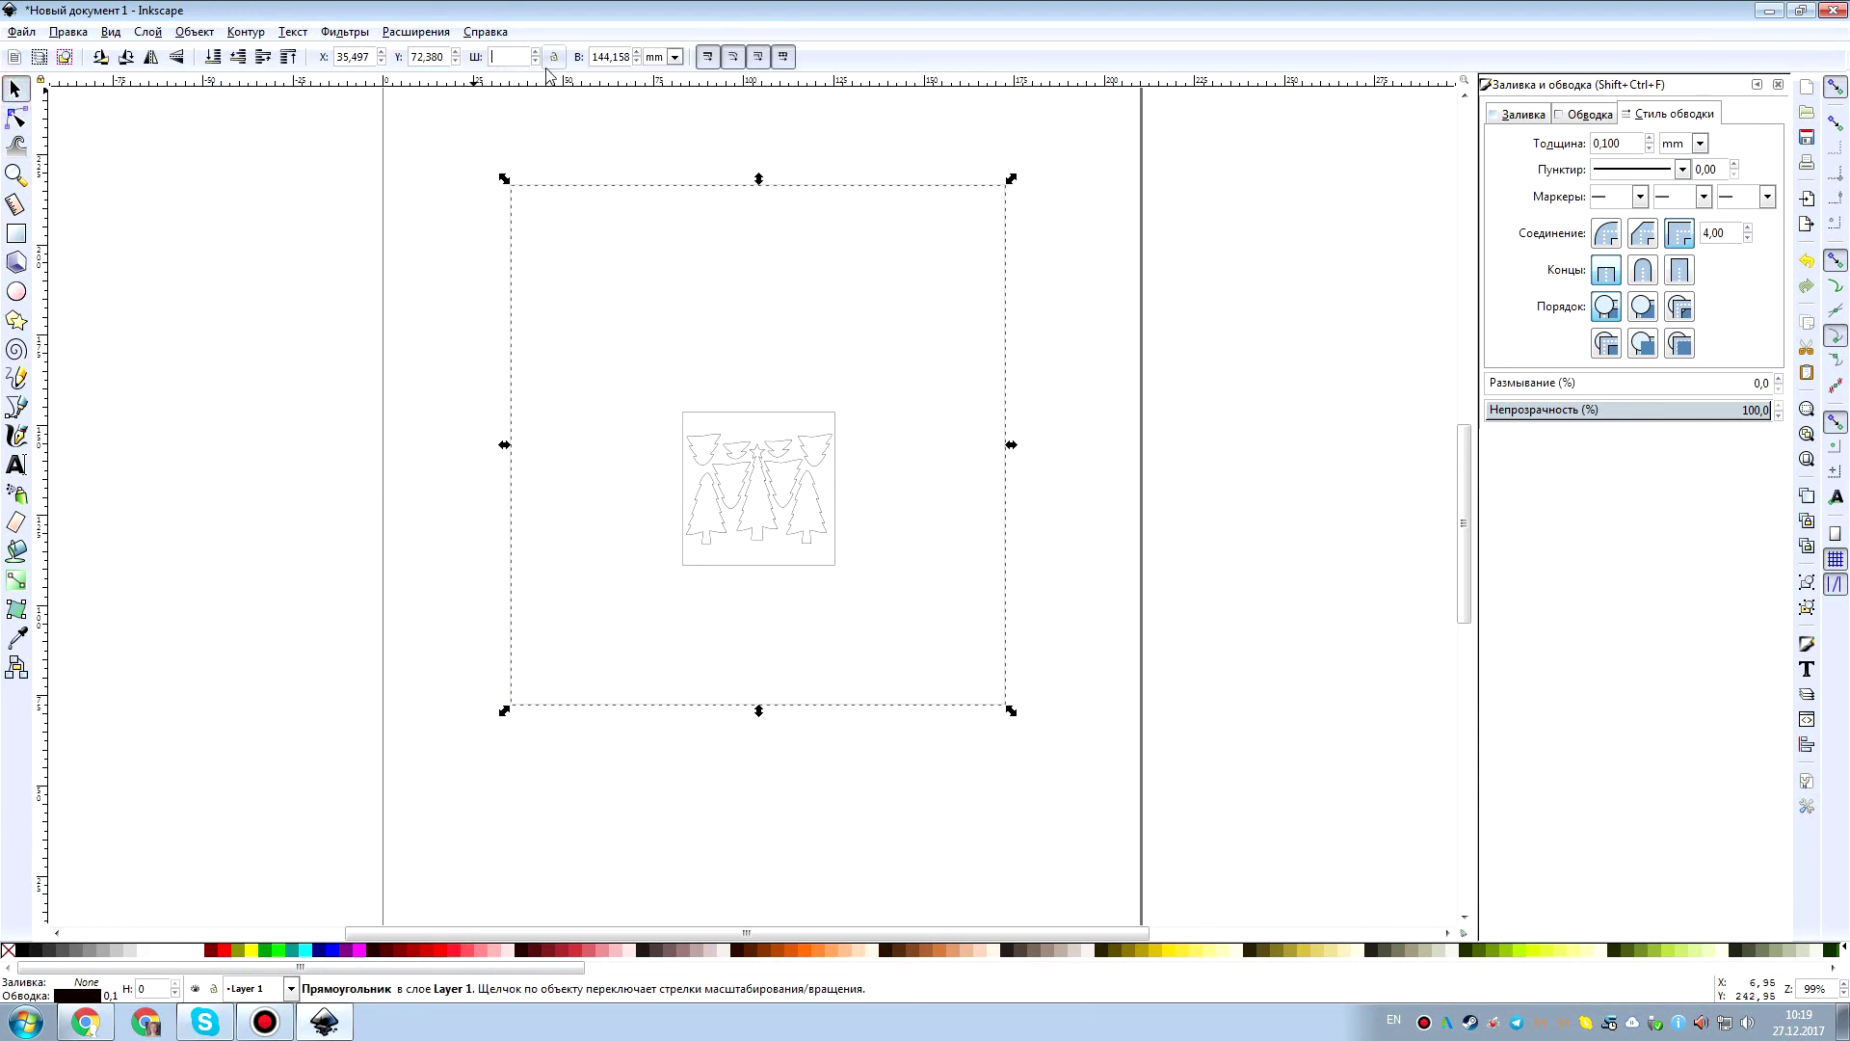
pyautogui.press('Return')
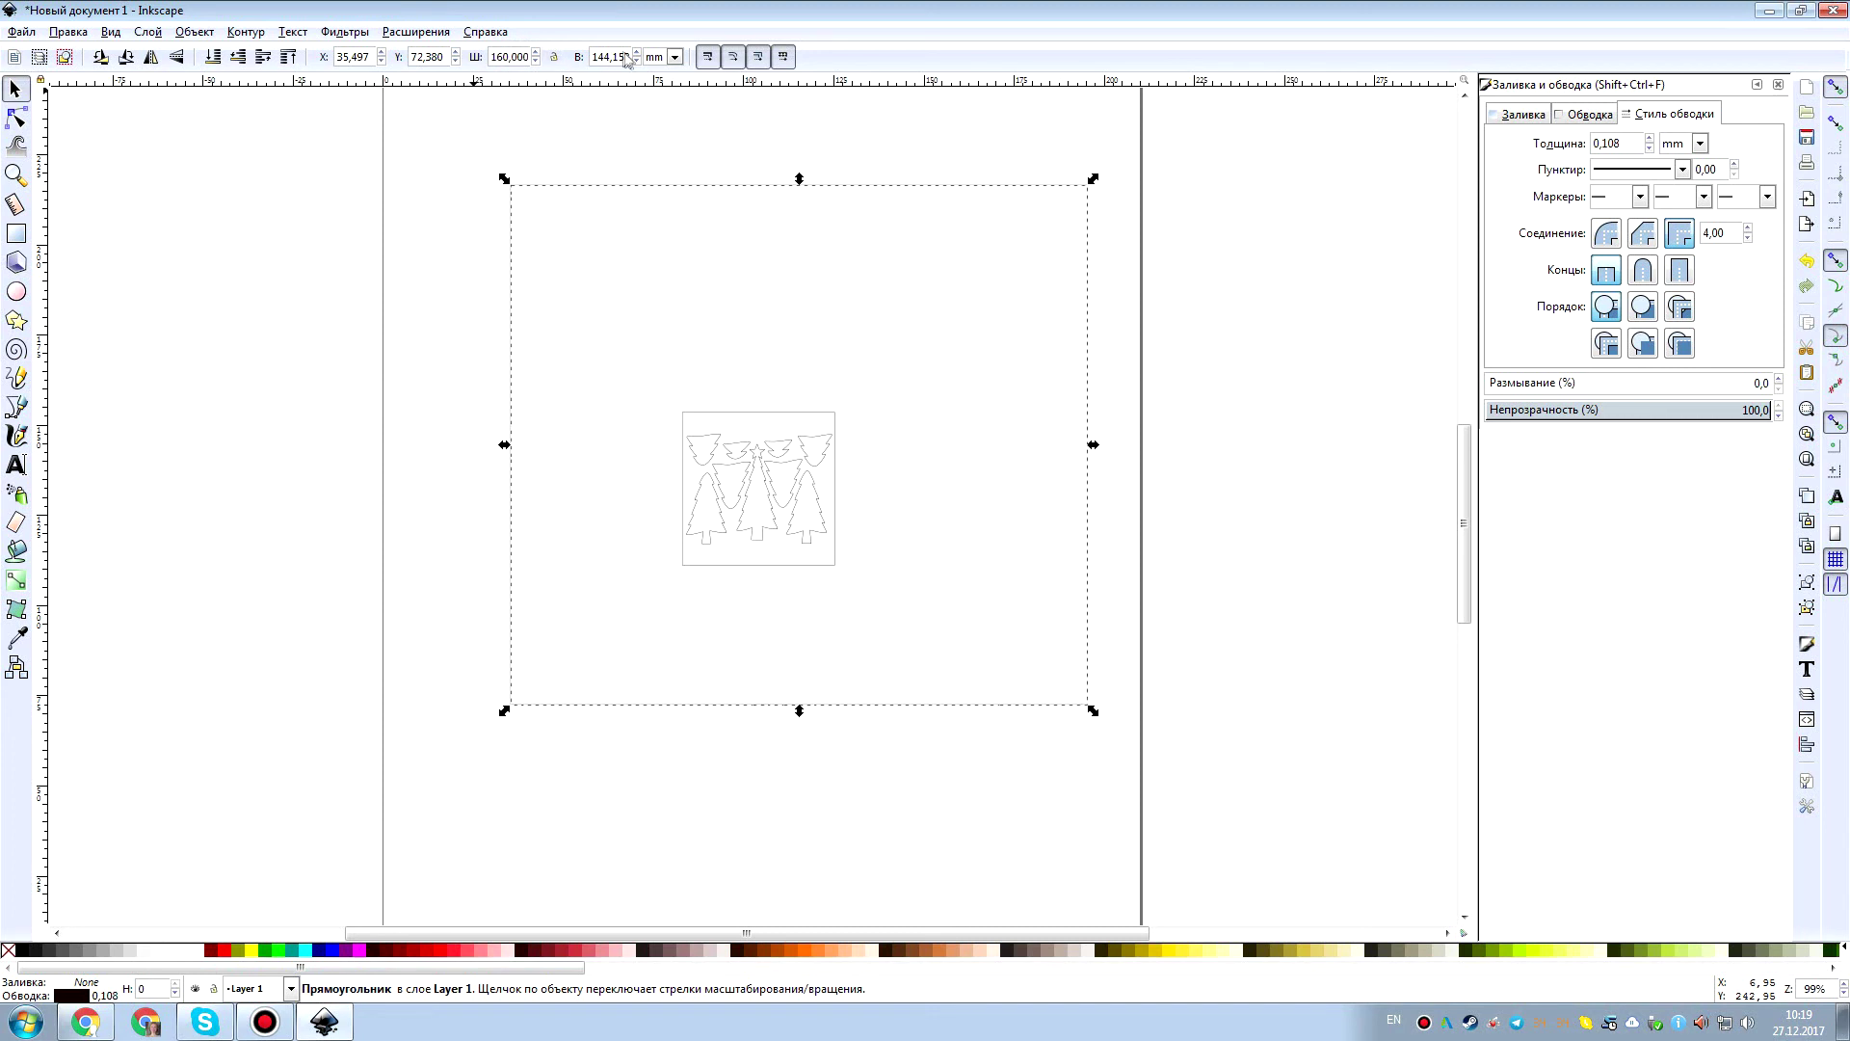
pyautogui.doubleClick(627, 57)
pyautogui.write('160')
pyautogui.press('Return')
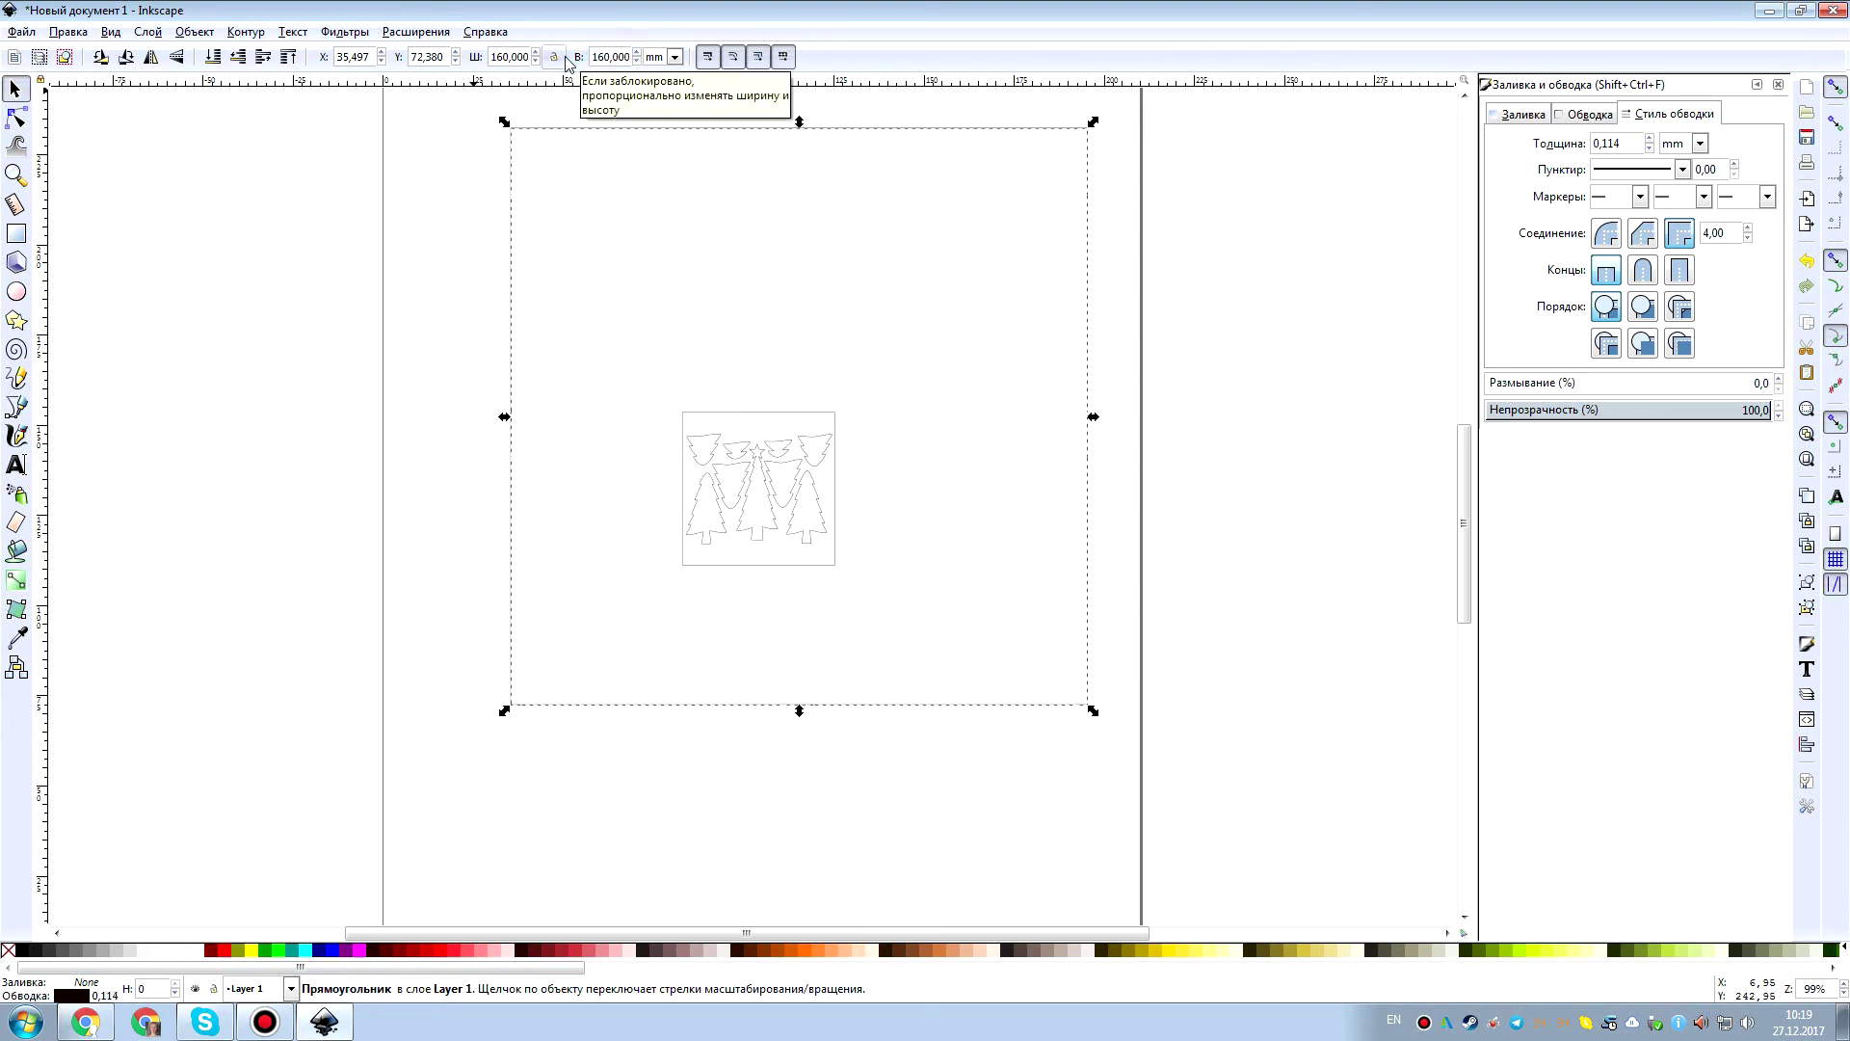
# Move the 160 mm rectangle near the page's lower-left corner, to about X 18.4 and Y 10.9 mm.
pyautogui.moveTo(731, 269); pyautogui.dragTo(686, 314)
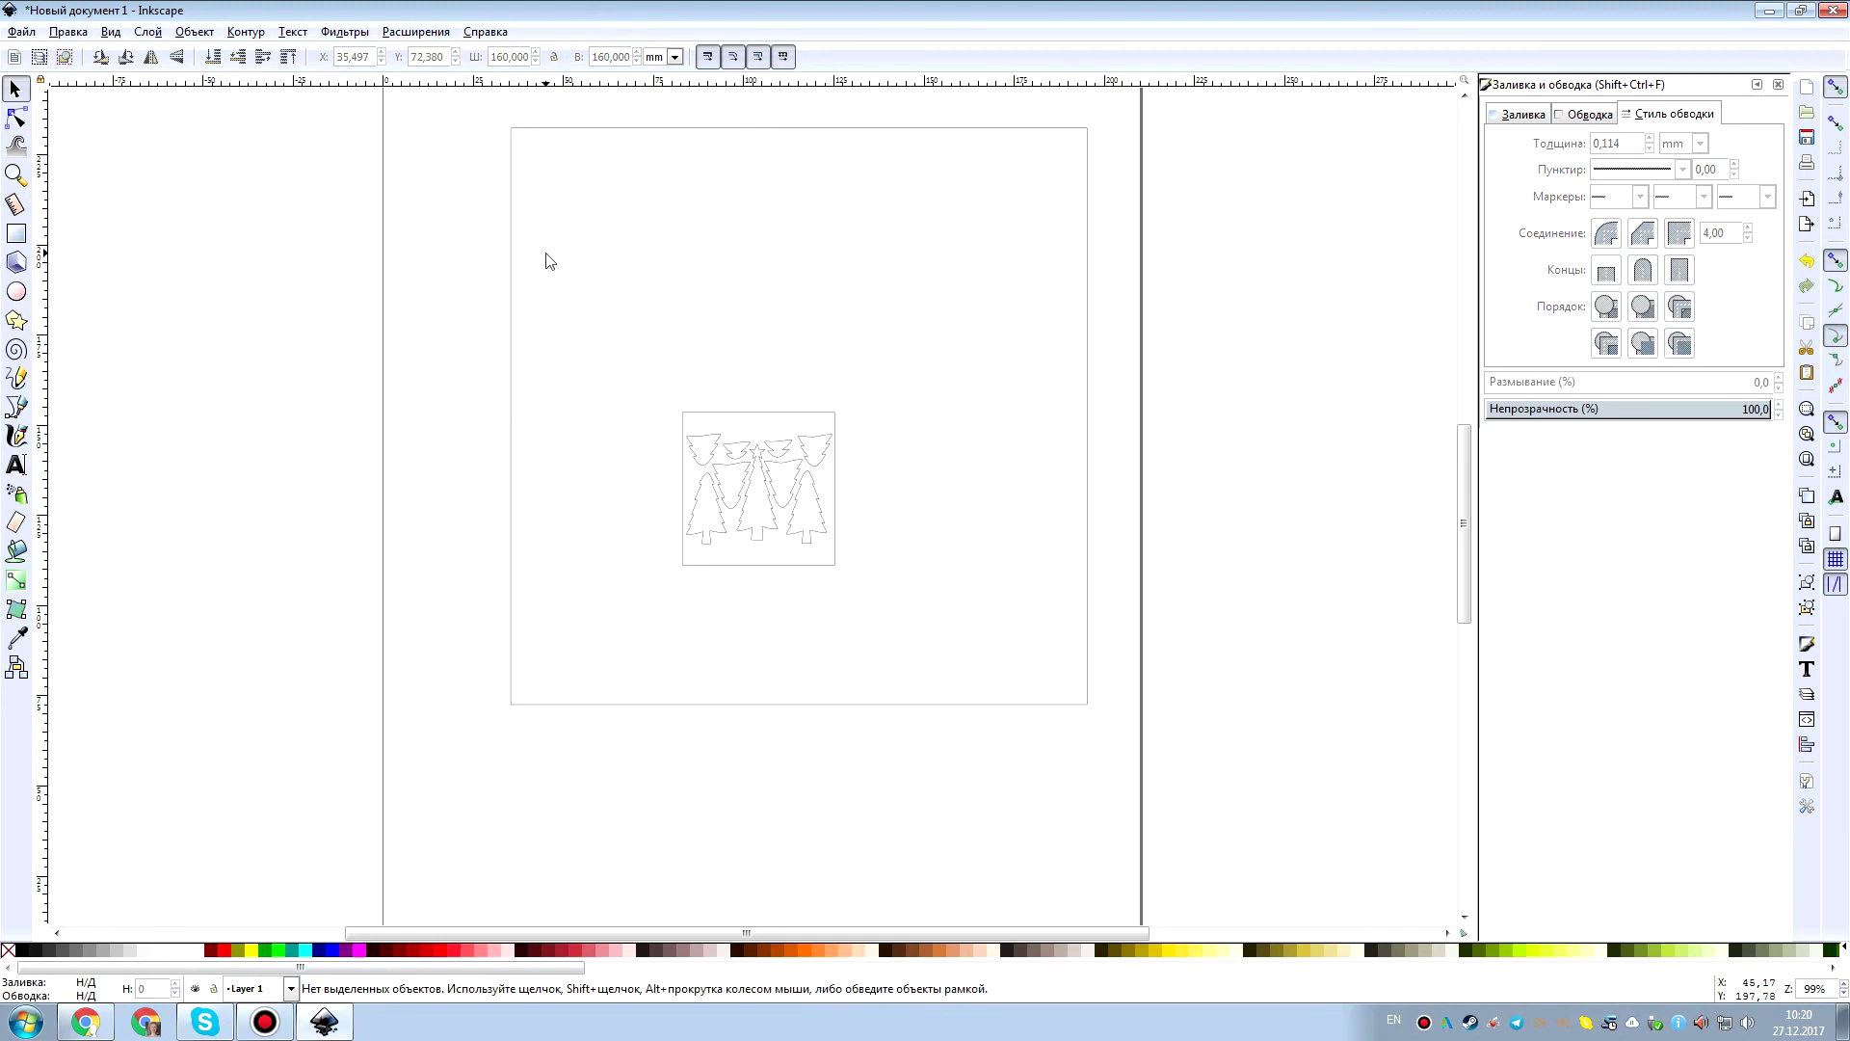
pyautogui.moveTo(515, 270); pyautogui.dragTo(452, 491)
pyautogui.moveTo(637, 462); pyautogui.dragTo(757, 241, button='middle')
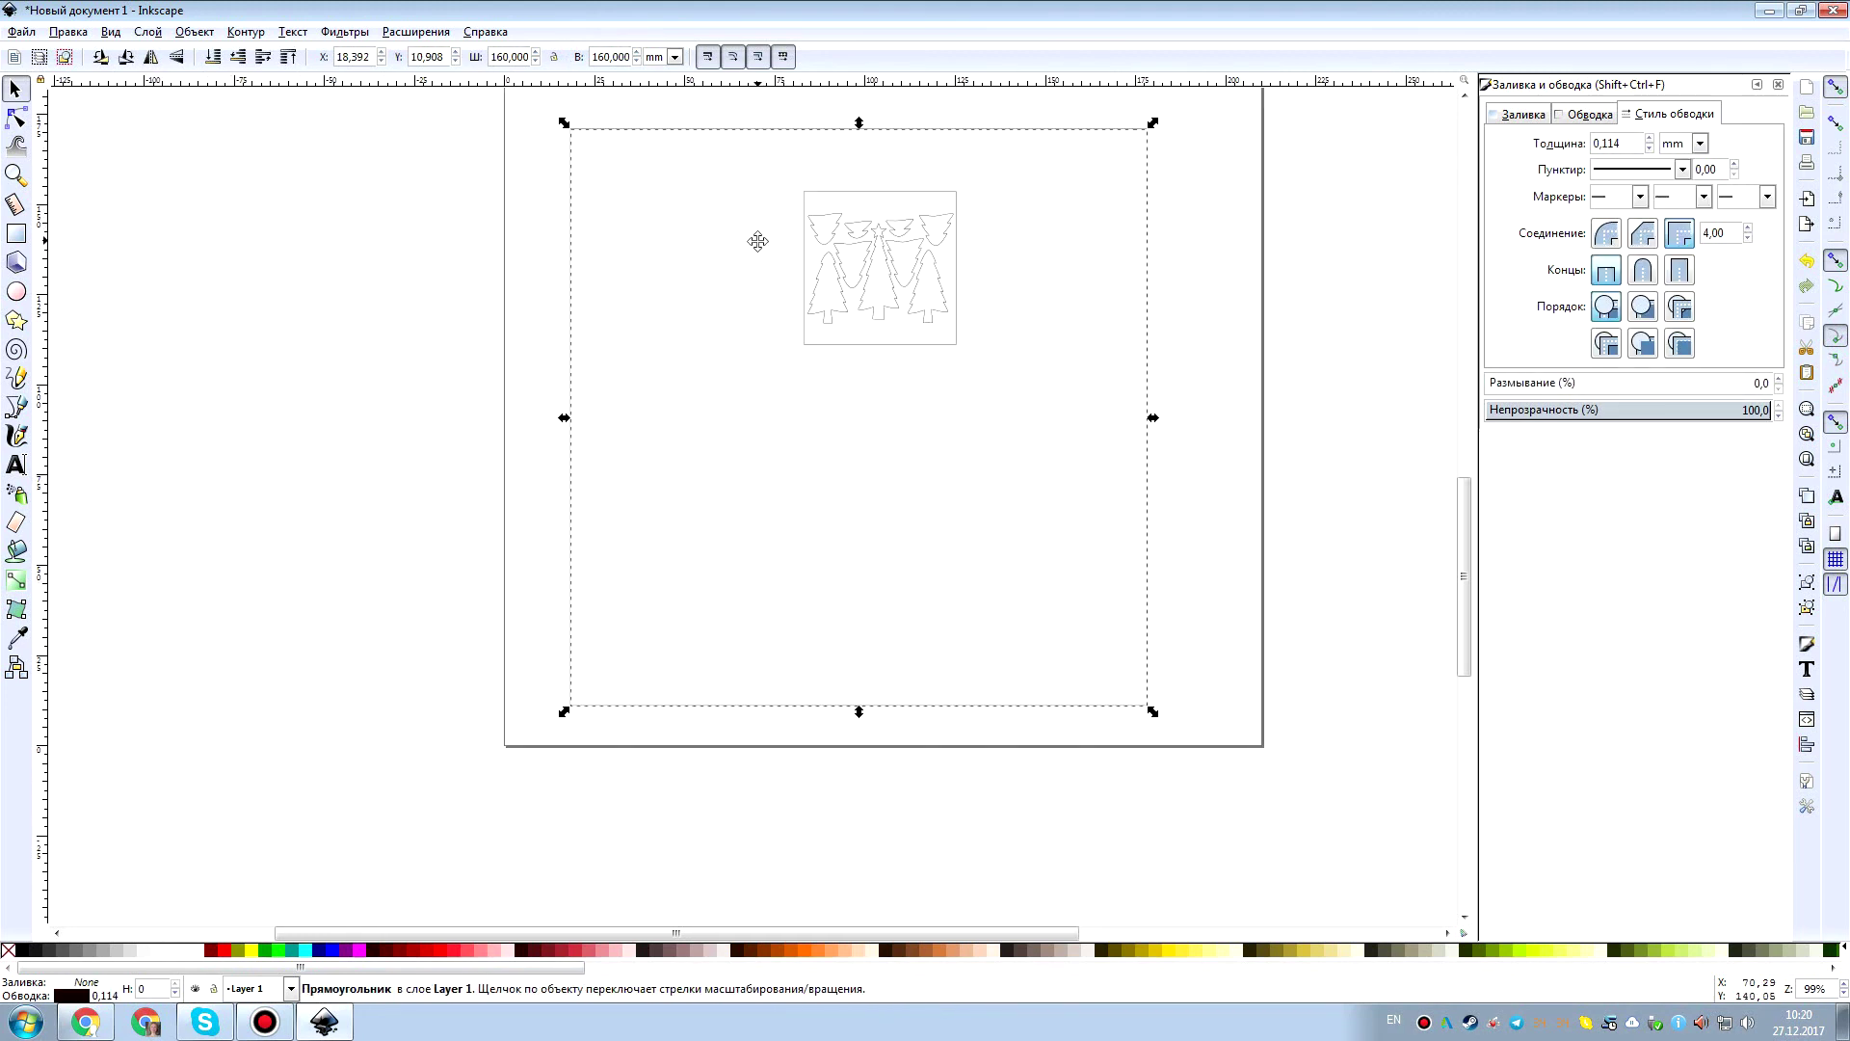
# Enable bounding box corner snapping and align the outlines group's lower-left corner with that of the 160 mm rectangle.
pyautogui.moveTo(796, 338); pyautogui.dragTo(570, 667)
pyautogui.keyDown('ctrl'); pyautogui.scroll(2, 619, 701); pyautogui.keyUp('ctrl')
pyautogui.keyDown('ctrl'); pyautogui.scroll(1, 619, 701); pyautogui.keyUp('ctrl')
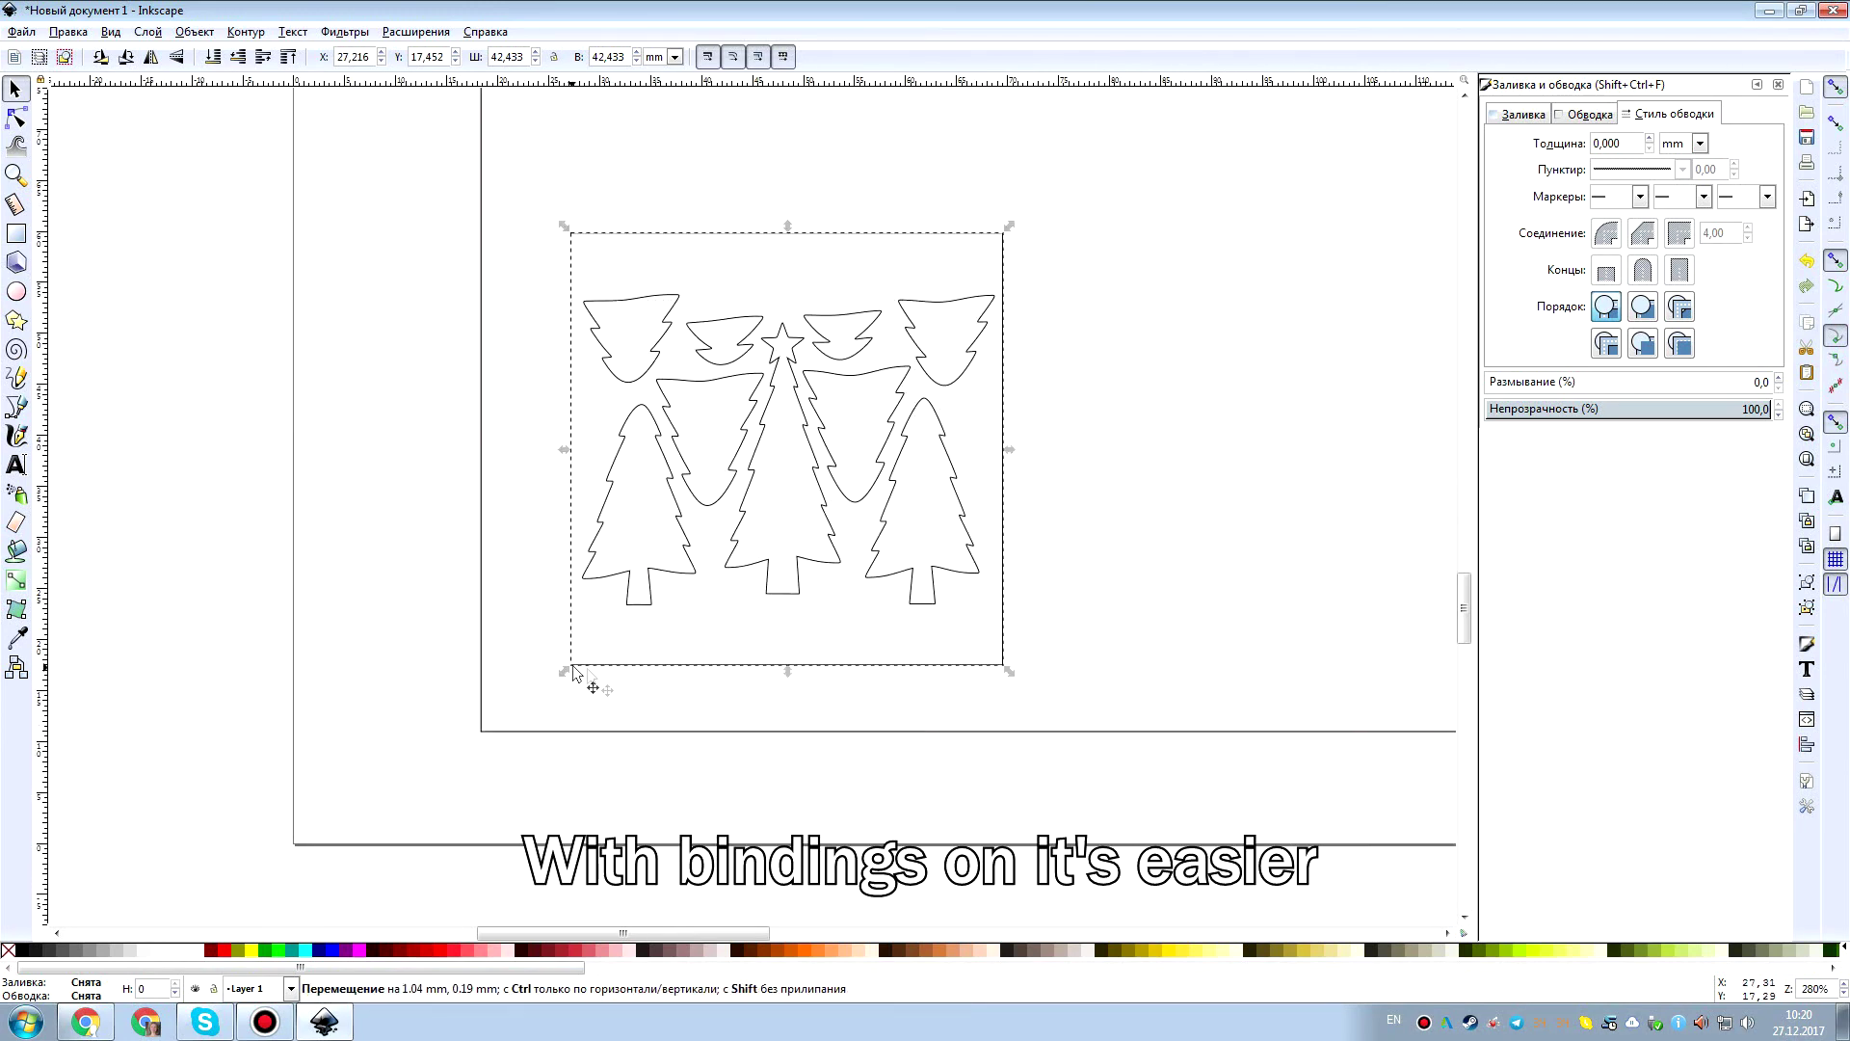
pyautogui.click(1836, 125)
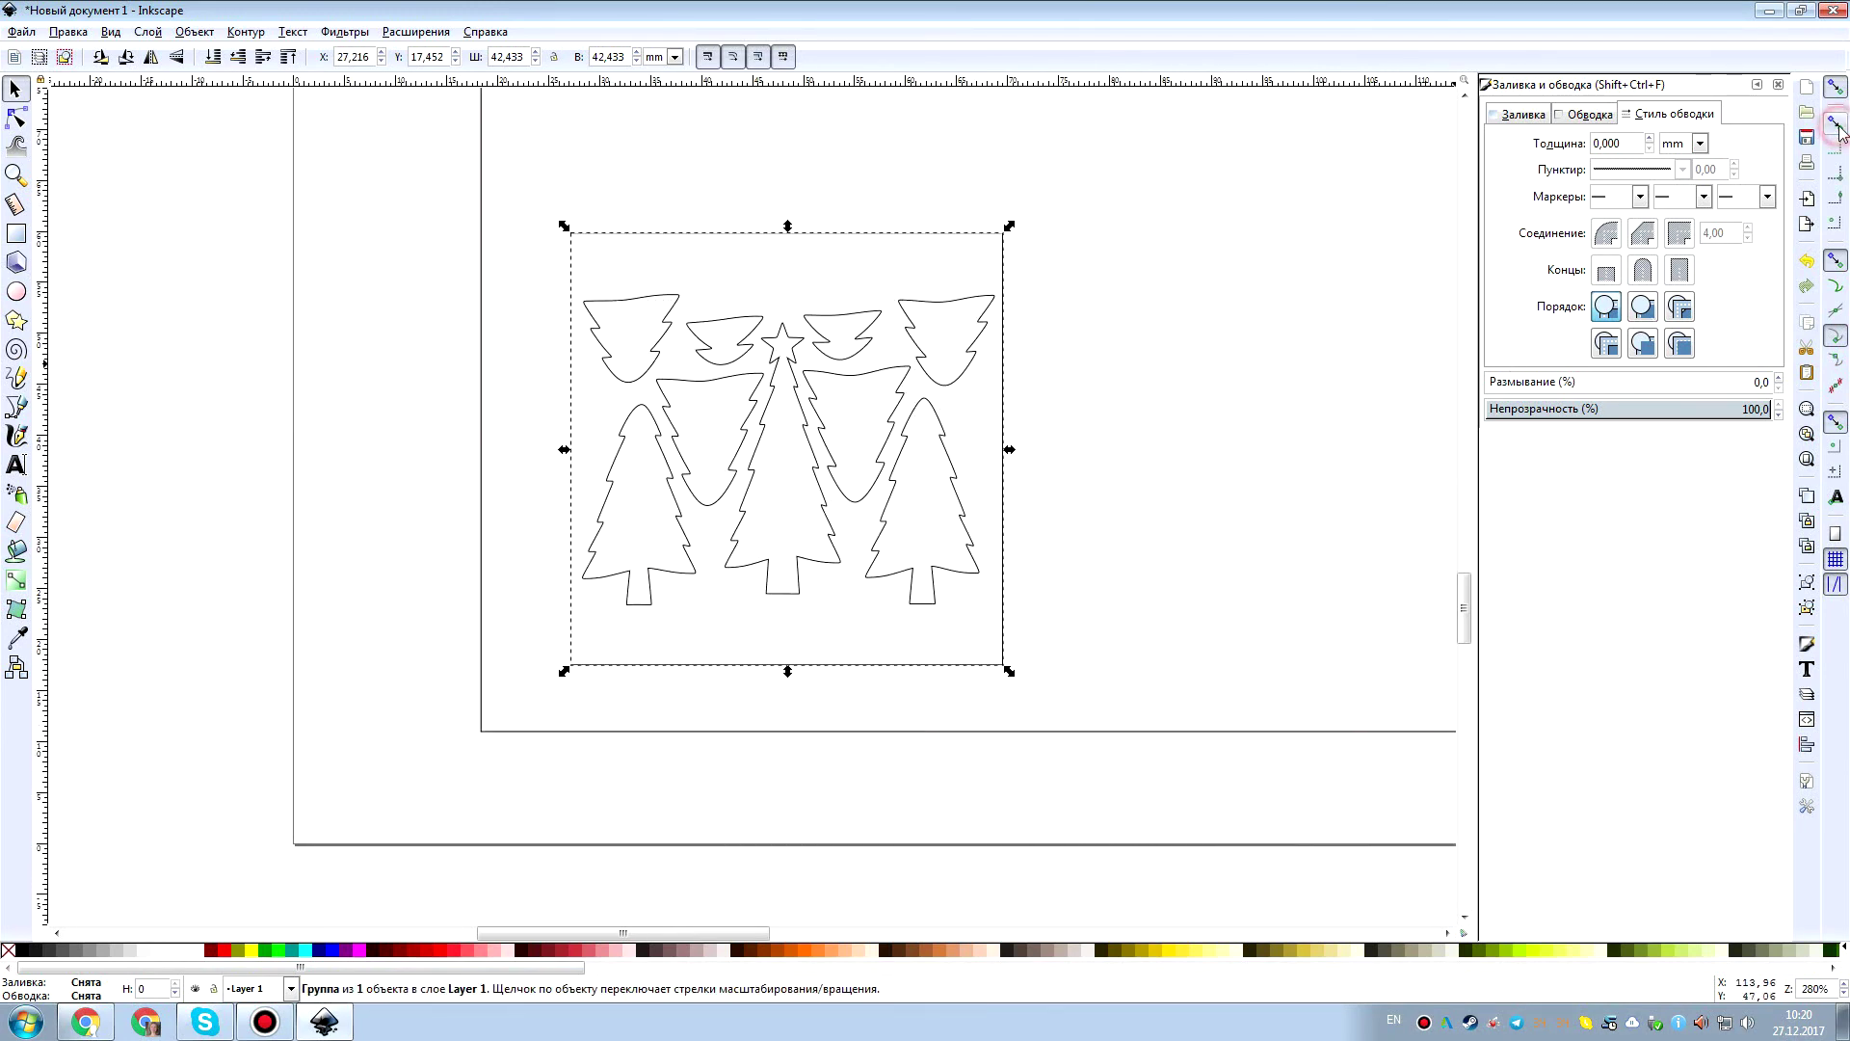
pyautogui.click(1837, 174)
pyautogui.moveTo(585, 669); pyautogui.dragTo(504, 730)
# Scale the outlines group from its upper-right corner to match the 160 × 160 mm rectangle.
pyautogui.scroll(-1, 748, 661)
pyautogui.keyDown('ctrl'); pyautogui.scroll(-3, 747, 661); pyautogui.keyUp('ctrl')
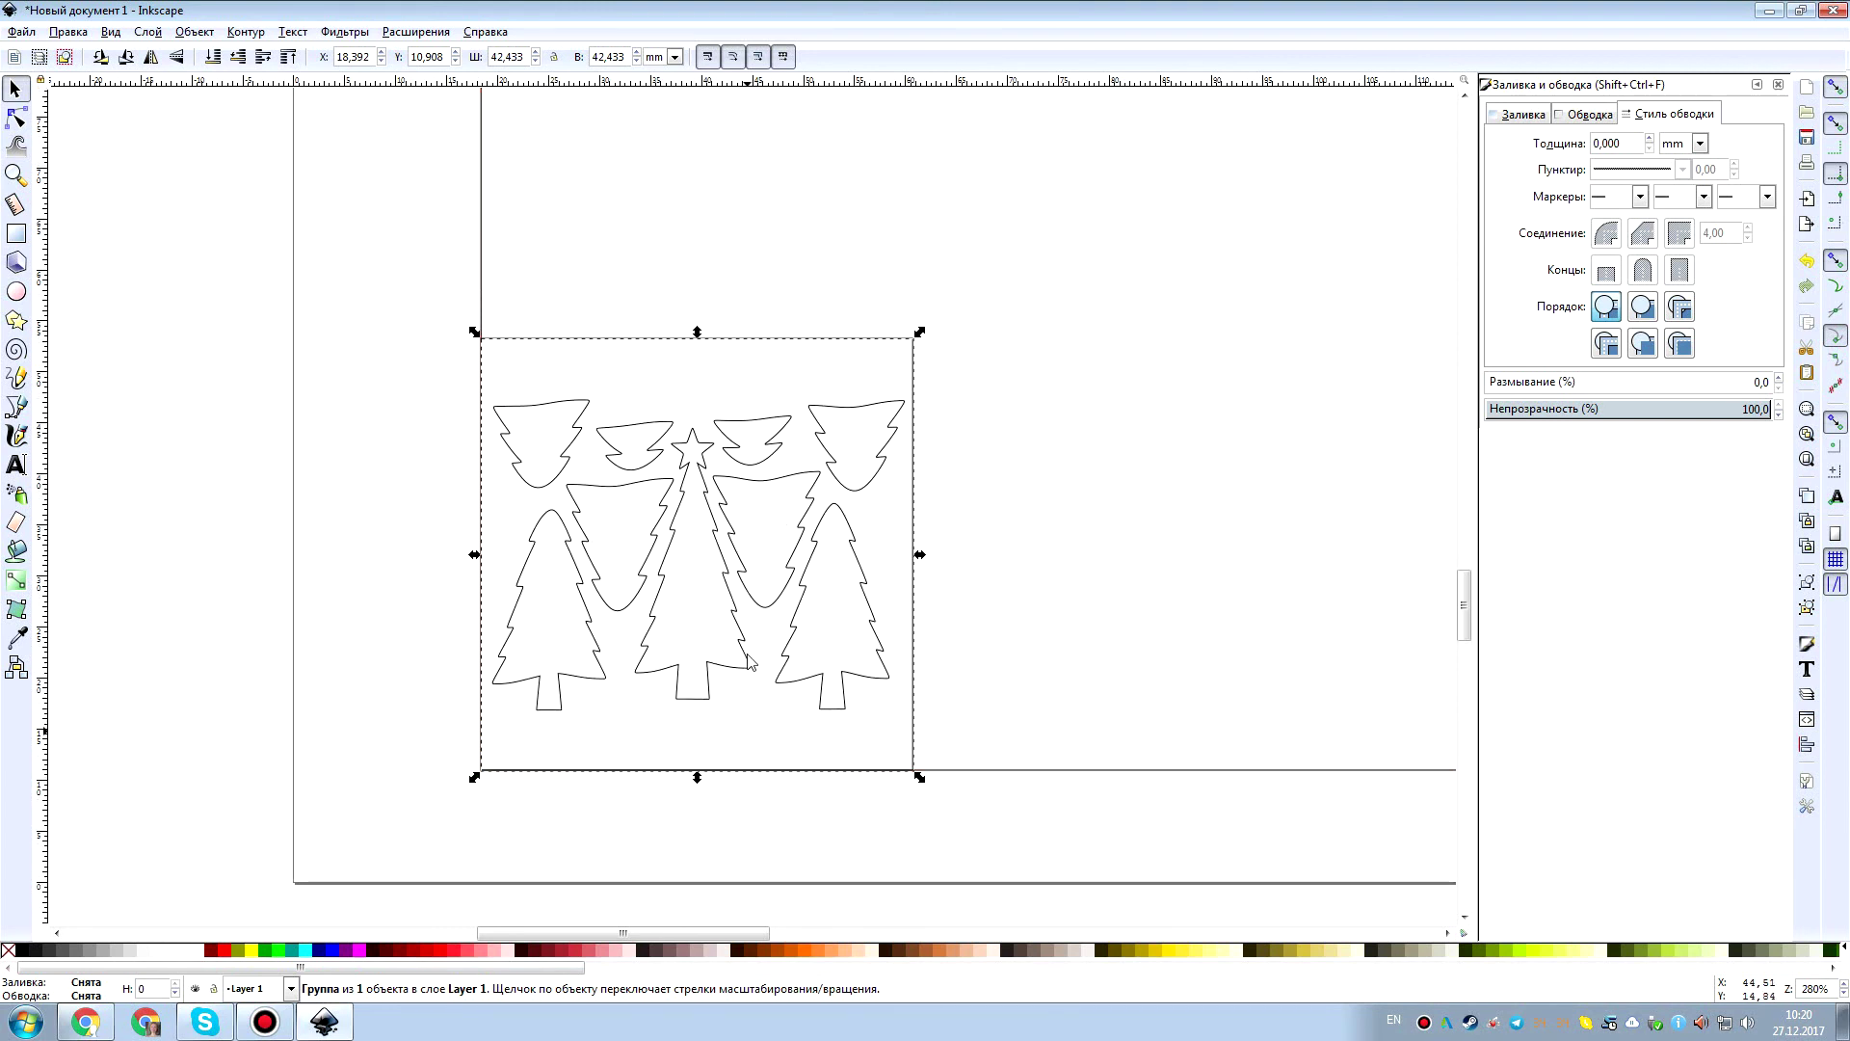
pyautogui.moveTo(778, 551); pyautogui.dragTo(560, 702, button='middle')
pyautogui.moveTo(597, 684); pyautogui.dragTo(1010, 273)
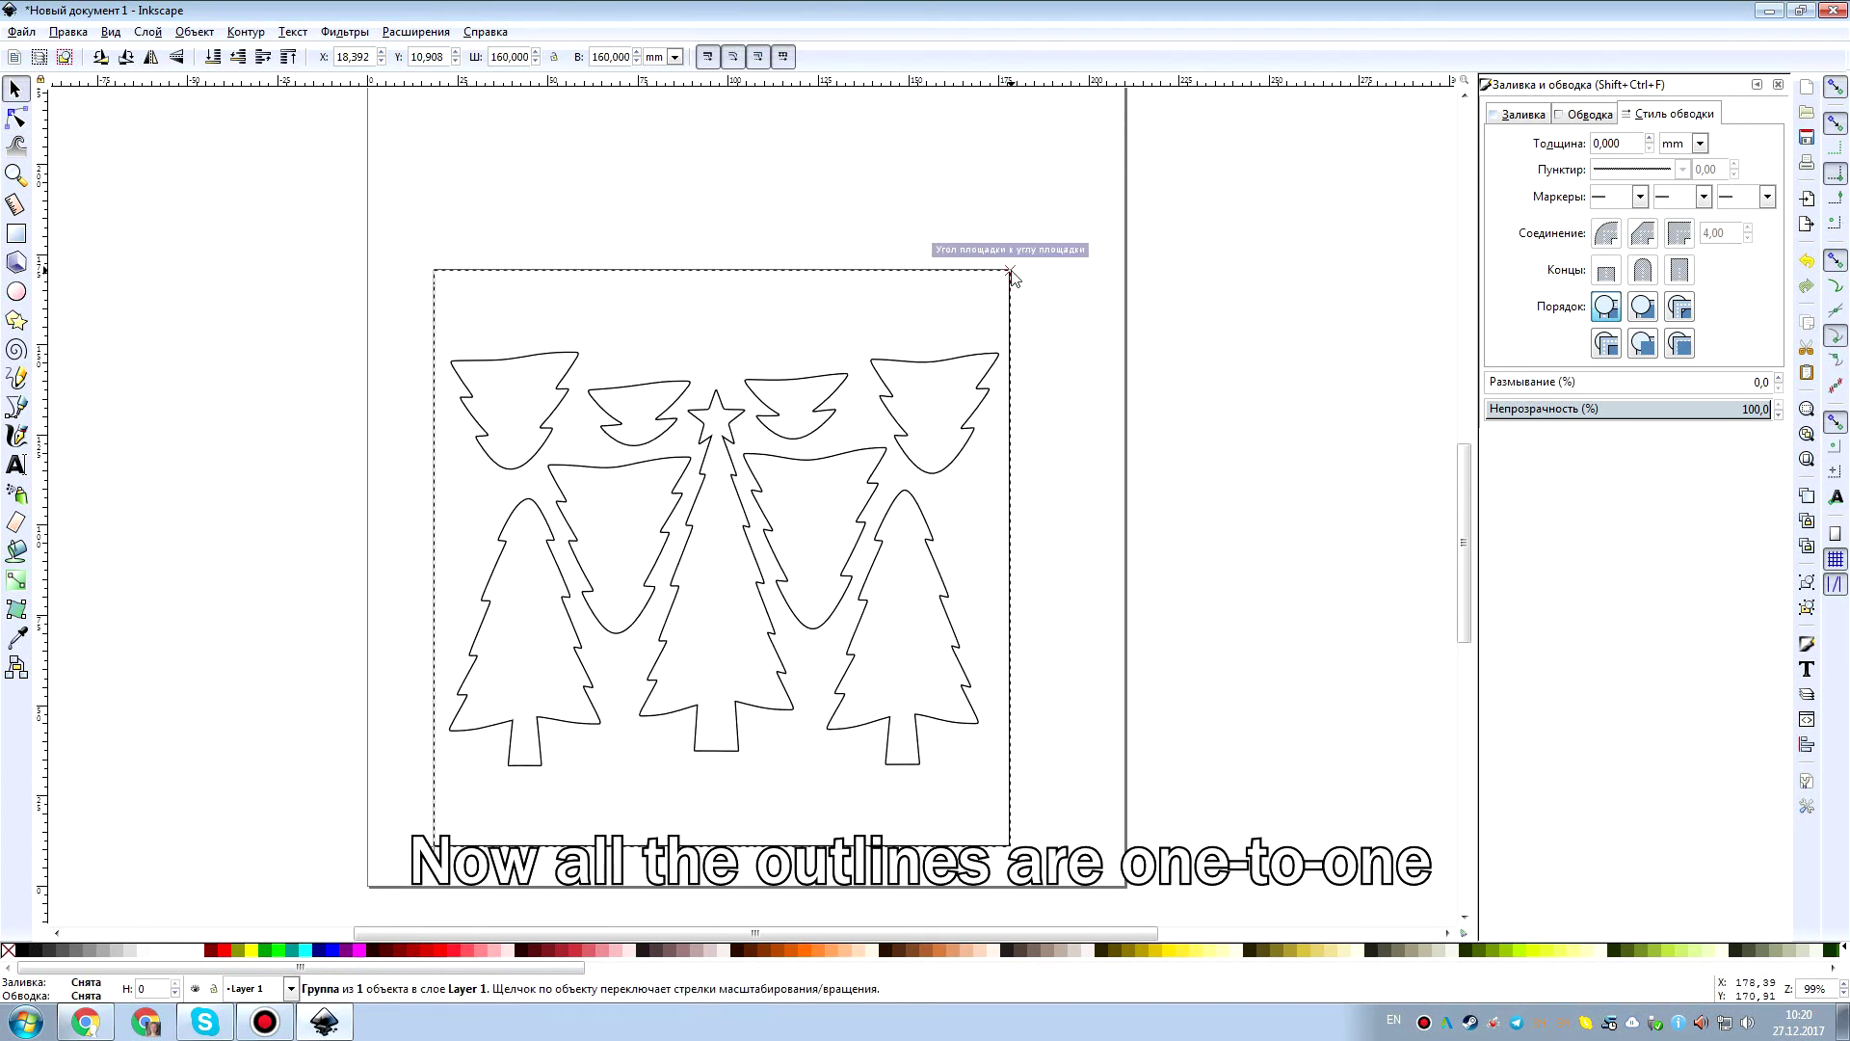
pyautogui.click(842, 226)
# Ungroup the scaled outlines group.
pyautogui.moveTo(814, 455); pyautogui.dragTo(726, 477, button='middle')
pyautogui.keyDown('ctrl'); pyautogui.scroll(-1, 727, 479); pyautogui.keyUp('ctrl')
pyautogui.click(706, 494)
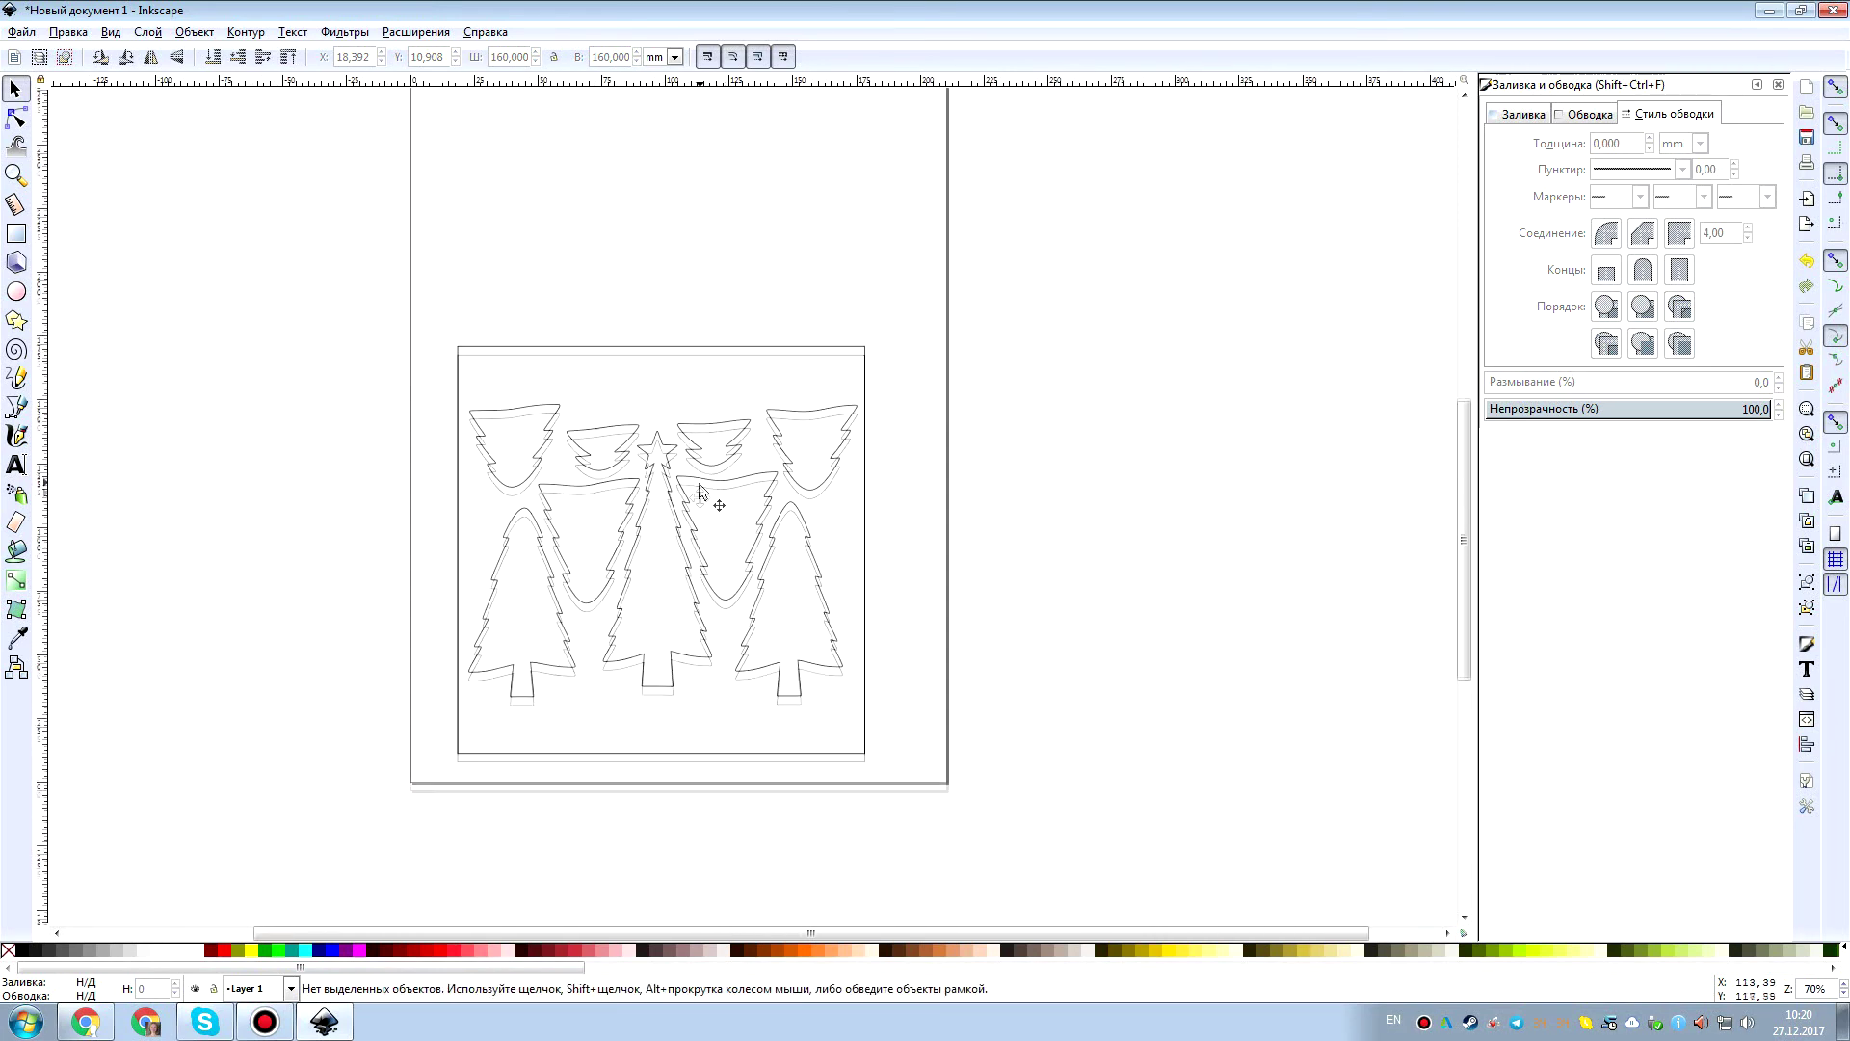
pyautogui.scroll(1, 703, 497)
pyautogui.rightClick(683, 522)
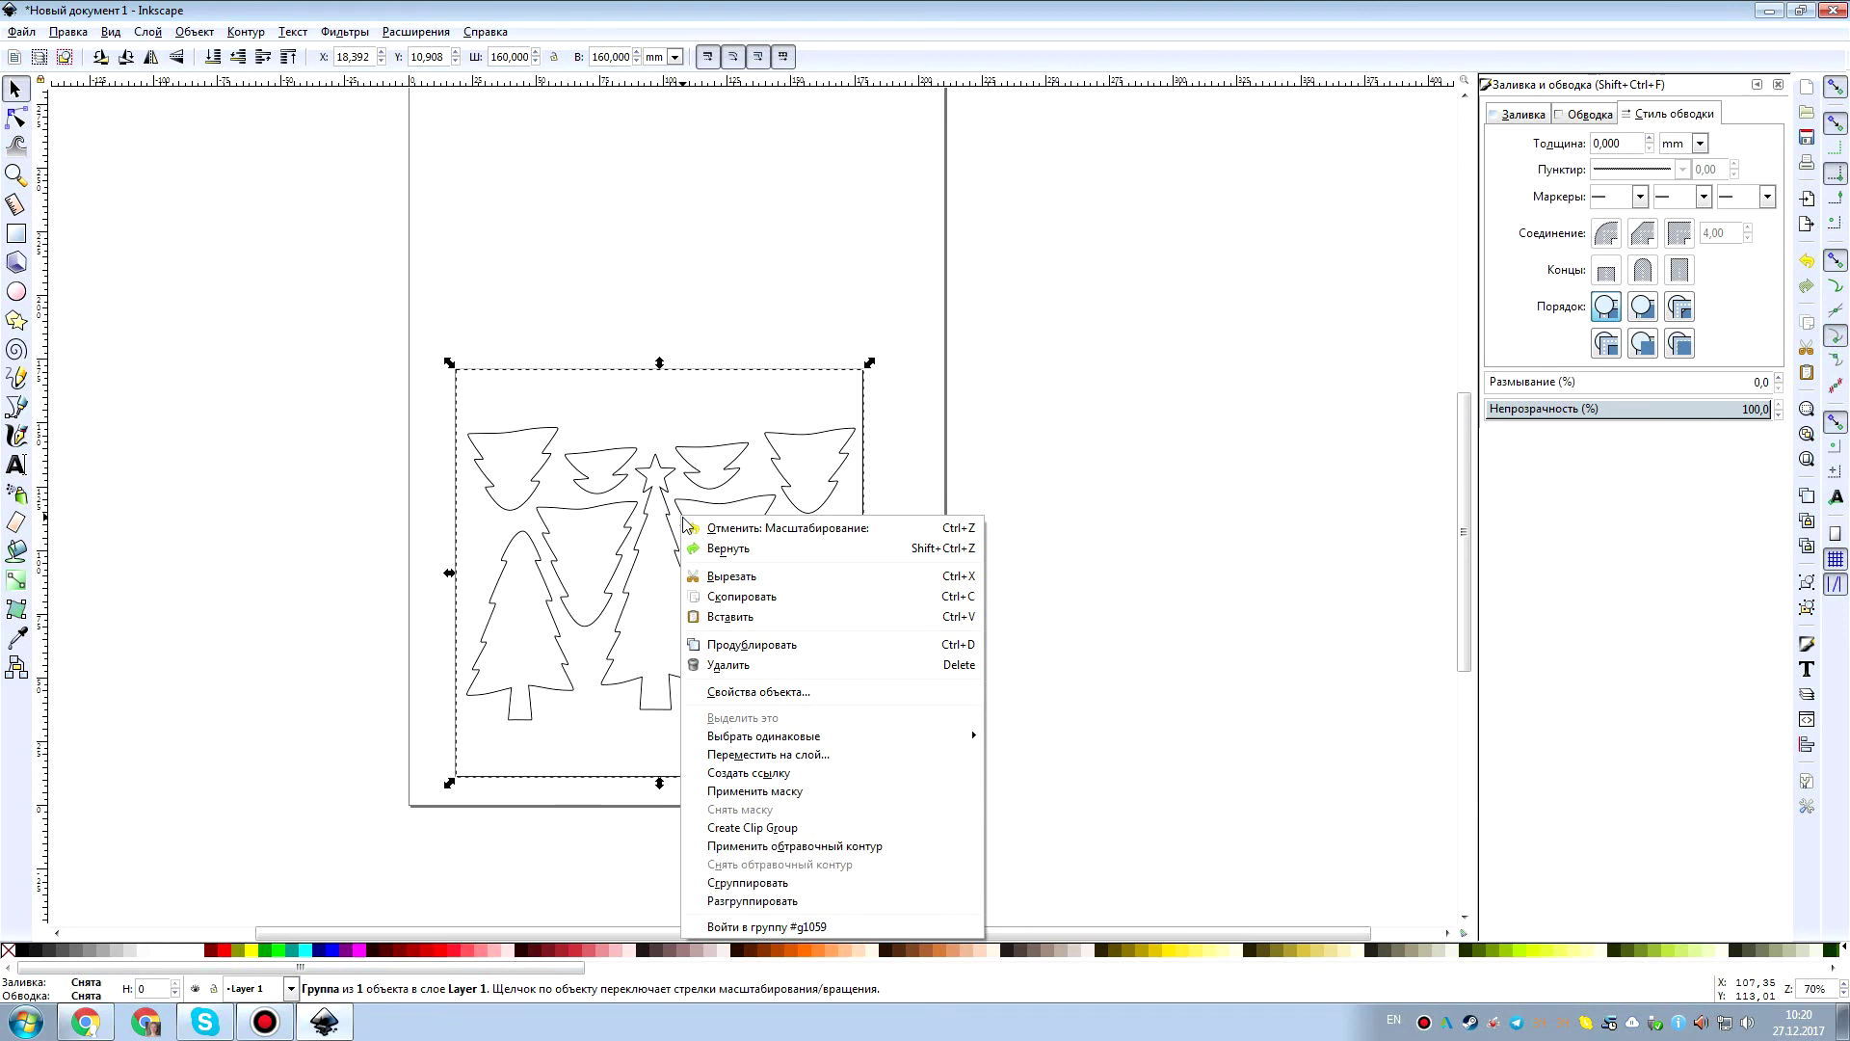
pyautogui.click(811, 907)
pyautogui.click(914, 690)
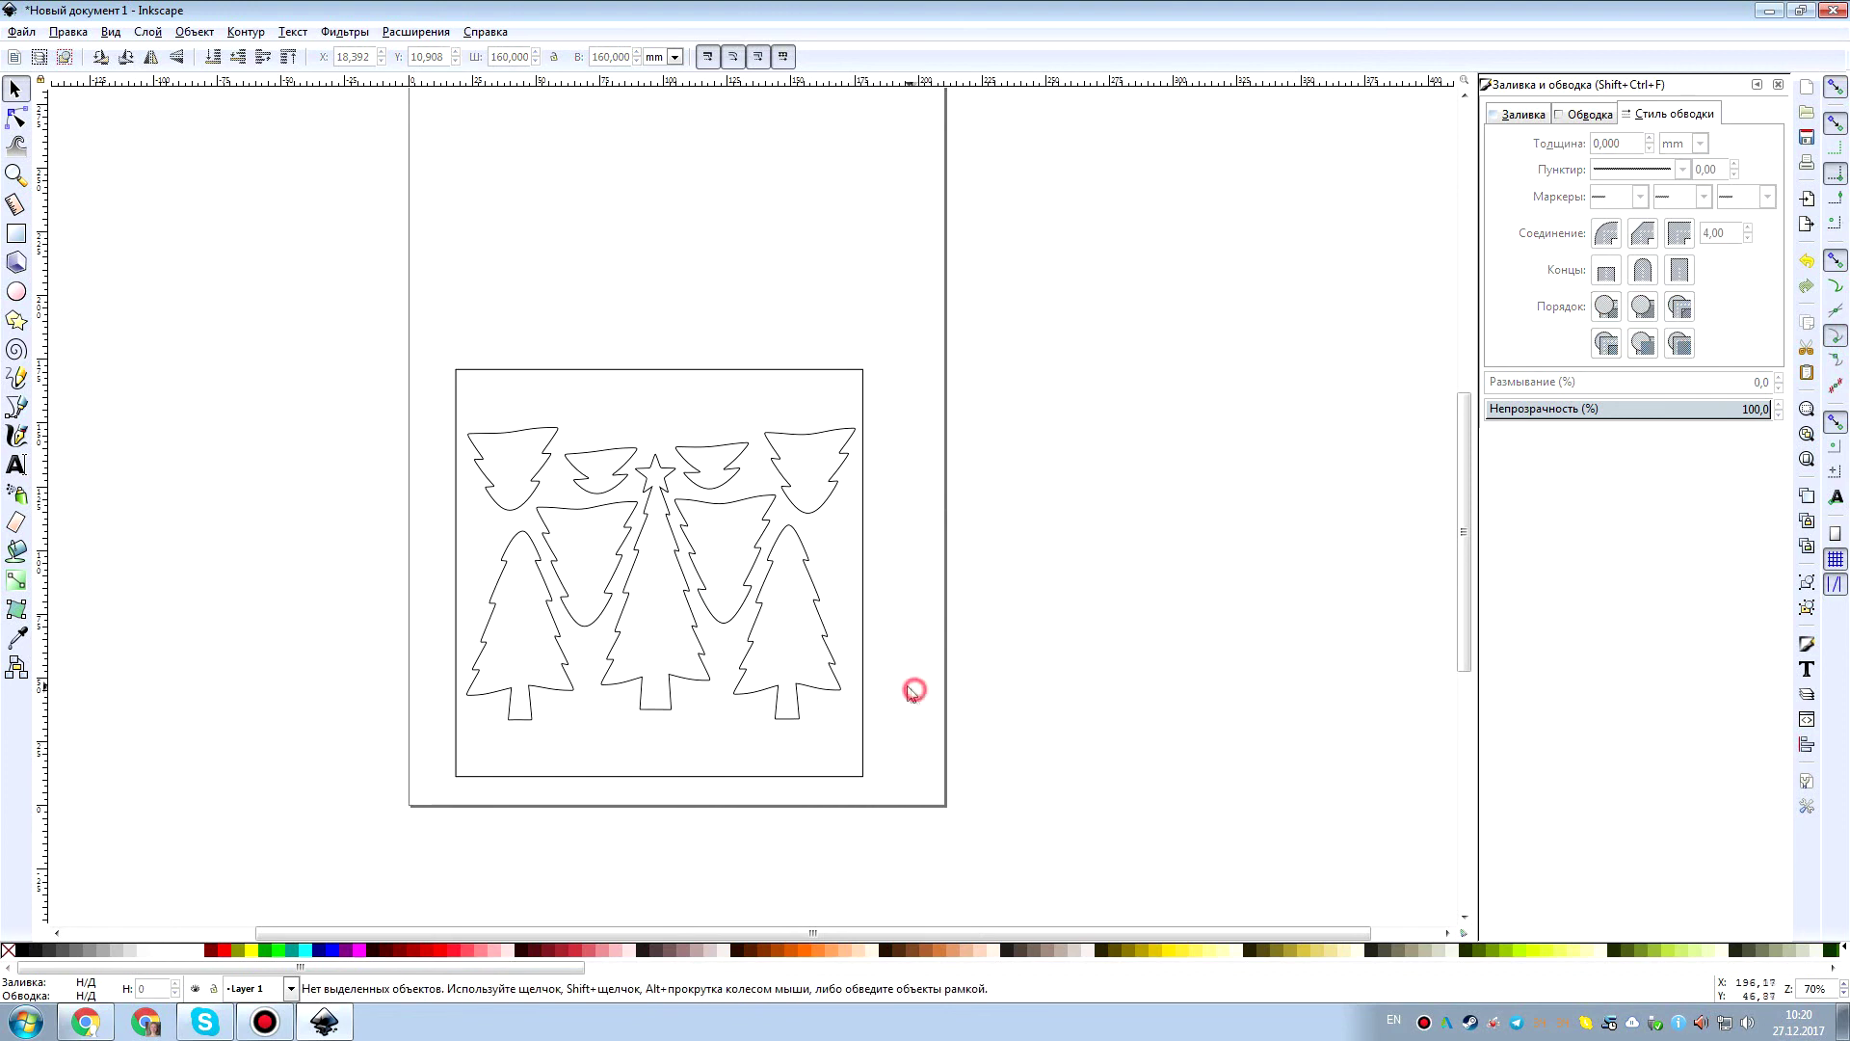
# Ungroup the remaining nested groups so the tree outlines become separate paths.
pyautogui.click(834, 633)
pyautogui.rightClick(830, 634)
pyautogui.click(870, 603)
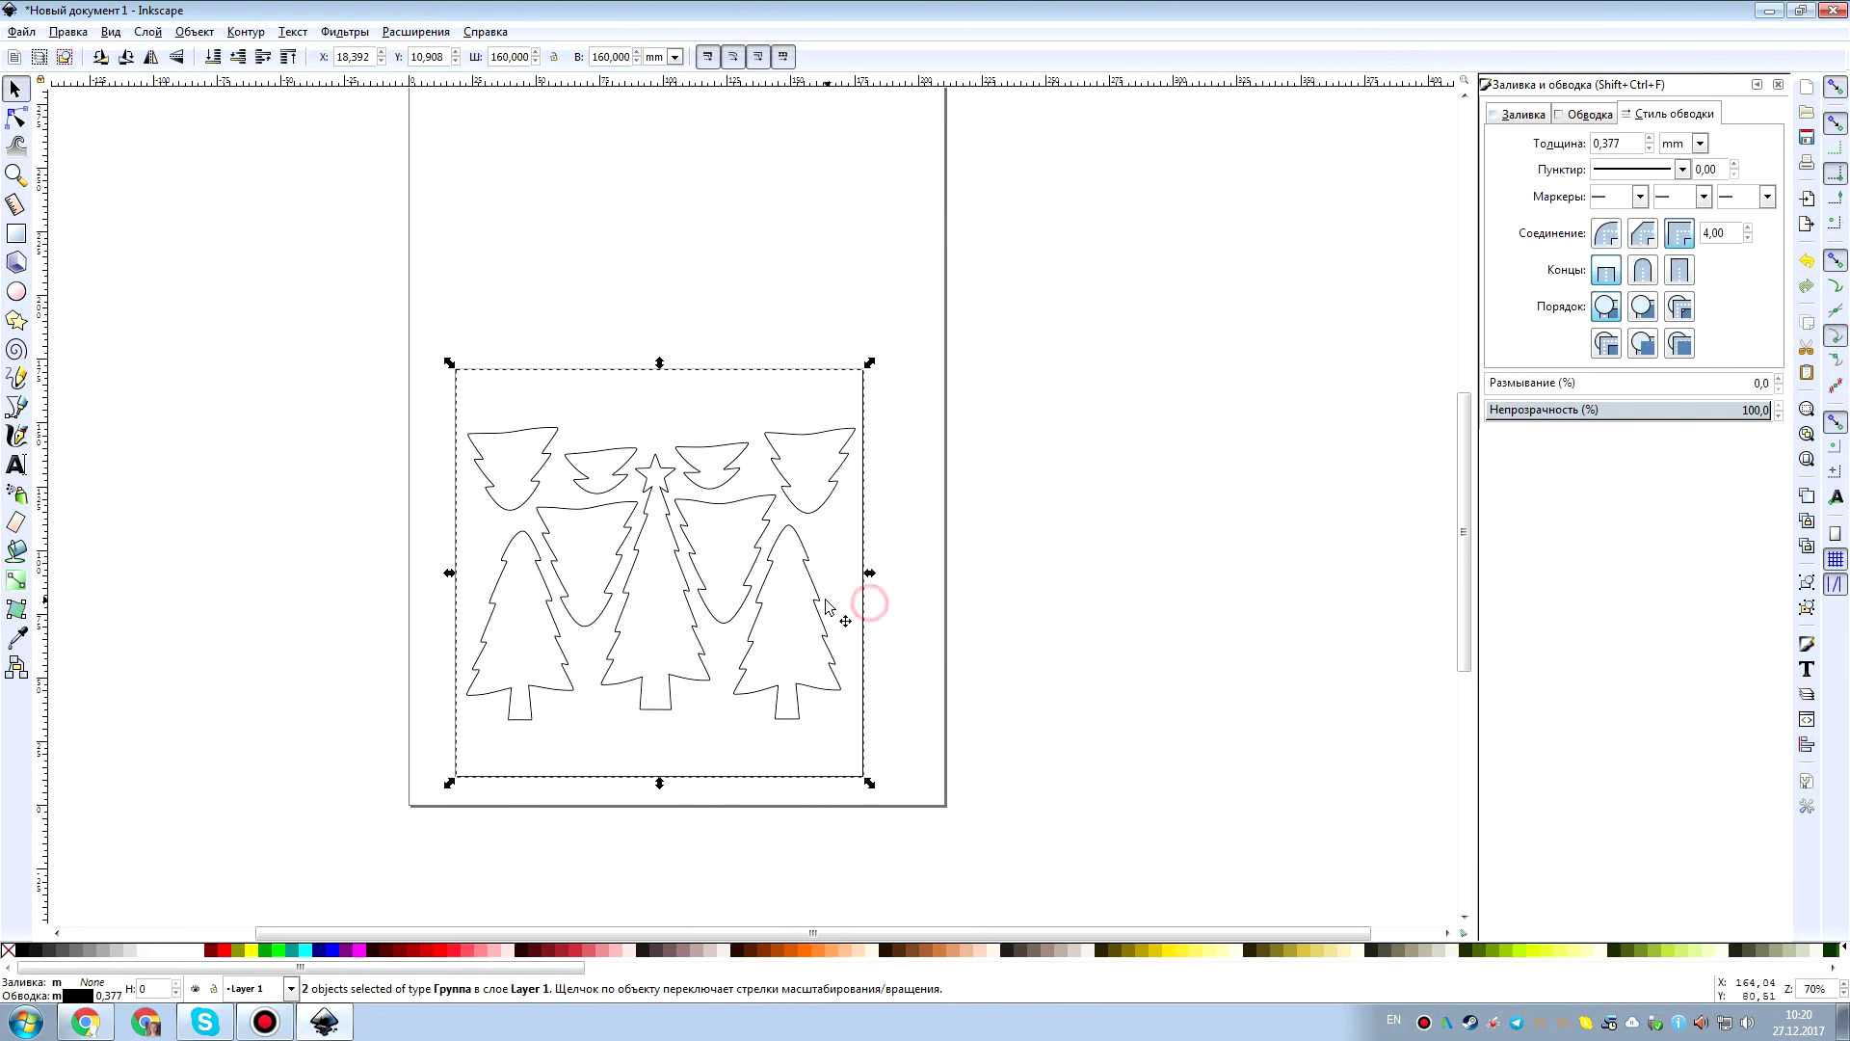
pyautogui.rightClick(826, 607)
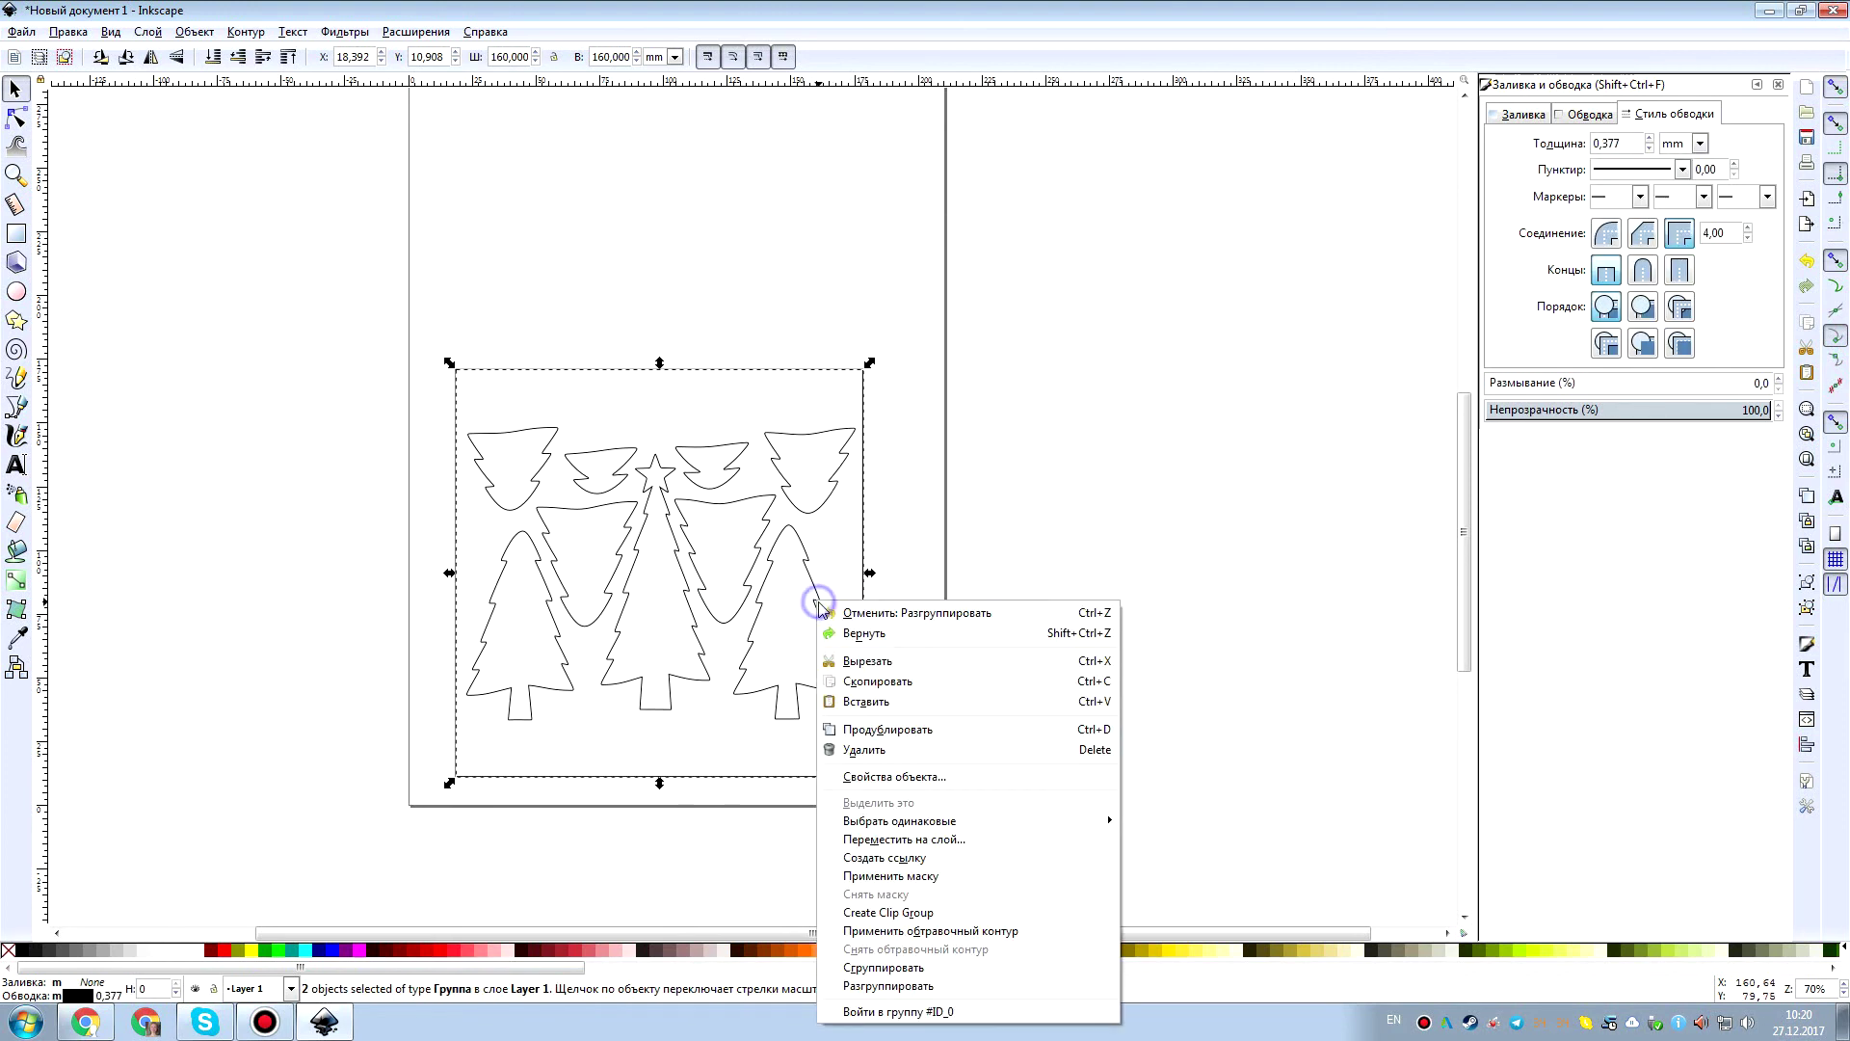
pyautogui.click(891, 985)
pyautogui.click(1057, 731)
# Delete the 160 mm reference rectangle and the imported square frame around the tree outlines.
pyautogui.moveTo(395, 292); pyautogui.dragTo(932, 399)
pyautogui.click(841, 372)
pyautogui.press('Delete')
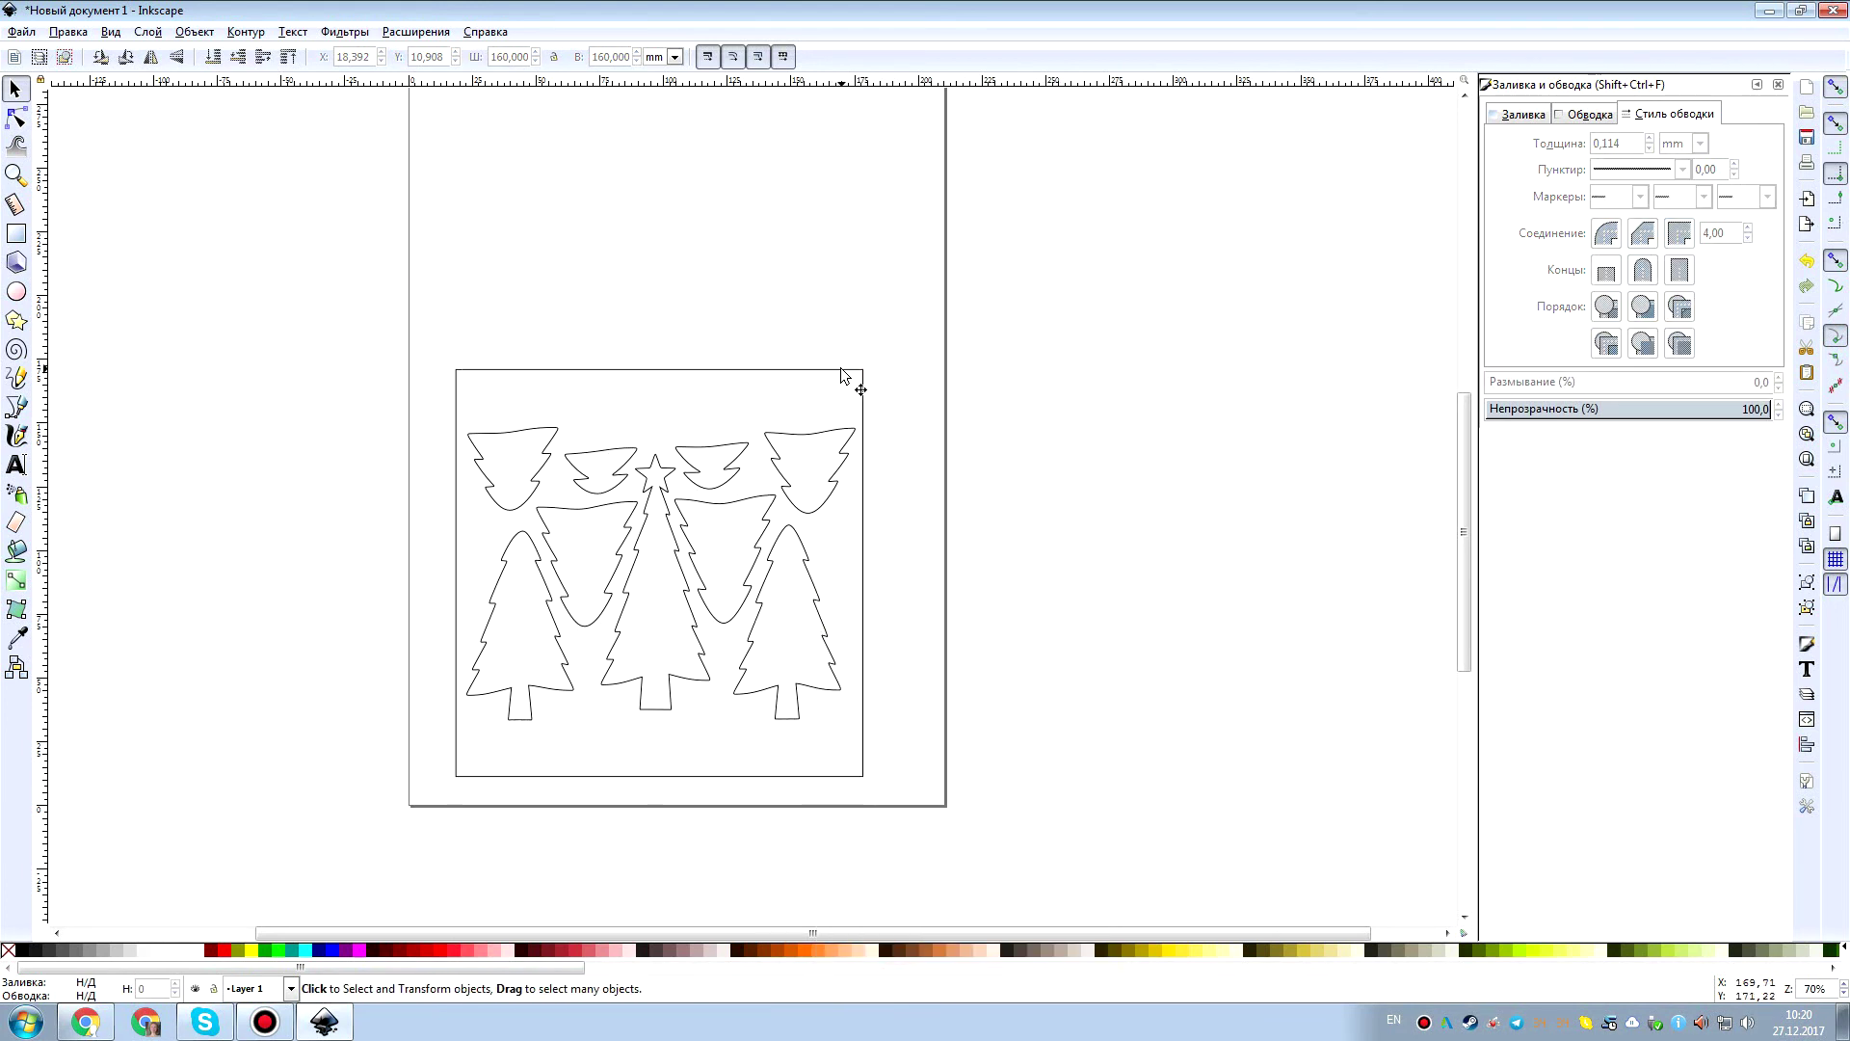
pyautogui.click(836, 436)
pyautogui.click(775, 389)
# Move all nine tree outlines together to the page's lower-left corner, at about X 9.8 and Y 7.8 mm.
pyautogui.moveTo(672, 420); pyautogui.dragTo(722, 429, button='middle')
pyautogui.moveTo(492, 385); pyautogui.dragTo(1000, 785)
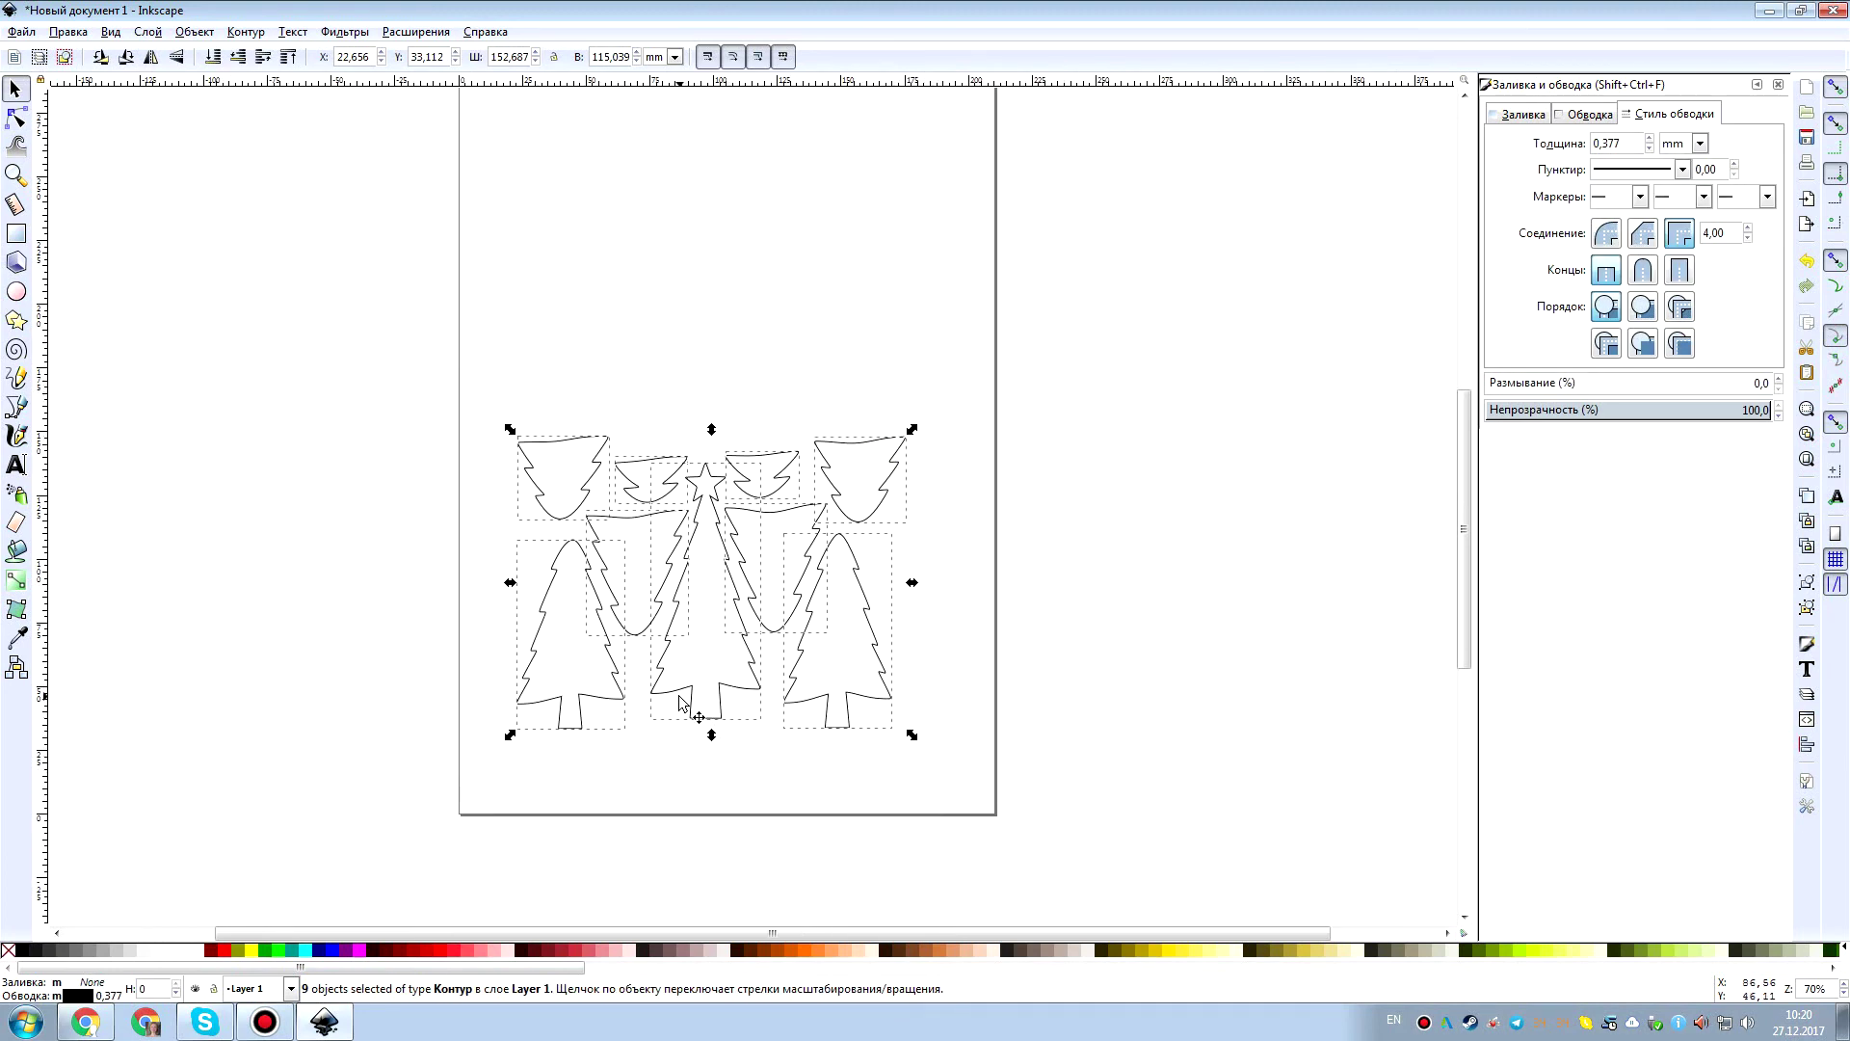
pyautogui.moveTo(675, 704); pyautogui.dragTo(643, 766)
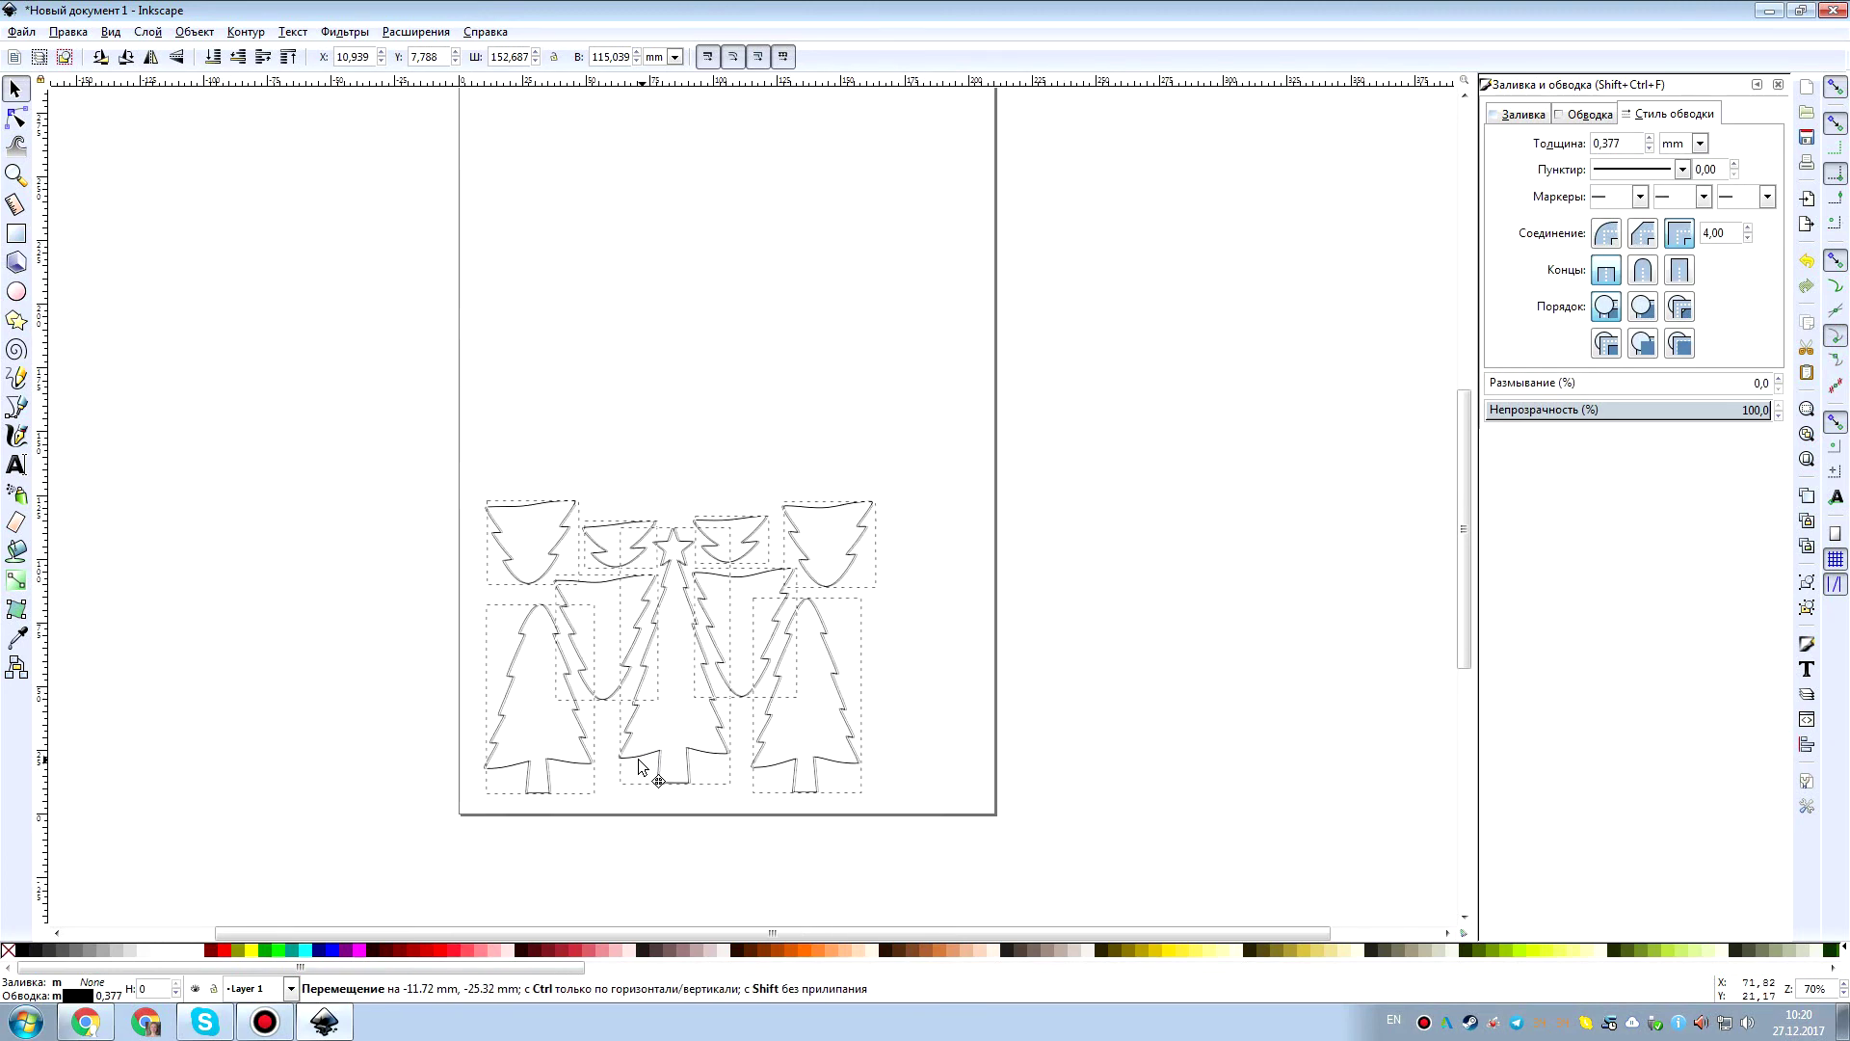
pyautogui.moveTo(638, 759); pyautogui.dragTo(635, 759)
pyautogui.click(681, 355)
pyautogui.moveTo(714, 368); pyautogui.dragTo(750, 369, button='middle')
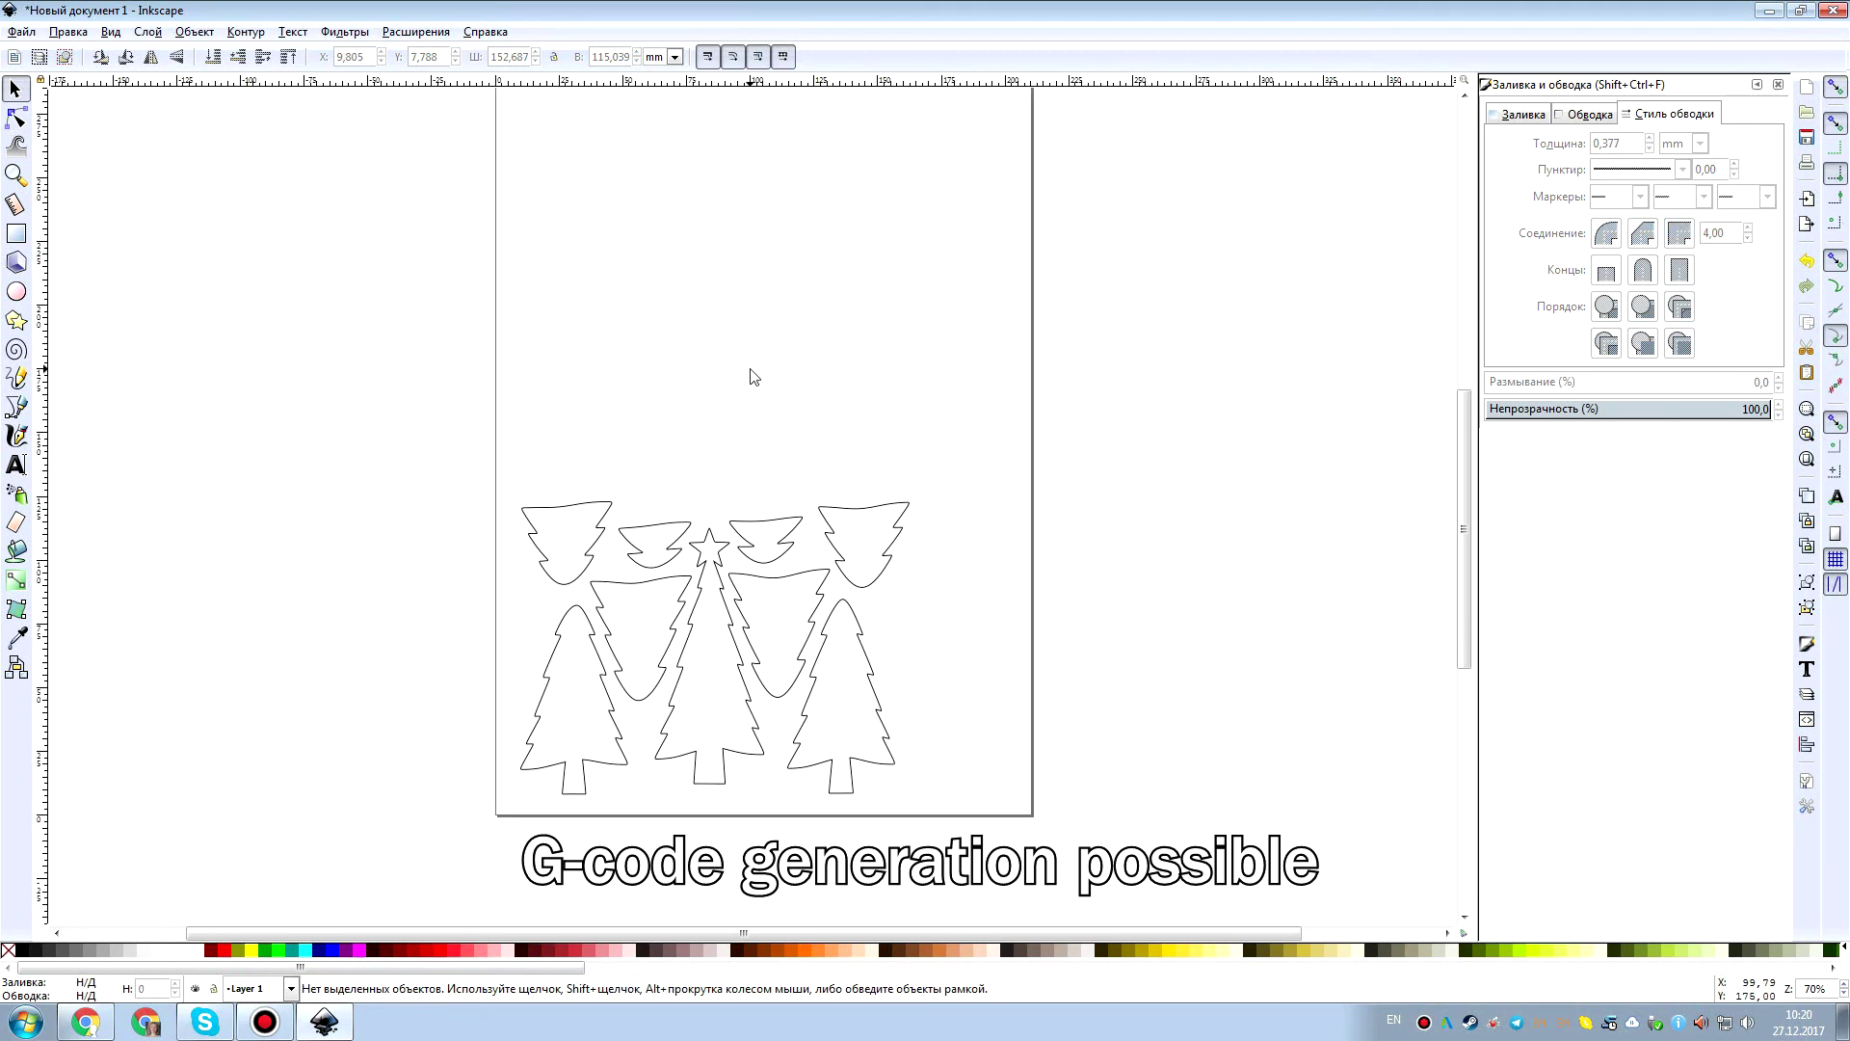
# Open the J Tech Photonics Laser Tool extension and set its laser speed to 500 mm/min.
pyautogui.click(424, 31)
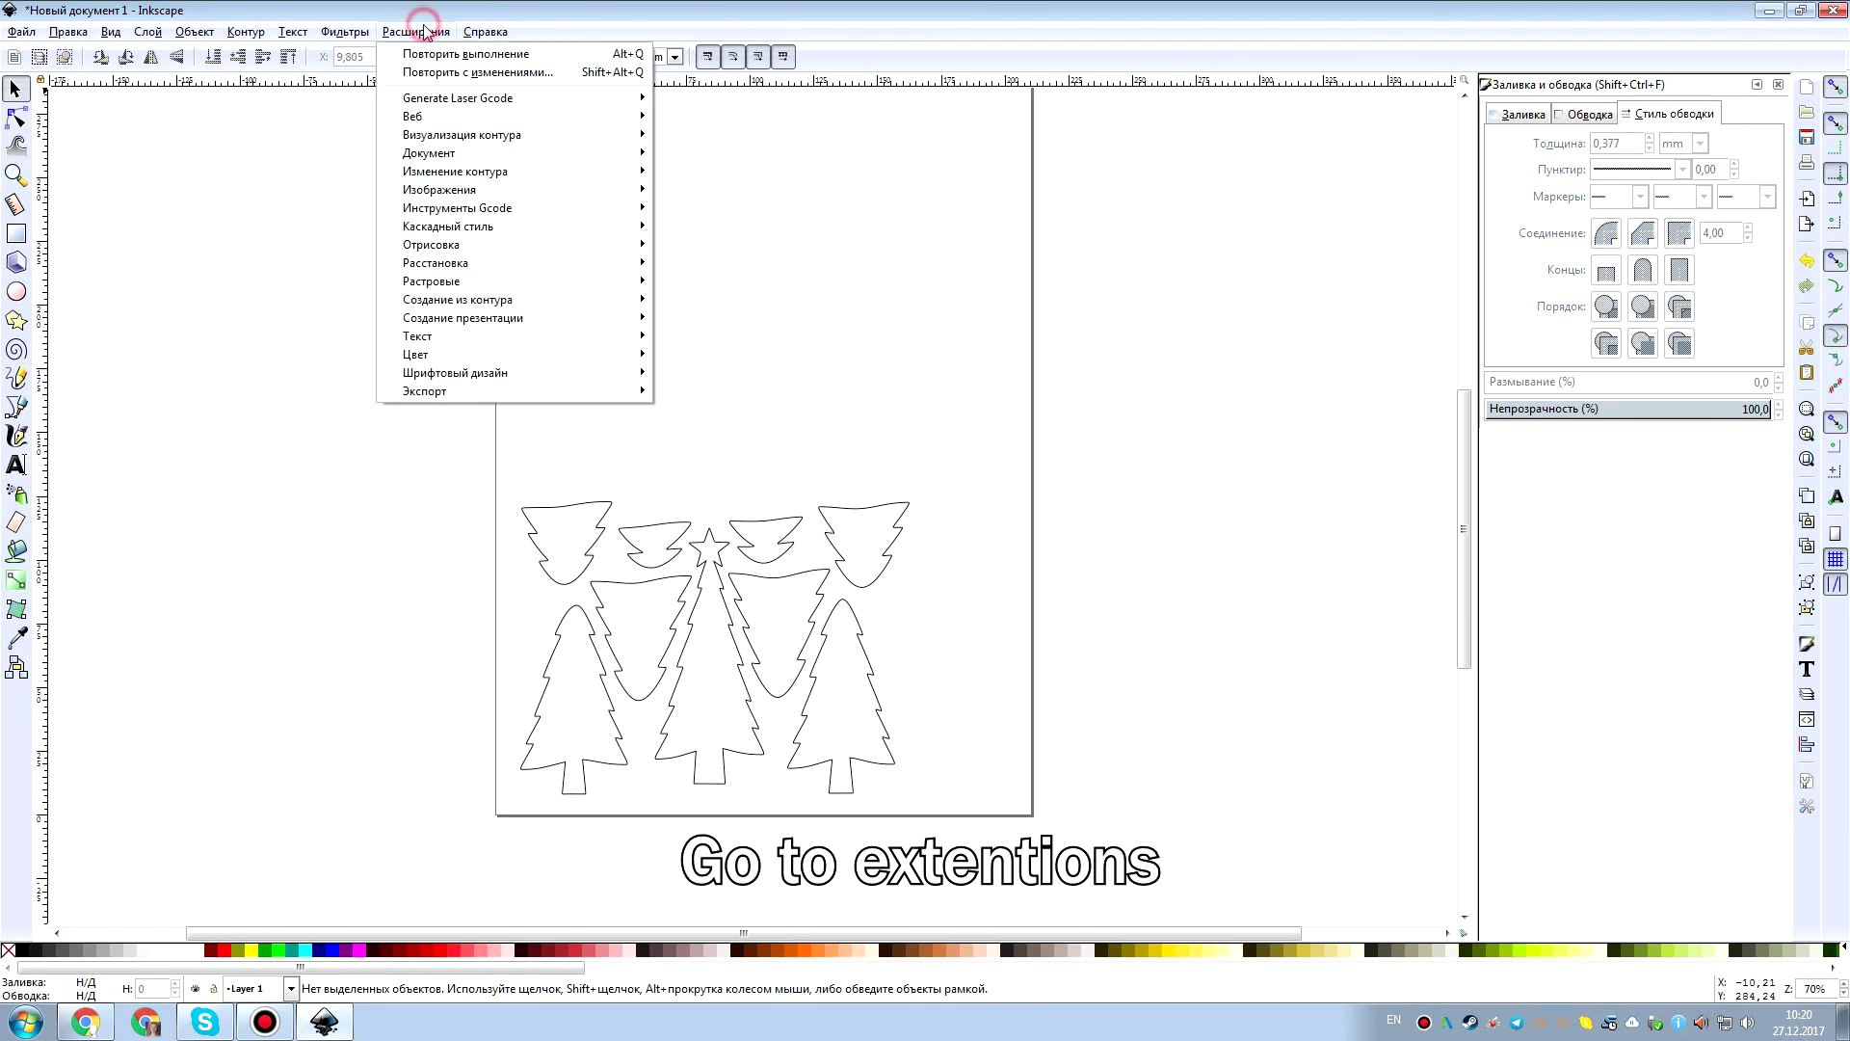
pyautogui.moveTo(435, 102)
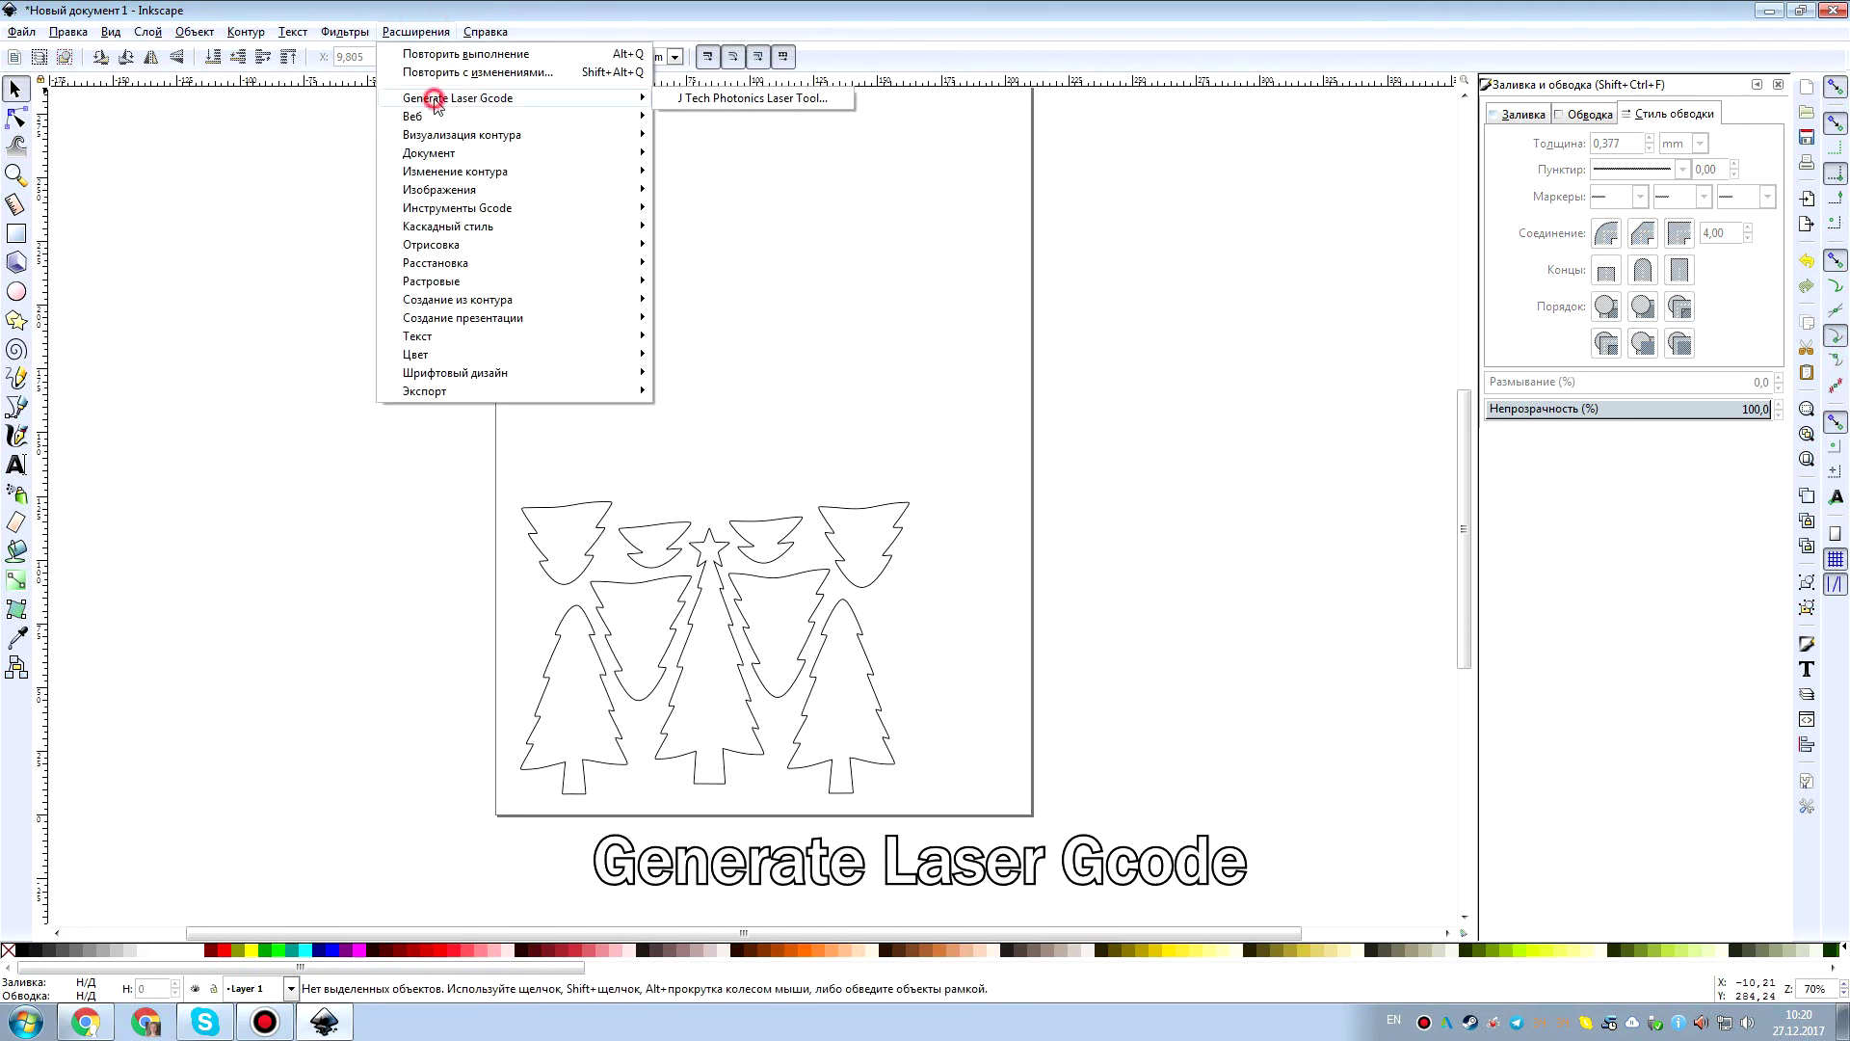
pyautogui.click(737, 99)
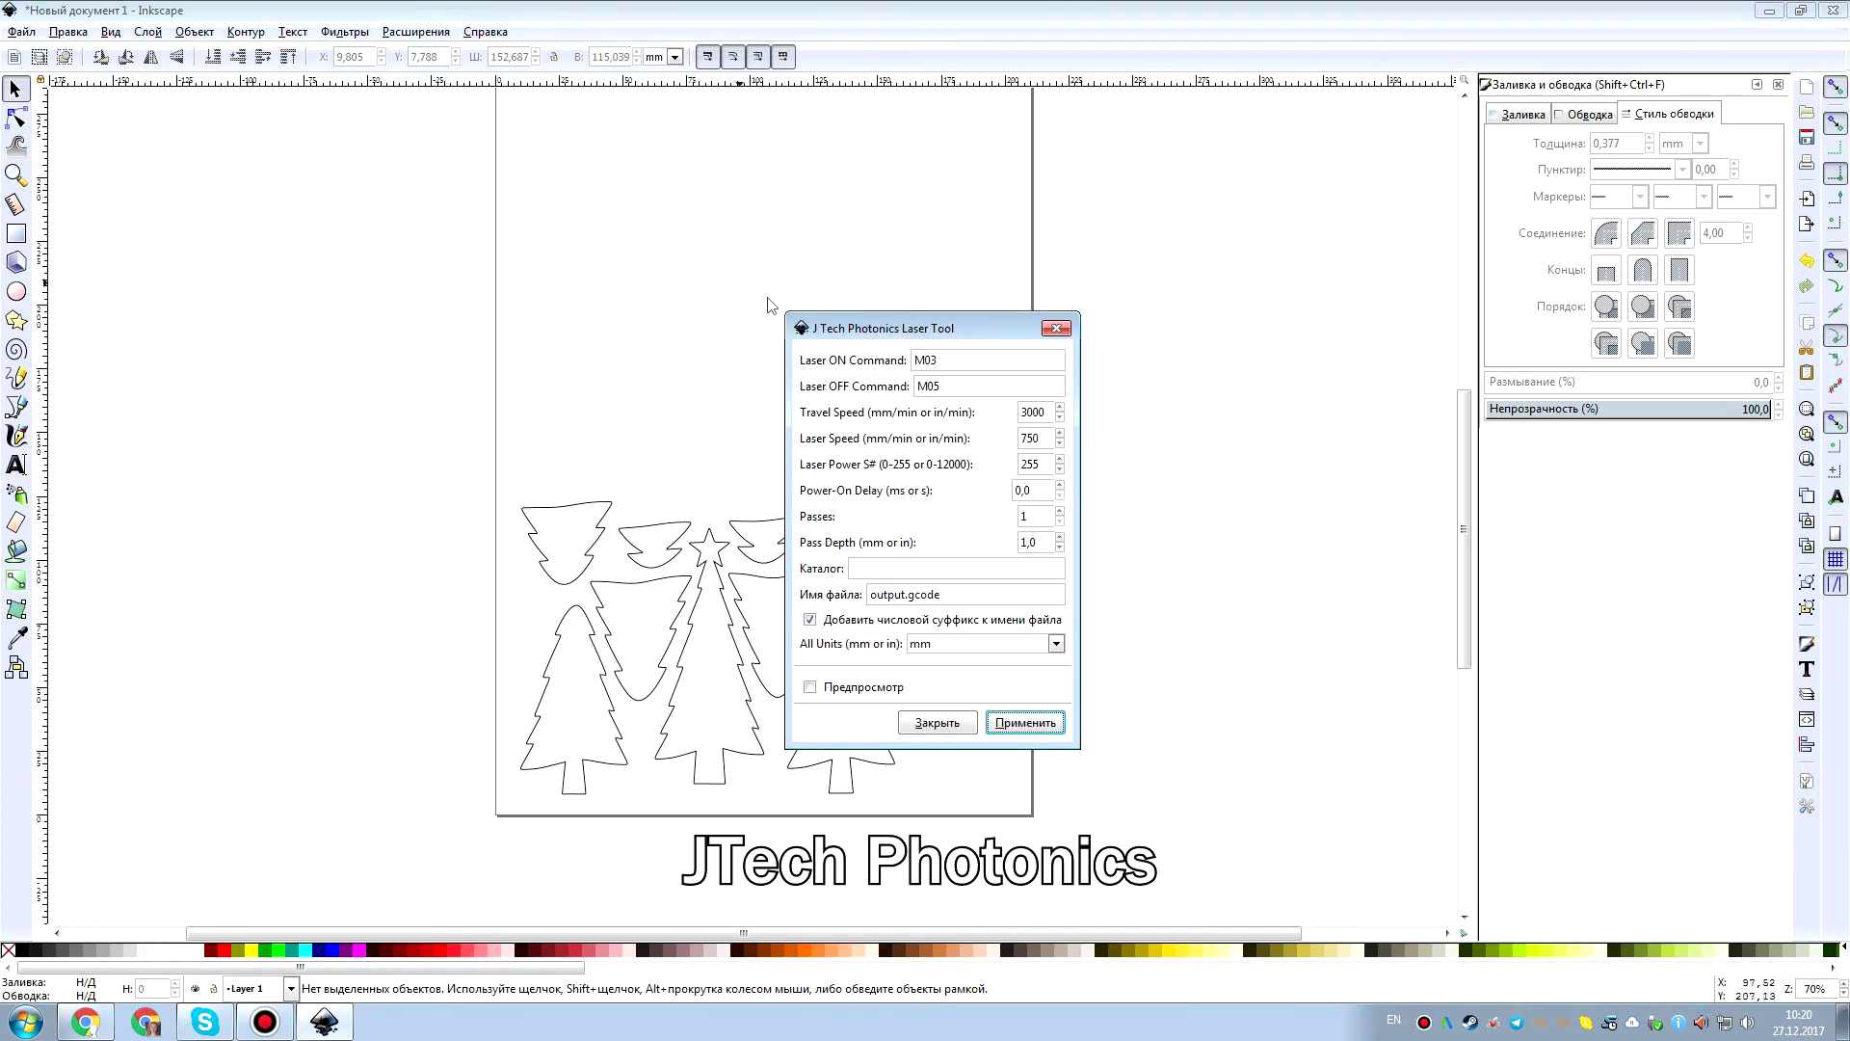
pyautogui.moveTo(908, 321); pyautogui.dragTo(1056, 311)
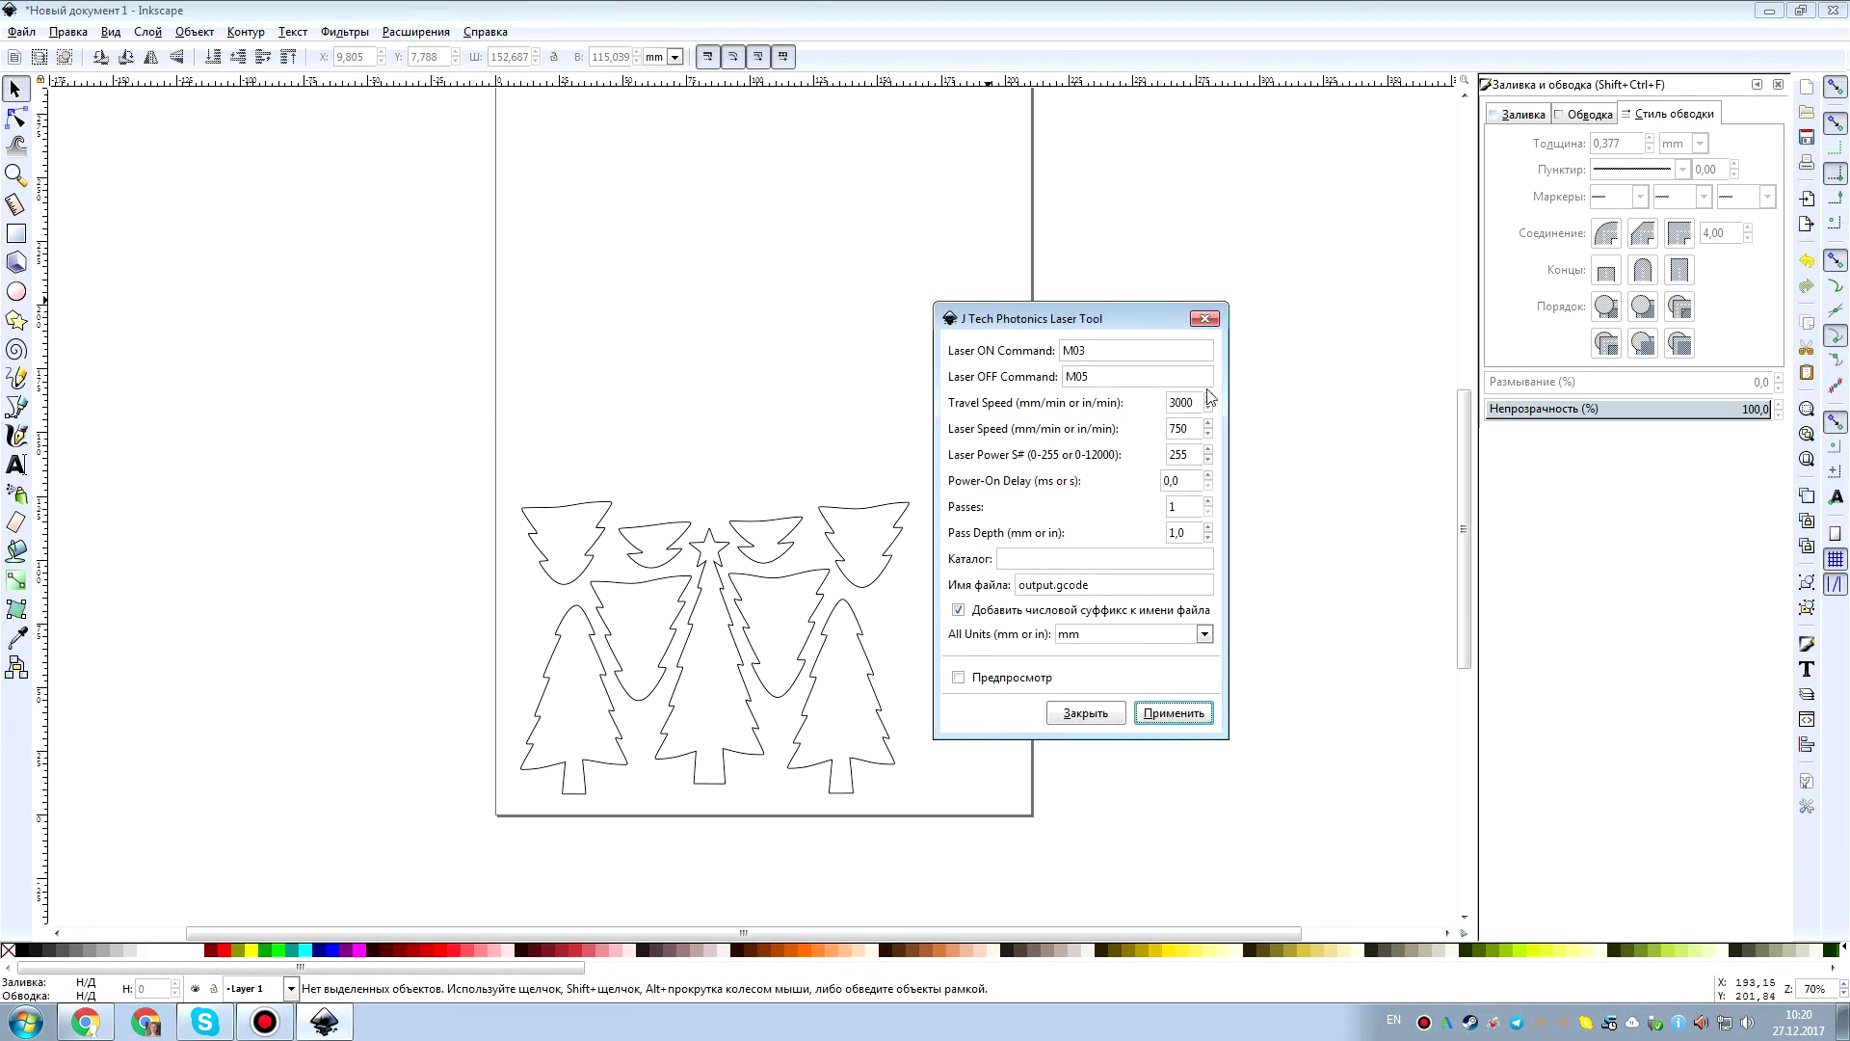
pyautogui.doubleClick(1187, 428)
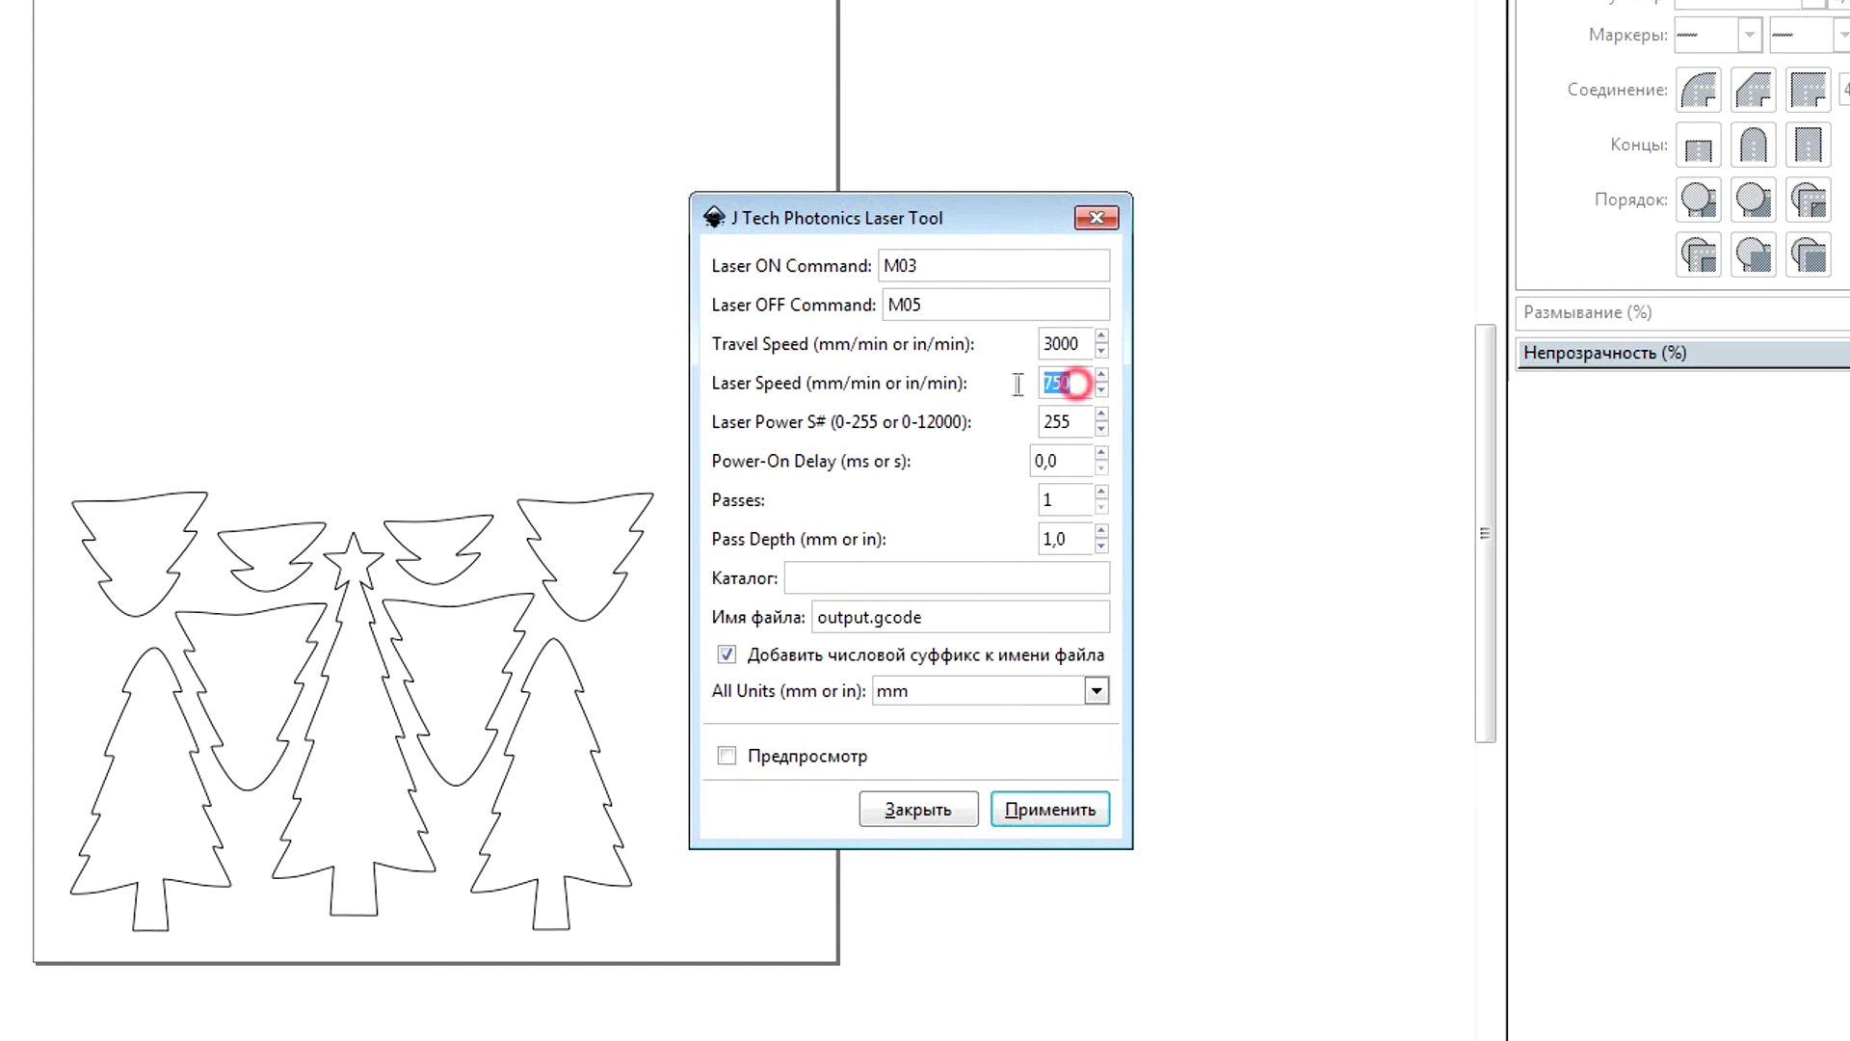
pyautogui.write('500')
# Set the laser tool's number of passes to 10 and the pass depth to 0 mm.
pyautogui.click(1081, 422)
pyautogui.click(1076, 503)
pyautogui.write('0')
pyautogui.click(1079, 540)
pyautogui.moveTo(1081, 540); pyautogui.dragTo(1034, 542)
pyautogui.write('0')
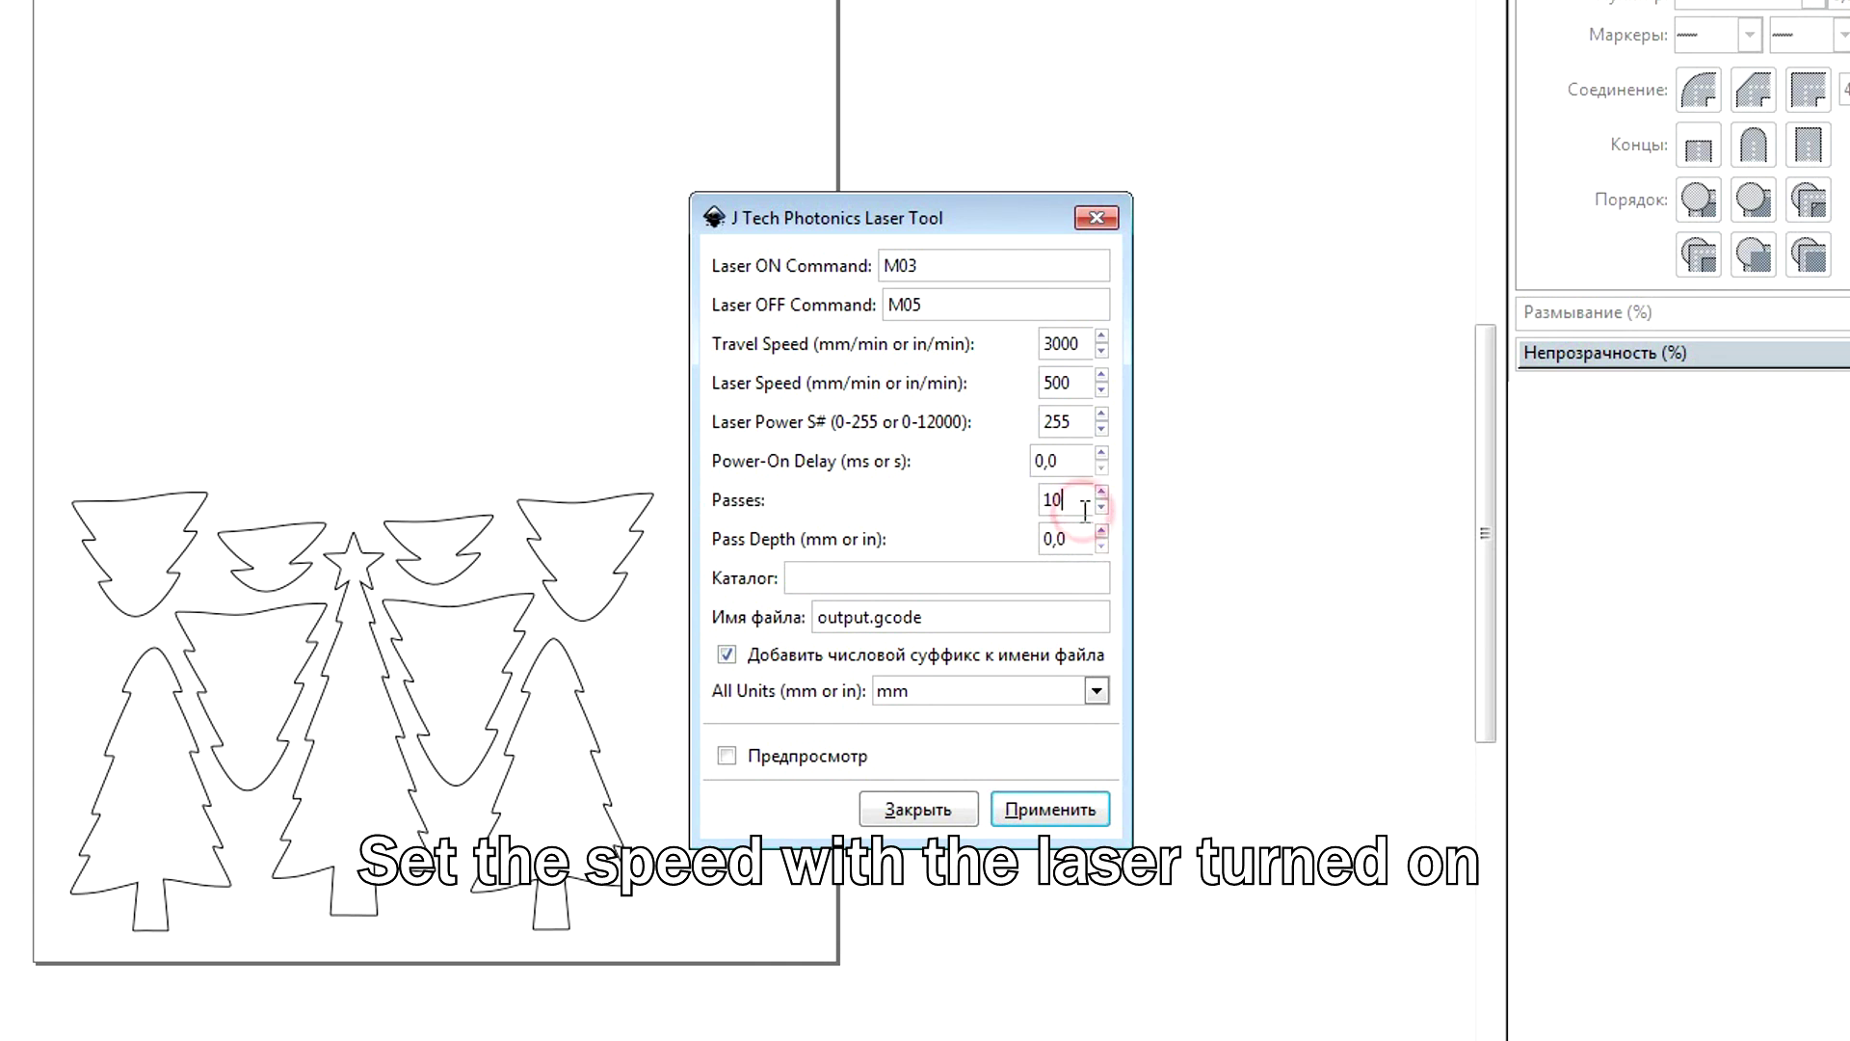
pyautogui.click(1085, 511)
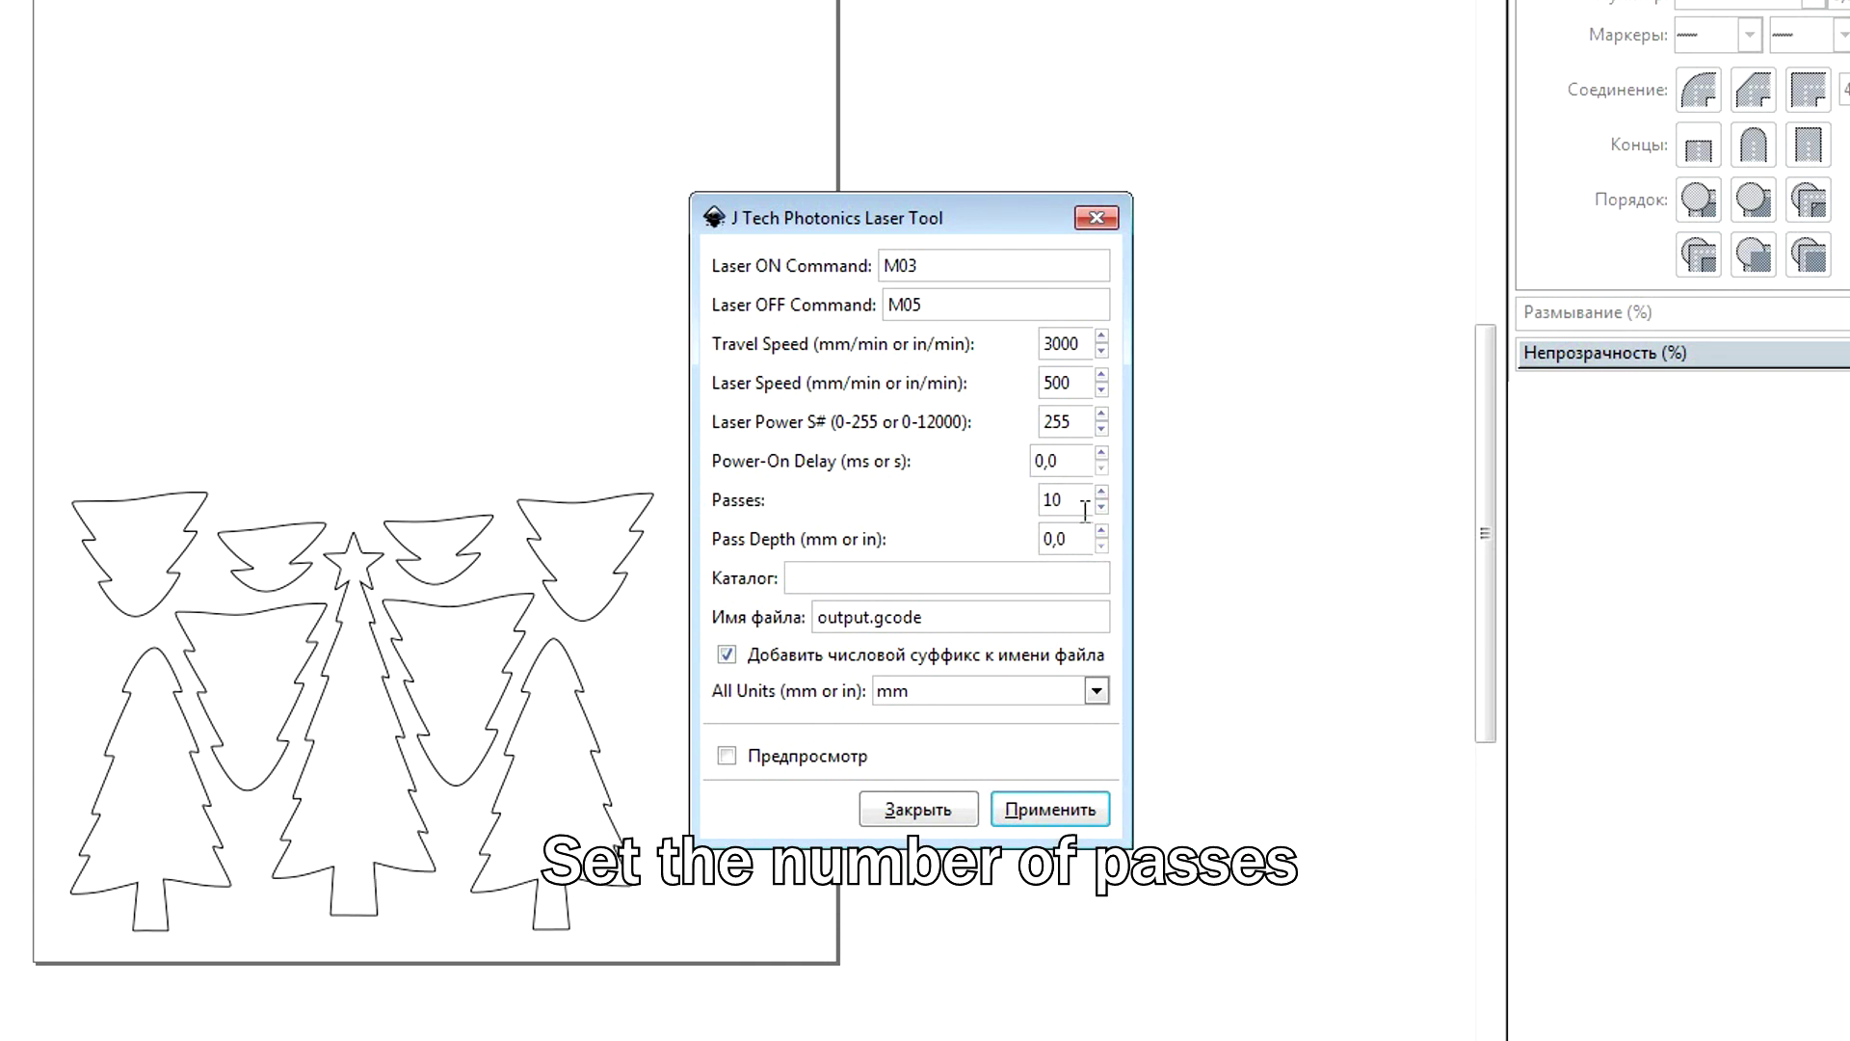
# Set the G-code output directory to D:\Projects\tree G-code\G-code and the file name to tree.gcode.
pyautogui.click(1045, 581)
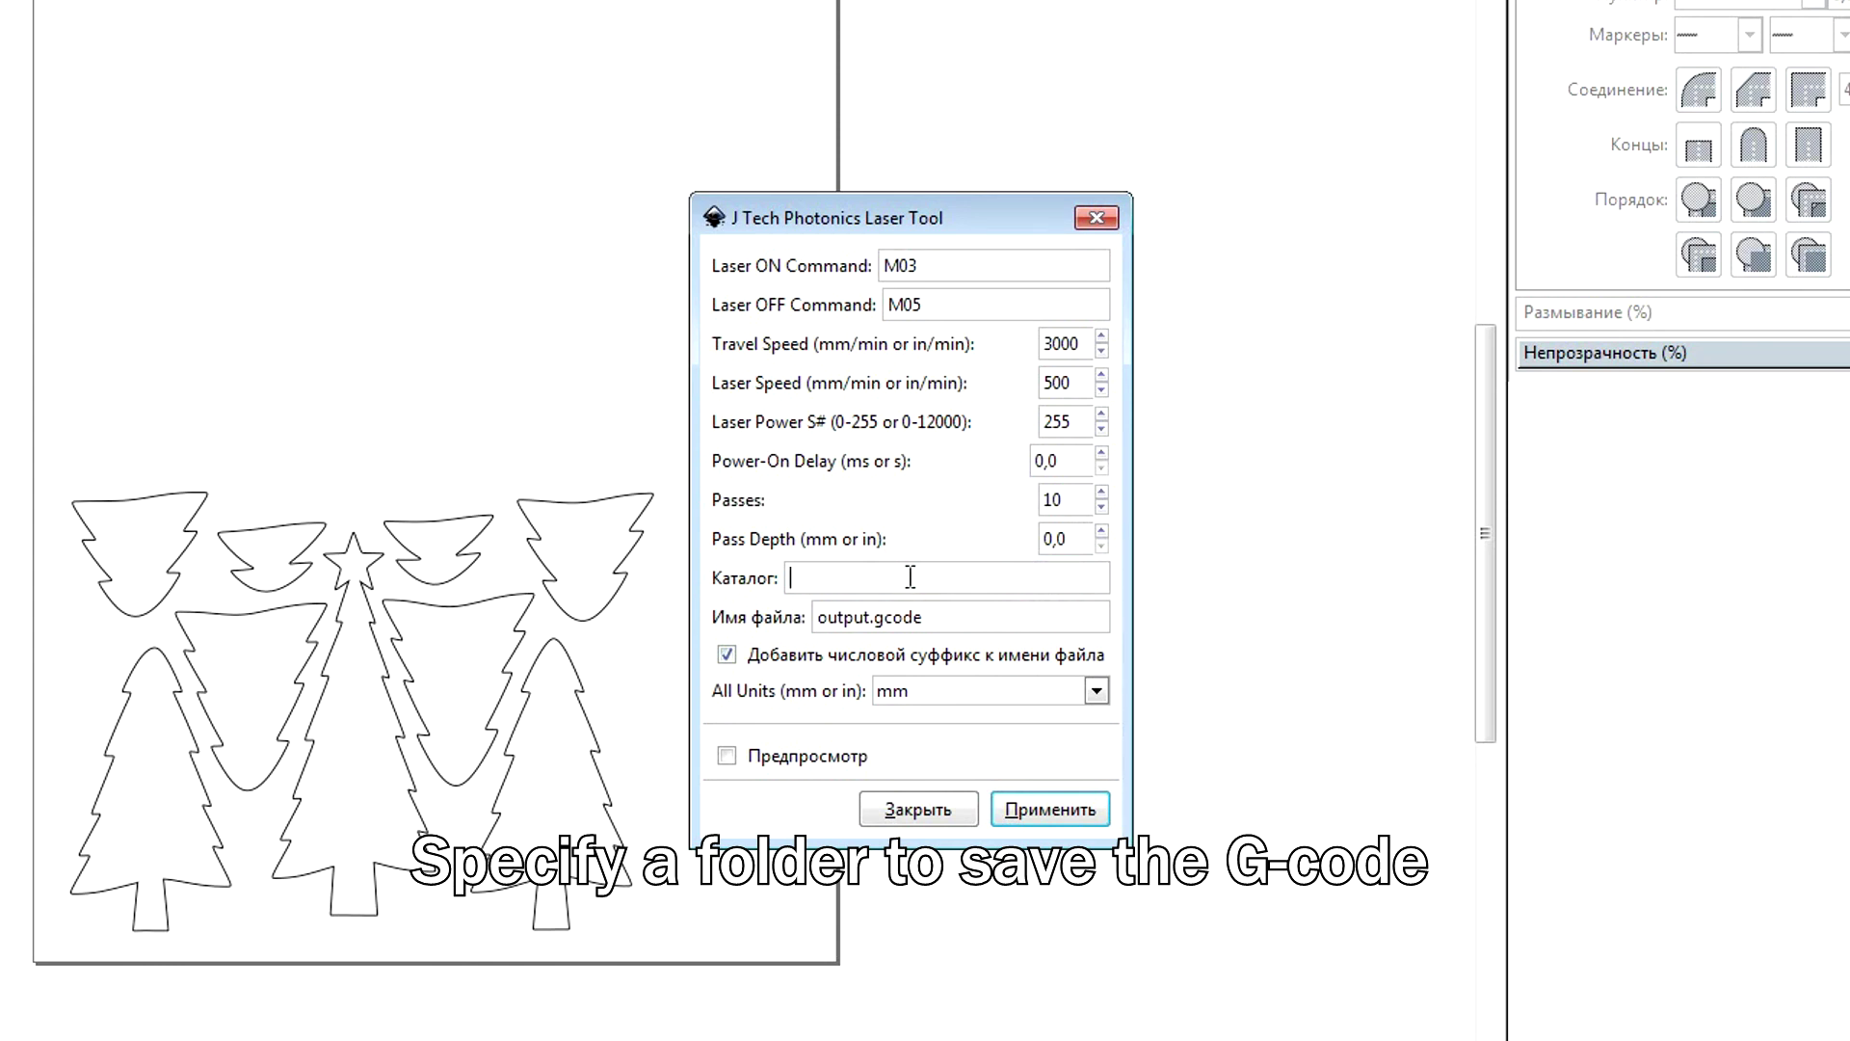
pyautogui.write('D:\\Projects\\tree G-code\\G-code')
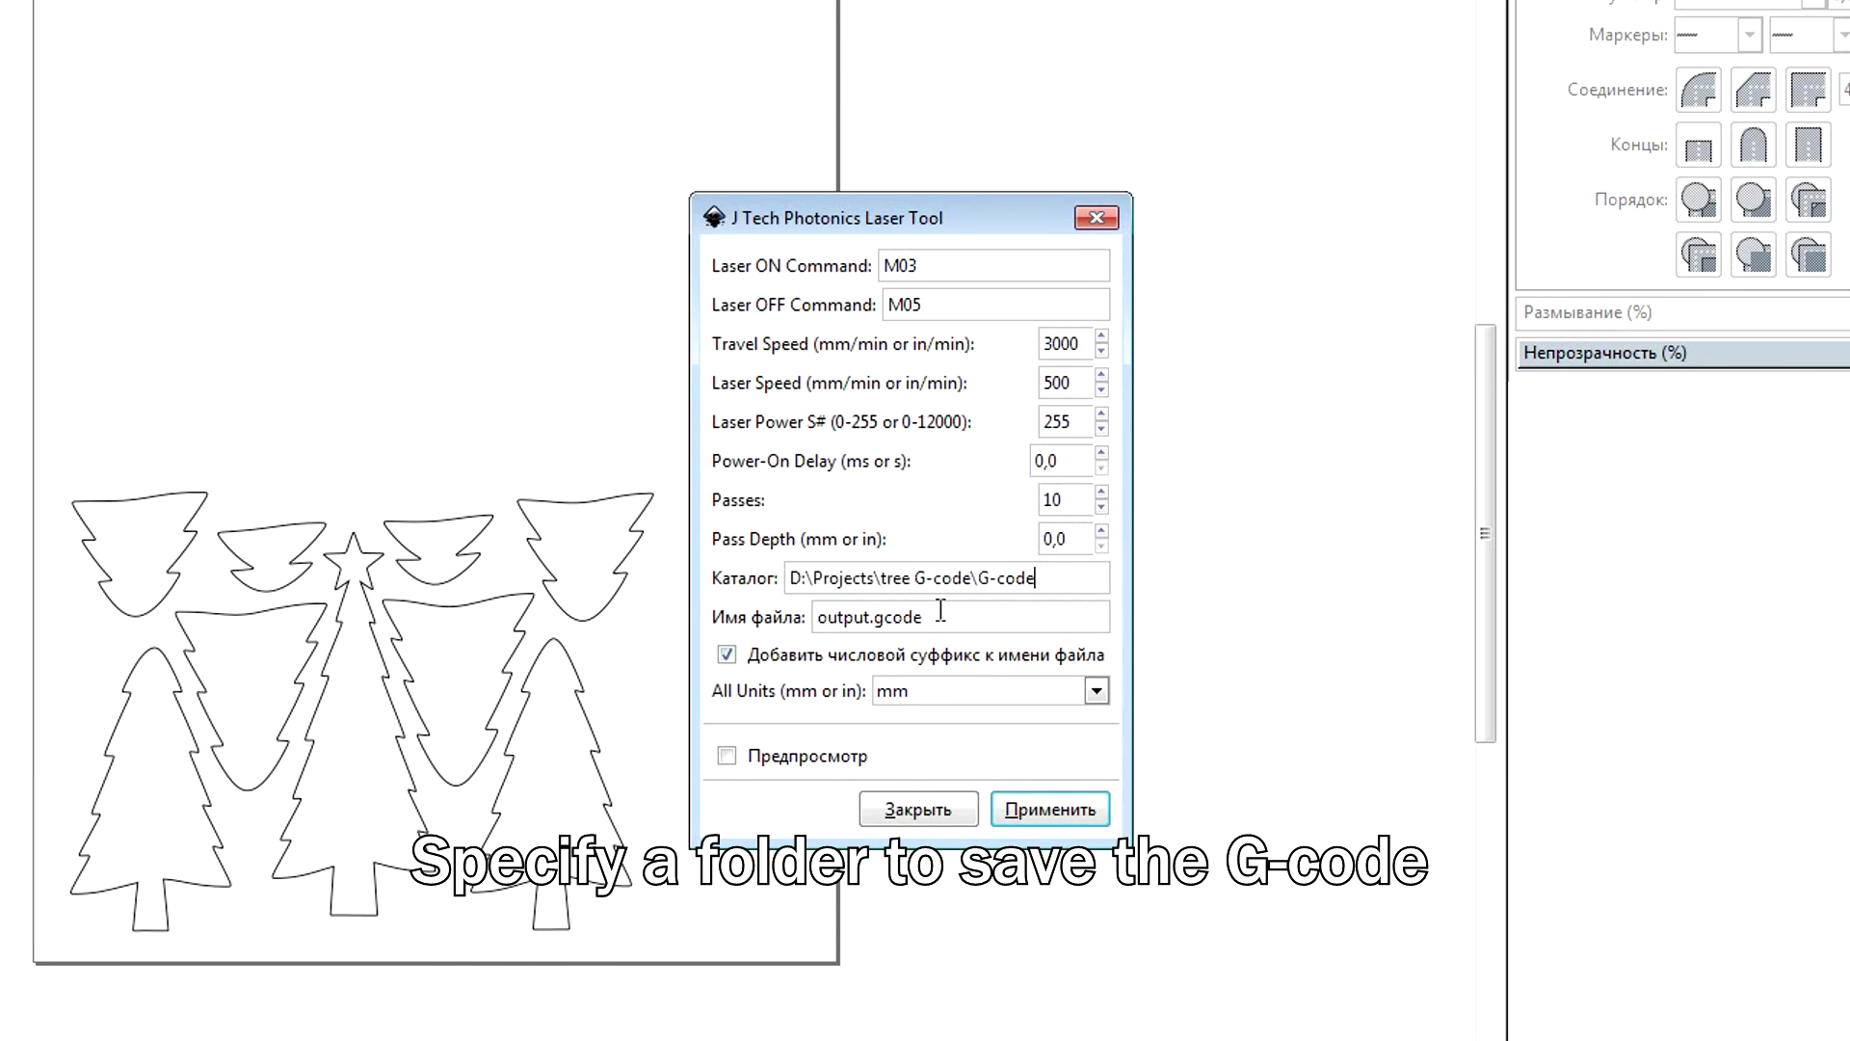
pyautogui.doubleClick(872, 617)
pyautogui.press('BackSpace')
pyautogui.write('tree')
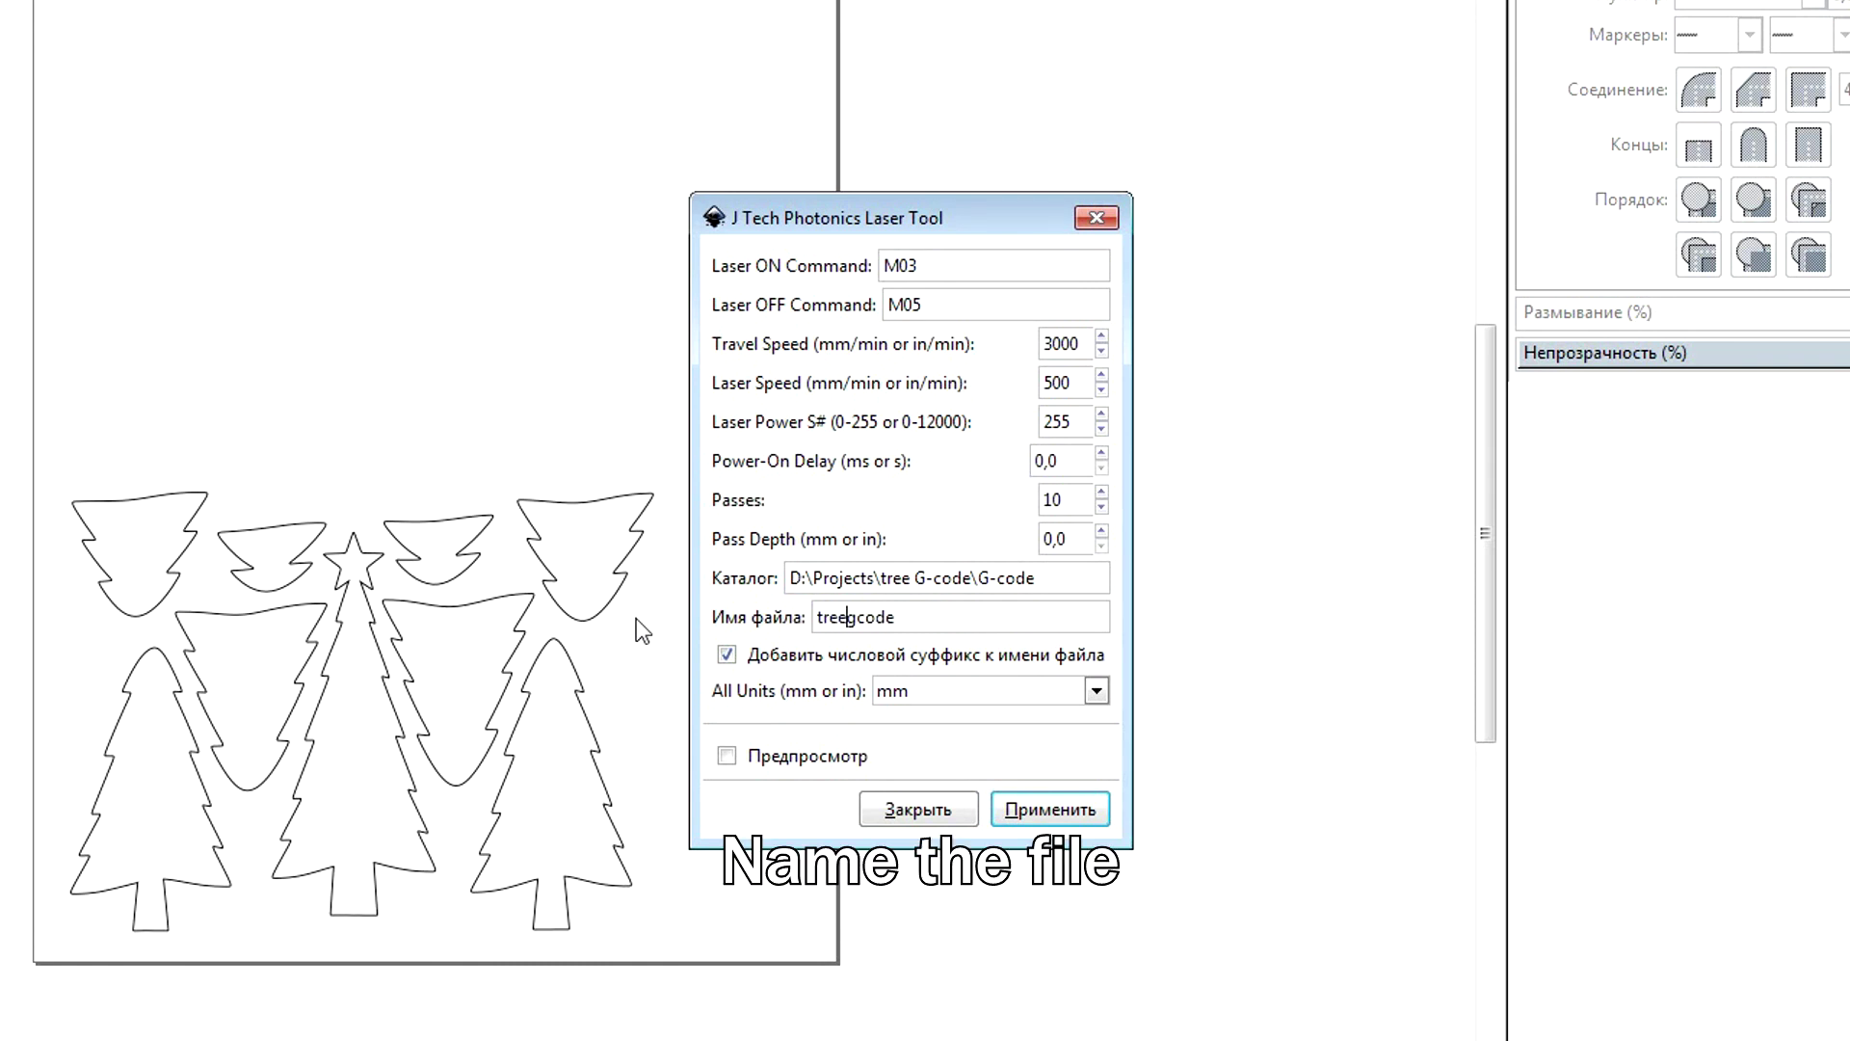
pyautogui.write('/')
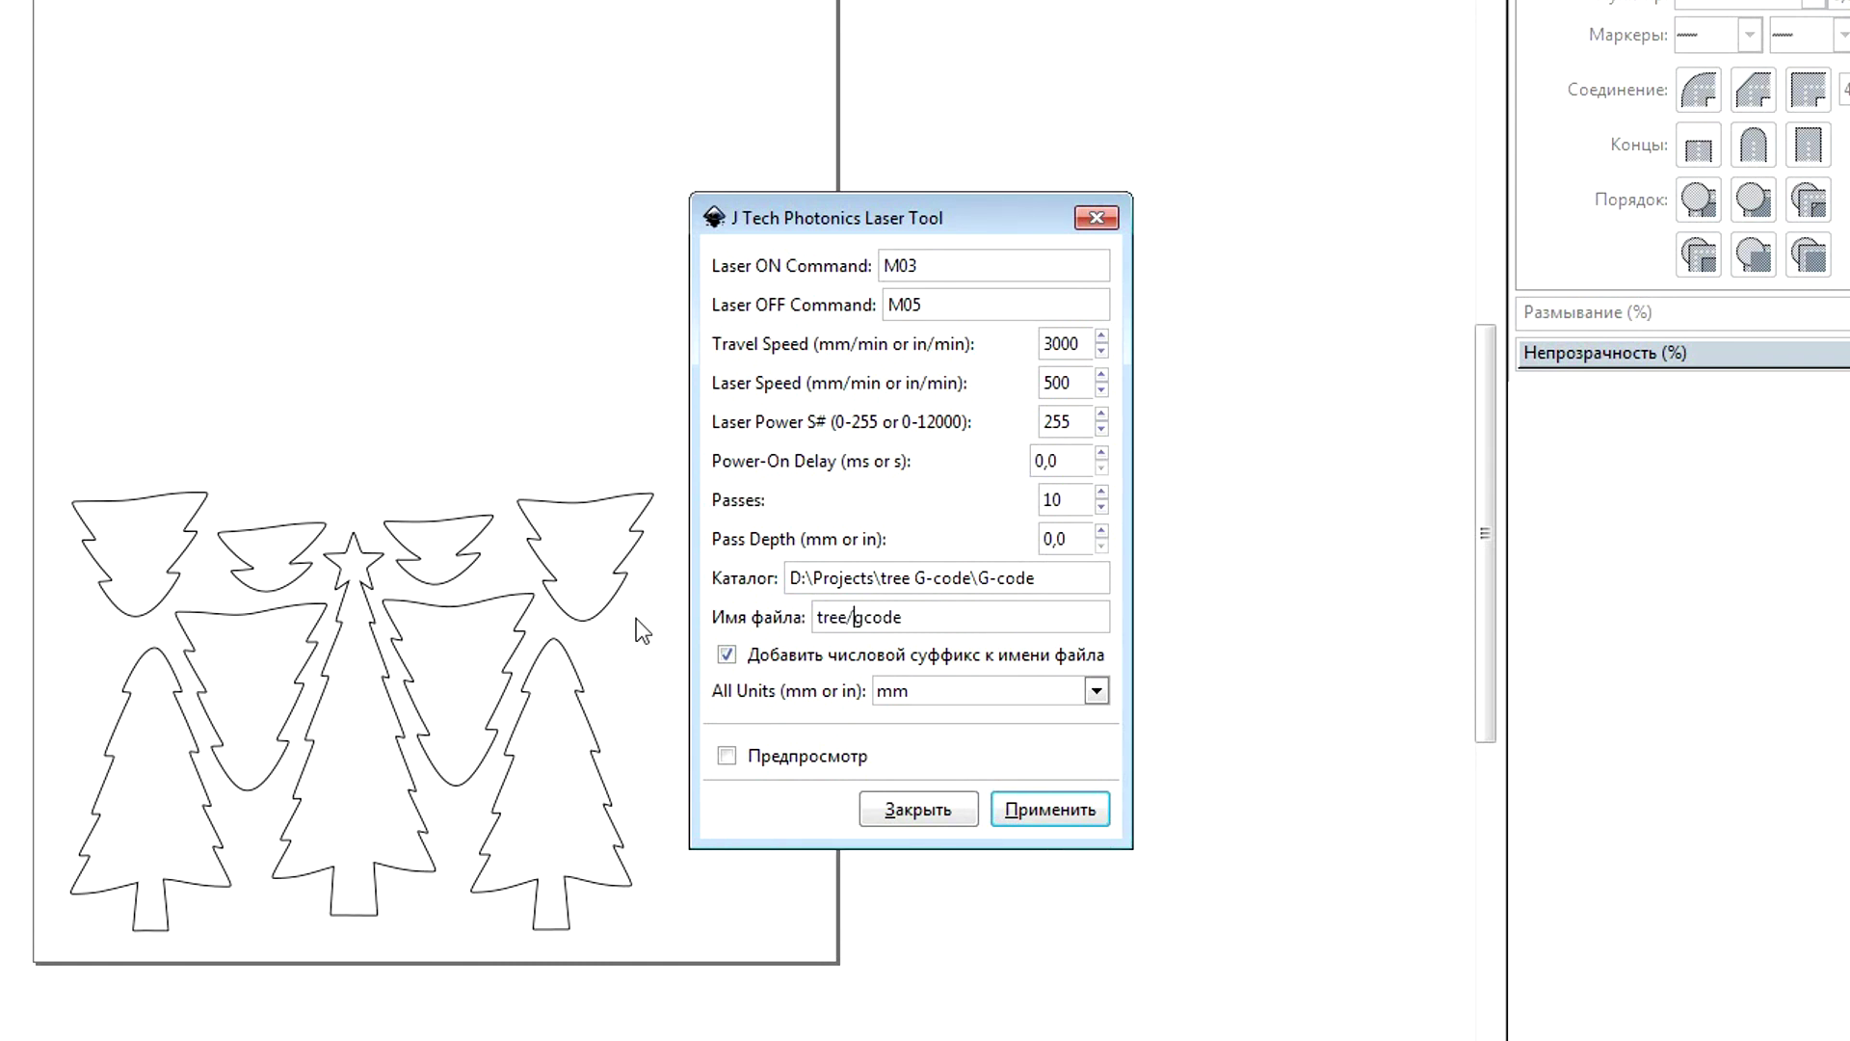
pyautogui.press('BackSpace')
pyautogui.write('.')
pyautogui.click(973, 615)
# Turn off the numeric suffix for the file name and generate the laser G-code for the tree outlines.
pyautogui.click(726, 655)
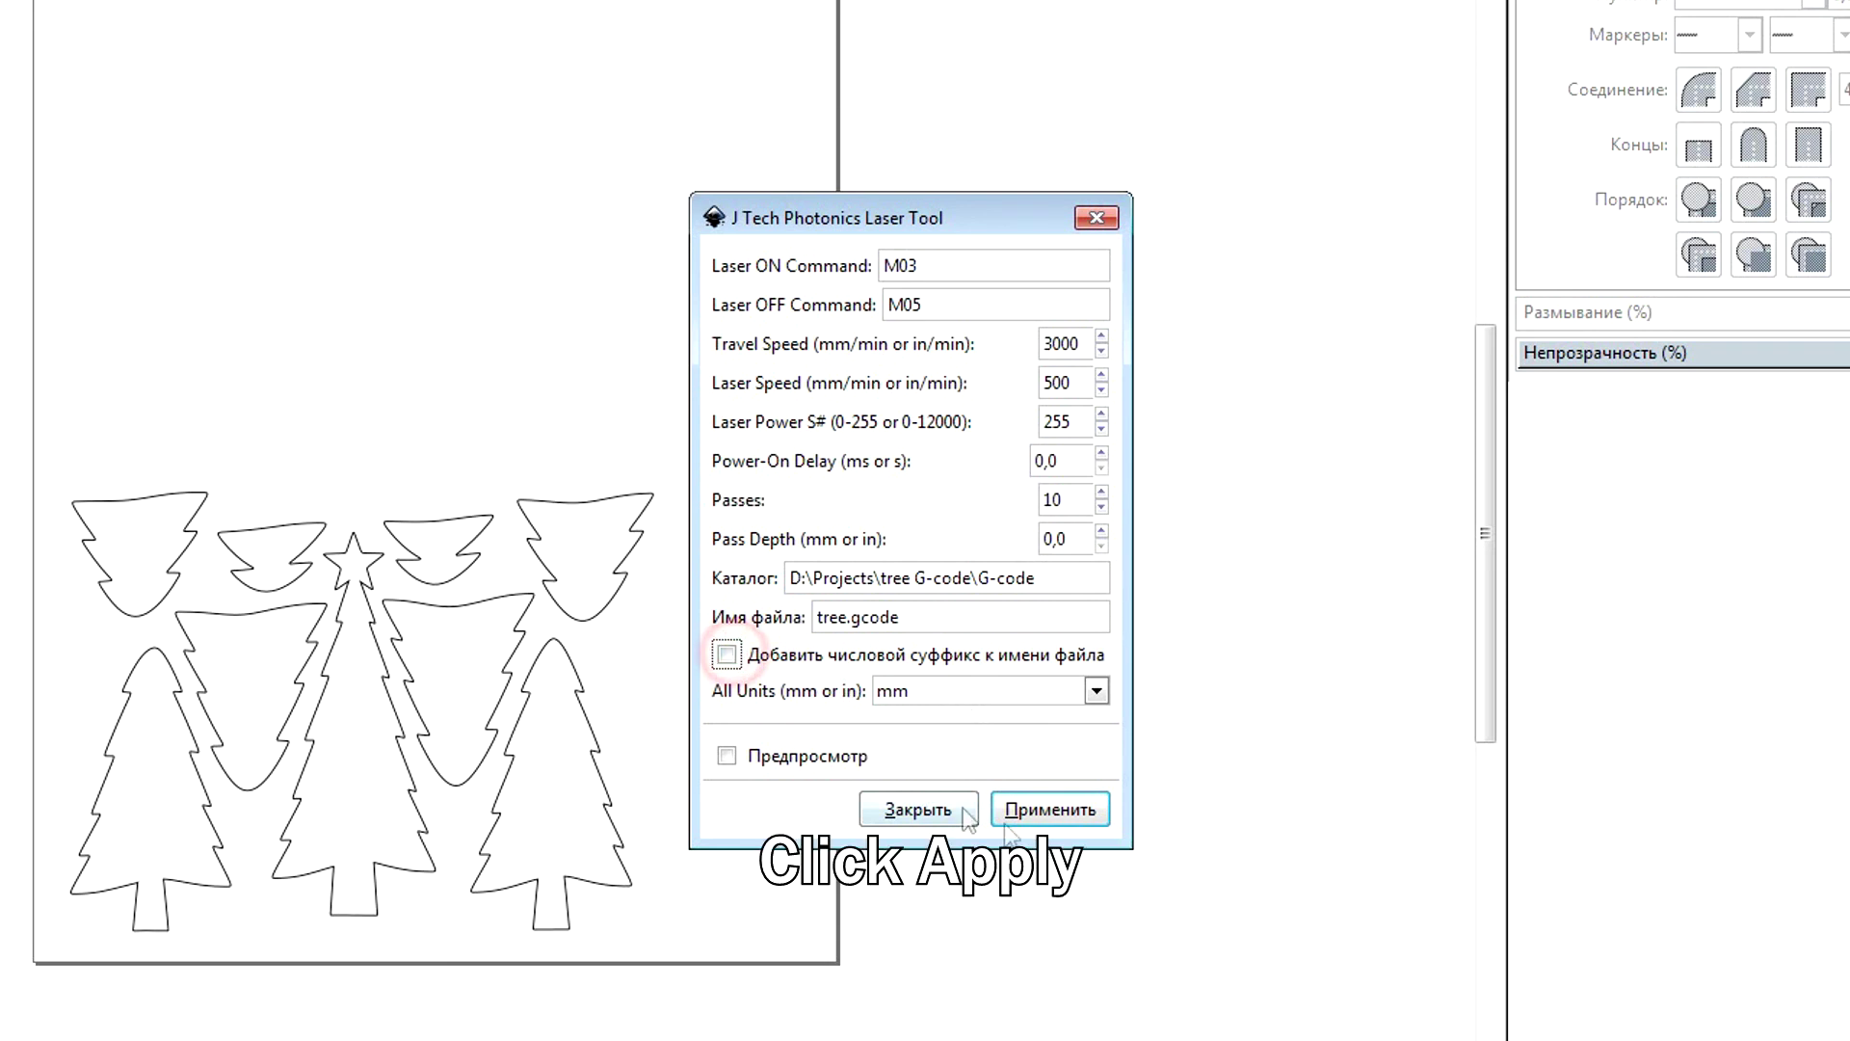
pyautogui.click(1083, 826)
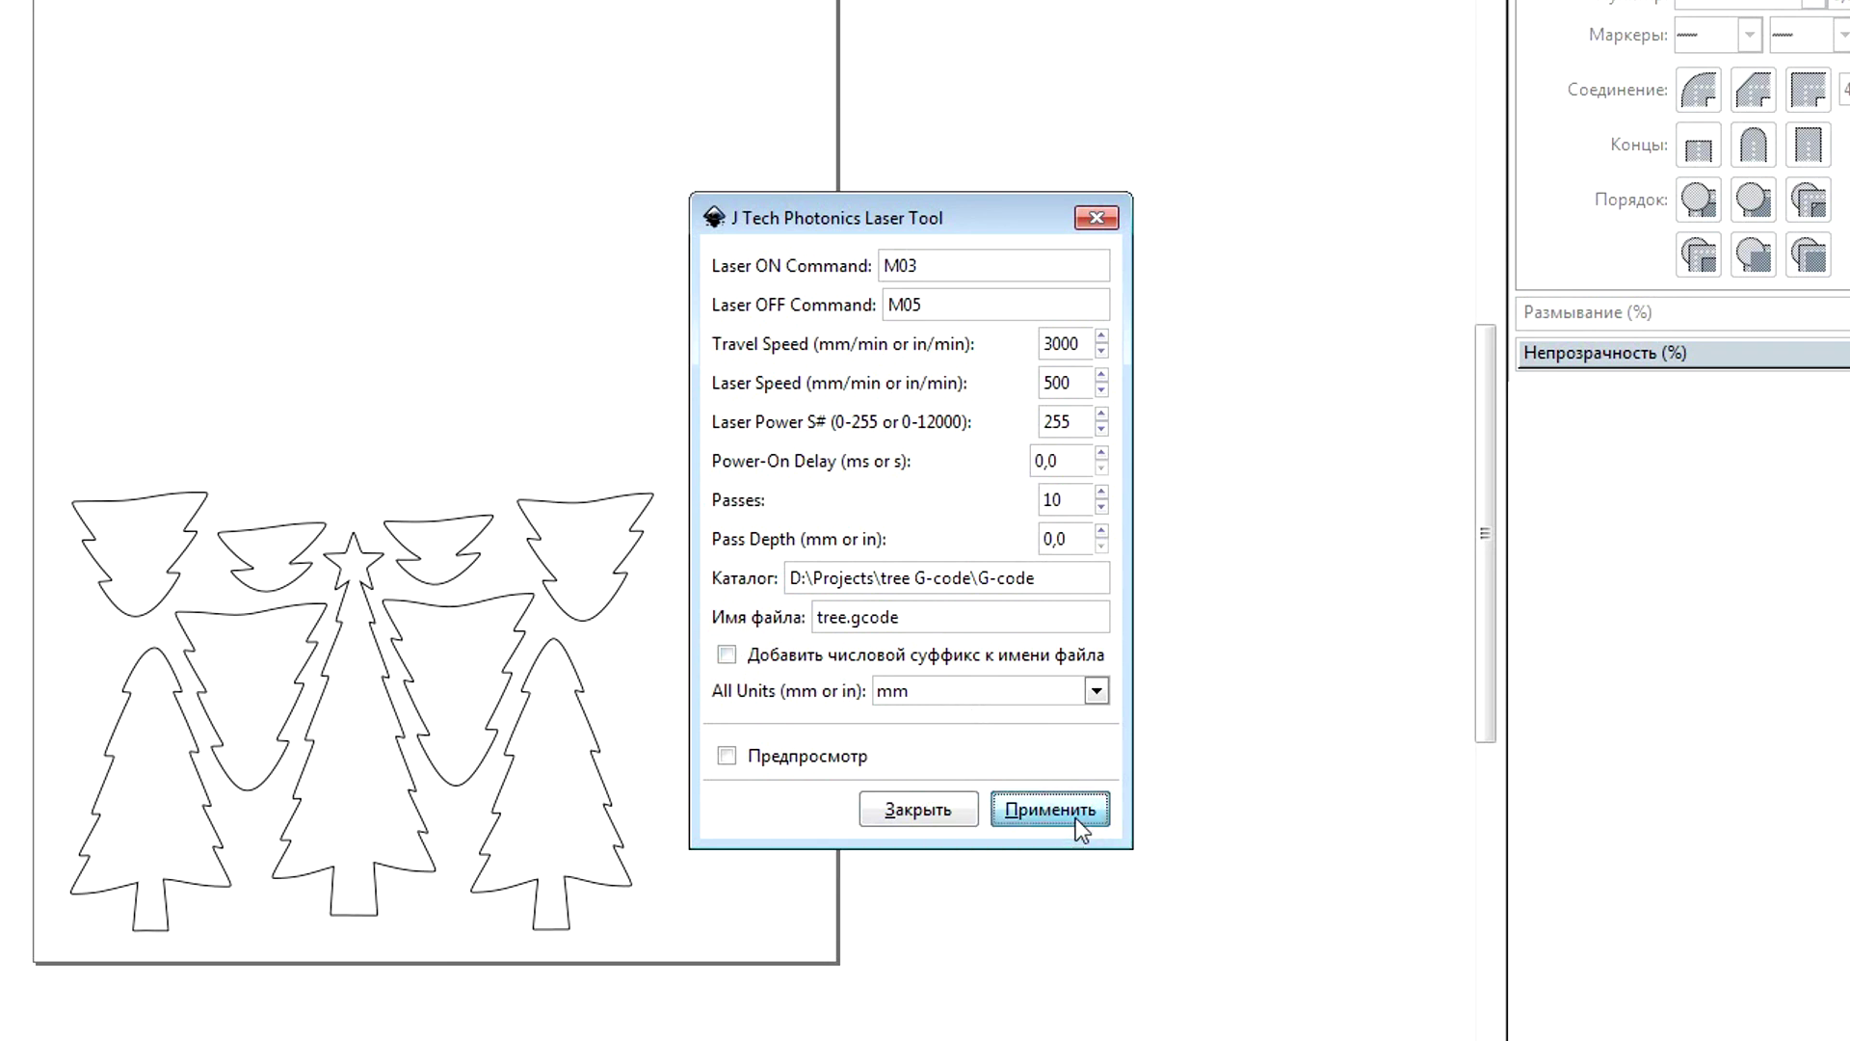
pyautogui.click(1067, 817)
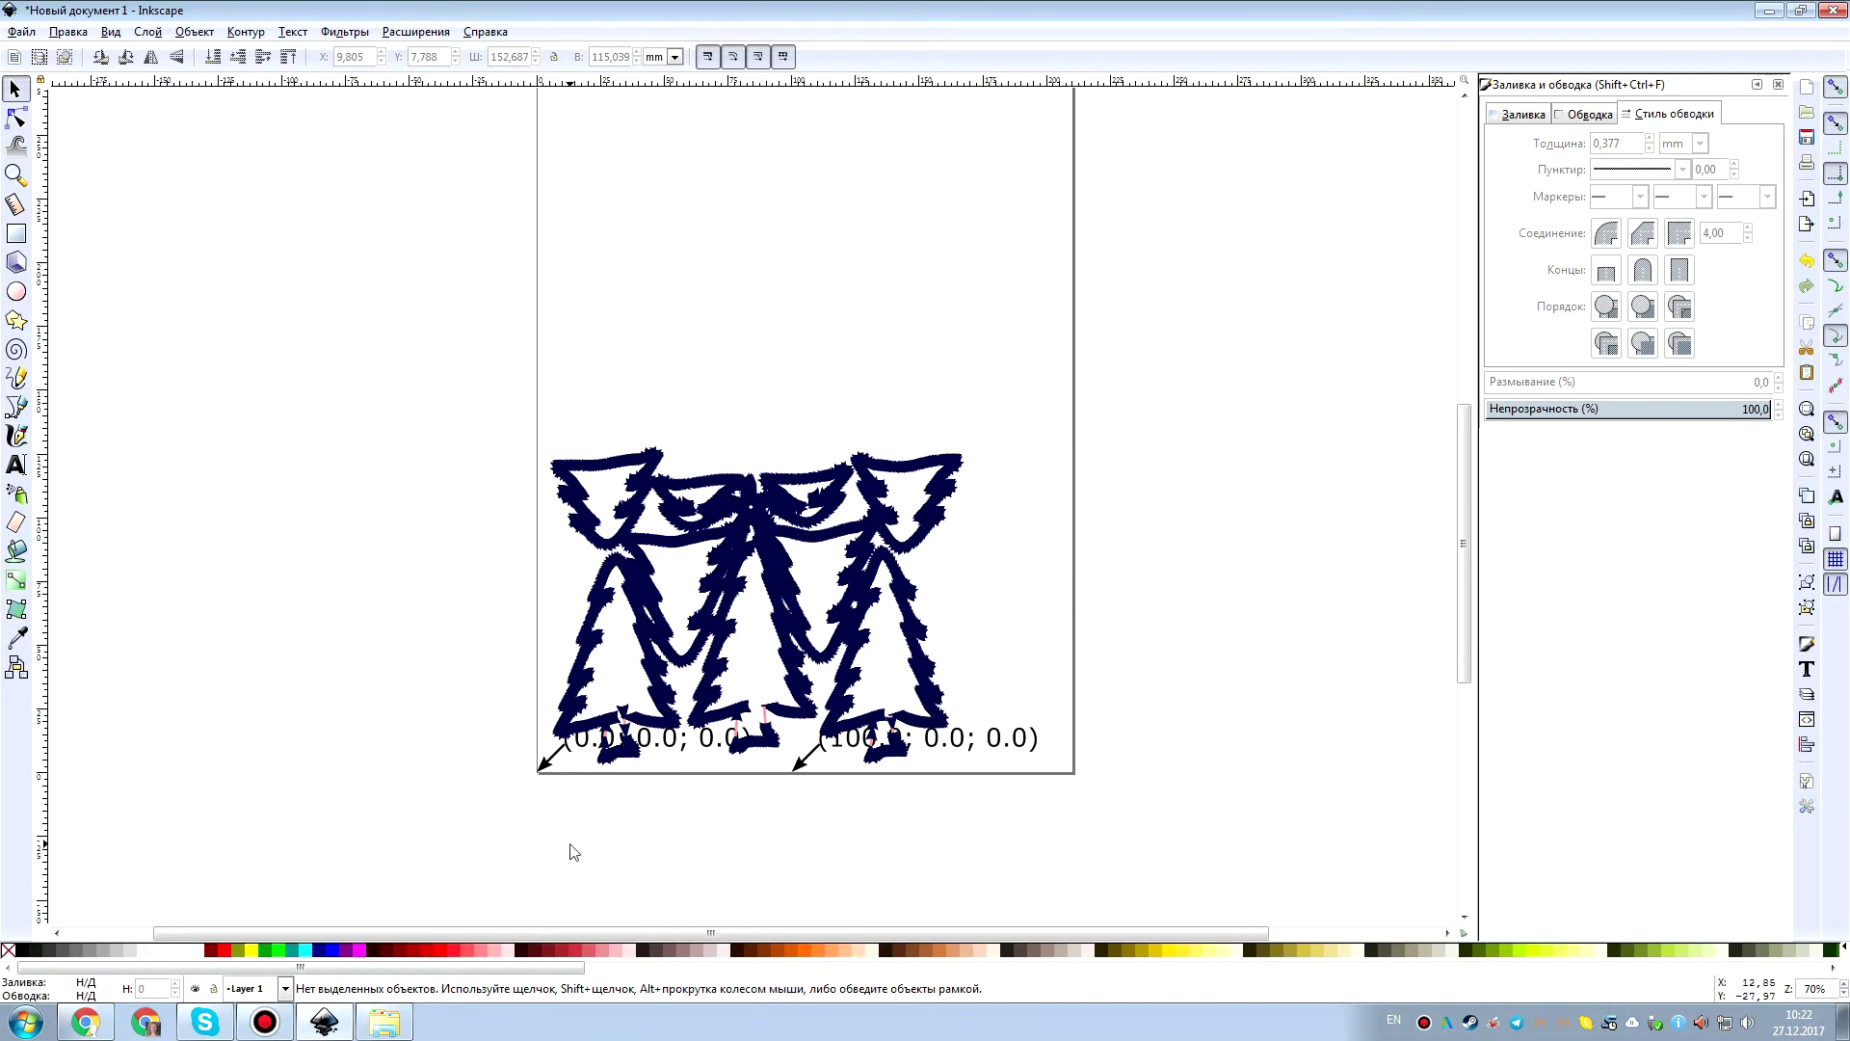
# Open tree.gcode from the output folder in Notepad++ and look through its G-code lines.
pyautogui.click(384, 1020)
pyautogui.click(823, 499)
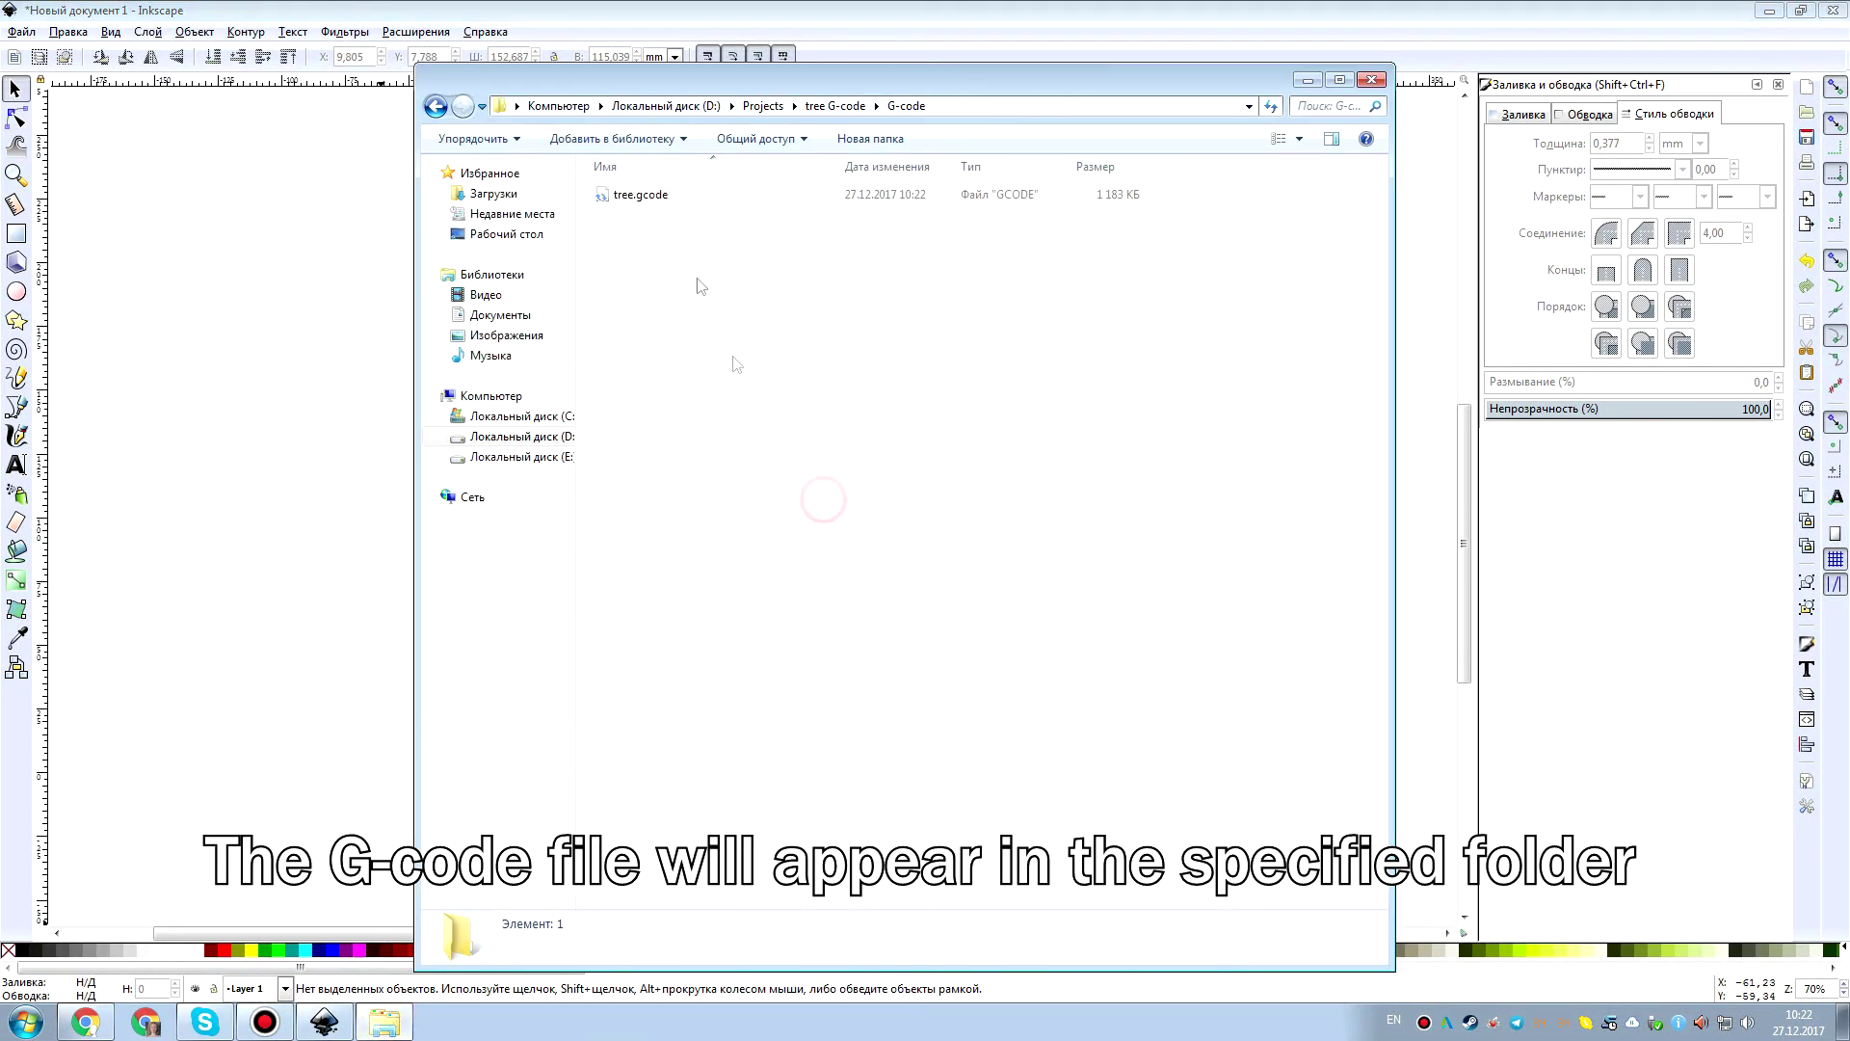
pyautogui.click(625, 196)
pyautogui.click(652, 198)
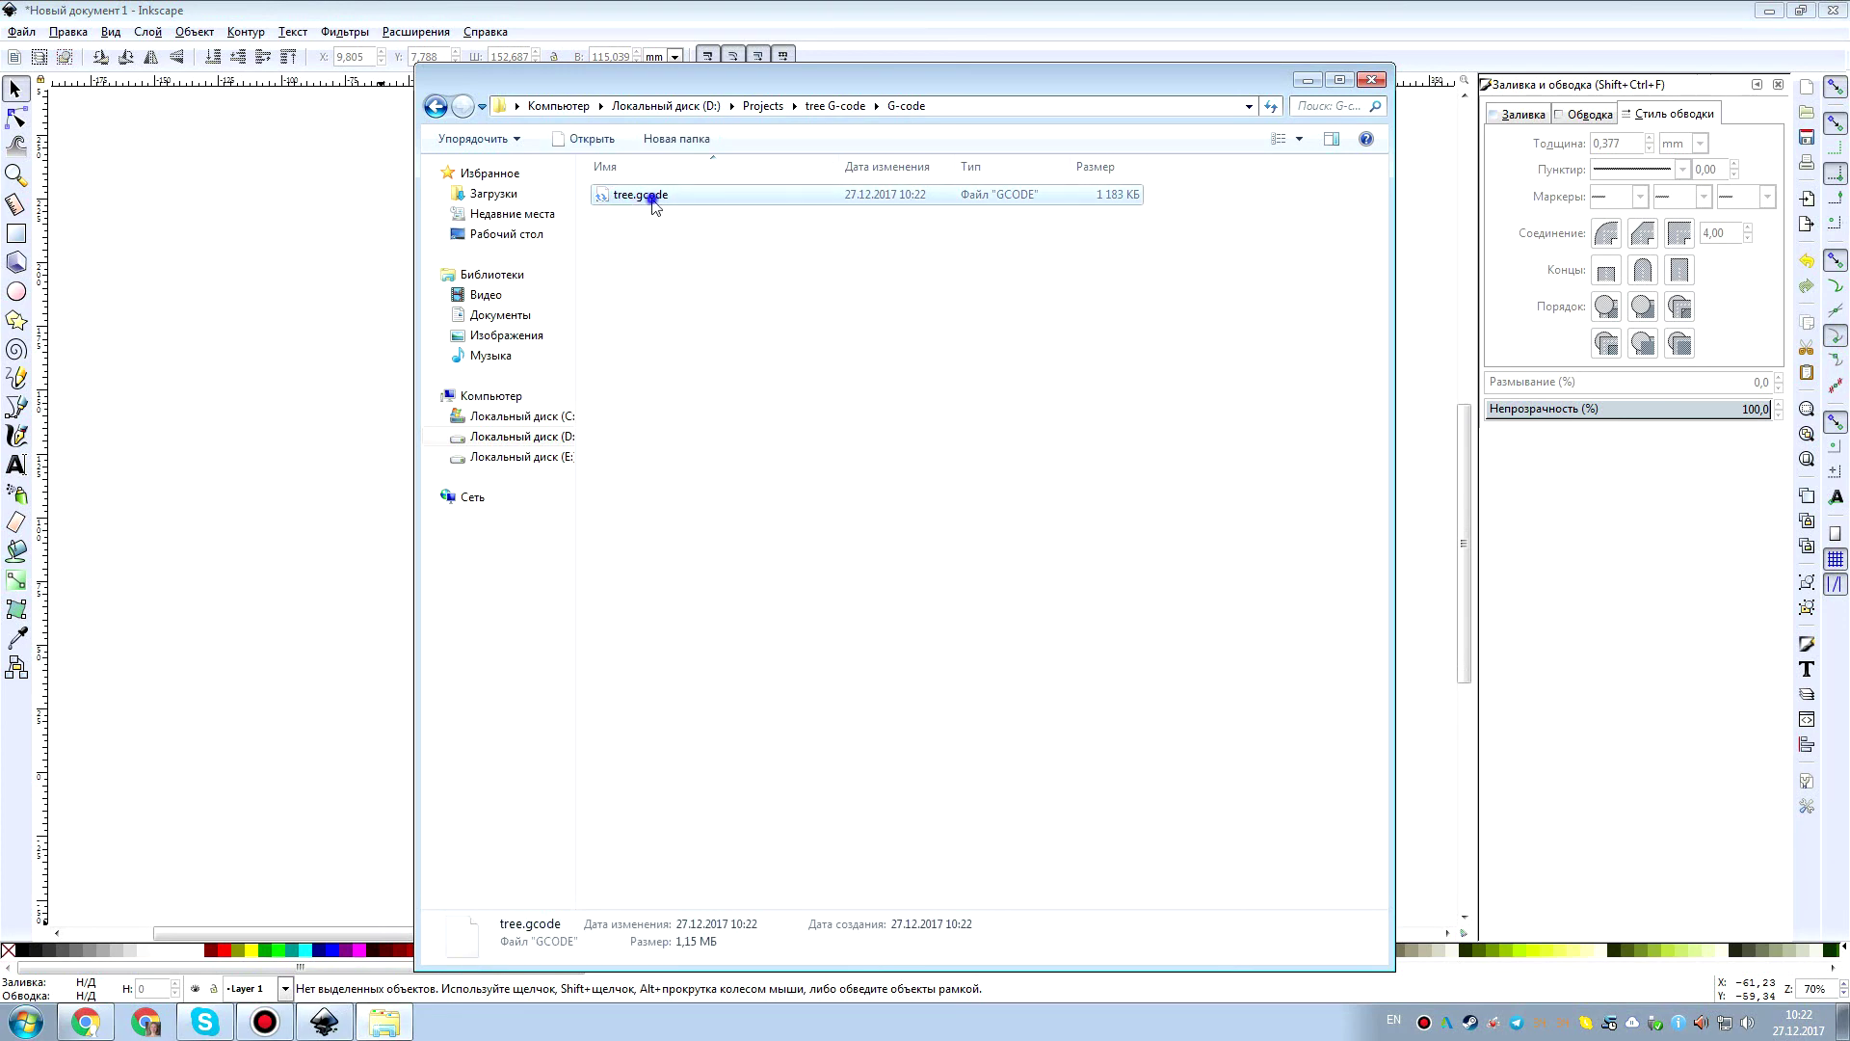
pyautogui.rightClick(644, 193)
pyautogui.click(709, 239)
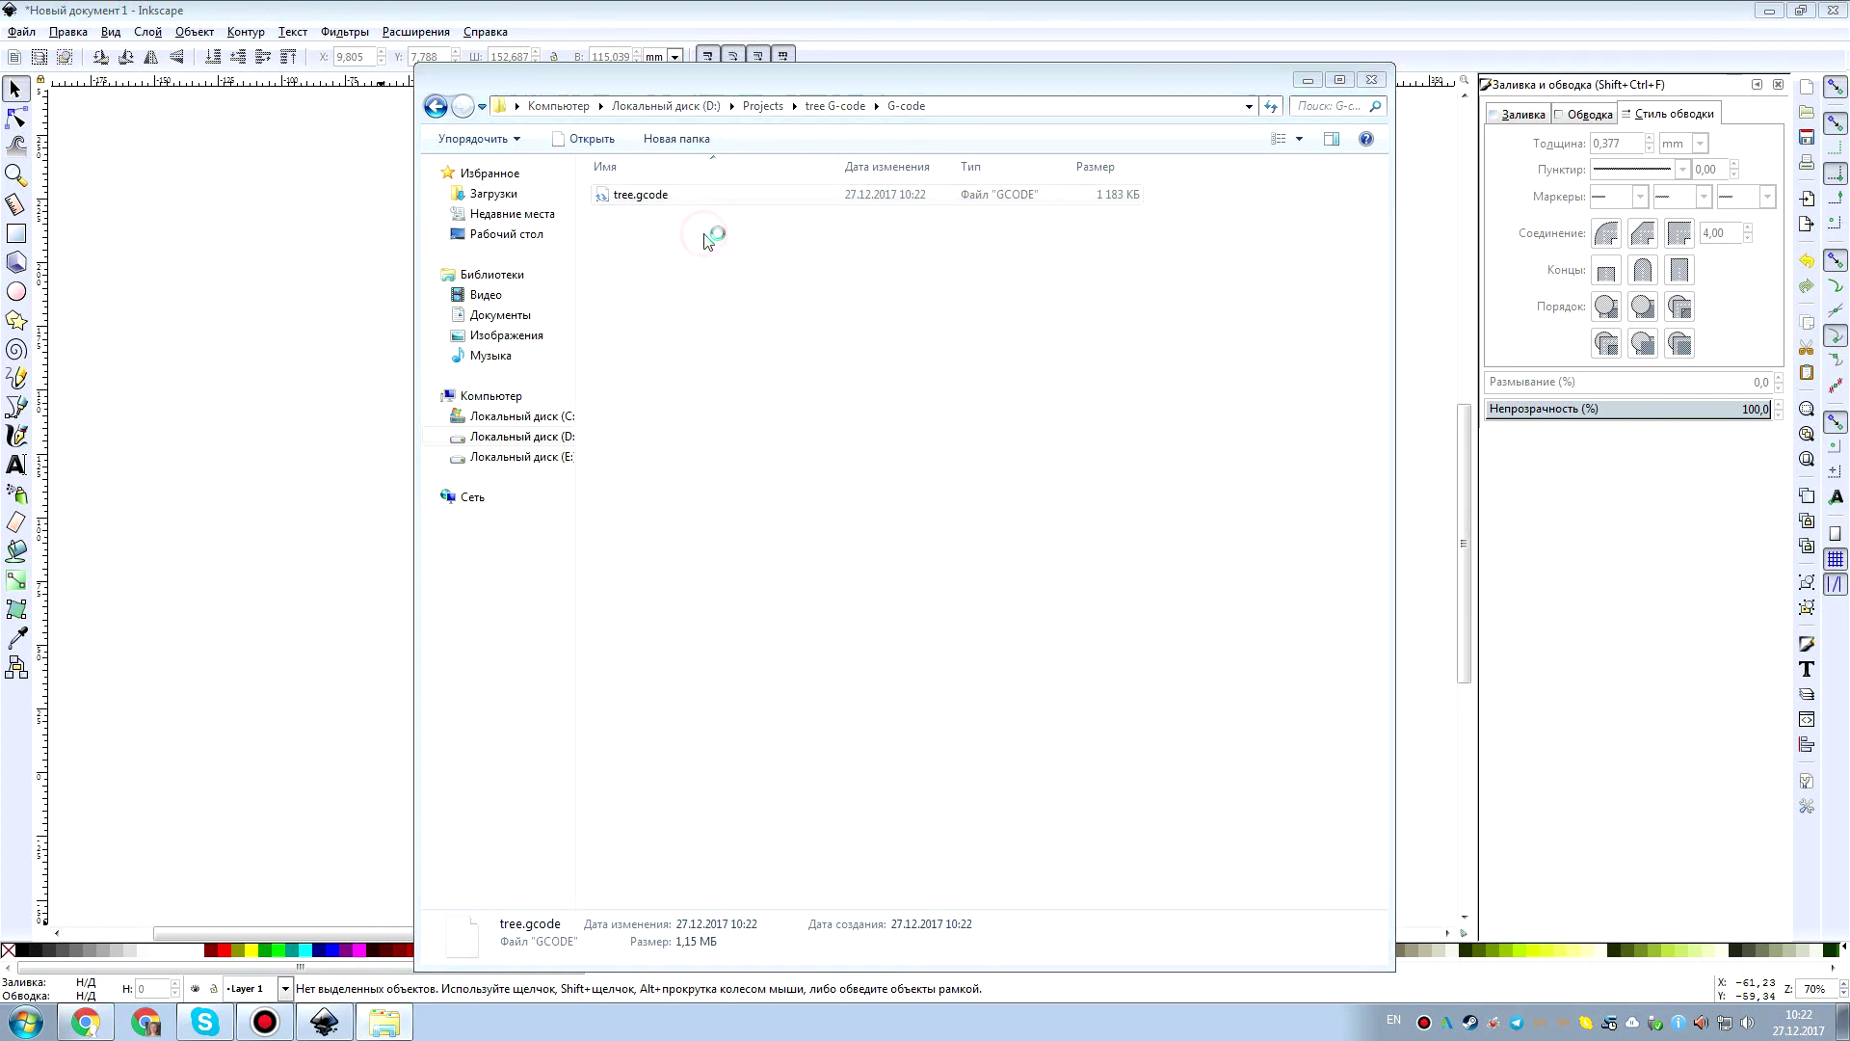
pyautogui.scroll(-14, 280, 453)
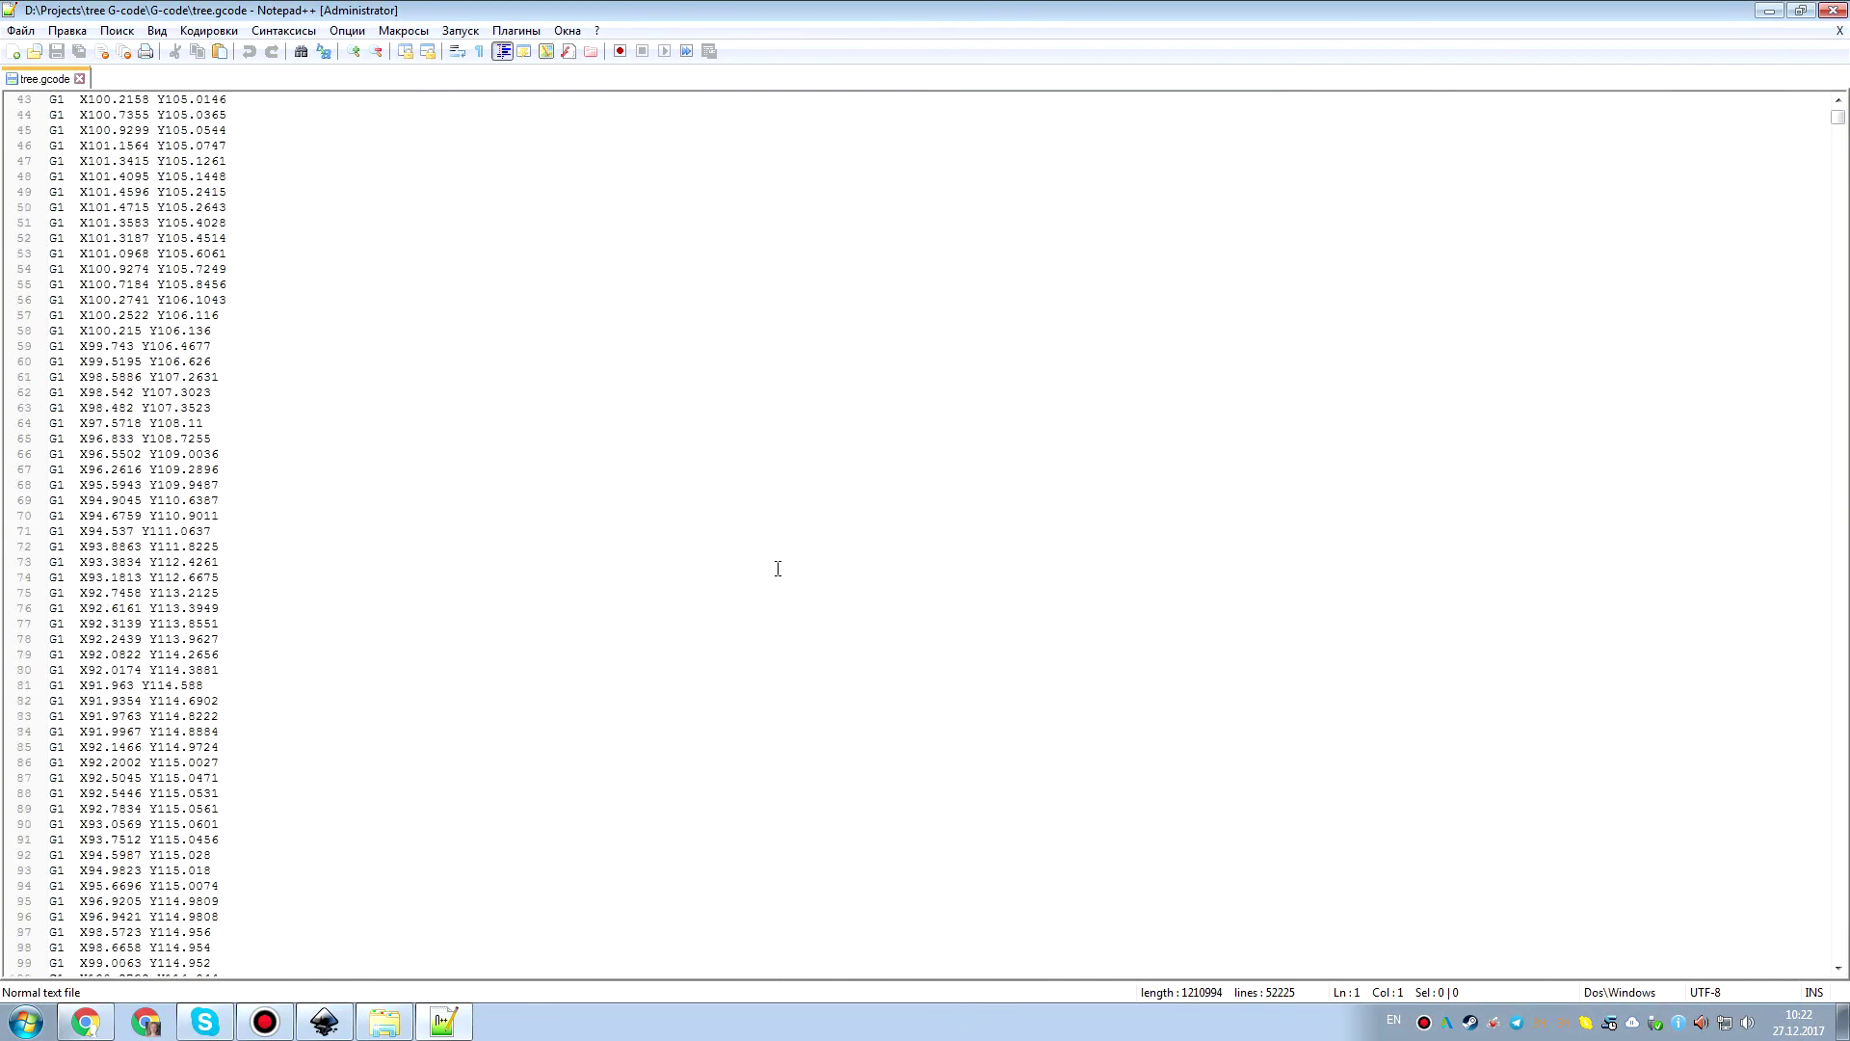
pyautogui.scroll(-4, 778, 568)
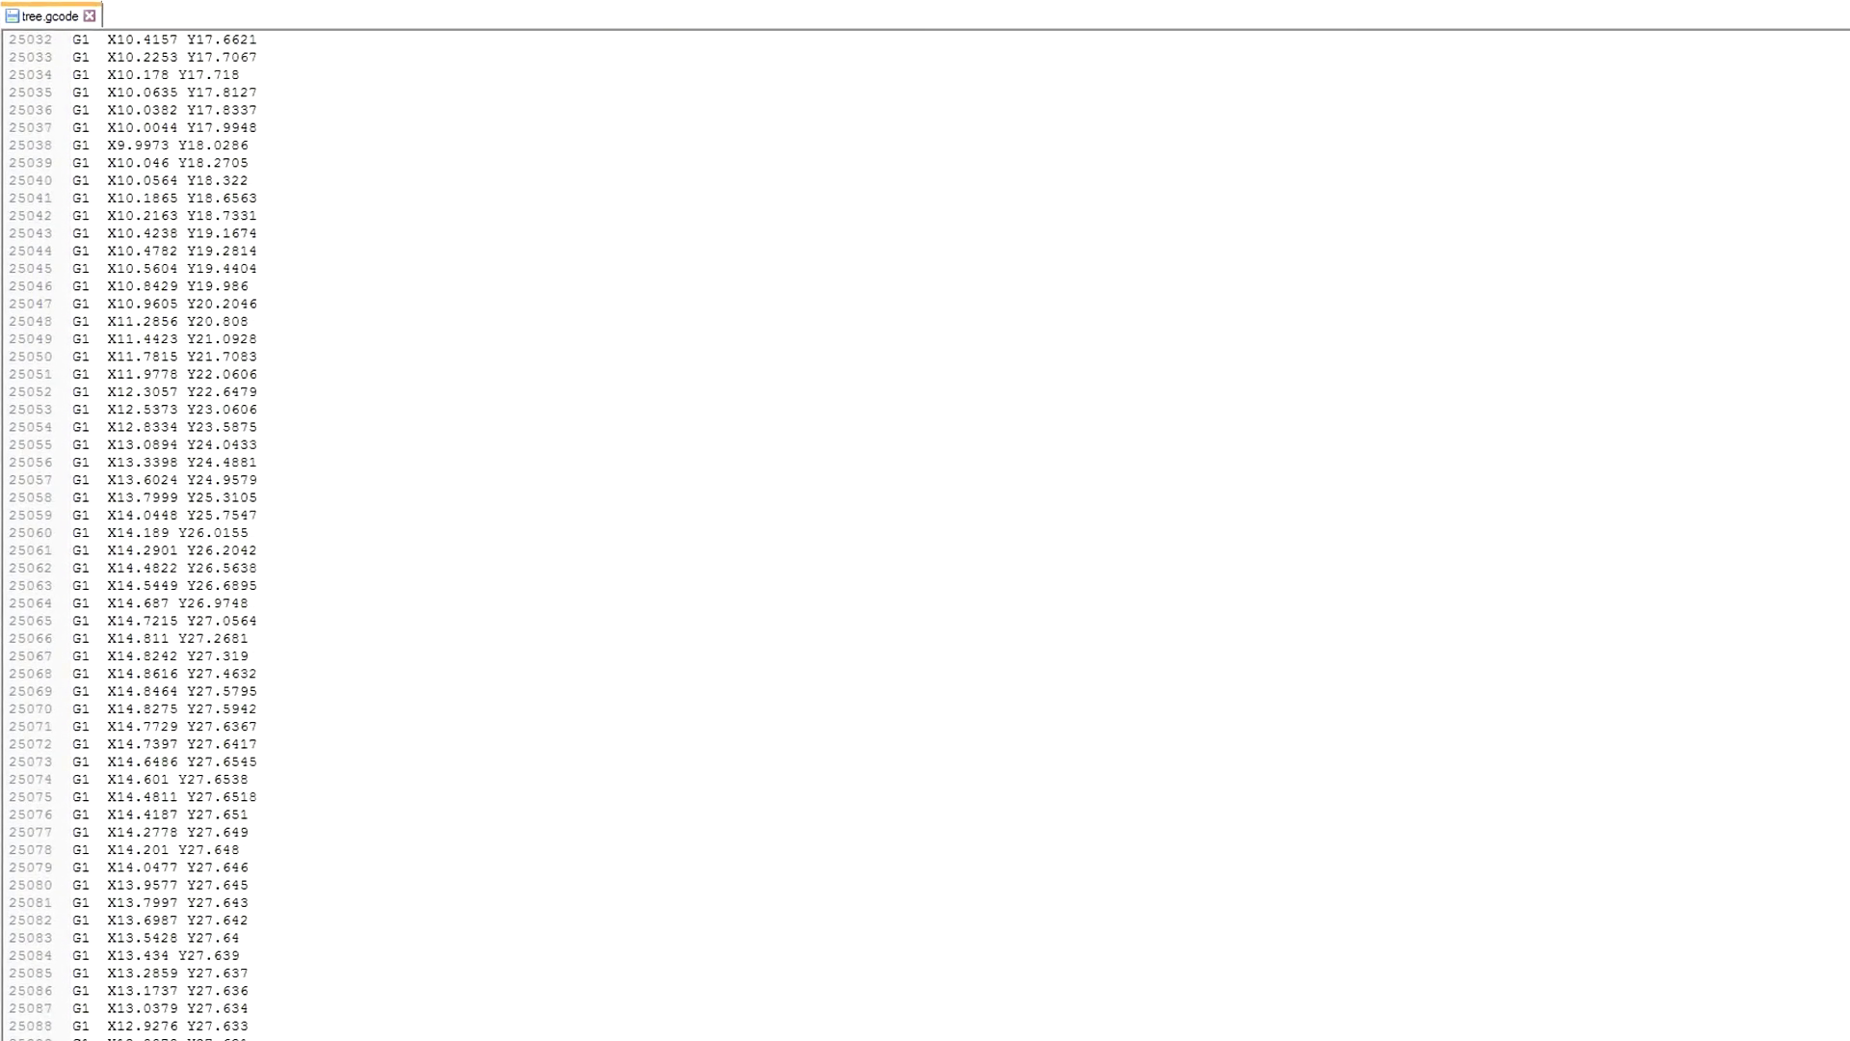